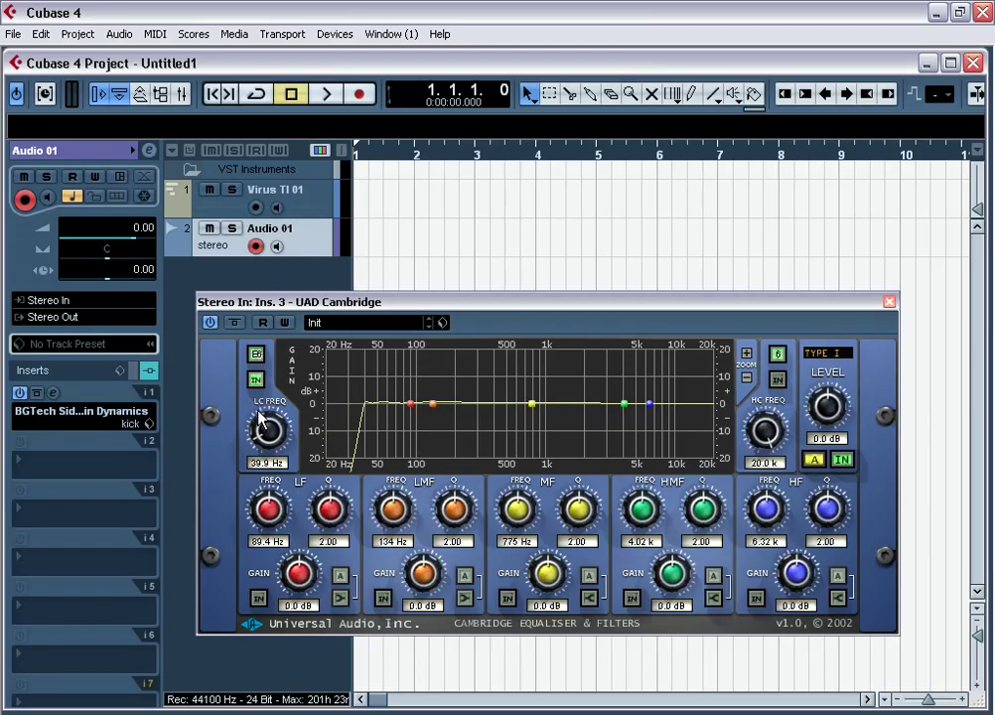
Set the Cambridge EQ low-cut frequency to 32 Hz.
drag(260, 415, 259, 408)
click(267, 461)
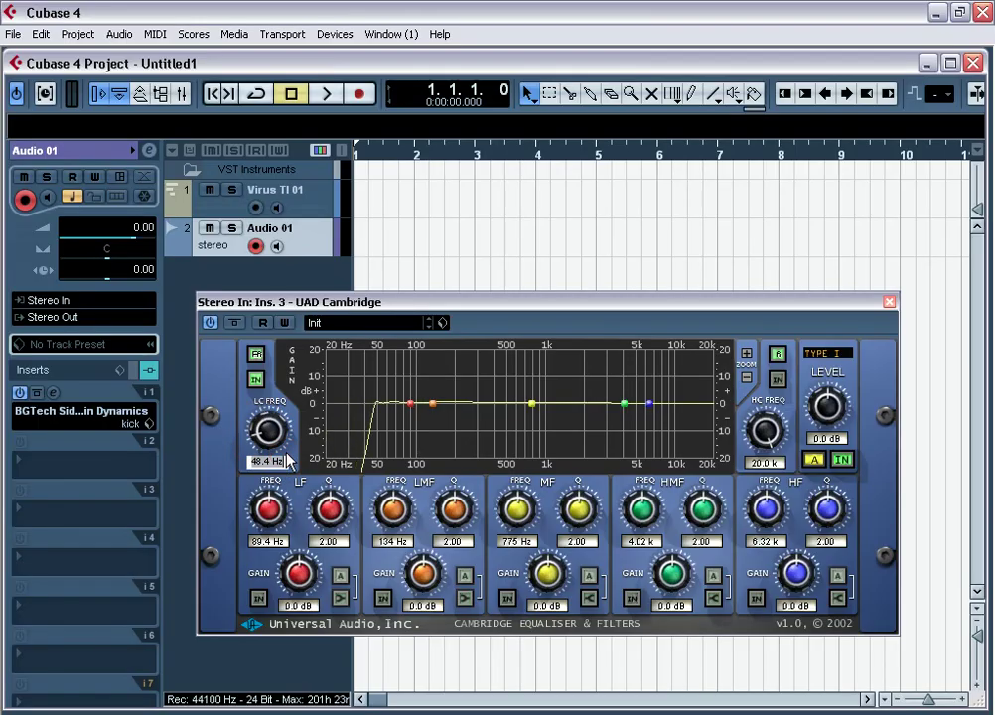
text(32)
key(Return)
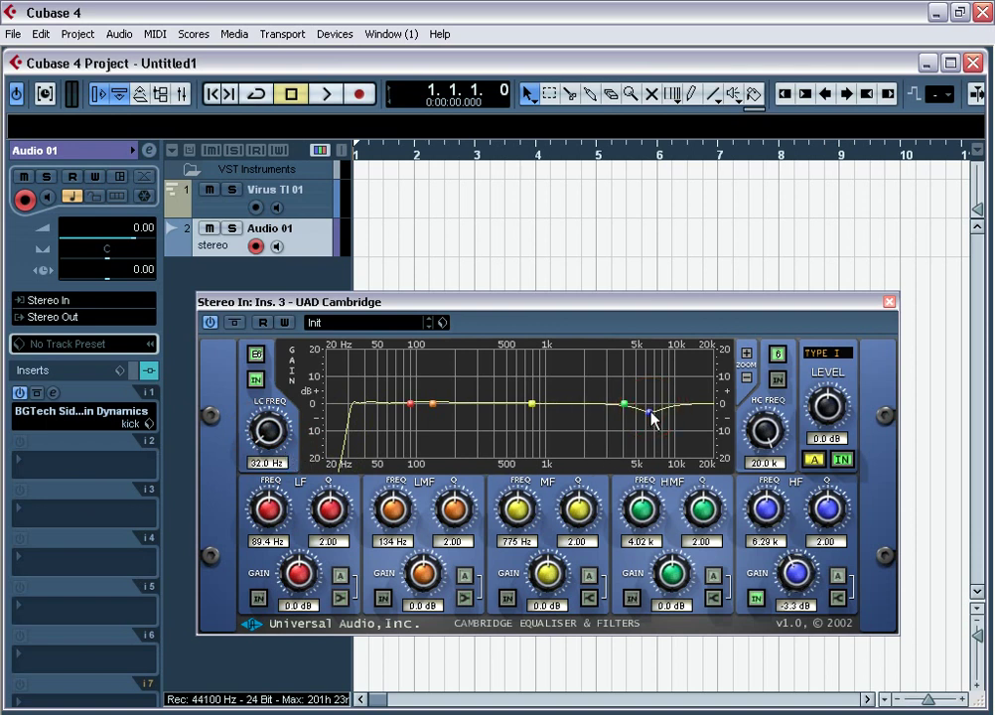
Make the HF band a type C shelf cutting 3.3 dB at 6.29 kHz.
drag(650, 405, 650, 411)
click(838, 599)
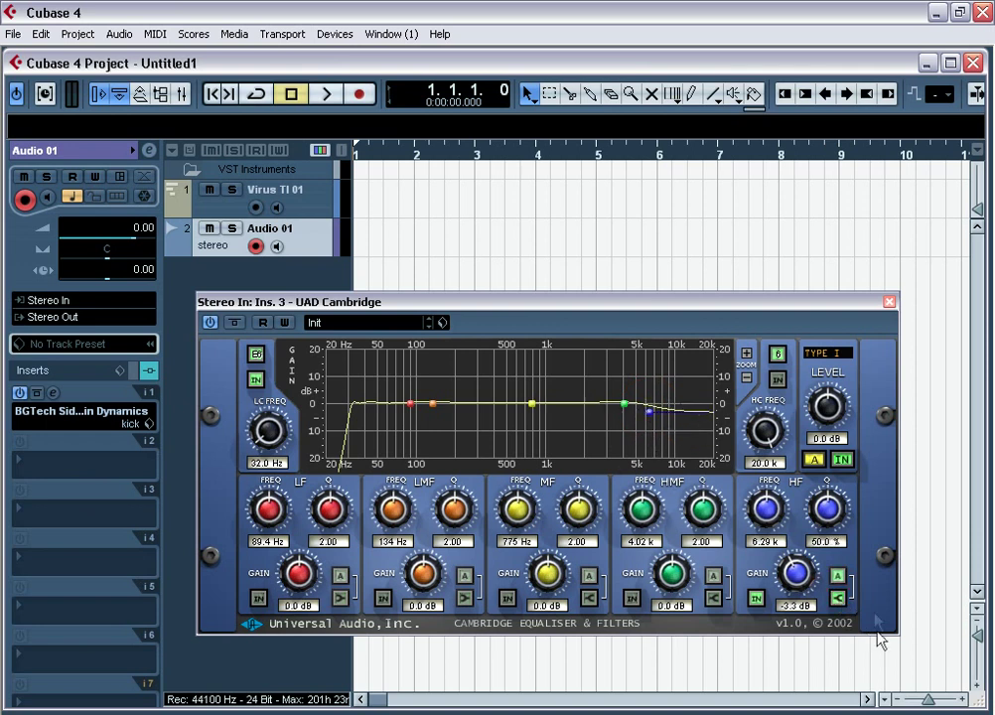
click(839, 577)
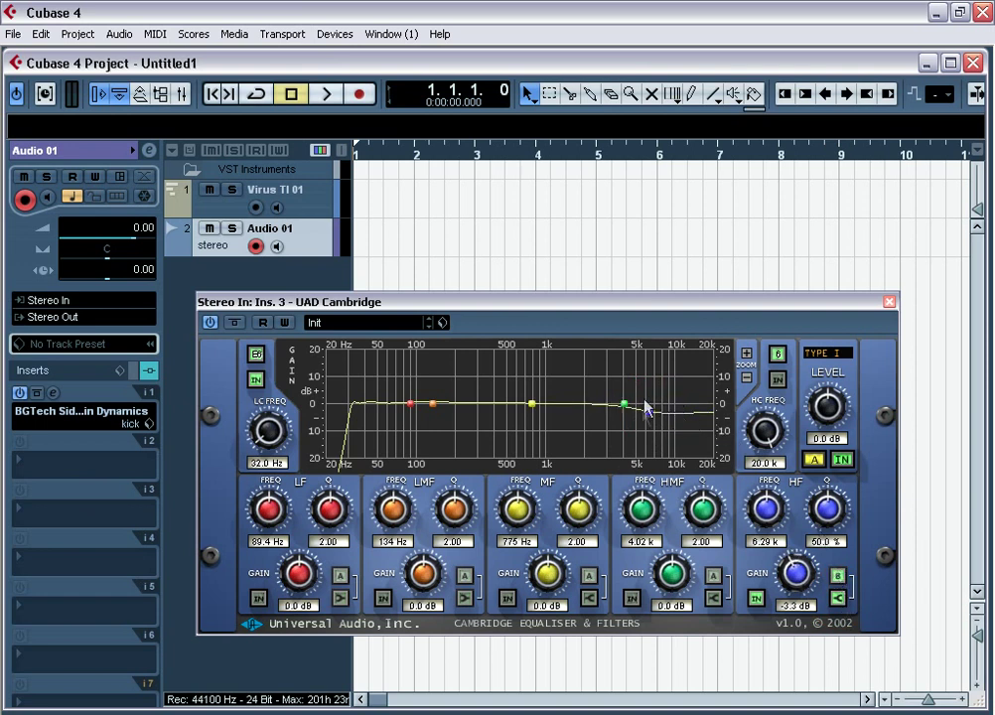
click(838, 576)
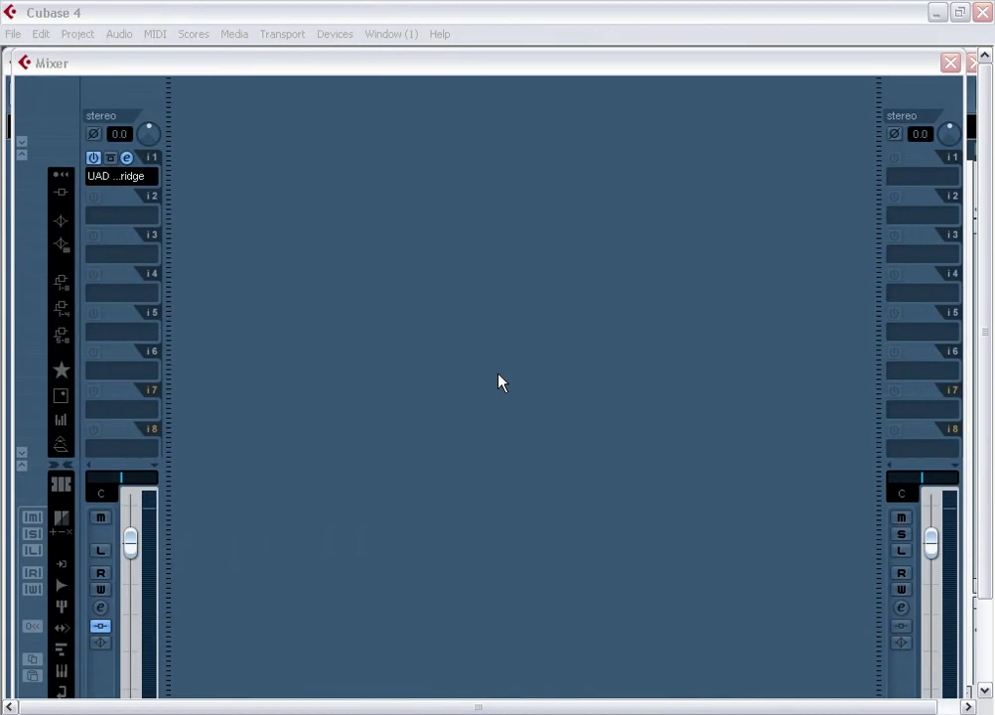
In the Cambridge EQ, cut LF near 60 Hz (Q 1.84), cut LMF 3.6 dB at 208 Hz, and boost HMF 4.4 dB near 4 kHz.
click(127, 160)
drag(315, 250, 310, 234)
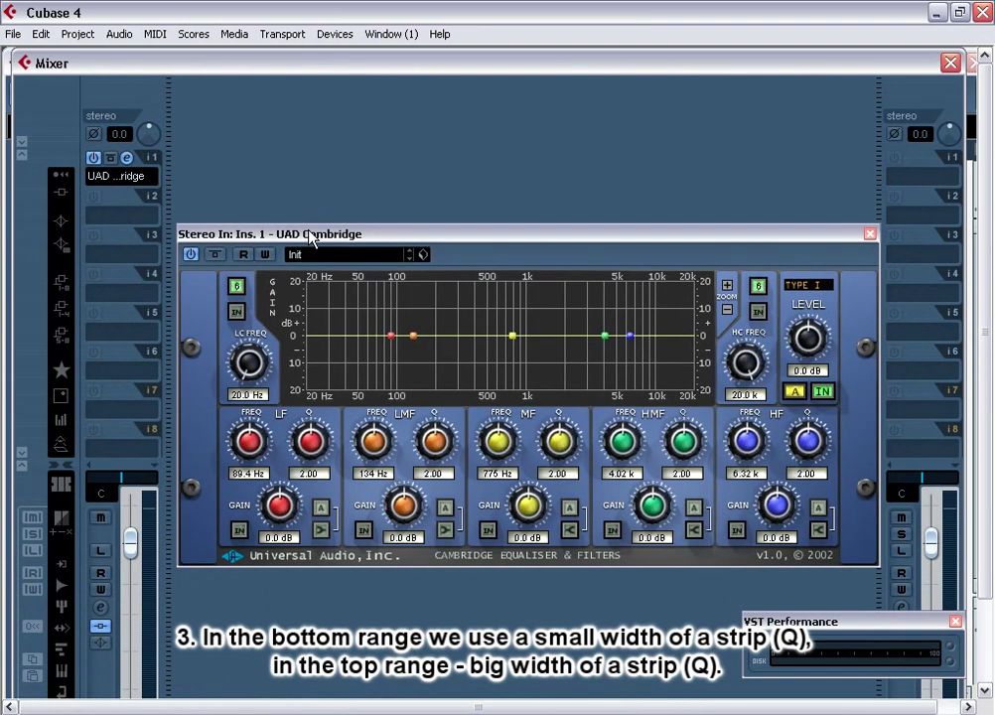
drag(390, 336, 368, 345)
mouse_move(310, 442)
mouse_down()
mouse_move(316, 475)
mouse_move(314, 459)
mouse_up()
drag(413, 335, 439, 345)
drag(433, 442, 430, 427)
drag(608, 343, 629, 338)
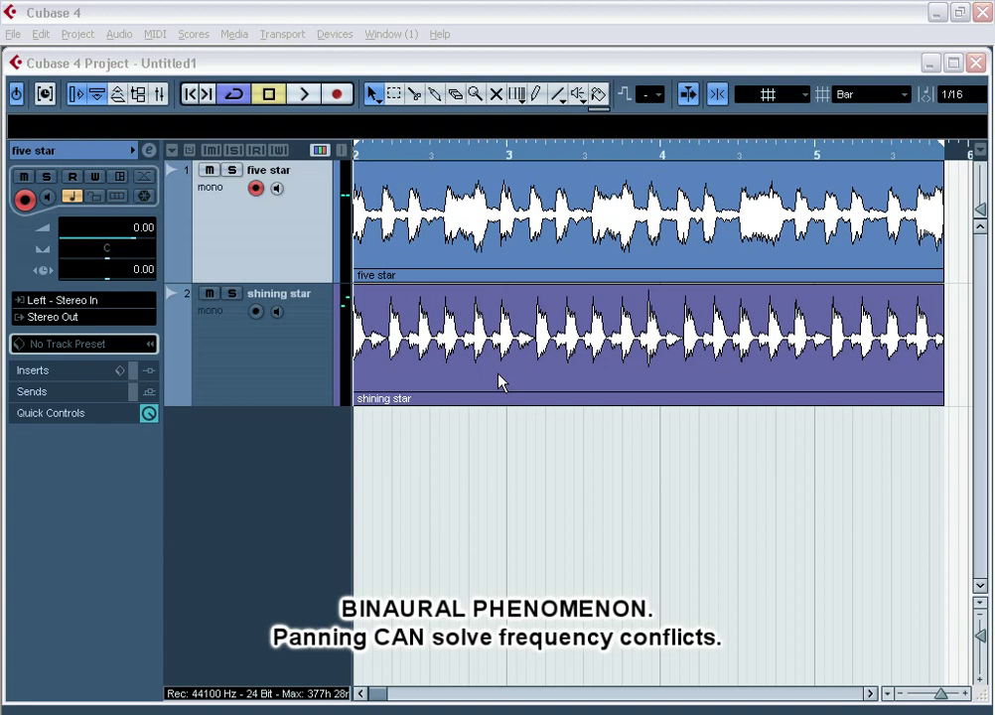
Start playback of both tracks and bring up the Mixer with F3.
key(space)
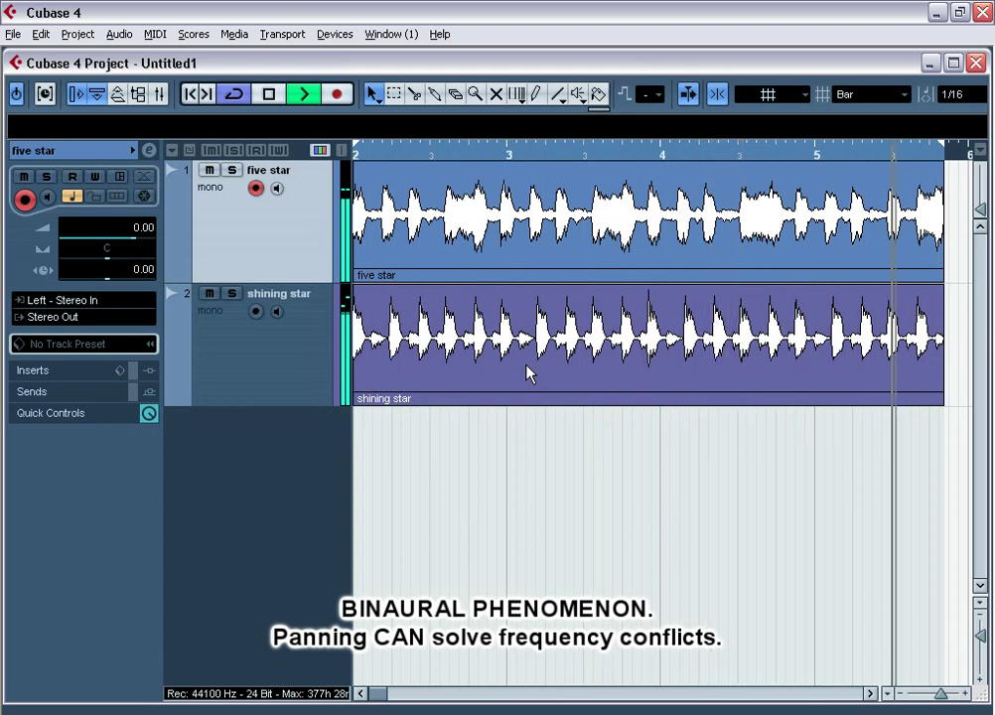
key(F3)
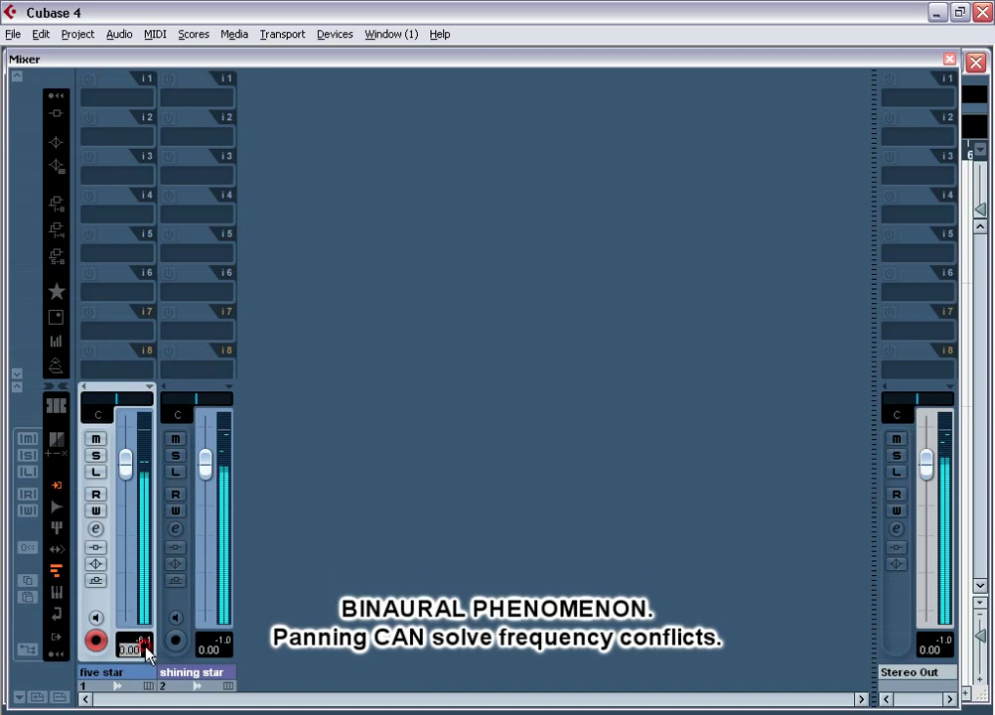
Set five star to -15 dB panned left, and pan shining star hard right.
text(-15)
key(Return)
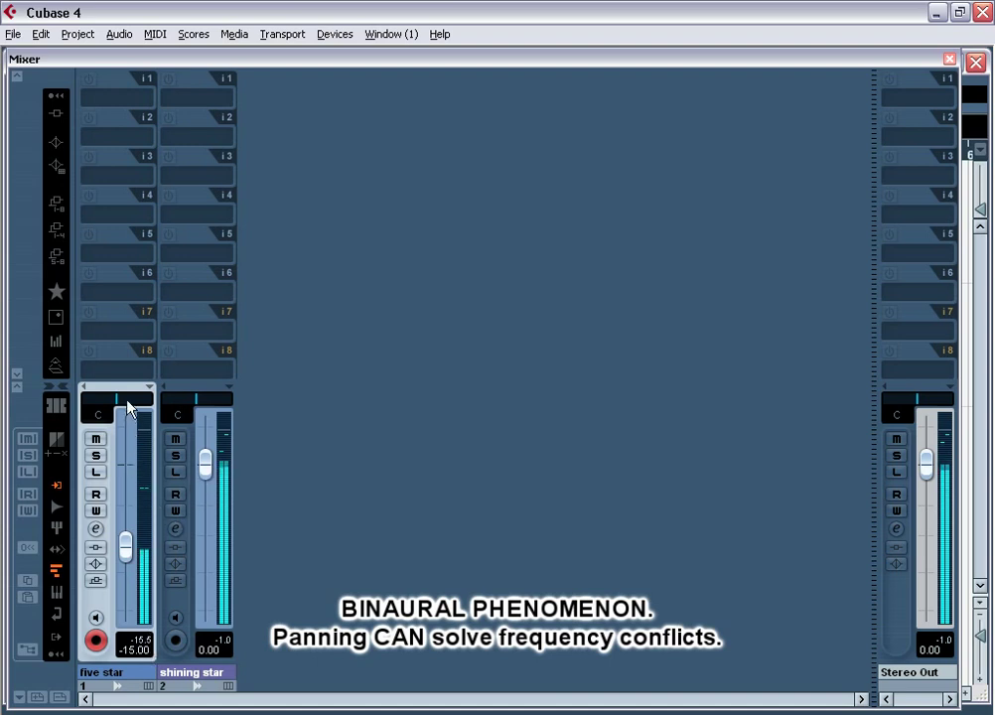
drag(127, 407, 82, 400)
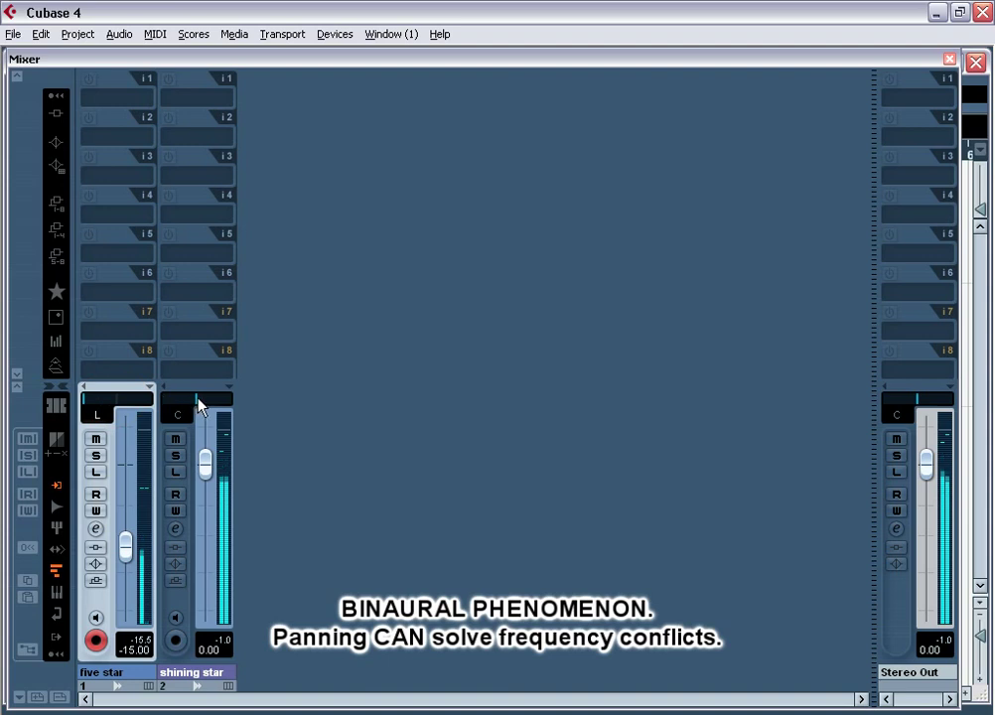
drag(198, 403, 232, 407)
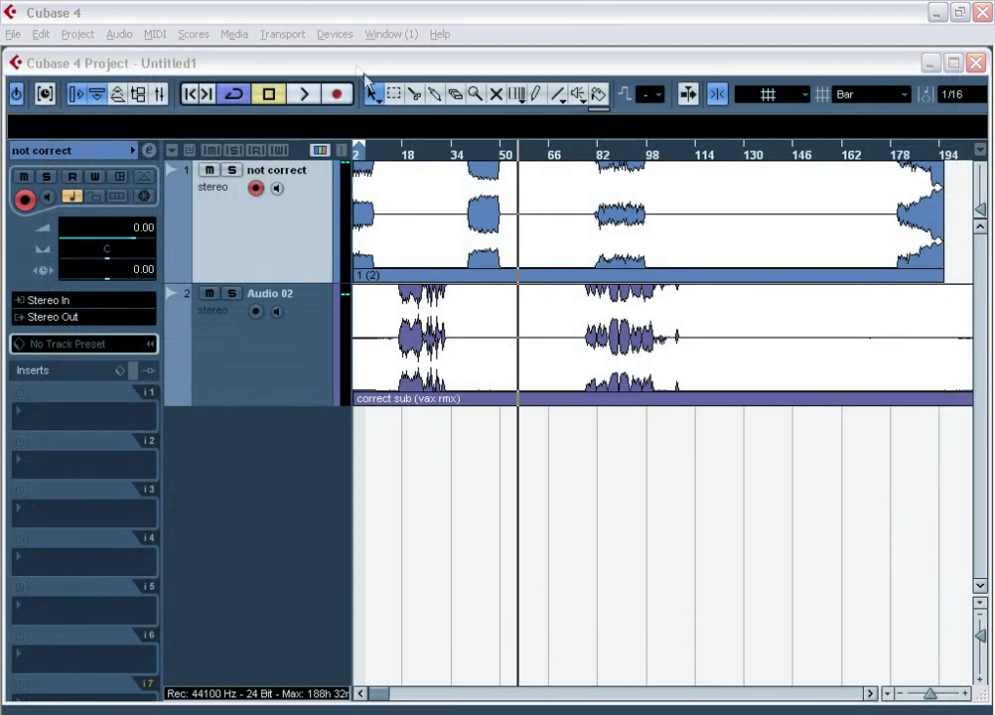
Solo the not correct track, start playback and show the Mixer.
click(232, 169)
click(307, 94)
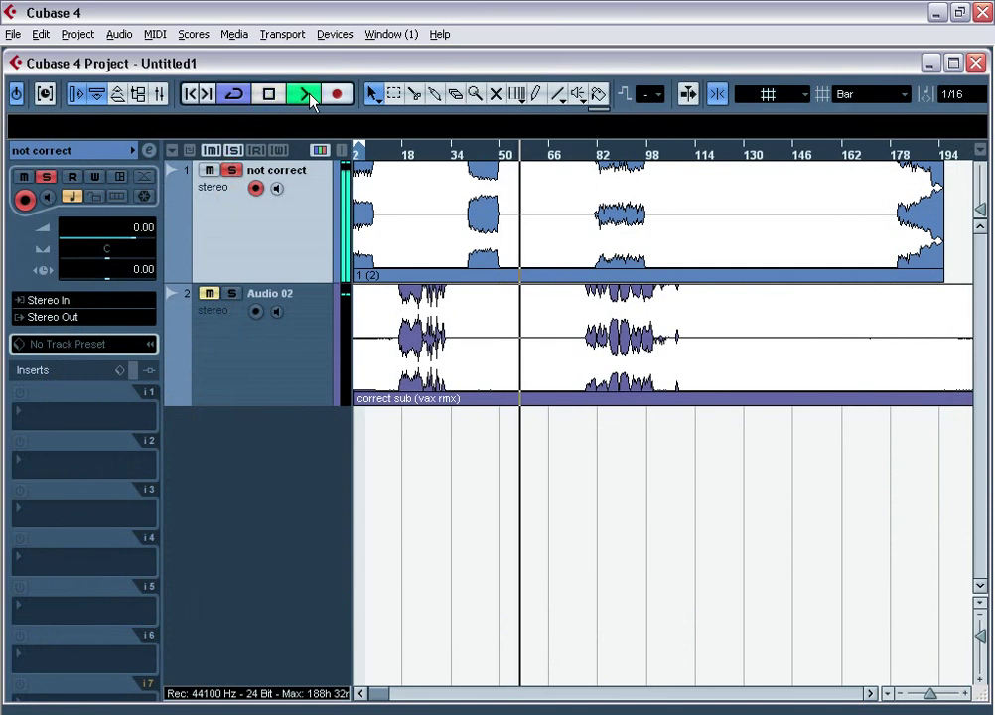
key(F3)
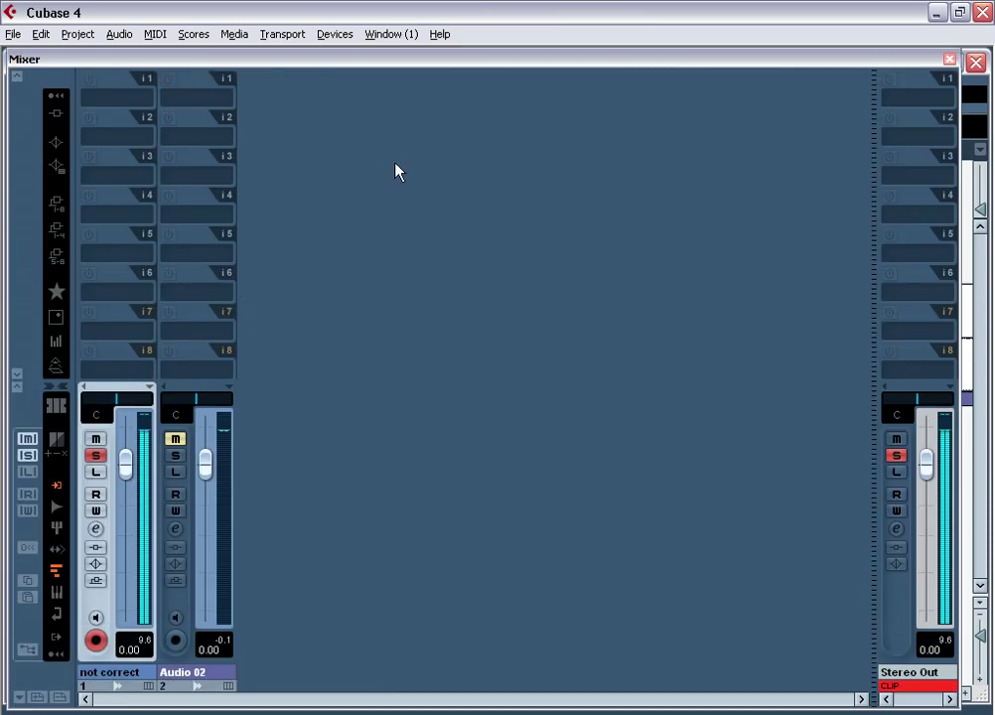
Insert StereoTools on Stereo Out with its MONO switch engaged.
click(904, 139)
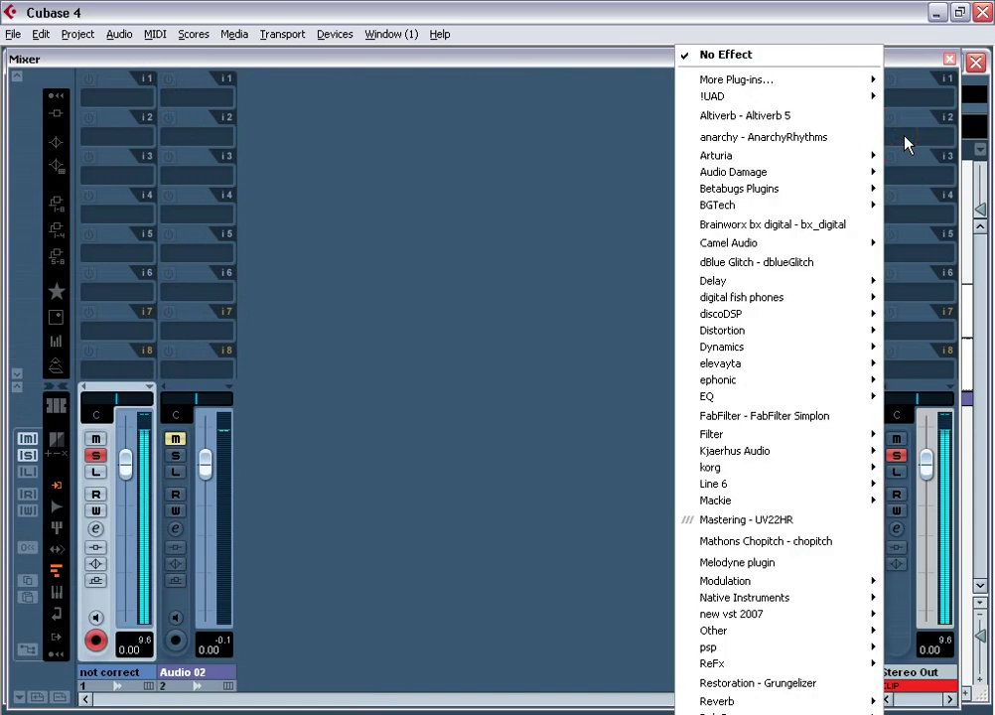
mouse_move(815, 81)
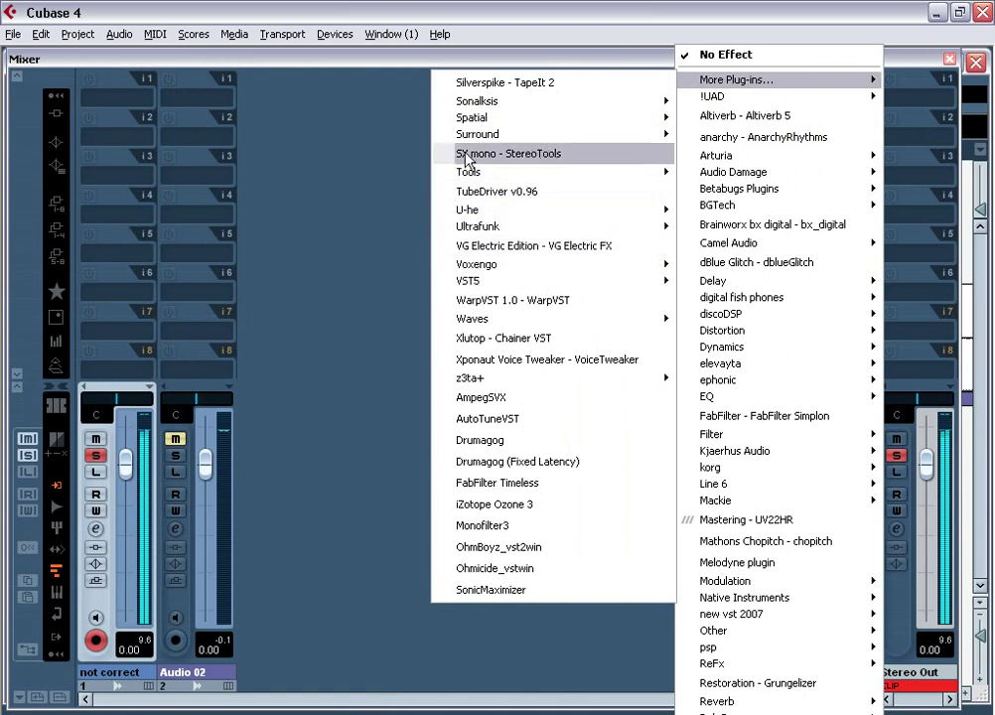
click(578, 156)
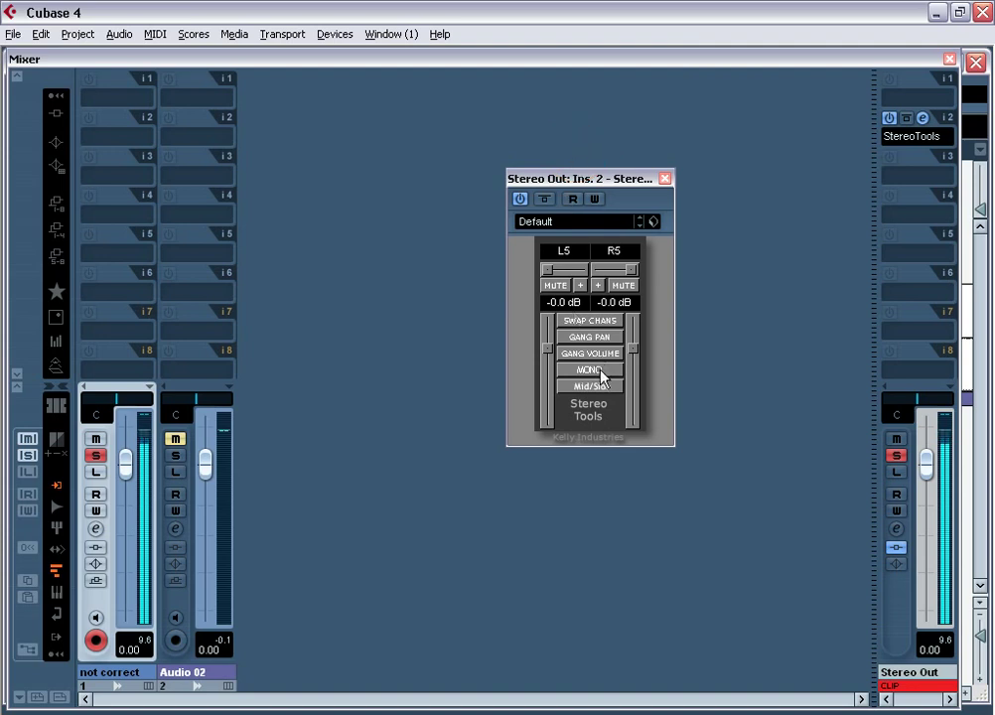
click(600, 372)
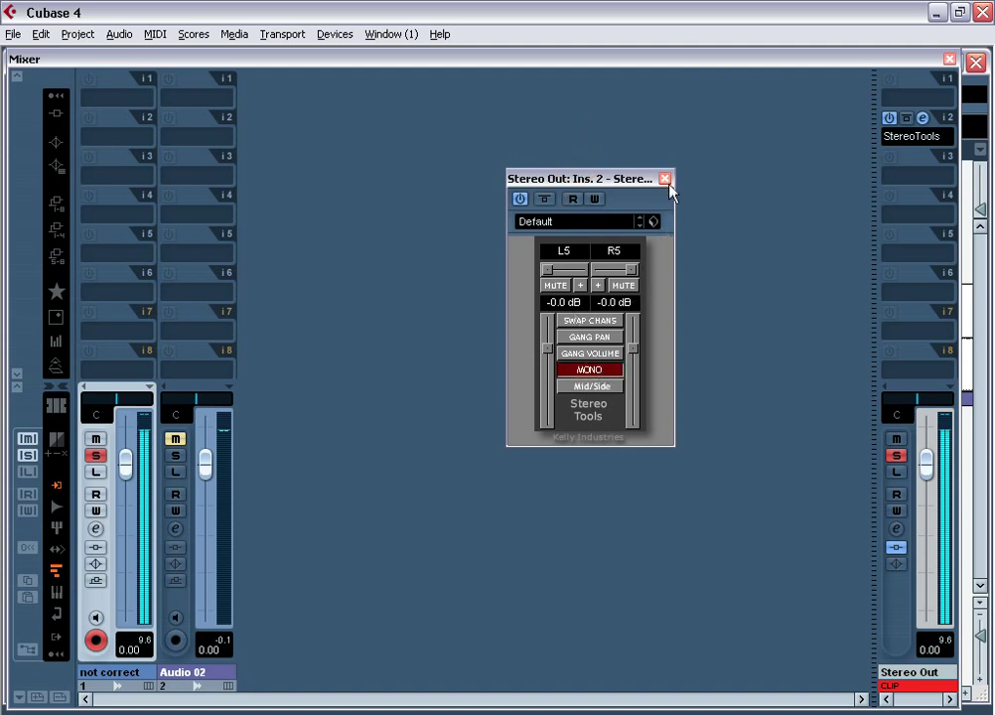
click(664, 179)
click(912, 214)
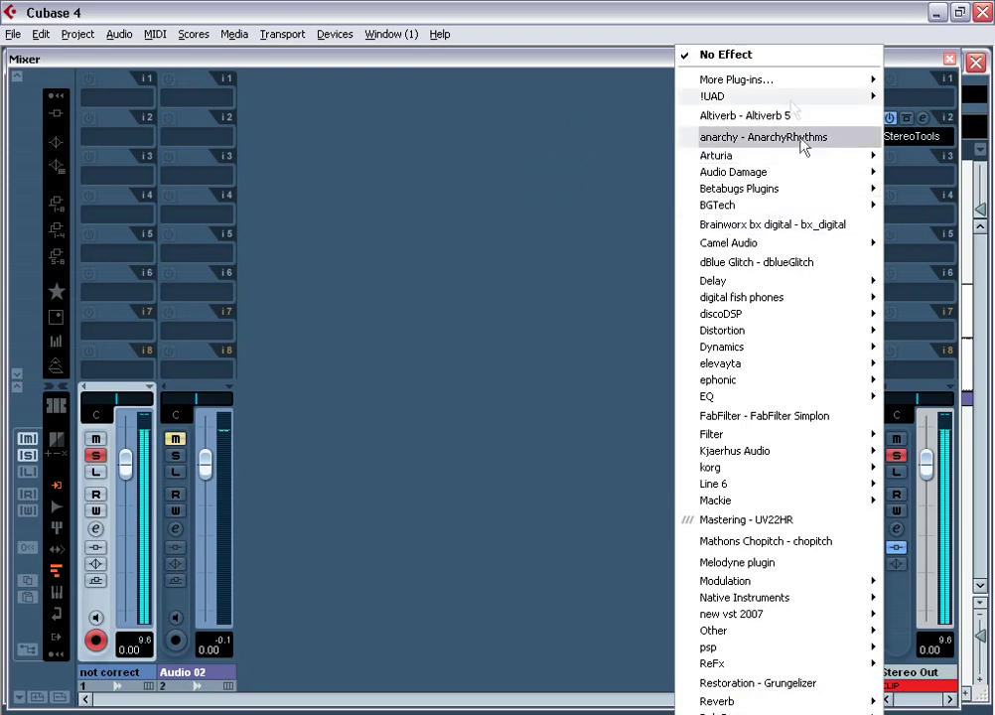
mouse_move(784, 81)
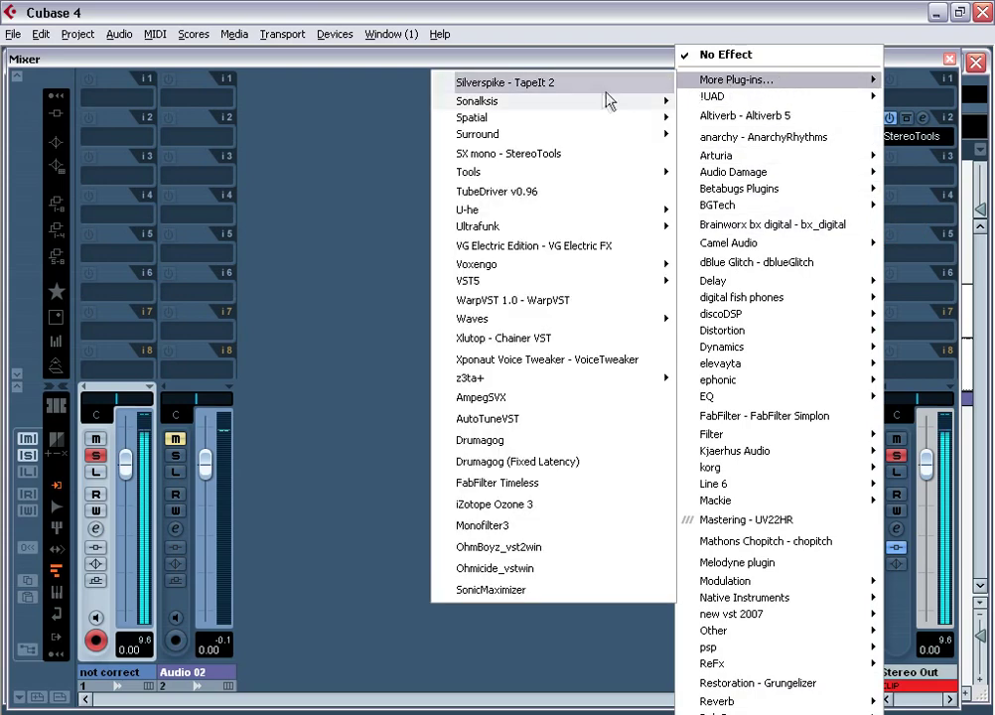
Load iZotope Ozone 3 on Stereo Out and set its spectrum average time to Infinite.
click(577, 503)
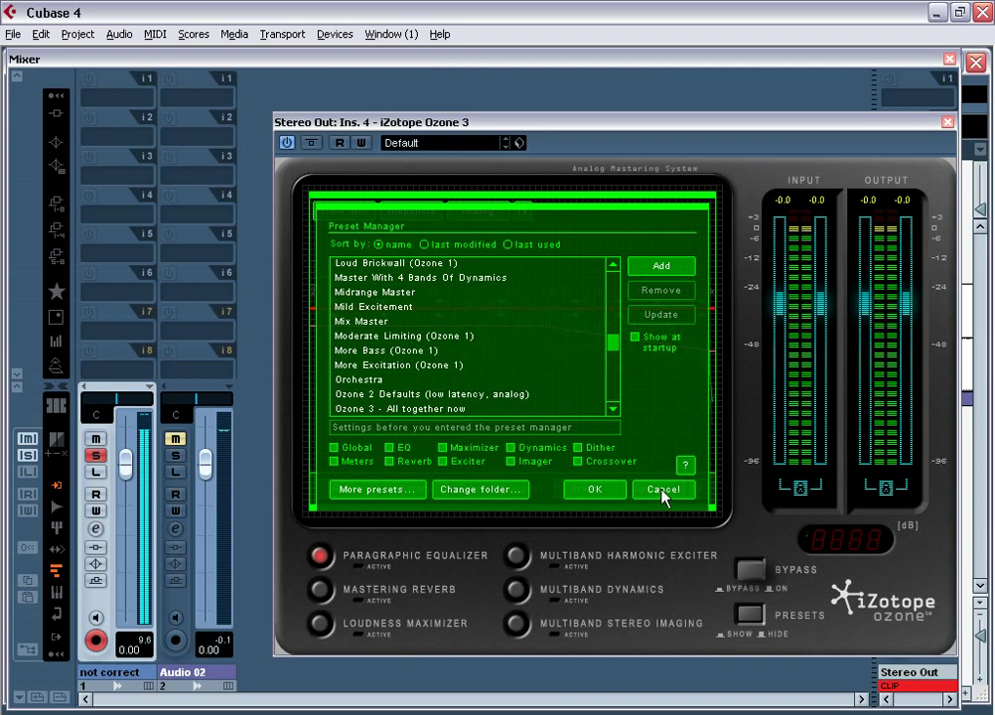
click(662, 489)
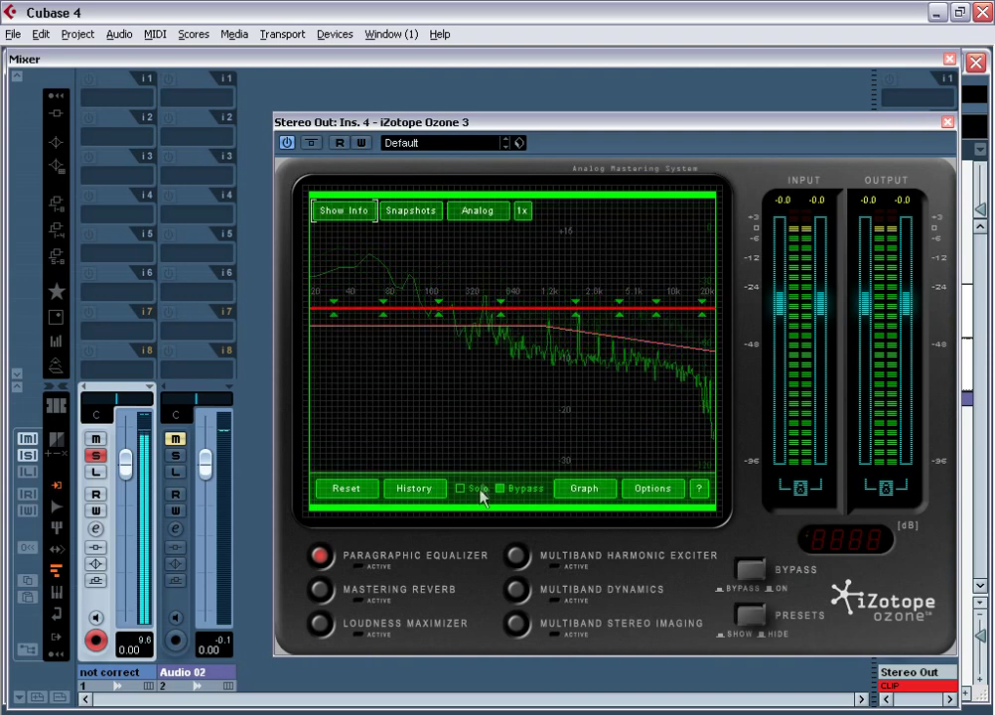
right_click(533, 404)
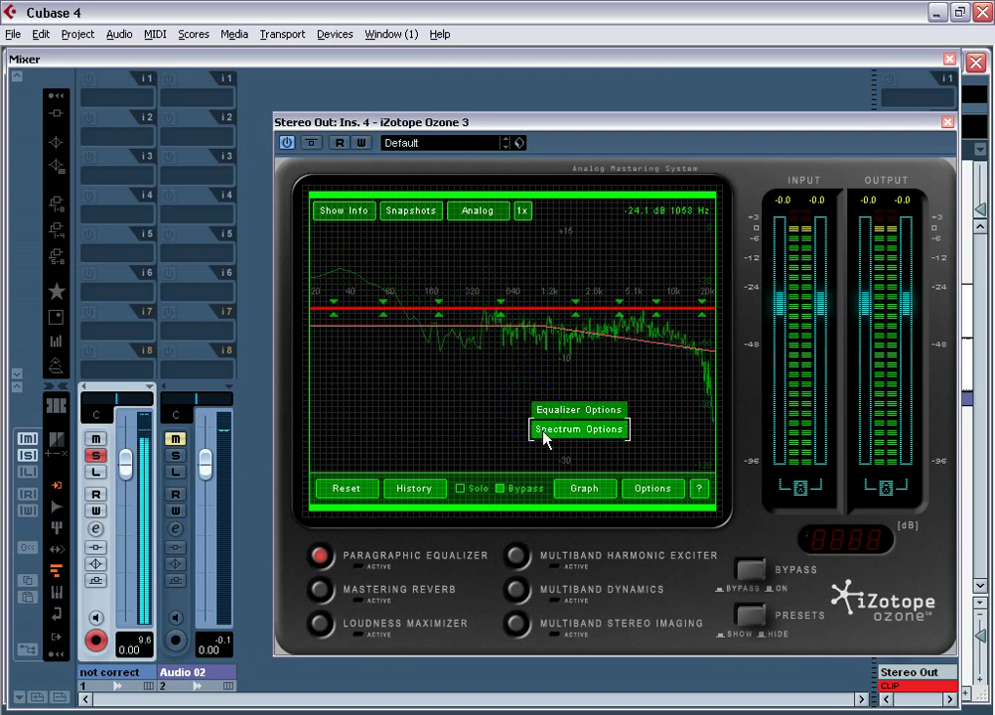
click(545, 435)
click(631, 310)
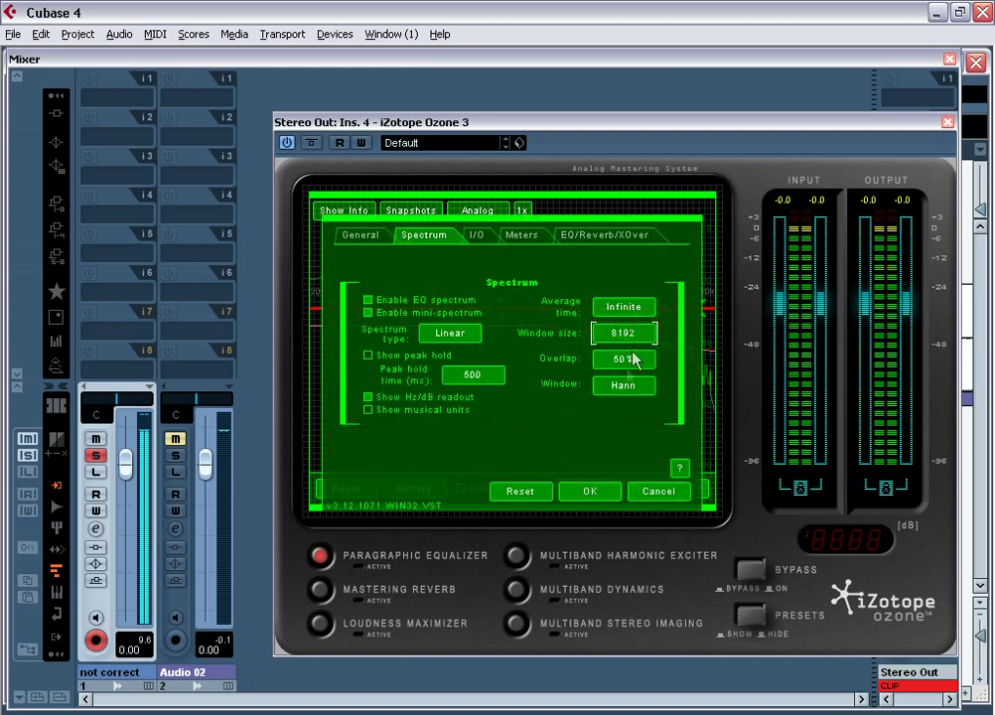
click(594, 489)
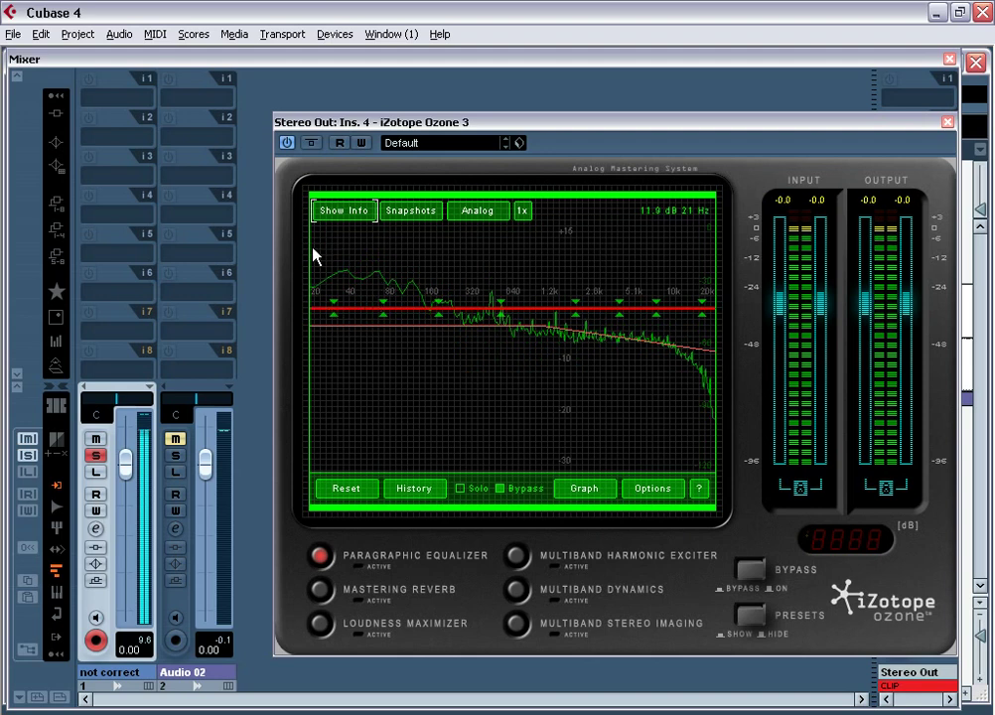
Solo Audio 02 instead of not correct, then close the Ozone window and the Mixer.
click(949, 61)
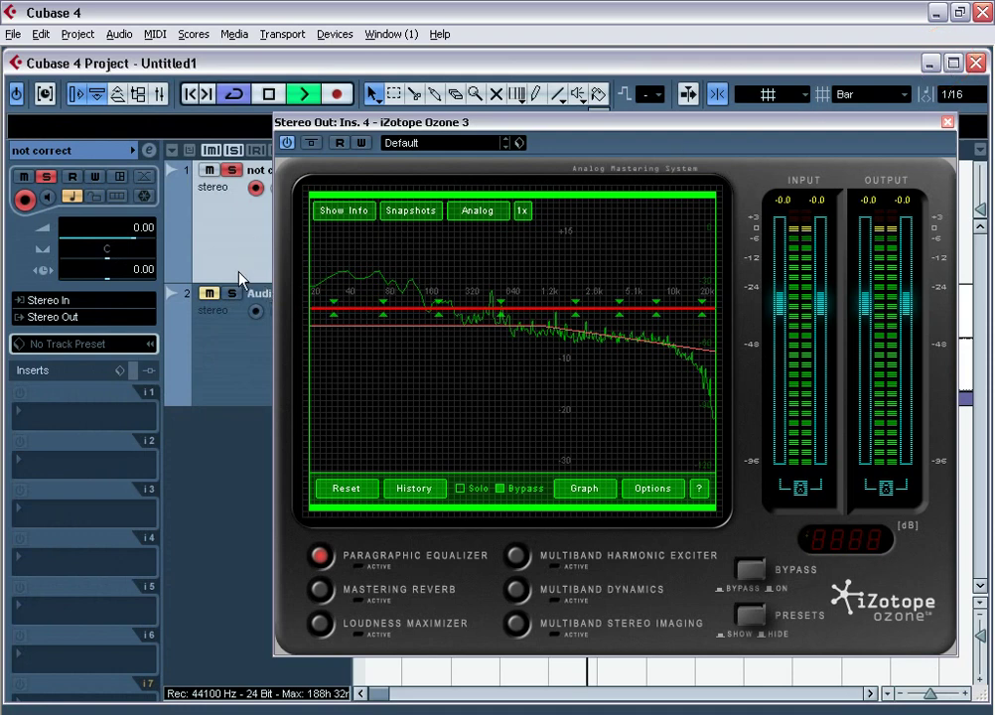
click(236, 337)
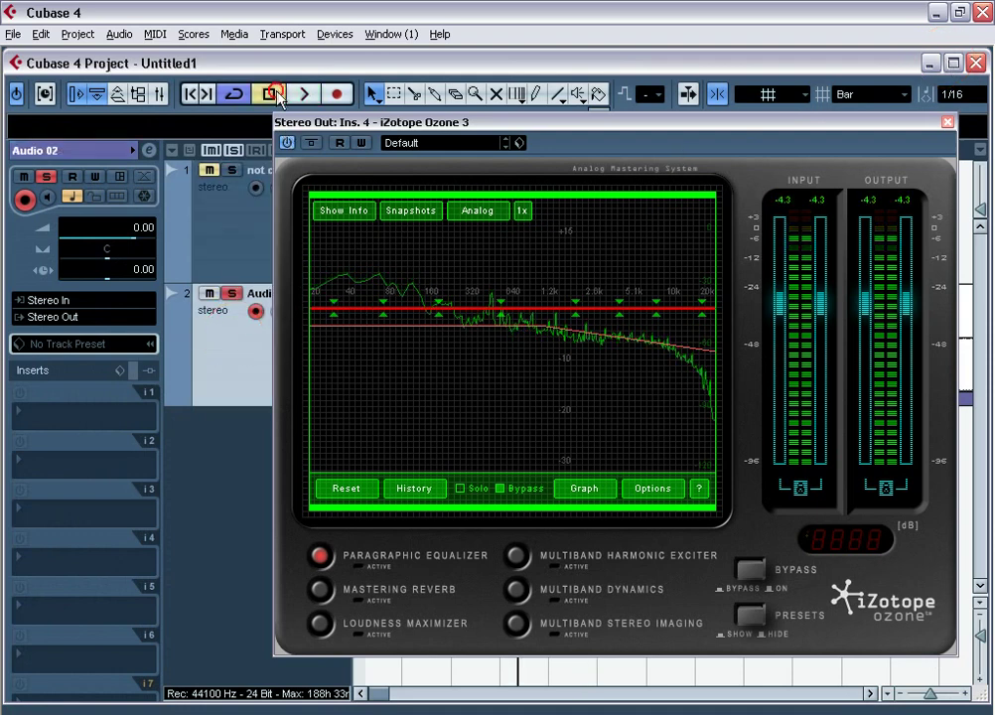
click(371, 391)
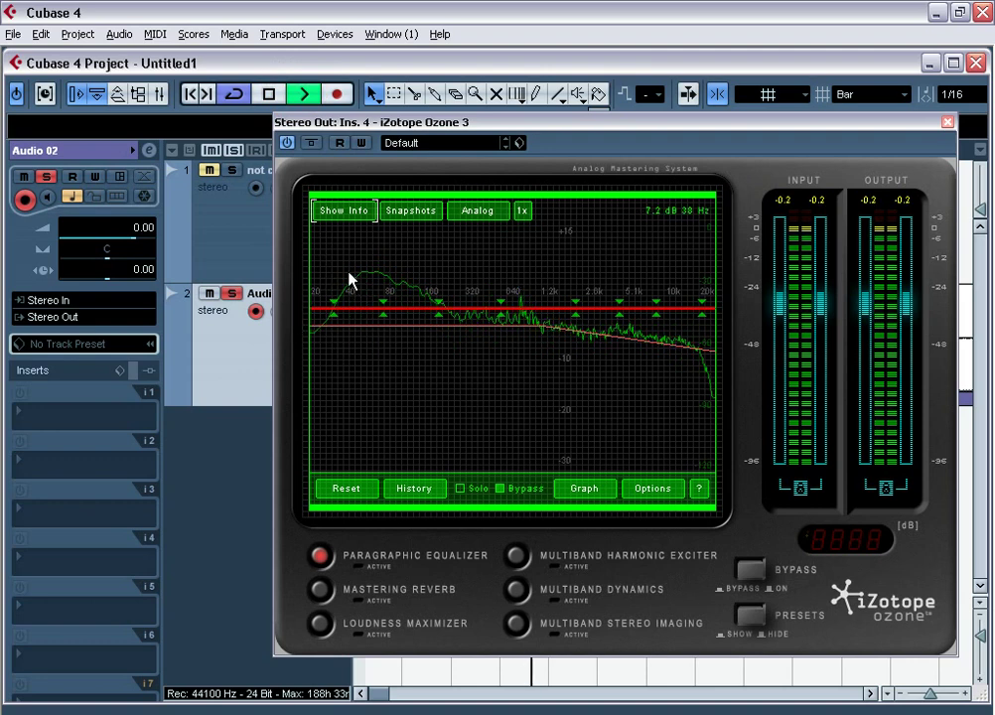
click(948, 124)
click(159, 94)
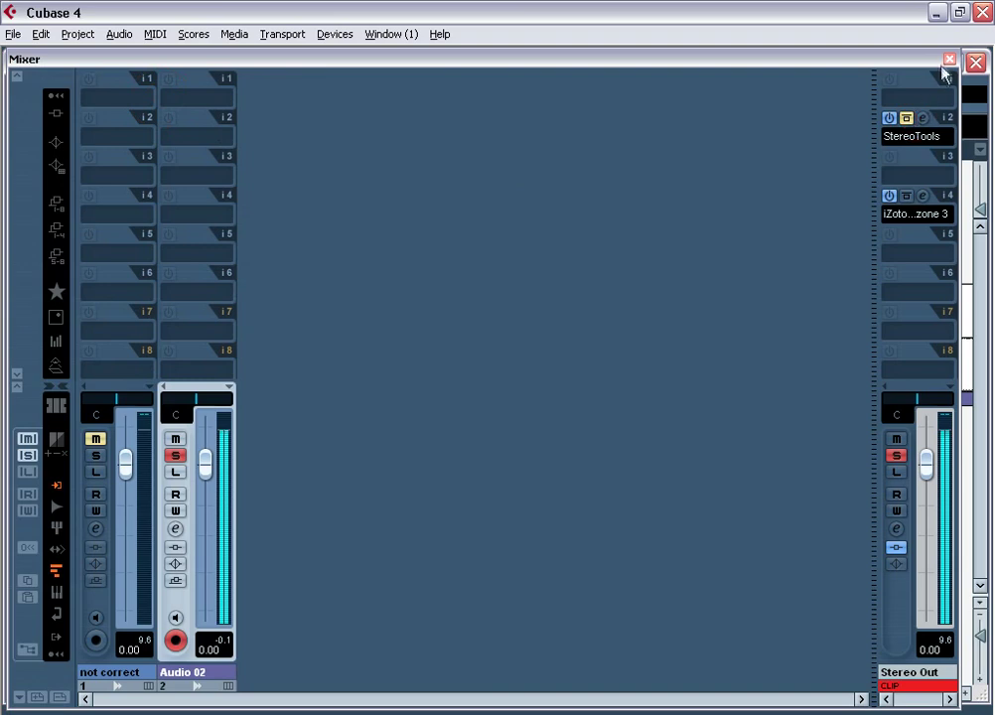
click(948, 60)
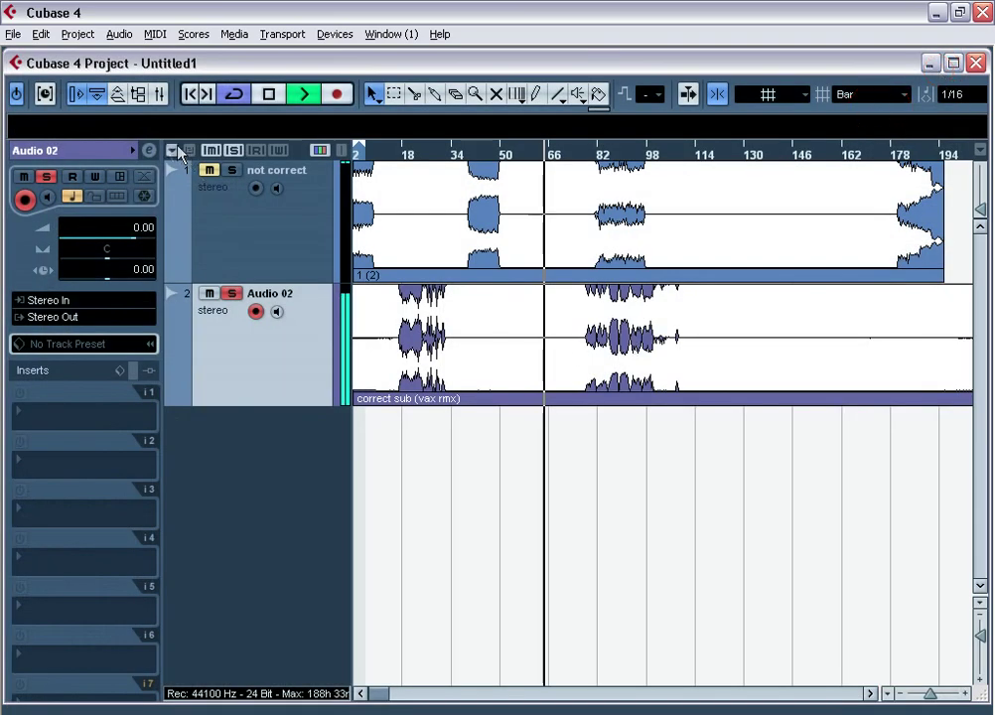
click(160, 99)
click(922, 195)
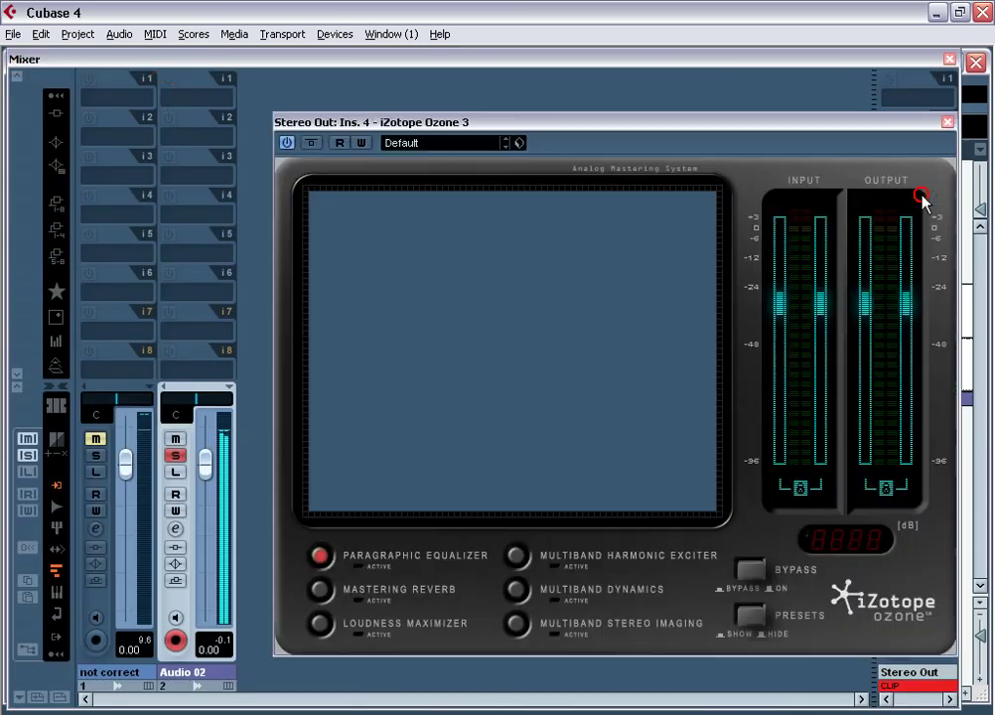
click(517, 623)
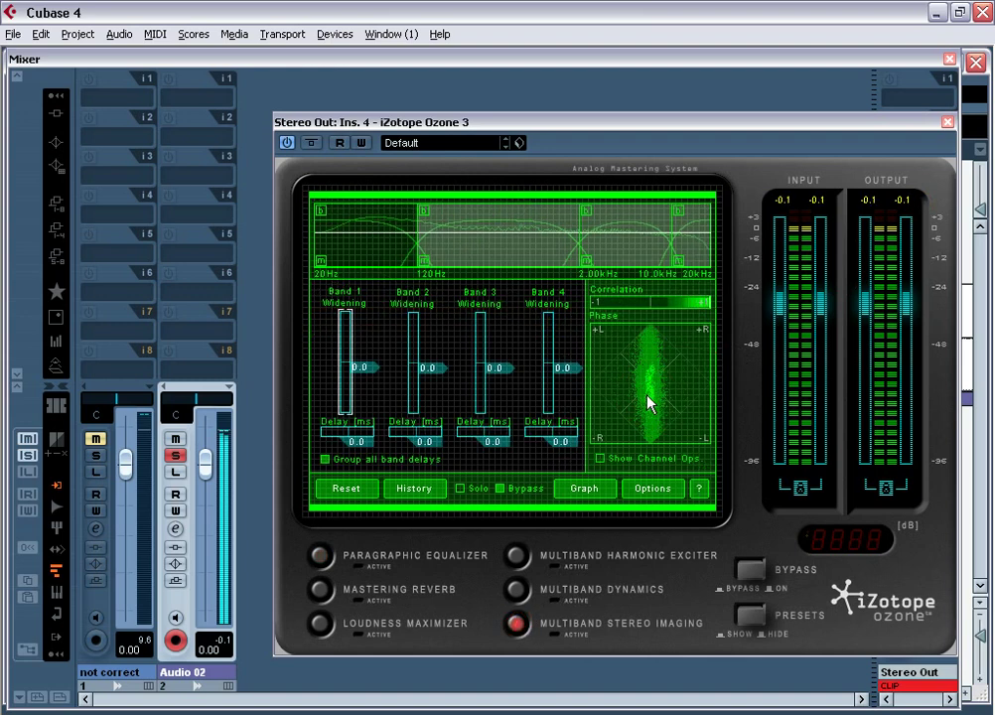
click(686, 300)
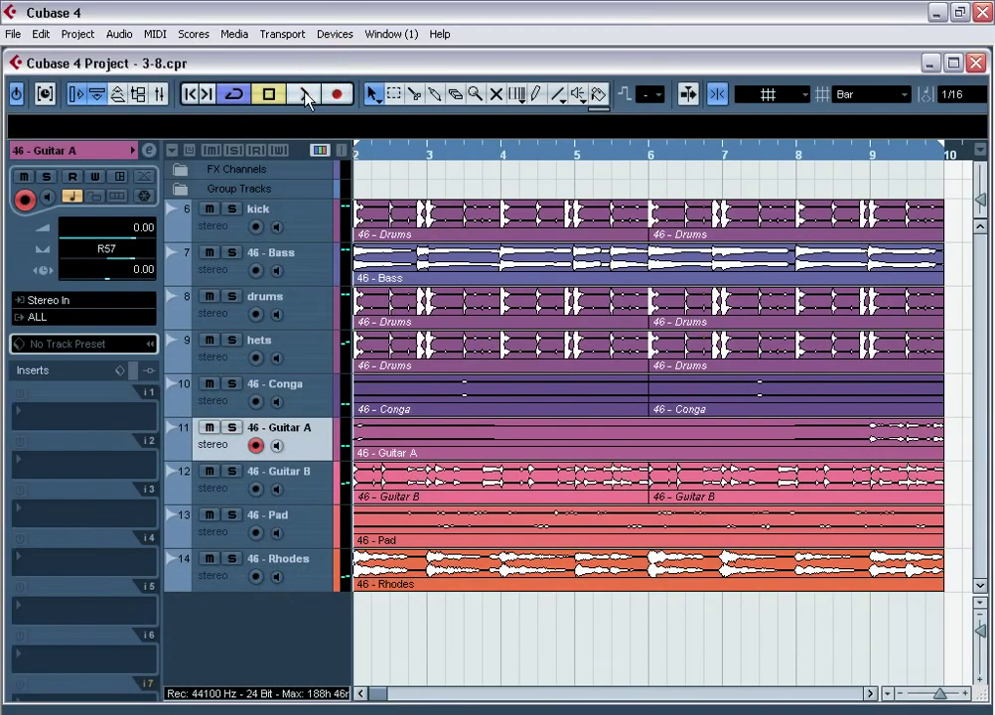
Start playback of the 3-8 project.
click(304, 95)
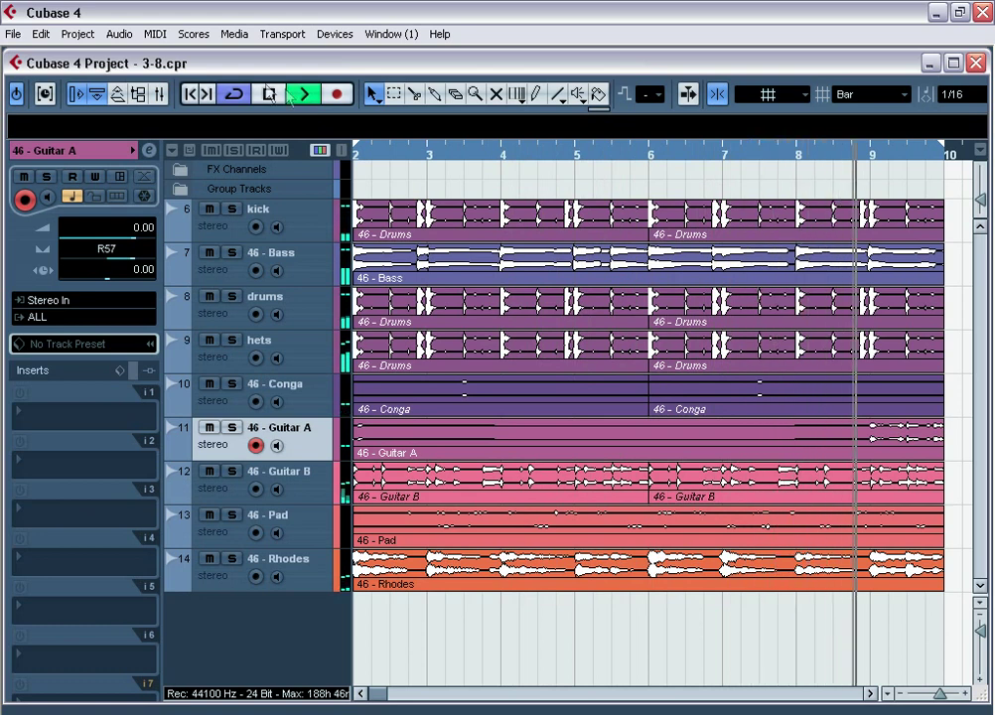
In the Mixer, open the ALL channel's Cambridge EQ and set its 135 Hz low-cut slope to Elliptic 6.
click(160, 97)
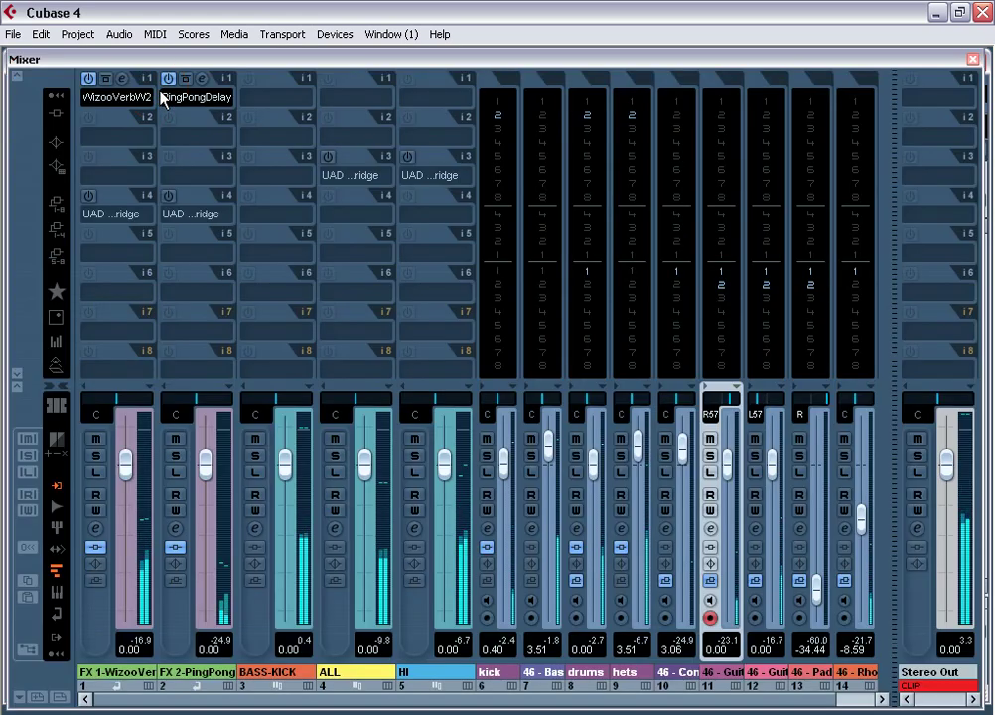
click(282, 674)
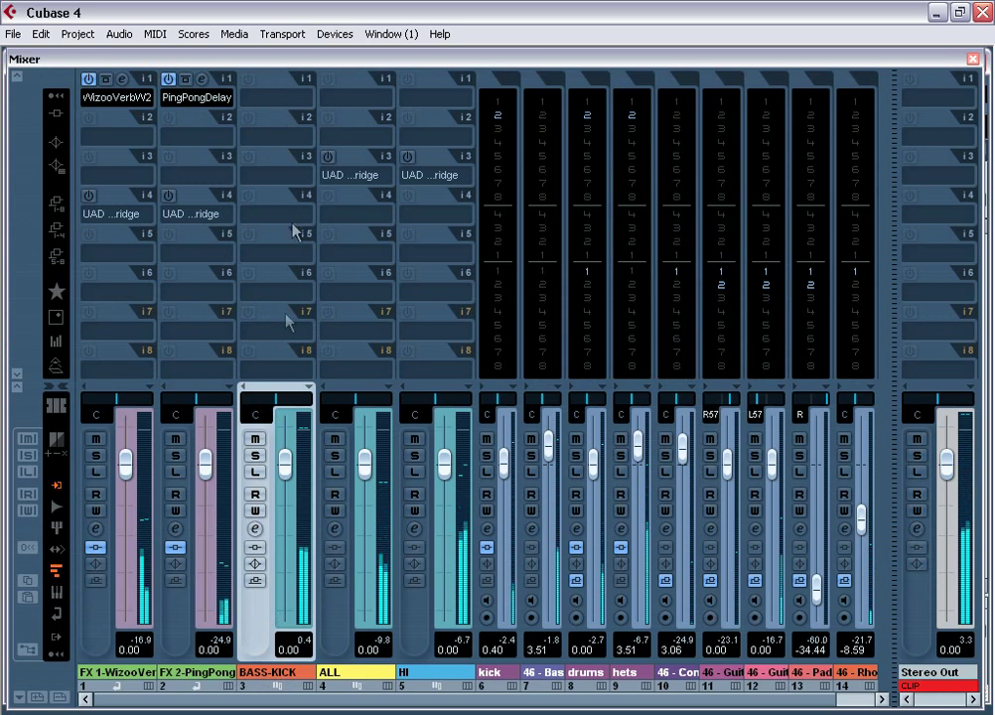
click(344, 660)
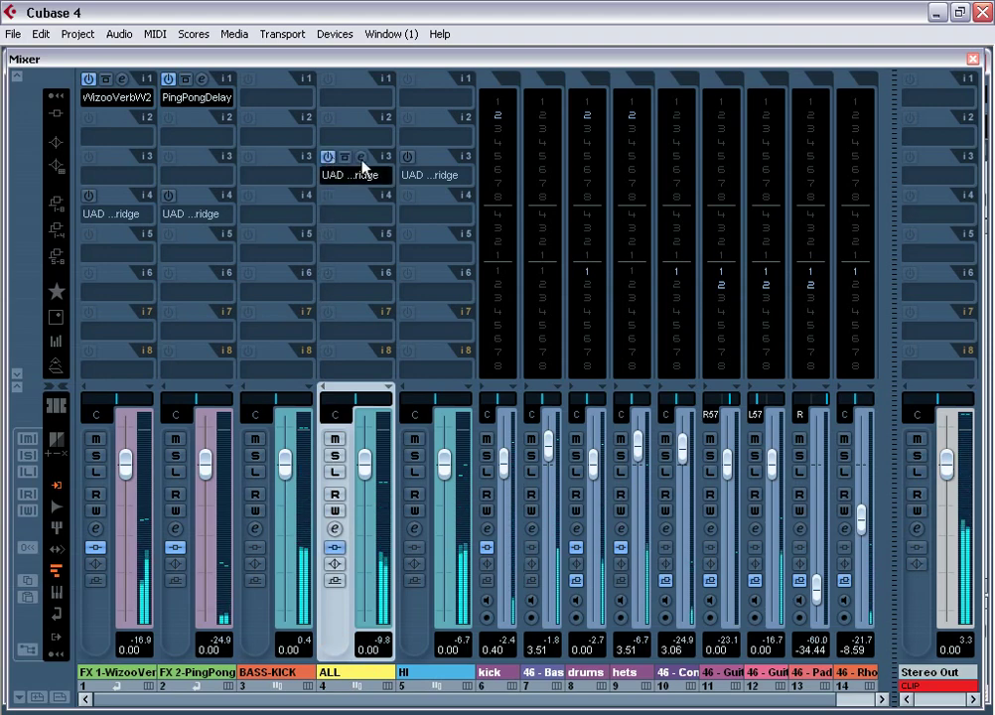
click(363, 159)
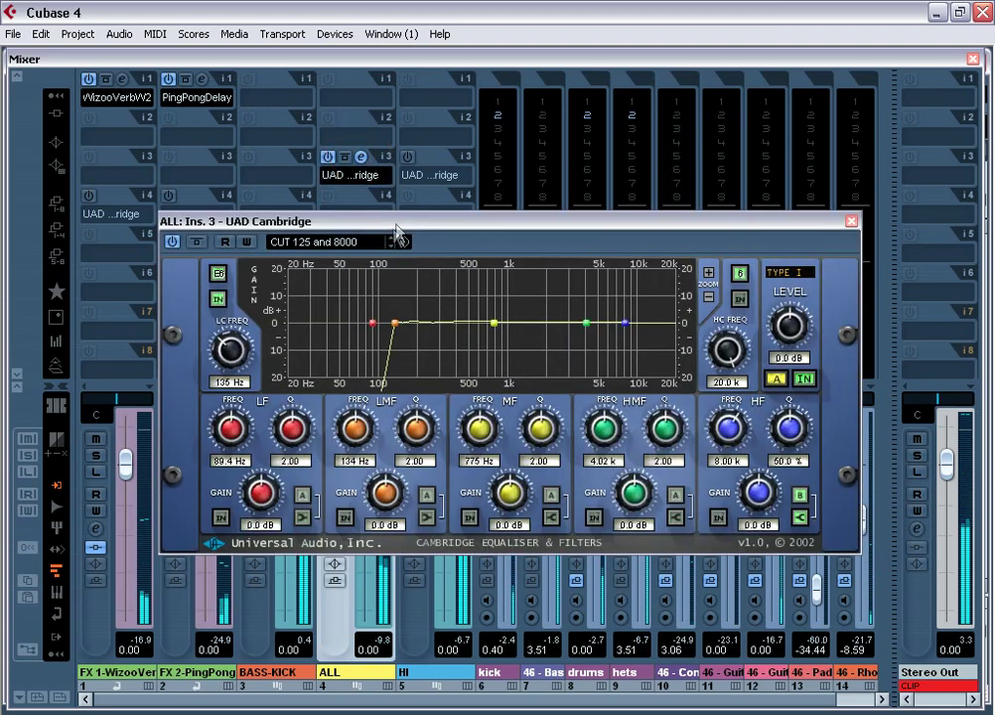
drag(396, 225, 373, 76)
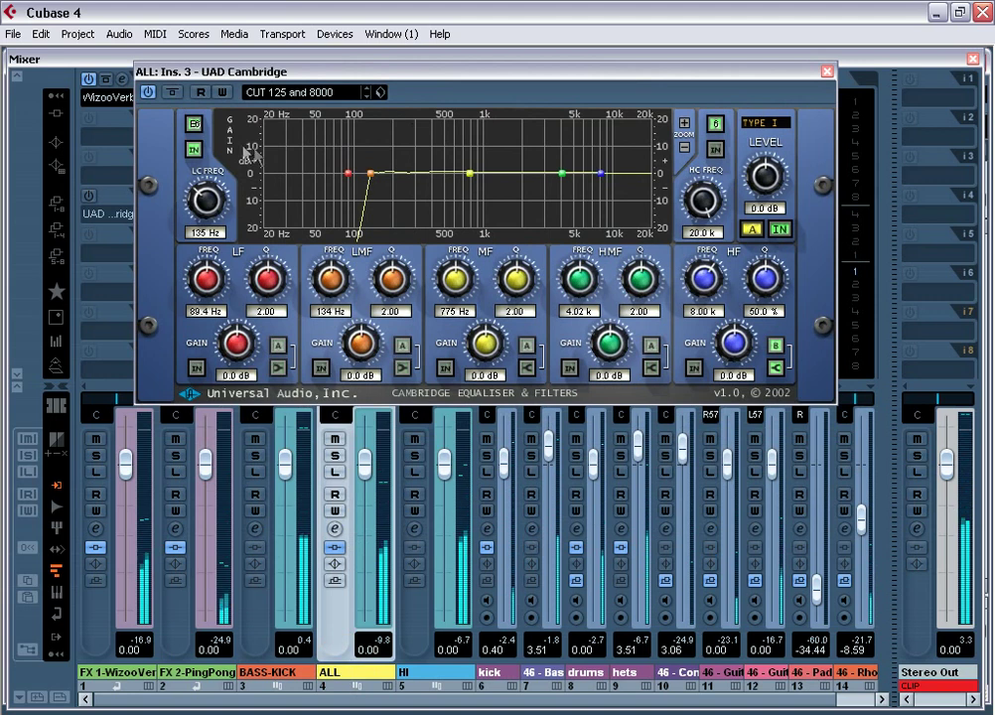
click(194, 123)
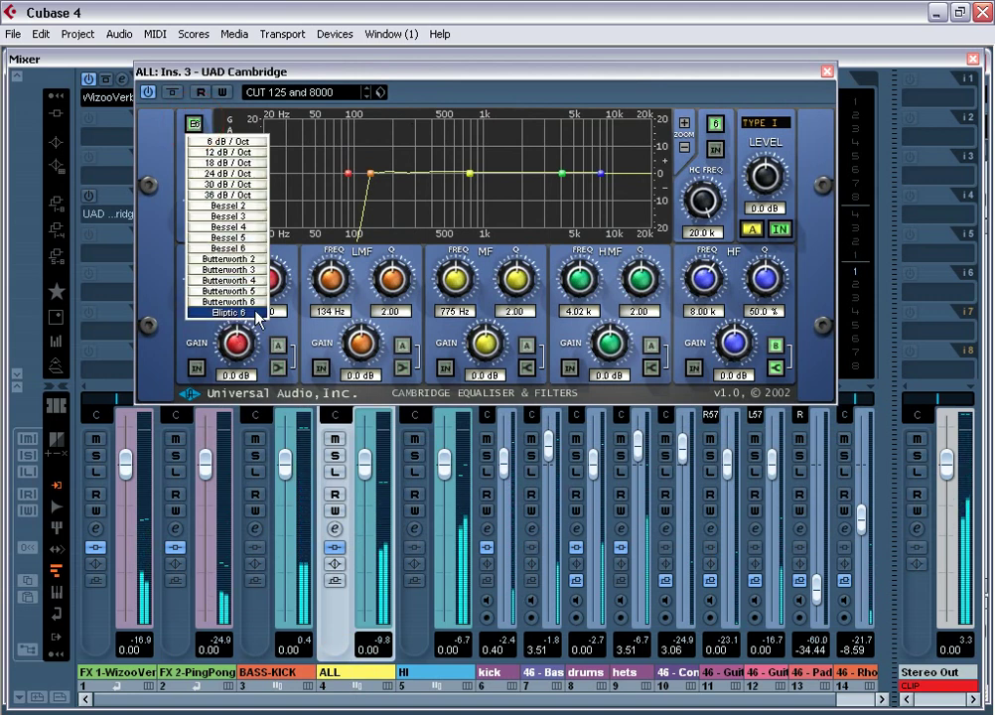
click(256, 311)
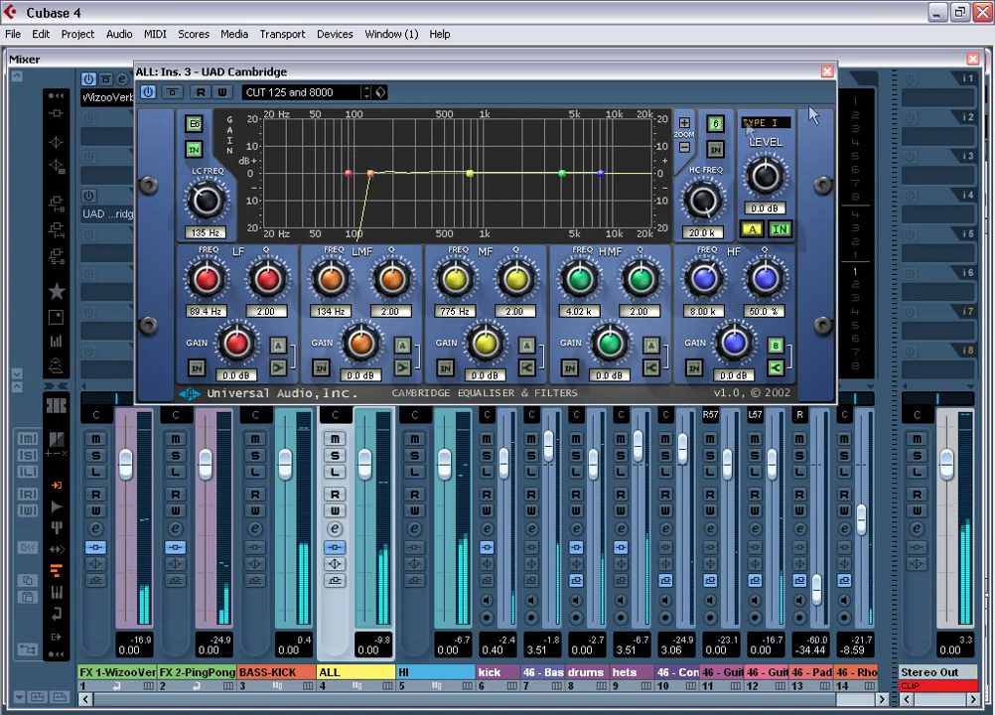
Open the HI channel's Cambridge EQ and raise its low cut to 3.69 kHz.
click(826, 73)
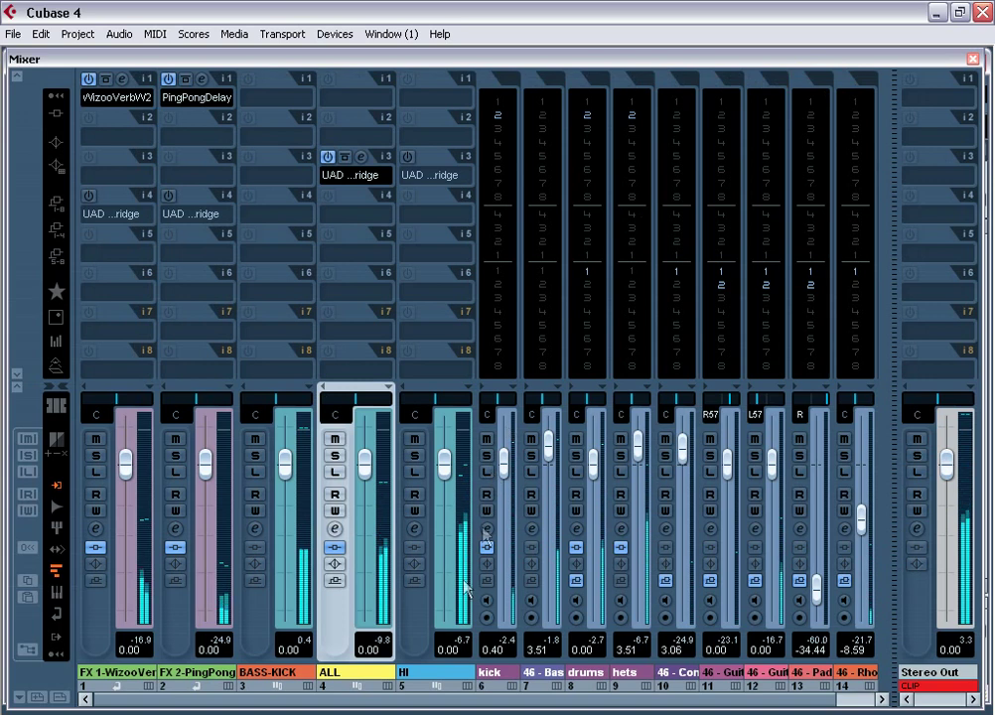
click(425, 663)
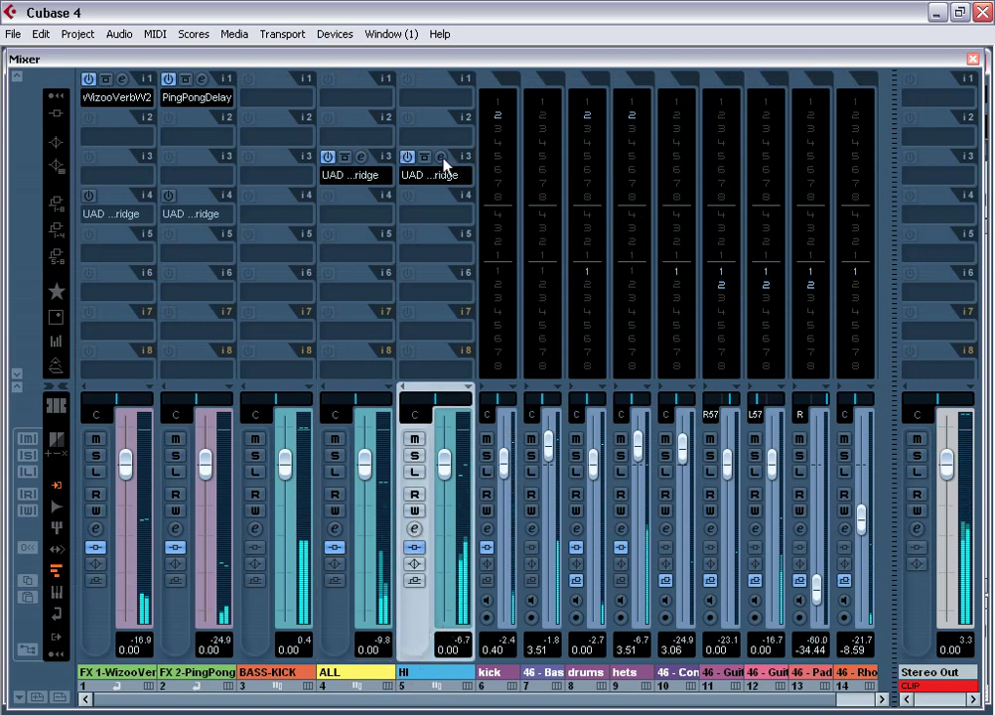
click(441, 157)
drag(212, 486, 192, 450)
click(180, 396)
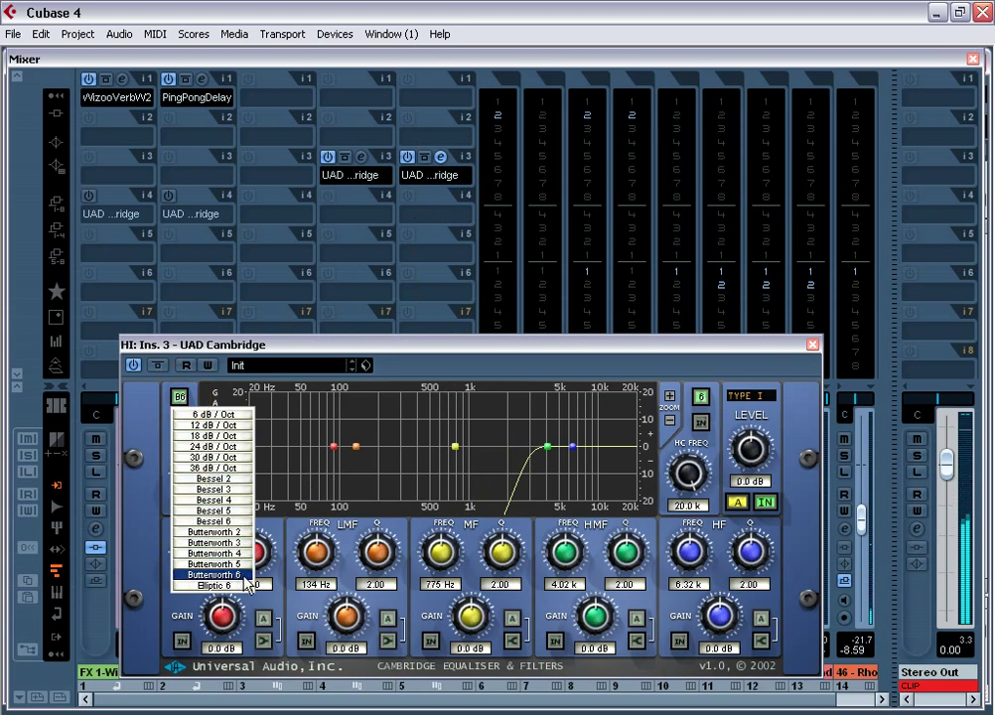
Set HI's low-cut slope to Butterworth 6, then select the FX 1 and FX 2 returns.
click(245, 574)
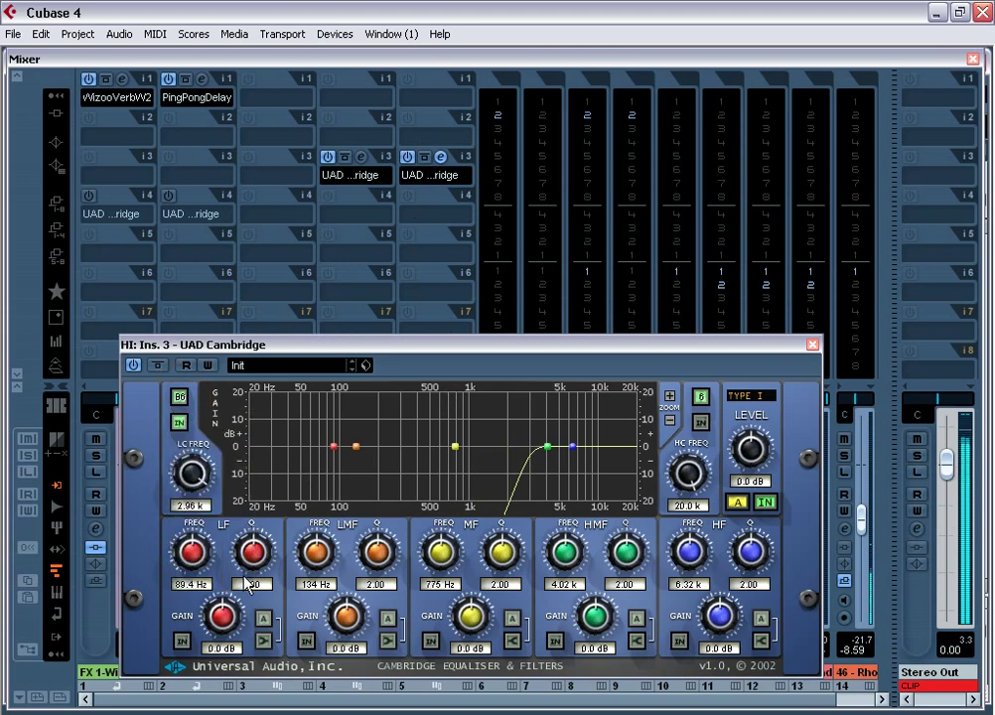
click(813, 345)
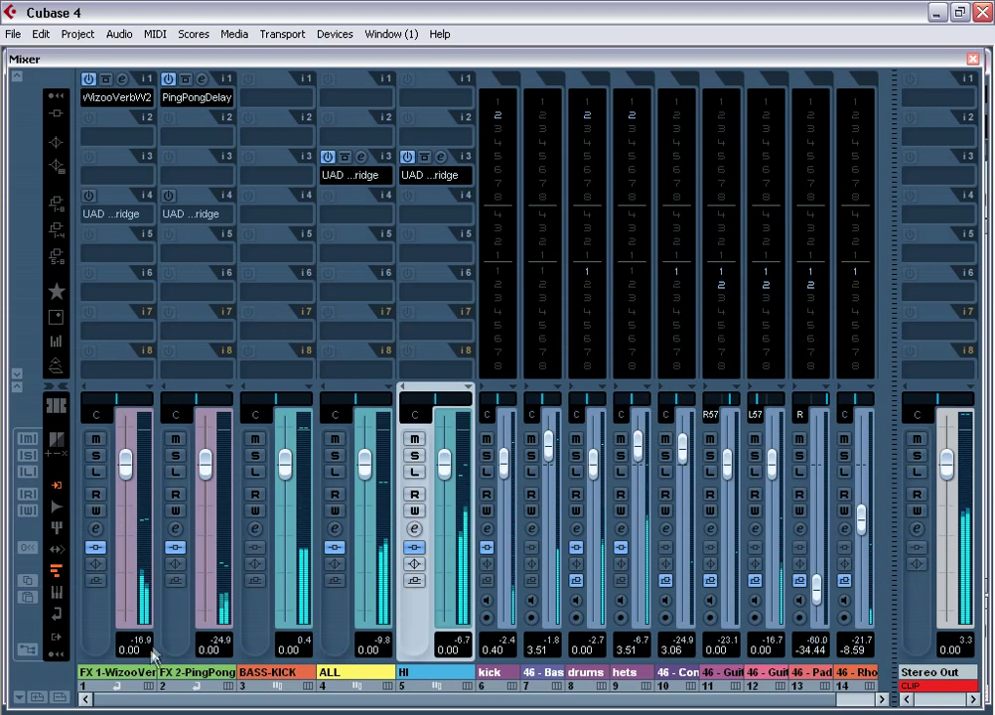
click(88, 640)
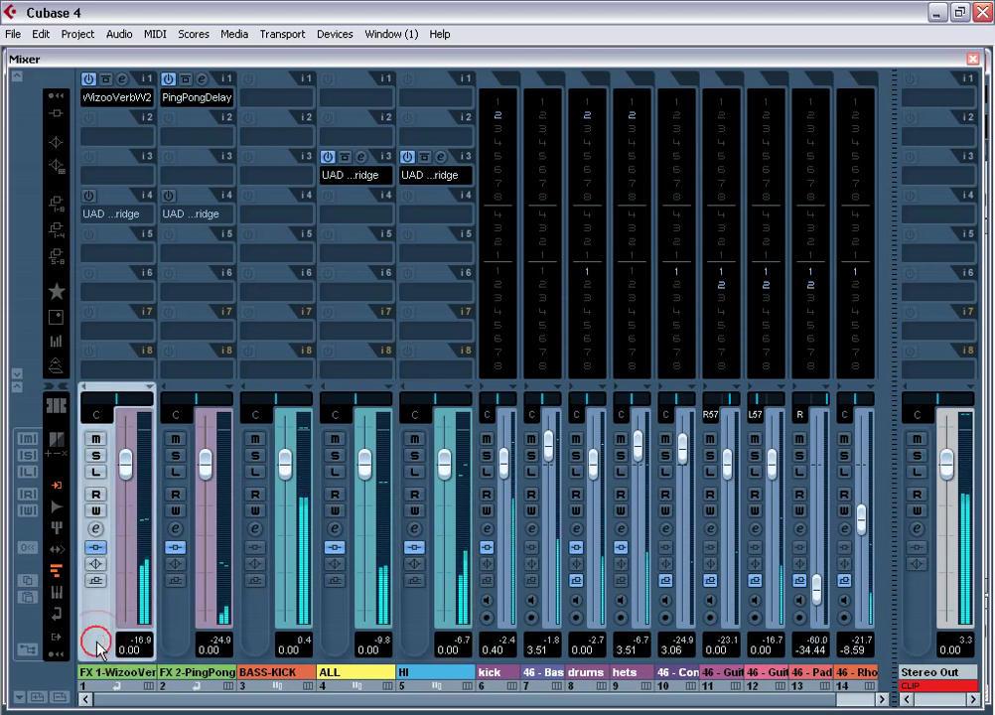
ctrl+click(184, 623)
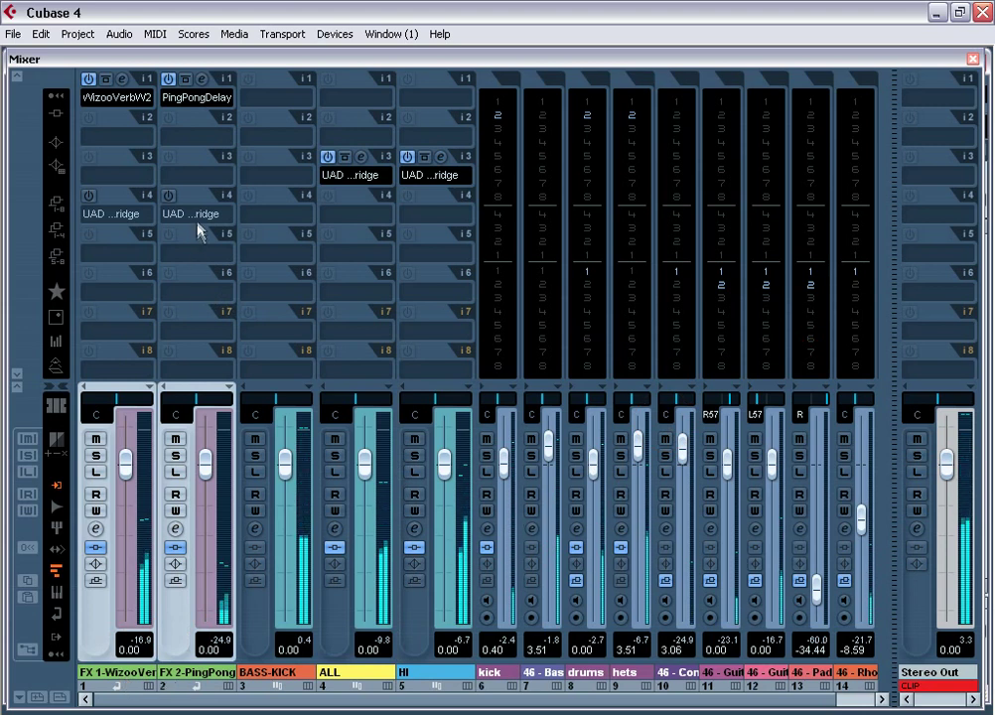
Set FX 2's insert 4 to No Effect and open FX 1's insert 4 Cambridge EQ.
click(196, 215)
click(213, 21)
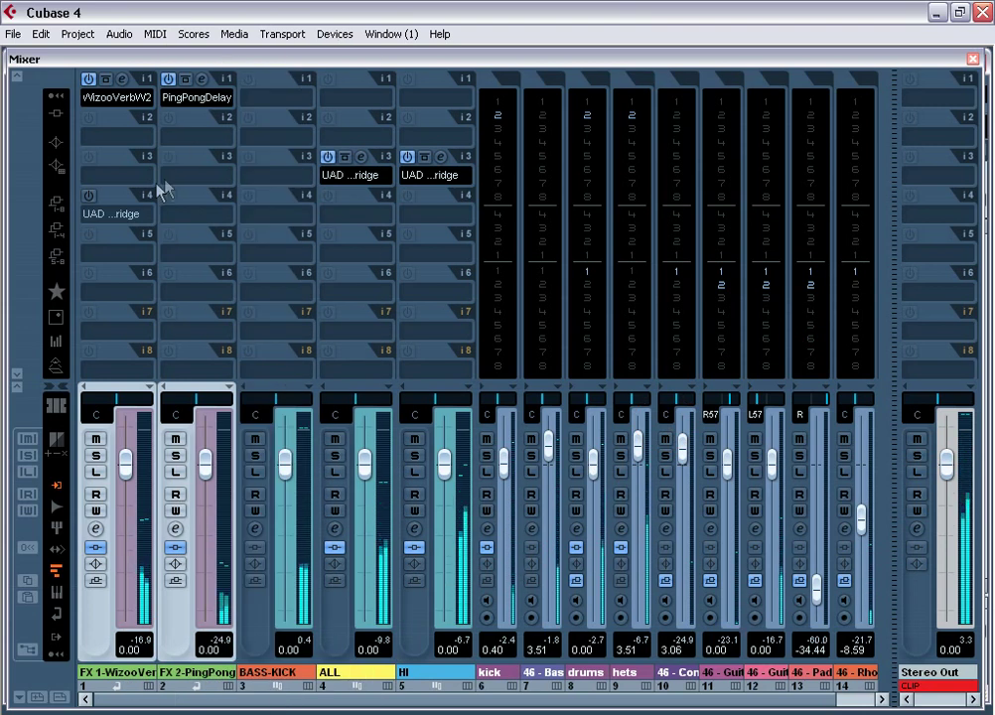
click(89, 196)
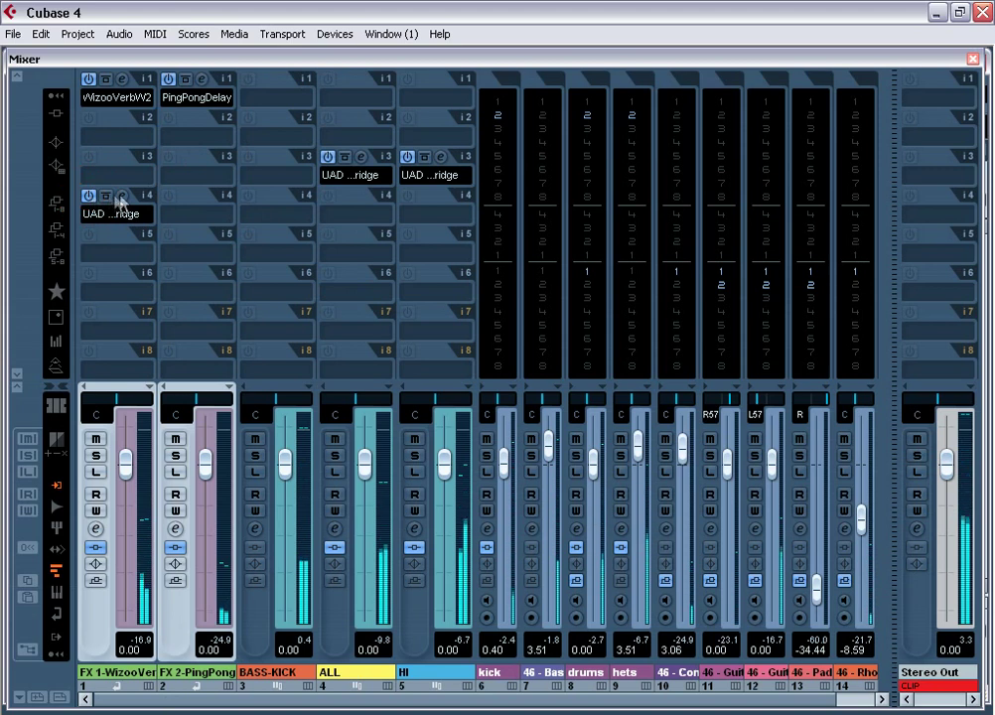
click(121, 197)
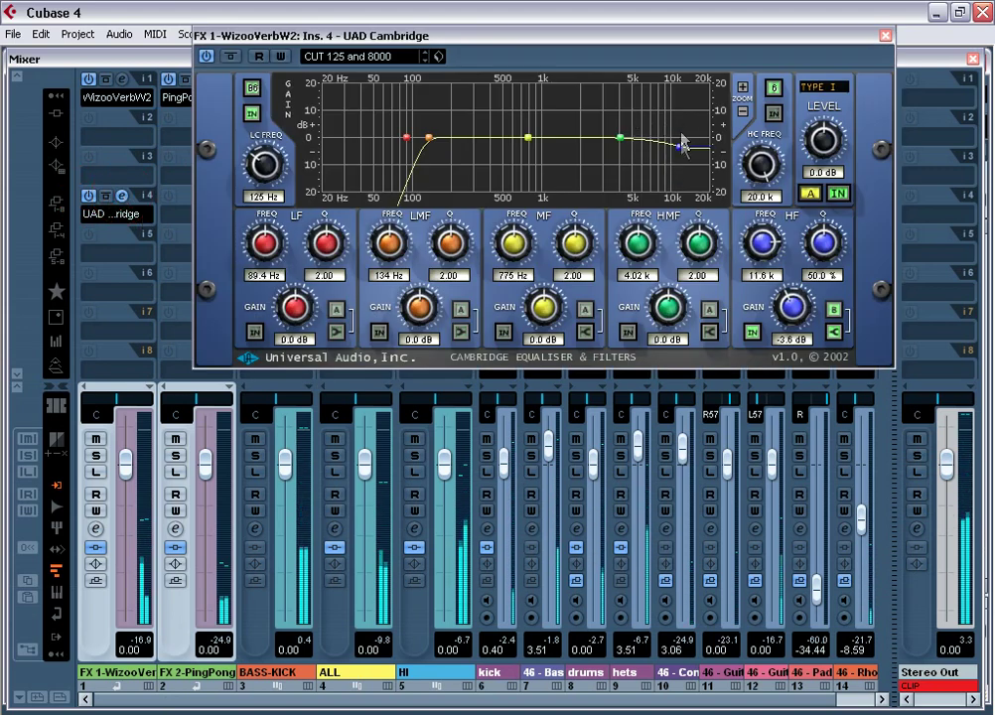
Set the Cambridge EQ low cut slope to Butterworth 6 and the HF band to 12.0 kHz.
click(260, 89)
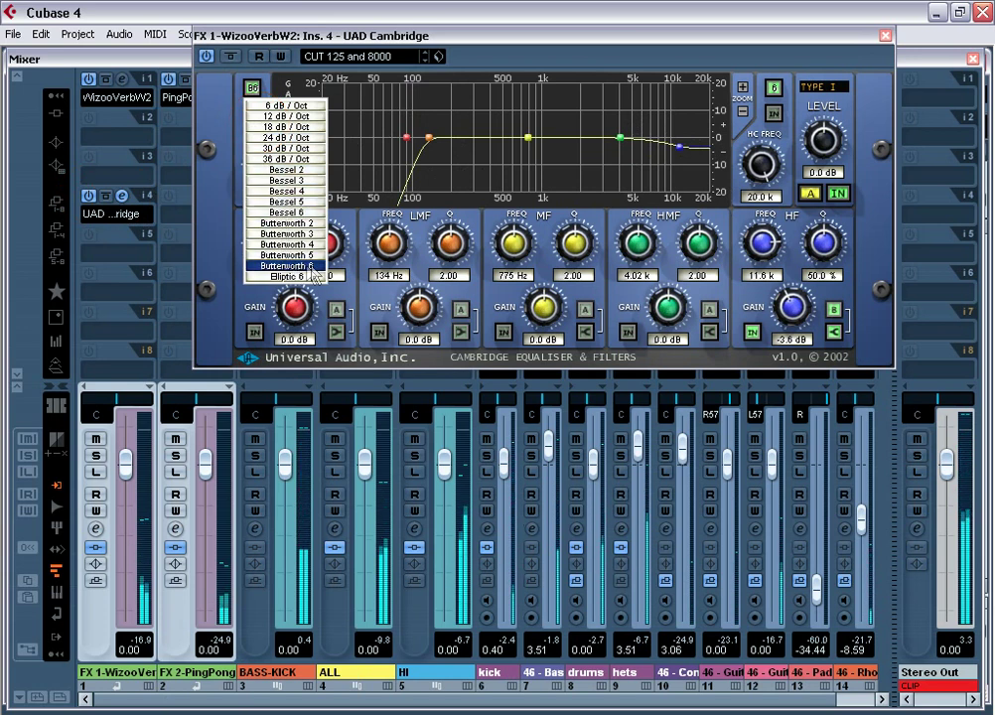
click(313, 266)
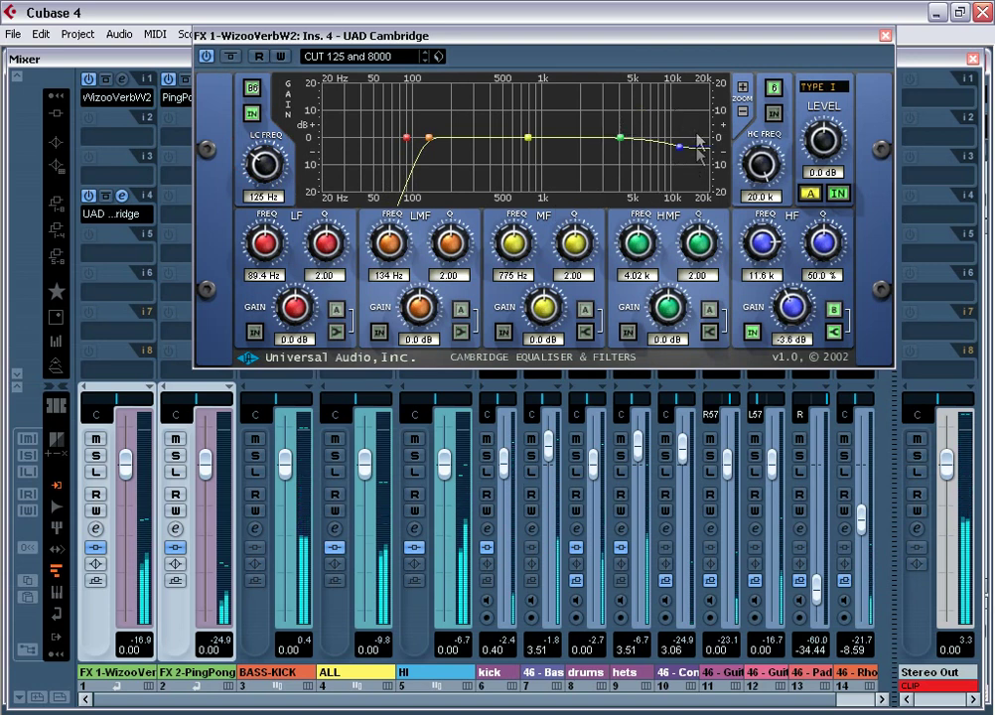
click(763, 277)
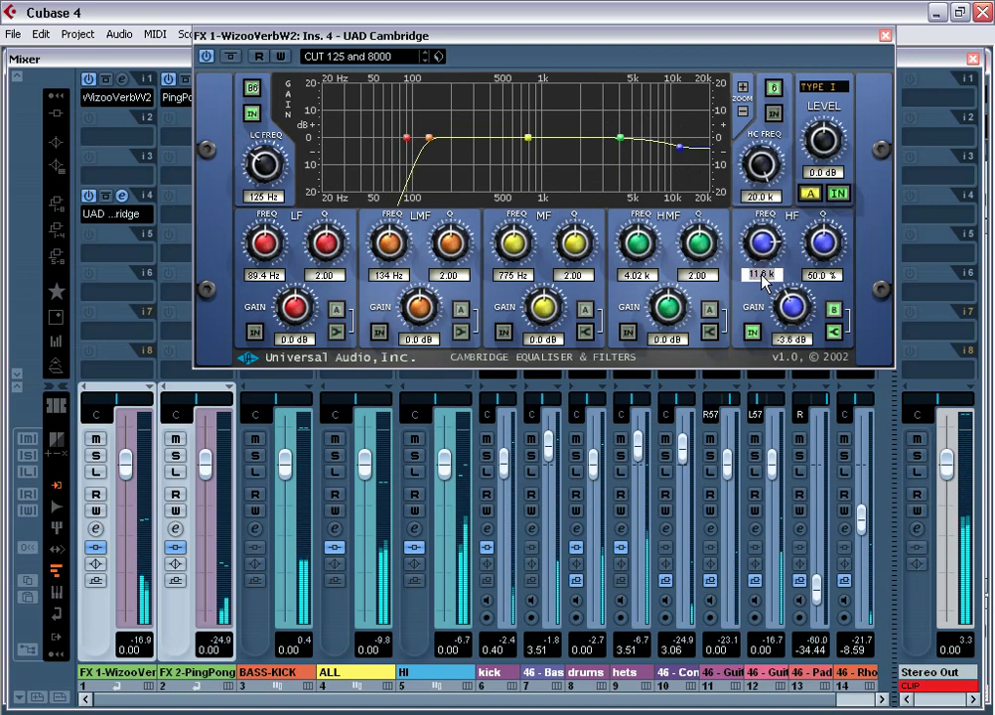
text(12)
key(Return)
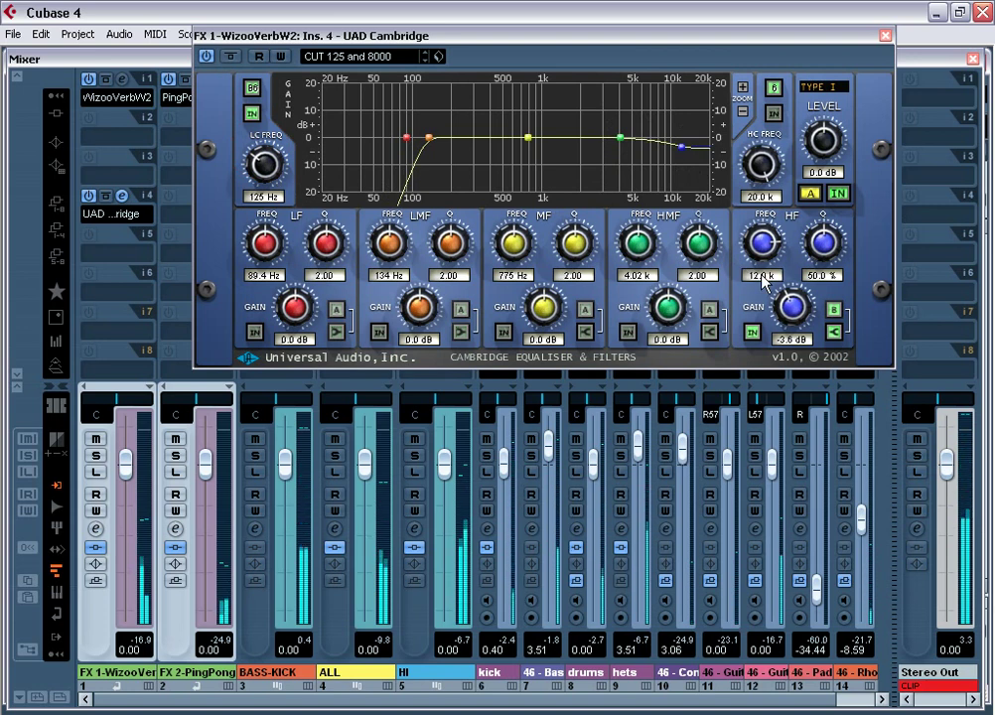
Copy FX 1's UAD EQ onto FX 2's insert 4, then close the mixer and stop playback.
click(885, 35)
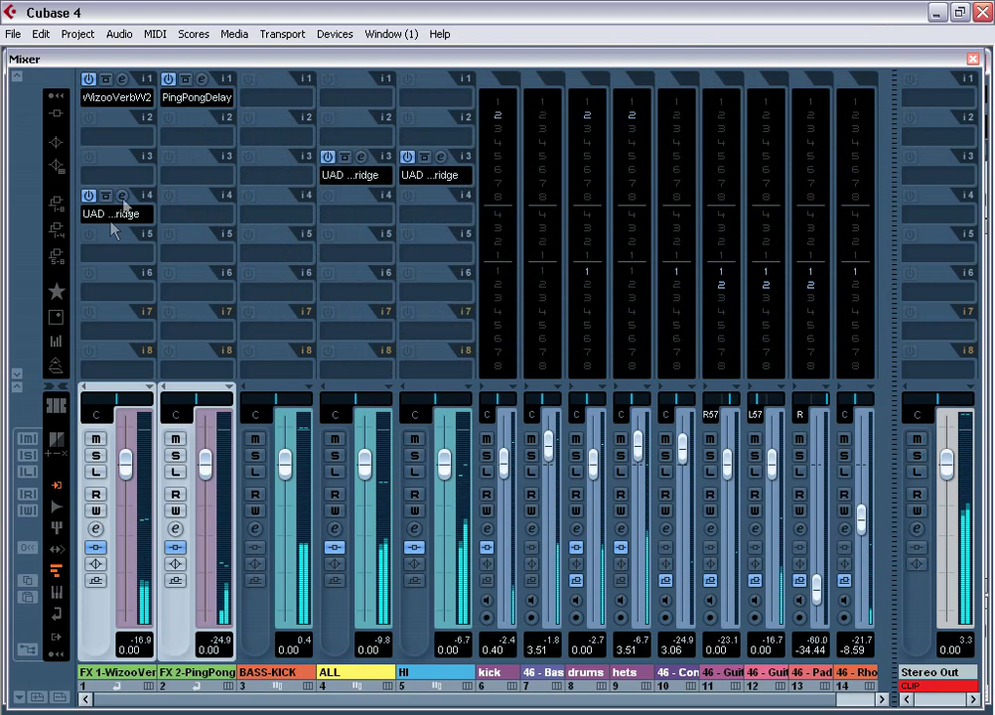
drag(142, 195, 213, 198)
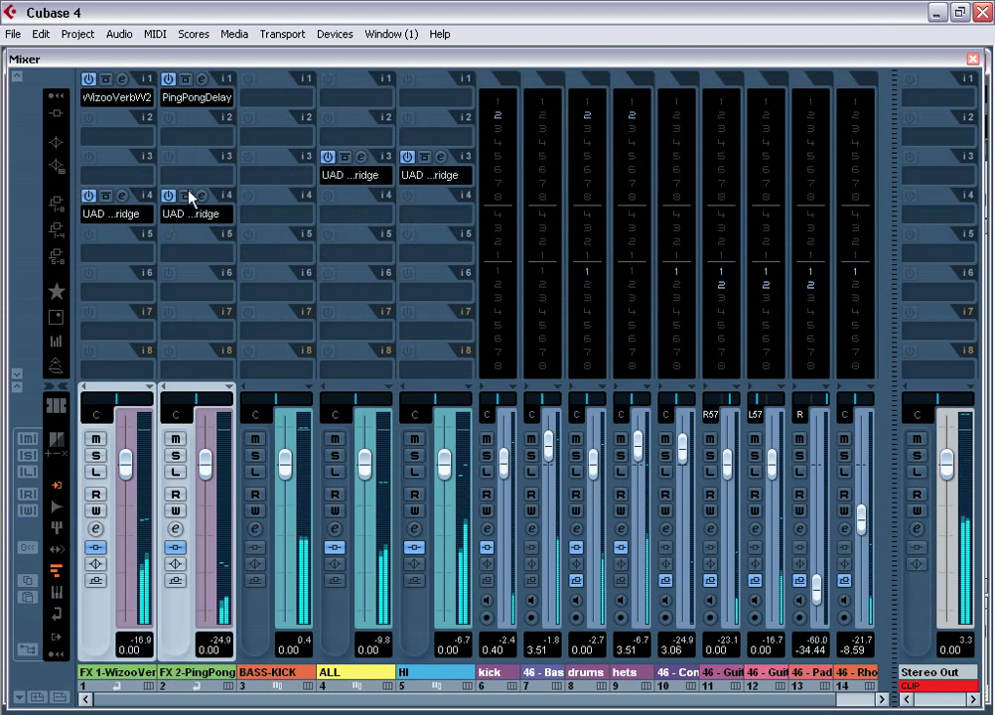
click(973, 58)
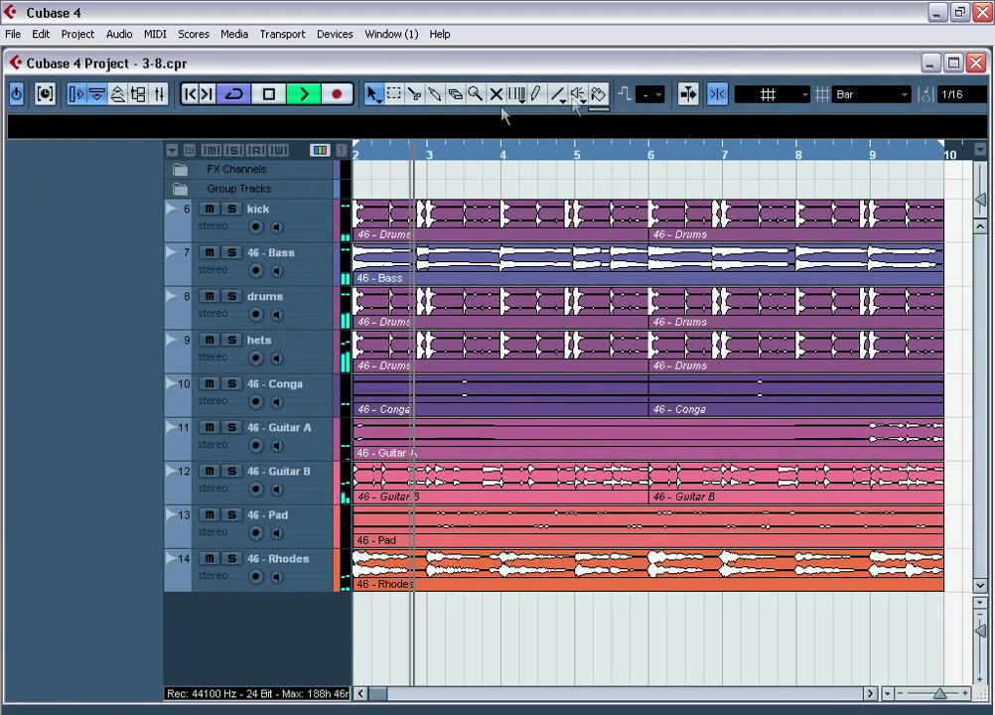
click(270, 94)
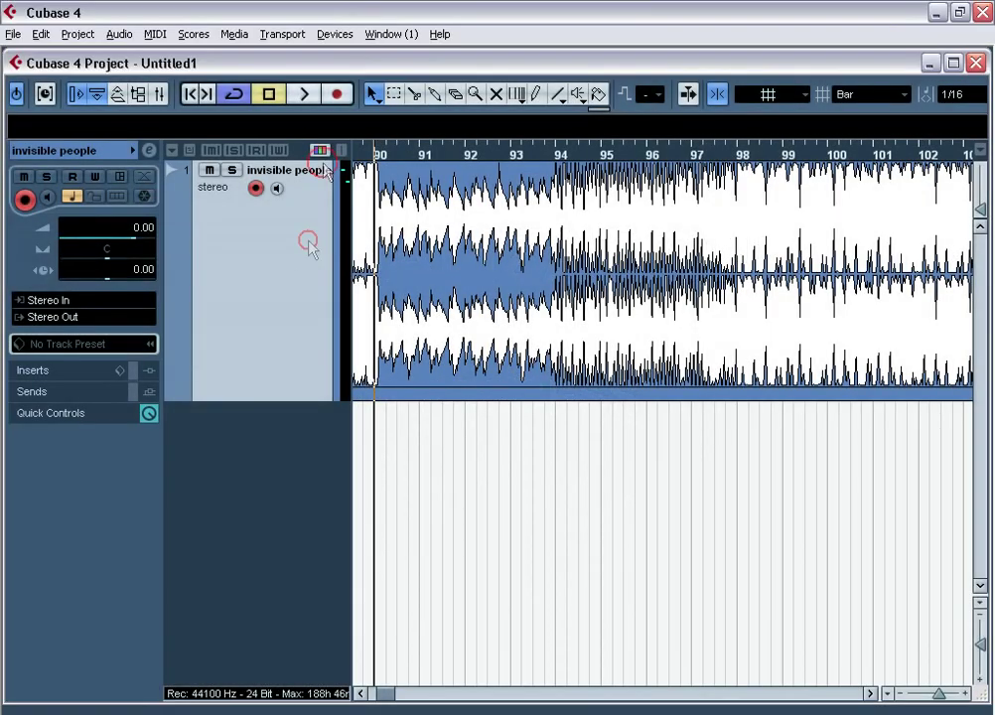
Start playback of the invisible people track in Untitled1.
click(304, 94)
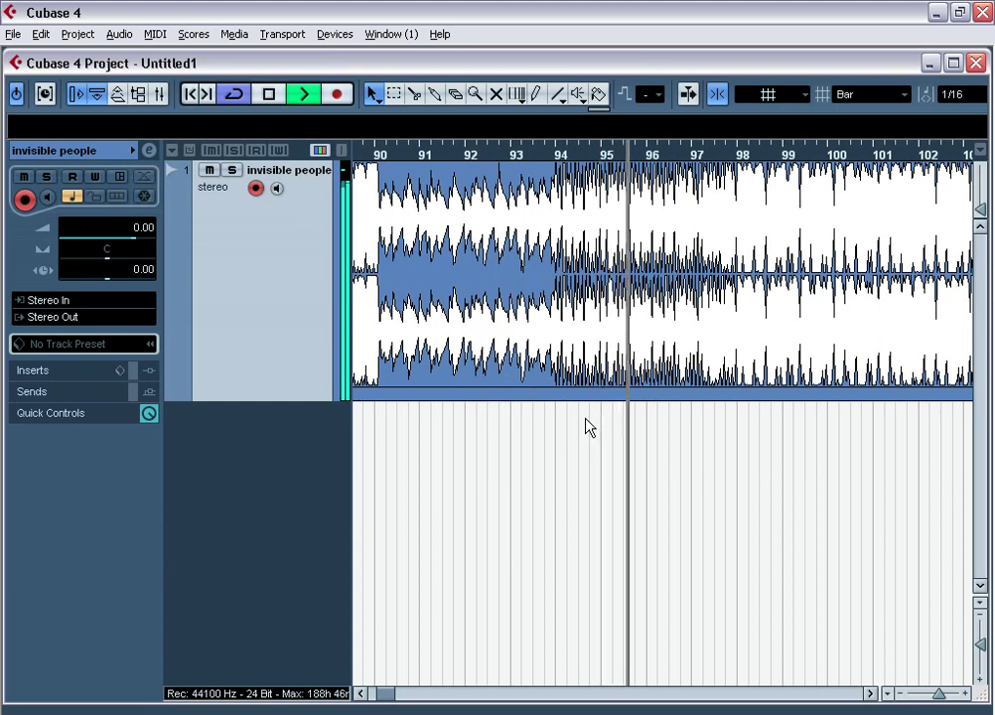
Insert iZotope Ozone 3 on Stereo Out insert 2 and enable its Paragraphic Equalizer module.
click(161, 92)
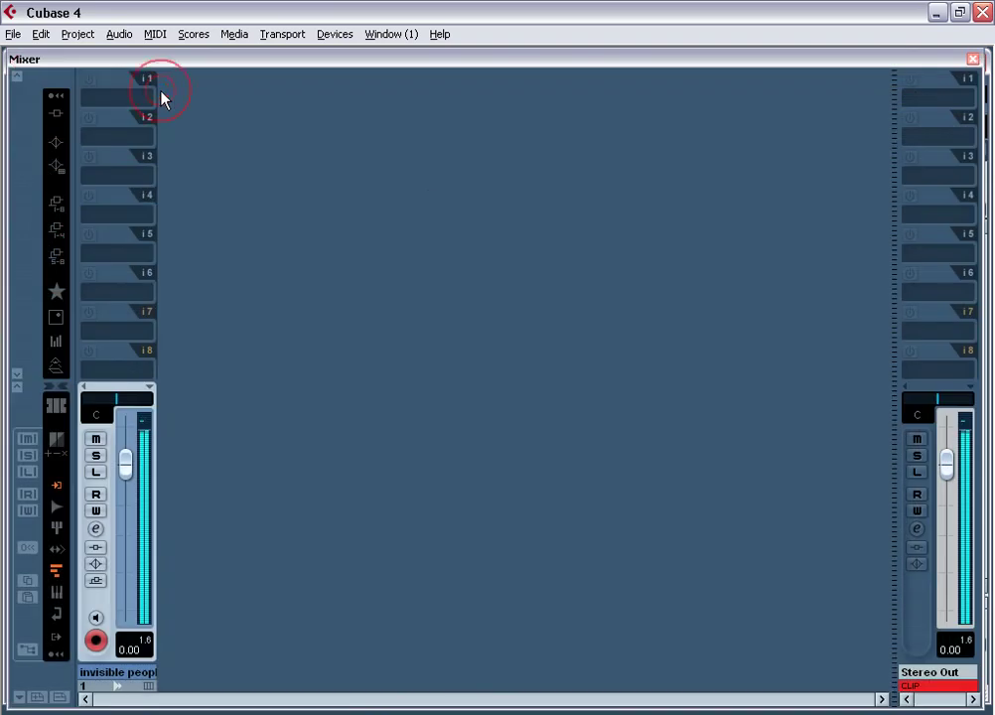
click(919, 145)
mouse_move(822, 90)
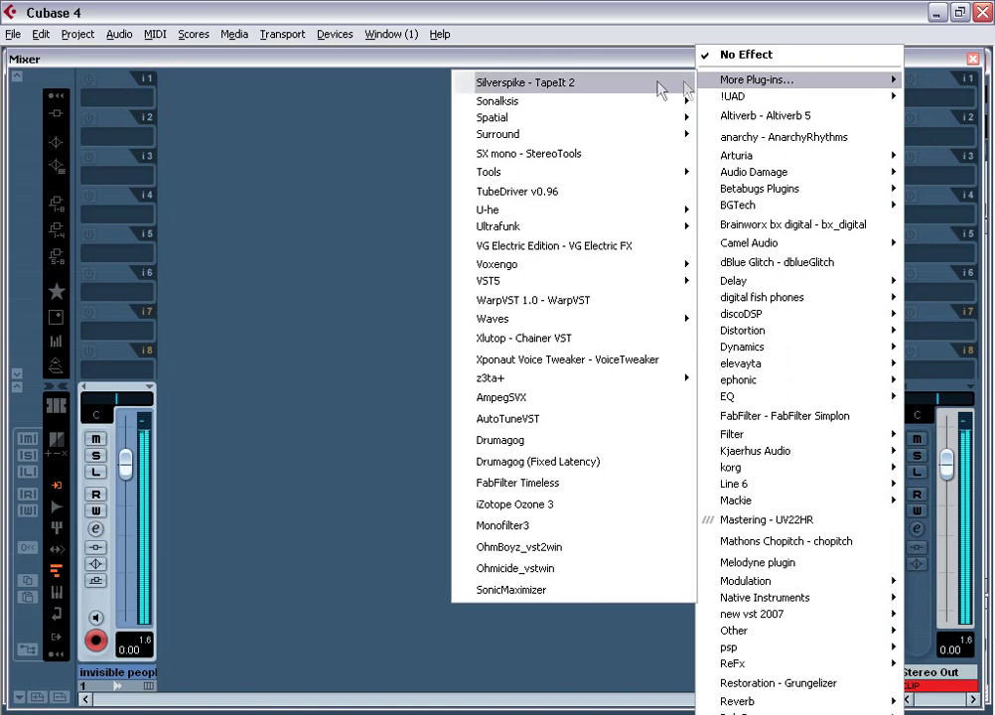
click(617, 505)
click(582, 470)
click(226, 539)
Set Ozone's spectrum analyser to an 8192 window size with Infinite average time.
right_click(478, 351)
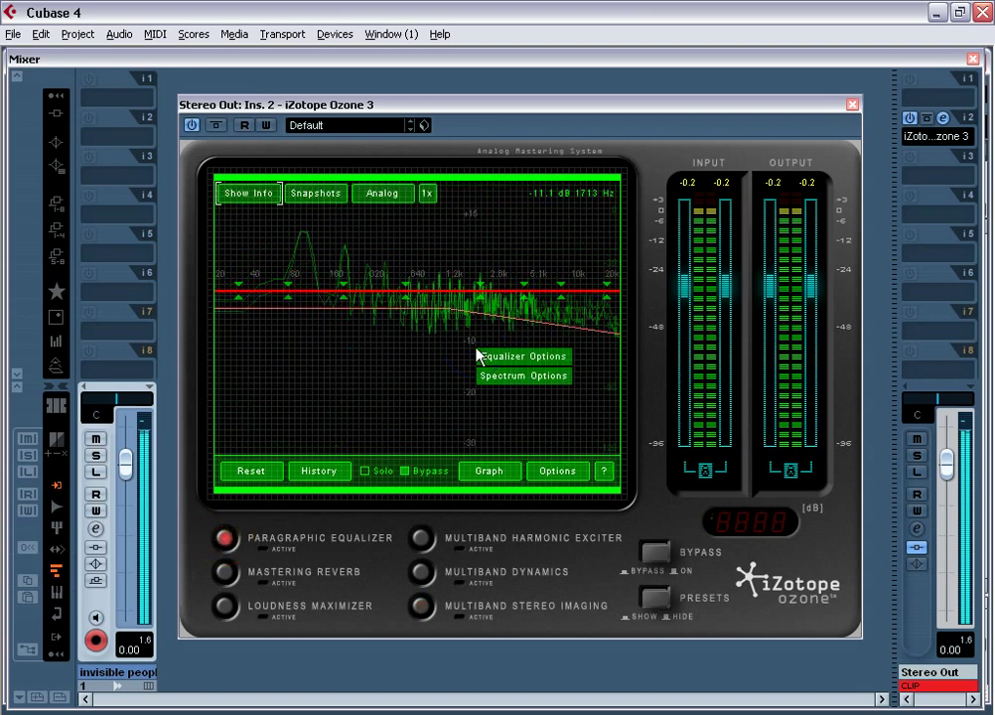
click(502, 377)
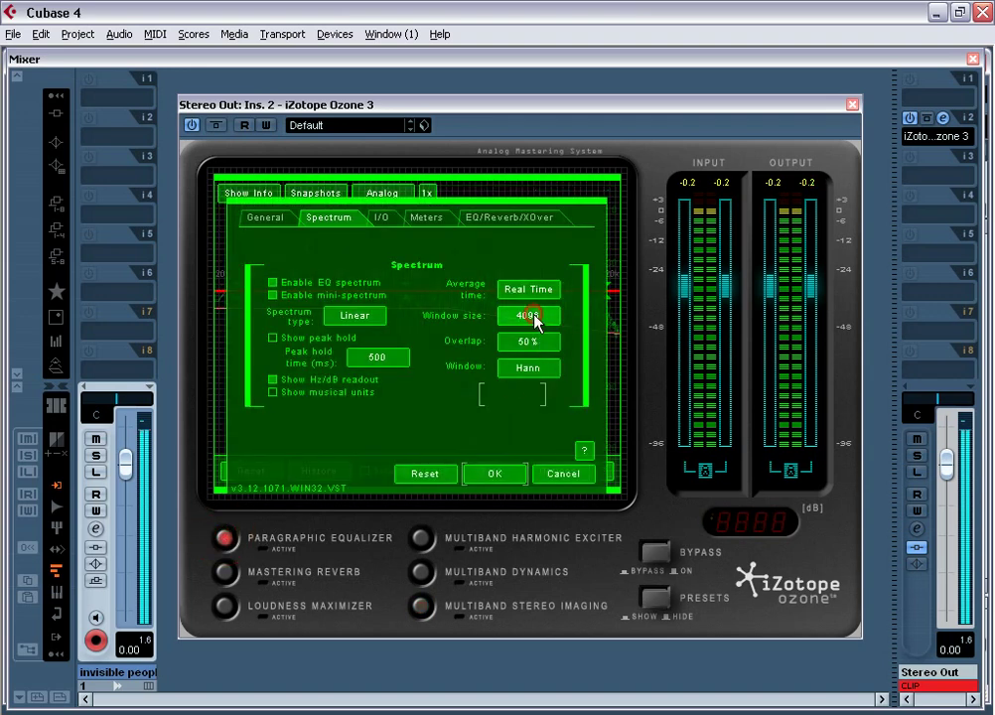
click(537, 314)
click(544, 291)
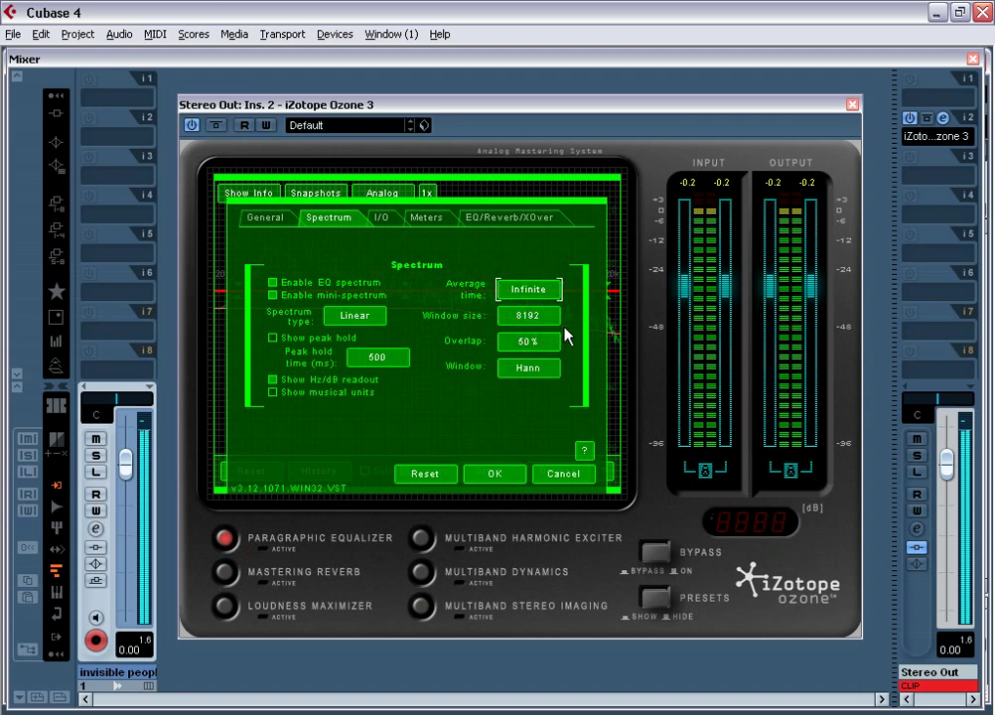
click(494, 473)
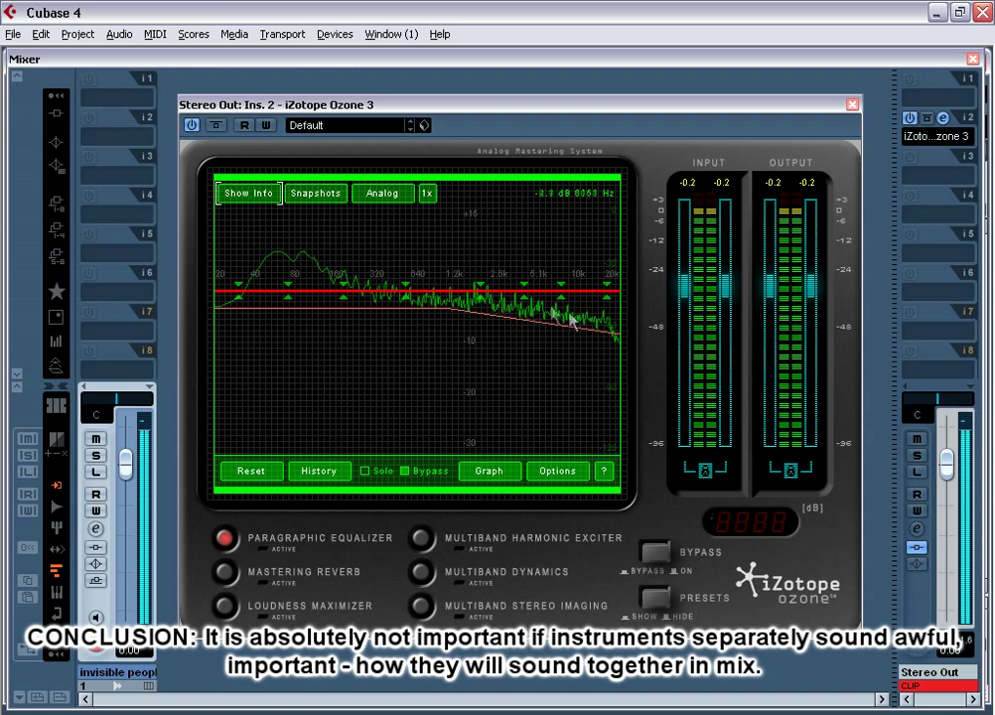
Show spectrum snapshot curves B and F on the Ozone graph to compare them.
click(319, 197)
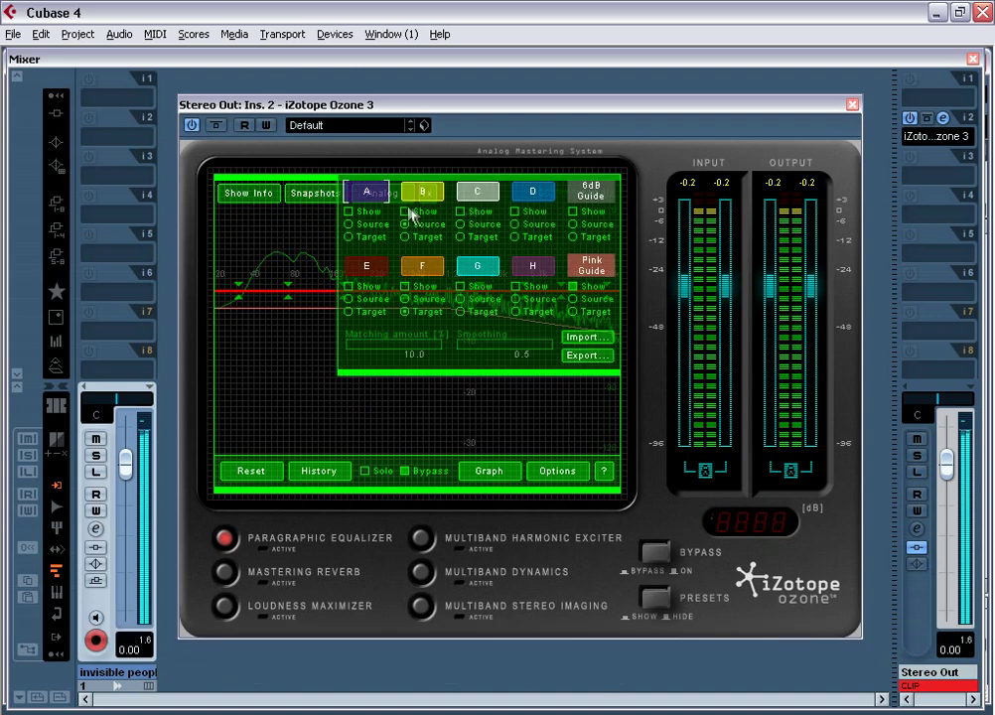
click(405, 212)
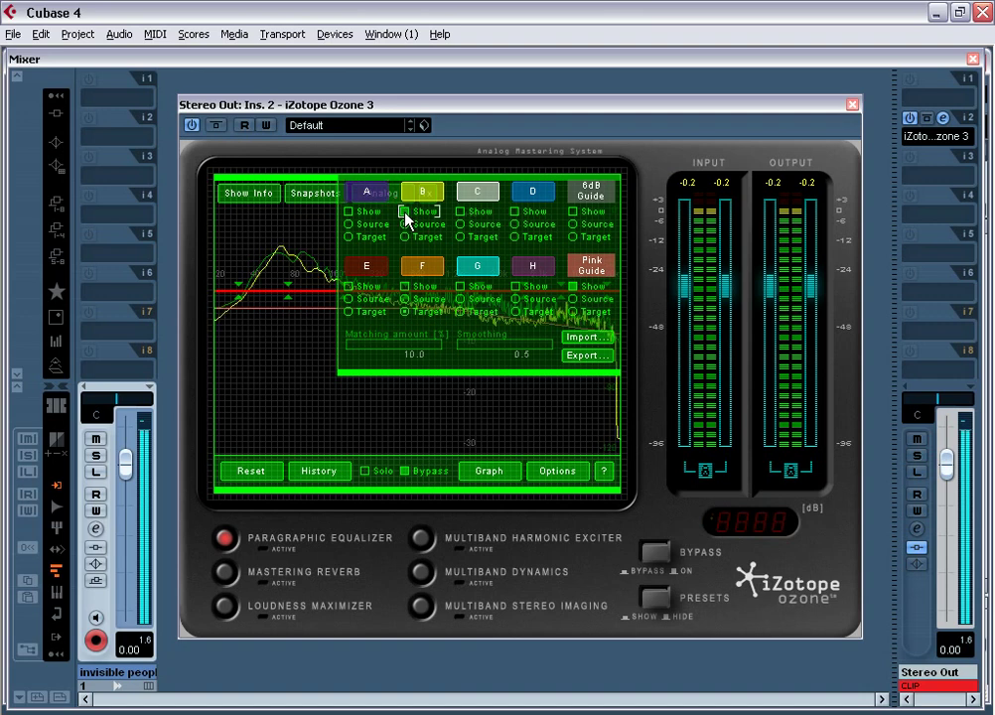
click(324, 197)
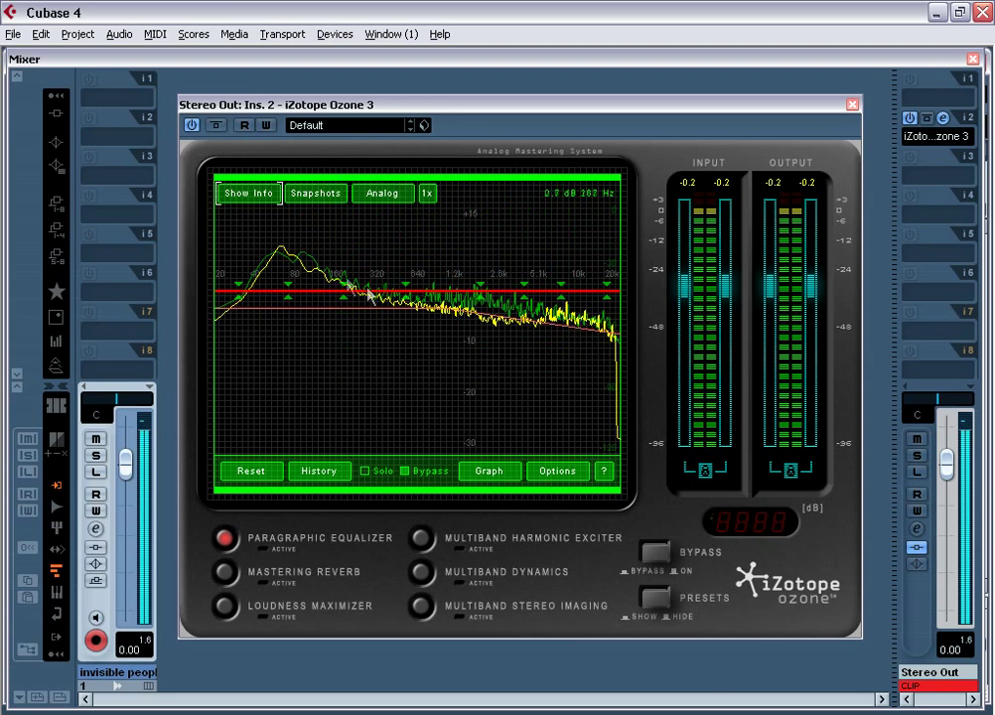
click(316, 193)
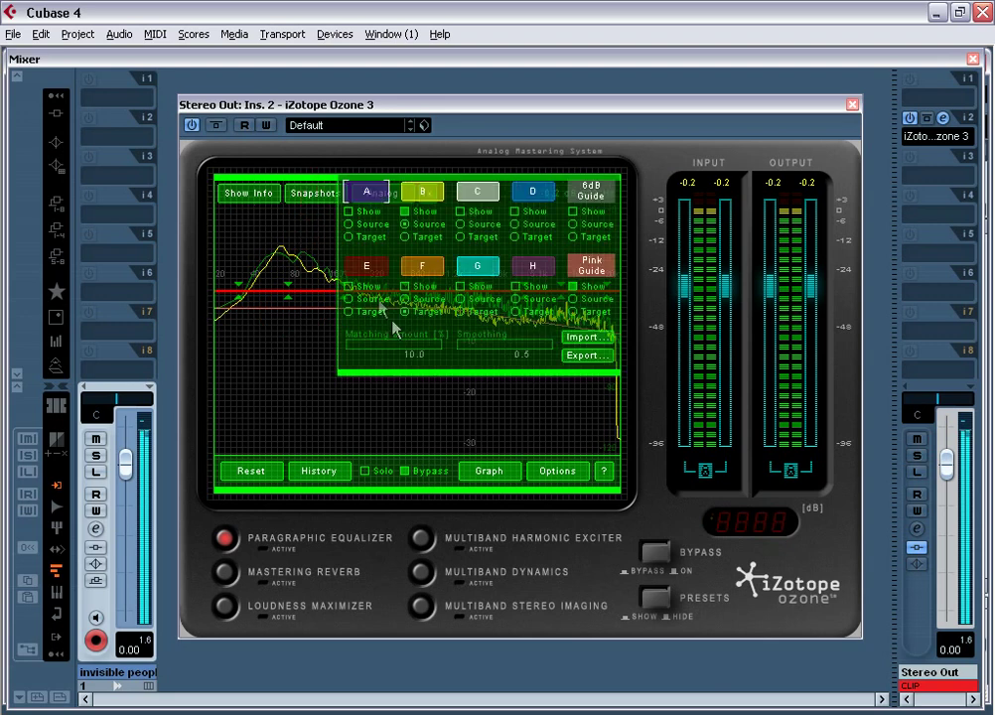
click(404, 287)
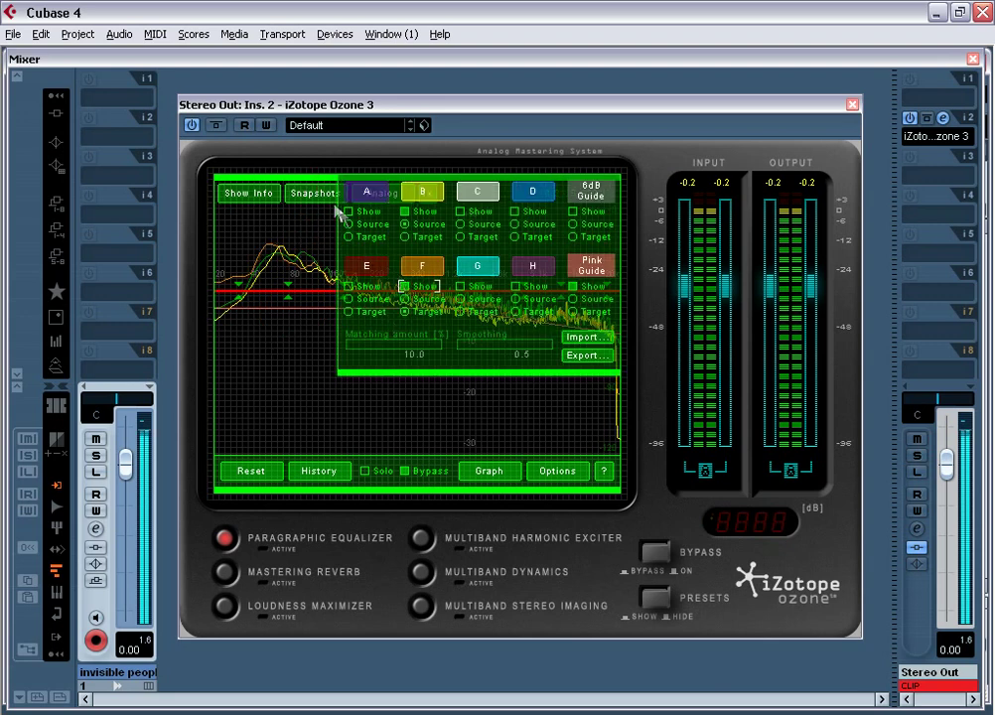
click(249, 195)
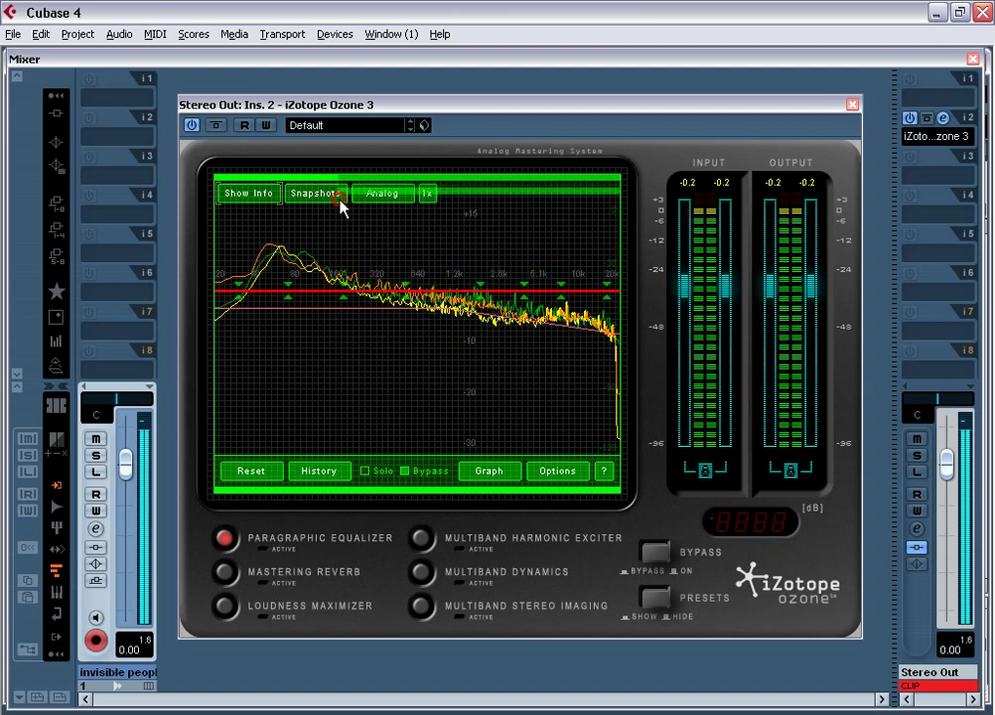
Hide snapshot B's curve and switch on the Multiband Stereo Imaging module.
click(336, 196)
click(404, 213)
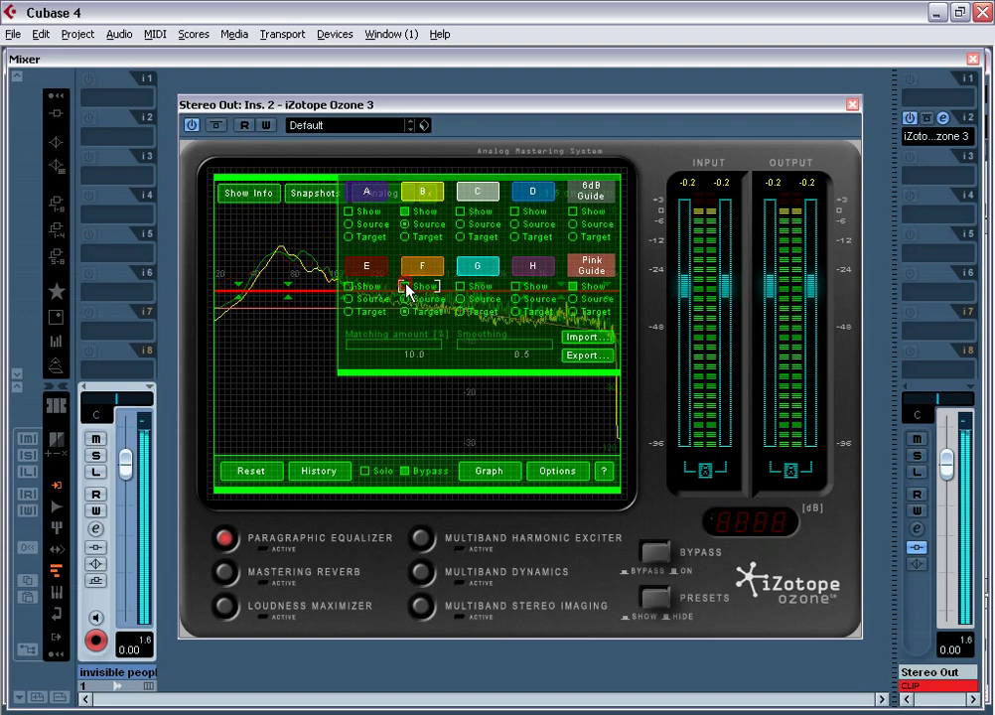
click(320, 192)
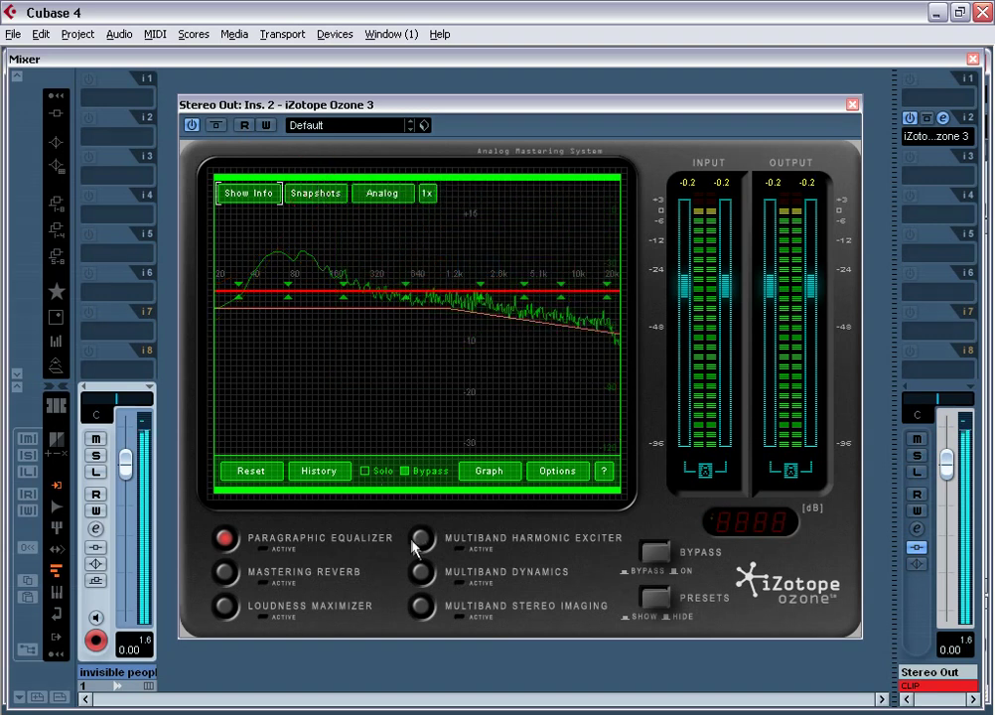
click(395, 435)
click(421, 607)
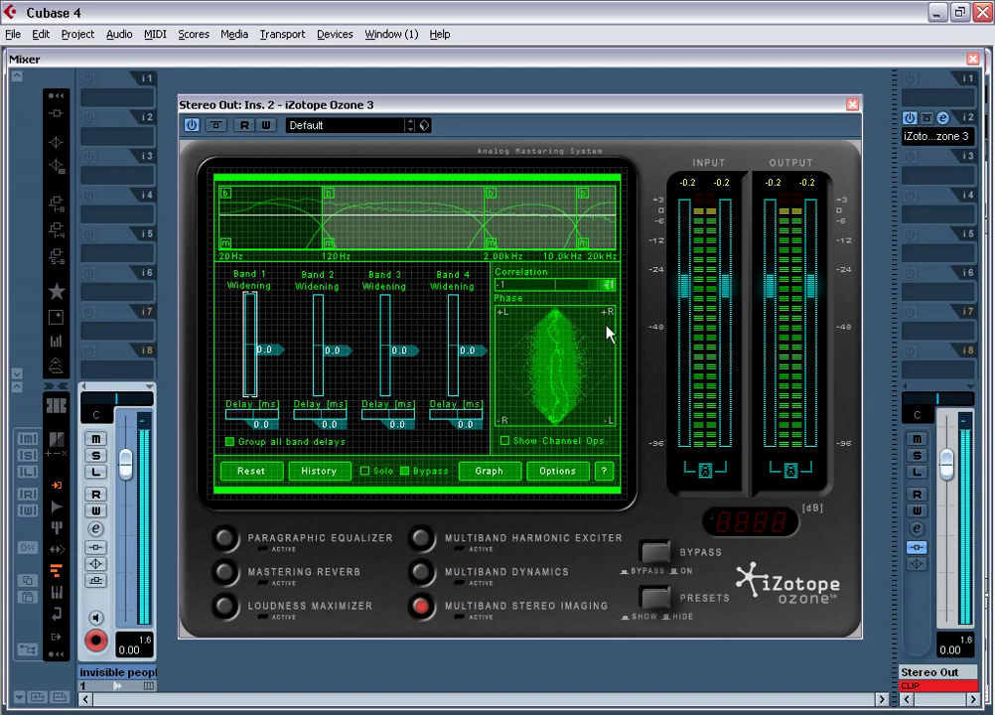
Close Ozone 3 and bring up the More Plug-ins list for Stereo Out insert 3.
click(852, 104)
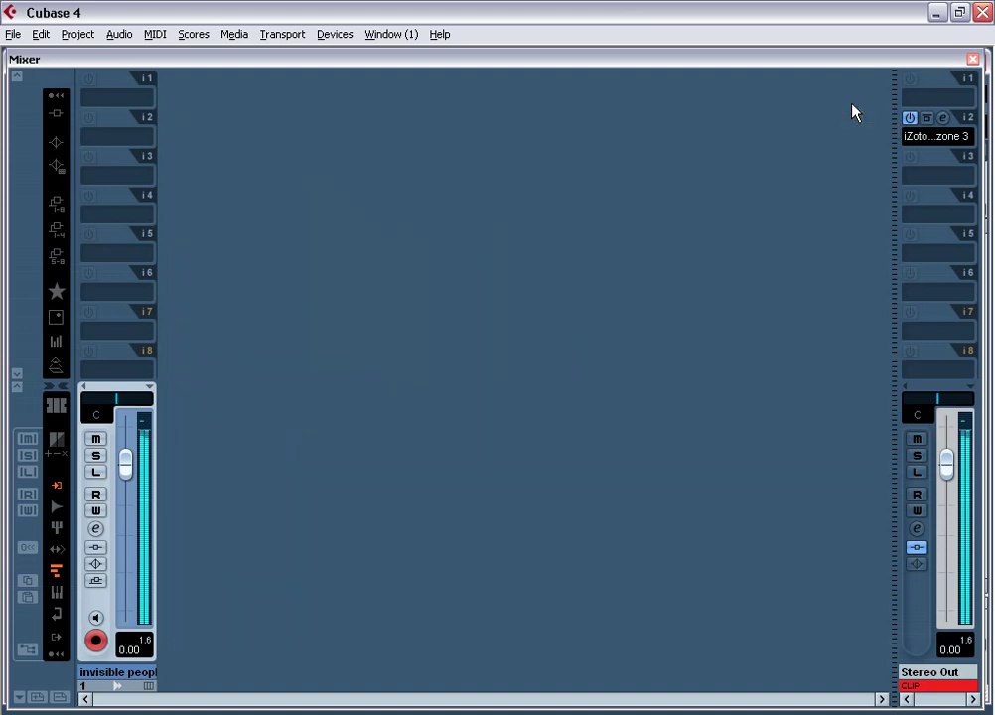
click(917, 179)
mouse_move(809, 87)
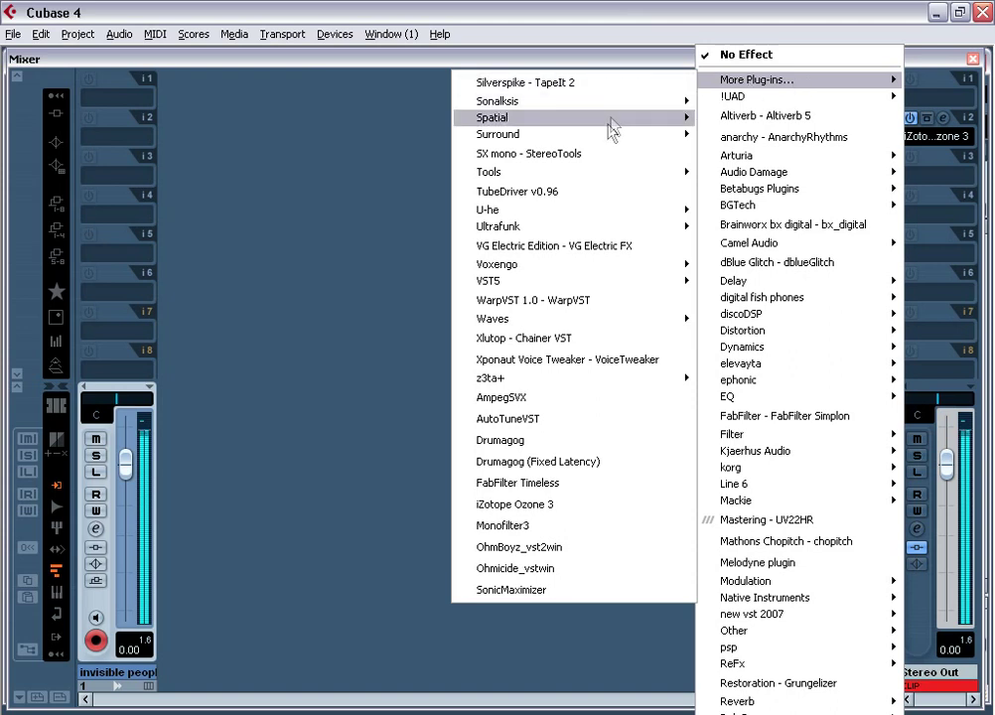
Load StereoTools on Stereo Out and compare MONO on and off, leaving it in stereo.
click(594, 156)
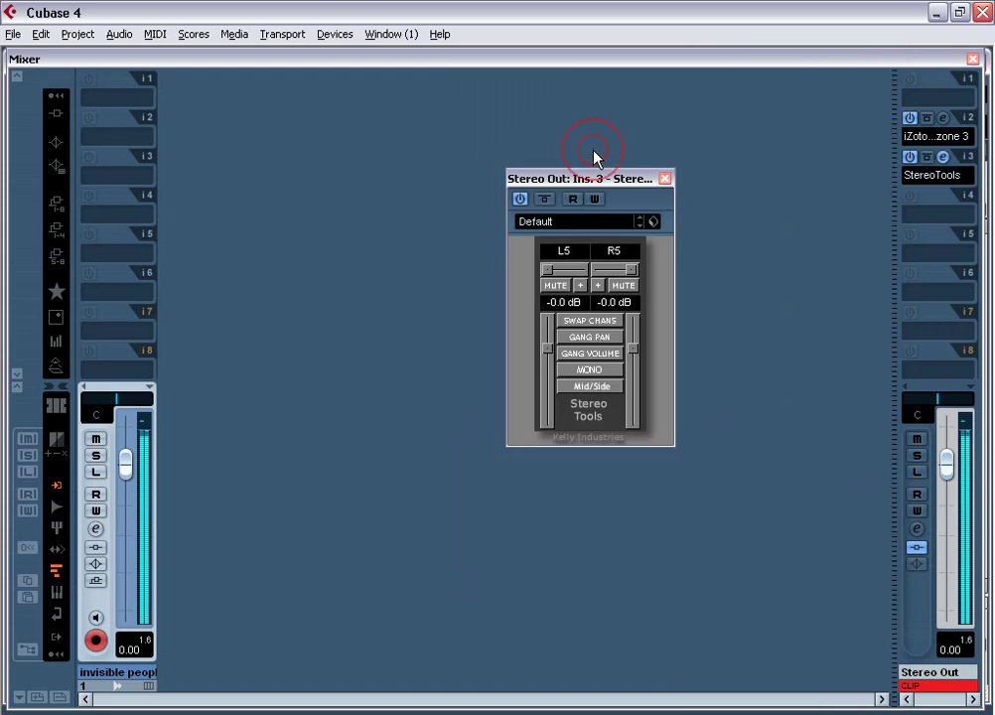
drag(608, 181, 586, 185)
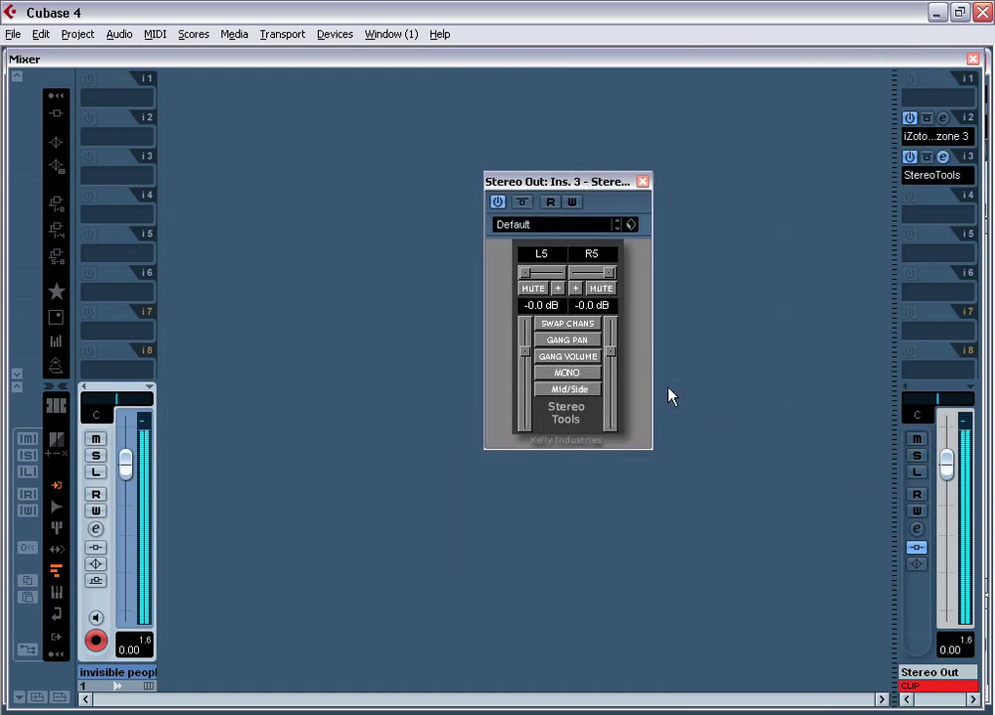
click(567, 374)
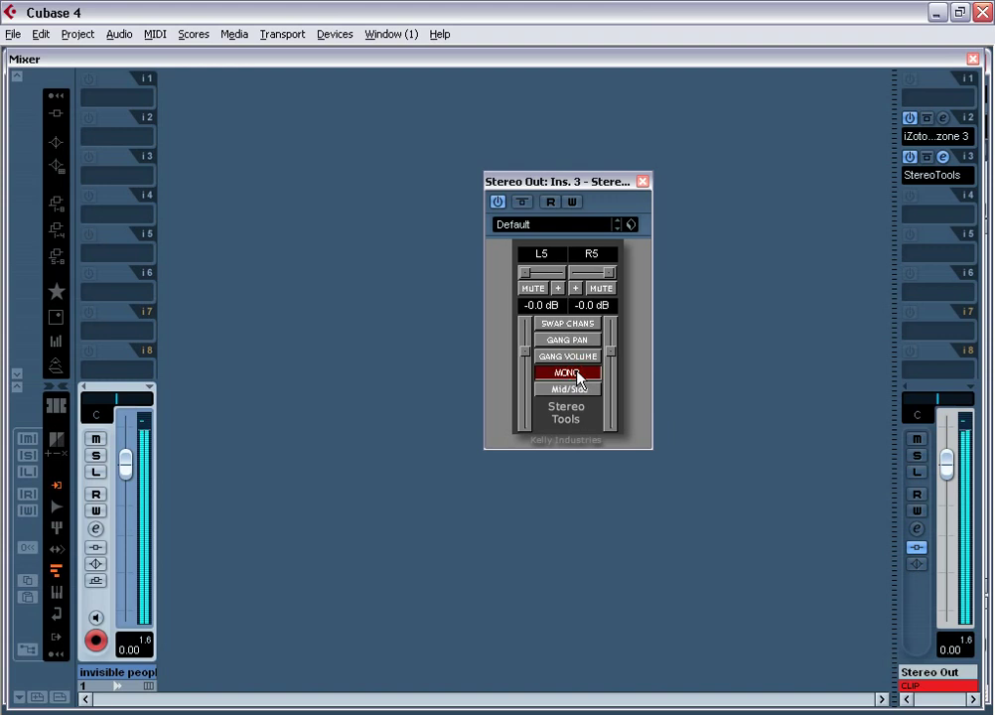
click(579, 375)
click(584, 374)
click(586, 375)
click(585, 375)
click(584, 377)
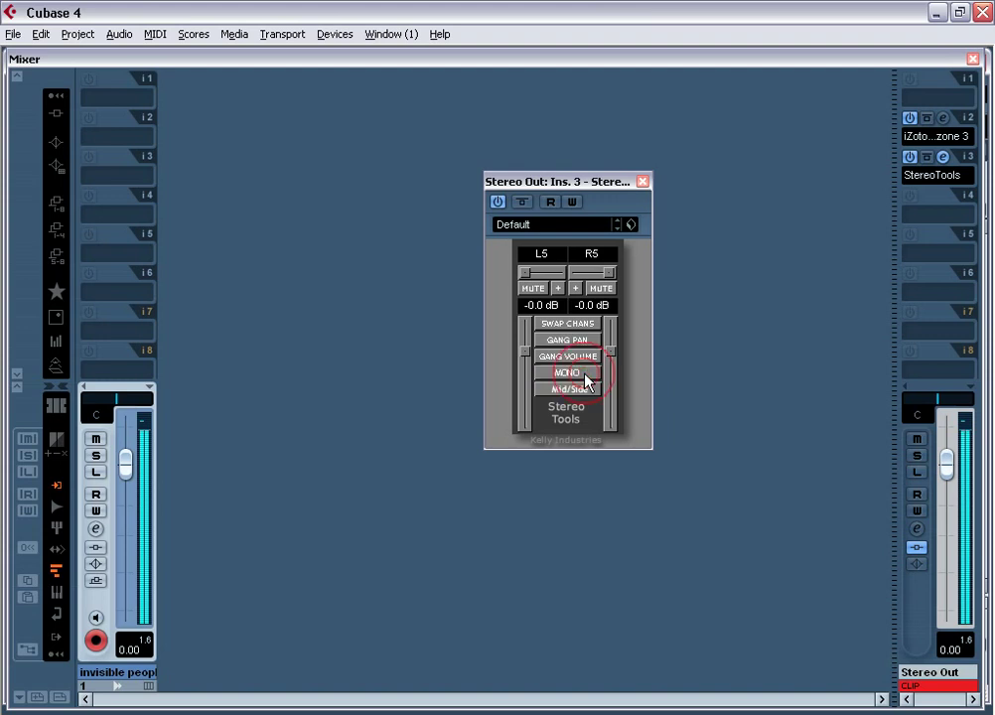
Close the StereoTools window and the mixer.
click(642, 182)
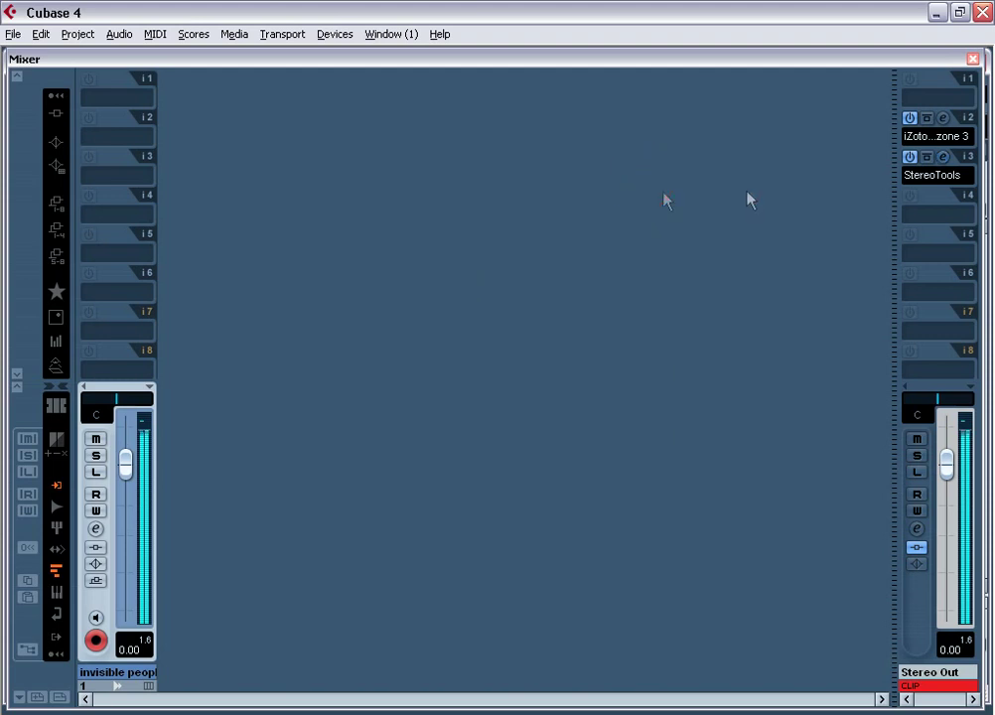
click(971, 61)
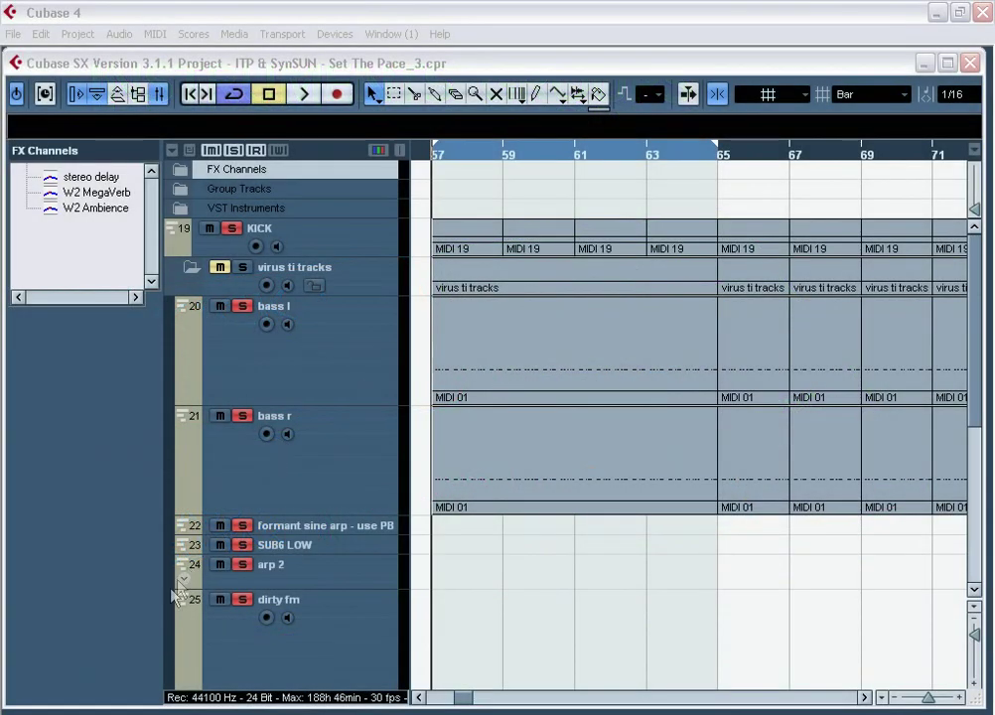
Open the mixer with F3, start playback, and raise the BASS fader to -1.02.
key(F3)
key(F2)
key(space)
key(F2)
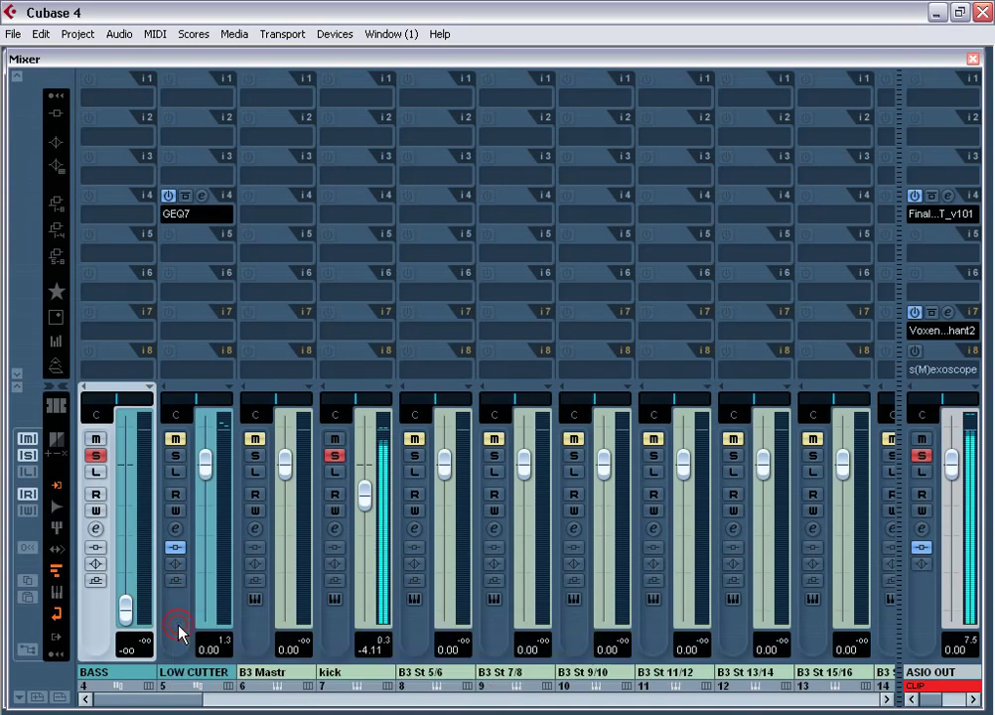
drag(126, 607, 131, 477)
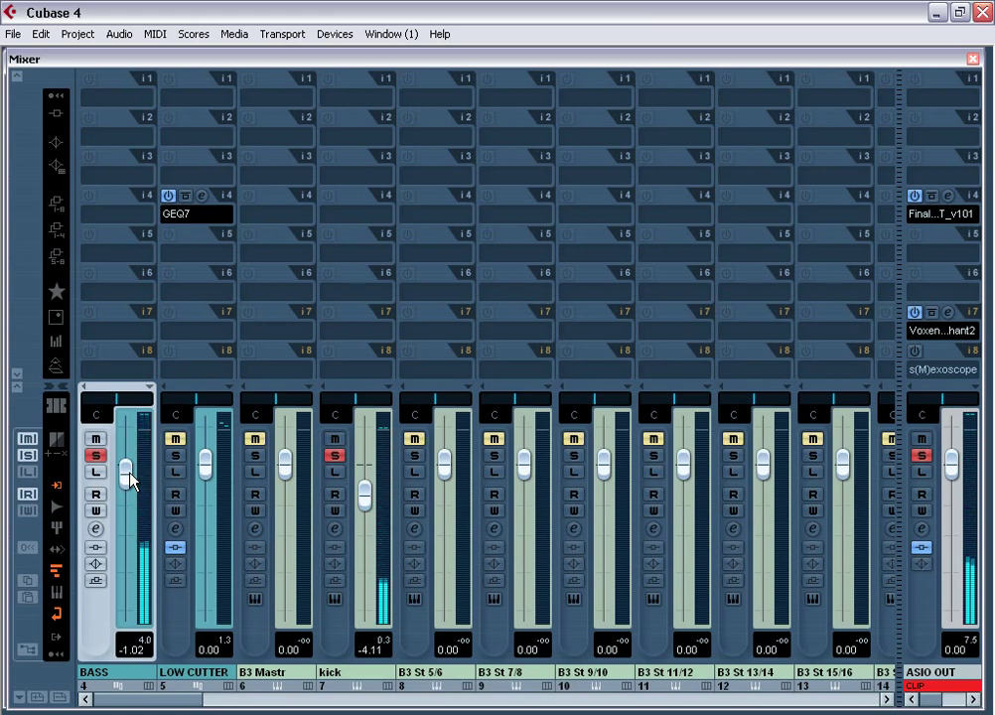
Compare BASS soloed against the full mix, leave it soloed, and start playback.
click(96, 455)
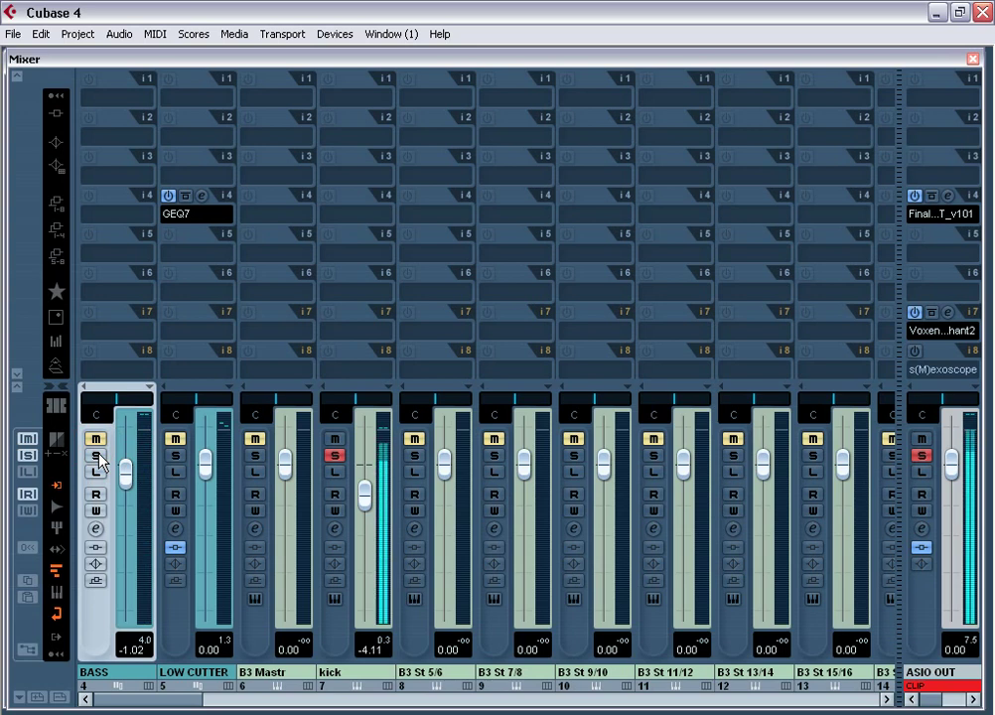
click(96, 455)
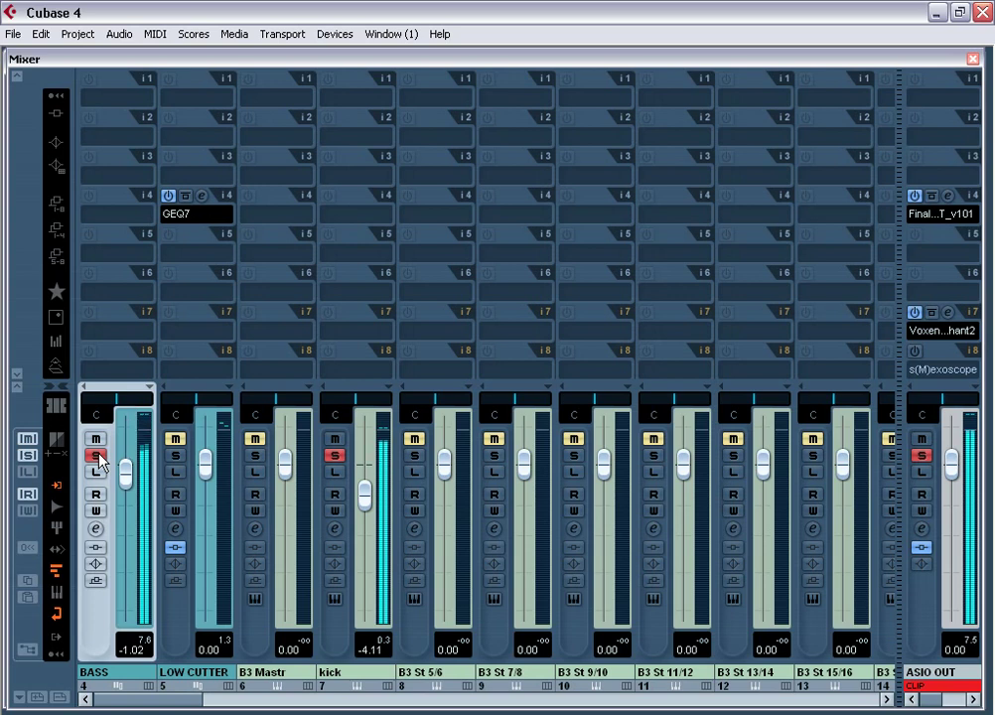
click(96, 456)
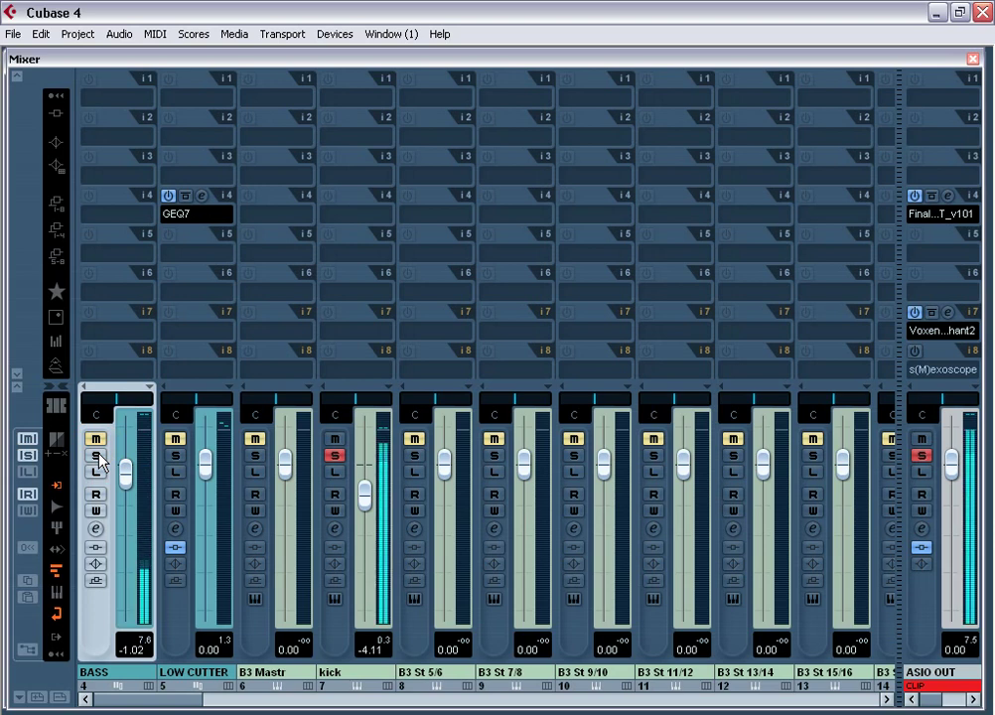
click(97, 453)
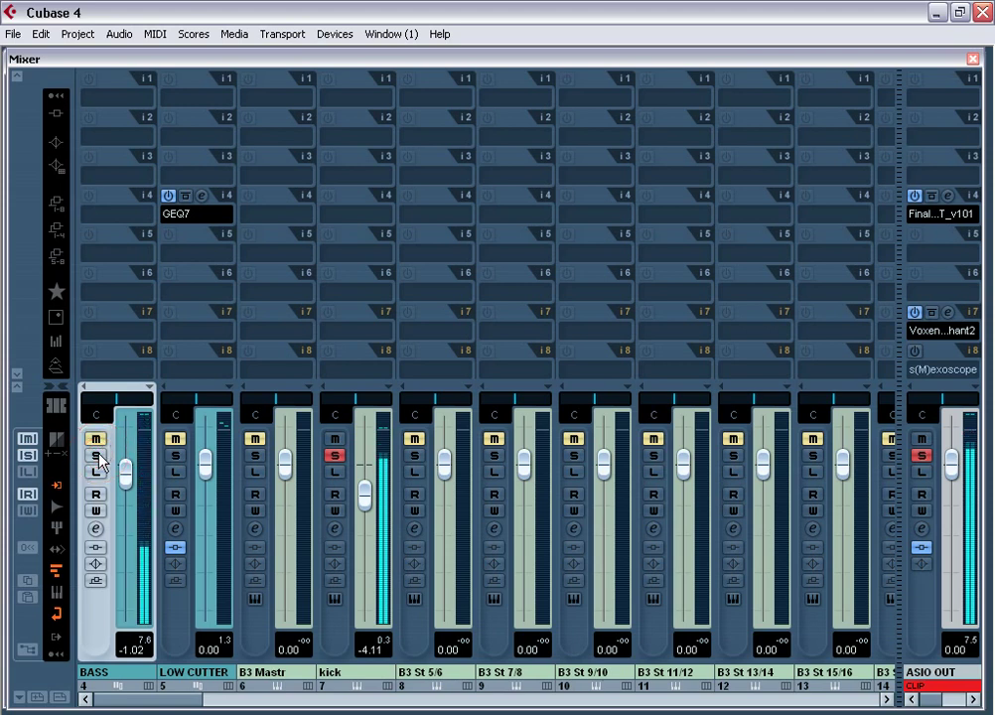
click(96, 455)
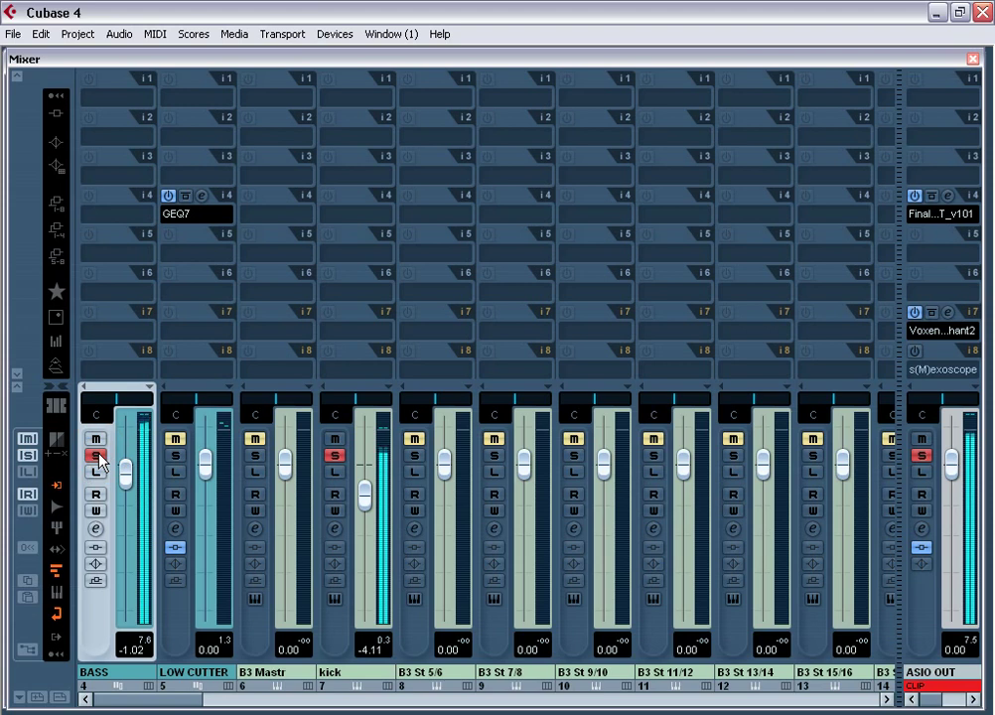
click(96, 455)
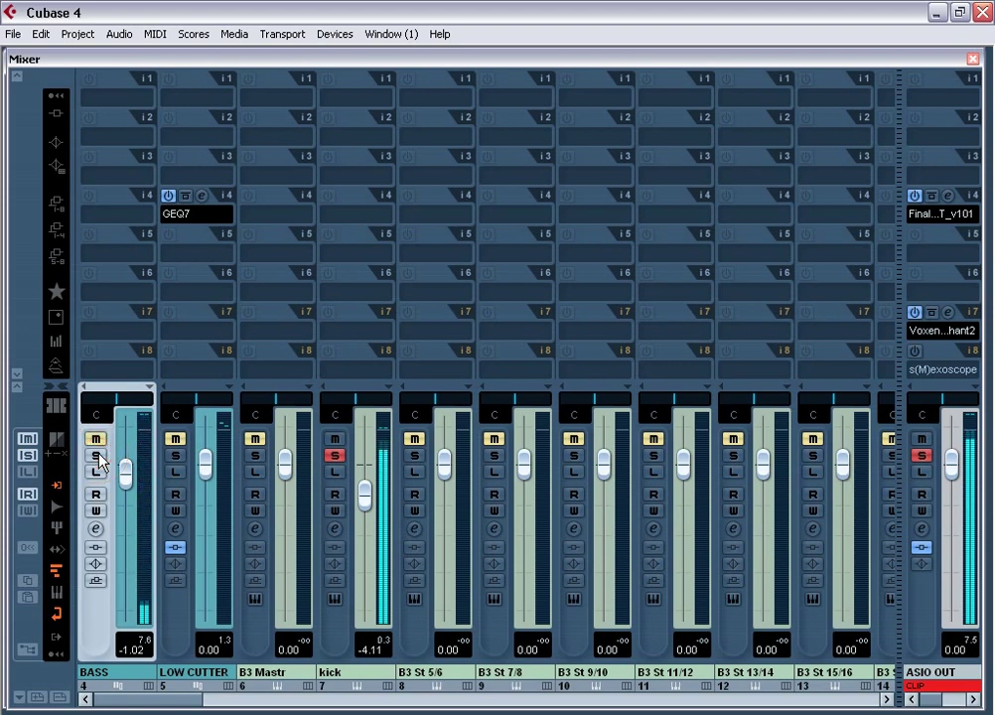
click(97, 455)
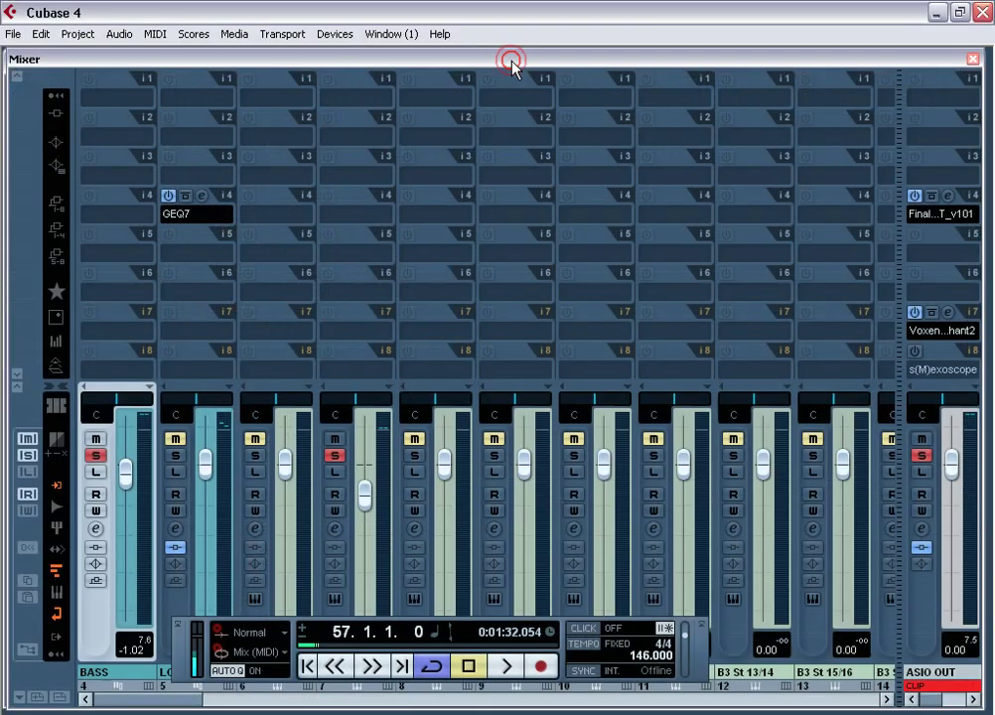
click(505, 667)
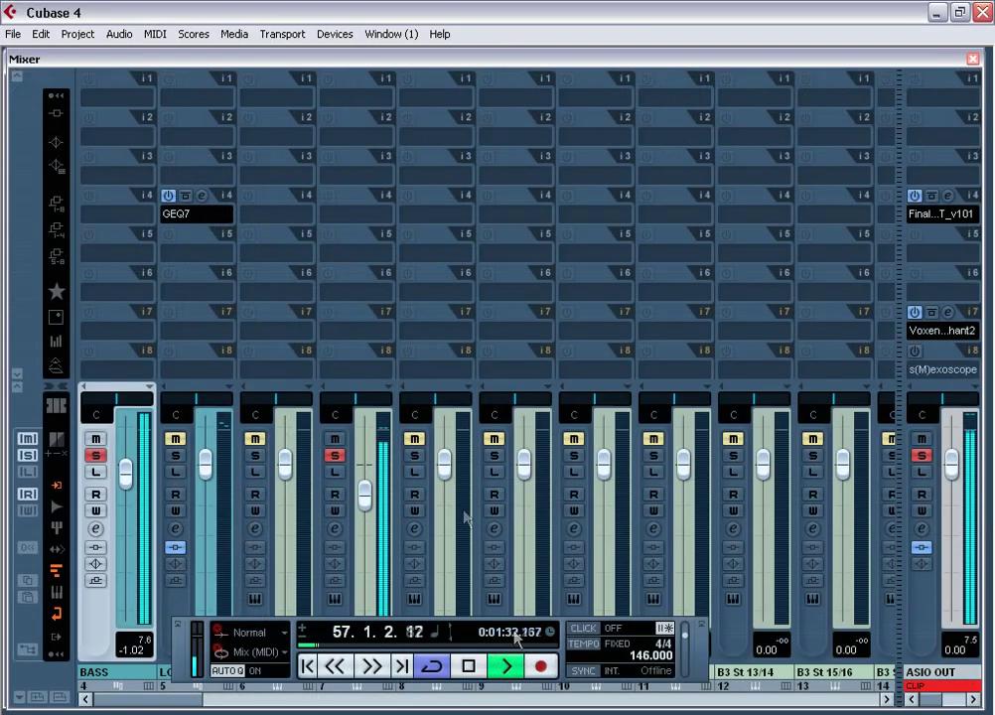
Insert the Waves Q2-Paragraphic EQ on the BASS channel.
click(95, 147)
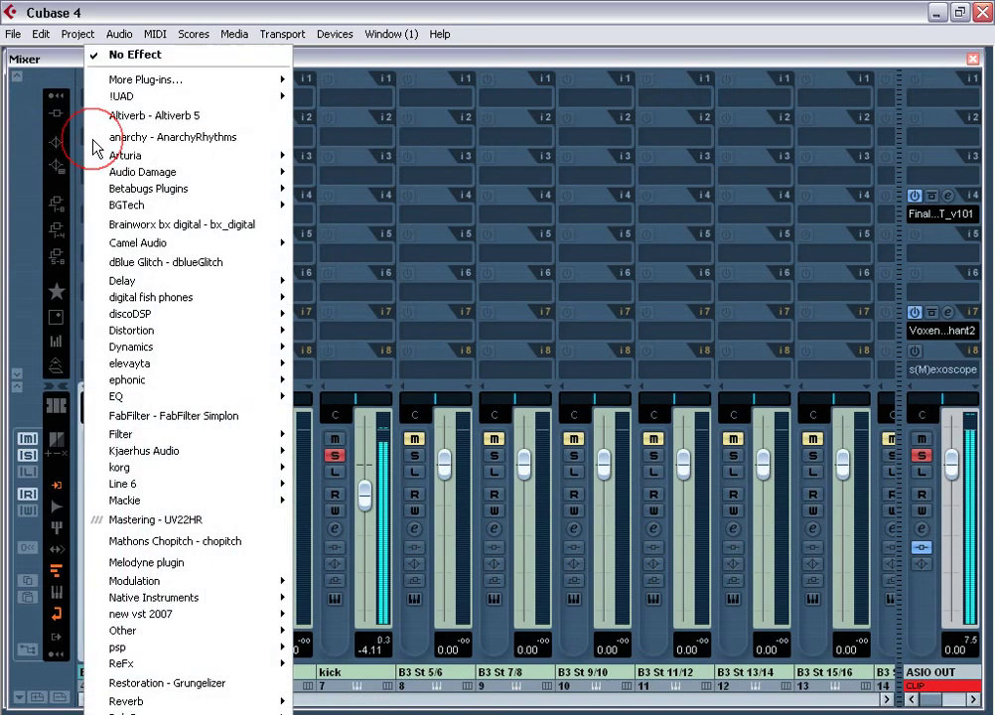
mouse_move(169, 81)
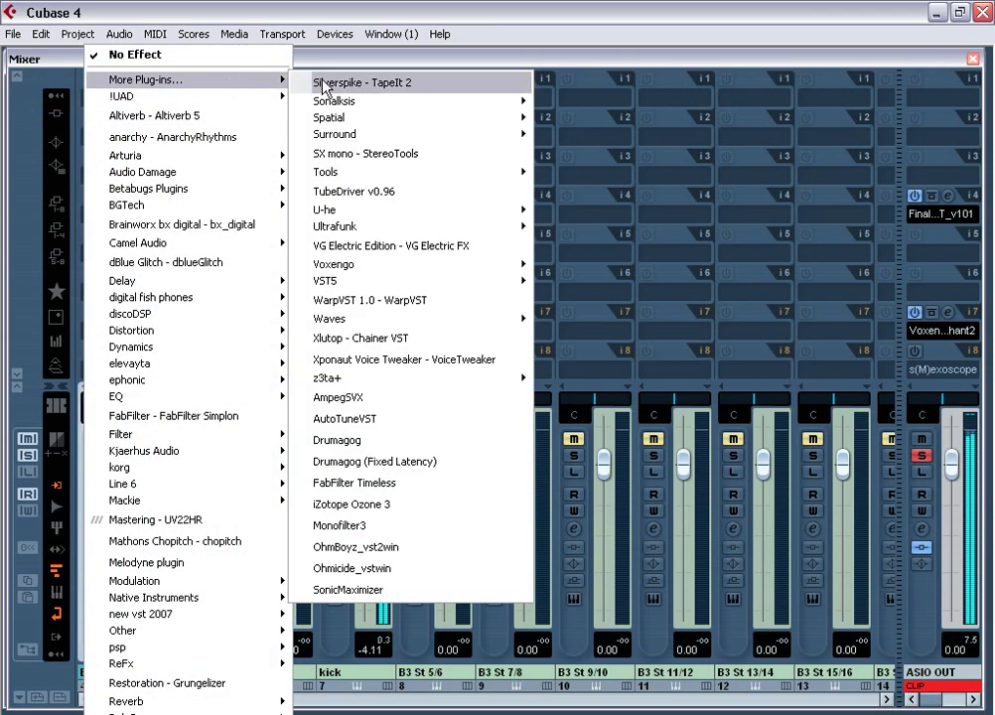
mouse_move(461, 320)
mouse_move(593, 339)
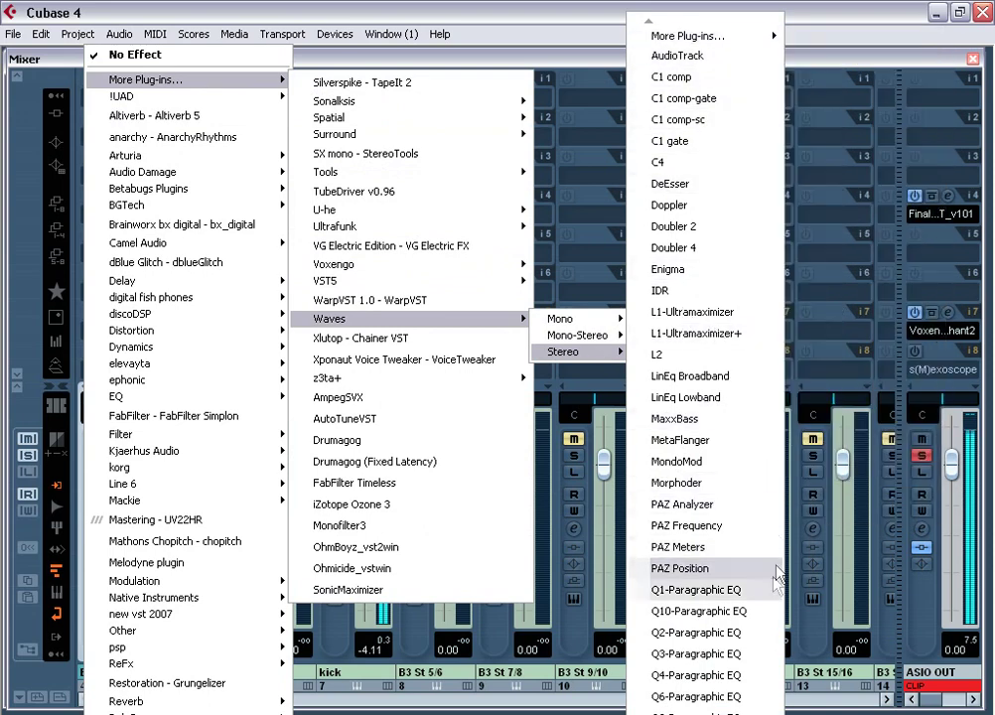
click(723, 632)
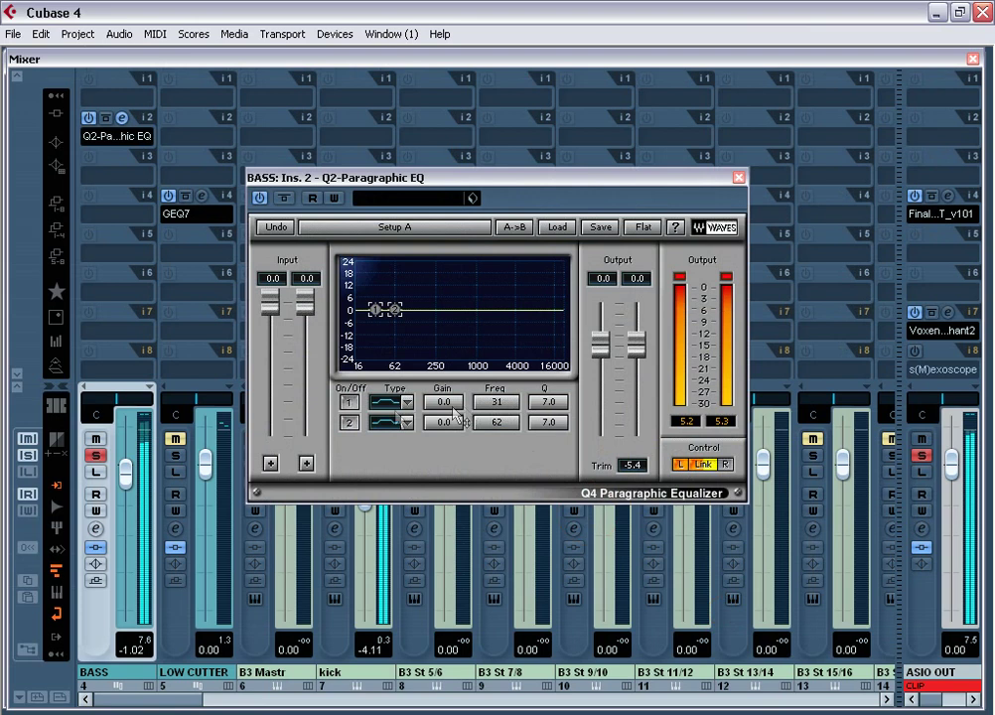
Cut narrow dips of -6.7 dB at 56 Hz and -5.4 dB at 287 Hz.
click(349, 402)
drag(377, 310, 410, 324)
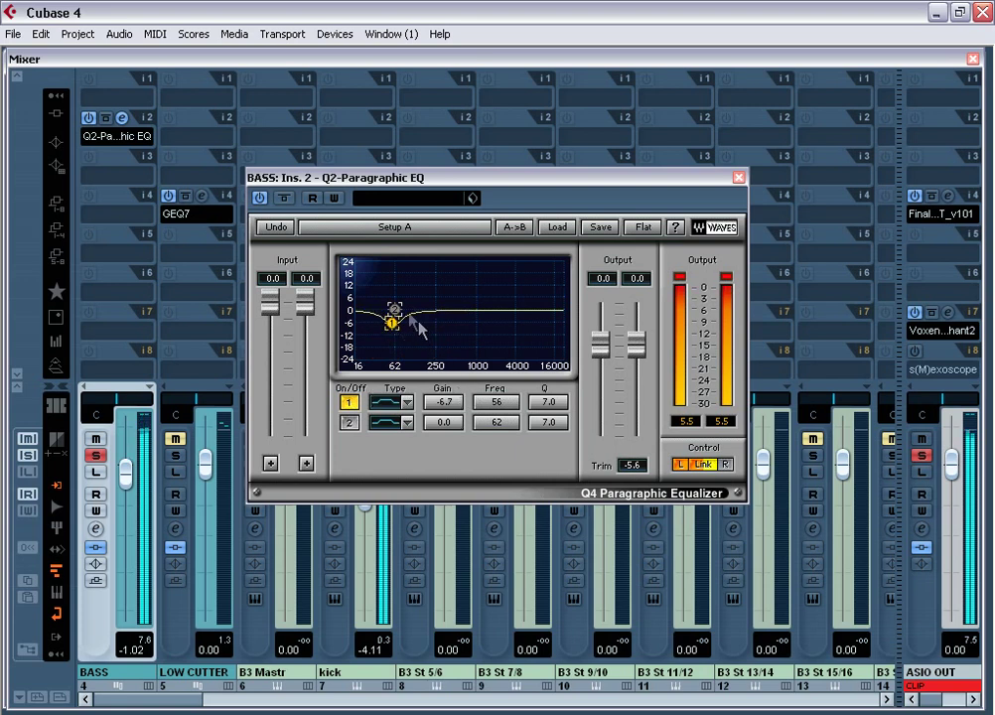
drag(541, 403, 541, 387)
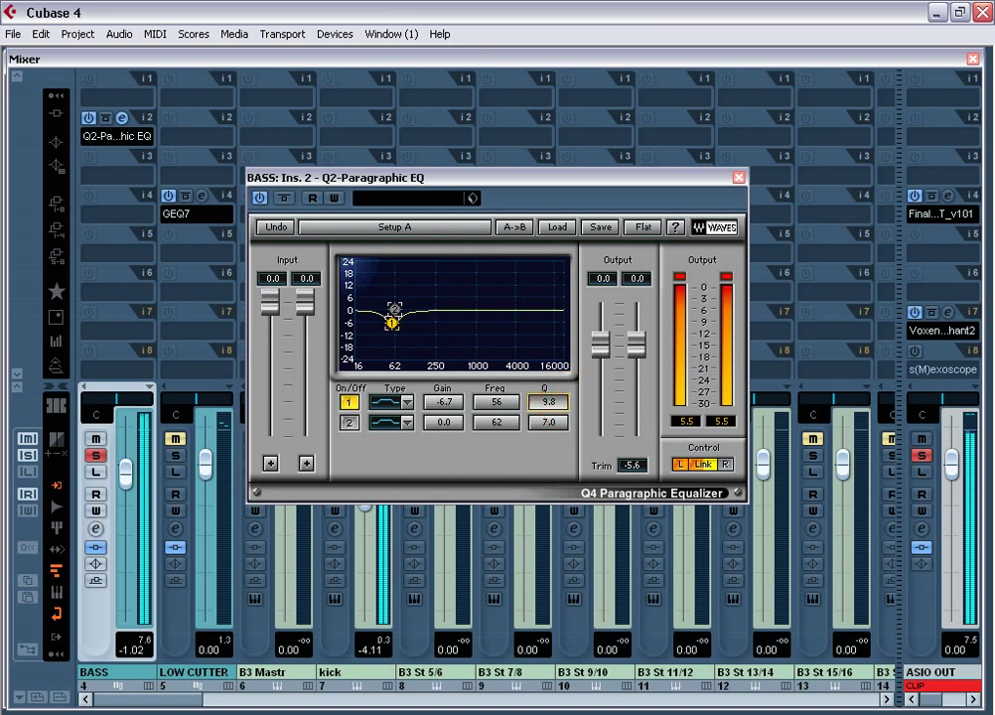
drag(393, 309, 415, 311)
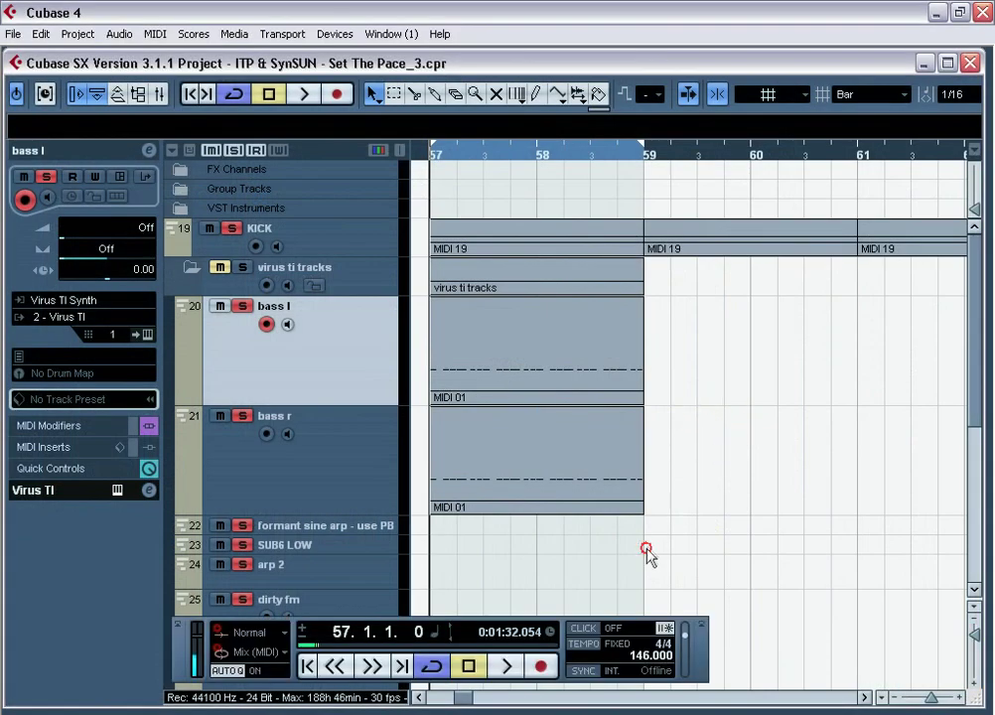
Copy both bass MIDI 01 parts to bar 59 and set the locators around them.
drag(643, 549, 527, 355)
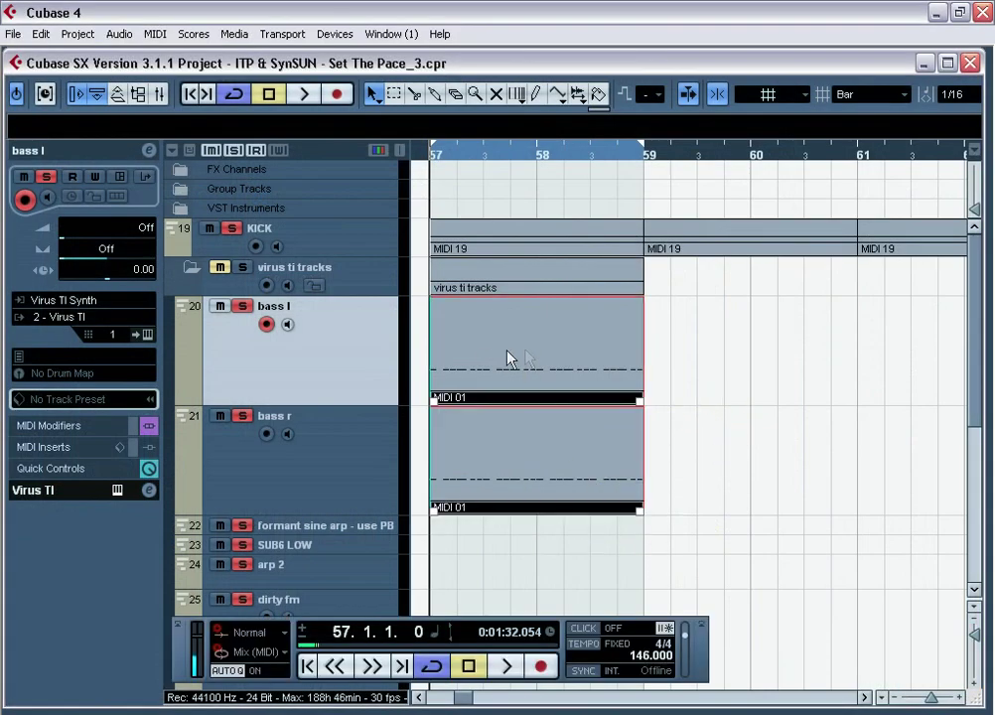
drag(466, 363, 710, 379)
drag(752, 547, 539, 373)
key(p)
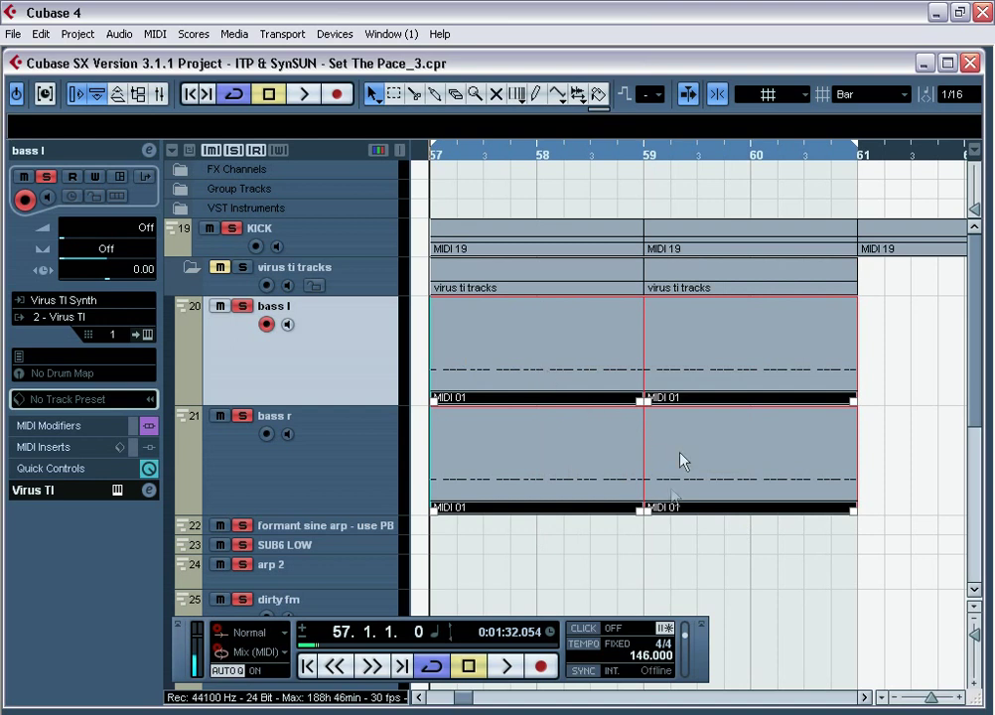
Reset the loop to bars 57–59 and start playback.
alt+click(643, 151)
click(533, 562)
click(504, 669)
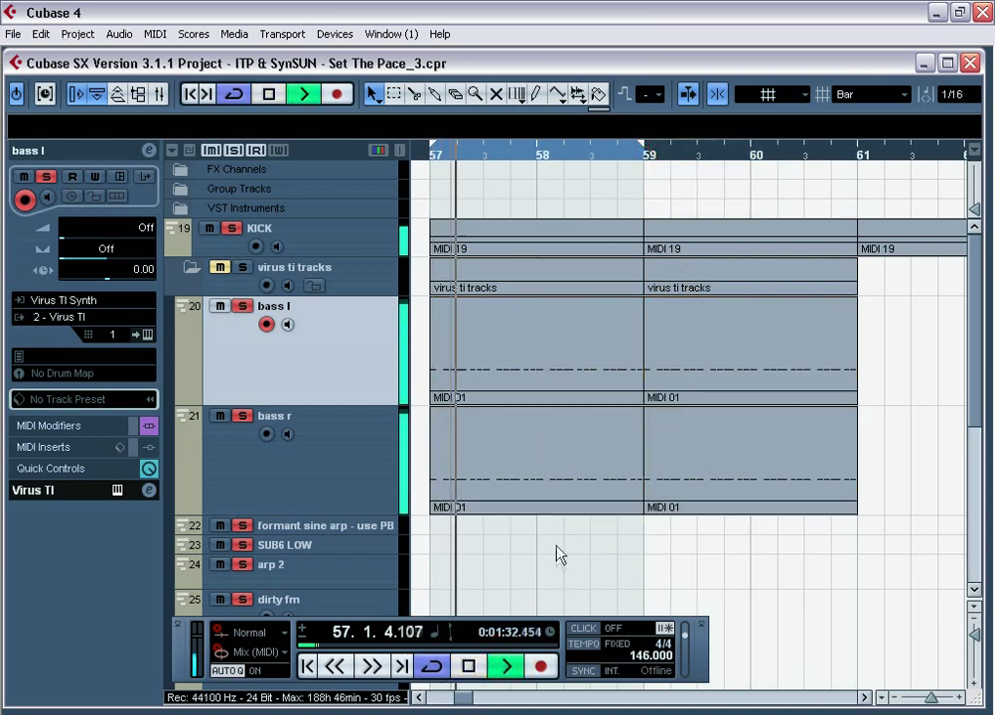
Open the copied bass part at bars 59–61 in the Key Editor.
drag(558, 541, 497, 370)
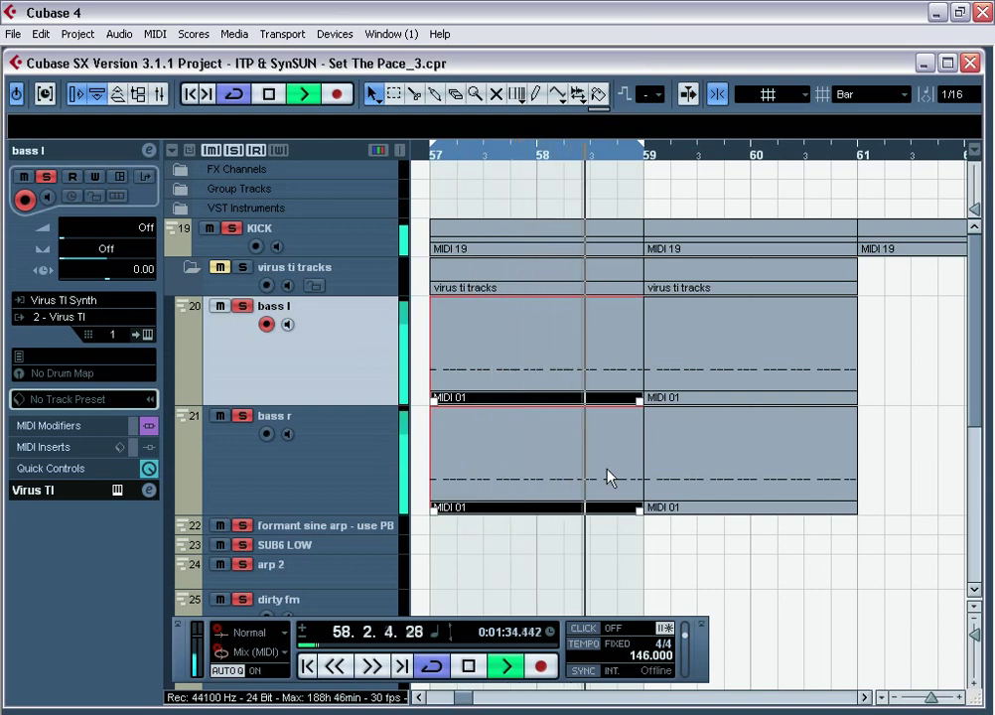
drag(781, 533, 746, 364)
double_click(746, 364)
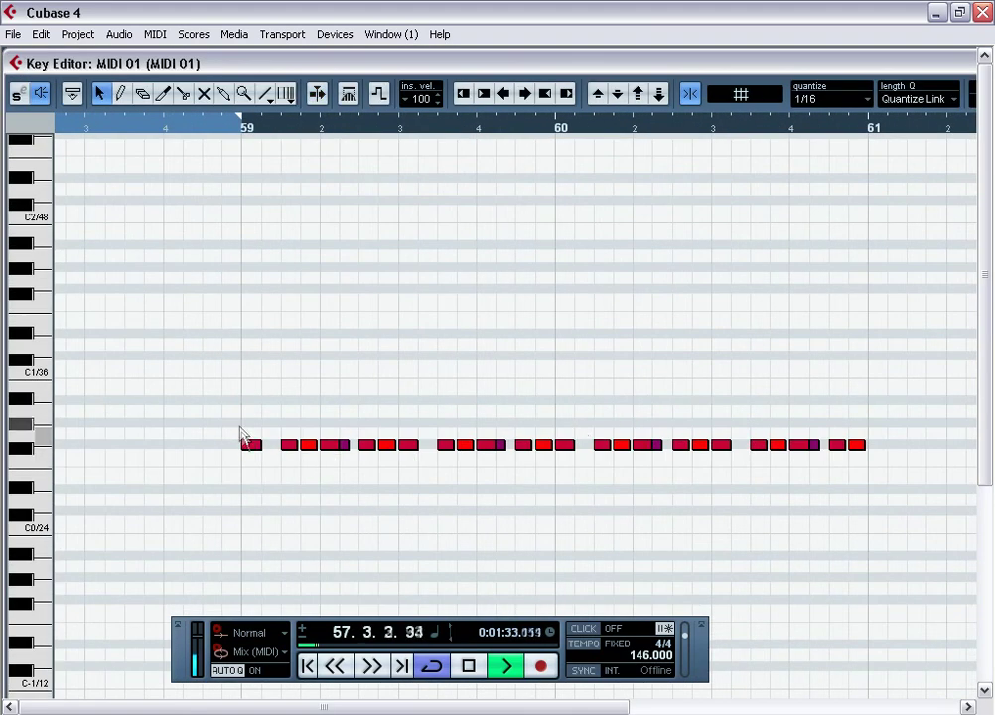
Delete several notes from the copied bass part for a sparser pattern, then close the editor.
drag(229, 402, 267, 499)
key(Delete)
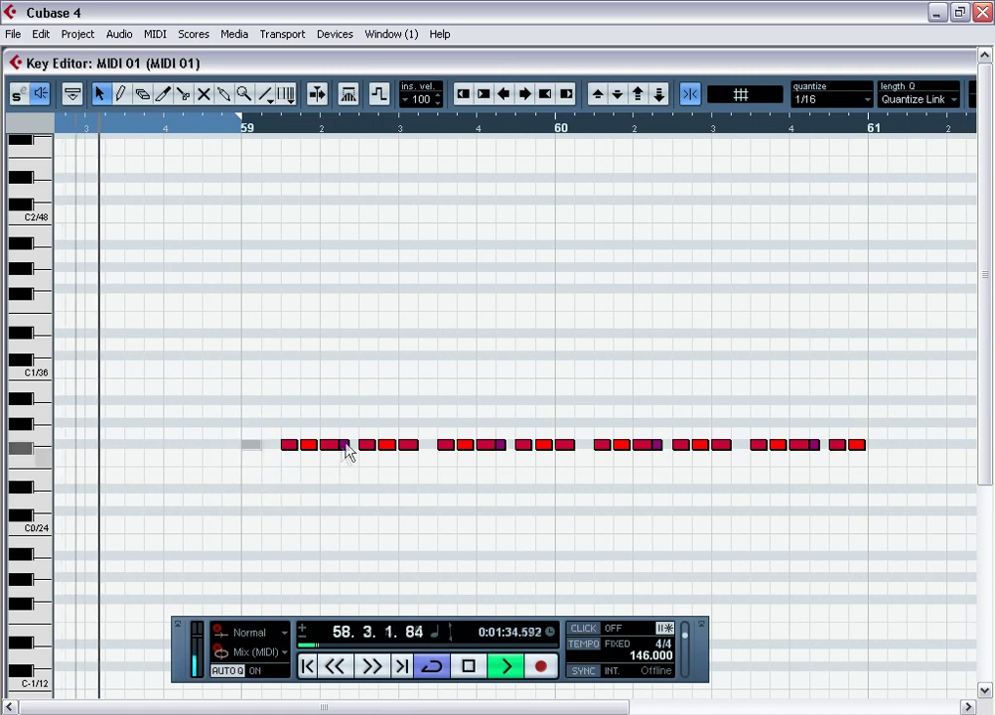
key(Delete)
click(415, 459)
key(Delete)
click(479, 454)
key(Delete)
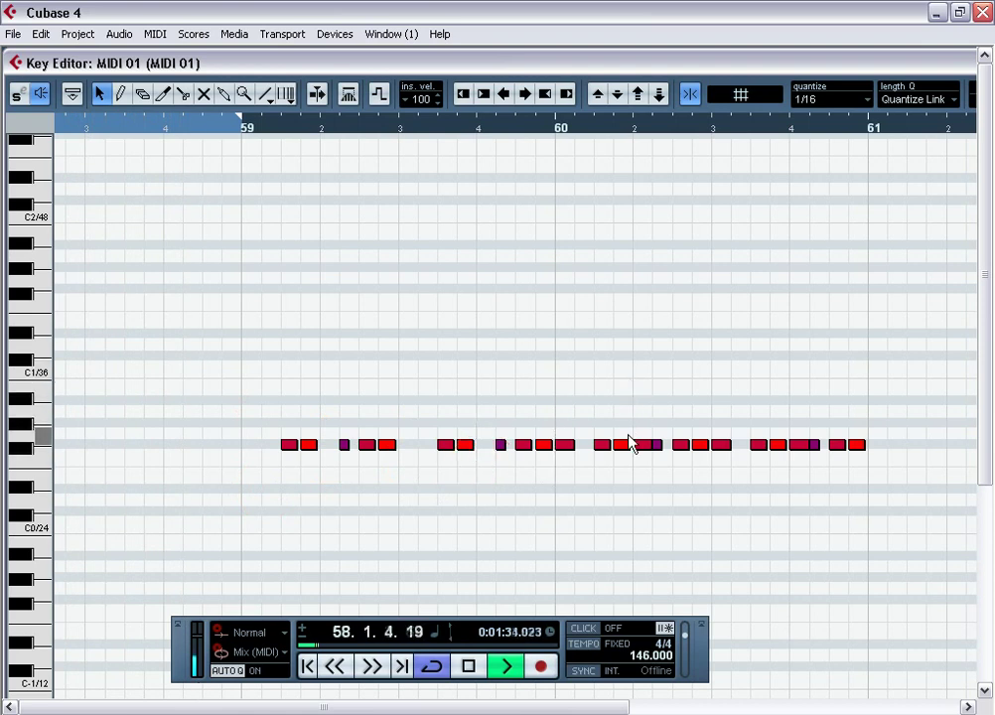
click(794, 441)
key(Delete)
click(726, 441)
key(Delete)
click(640, 445)
key(Delete)
click(564, 441)
key(Delete)
key(Escape)
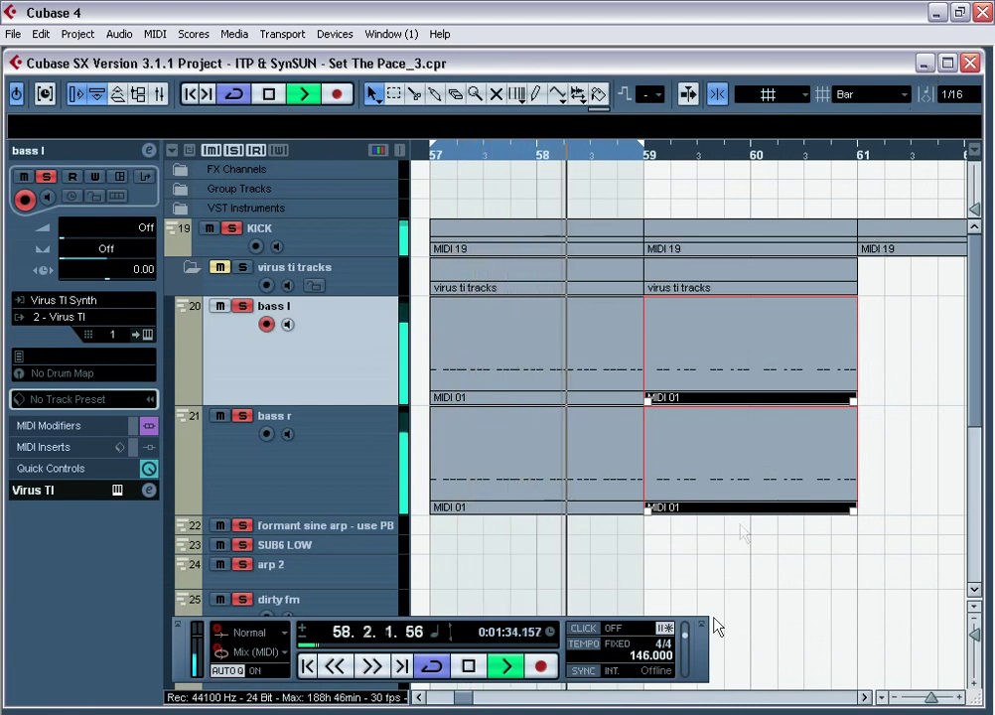
Extend the loop end to bar 61, then stop and restart playback.
alt+click(862, 157)
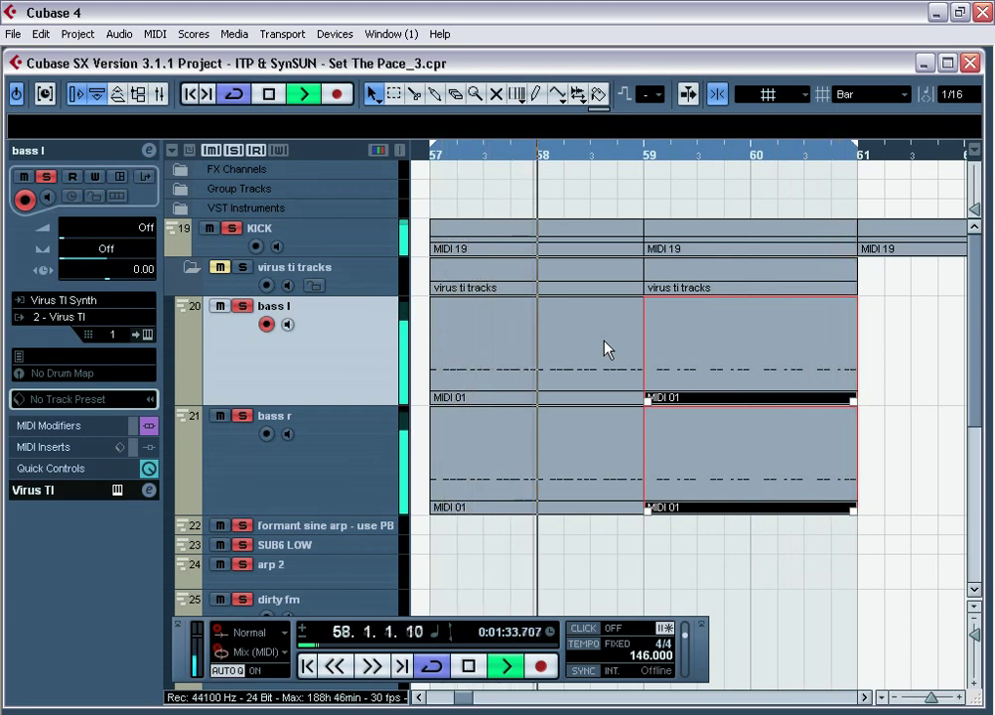
key(space)
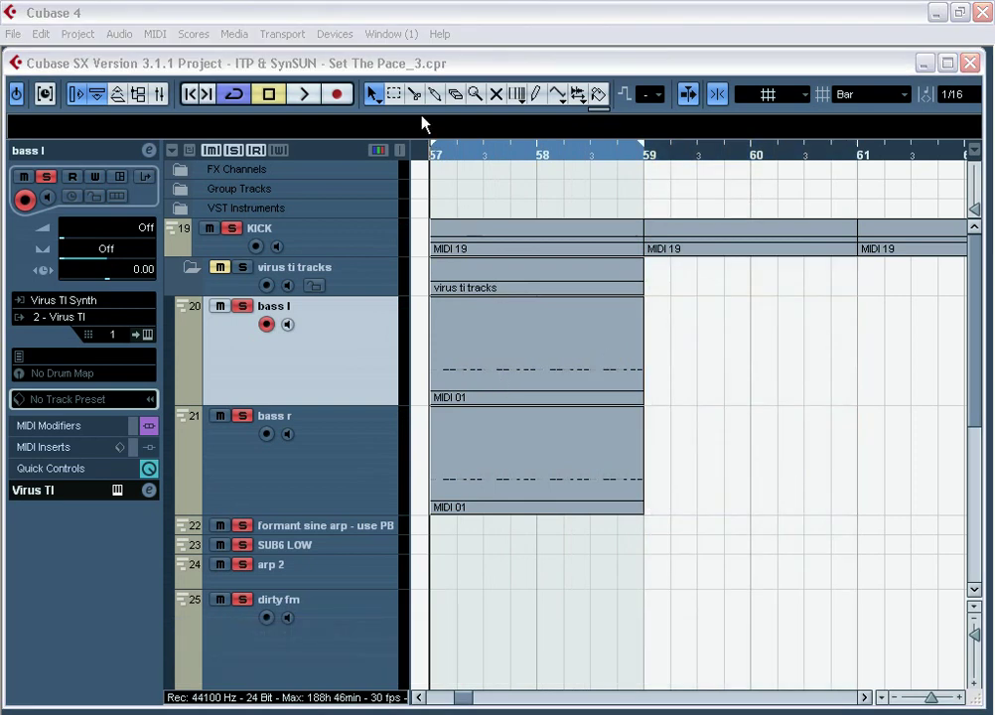
click(444, 63)
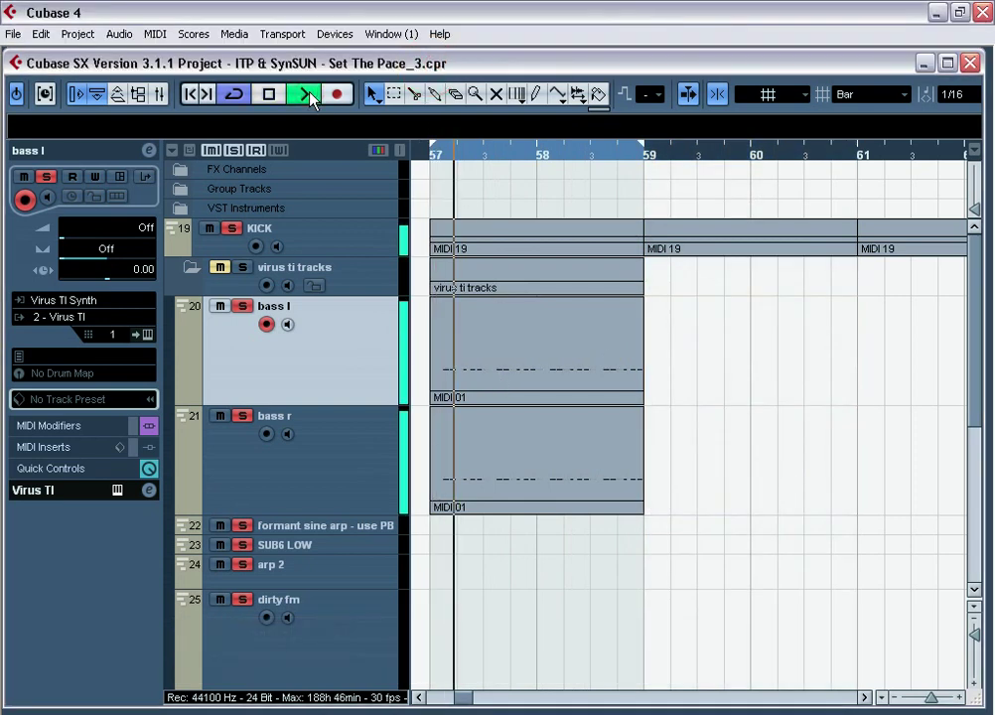
Add a UAD Cambridge EQ to the kick, boosting its low-mid band 7.3 dB at 114 Hz.
click(162, 96)
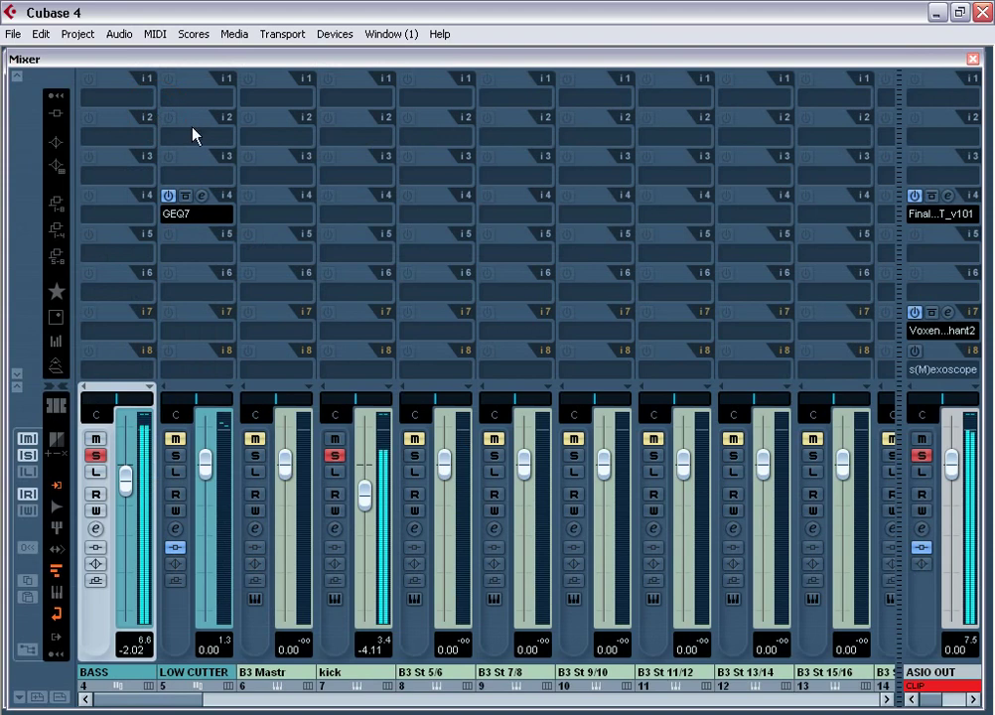
click(386, 688)
click(345, 219)
mouse_move(422, 99)
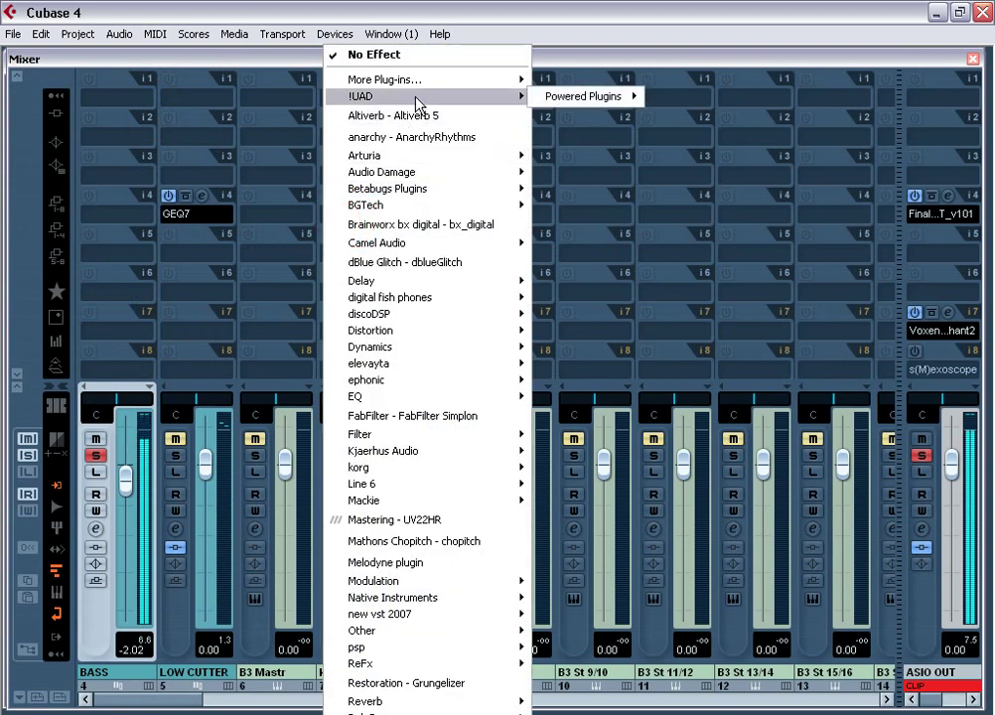
mouse_move(574, 97)
click(707, 120)
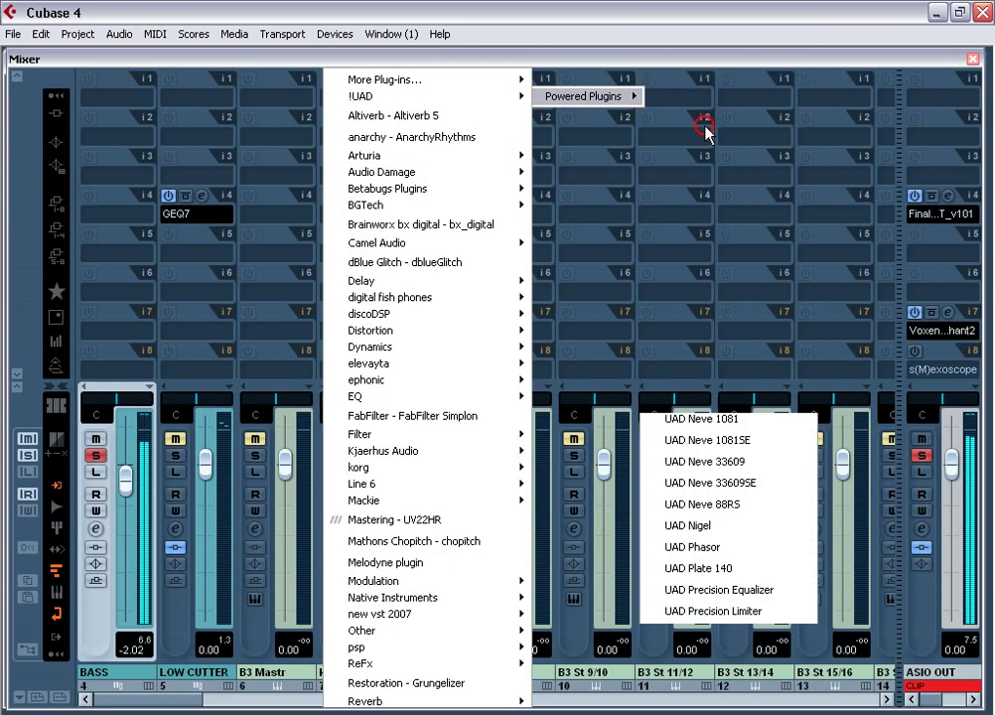
drag(636, 72, 639, 126)
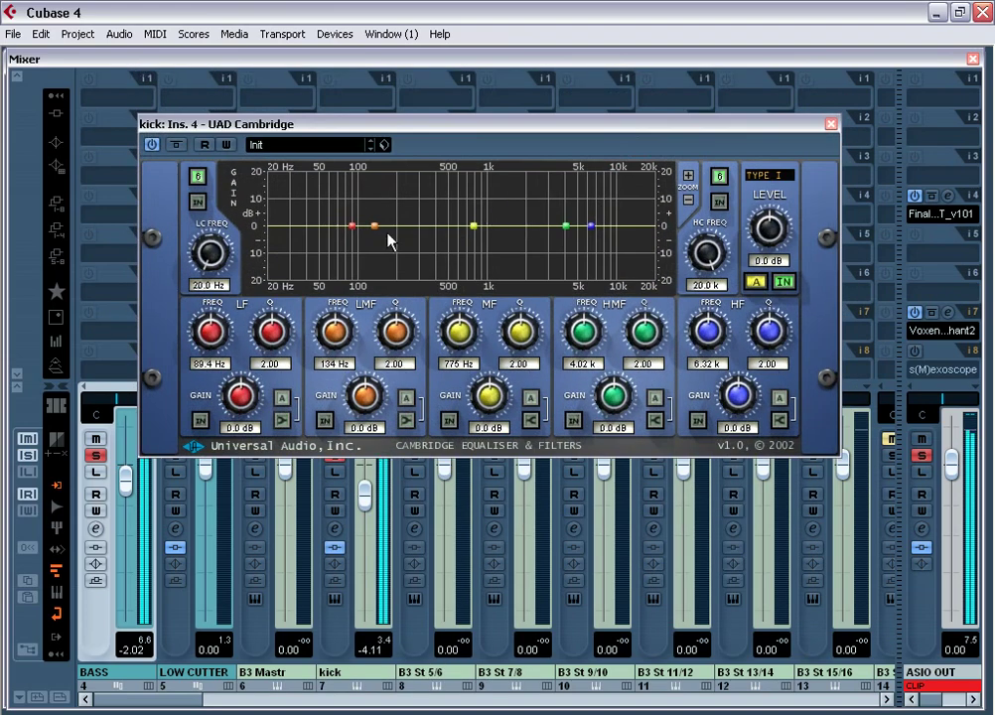
mouse_move(374, 227)
mouse_down()
mouse_move(365, 207)
mouse_move(326, 205)
mouse_move(366, 211)
mouse_up()
Bypass the kick's UAD Cambridge EQ for comparison, lowering then restoring the kick fader.
click(832, 124)
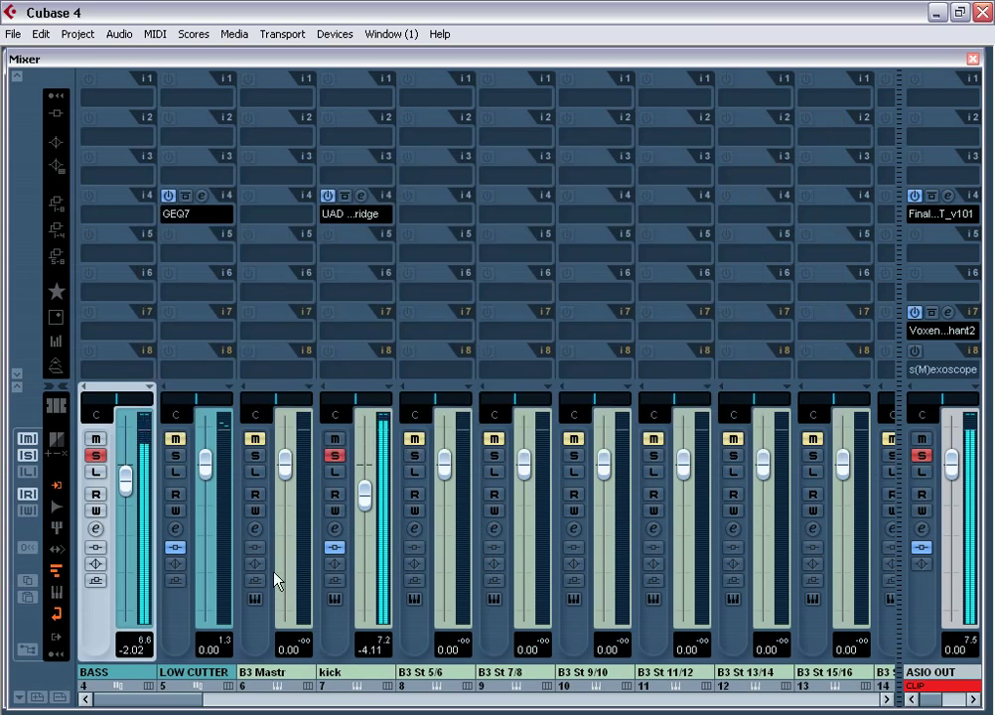
drag(369, 494, 365, 534)
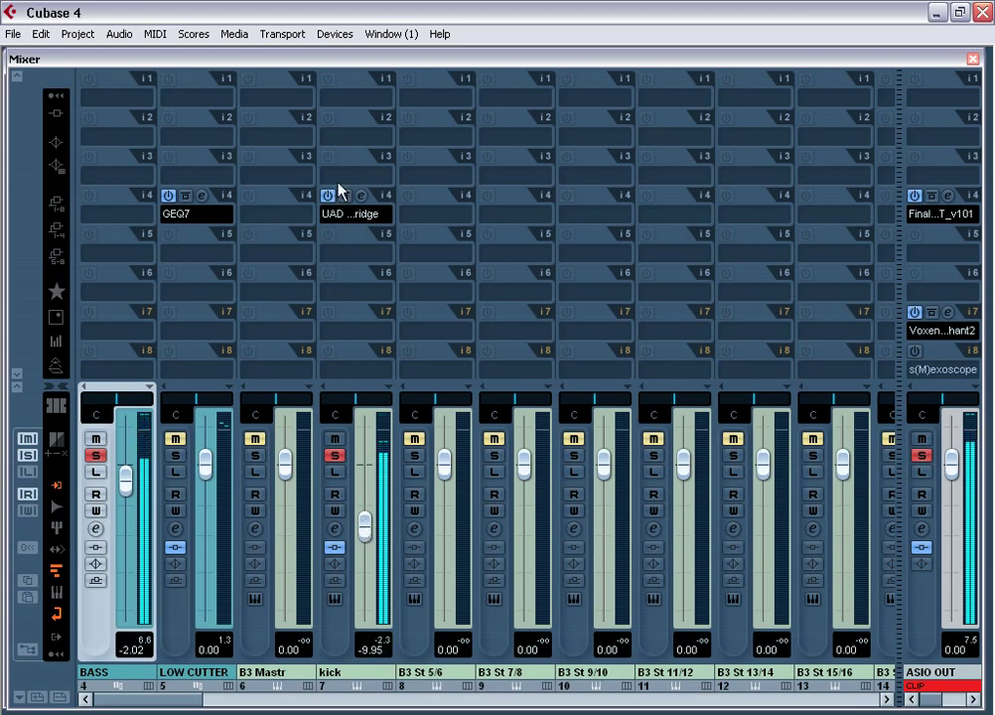
click(344, 197)
drag(361, 525, 363, 485)
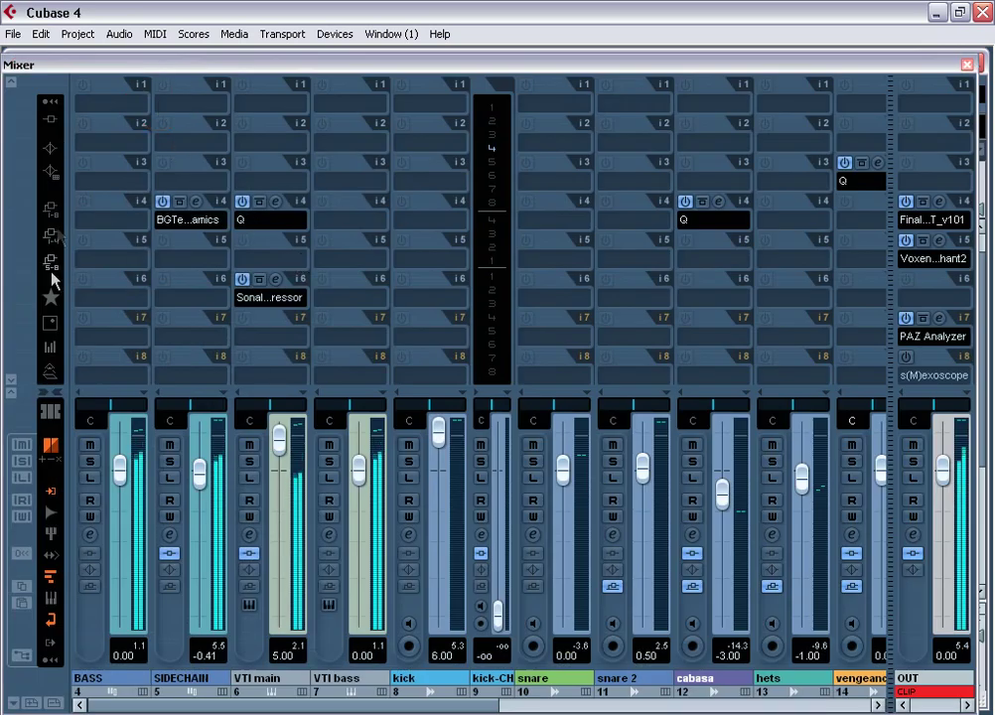
Widen kick-CHAIN and inspect its BGTech Sidechain Dynamics (Level mode, -27.8 threshold).
click(43, 397)
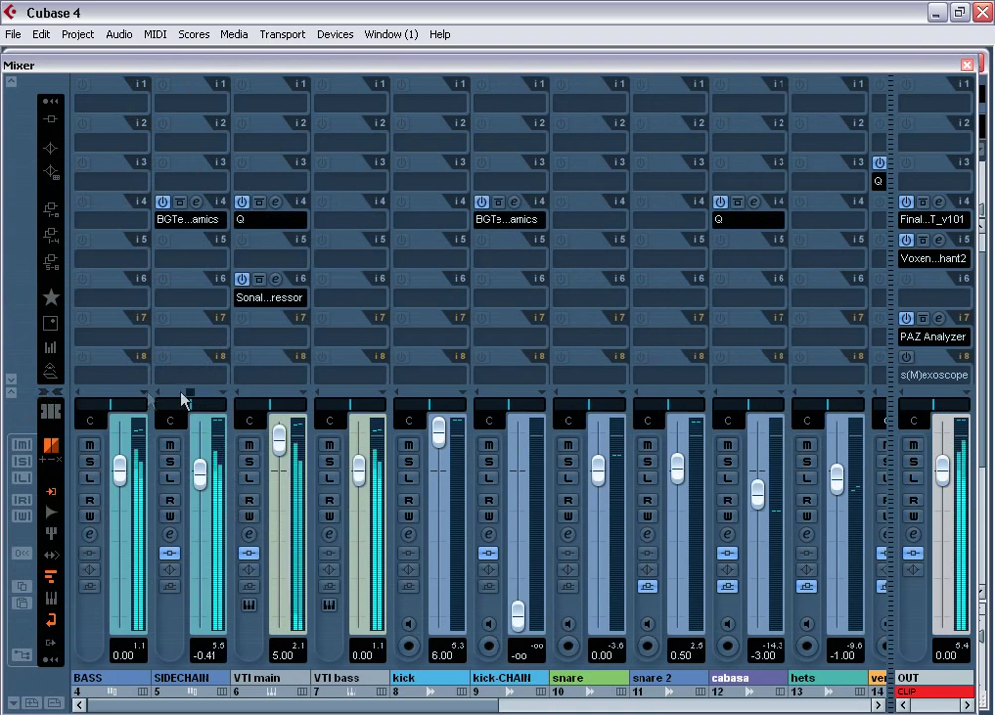
click(514, 201)
drag(576, 106, 681, 148)
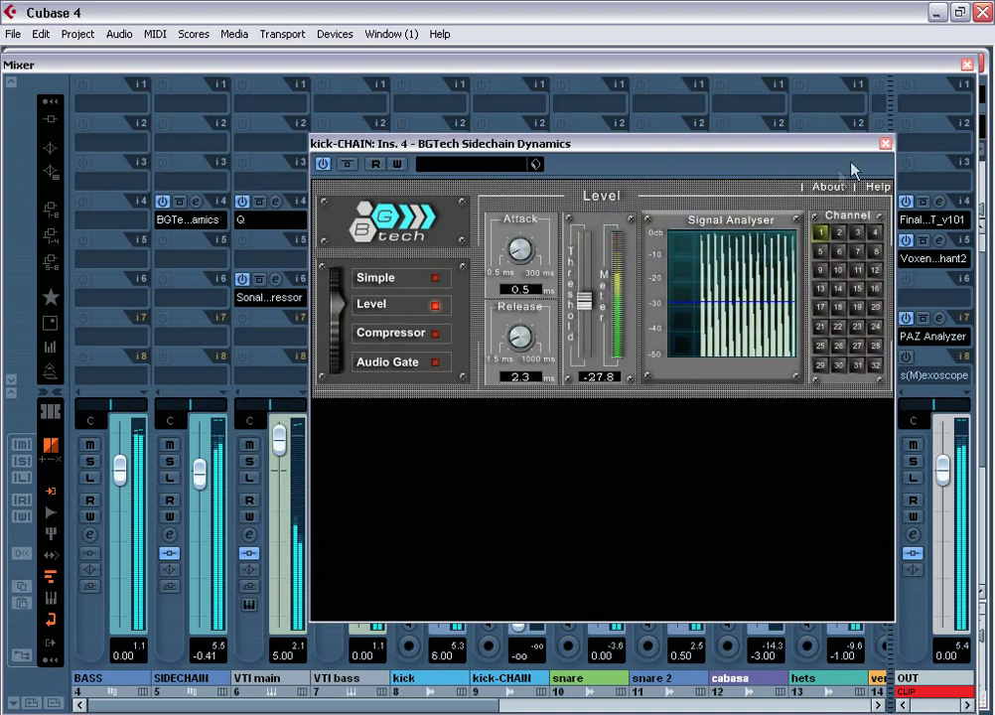
click(884, 143)
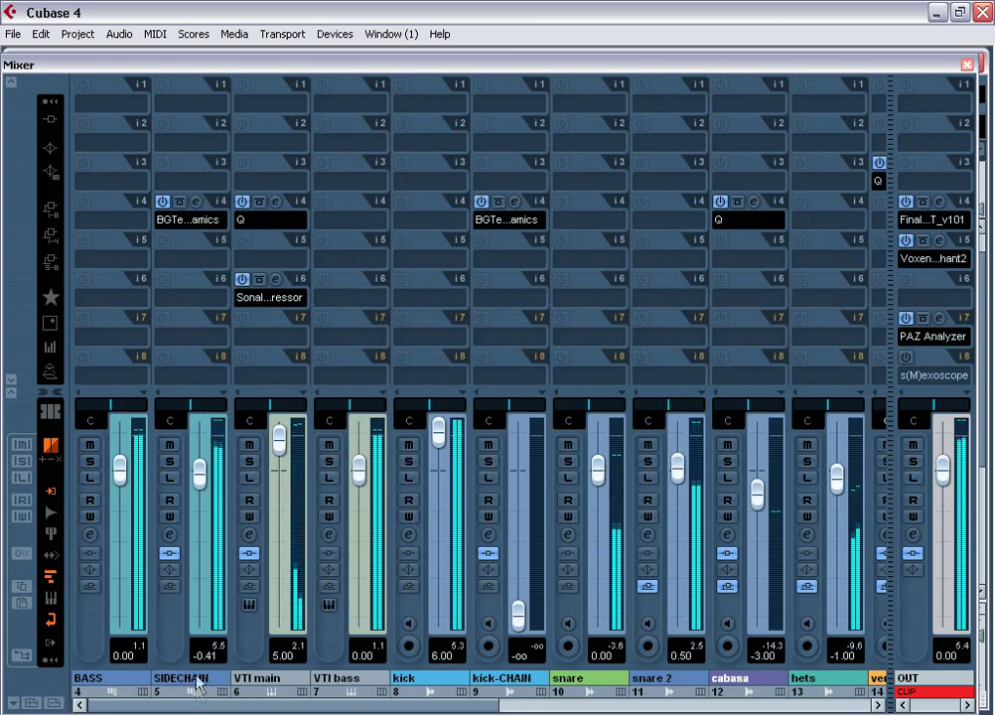
Solo SIDECHAIN and compare its BGTech compressor bypassed and with threshold at 0.0.
click(170, 461)
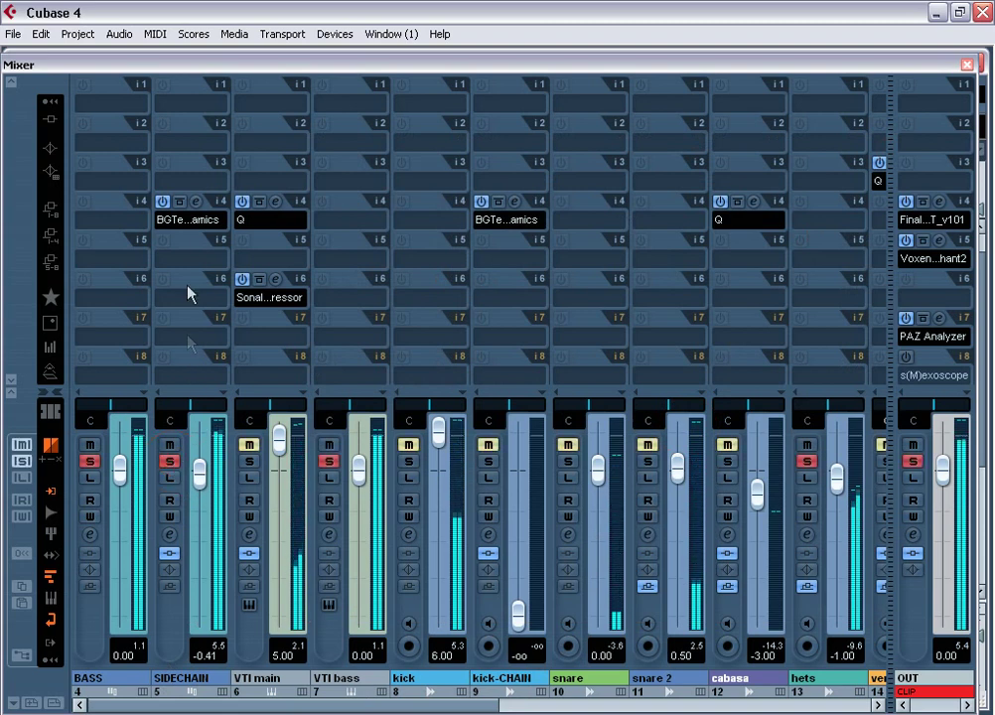
click(198, 203)
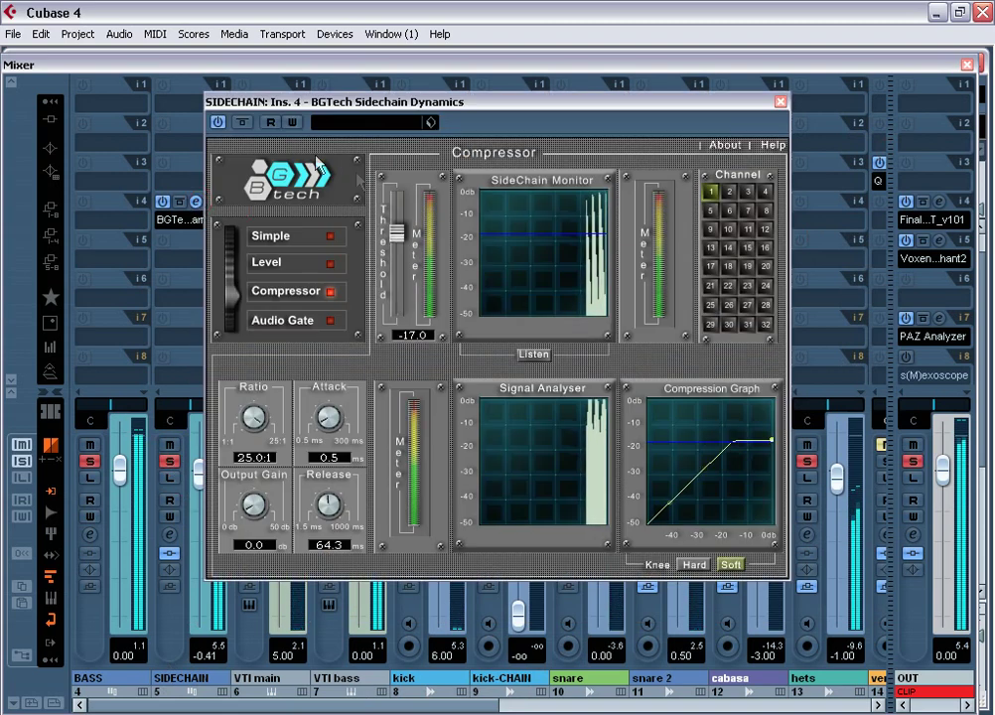
click(242, 122)
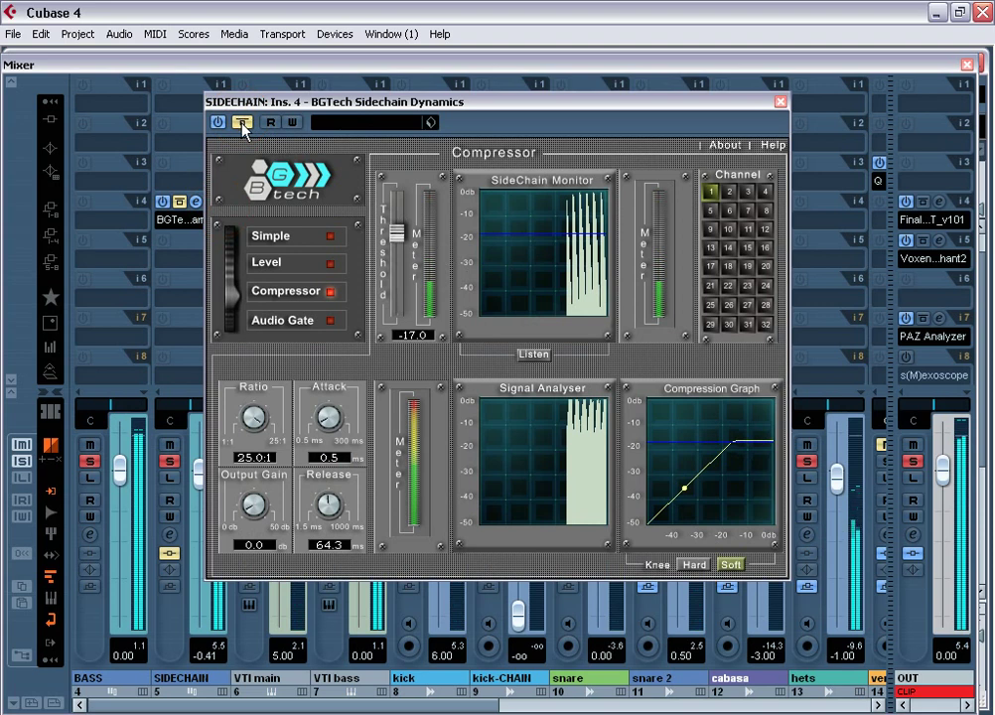
click(242, 124)
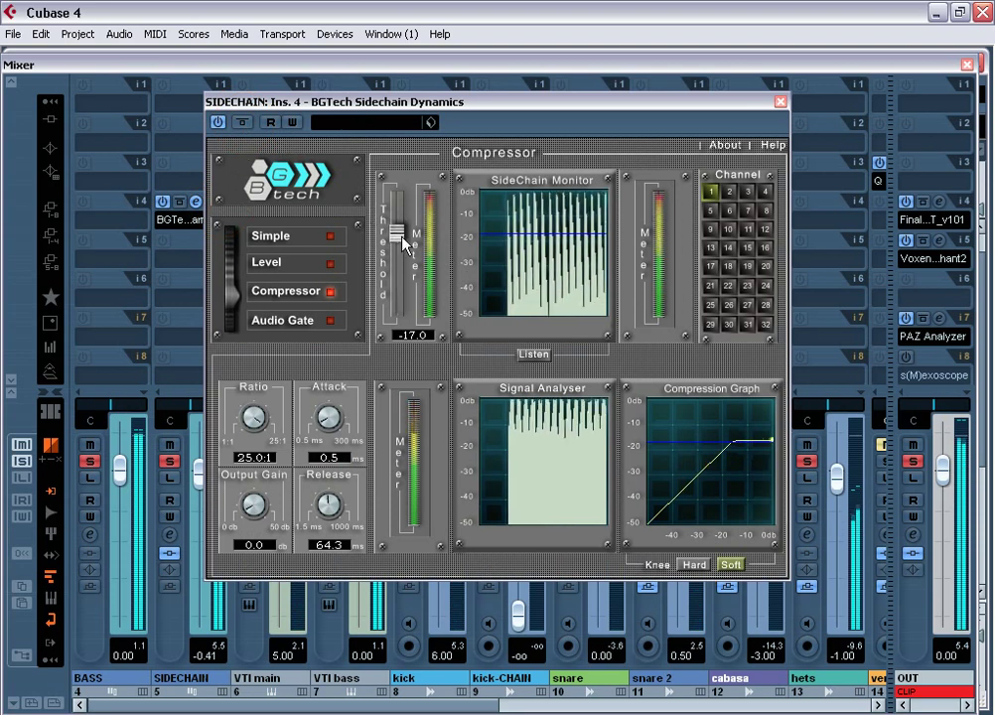
drag(397, 235, 397, 188)
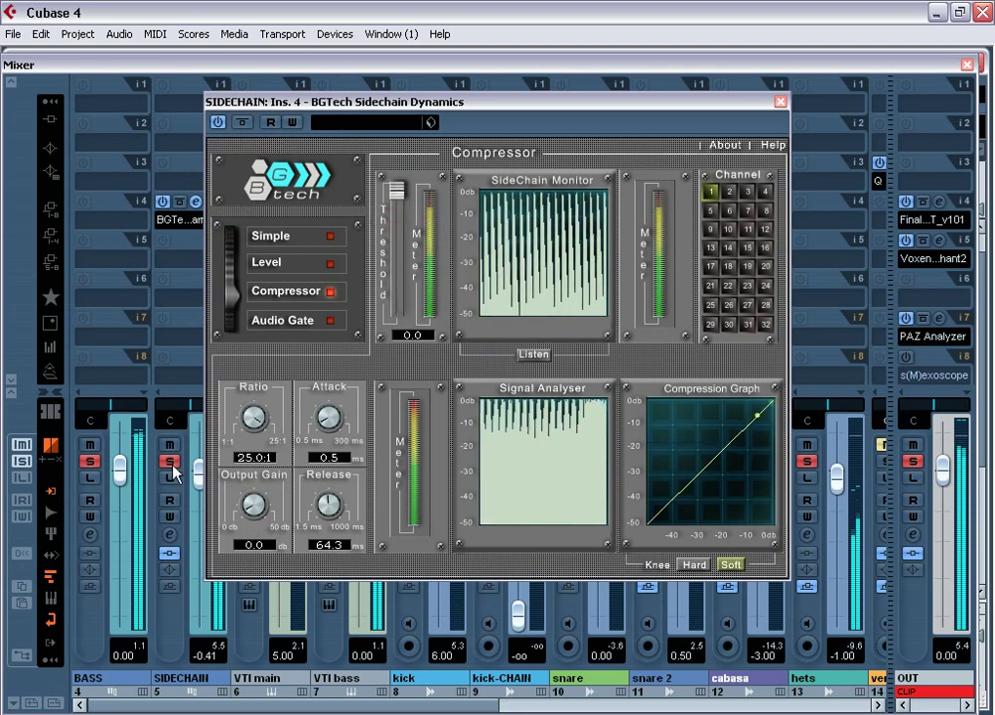
click(195, 202)
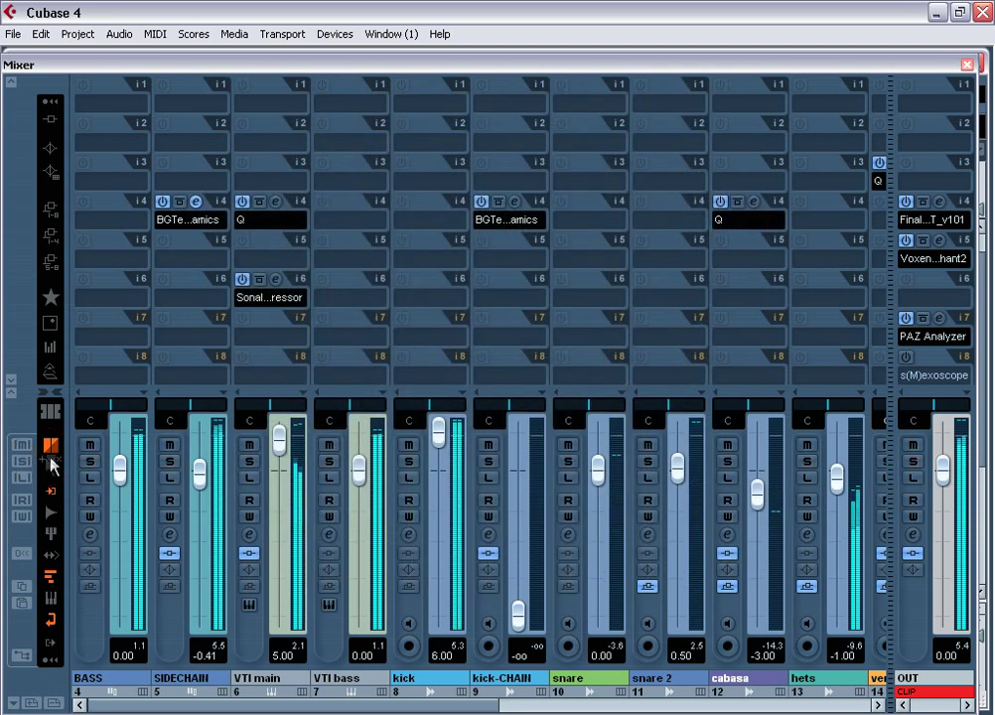
Lower the sidechain compressor threshold from 0.0 to about -14.2 and close the editor.
click(198, 202)
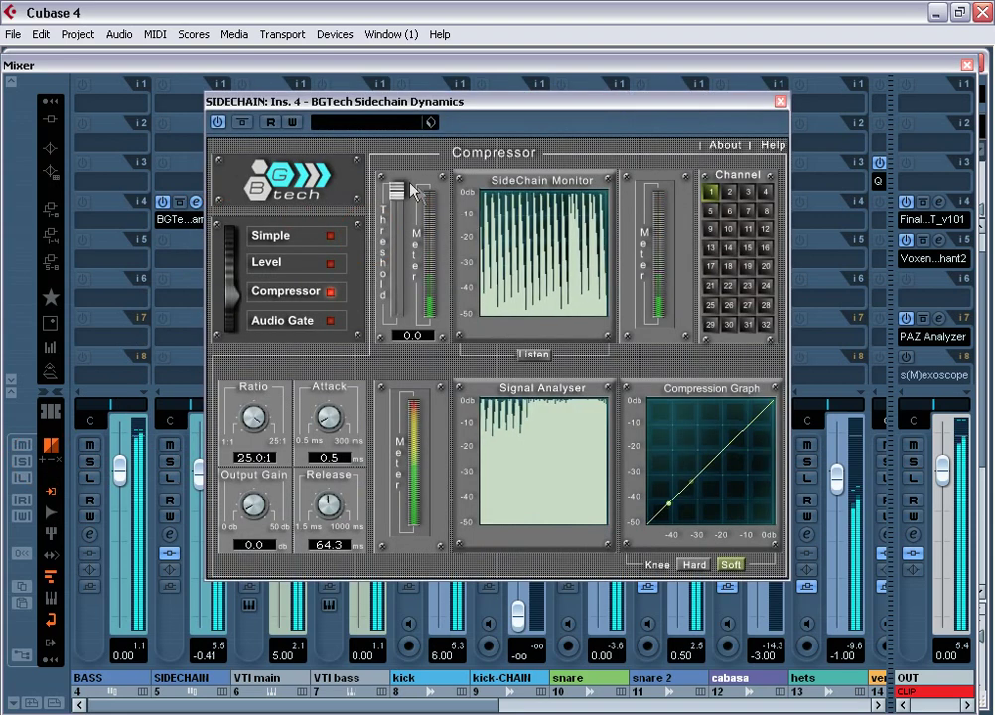
click(396, 196)
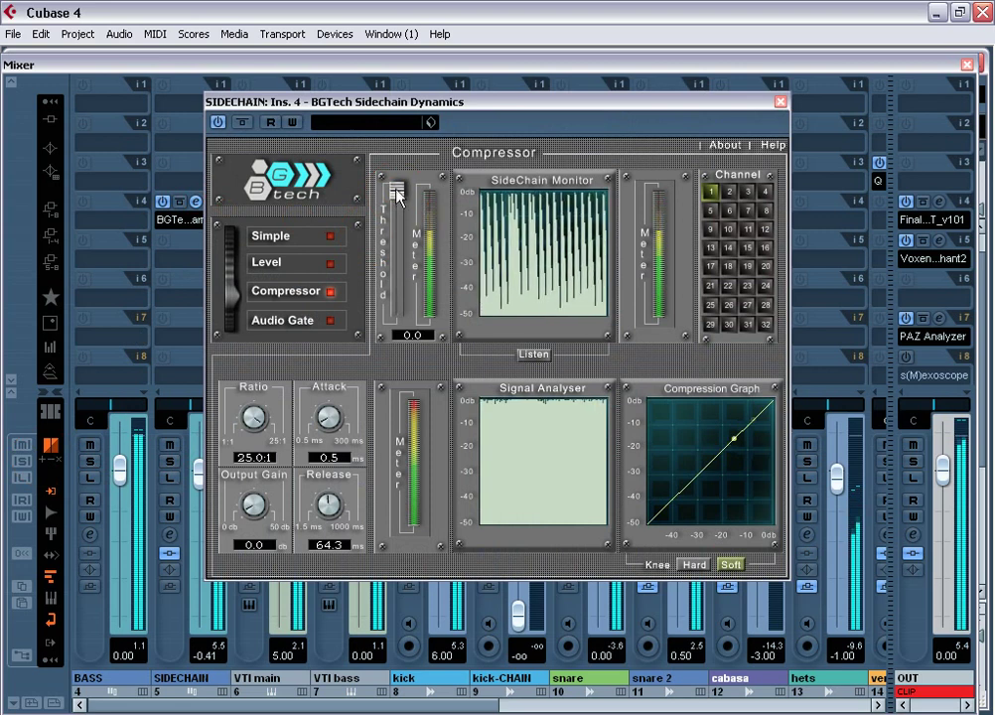
drag(396, 190, 403, 275)
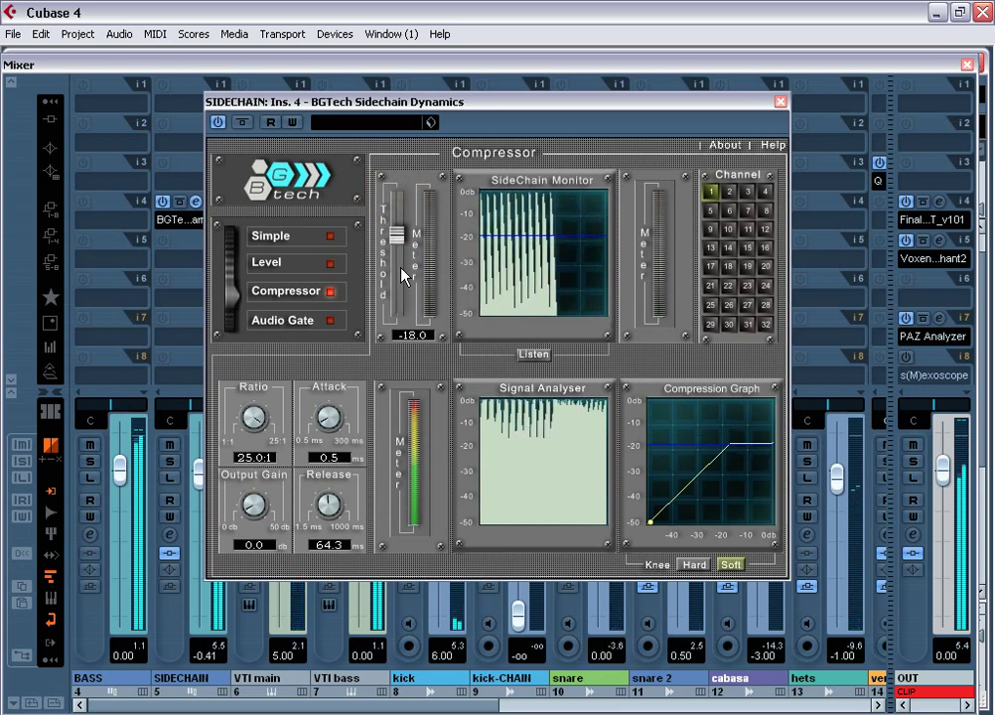
drag(399, 232, 401, 264)
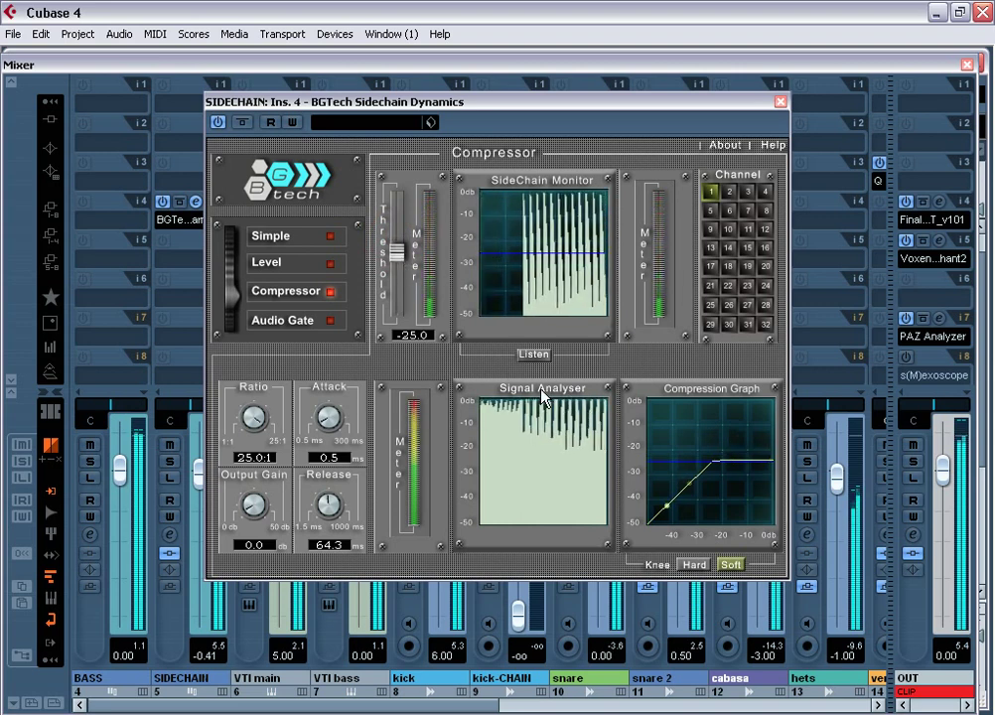
mouse_move(393, 242)
mouse_down()
mouse_move(398, 294)
mouse_move(400, 221)
mouse_up()
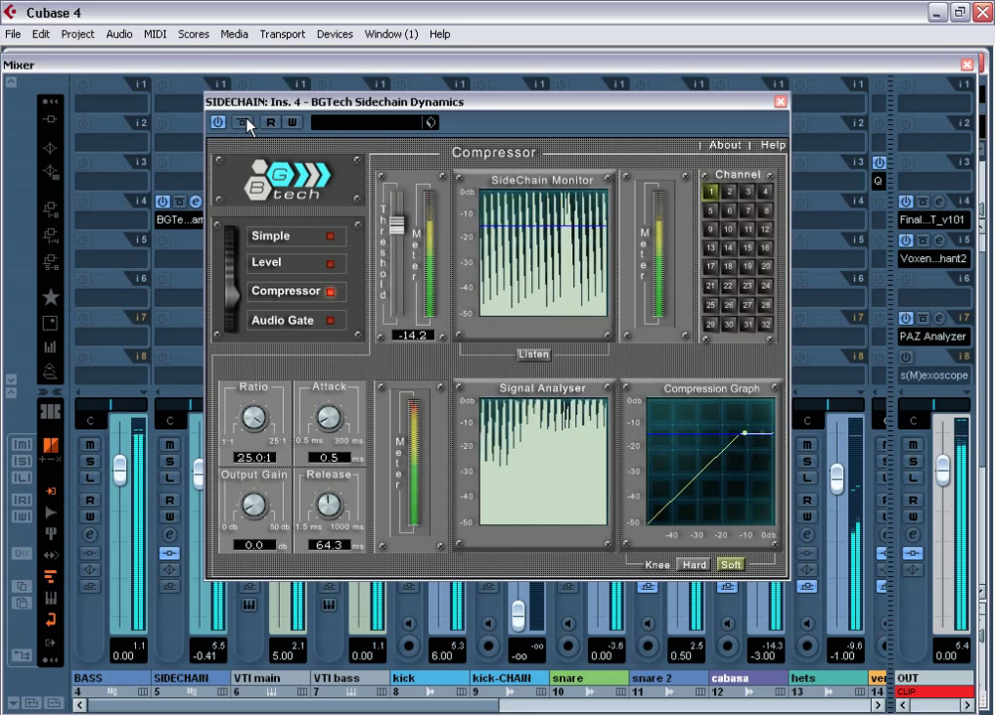
click(780, 101)
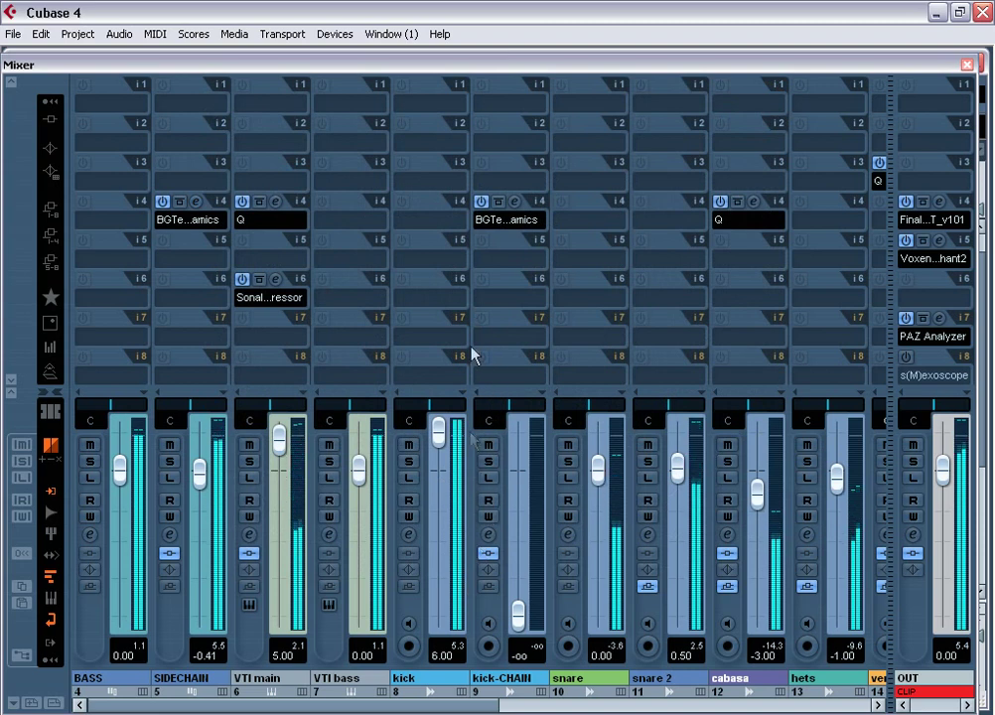
Bypass SIDECHAIN's compressor insert and inspect the HH-65 event in the sample editor.
click(180, 202)
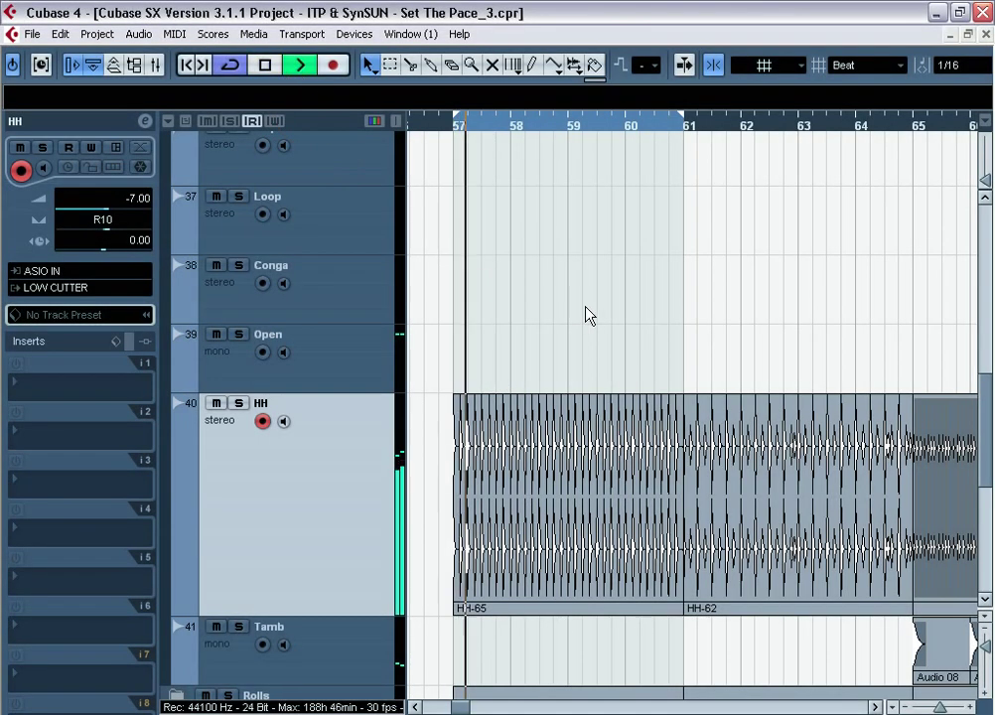
double_click(607, 518)
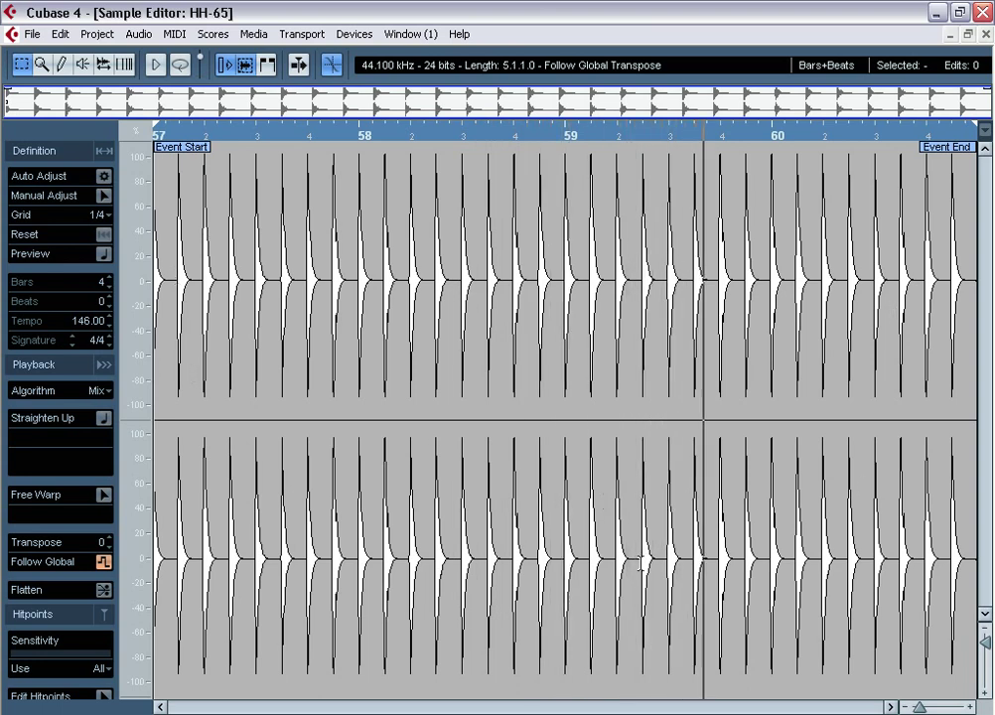
click(987, 35)
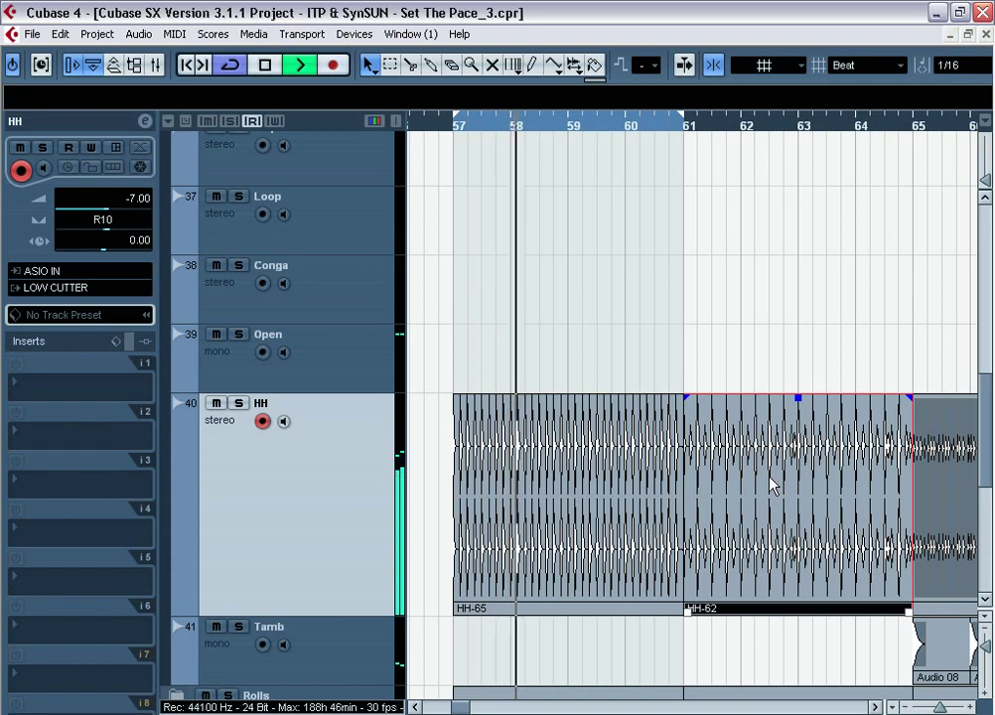
Set the cycle to bars 61–65 over HH-62, inspect that event, and show the mixer.
key(p)
double_click(802, 478)
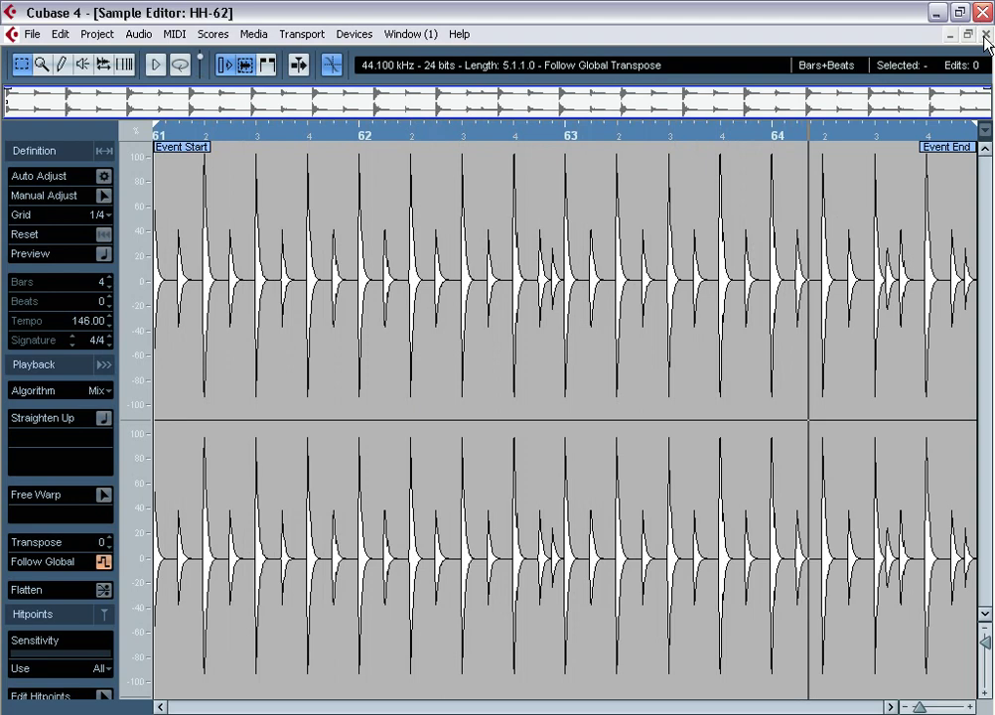
key(Escape)
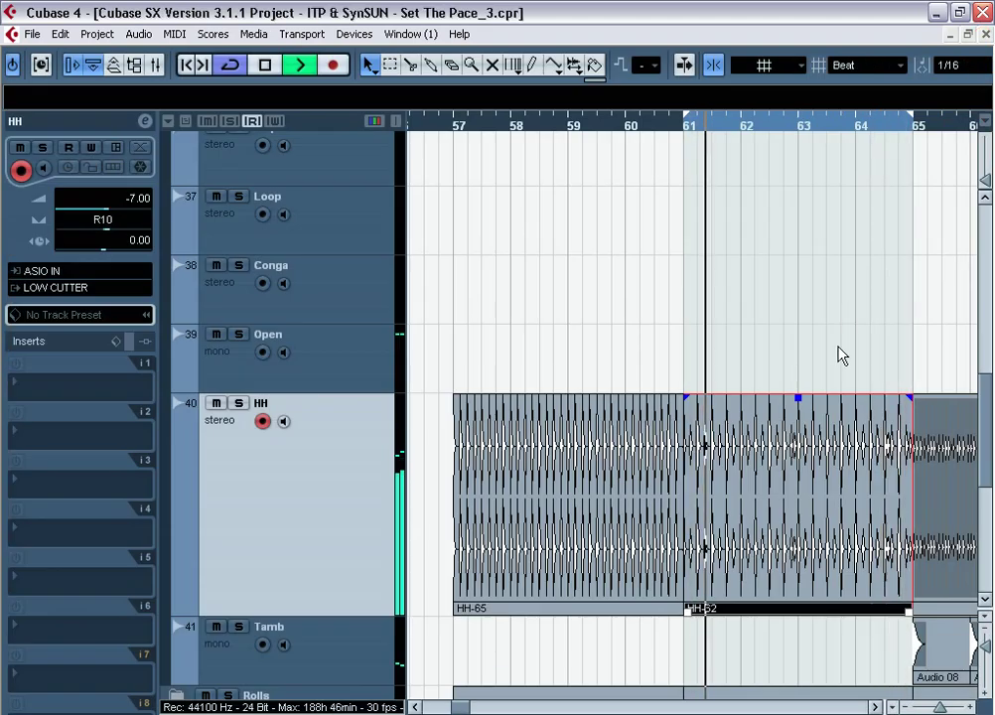
key(F3)
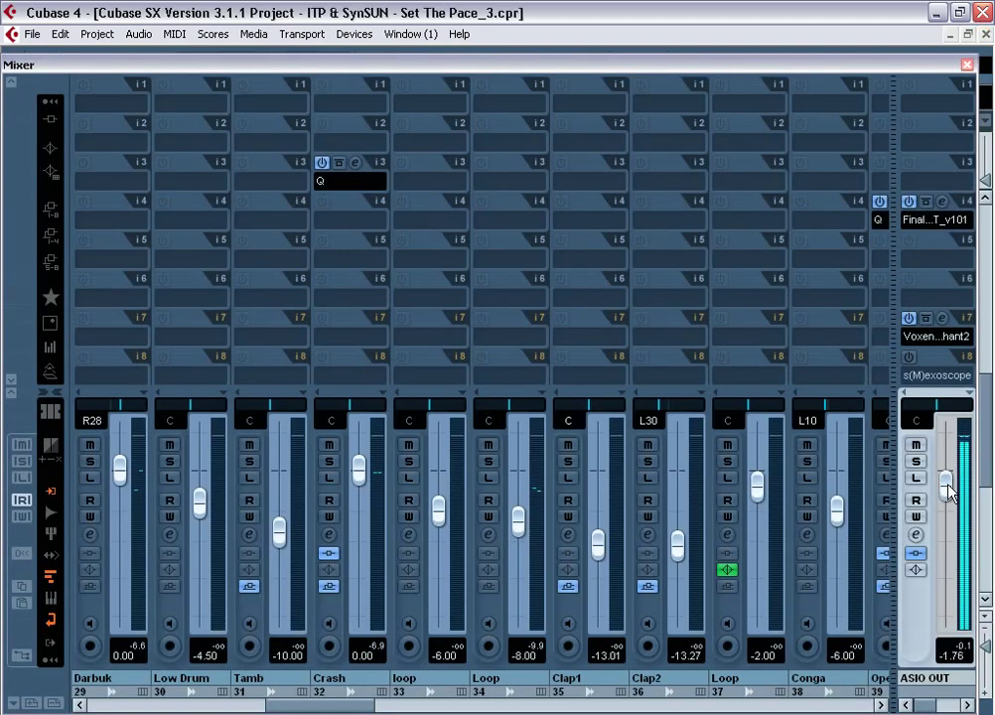
Turn the master down to about -31 and switch on OUT's ThrillMe insert, un-bypassed.
drag(951, 541, 949, 624)
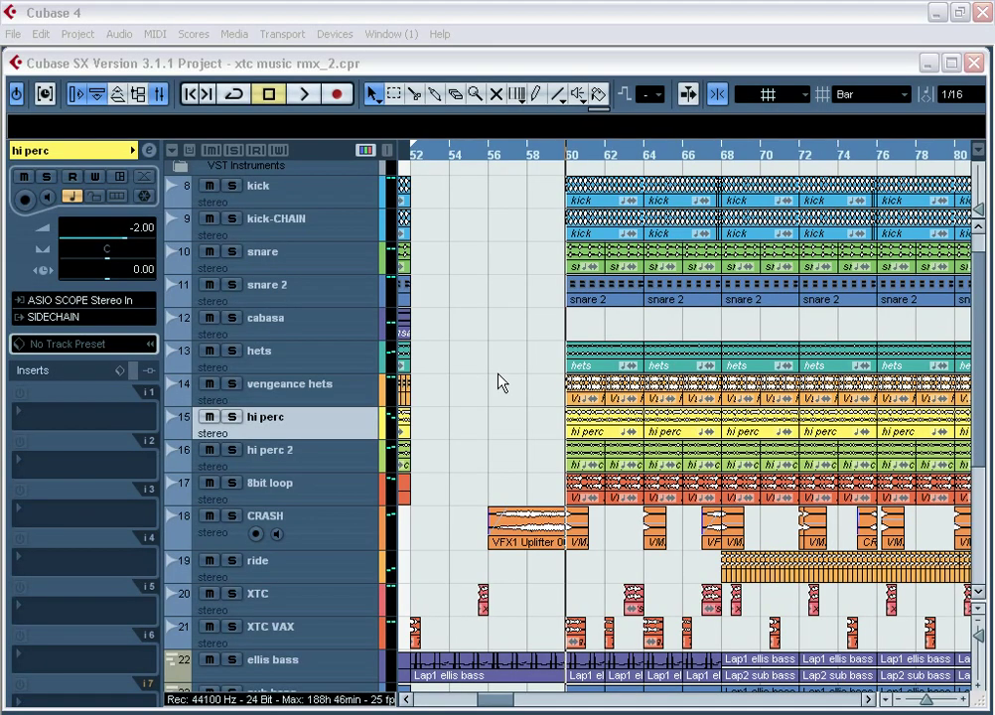
key(F3)
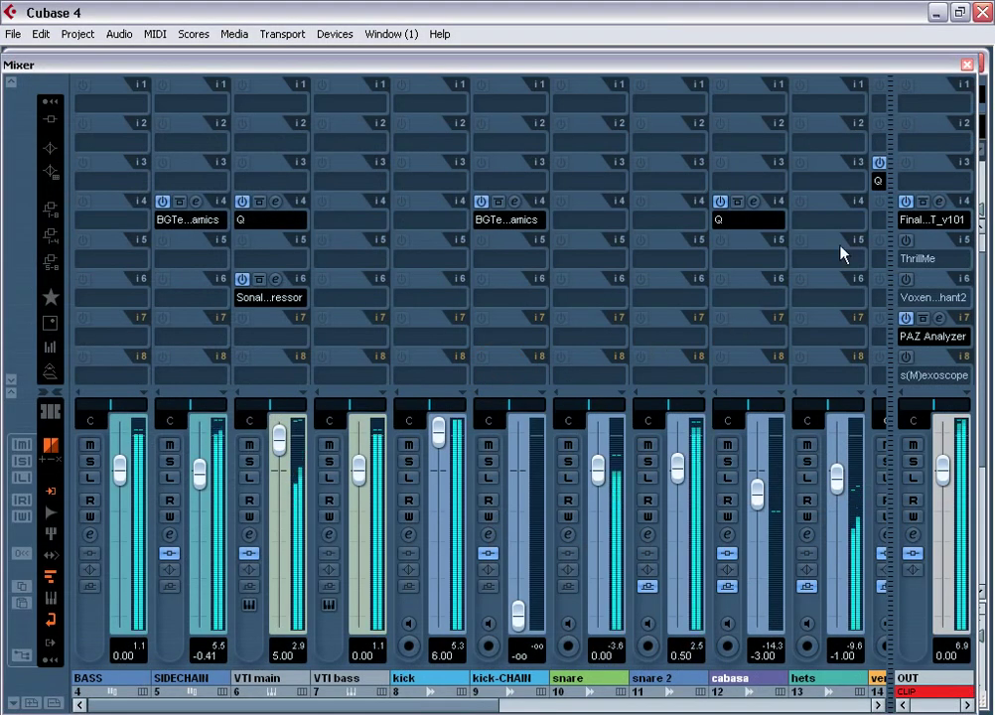
click(906, 242)
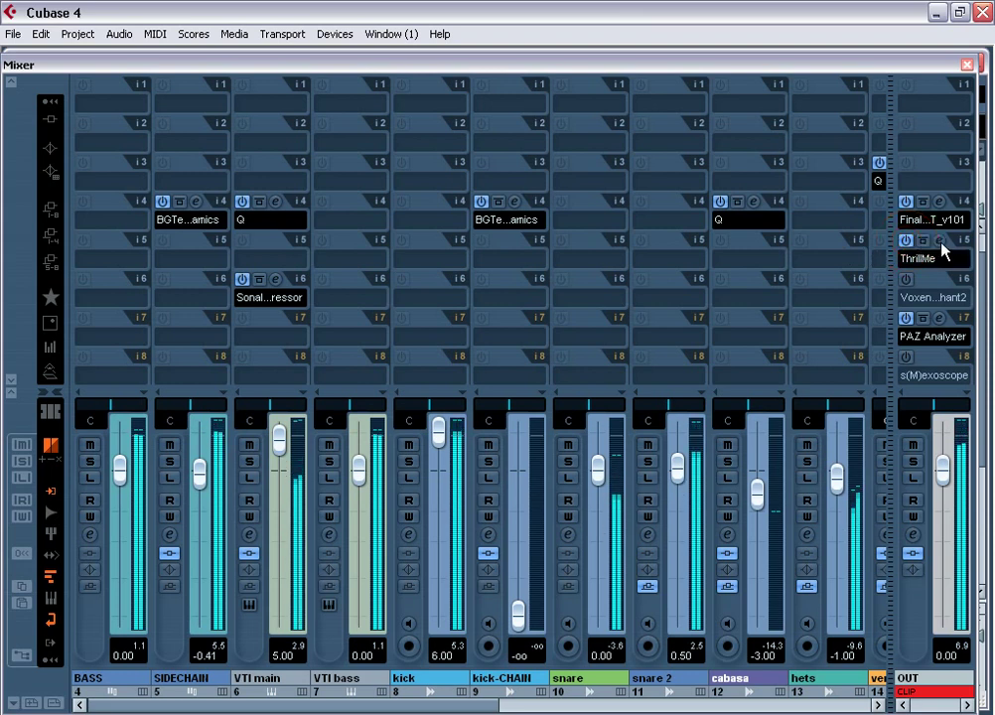
click(940, 242)
drag(551, 309, 614, 320)
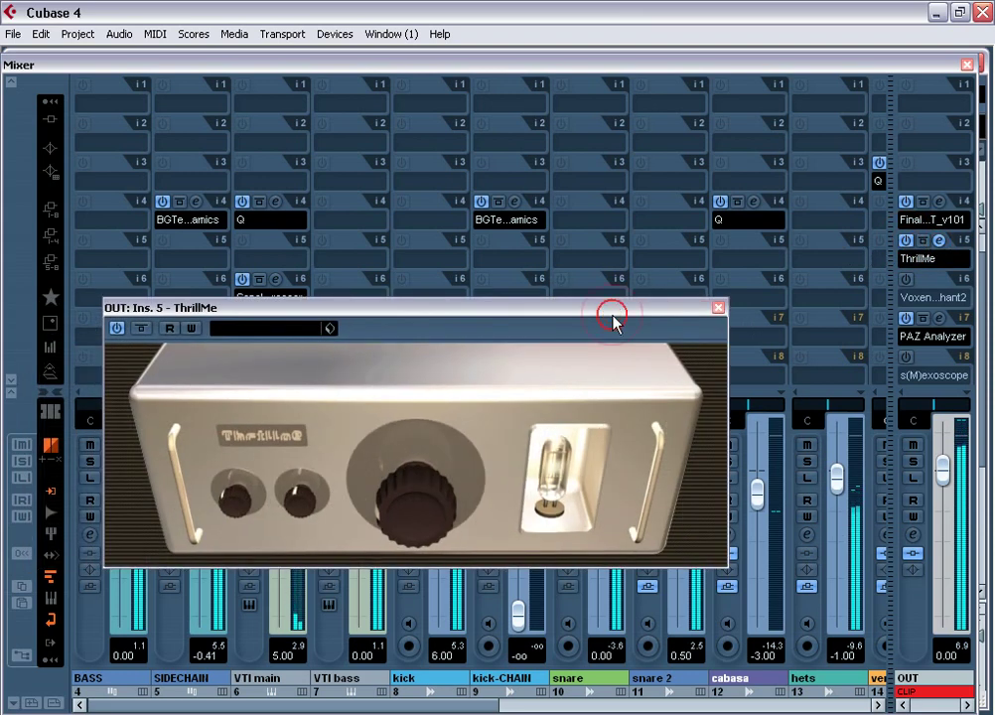
click(142, 330)
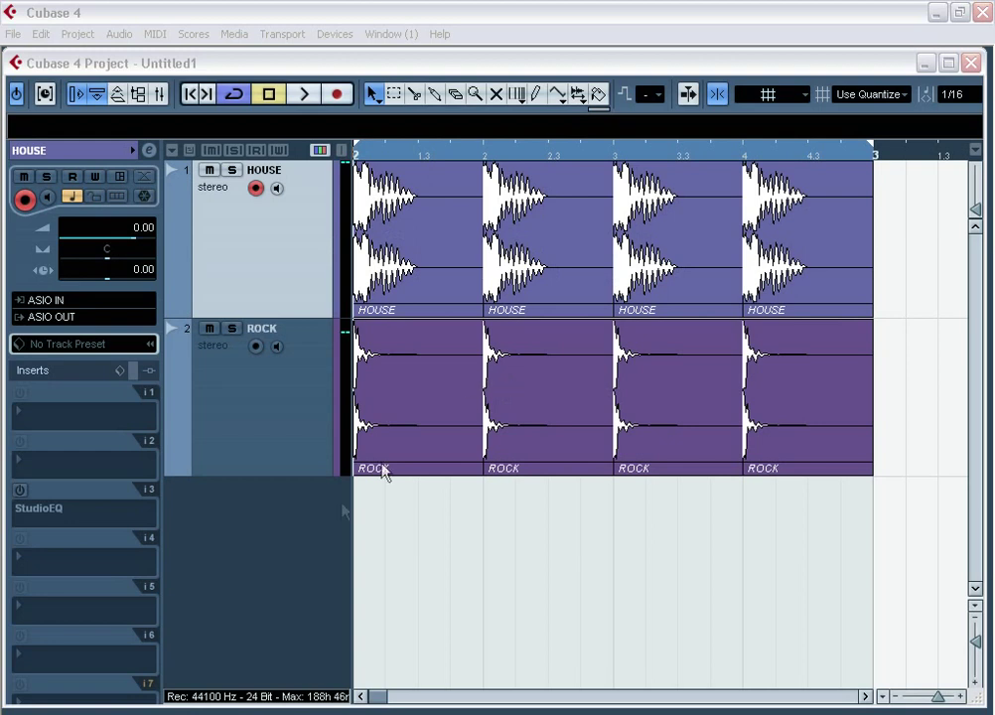
Compare HOUSE and ROCK on the master's Ozone 3 spectrum, then close Ozone 3.
click(320, 303)
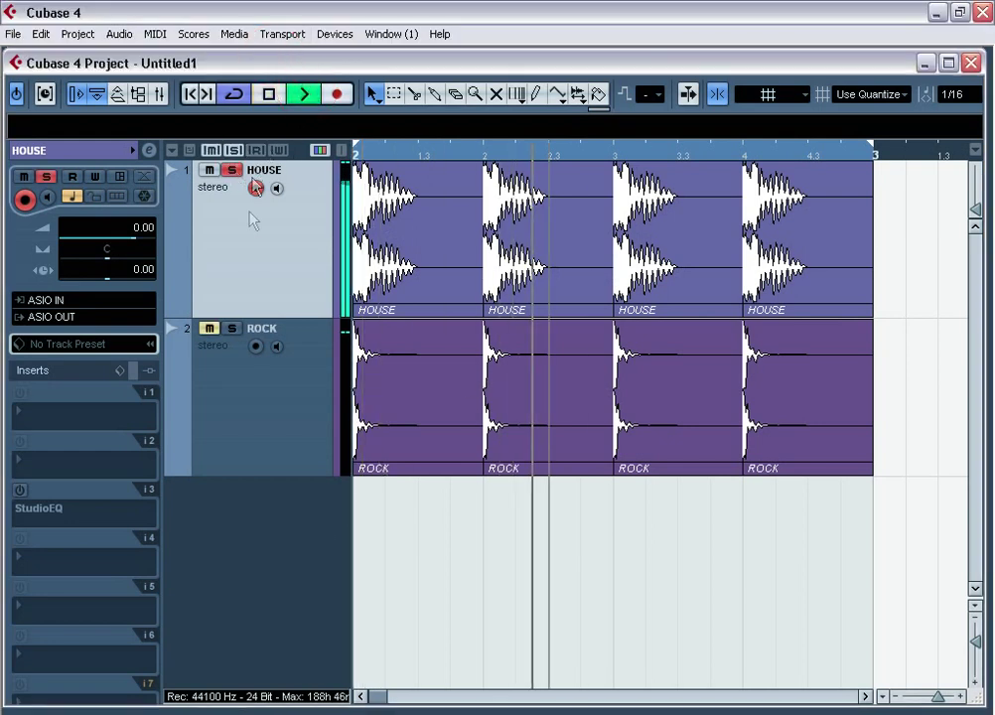
key(F3)
click(427, 203)
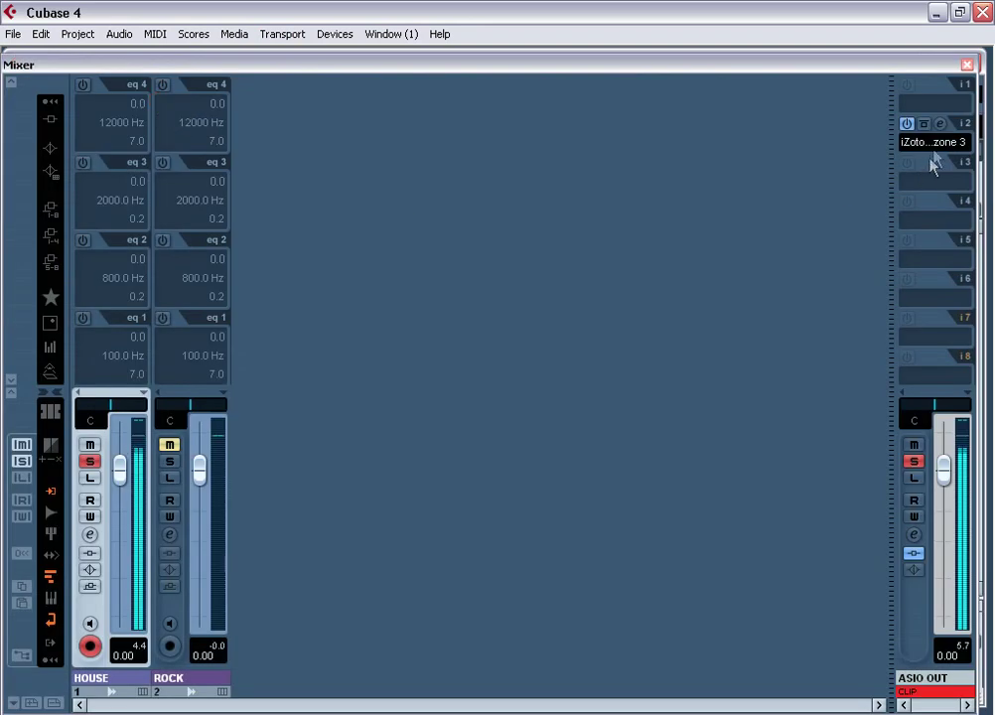
click(941, 125)
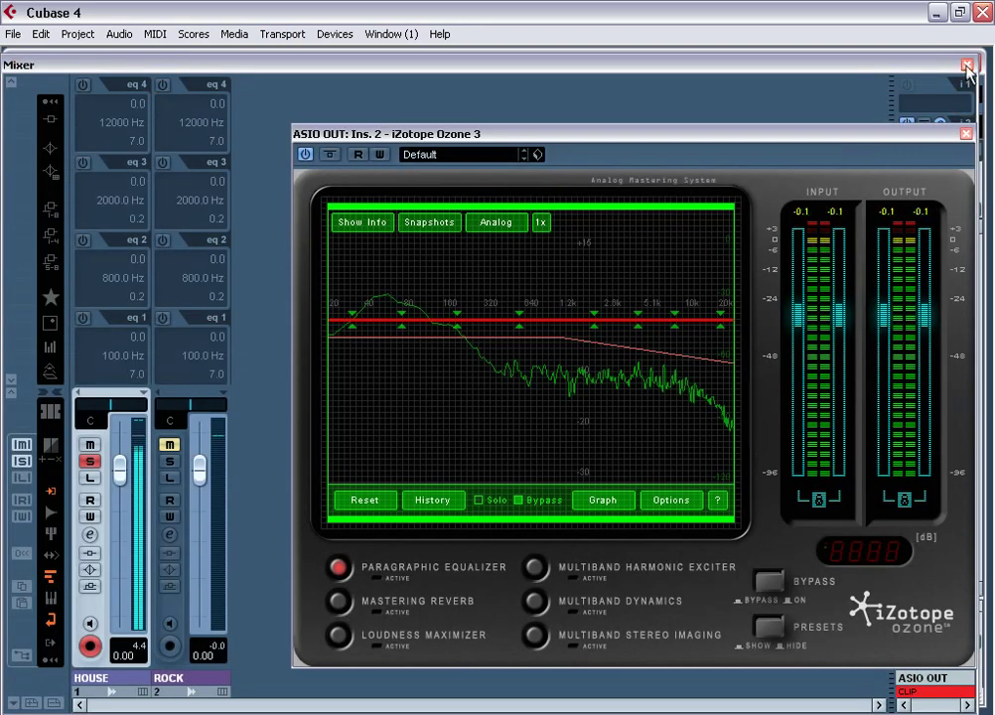
click(967, 65)
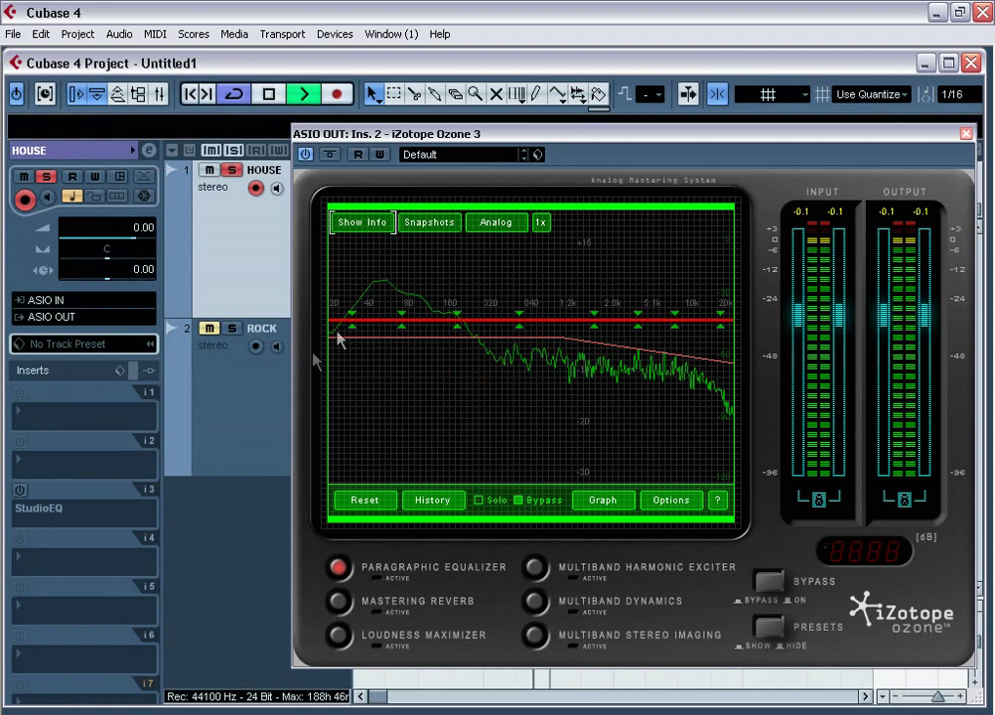
click(235, 407)
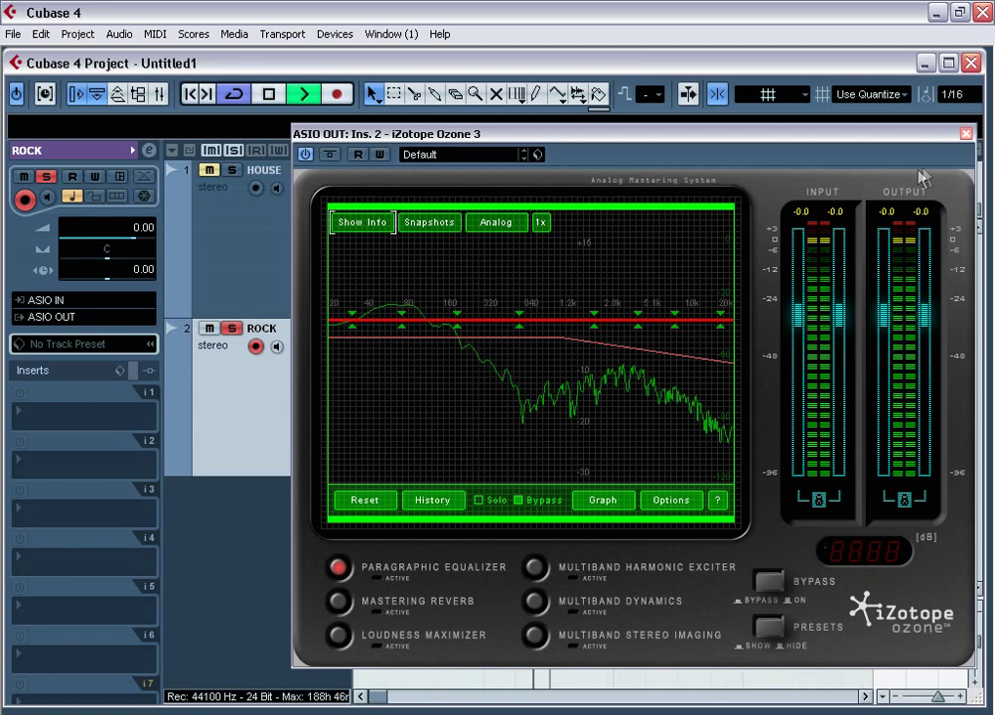
click(965, 134)
Boost HOUSE's StudioEQ band 3 about 3.9 dB near 5093 Hz, then stop playback.
click(284, 266)
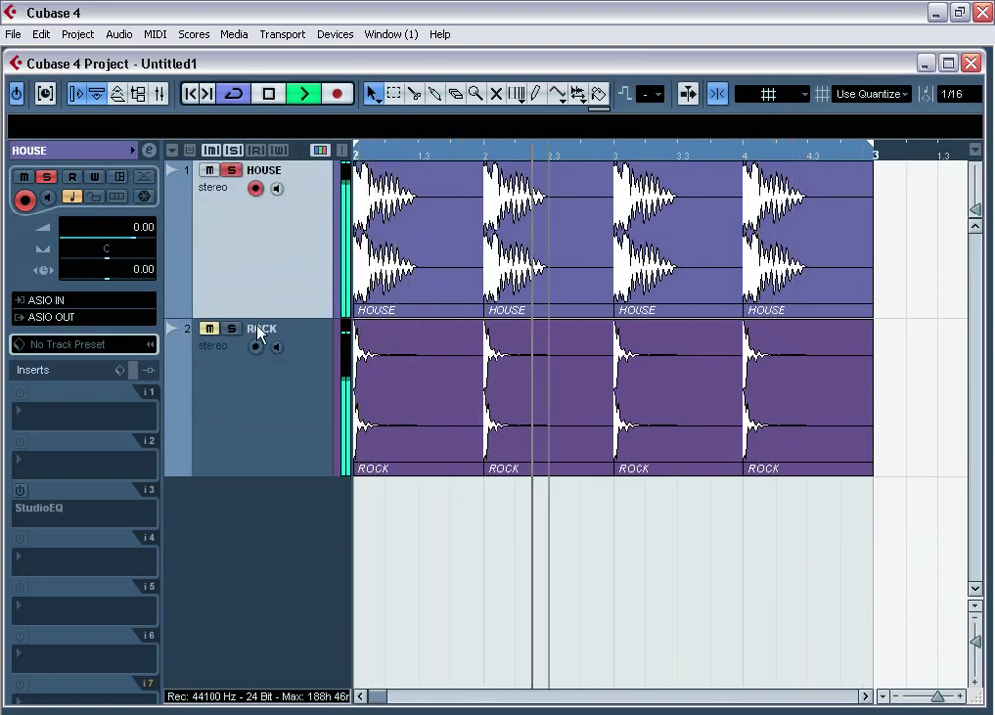
click(21, 490)
click(52, 489)
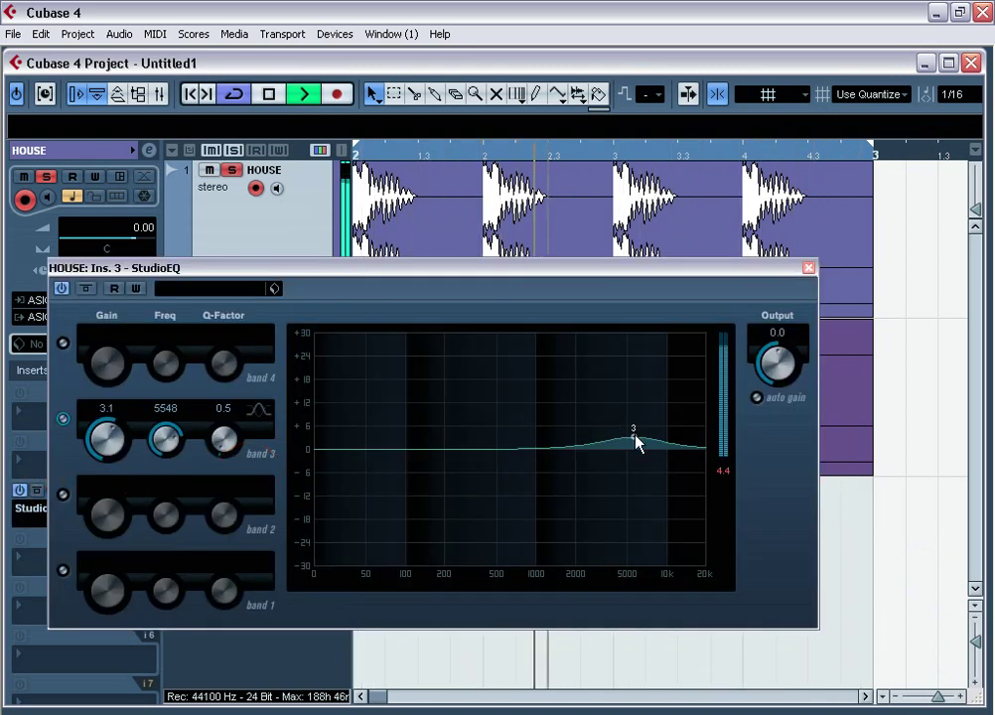
mouse_move(635, 441)
mouse_down()
mouse_move(635, 502)
mouse_move(609, 504)
mouse_move(649, 499)
mouse_move(651, 442)
mouse_move(631, 443)
mouse_up()
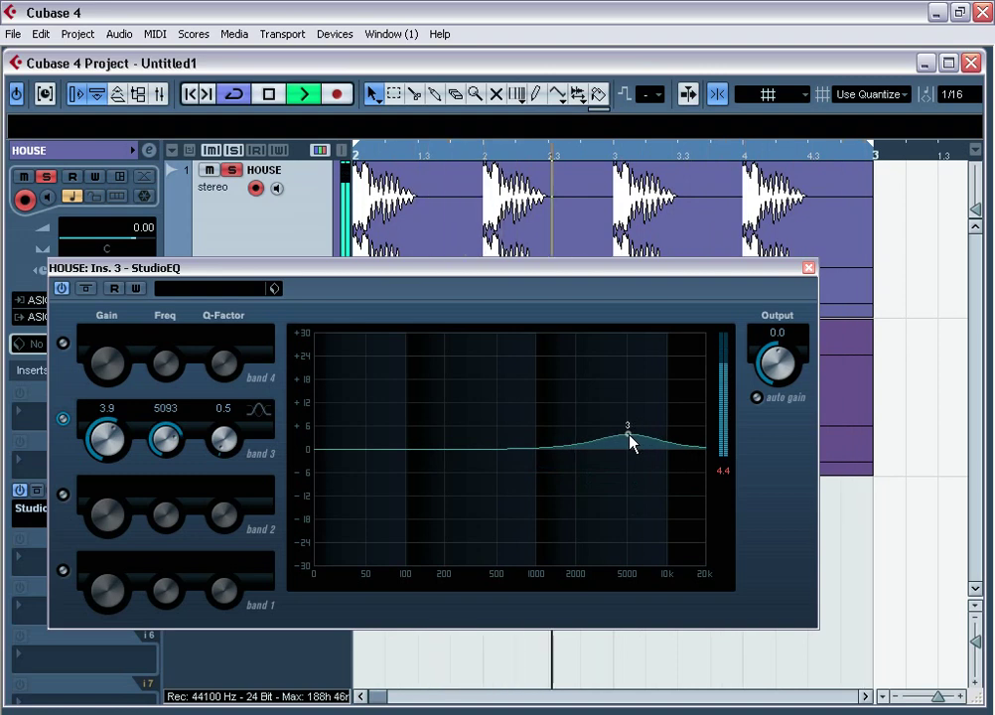
click(269, 94)
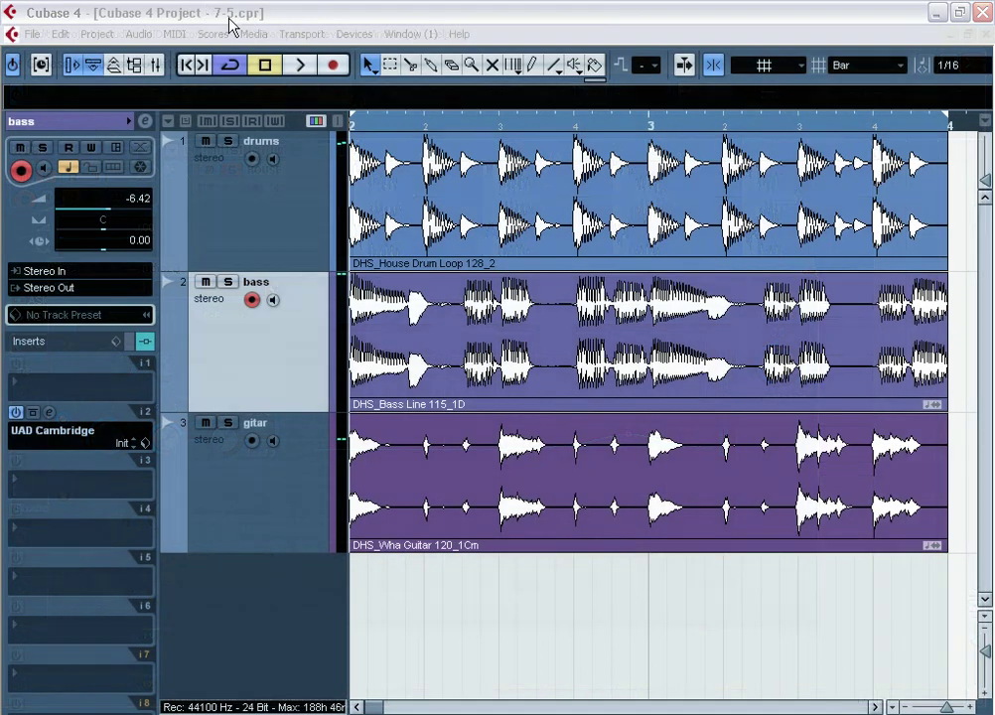
Flatten the bass Cambridge EQ's low-mid to 0 dB and lift HMF 2.9 dB at 1.75 kHz.
click(287, 33)
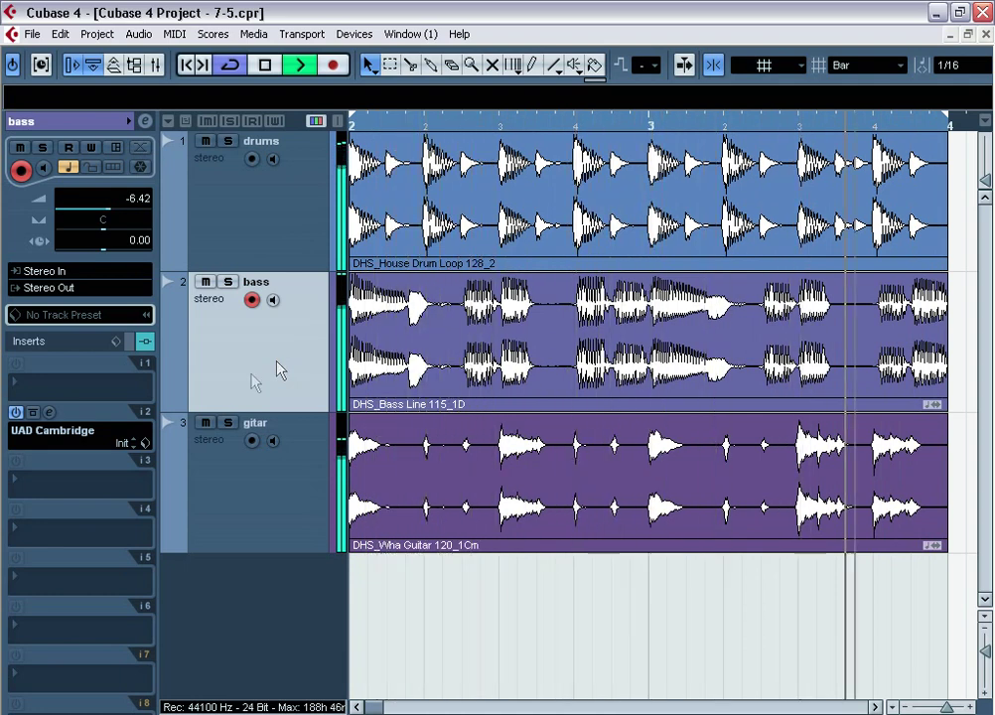
click(50, 412)
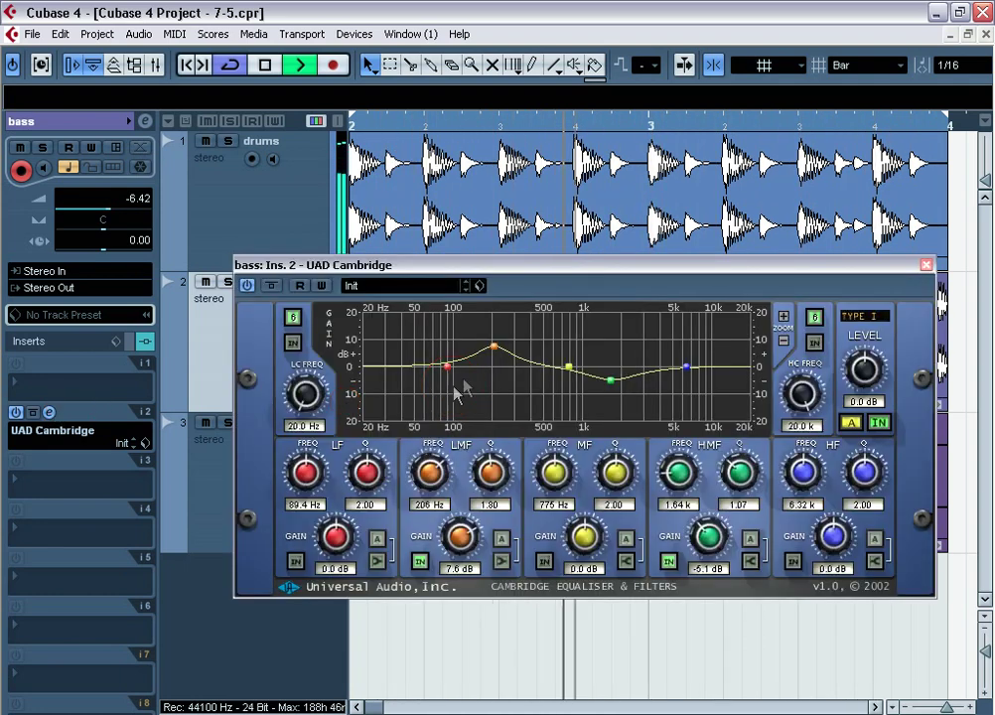
drag(533, 266, 535, 274)
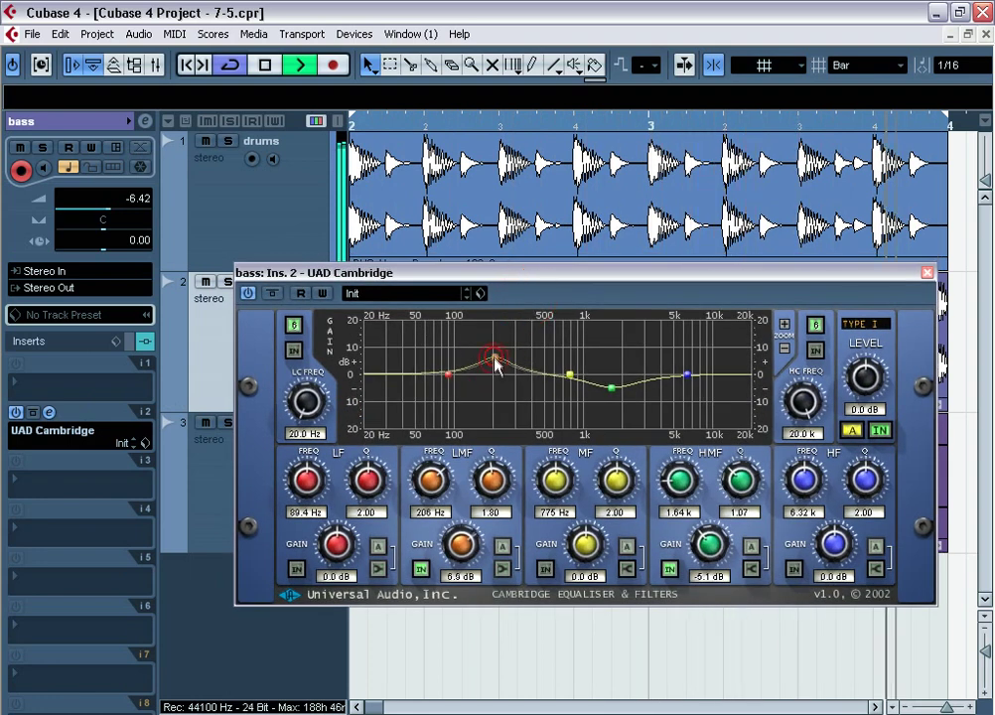
drag(496, 365, 496, 385)
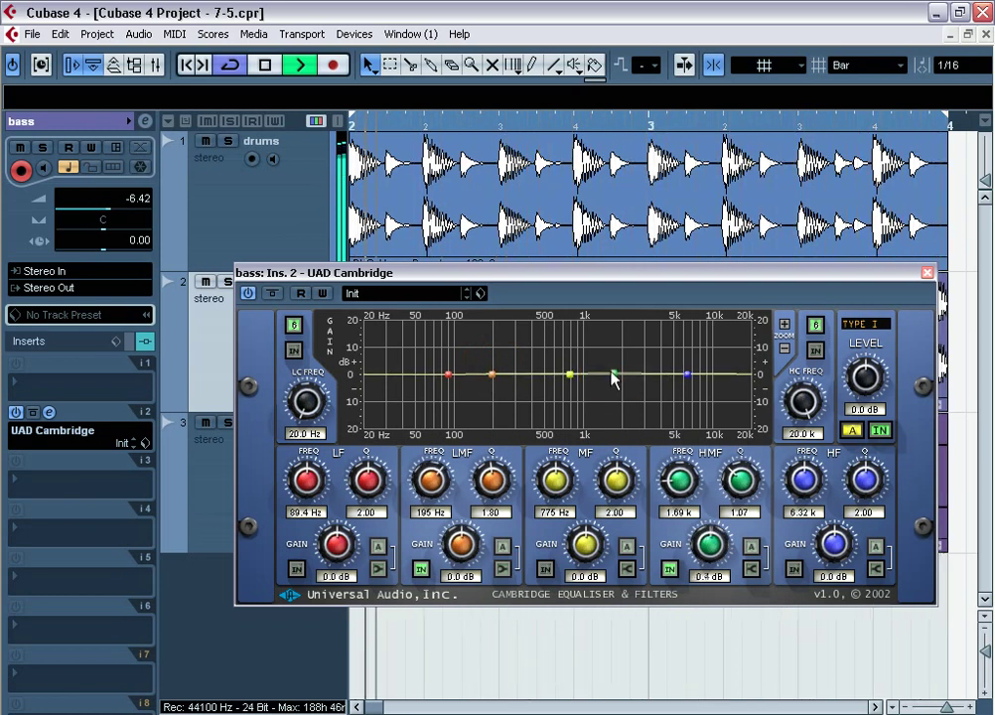
mouse_move(613, 364)
mouse_down()
mouse_move(613, 347)
mouse_move(614, 358)
mouse_up()
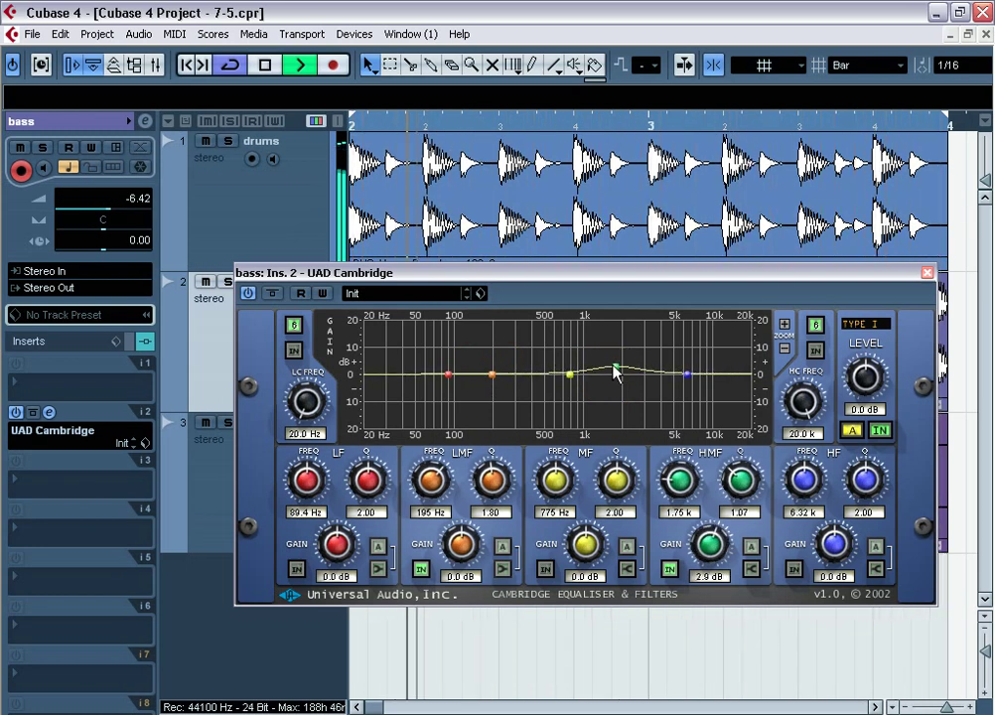
click(926, 273)
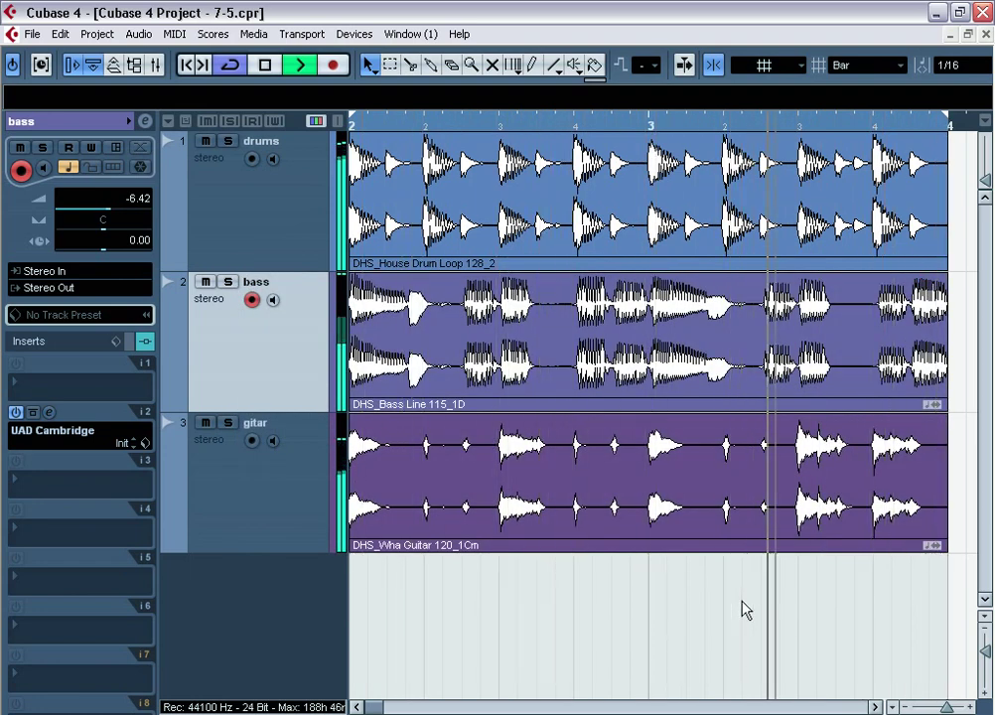
Restart playback with drums muted, and open the insert effect list on gitar's slot 3.
click(266, 67)
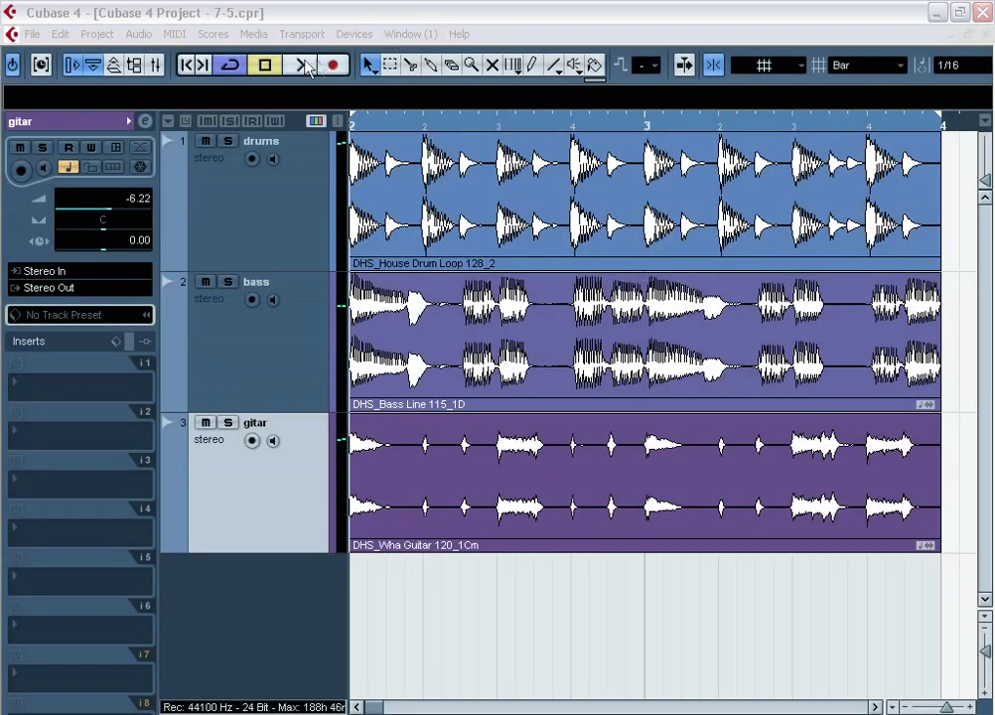
click(303, 65)
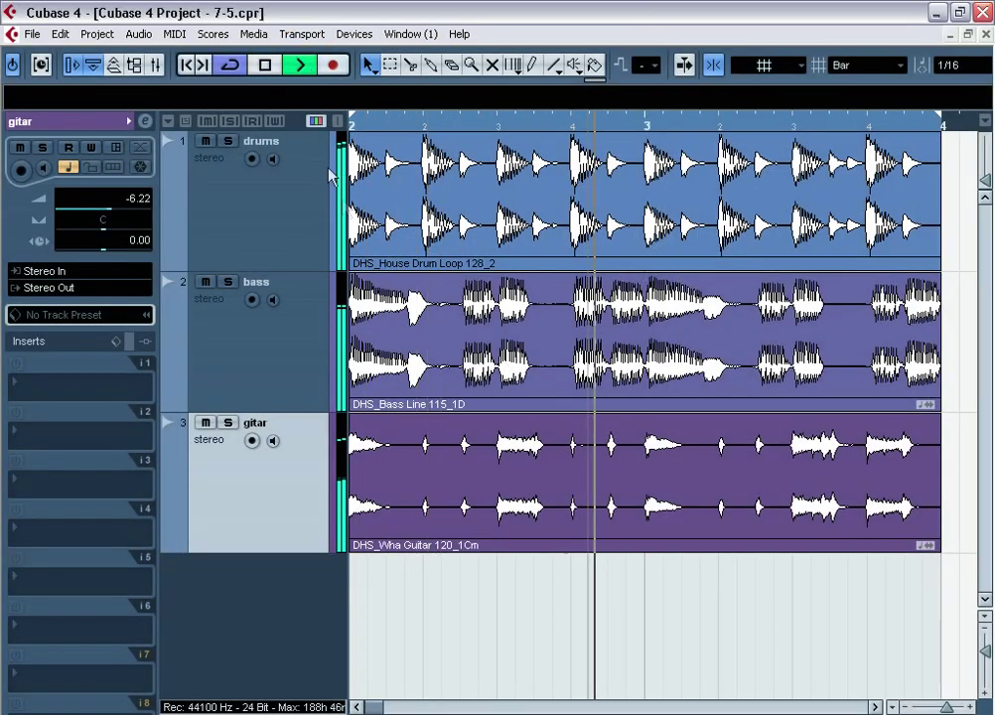
click(268, 220)
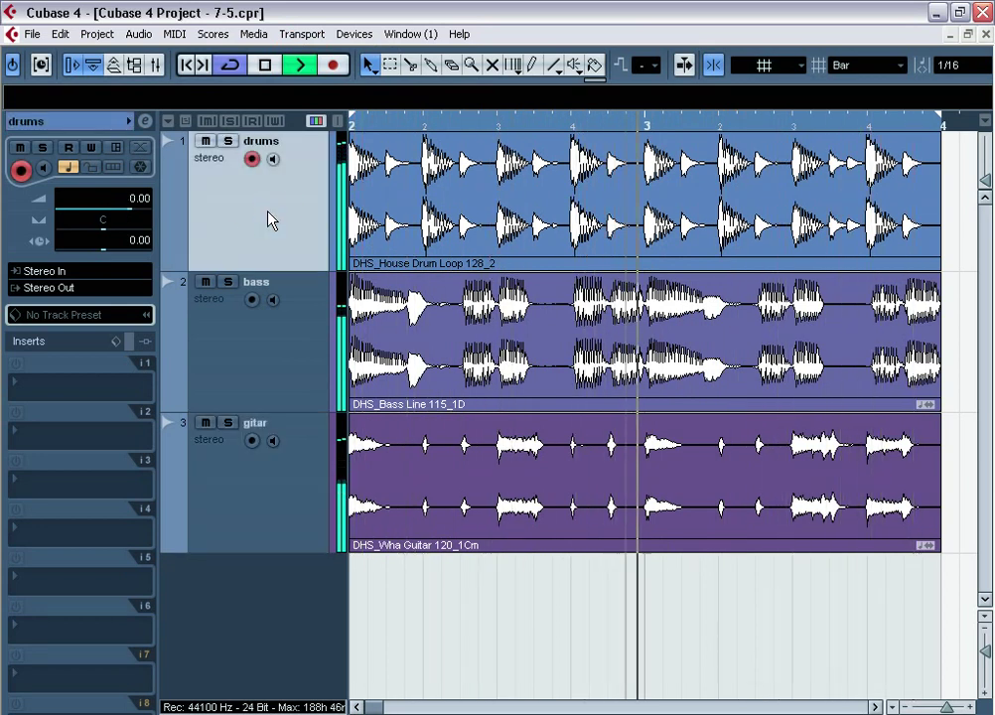
click(205, 141)
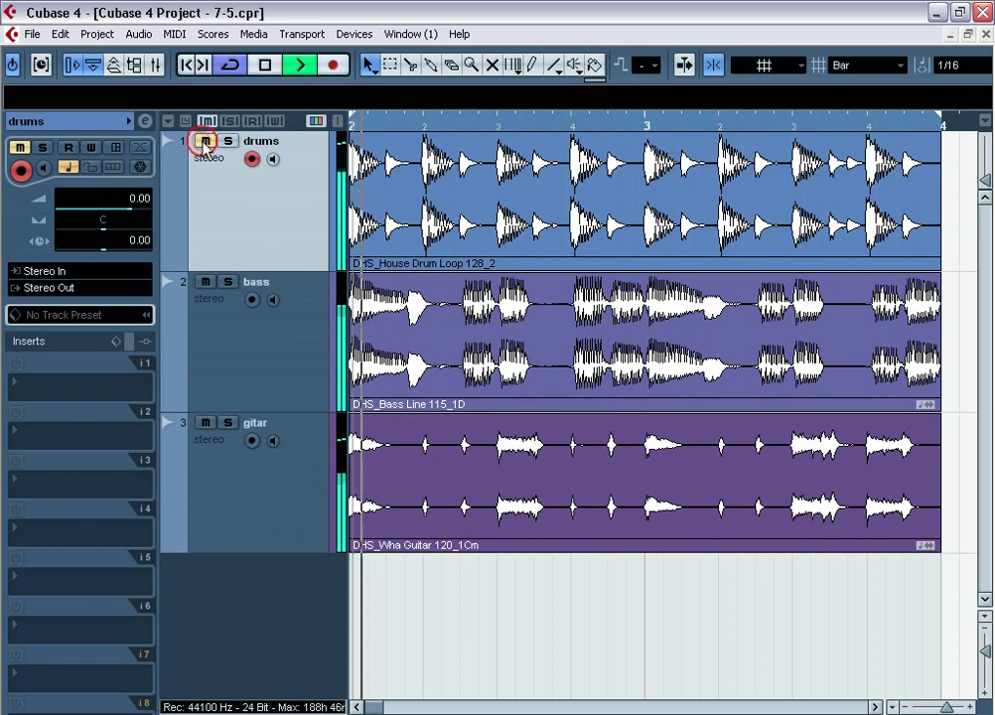
click(284, 488)
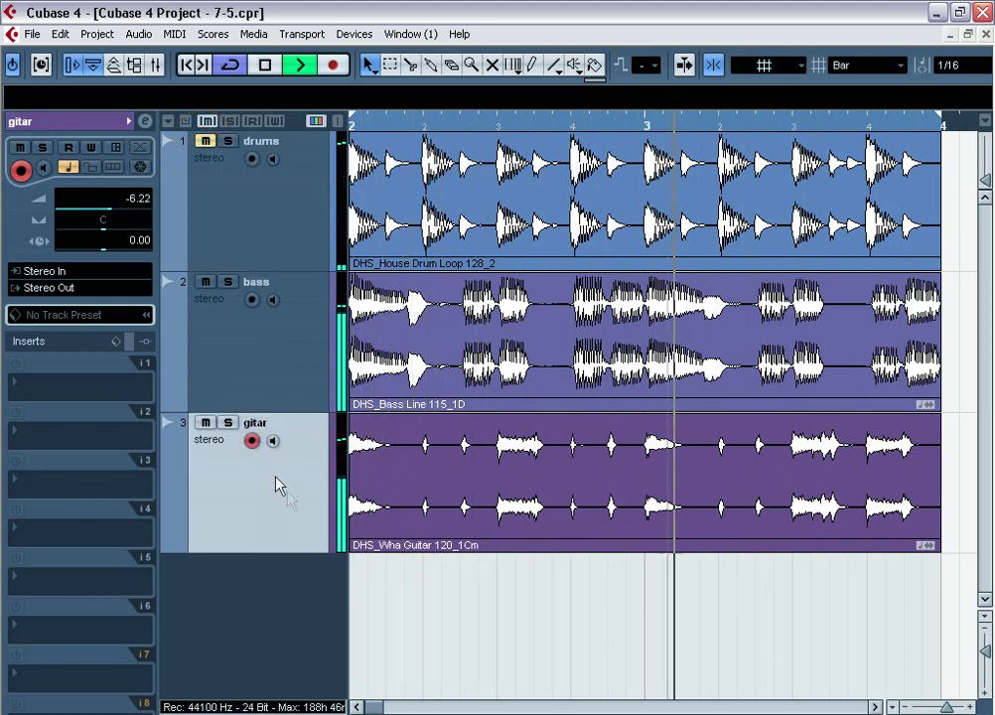
click(39, 478)
Load UAD Cambridge on gitar, cutting lows at 400 Hz and boosting 6.5 dB at 3.62 kHz.
mouse_move(159, 97)
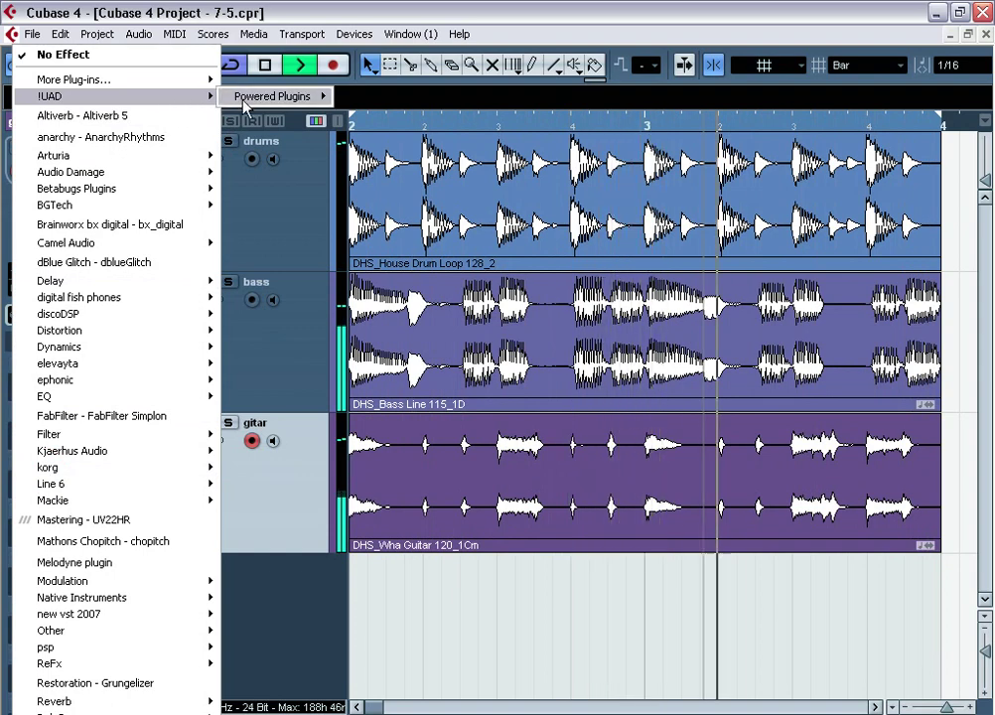
mouse_move(248, 97)
click(387, 116)
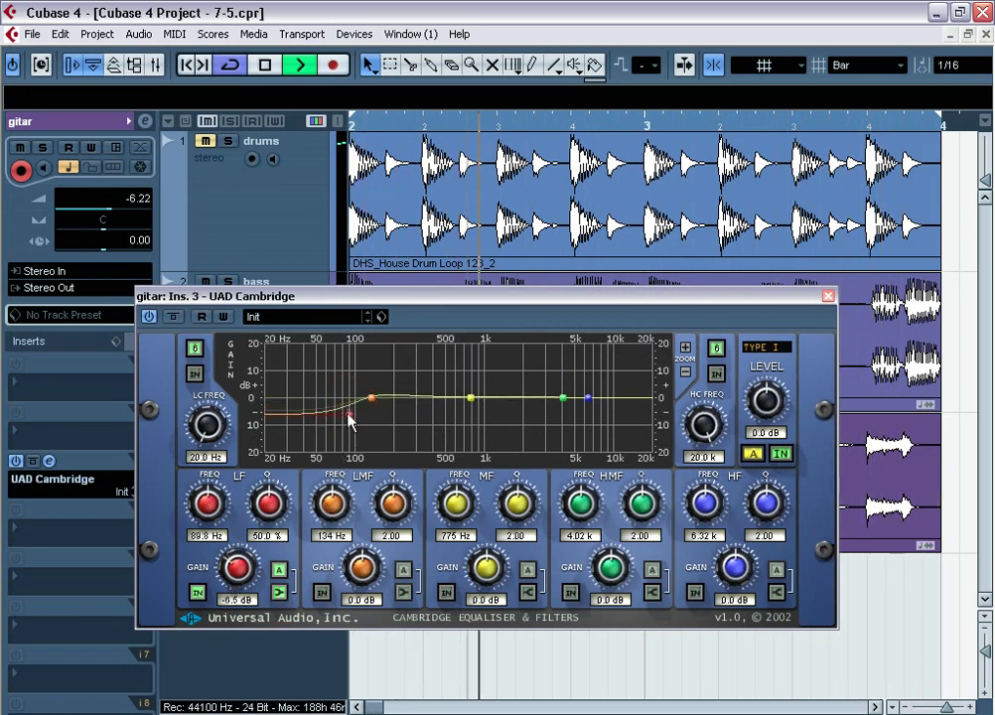
drag(349, 429, 426, 444)
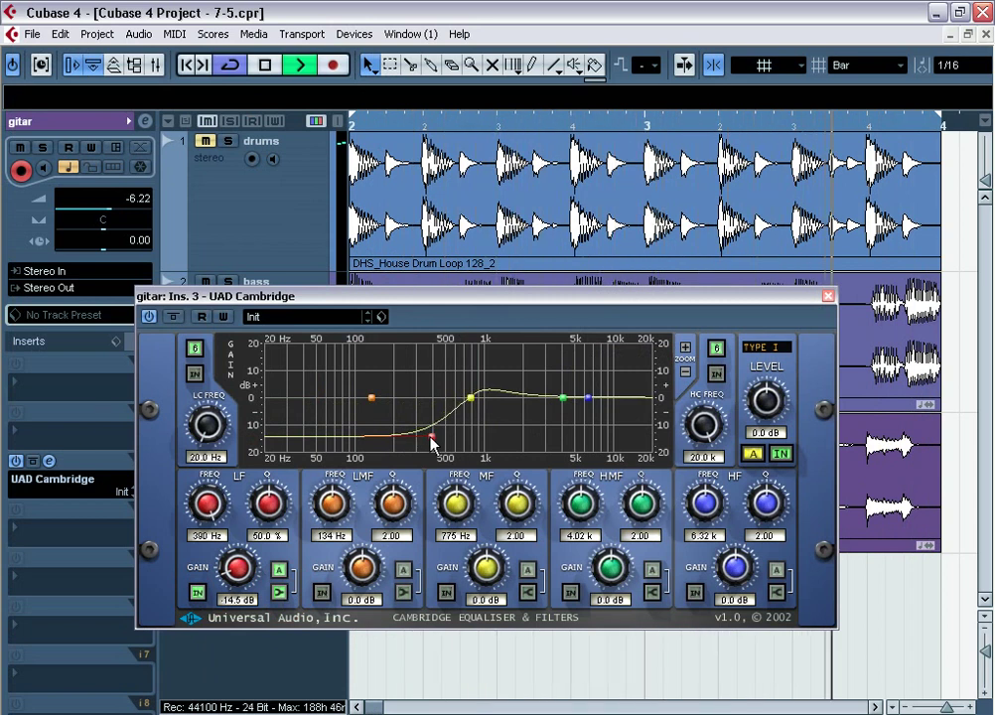
drag(432, 441, 442, 444)
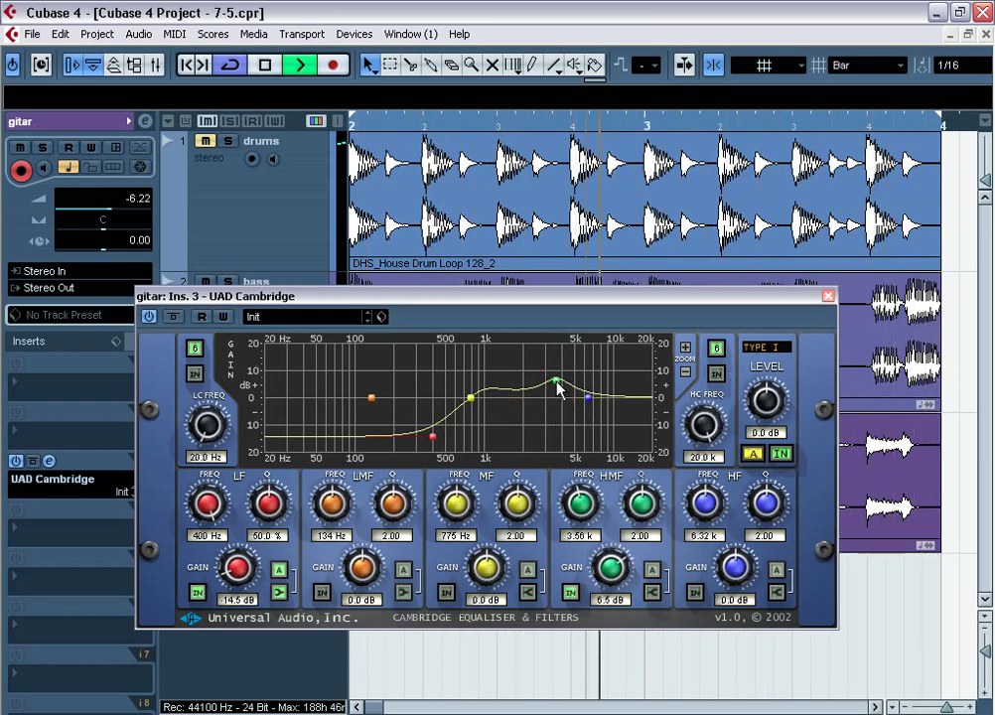
drag(559, 385, 617, 398)
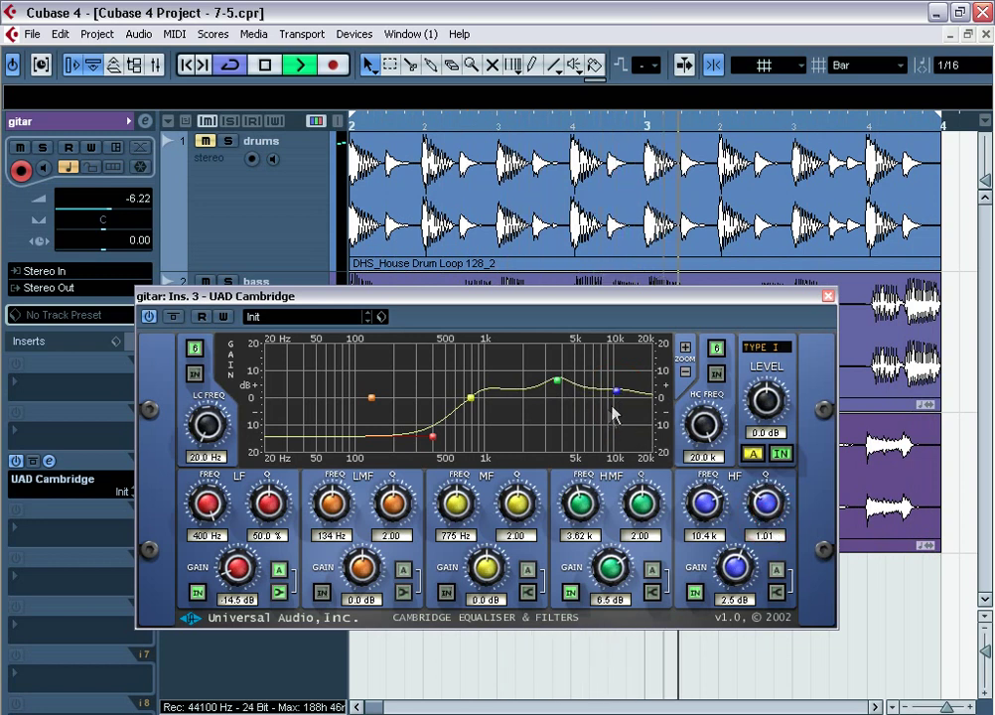
drag(617, 395, 615, 393)
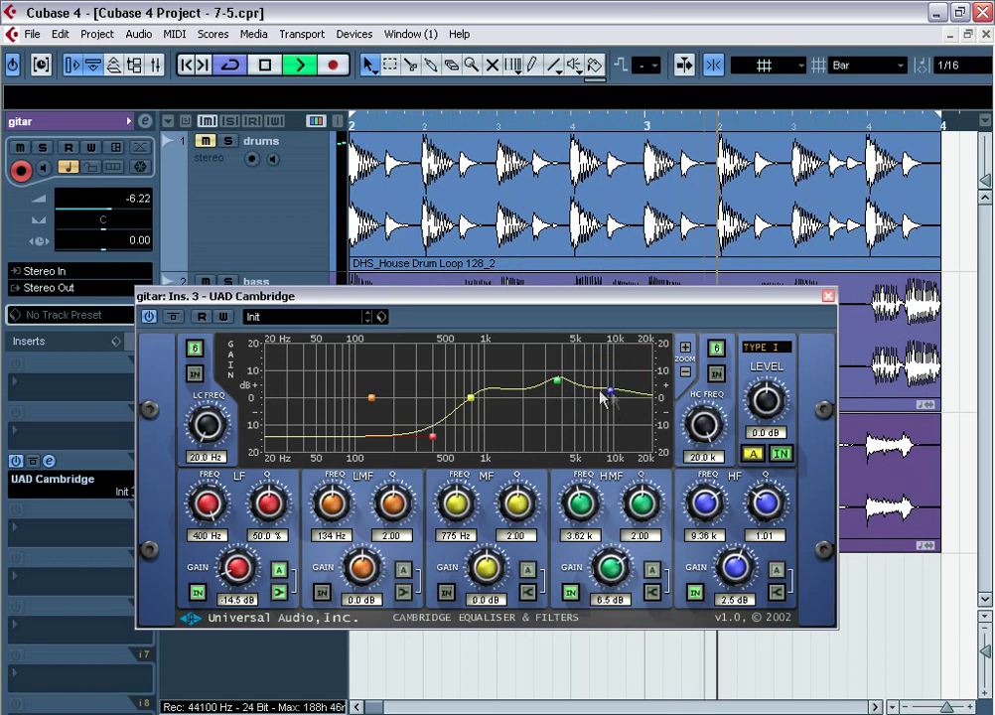
Compare the EQ against bypass, deepen the low cut to 16 dB, and close the window.
click(173, 316)
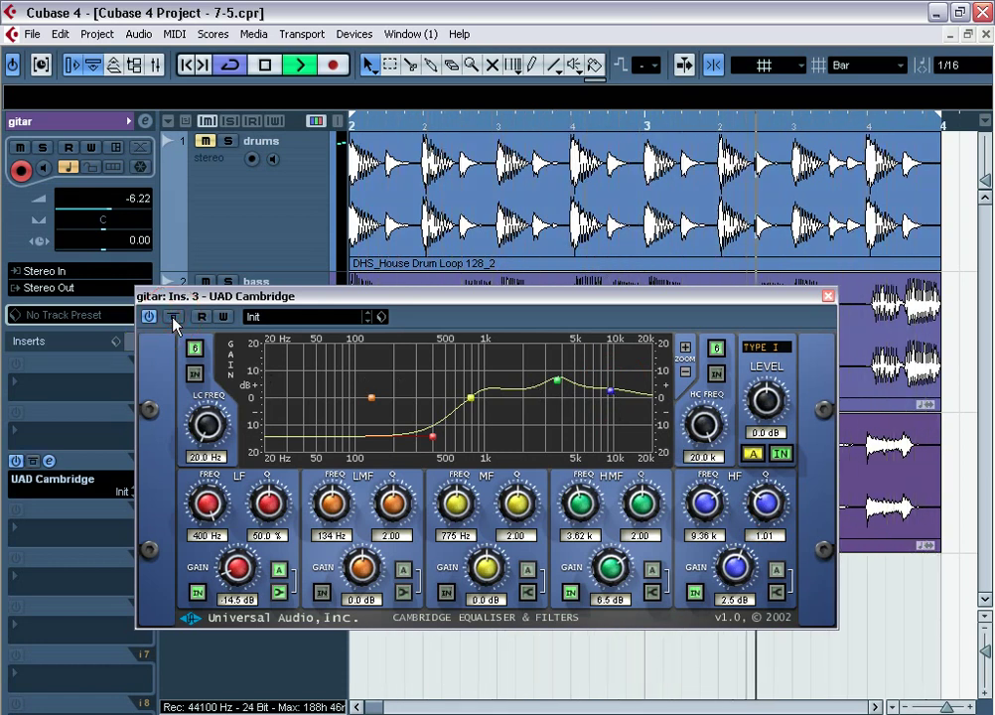
click(173, 318)
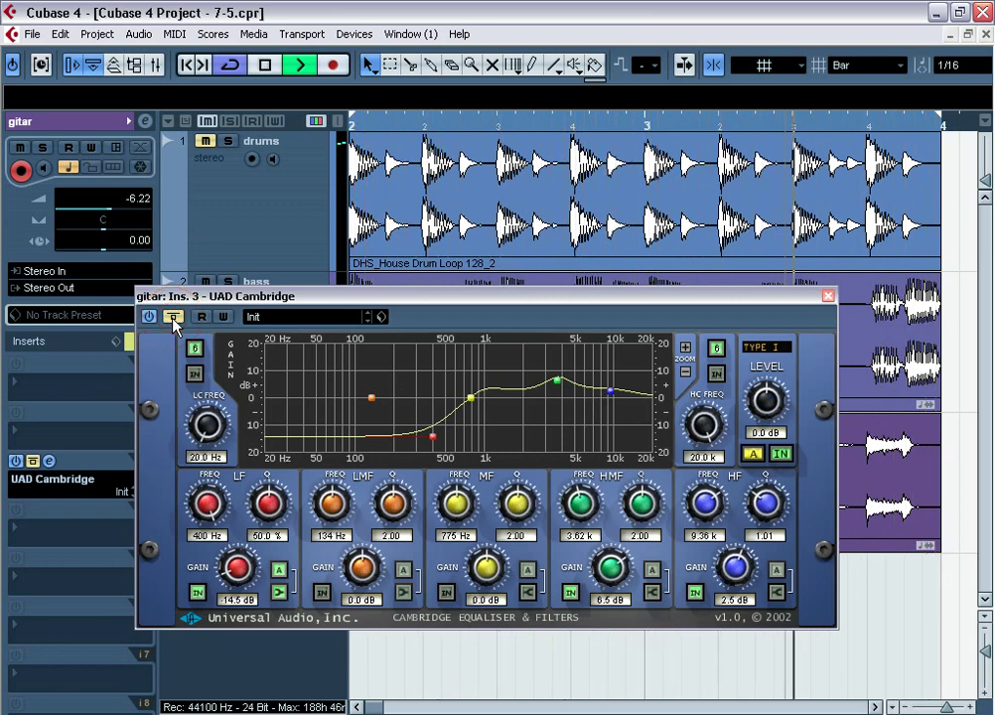
click(172, 317)
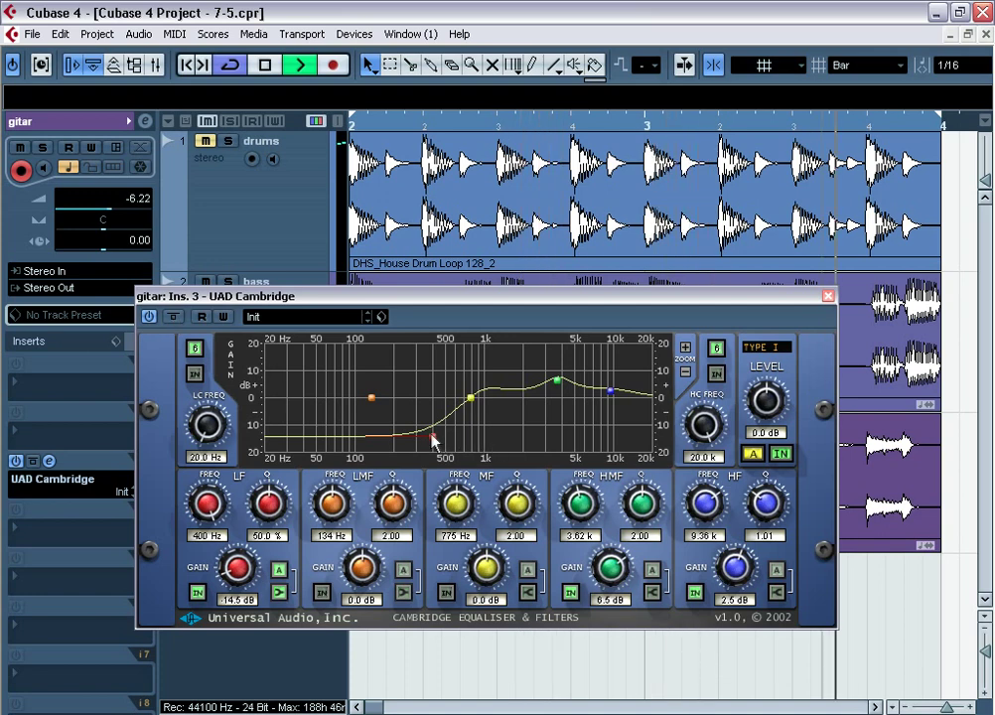
drag(434, 441, 434, 448)
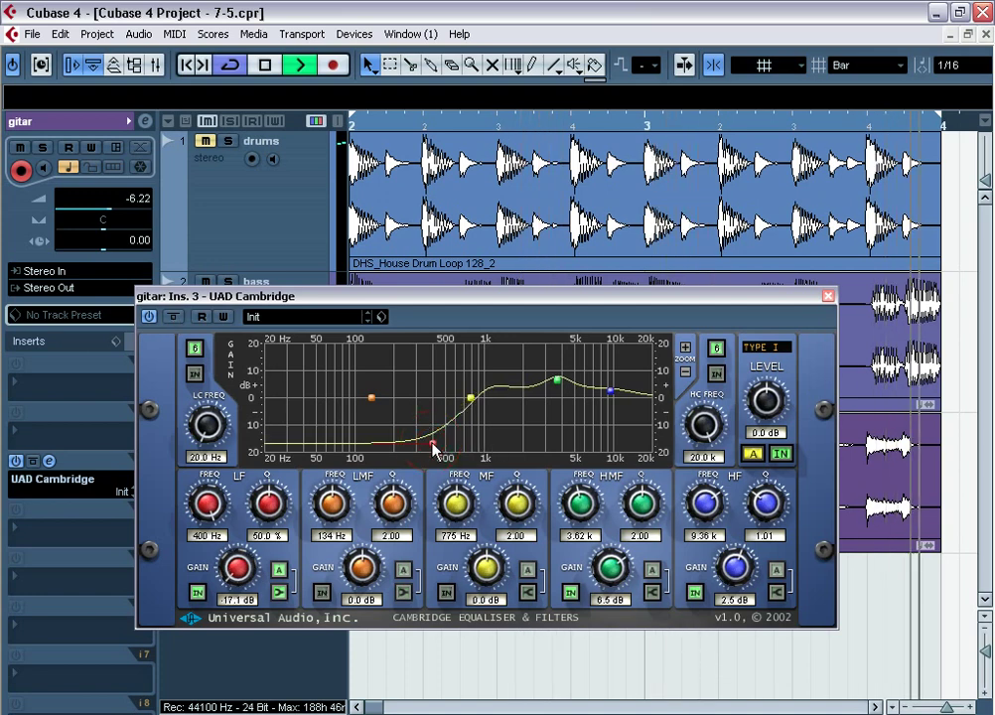
click(828, 295)
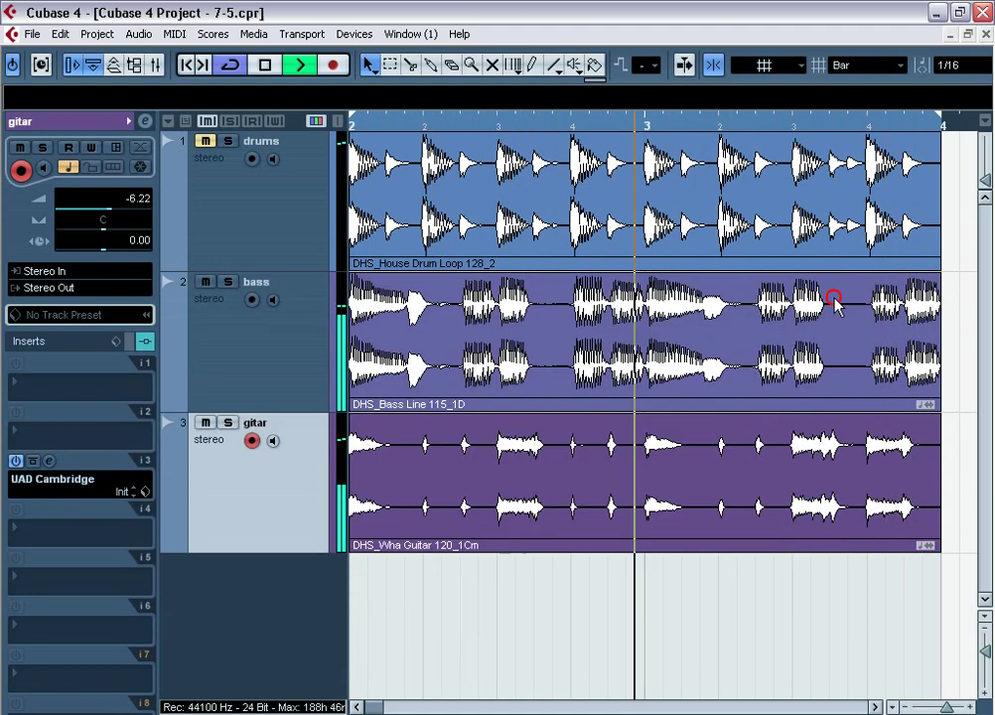
Compare the gitar EQ on and bypassed with gitar soloed, then unsolo it.
click(229, 424)
click(33, 462)
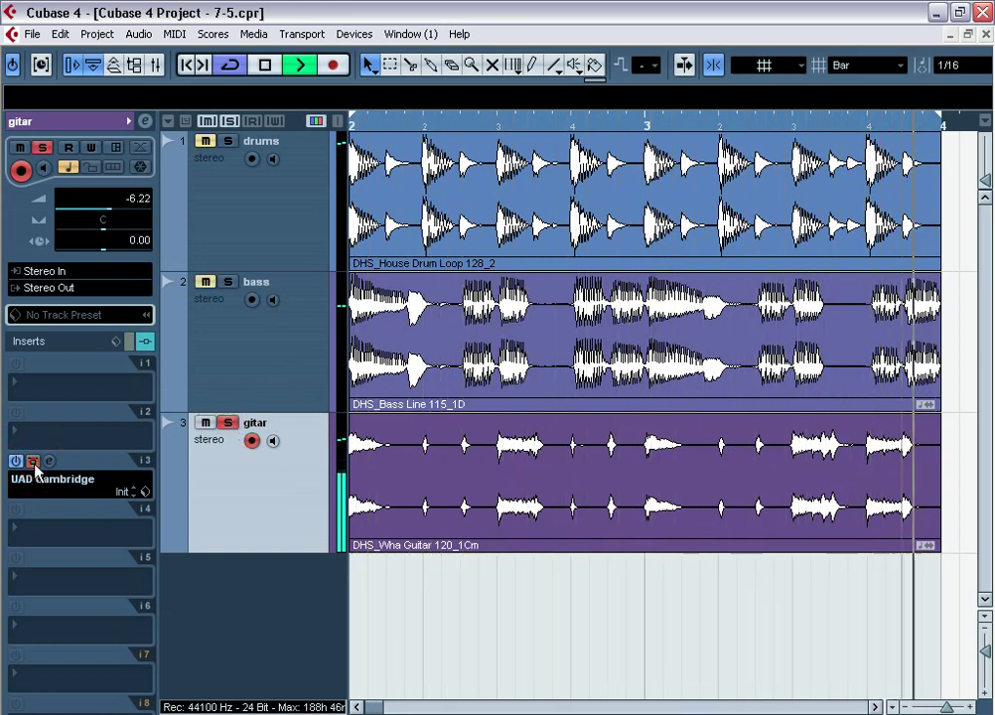
click(33, 462)
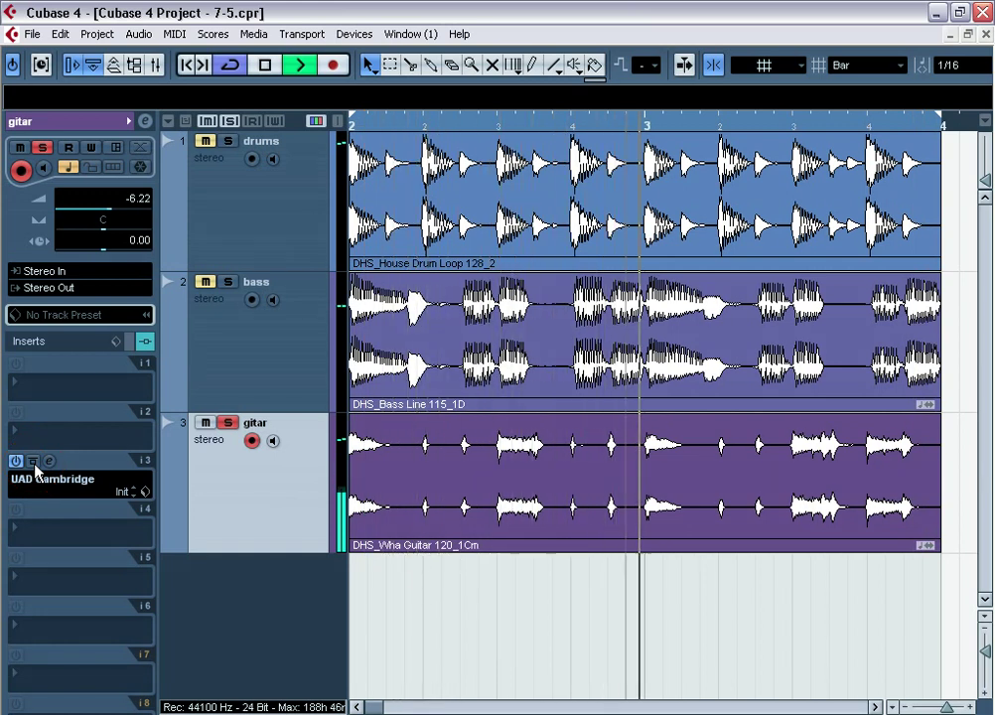
click(32, 461)
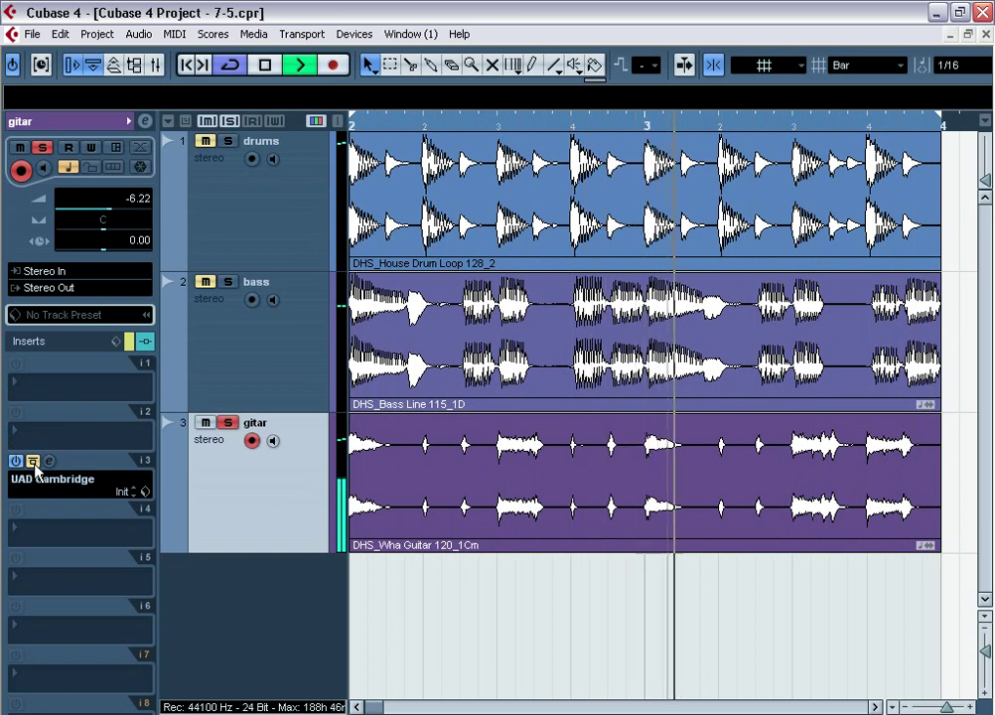
click(33, 461)
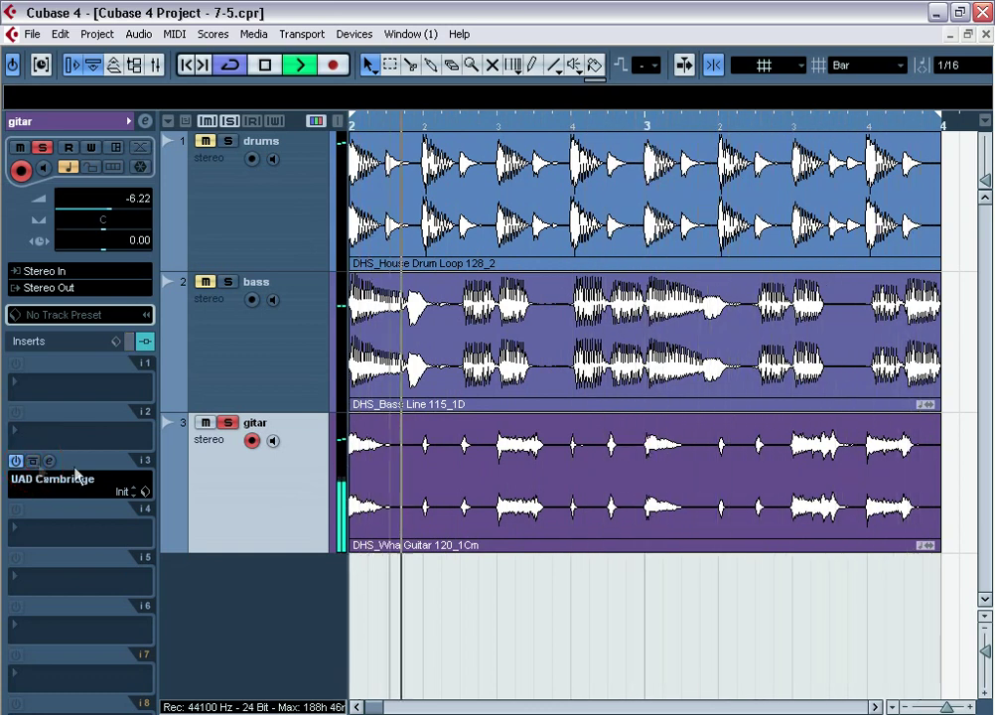
click(228, 423)
Compare the gitar EQ in the full mix and raise gitar's volume to -4.00 dB.
click(206, 141)
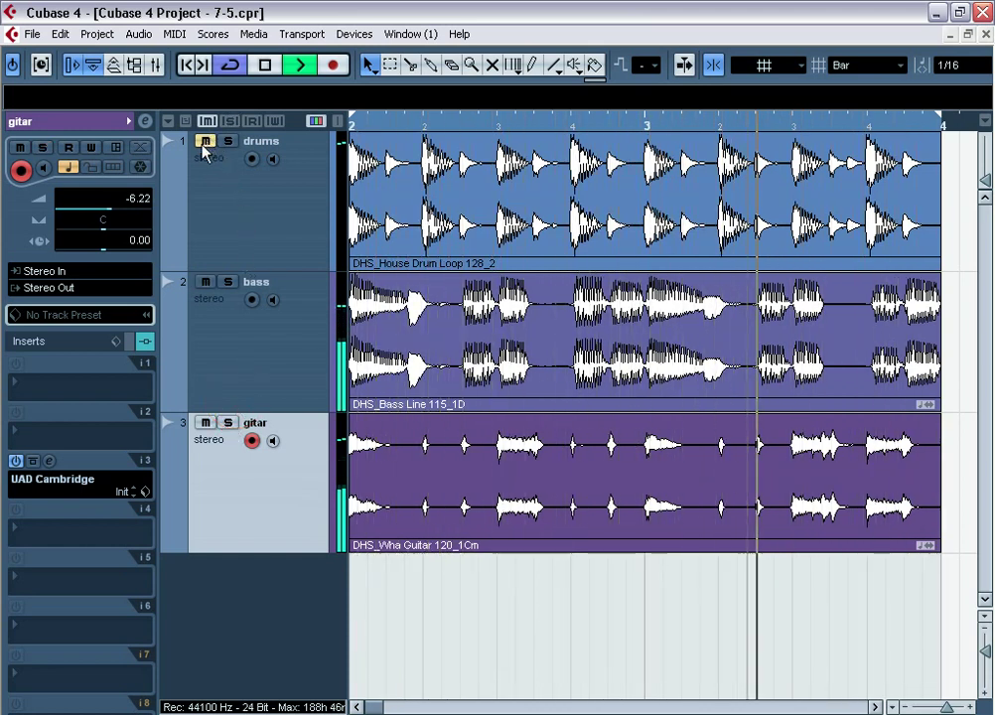
click(33, 460)
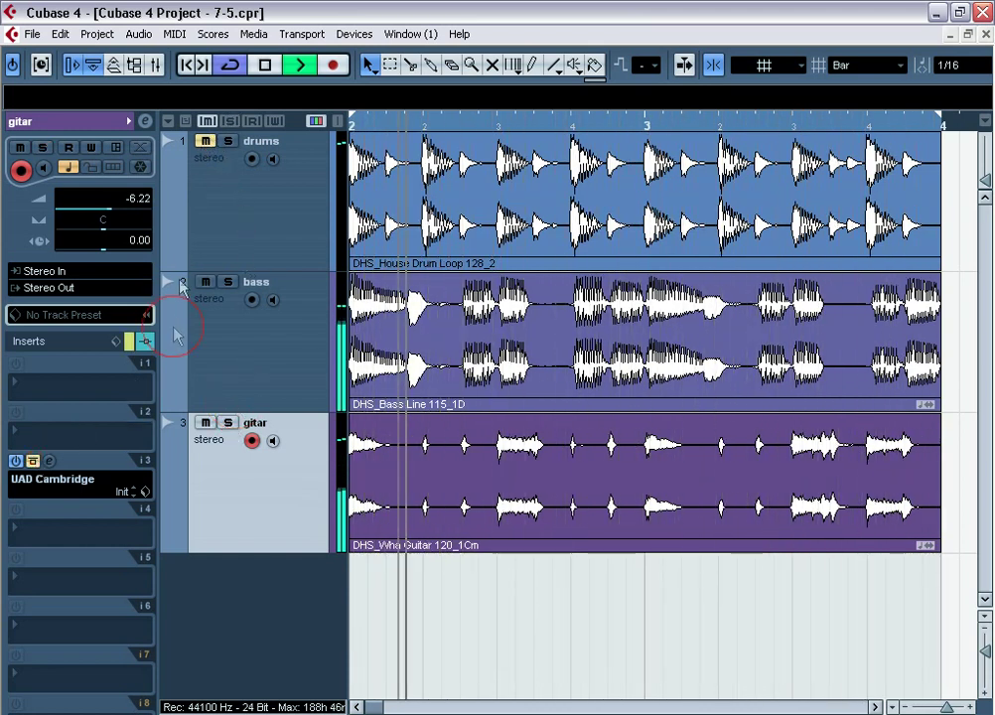
click(206, 143)
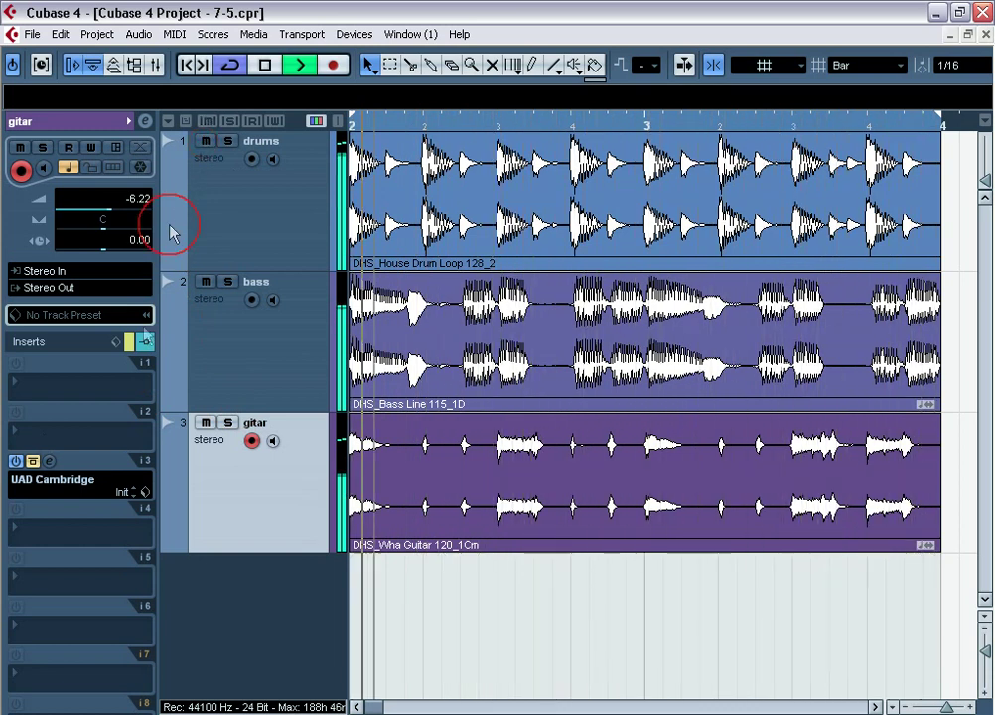
click(33, 461)
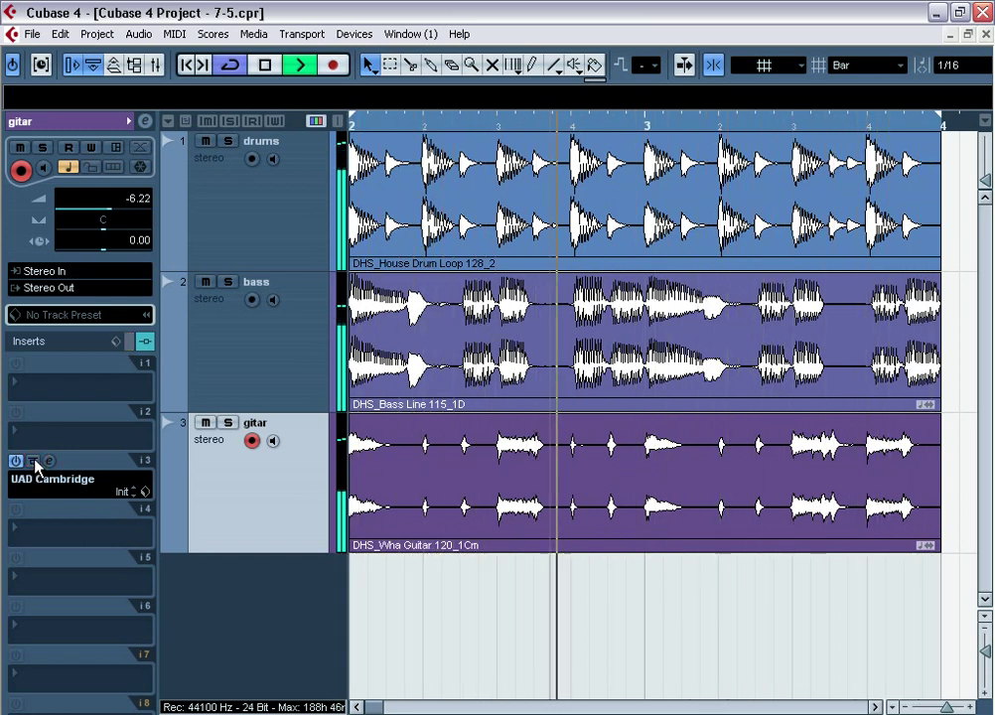
drag(104, 215, 114, 218)
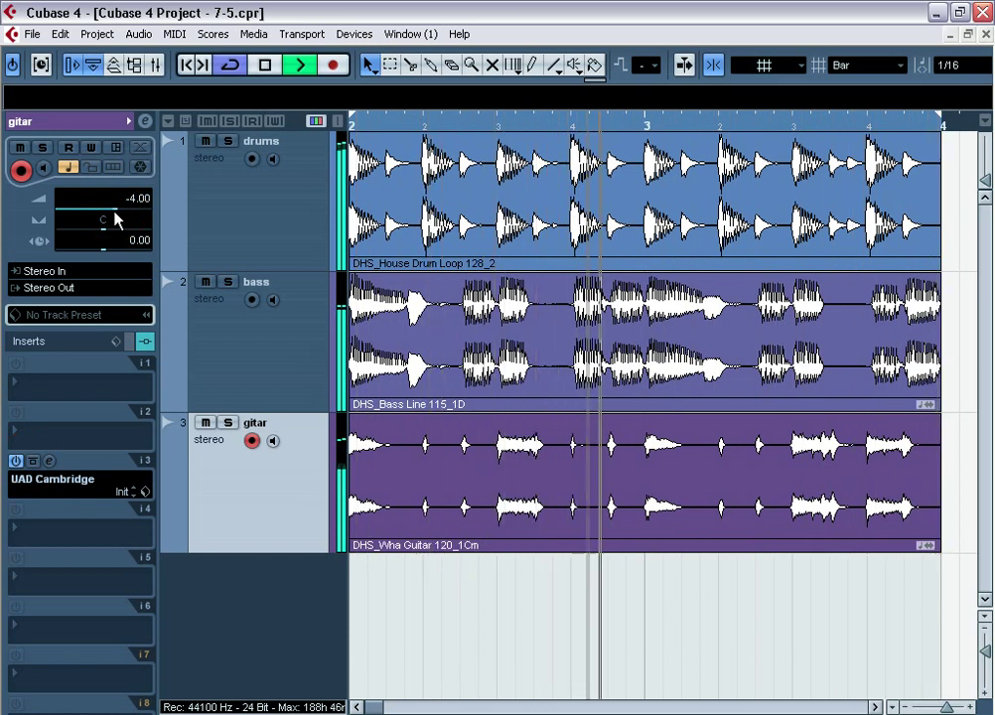
click(33, 462)
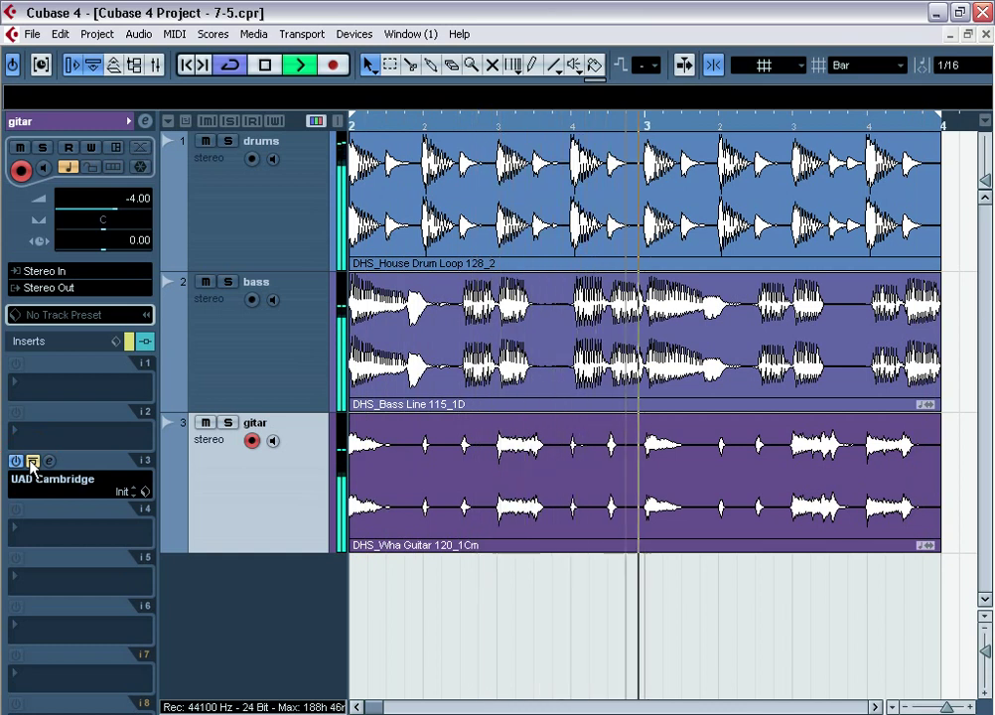
click(33, 462)
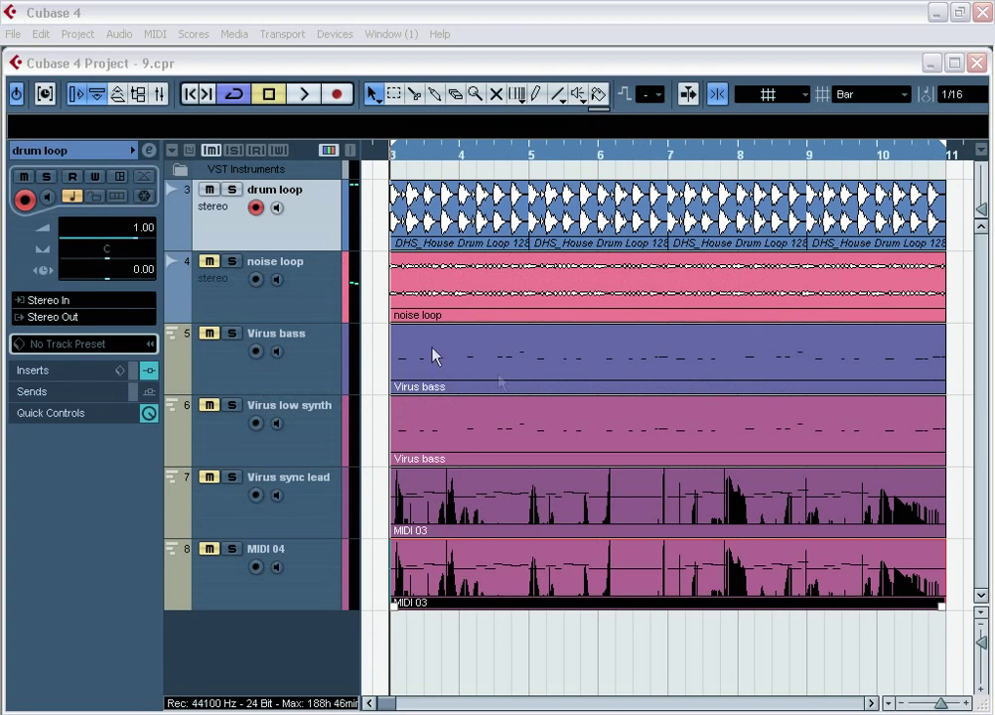
Play project 9, unmute the noise loop and lower its volume to -1.41 dB.
click(304, 96)
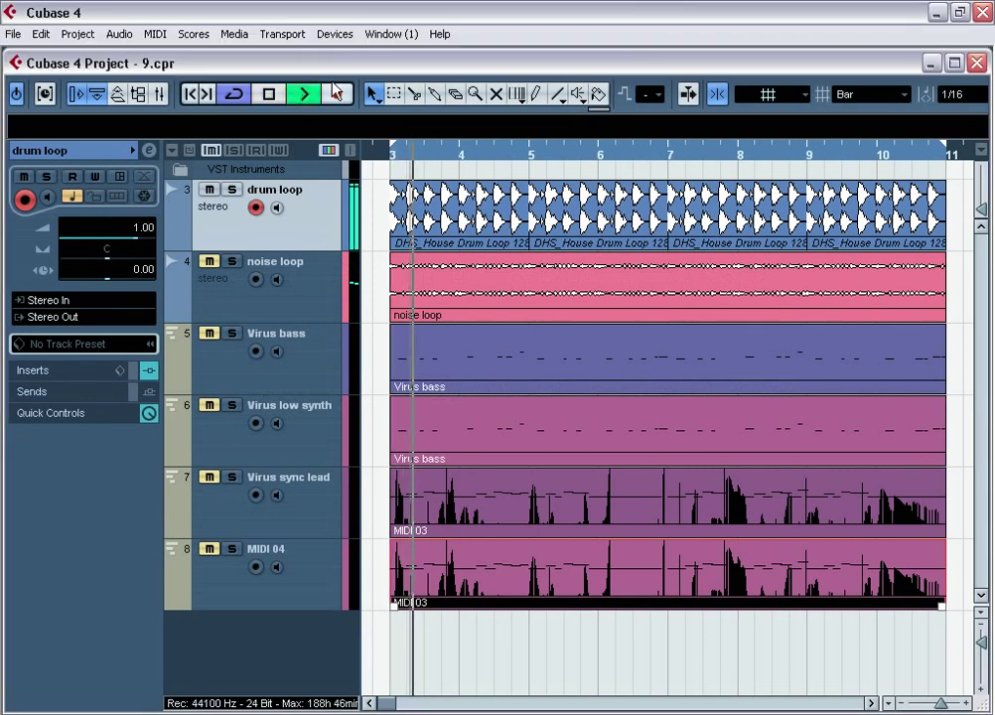
click(210, 262)
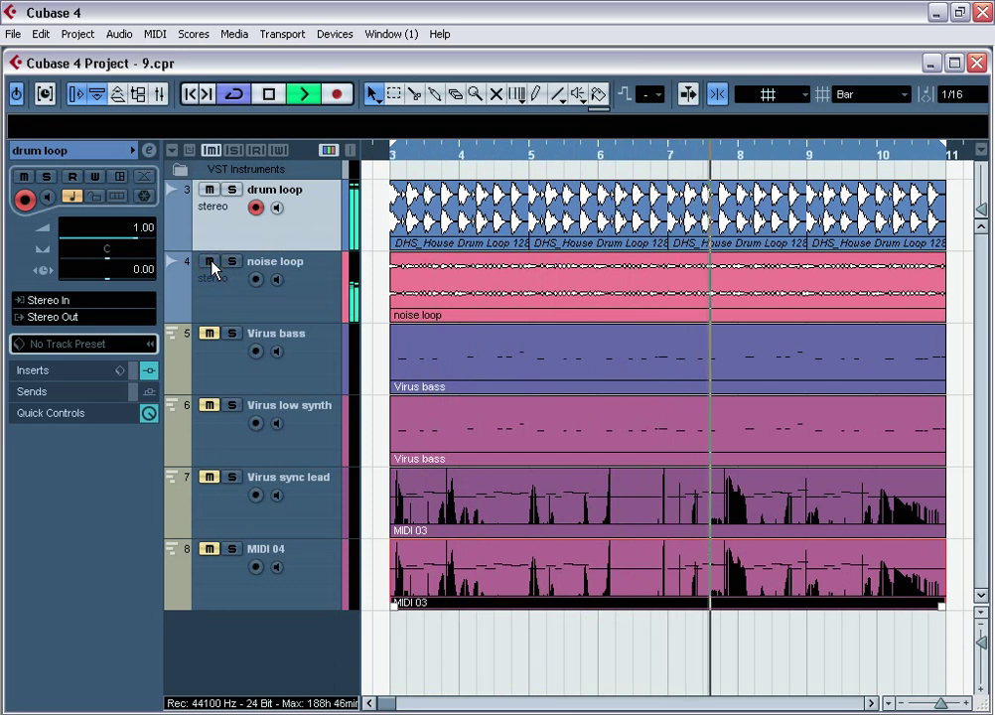
click(217, 282)
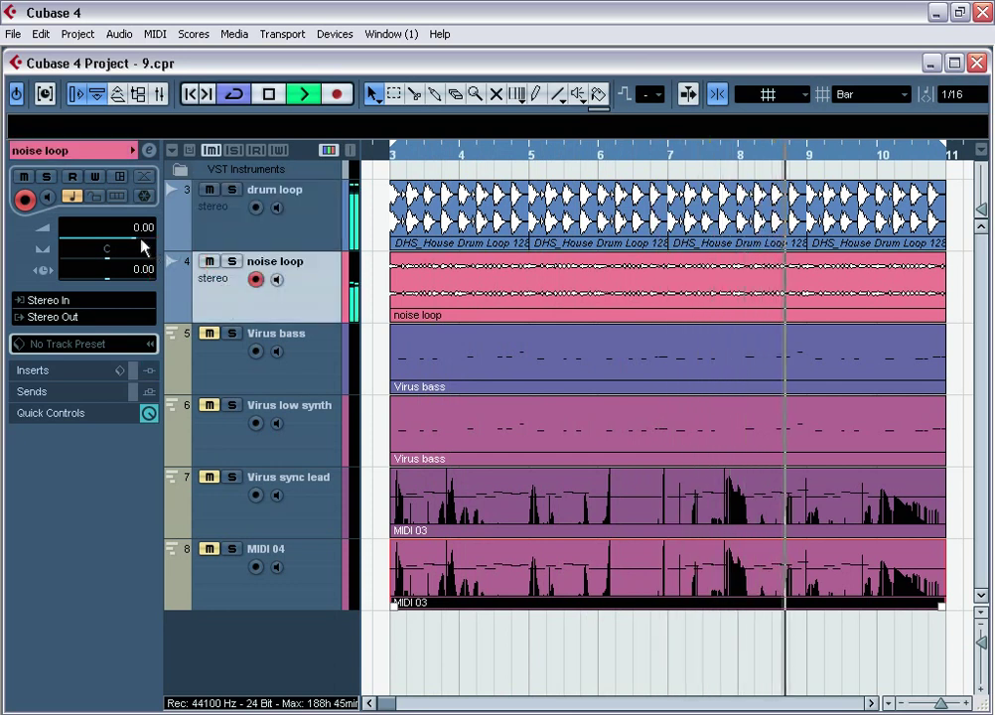
drag(137, 246, 131, 245)
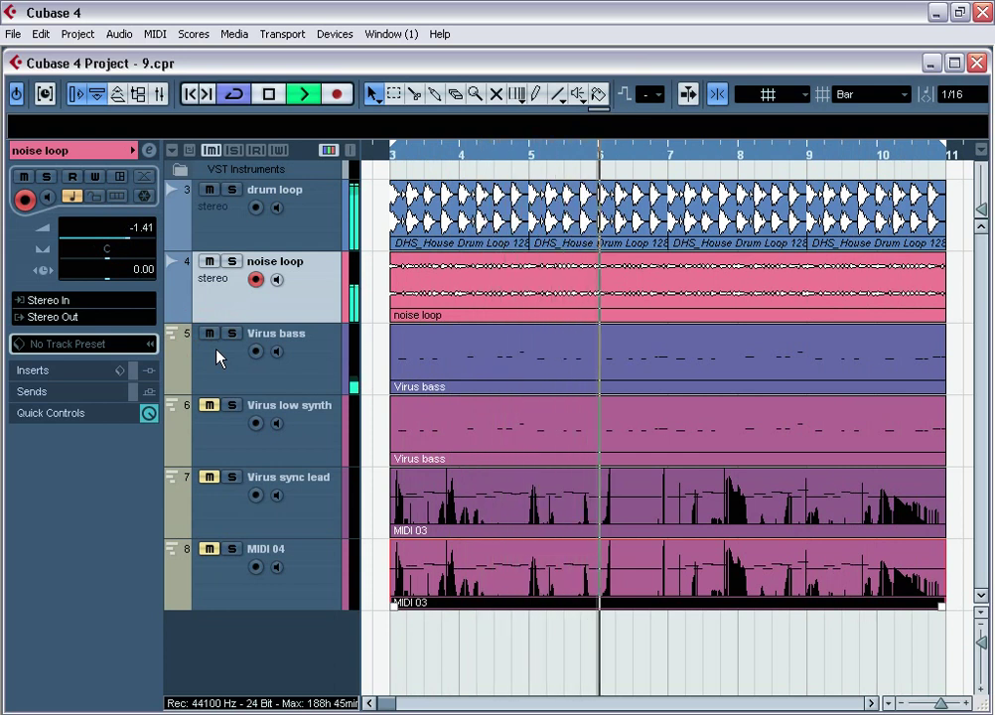
Toggle the Virus low synth mute repeatedly during playback, leaving it unmuted.
click(219, 424)
click(210, 406)
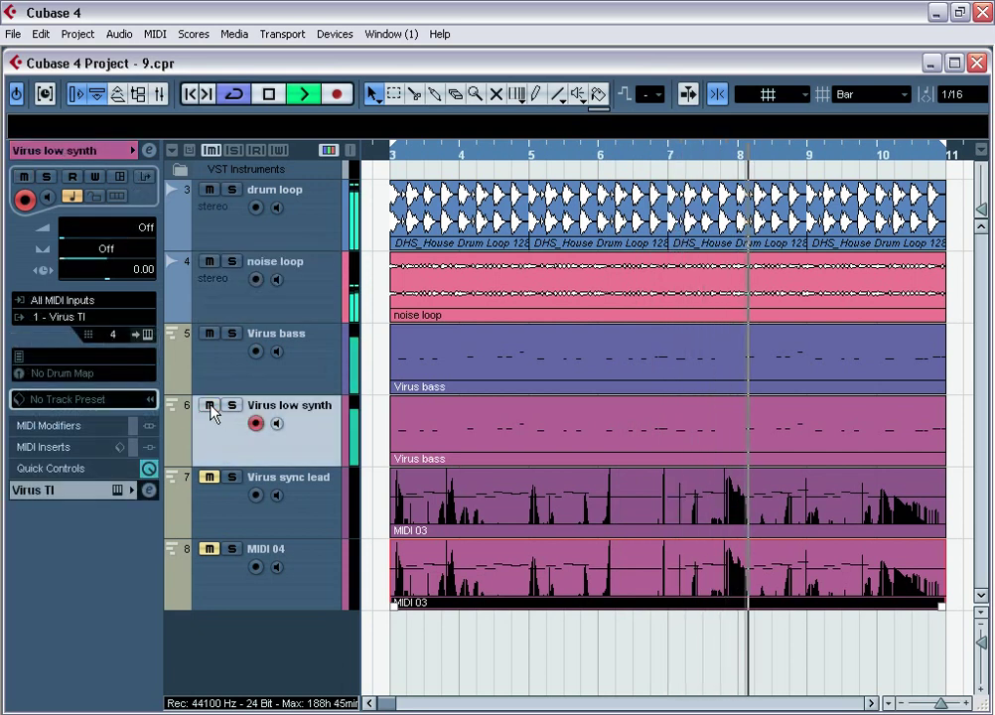
click(209, 406)
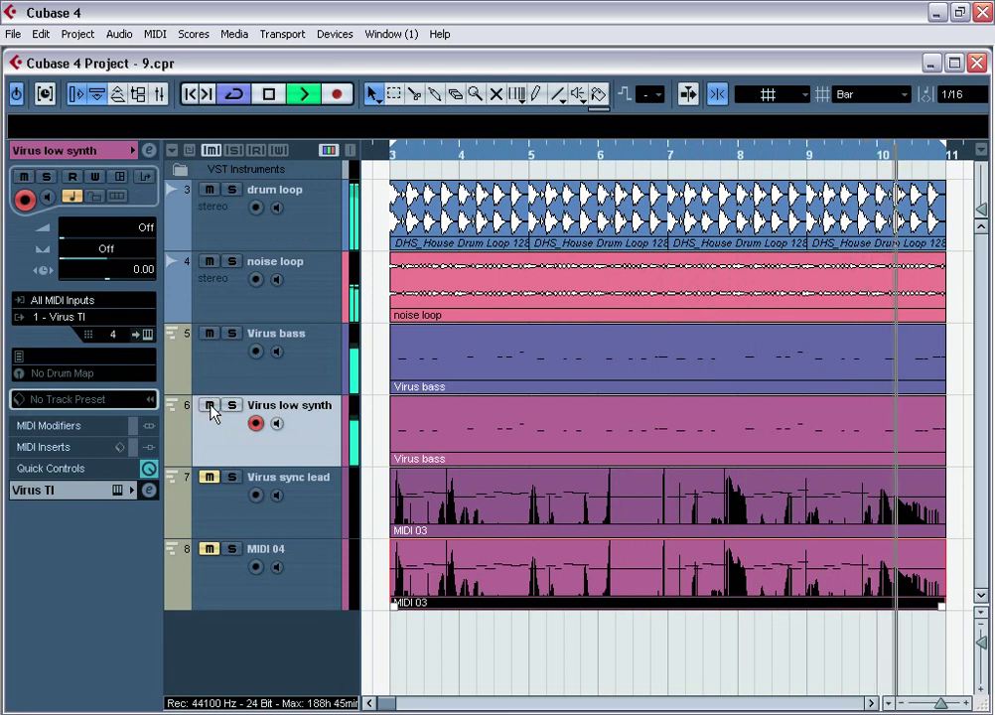
click(209, 407)
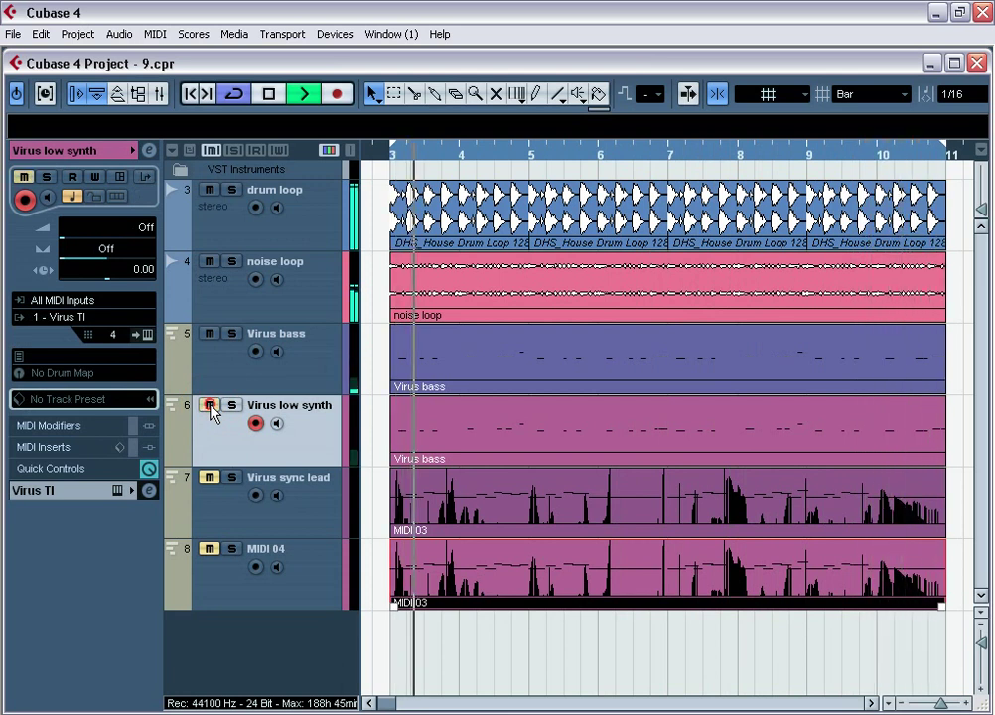
click(210, 406)
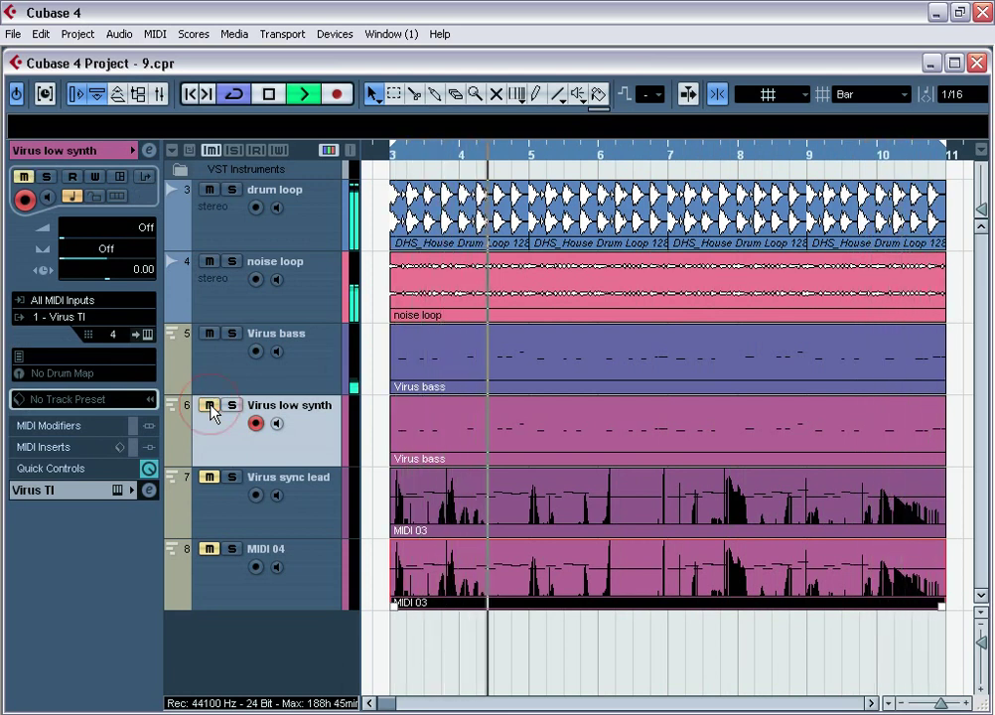
click(210, 406)
click(209, 406)
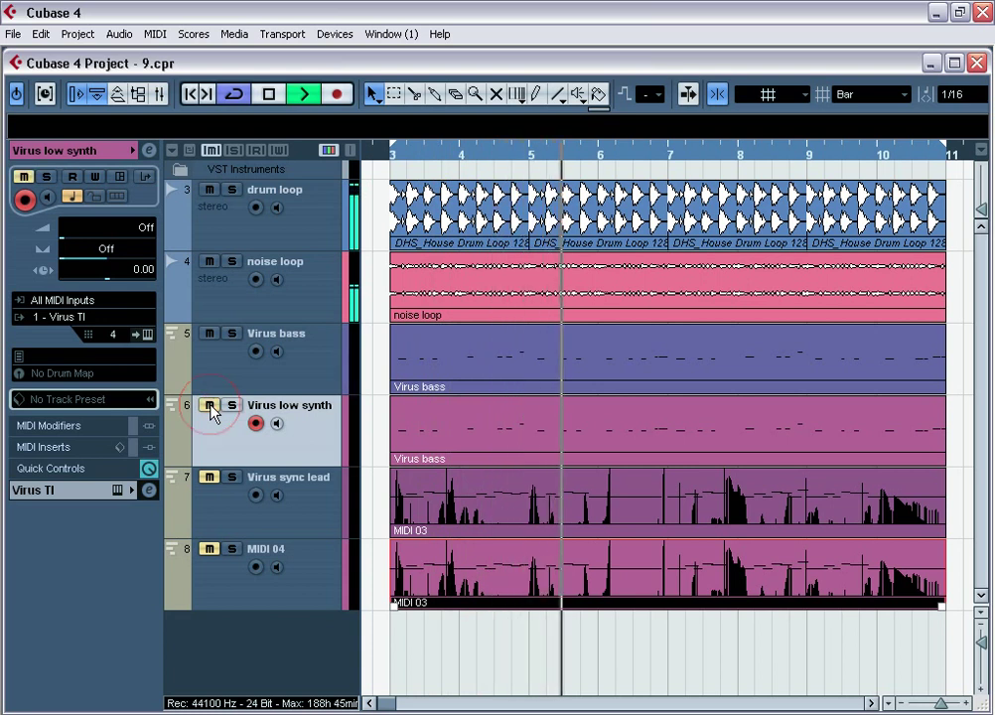
click(209, 406)
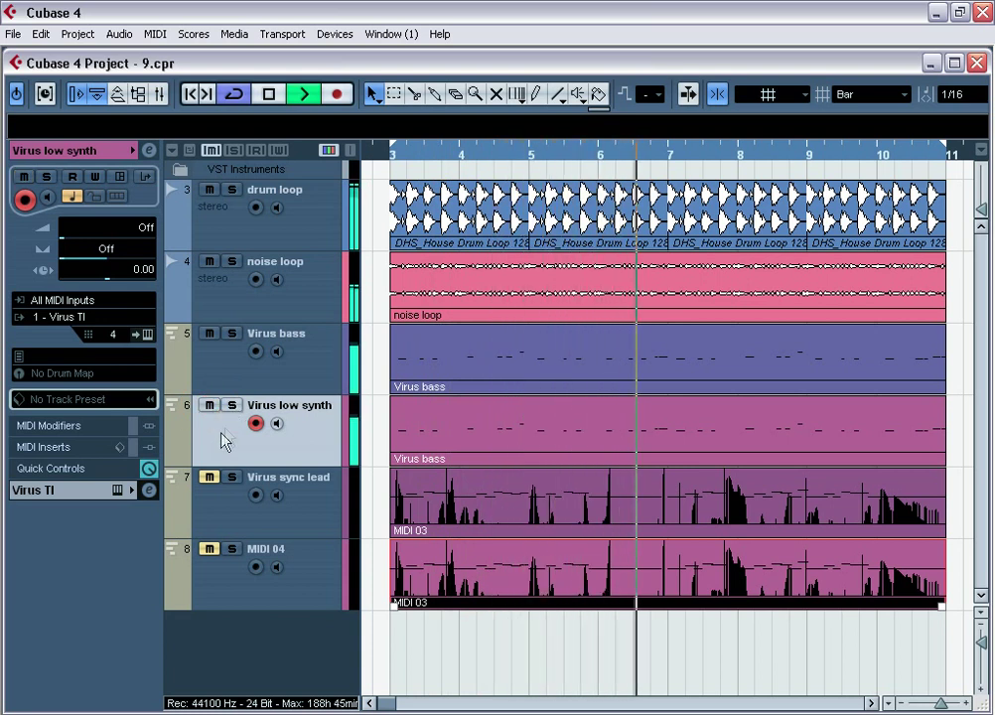
Unmute Virus sync lead and MIDI 04, then bring up the Mixer with F3.
click(213, 477)
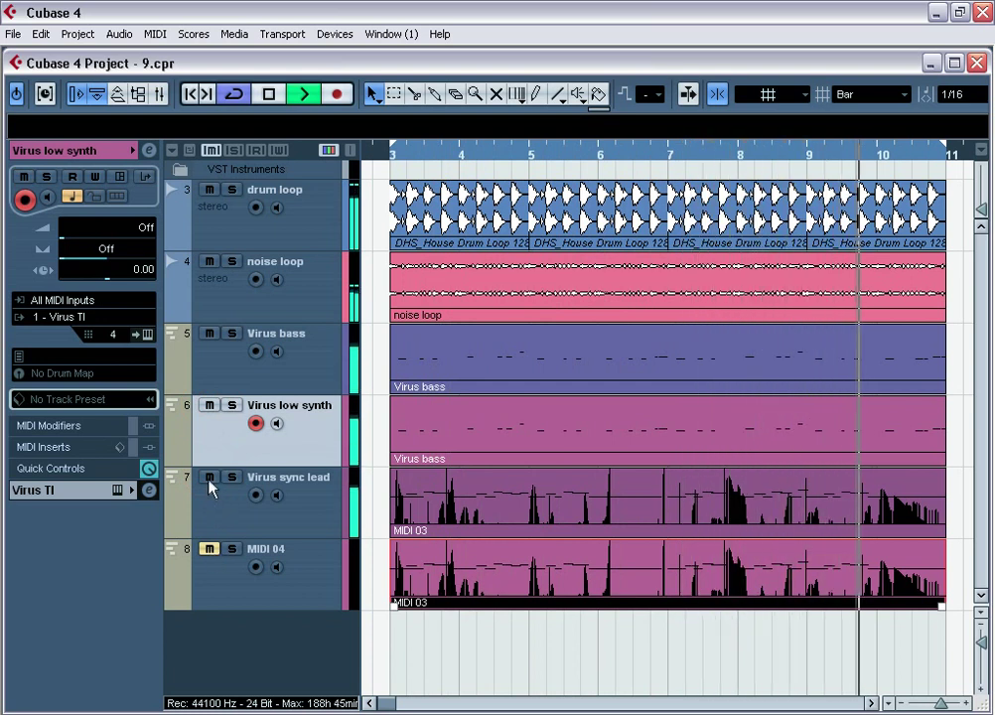
click(209, 478)
click(209, 549)
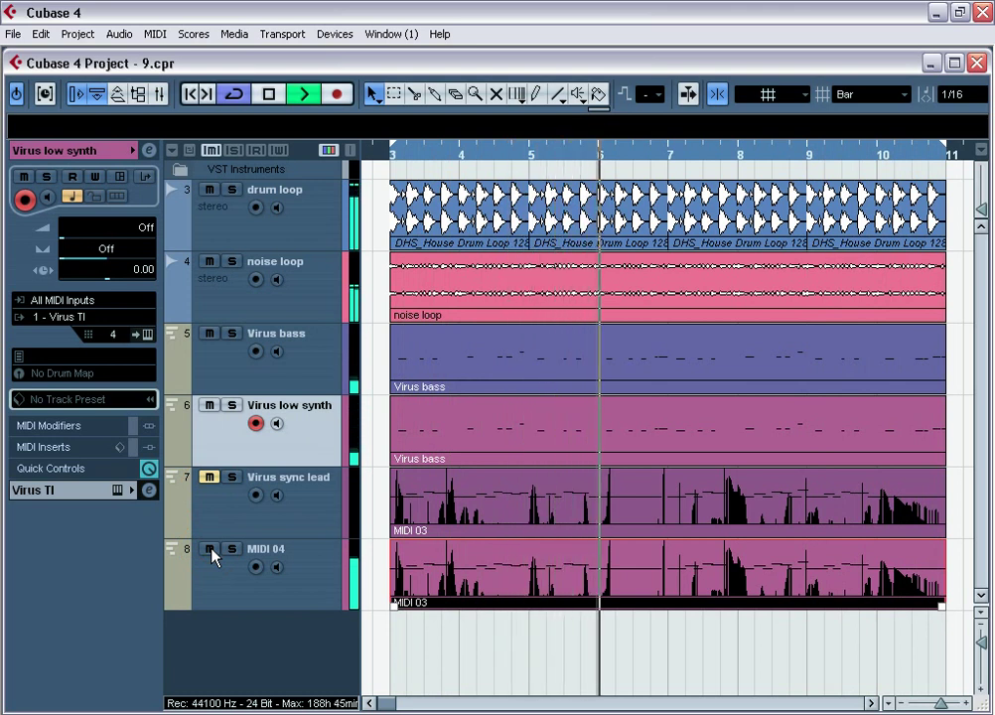
click(209, 477)
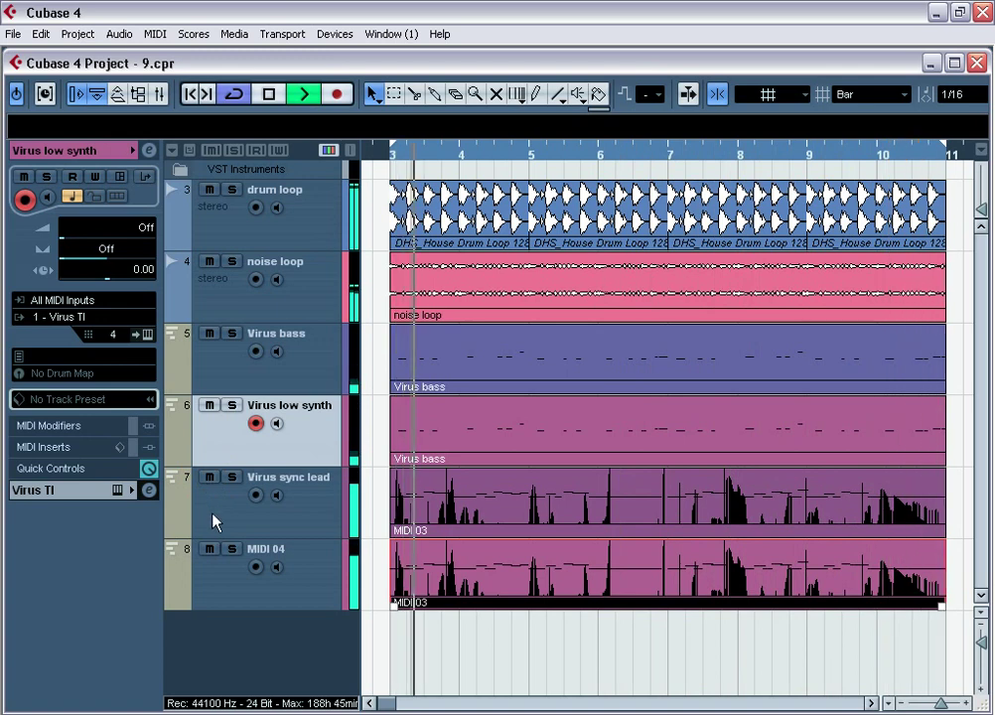
key(F3)
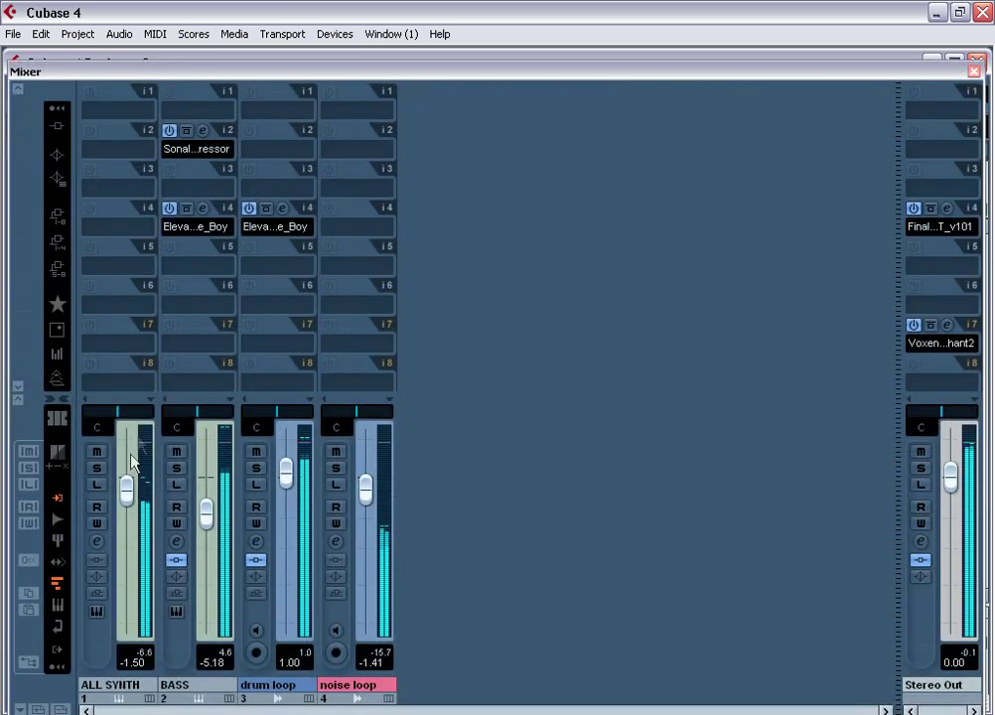
Solo ALL SYNTH and insert a UAD Cambridge with an Elliptic 6 low cut at 150 Hz.
click(98, 467)
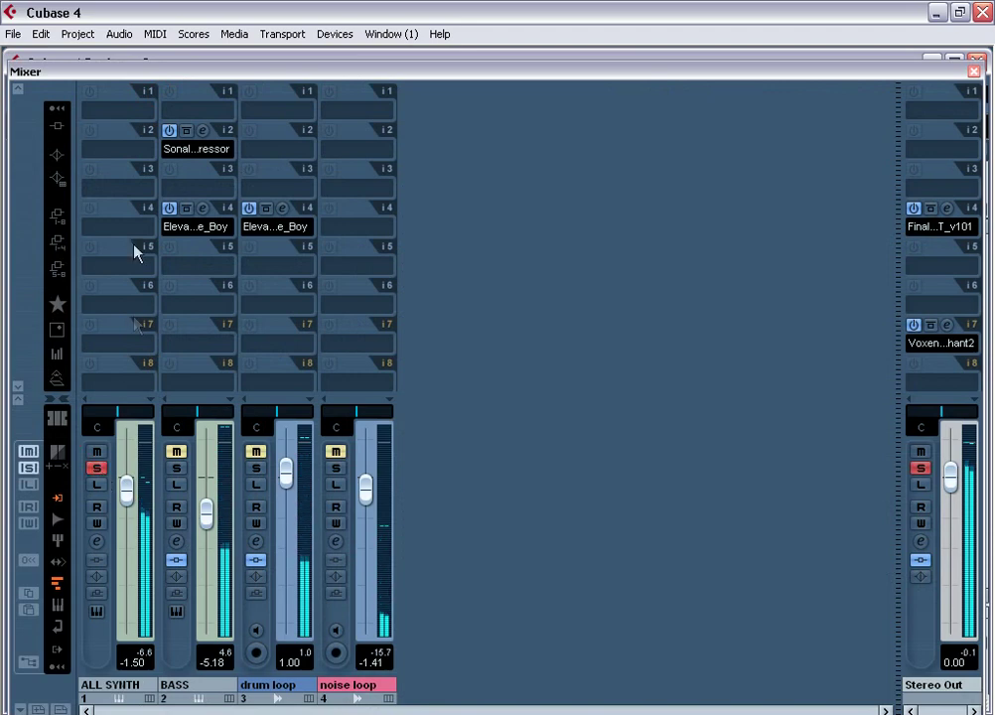
click(106, 191)
mouse_move(197, 107)
mouse_move(348, 96)
click(457, 119)
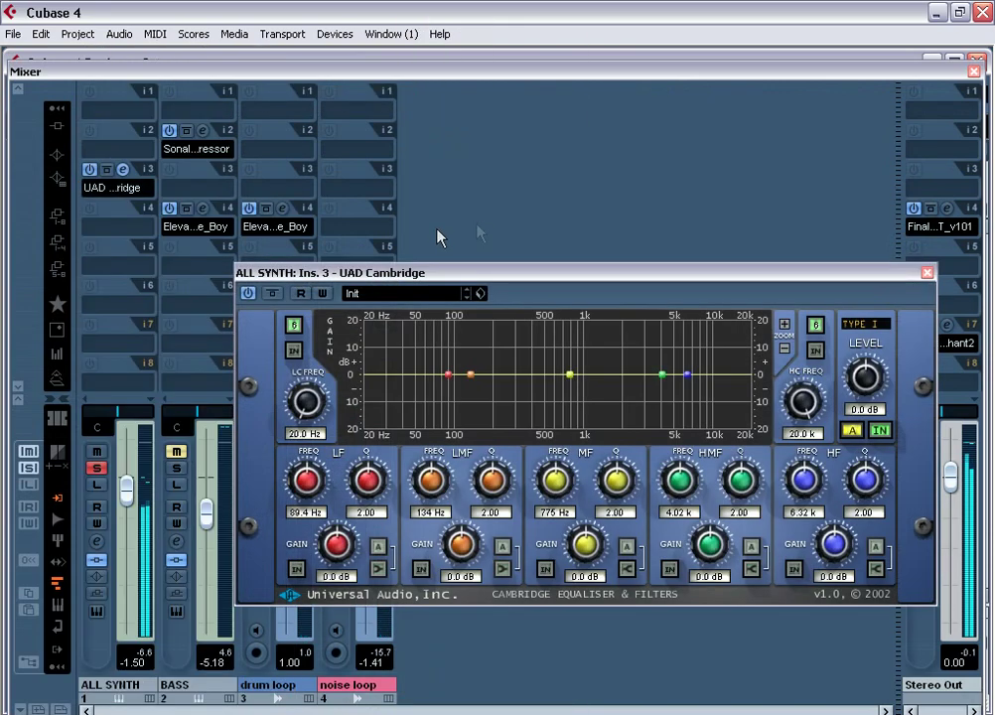
click(294, 326)
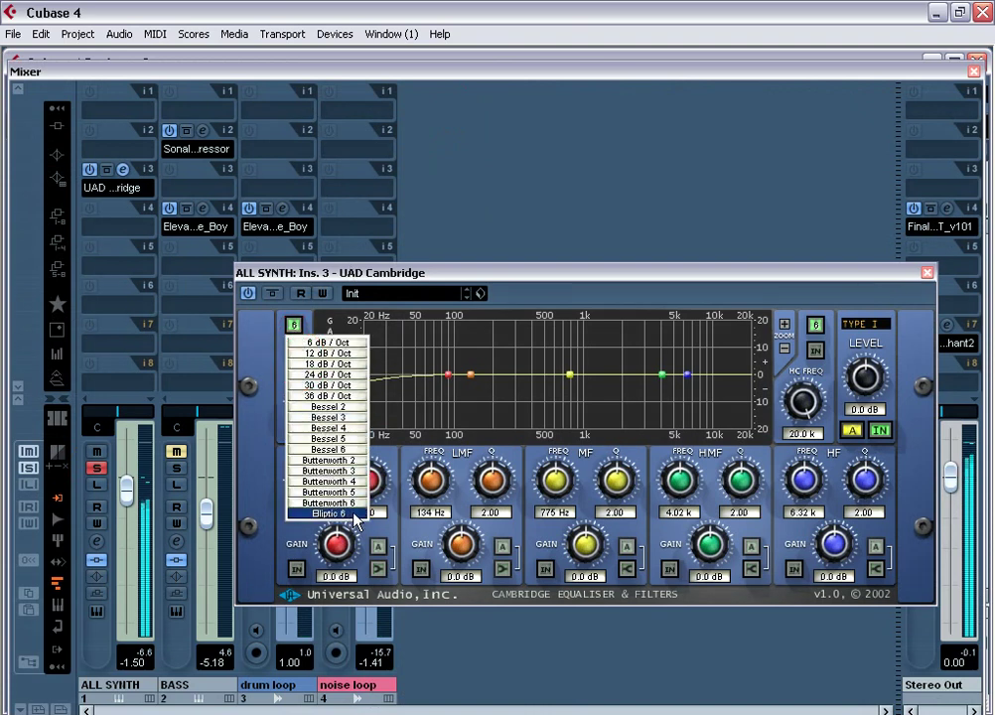
click(355, 515)
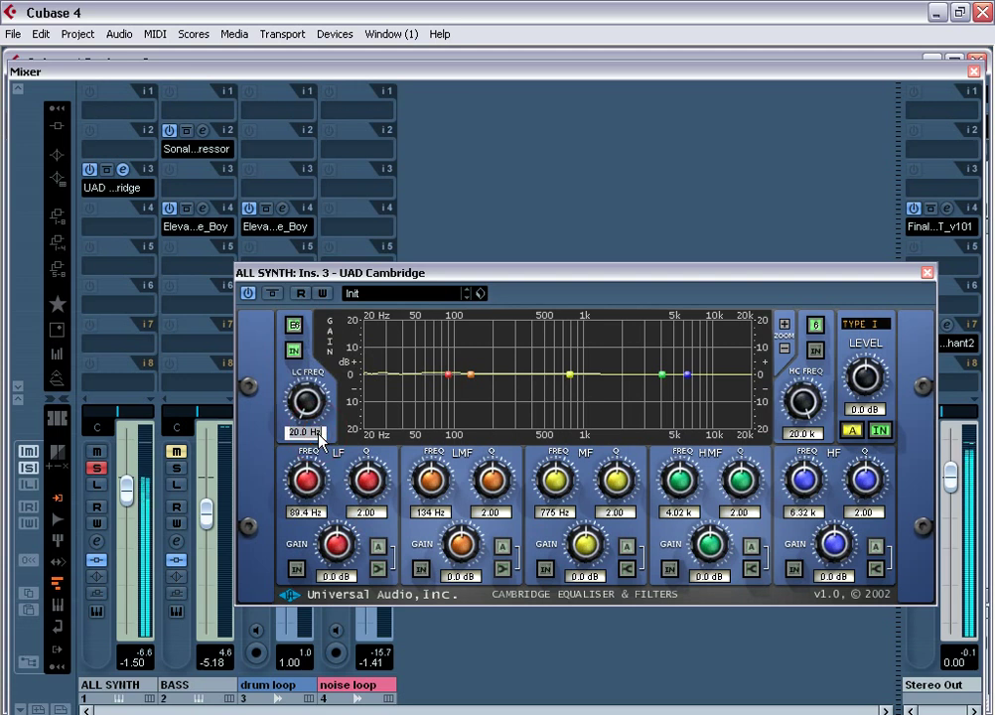
click(294, 351)
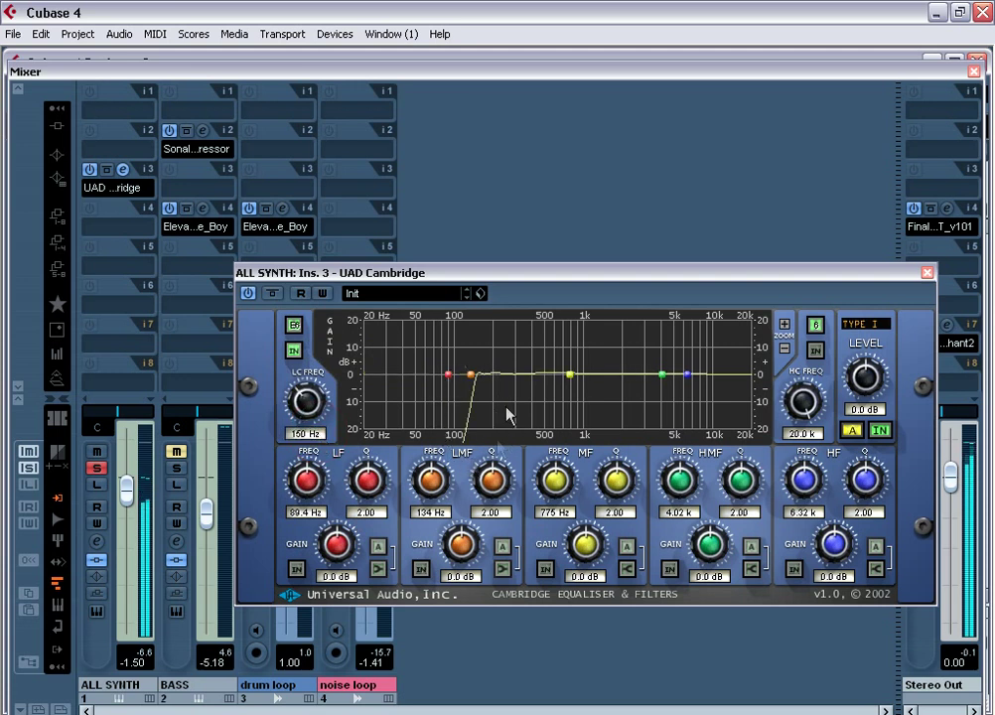
Compare the Cambridge EQ against bypass, leave it bypassed, and close its editor.
click(277, 295)
click(273, 293)
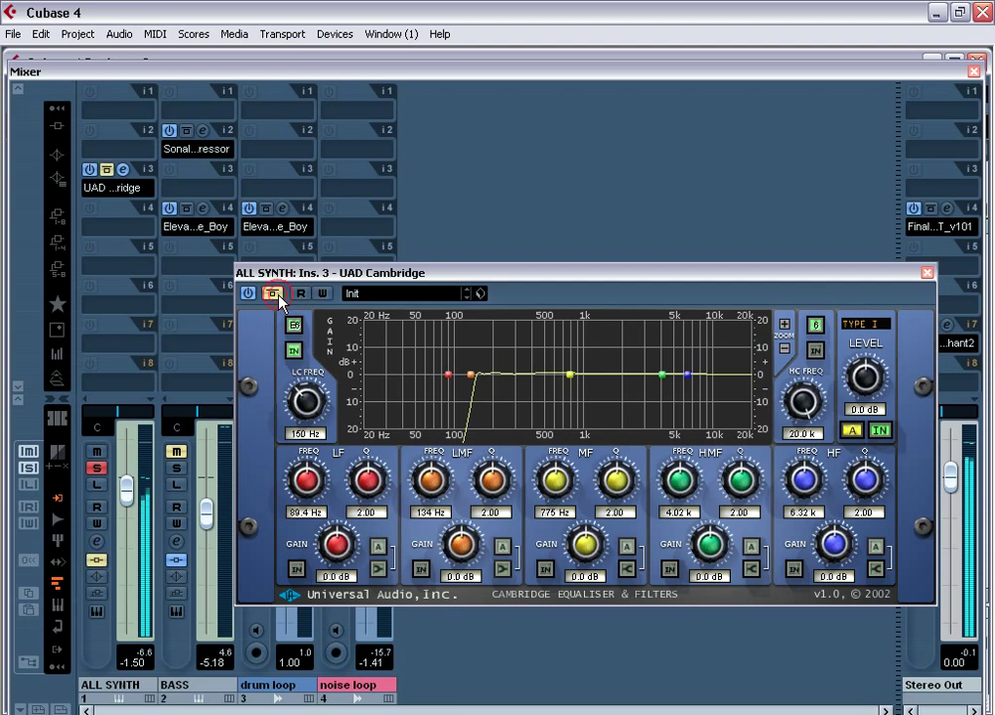
click(927, 272)
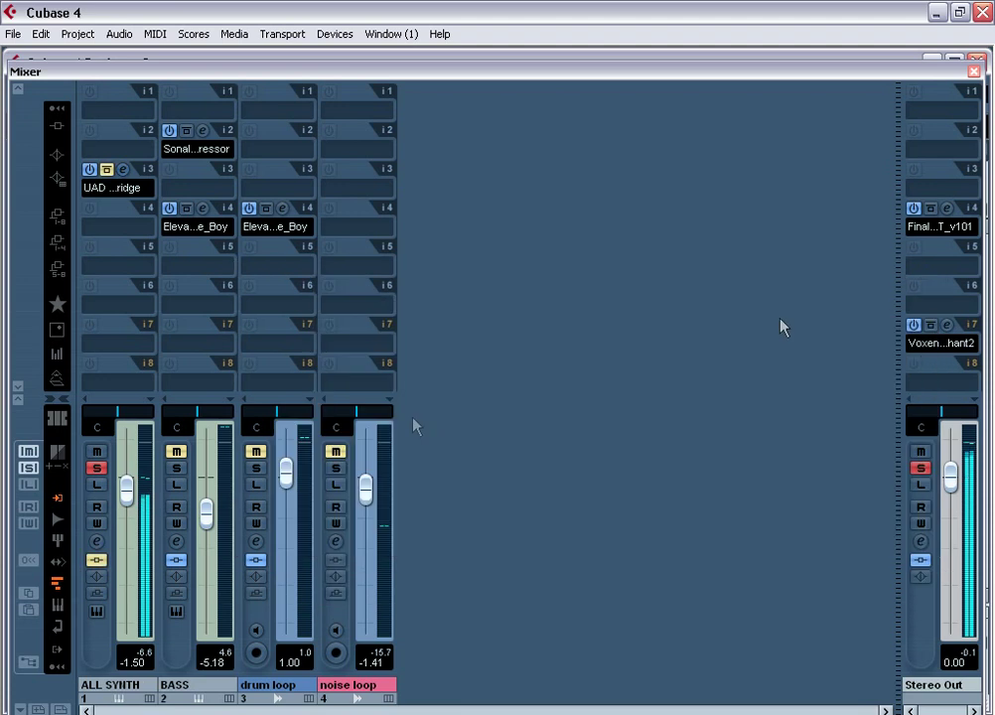
Unsolo ALL SYNTH briefly, then solo it again.
click(97, 468)
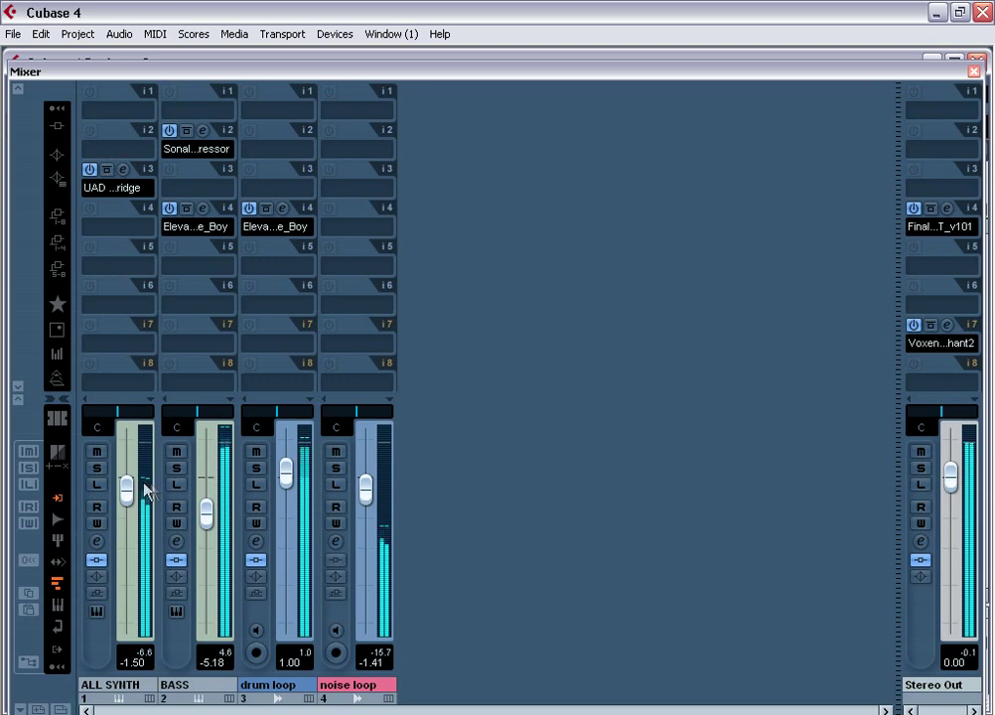
click(96, 469)
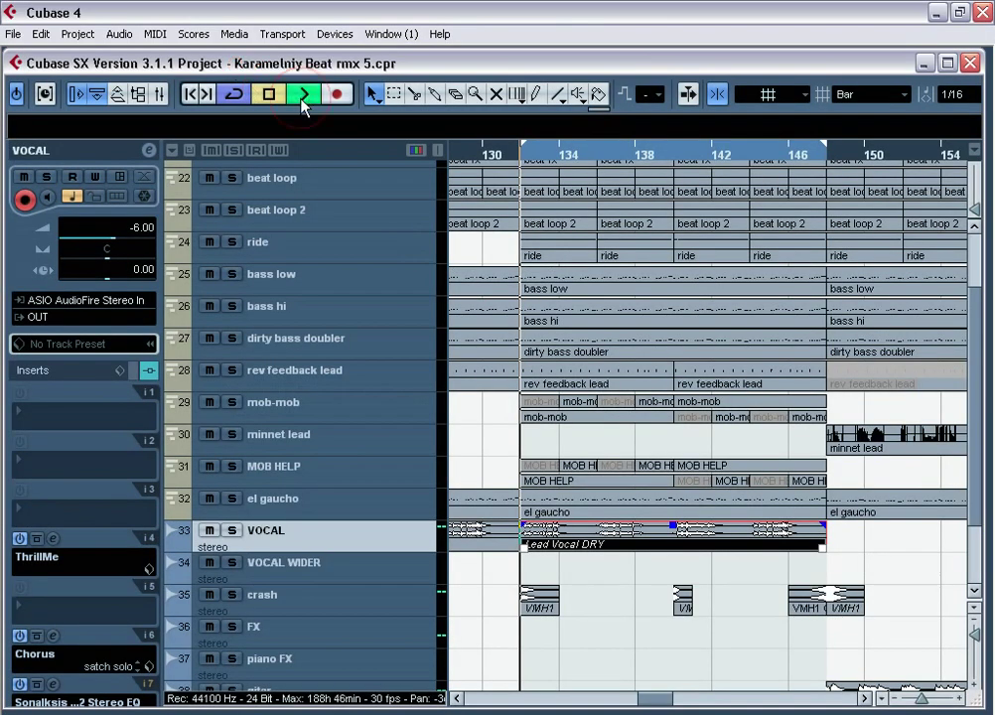
Play Karamelniy Beat, briefly solo LOW CUT in the mixer, and open its UAD Cambridge (CUT 125).
click(302, 98)
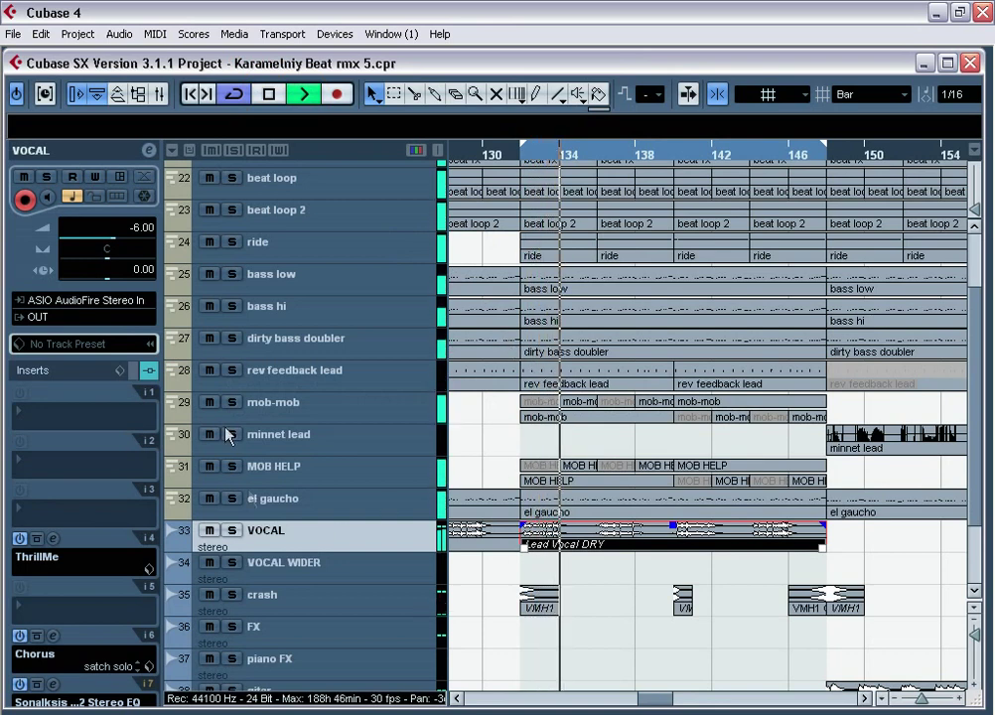
key(F3)
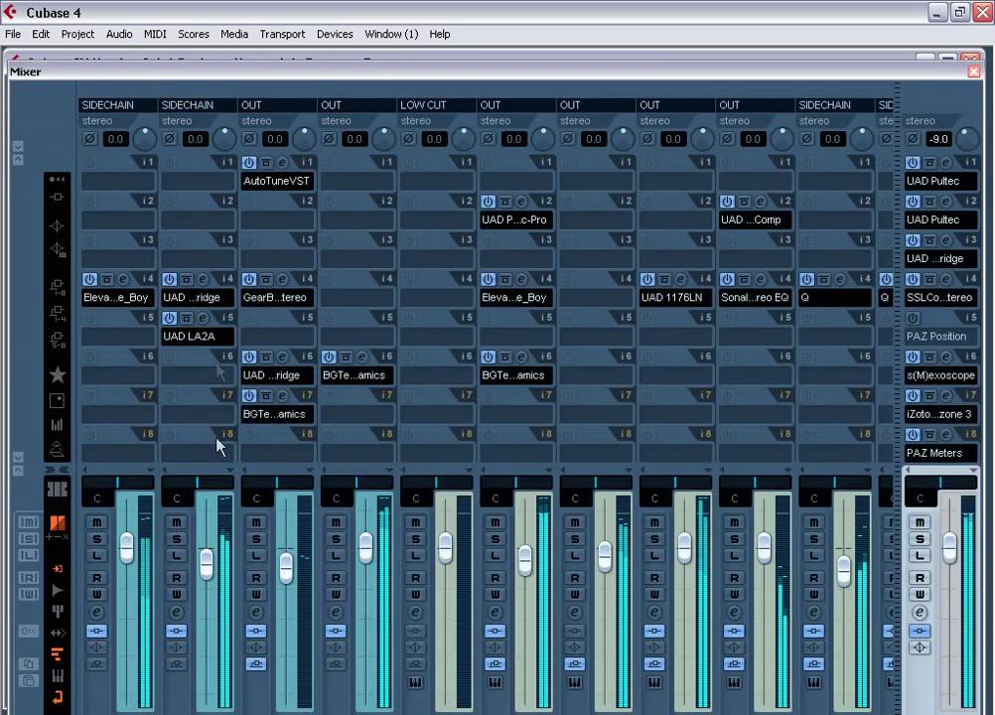
click(17, 146)
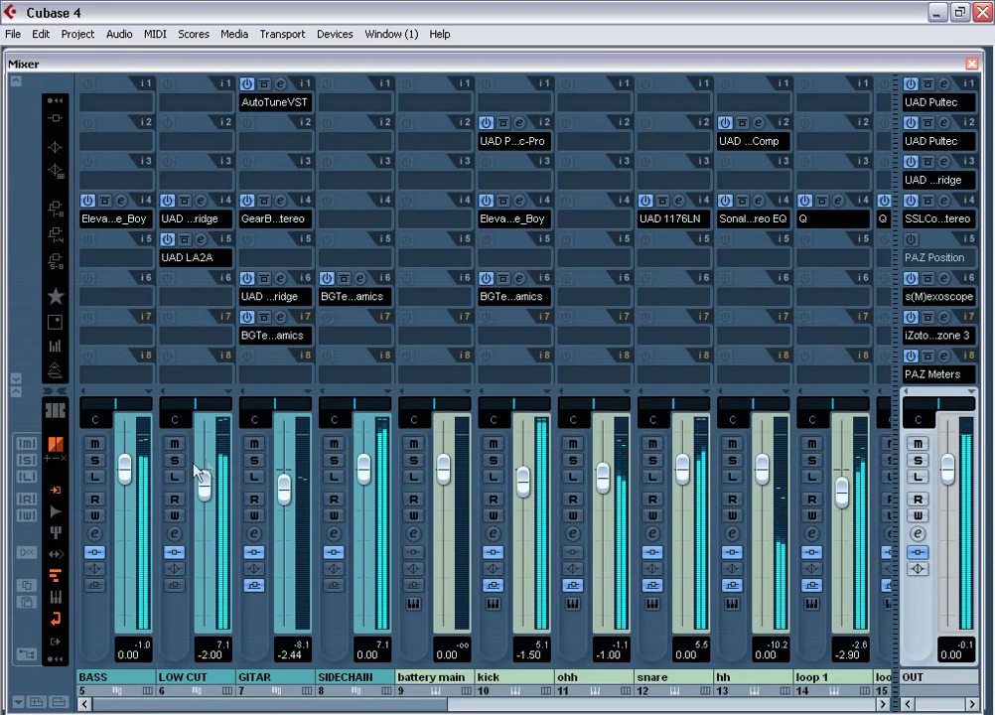
click(174, 461)
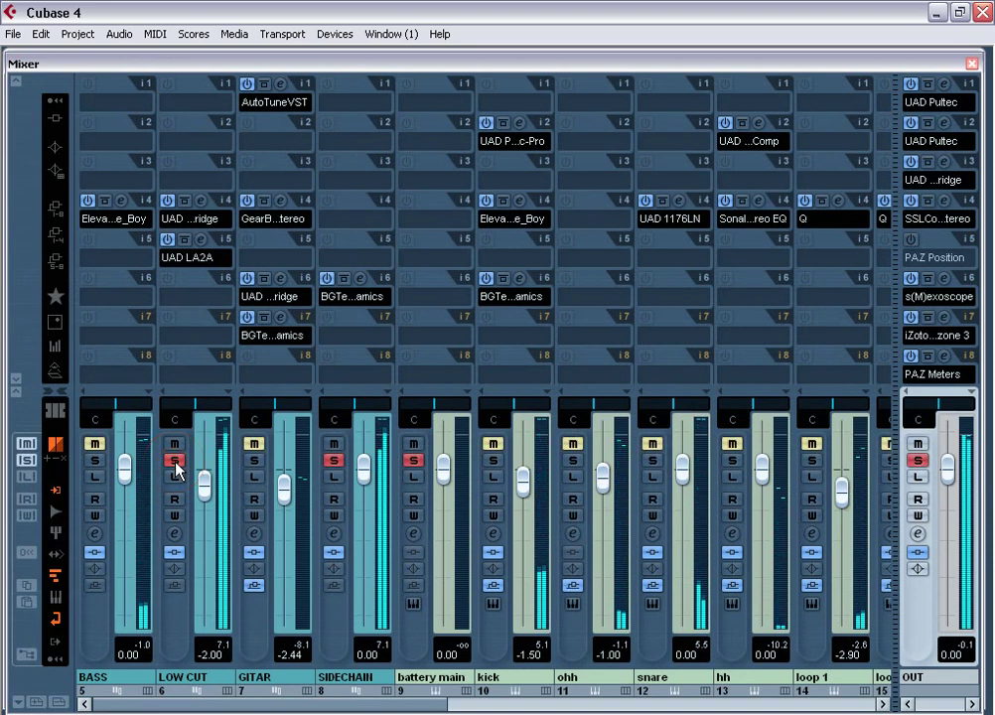
click(174, 461)
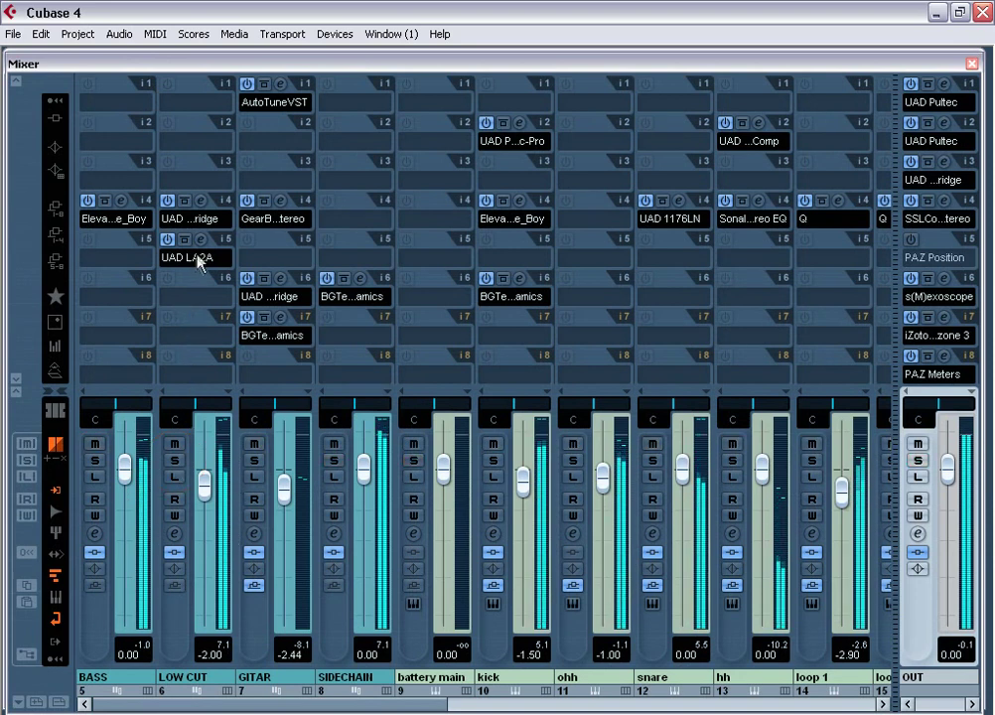
click(202, 202)
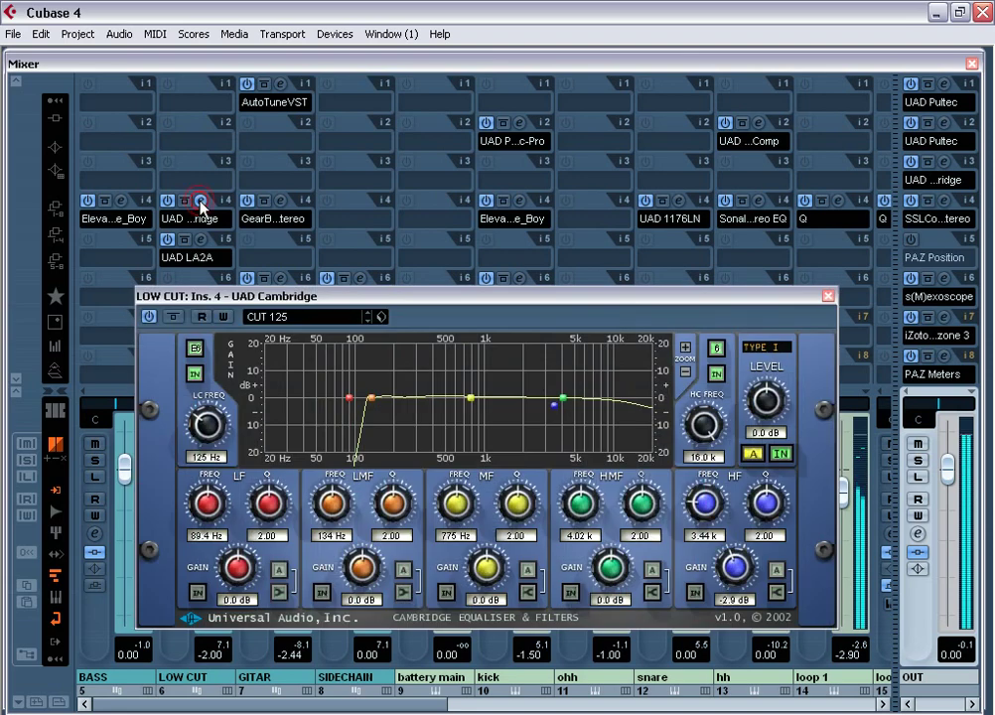
Set the Cambridge MF band to 600 Hz, switch it on, and pull it into a cut.
click(971, 63)
drag(678, 296, 598, 234)
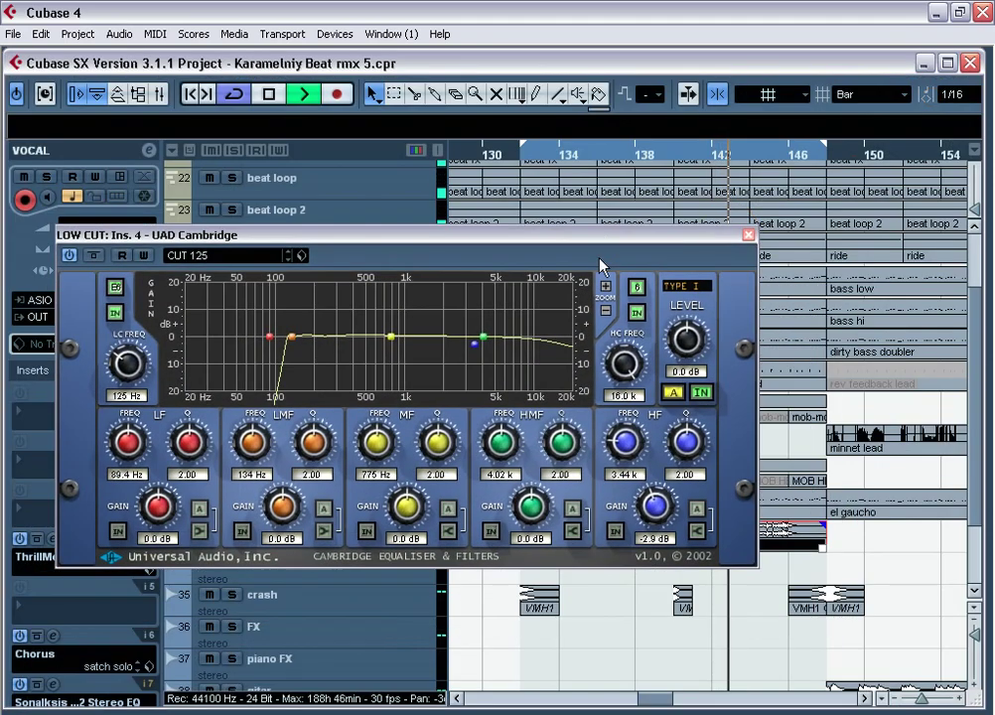
click(383, 476)
text(600)
key(Return)
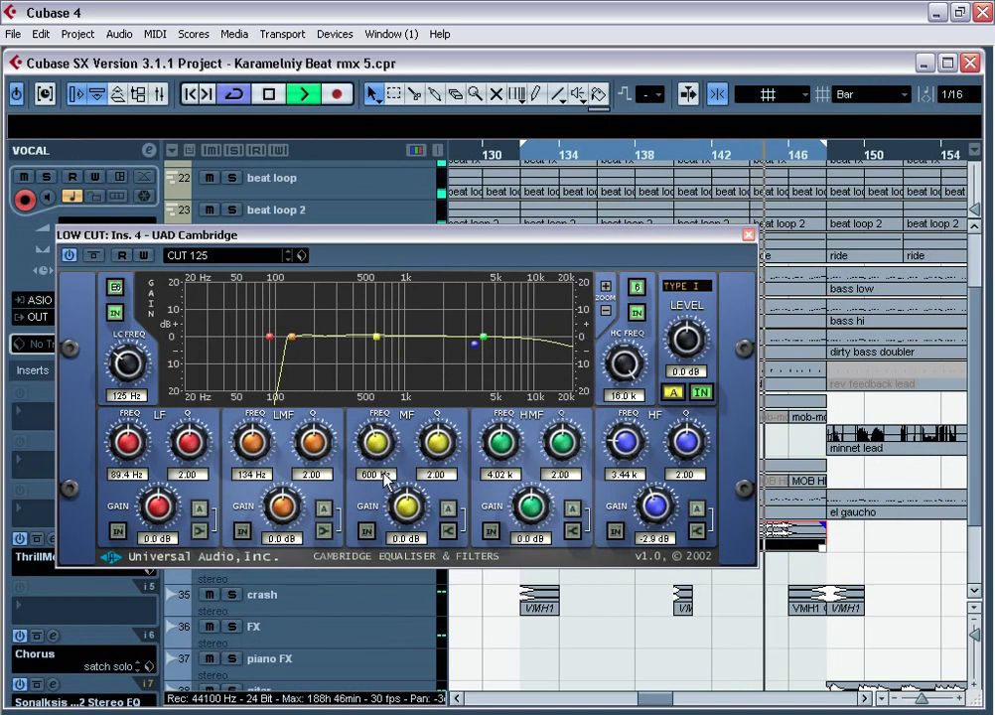
click(367, 533)
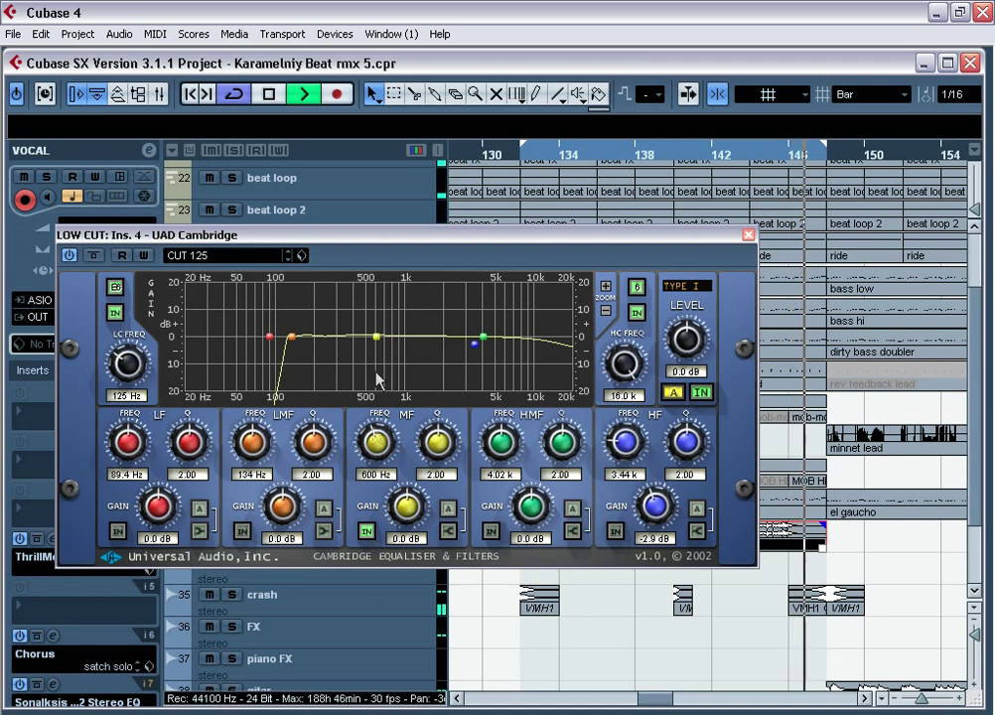
drag(375, 340, 379, 355)
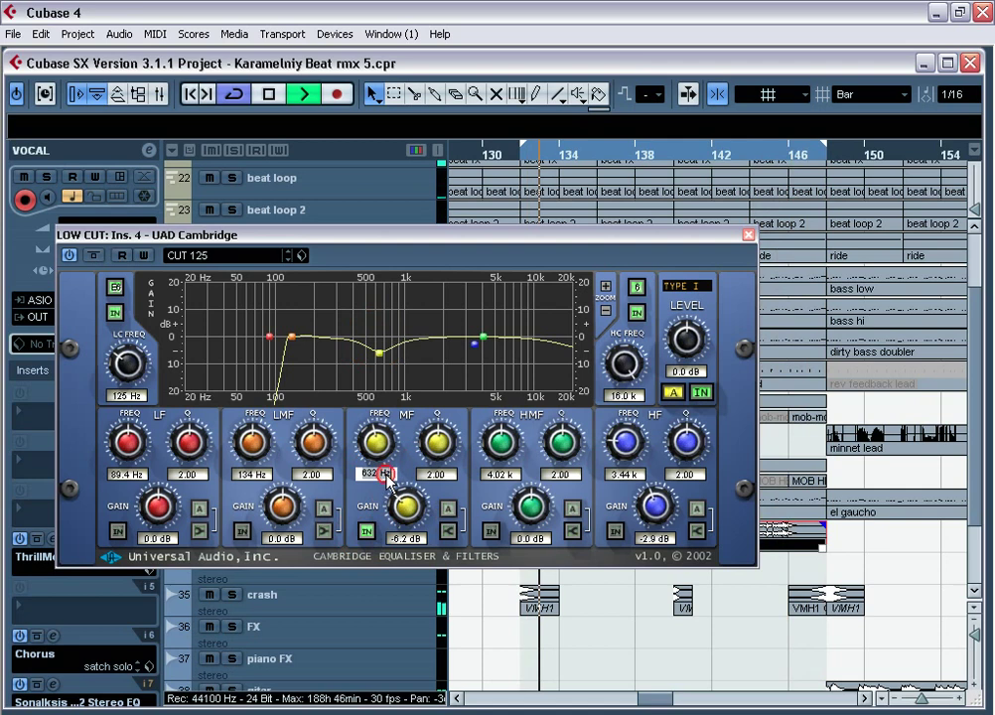
Refine the 600 Hz MF cut, comparing it on and off and widening it with a lower Q.
key(Return)
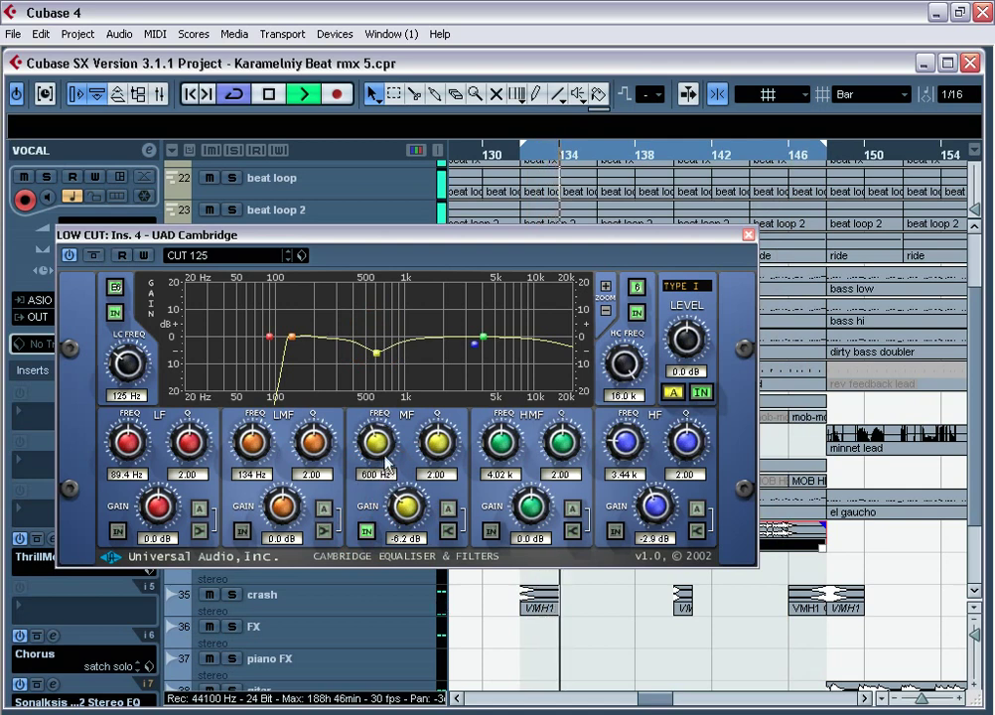
mouse_move(418, 516)
mouse_down()
mouse_move(403, 449)
mouse_move(403, 512)
mouse_move(401, 434)
mouse_move(405, 504)
mouse_up()
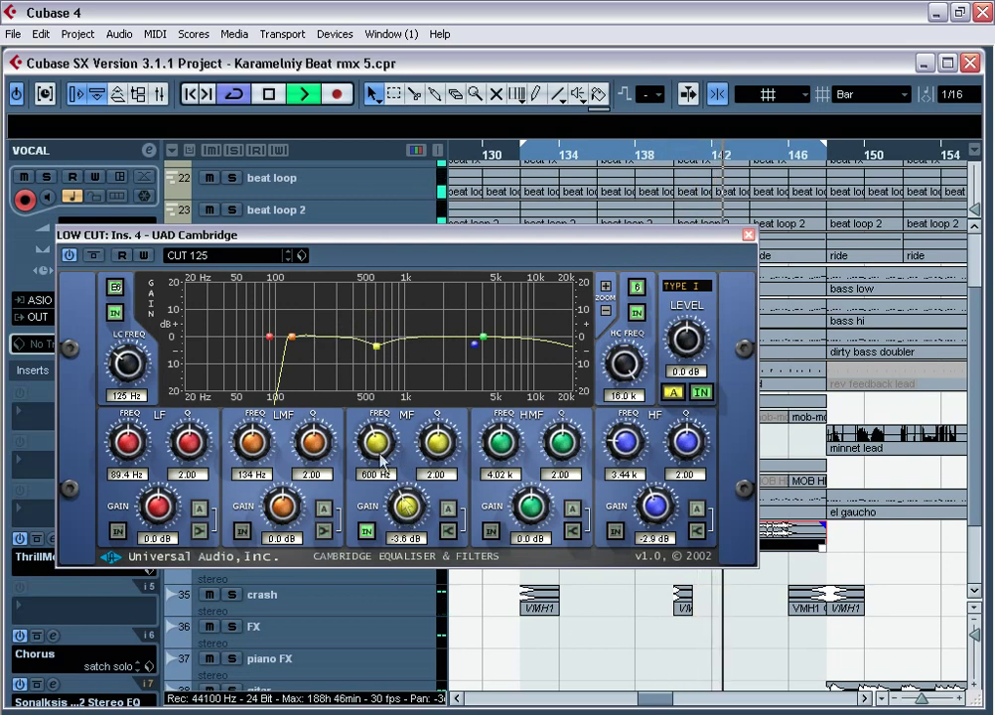
click(366, 533)
click(366, 533)
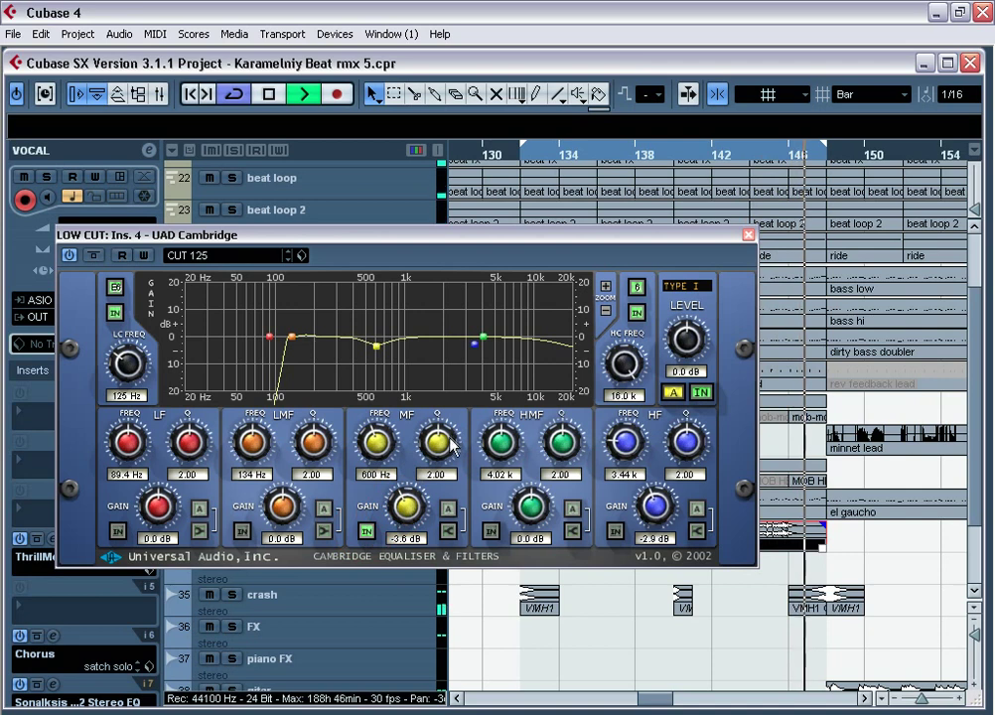
drag(455, 442, 434, 458)
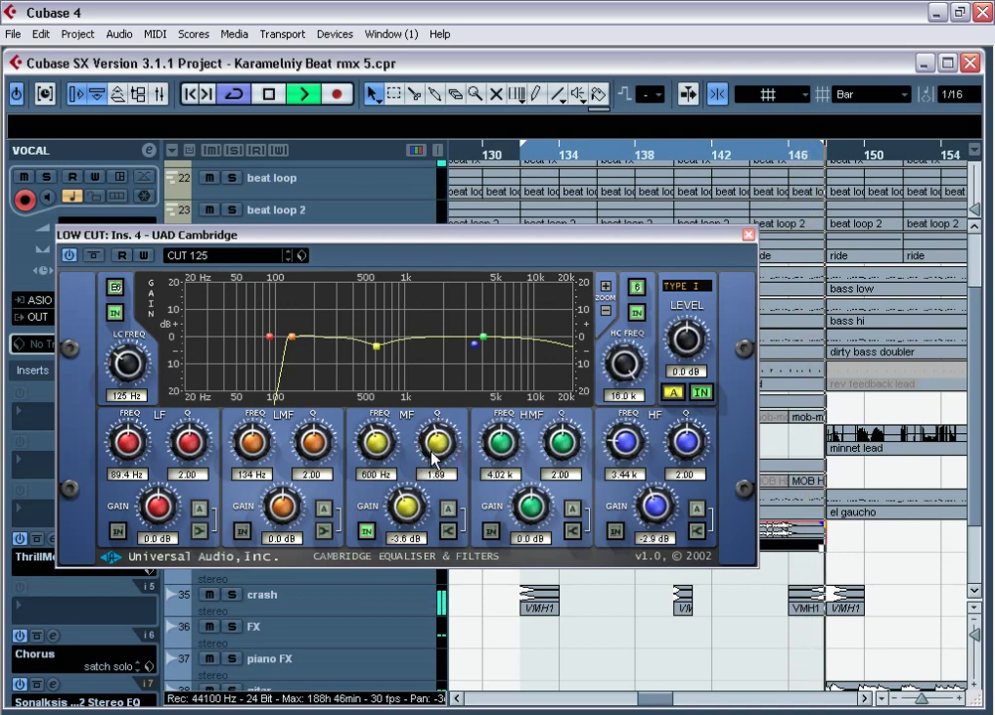
mouse_move(403, 515)
mouse_down()
mouse_move(406, 525)
mouse_move(406, 512)
mouse_up()
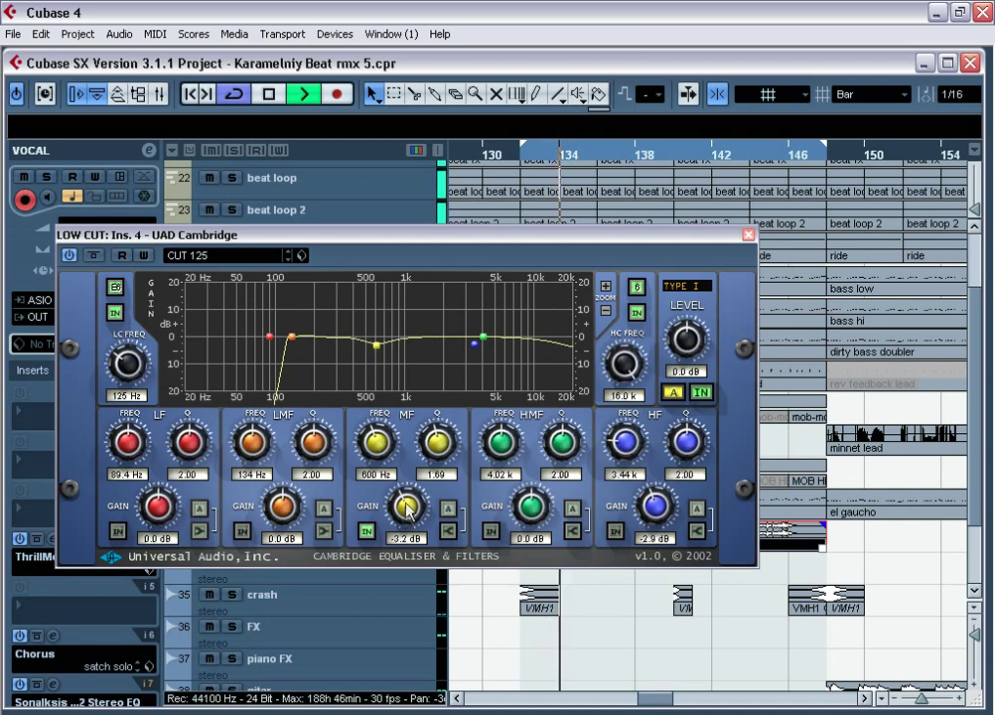
Set the HMF band to 1.20 kHz with a slight cut of about 1.6 dB.
click(508, 474)
text(1.2)
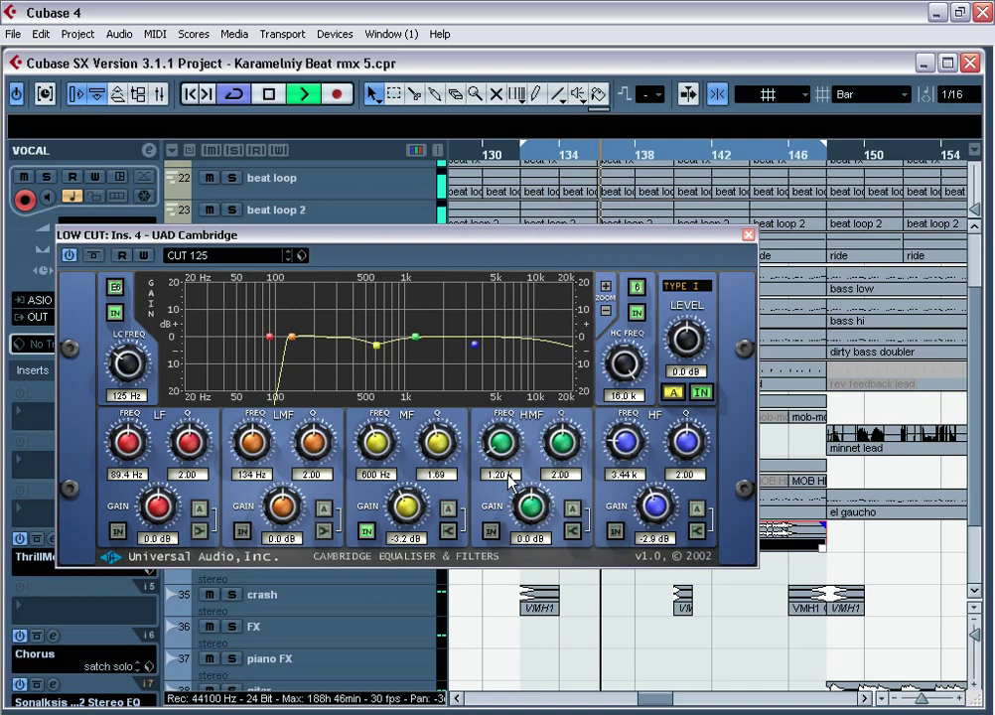
key(Return)
mouse_move(529, 495)
mouse_down()
mouse_move(519, 523)
mouse_move(527, 506)
mouse_move(532, 522)
mouse_move(531, 487)
mouse_up()
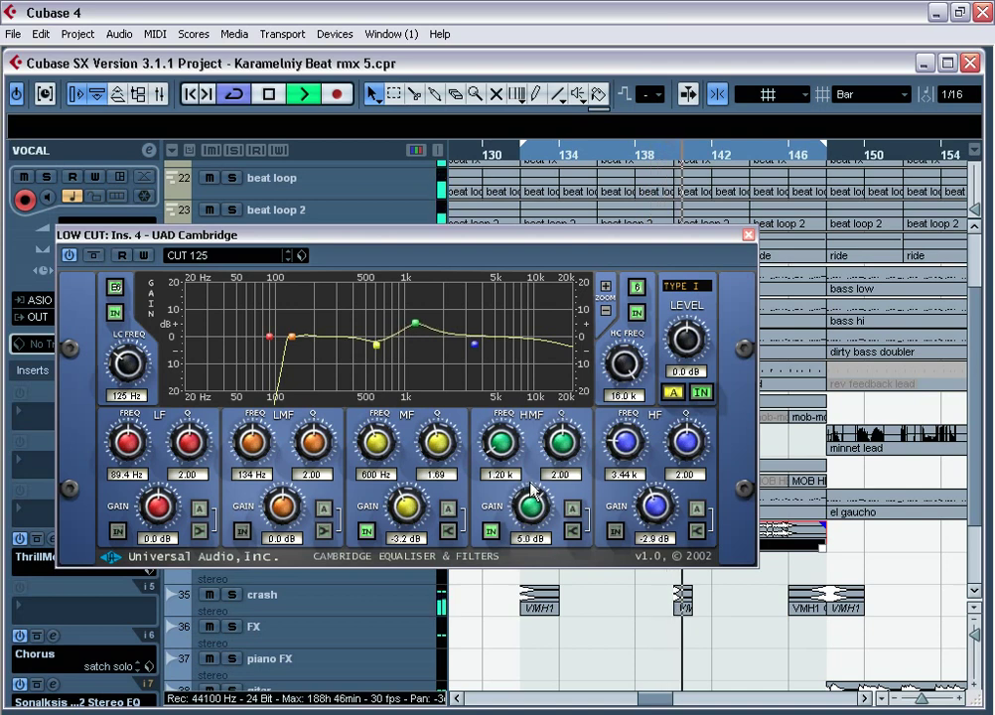
drag(532, 487, 534, 522)
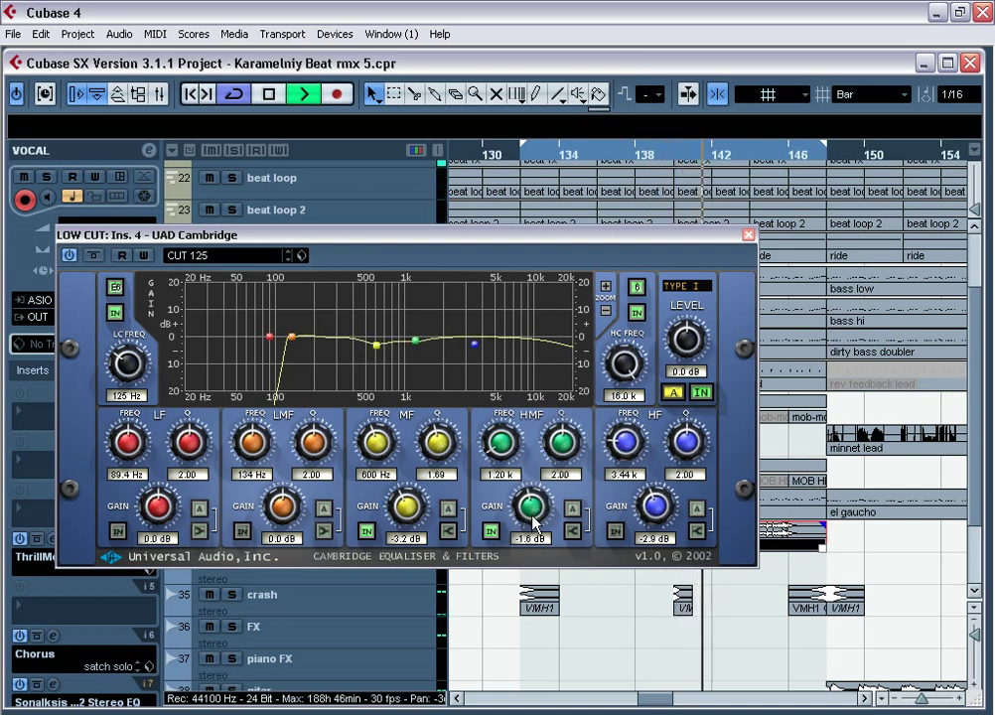
Restart playback, then on VOCAL's Sonalksis SV-517 raise the low cut, change its slope, and enable band 3.
key(space)
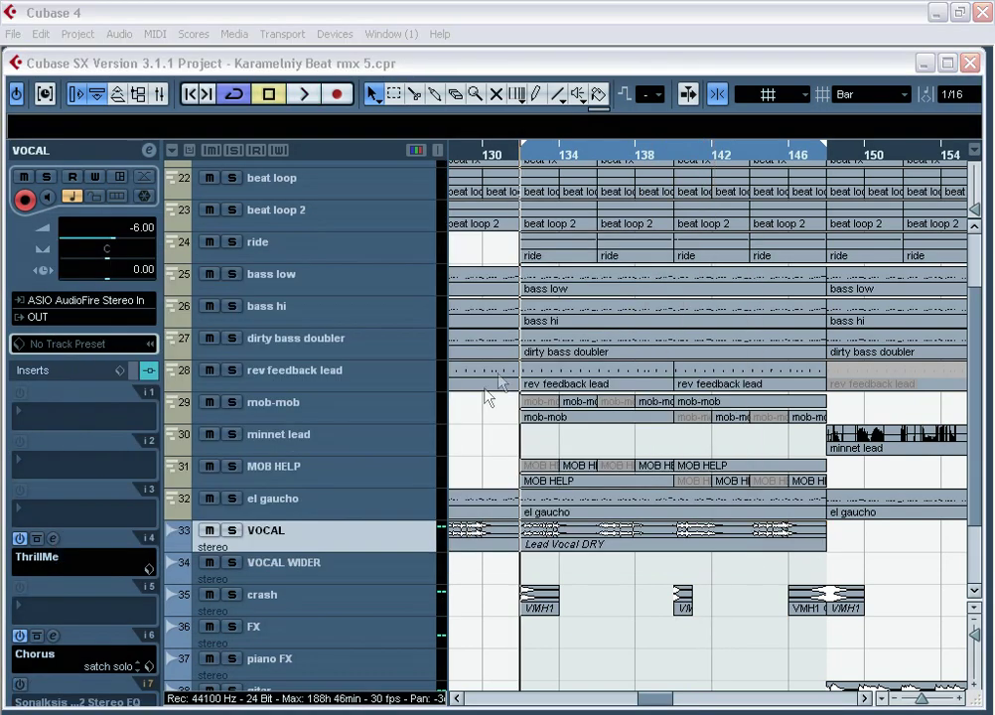
click(305, 95)
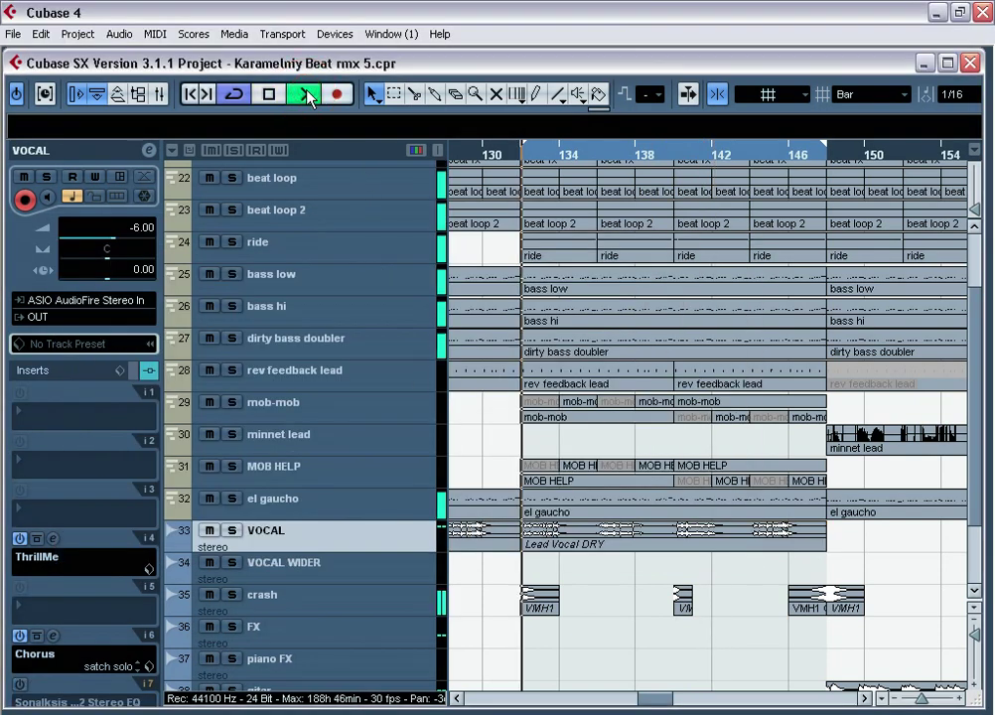
click(21, 687)
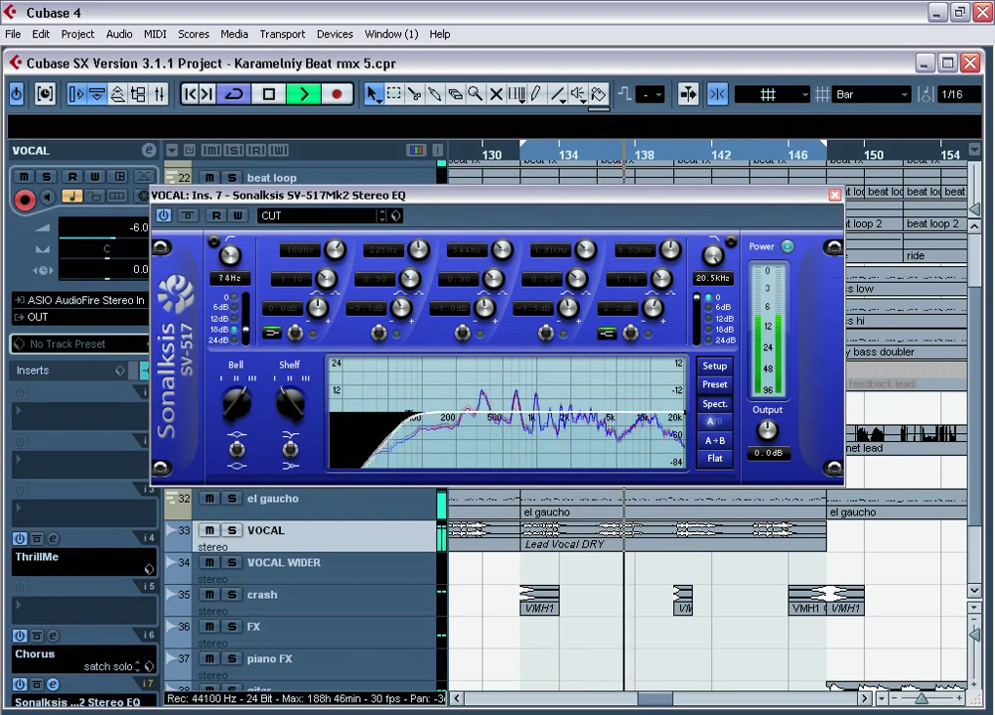
drag(228, 261, 228, 251)
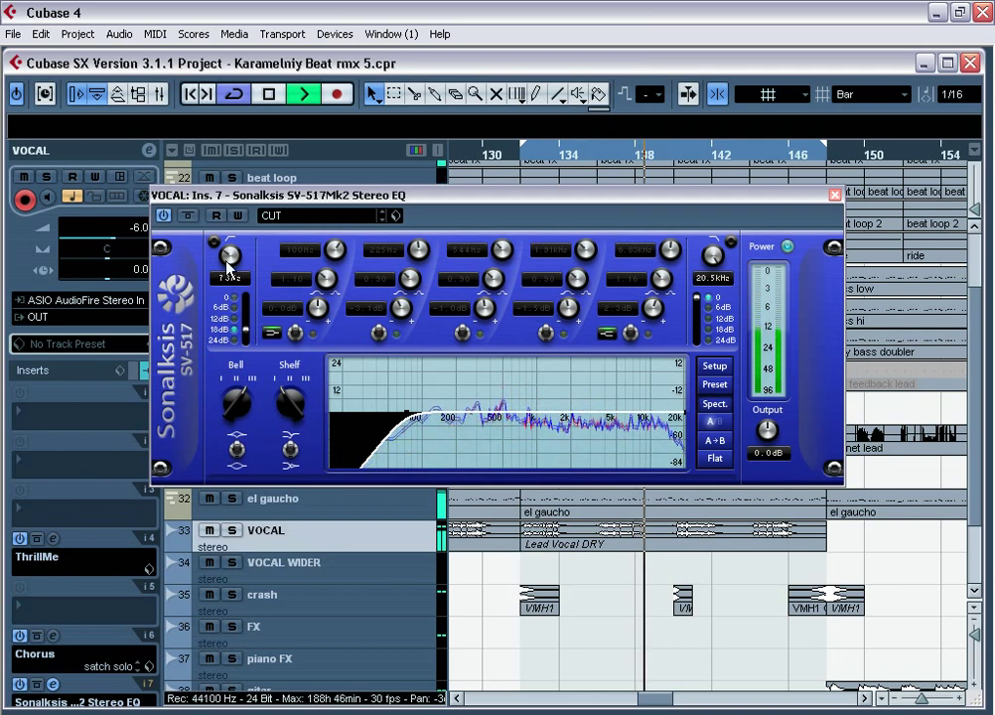
click(243, 323)
mouse_move(246, 324)
mouse_down()
mouse_move(246, 299)
mouse_move(246, 331)
mouse_up()
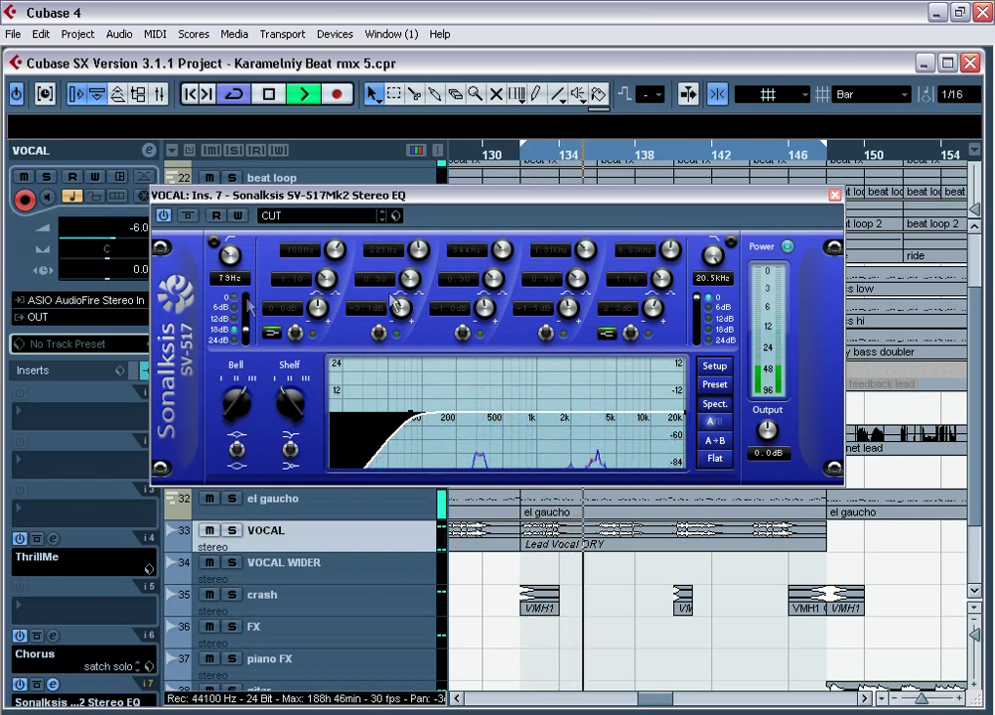
click(464, 335)
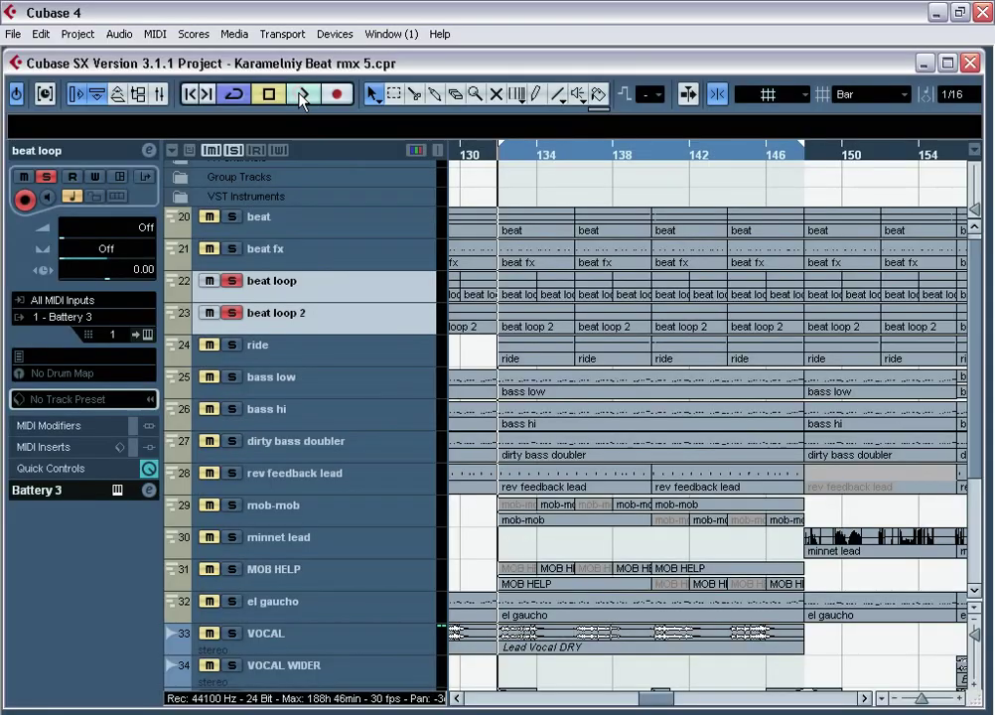
Unsolo loop 2 and make loop 1's Q Low band a low cut at about 408 Hz.
click(300, 94)
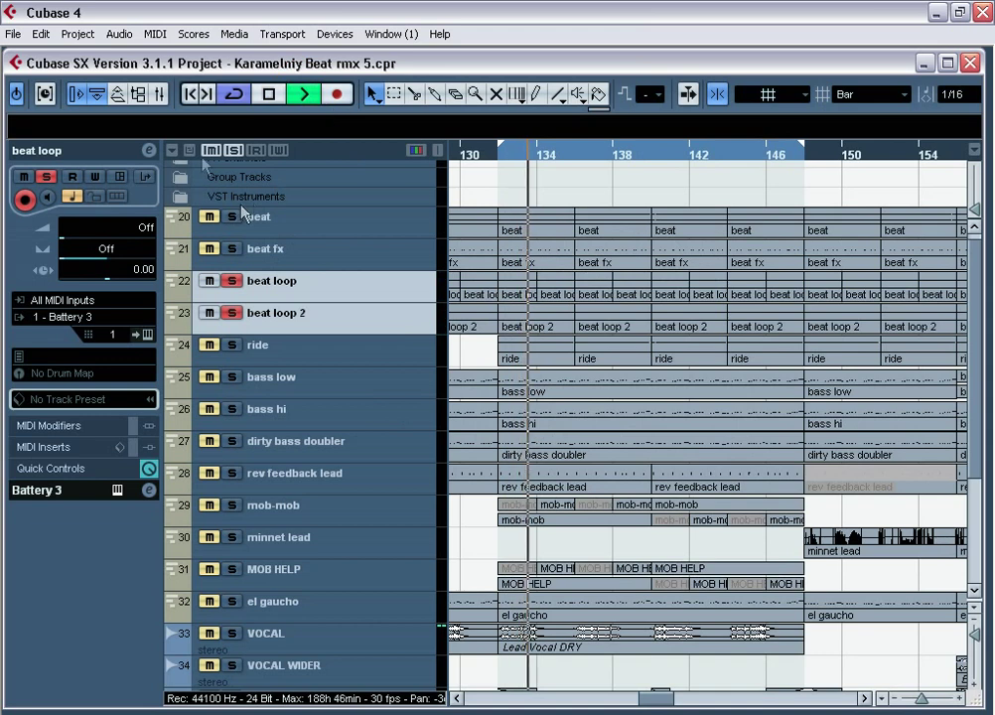
click(160, 95)
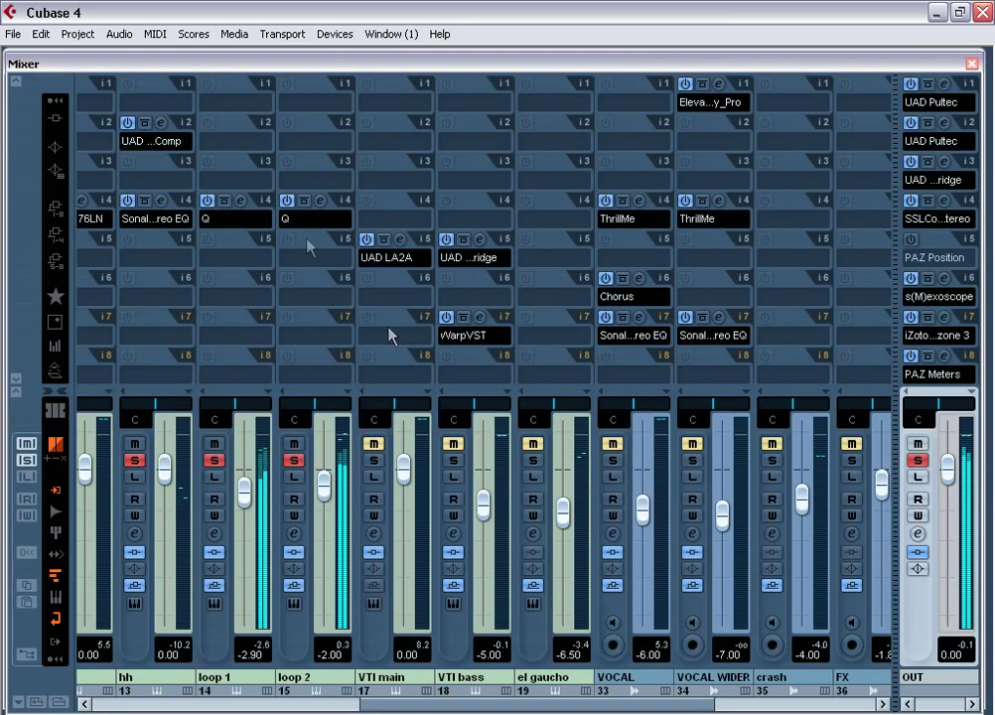
click(294, 461)
click(241, 201)
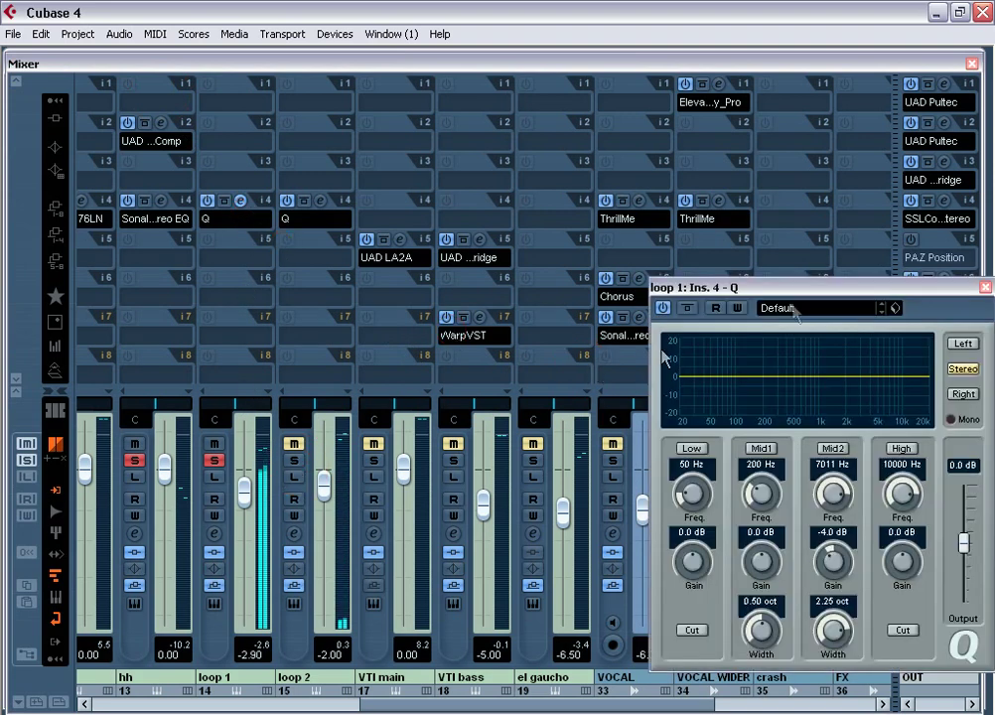
drag(791, 287, 510, 244)
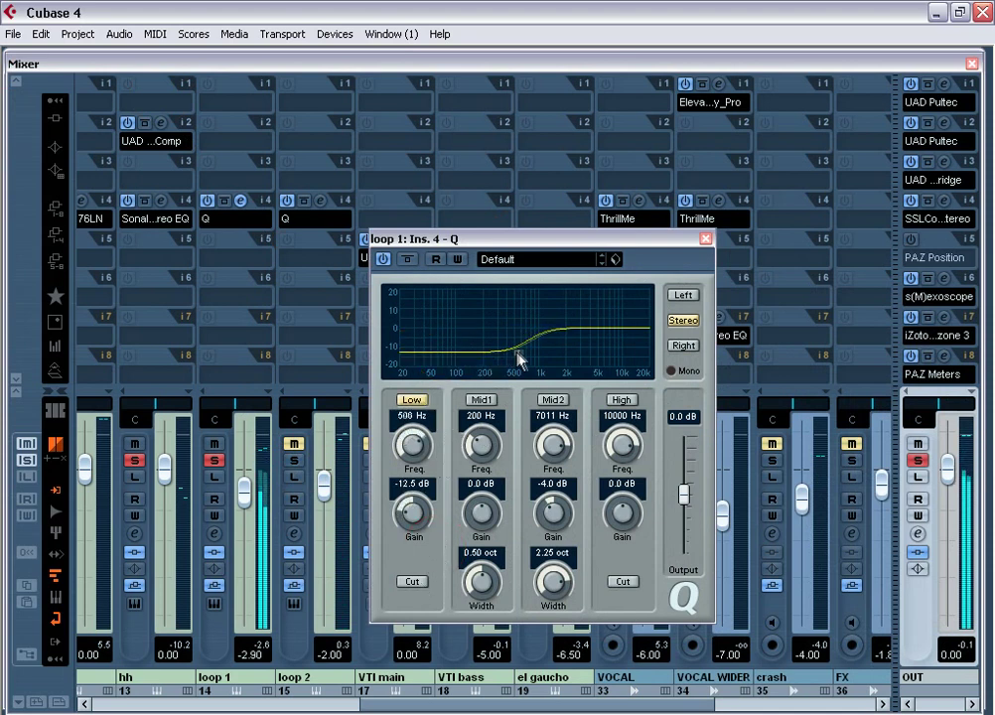
drag(520, 353, 540, 328)
click(412, 581)
click(479, 465)
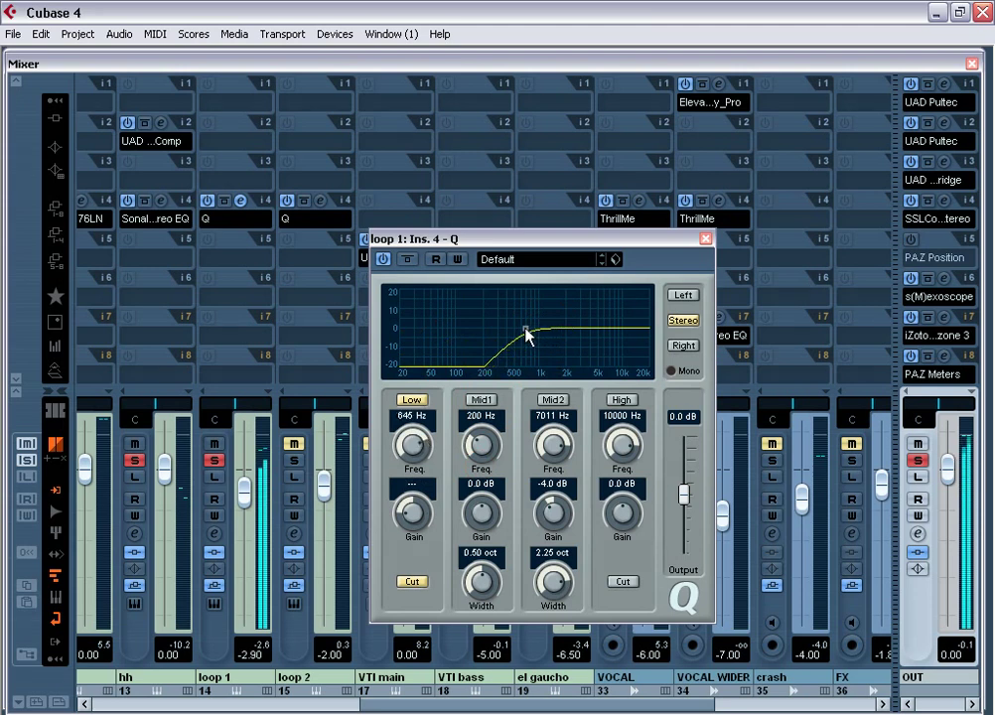
drag(525, 335, 510, 334)
click(707, 238)
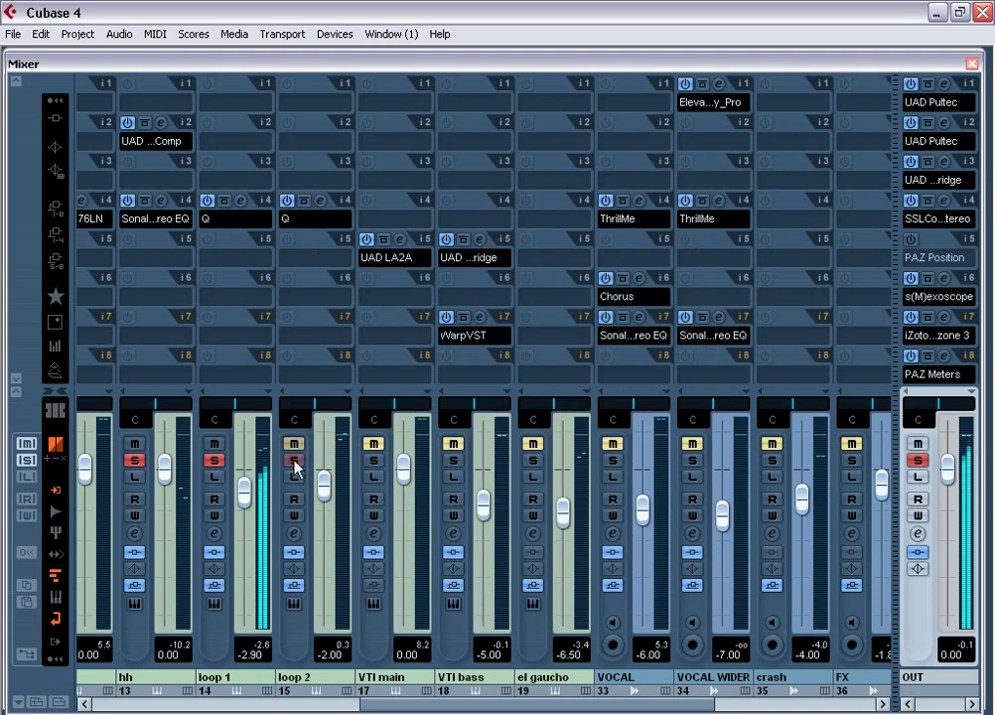
Mute loop 1 and hh, clearing hh's solo.
click(214, 443)
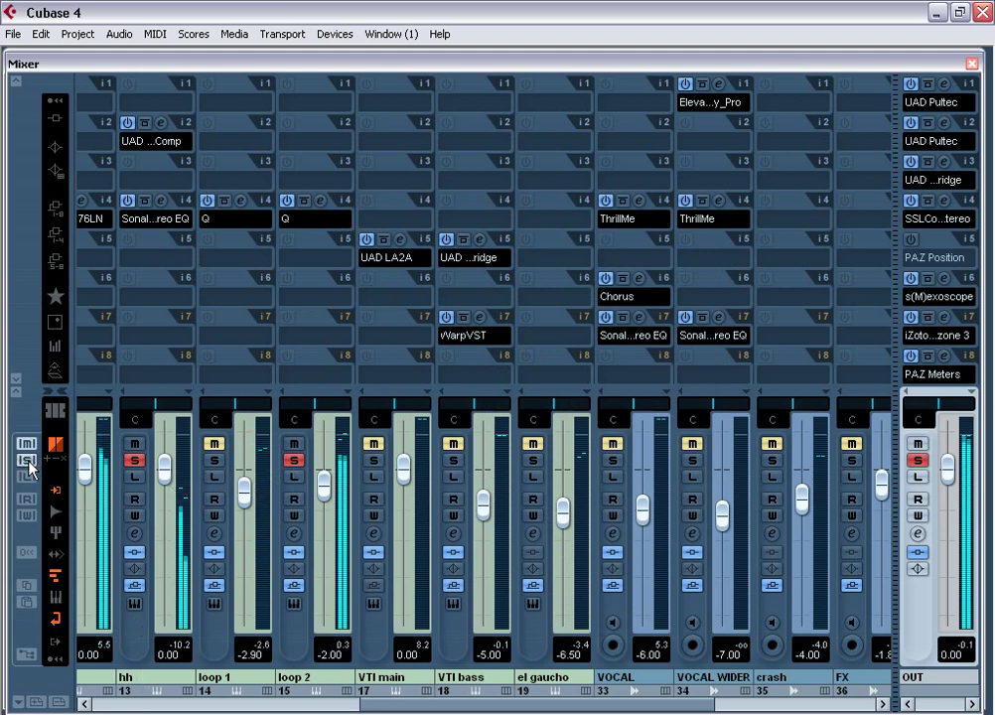
click(134, 459)
click(134, 443)
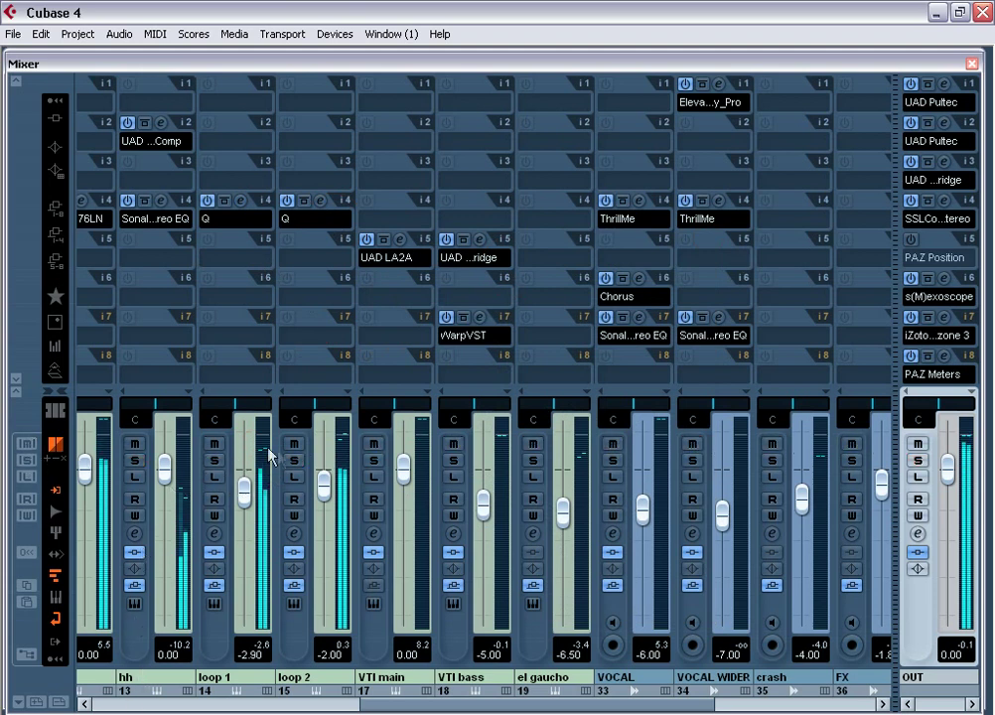
Set loop 2's Q Low band to a low cut near 1106 Hz after trying a shelf.
click(318, 200)
drag(710, 285, 511, 208)
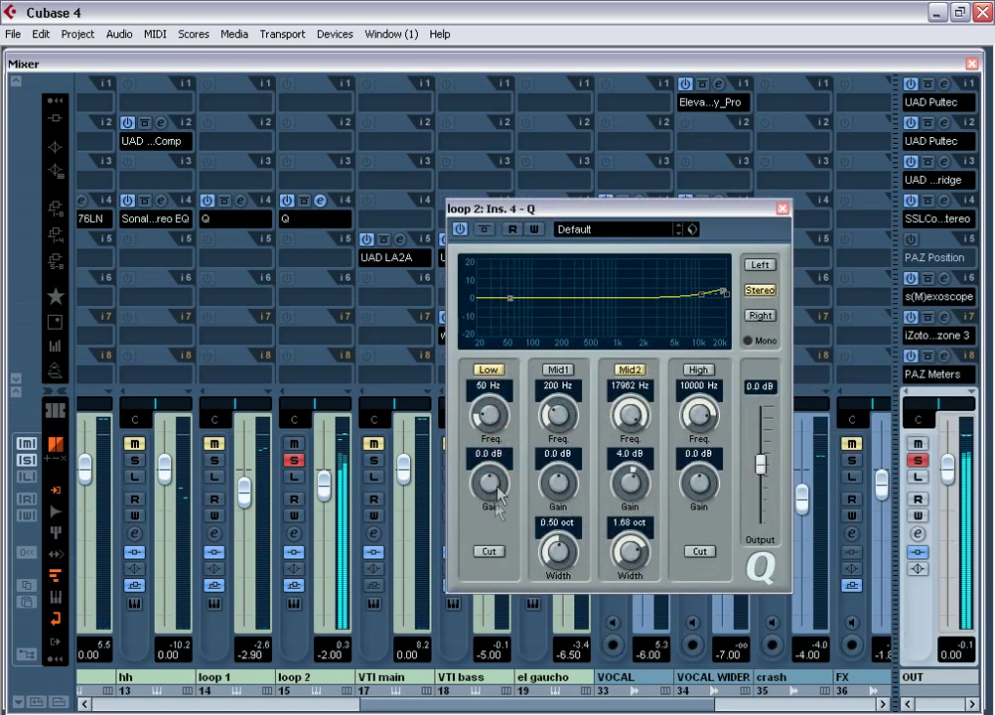
click(492, 551)
drag(515, 305, 600, 298)
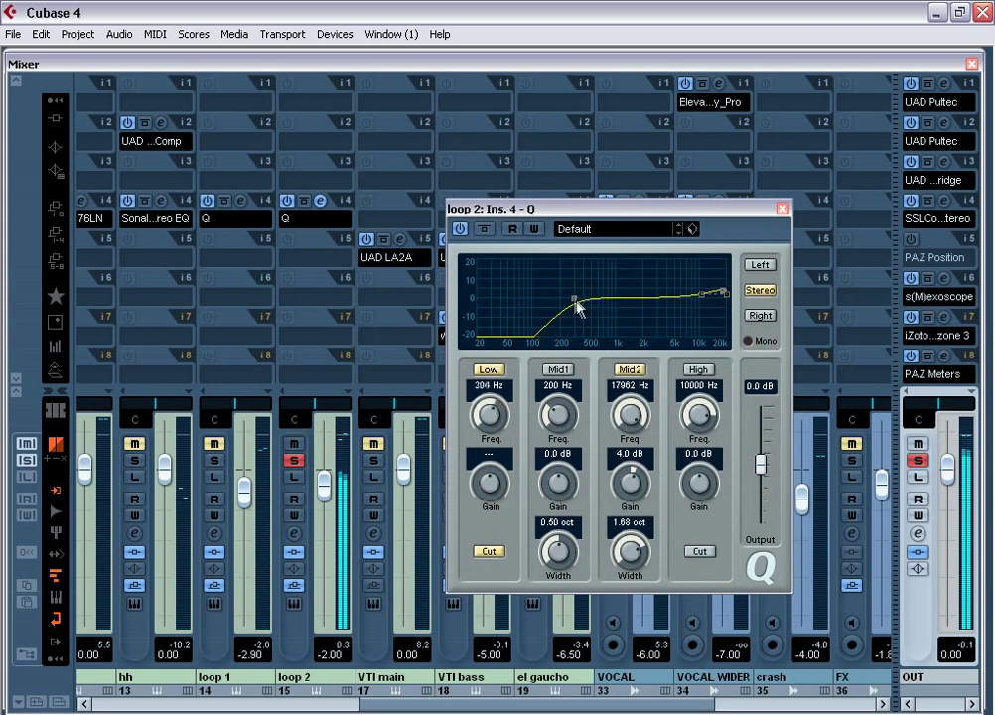
click(490, 552)
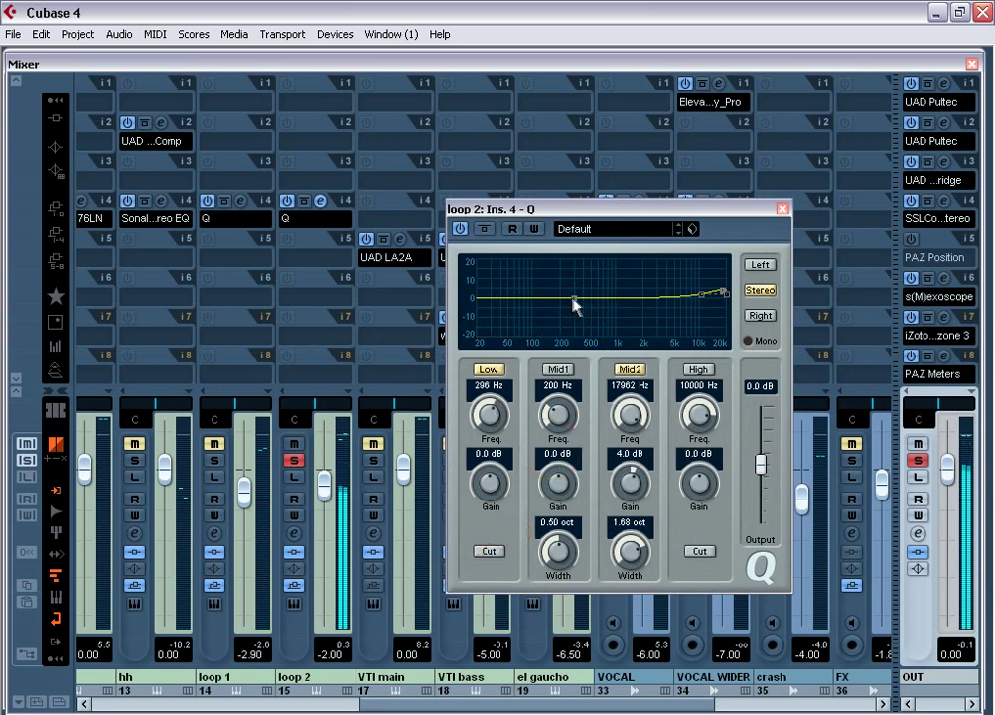
drag(593, 336, 601, 332)
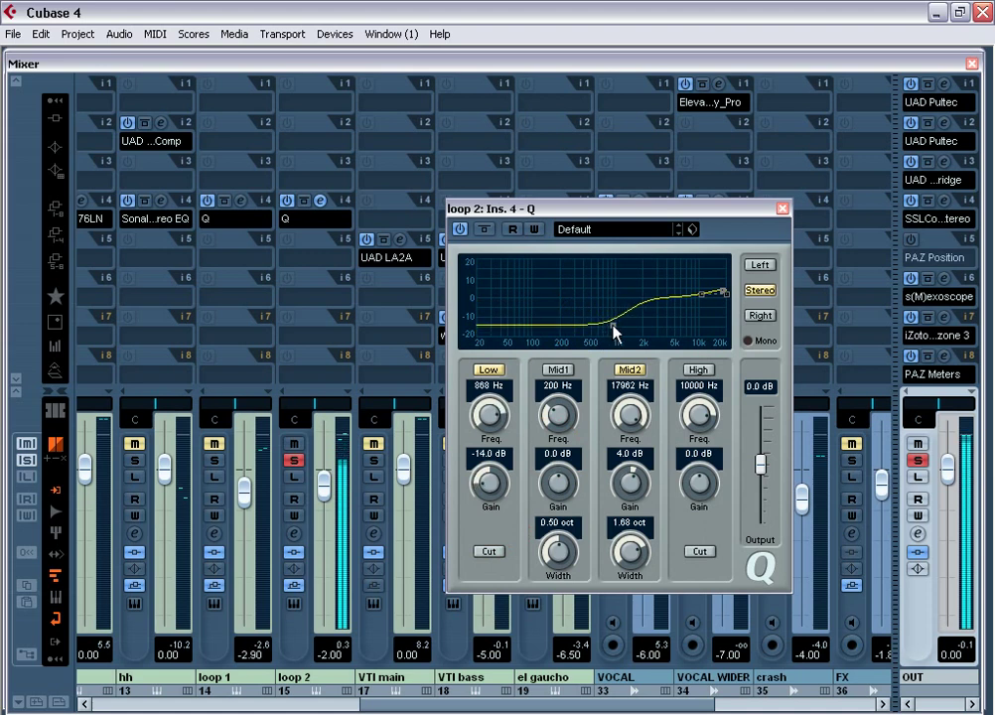
click(490, 552)
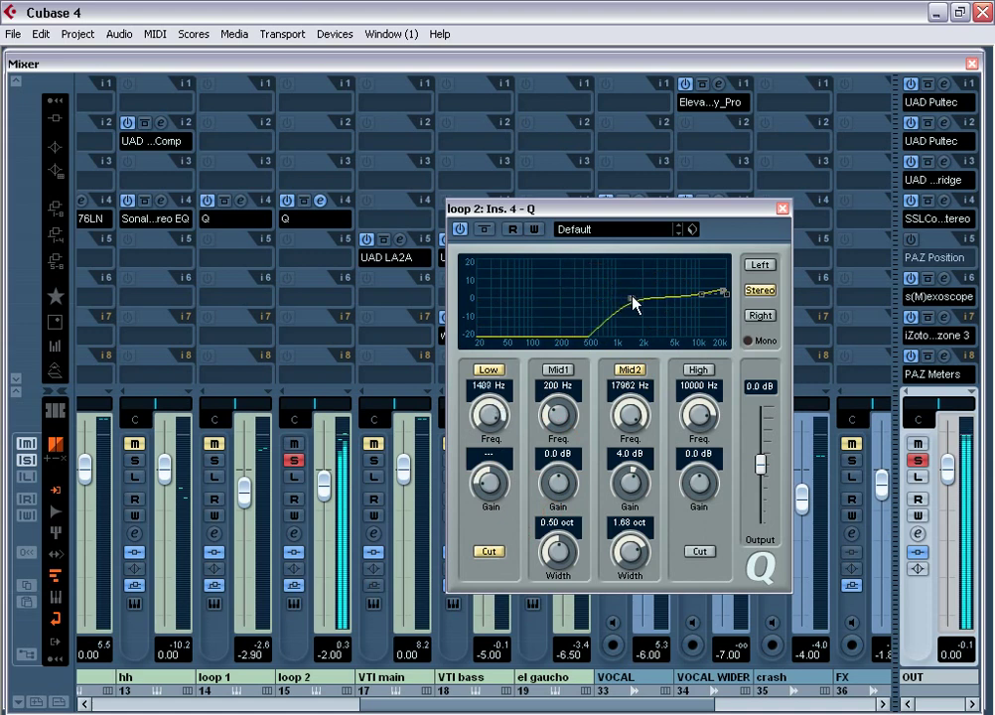
drag(633, 296, 613, 297)
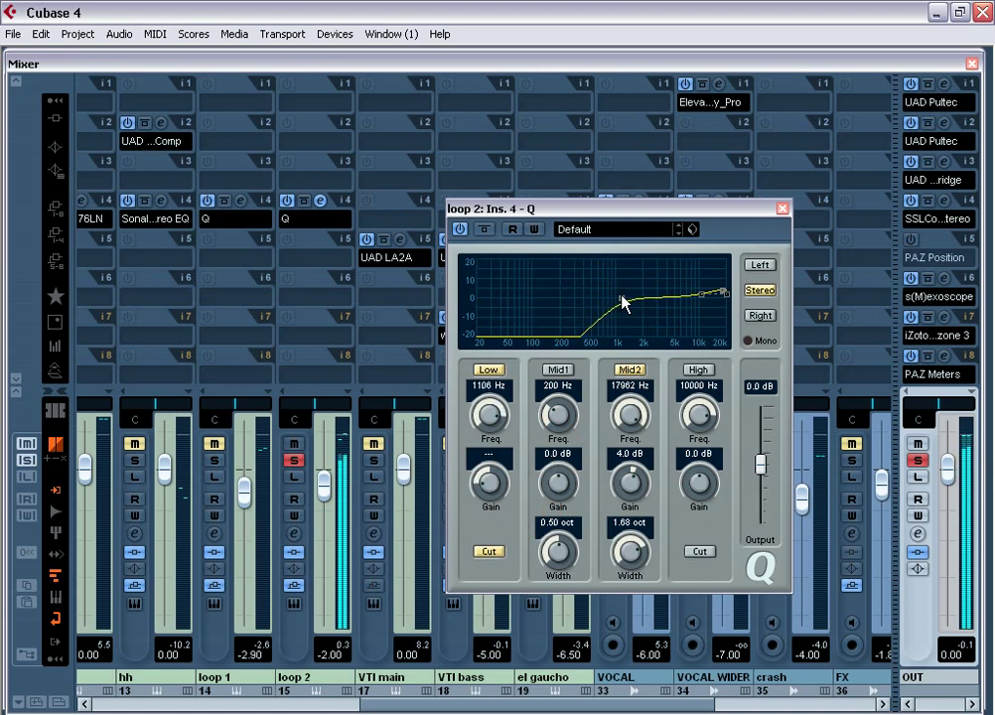
click(779, 209)
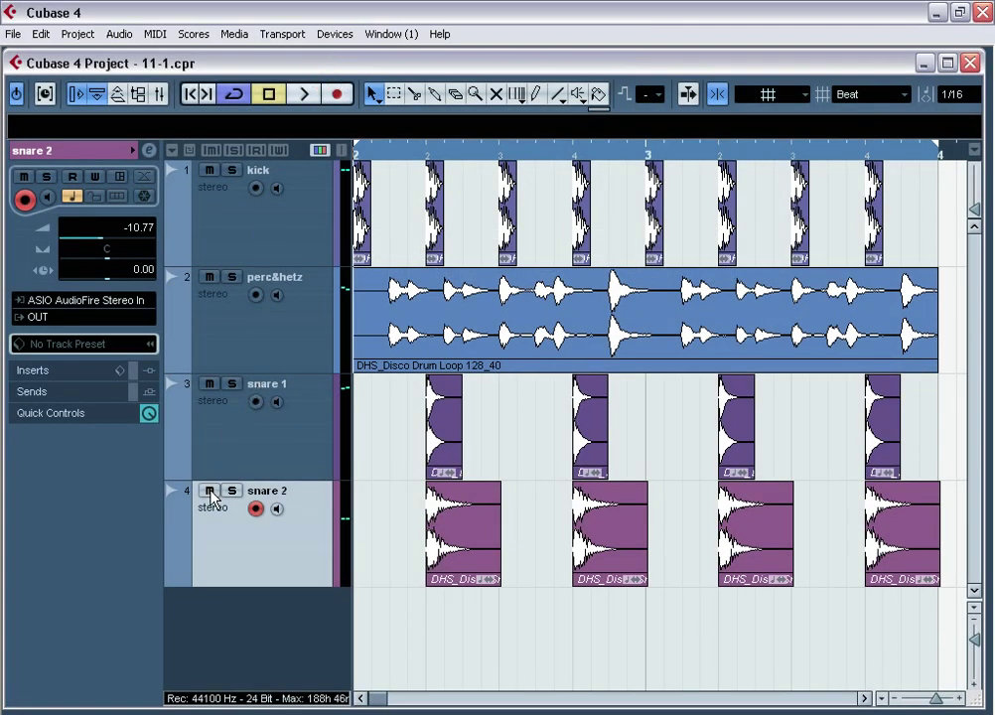
click(301, 94)
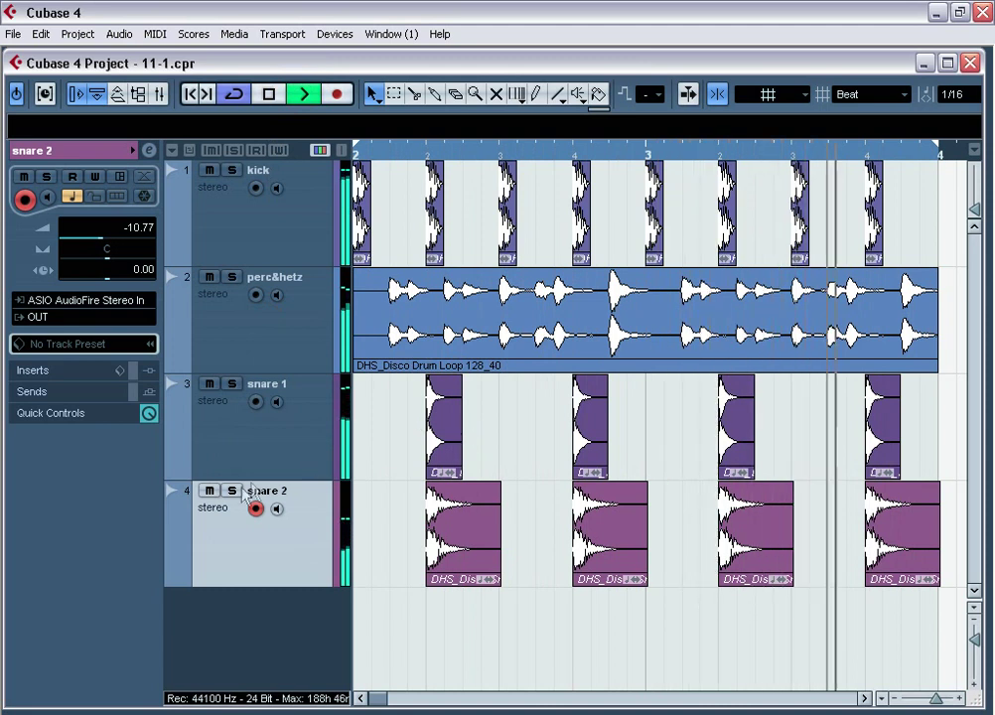
click(209, 490)
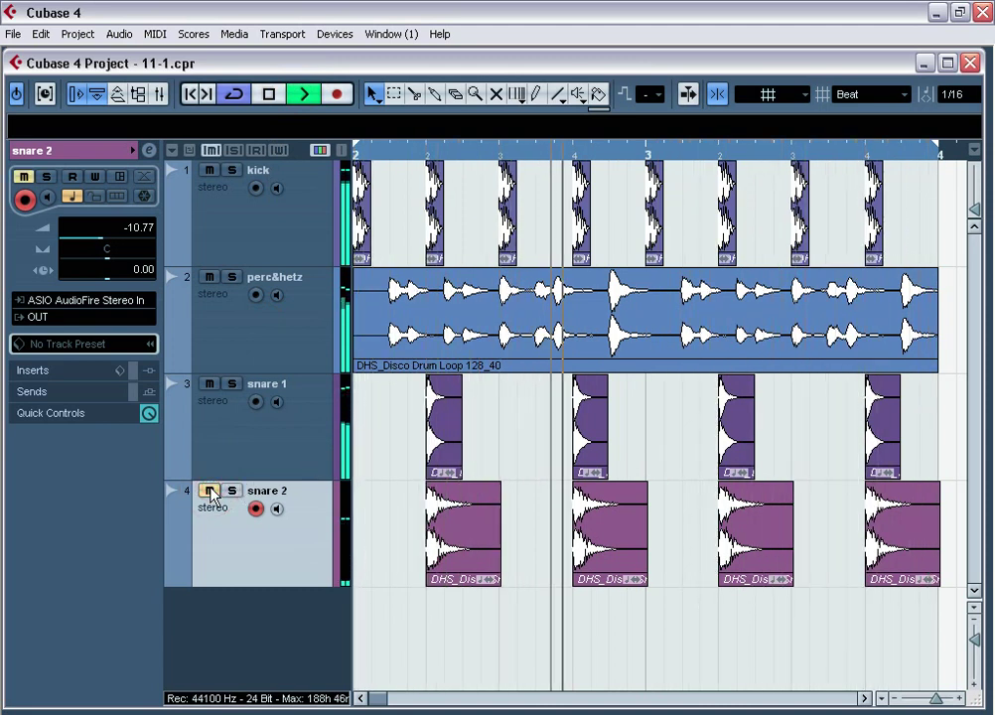
click(209, 384)
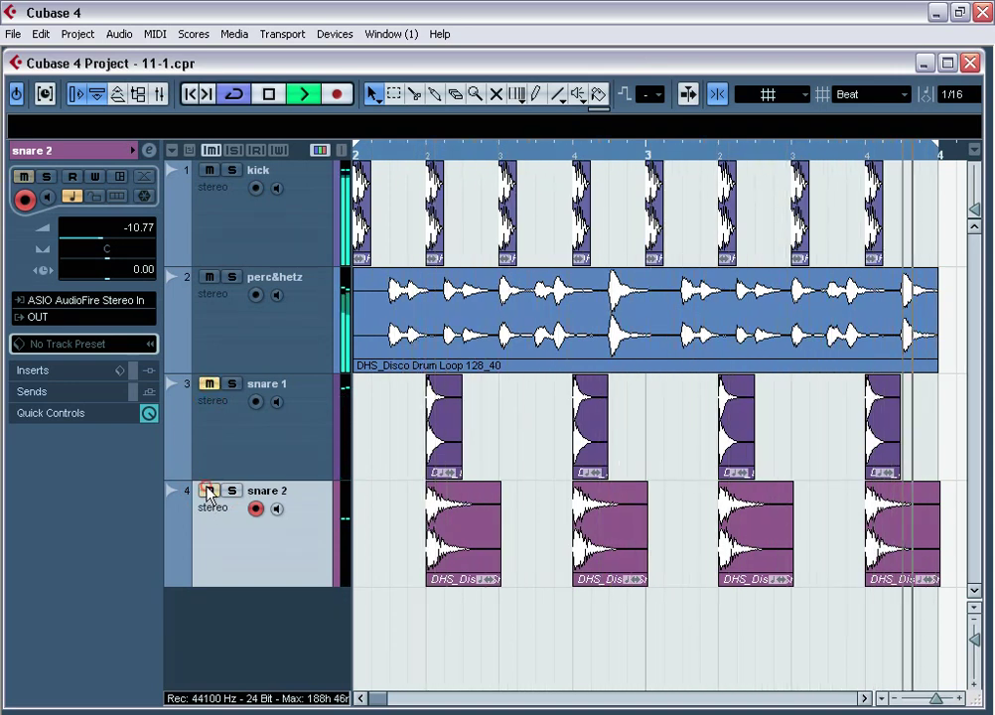
click(210, 491)
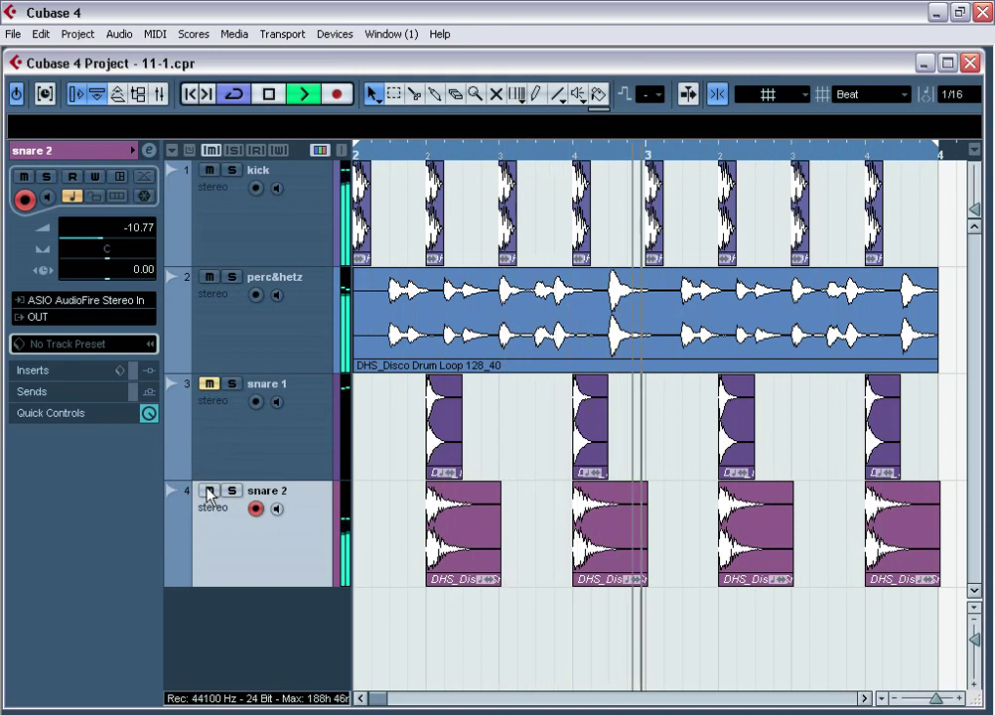
click(209, 491)
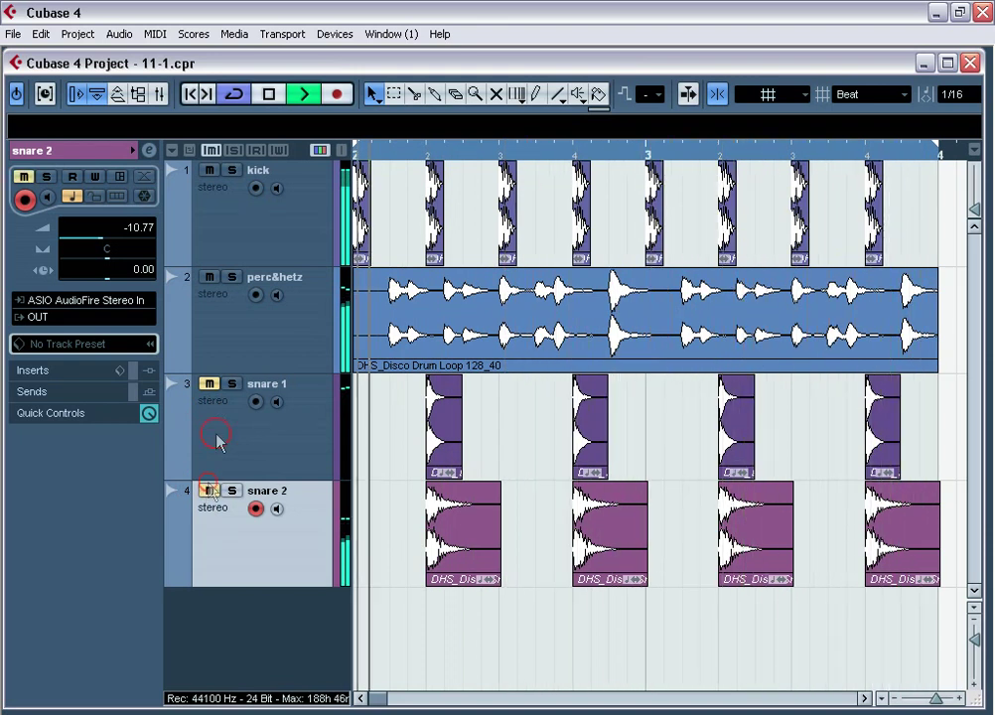
click(210, 385)
click(209, 386)
click(211, 490)
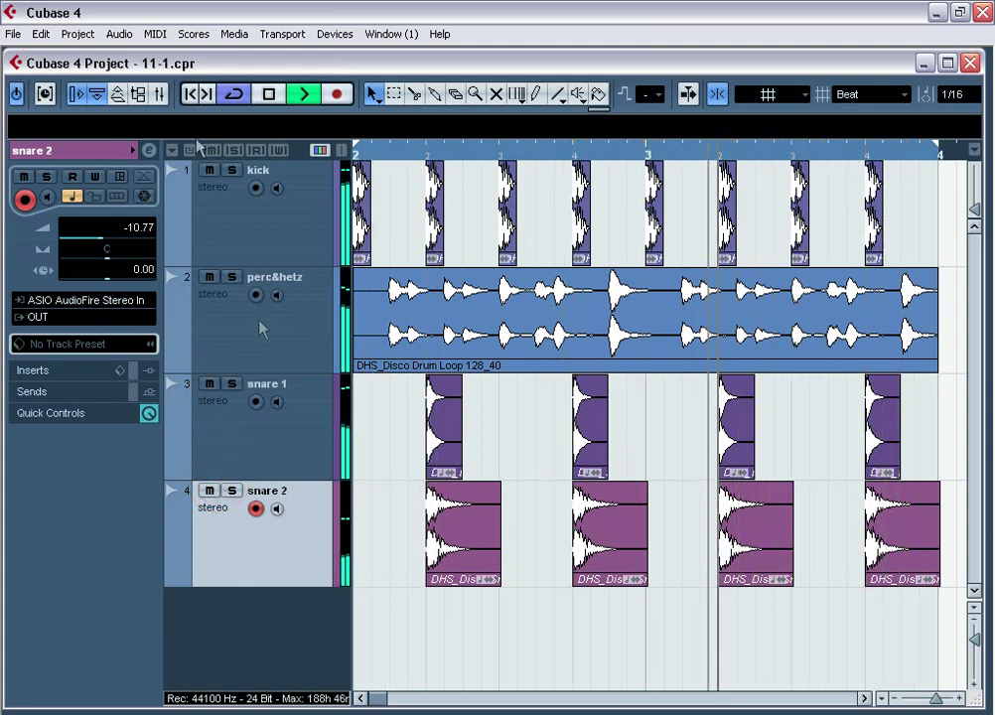
Add a new group channel to the mixer and name it CUT 135.
key(F3)
right_click(455, 275)
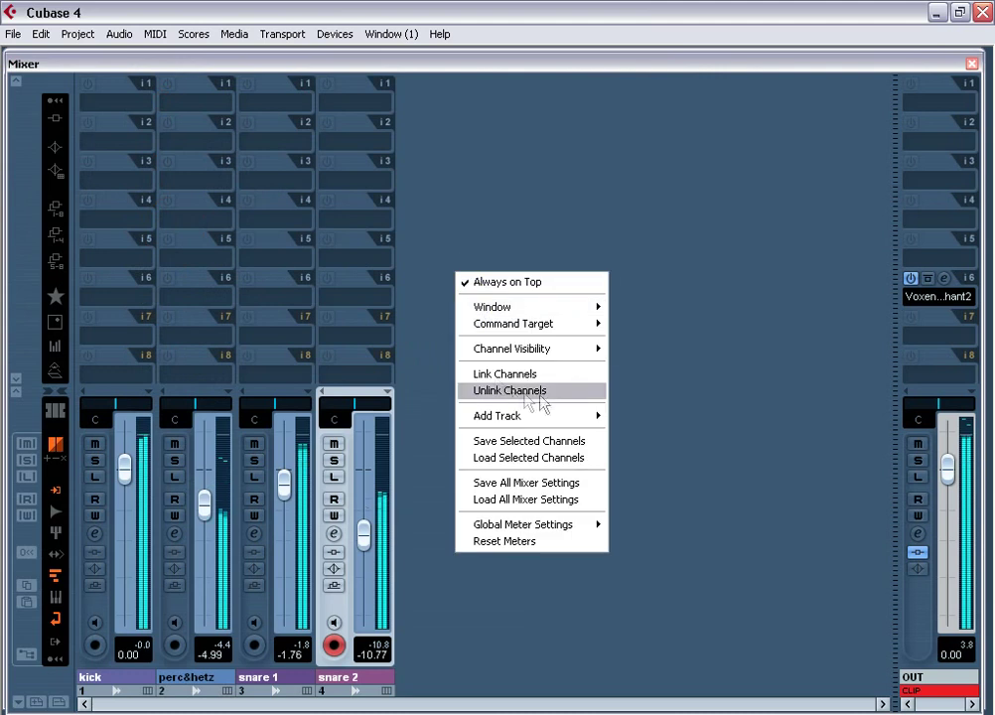
mouse_move(547, 416)
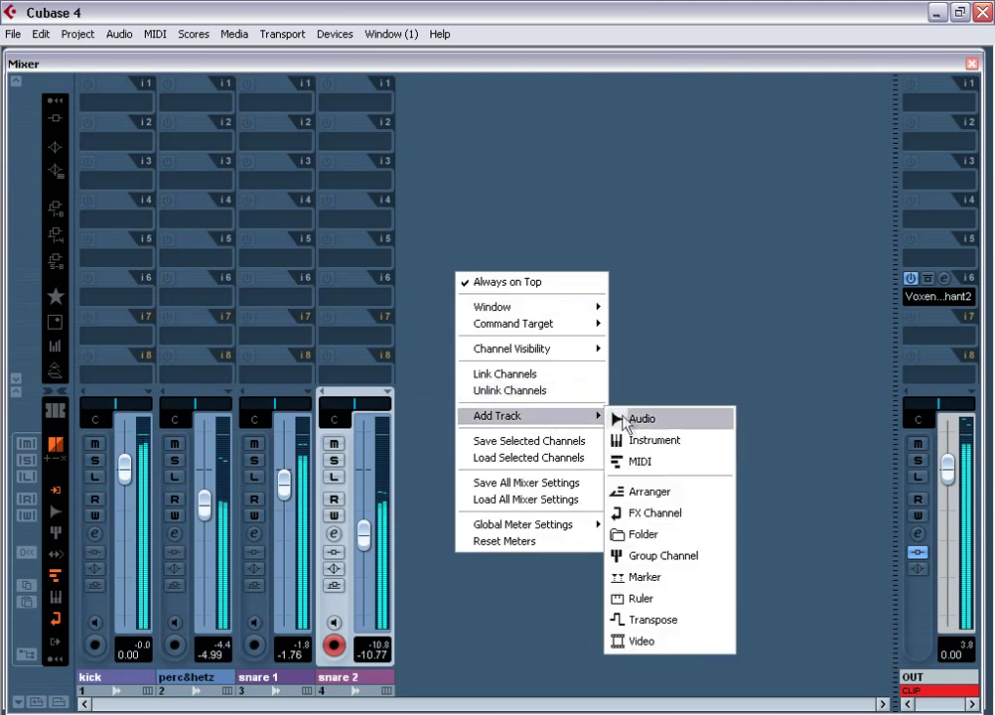
click(662, 556)
click(558, 490)
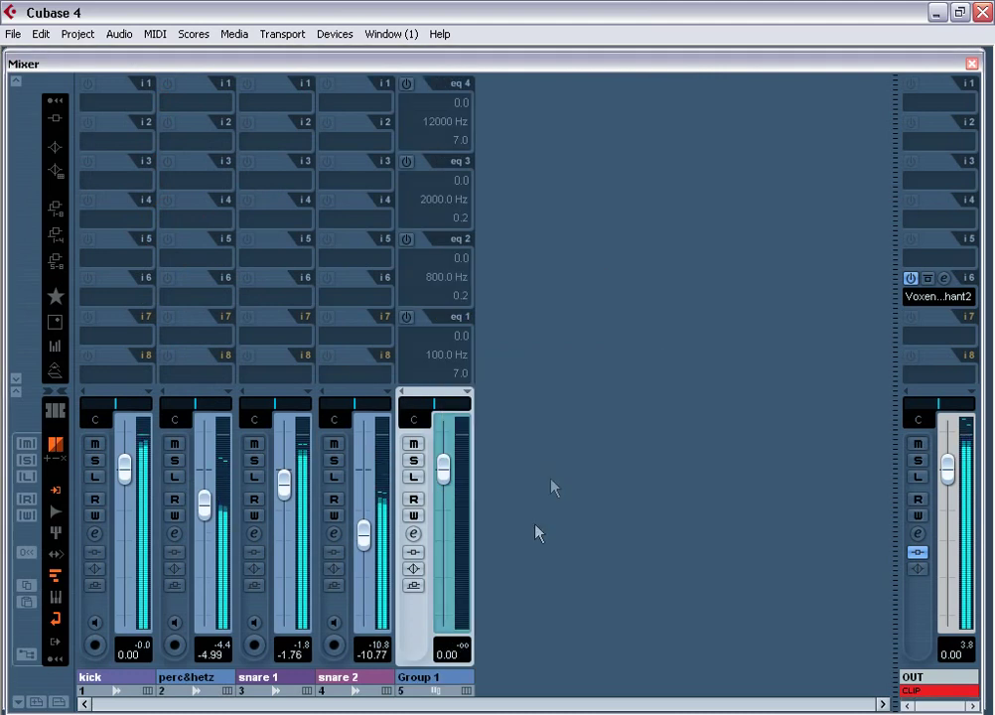
double_click(447, 677)
text(CUT 135)
key(Return)
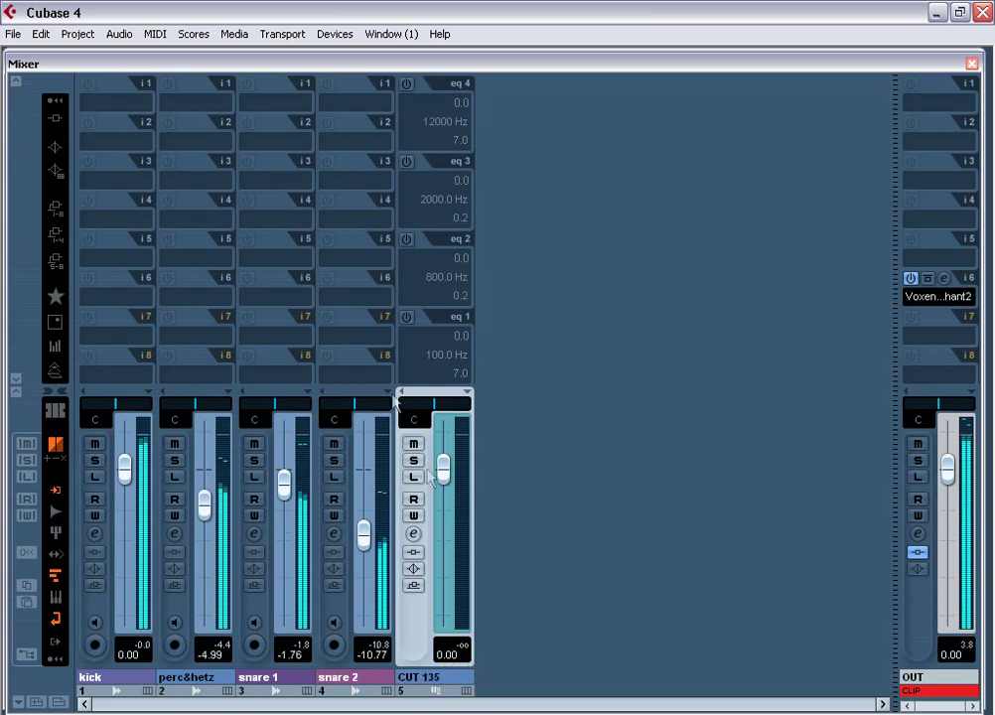
Load UAD Cambridge on CUT 135 insert 3 with an Elliptic 6 low cut at 135 Hz.
click(55, 119)
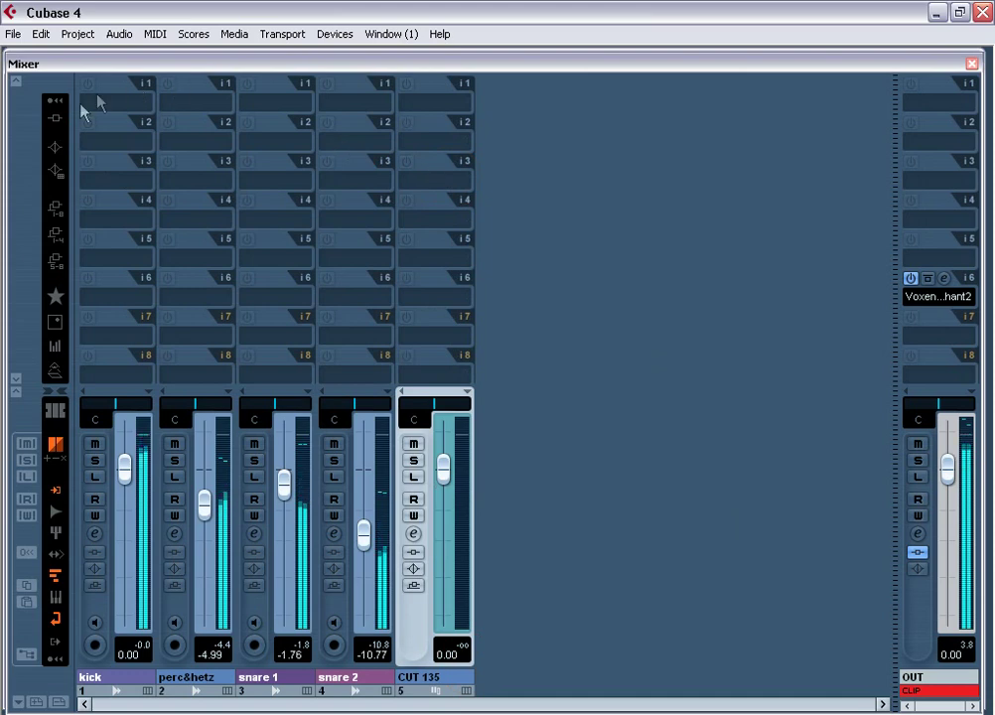
click(453, 178)
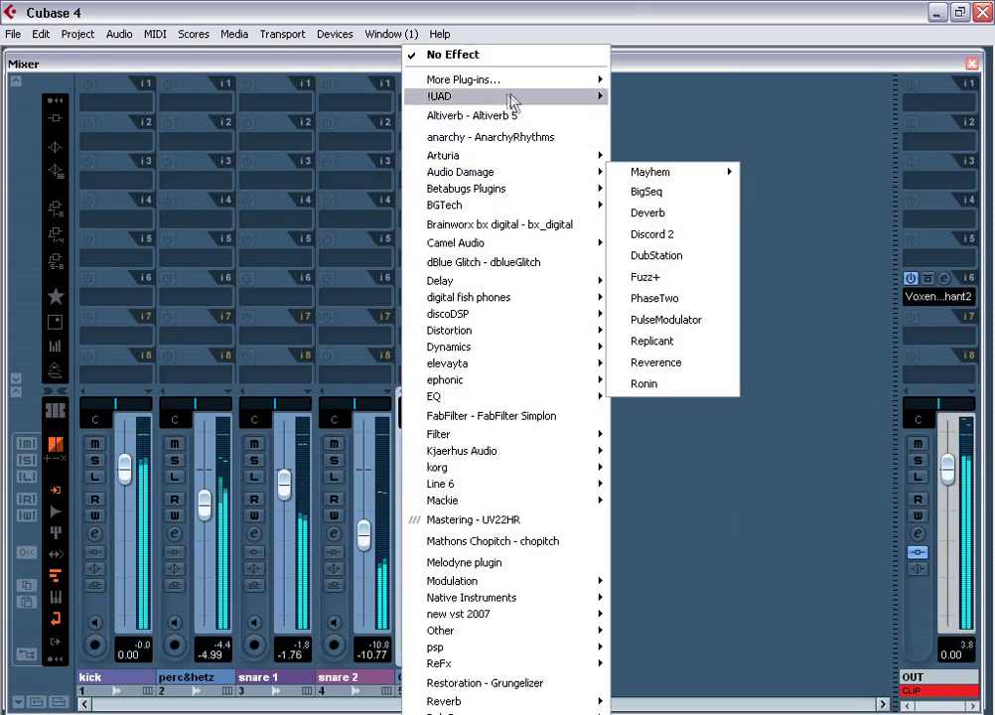
mouse_move(551, 97)
mouse_move(673, 97)
click(789, 116)
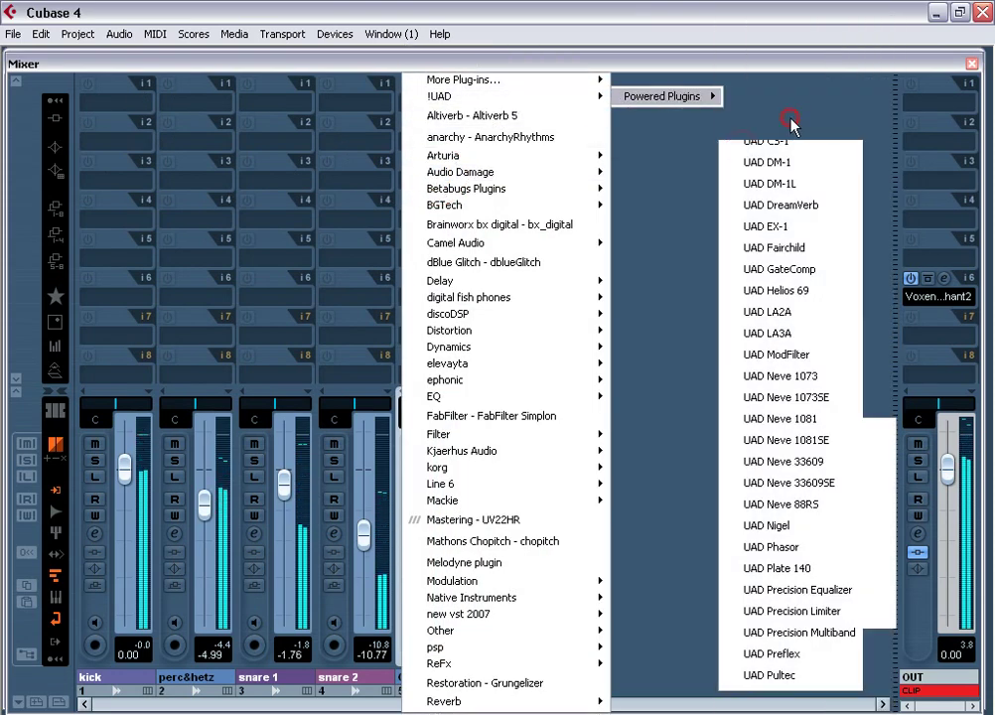
click(293, 326)
click(355, 514)
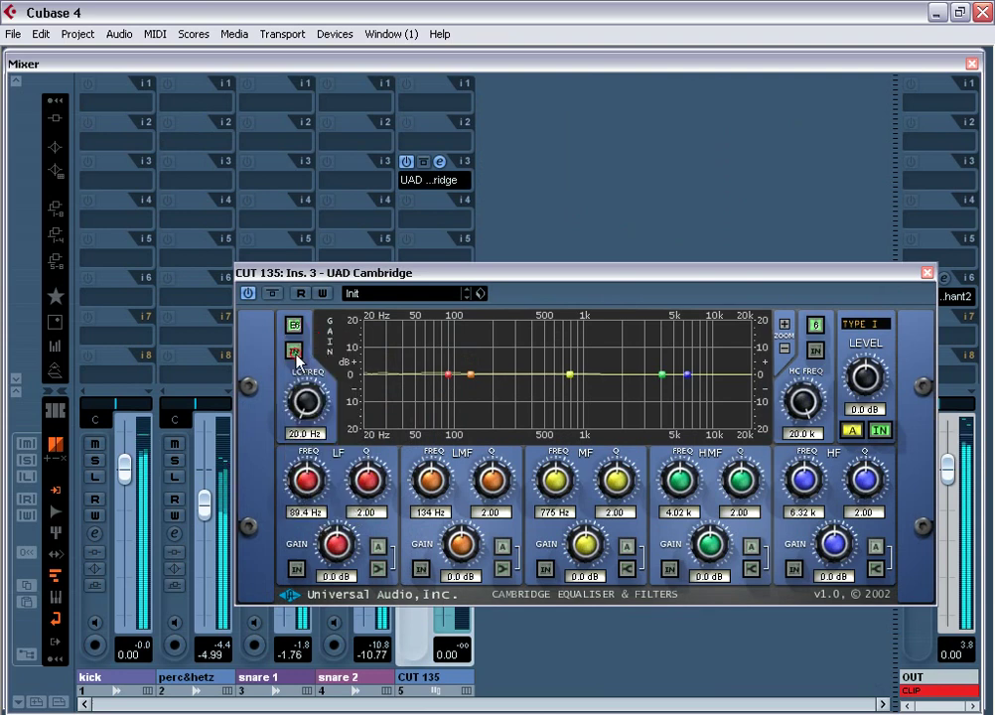
text(135)
key(Return)
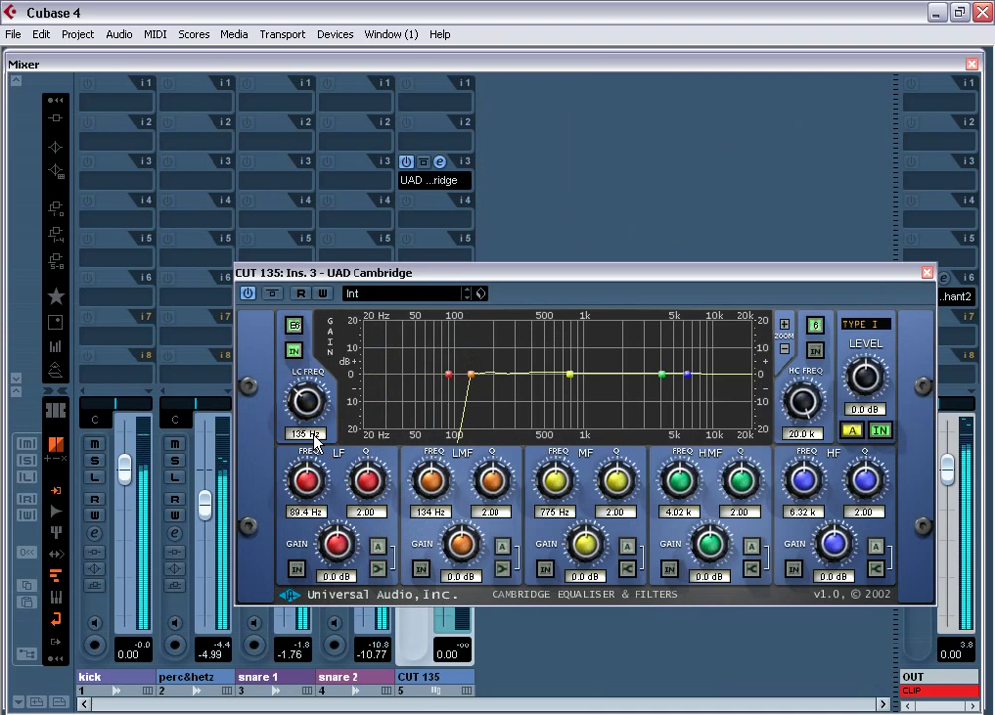
click(927, 273)
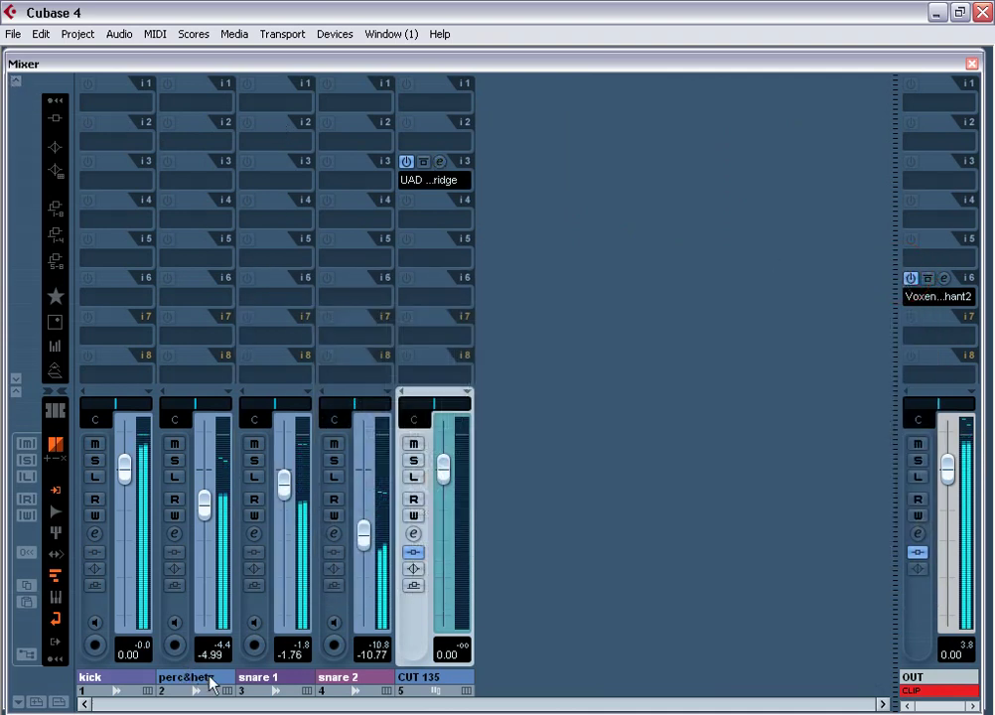
Route the perc&hetz, snare 1 and snare 2 outputs into the CUT 135 group.
click(210, 610)
shift+click(328, 616)
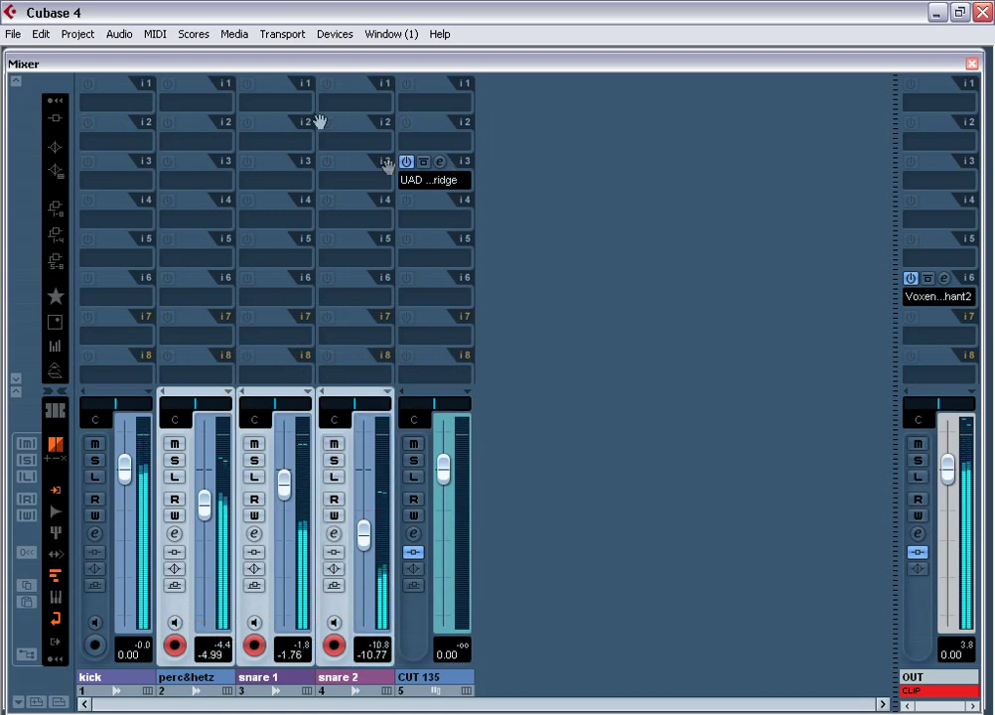
click(15, 82)
click(178, 92)
click(223, 194)
click(251, 92)
click(297, 193)
click(344, 92)
click(427, 194)
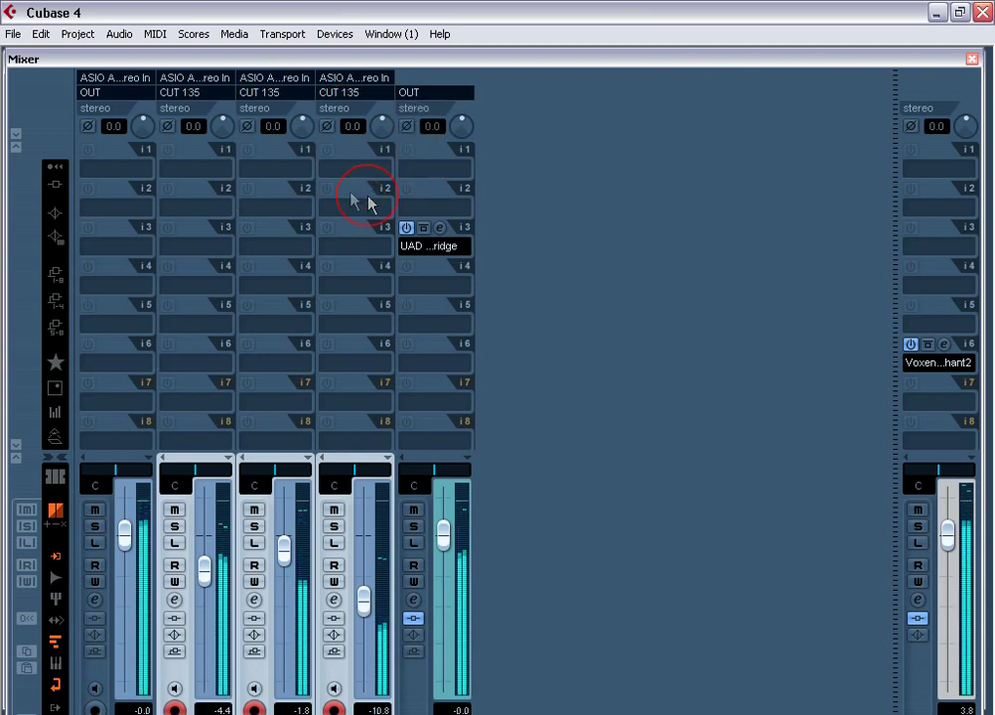
click(16, 134)
drag(147, 129, 149, 69)
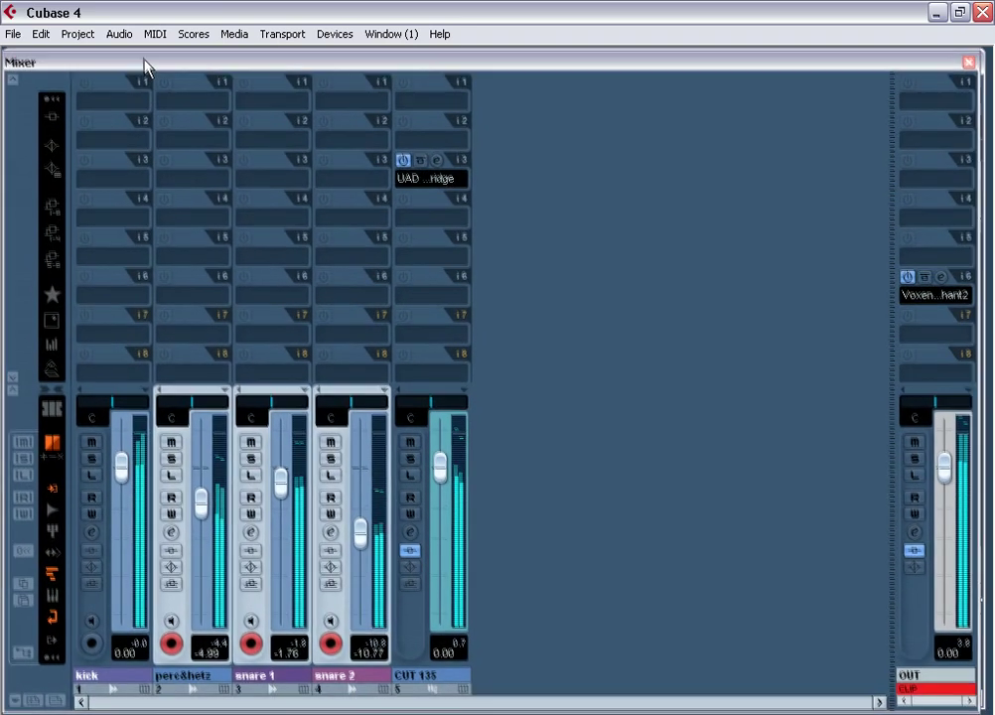
Lower the group Cambridge's low-cut frequency, compare it bypassed, and close the mixer.
click(437, 162)
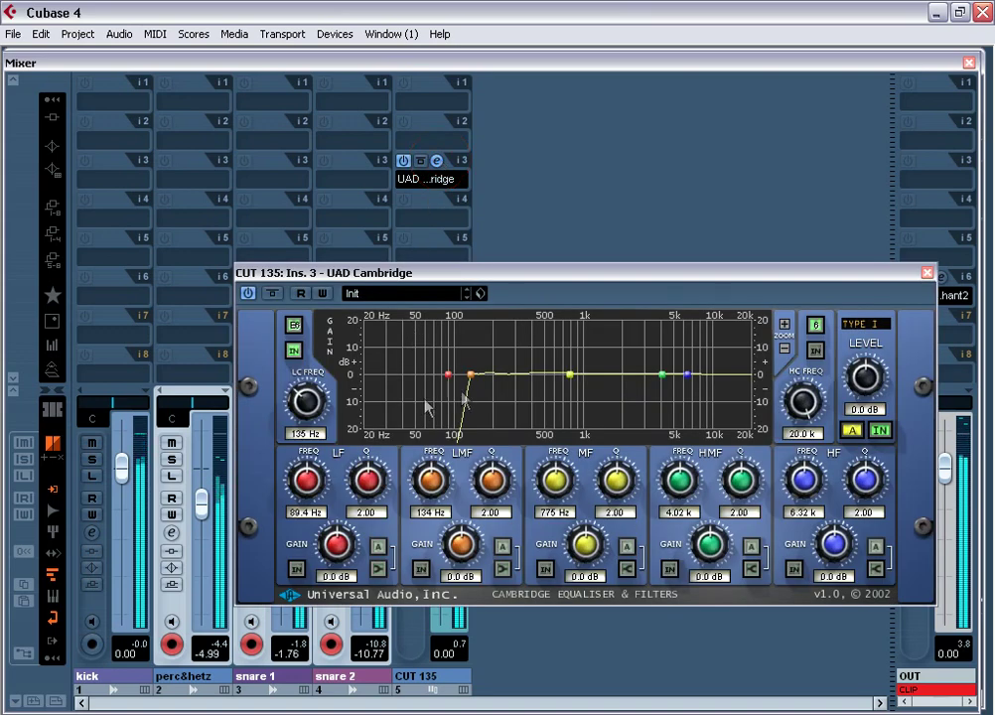
drag(311, 410, 305, 418)
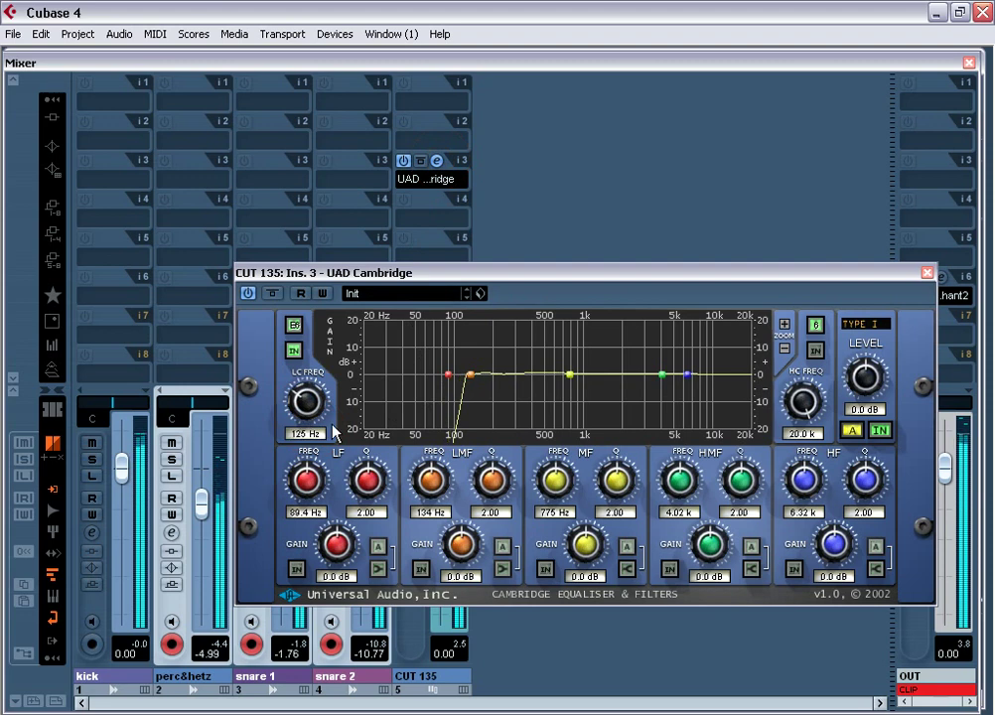
click(927, 273)
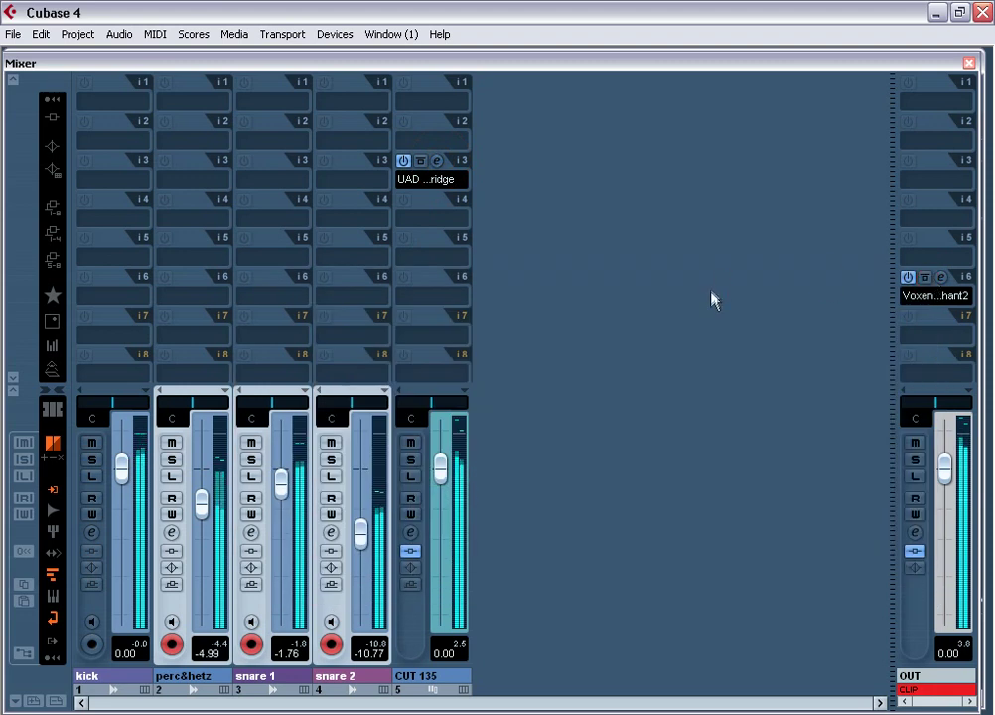
click(419, 162)
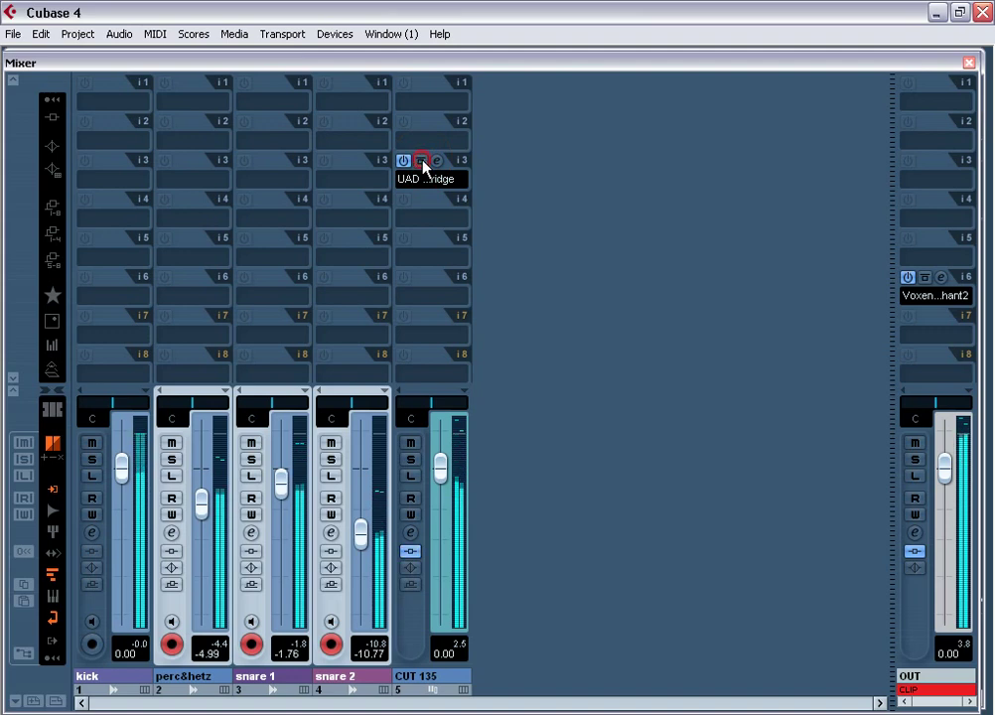
click(421, 162)
click(969, 63)
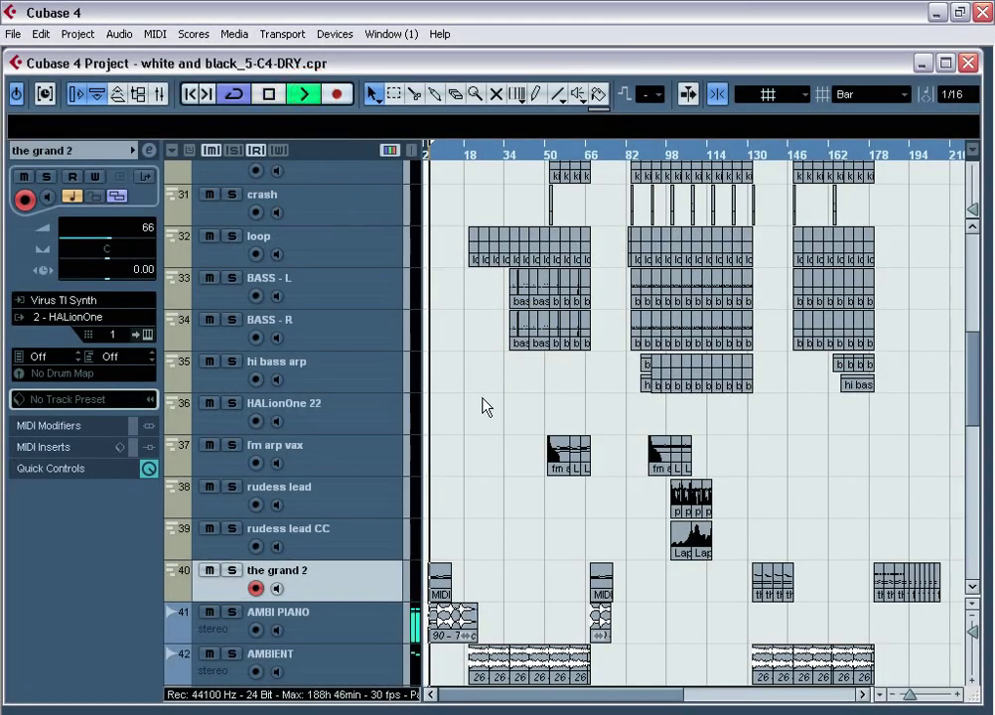
Load s(M)exoscope onto an empty ASIO OUT insert in the mixer.
scroll(483, 407, down, 3)
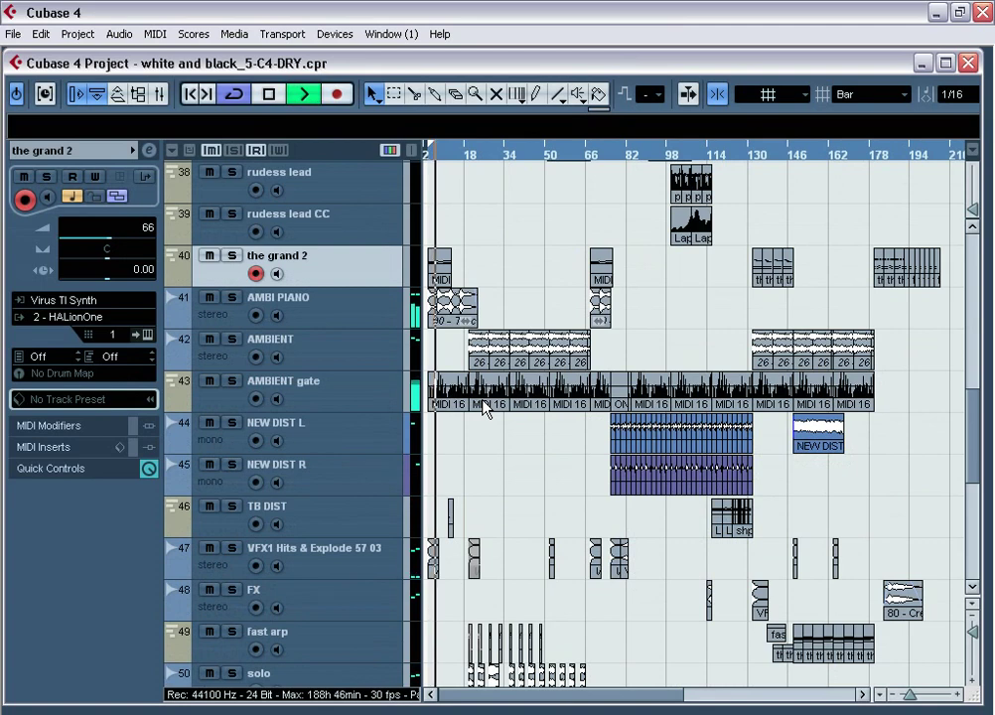
click(159, 94)
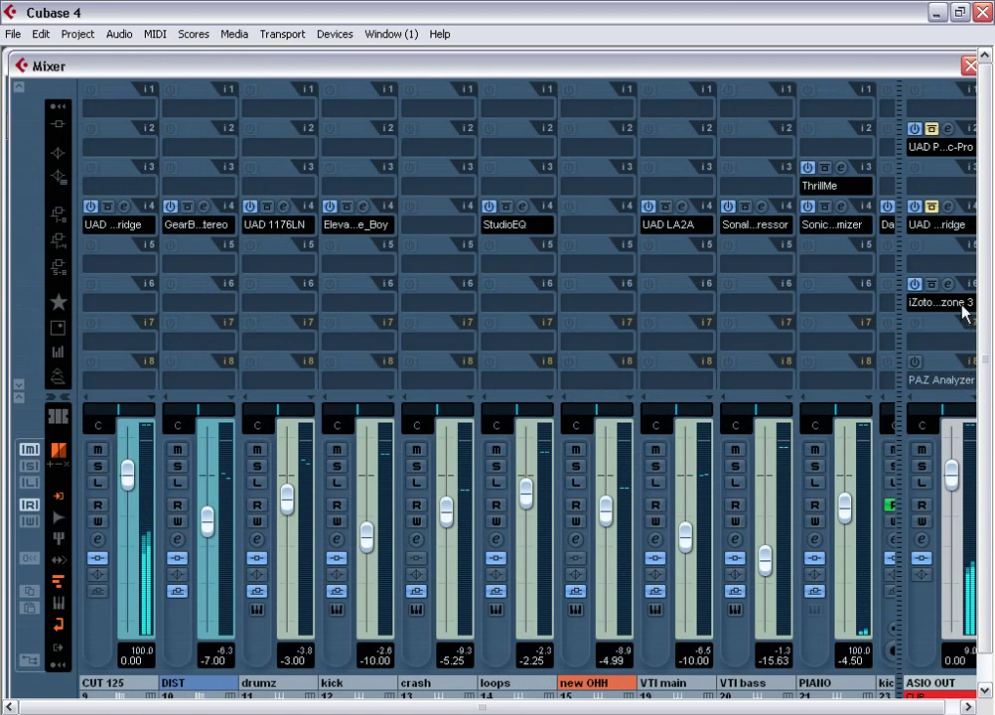
click(937, 344)
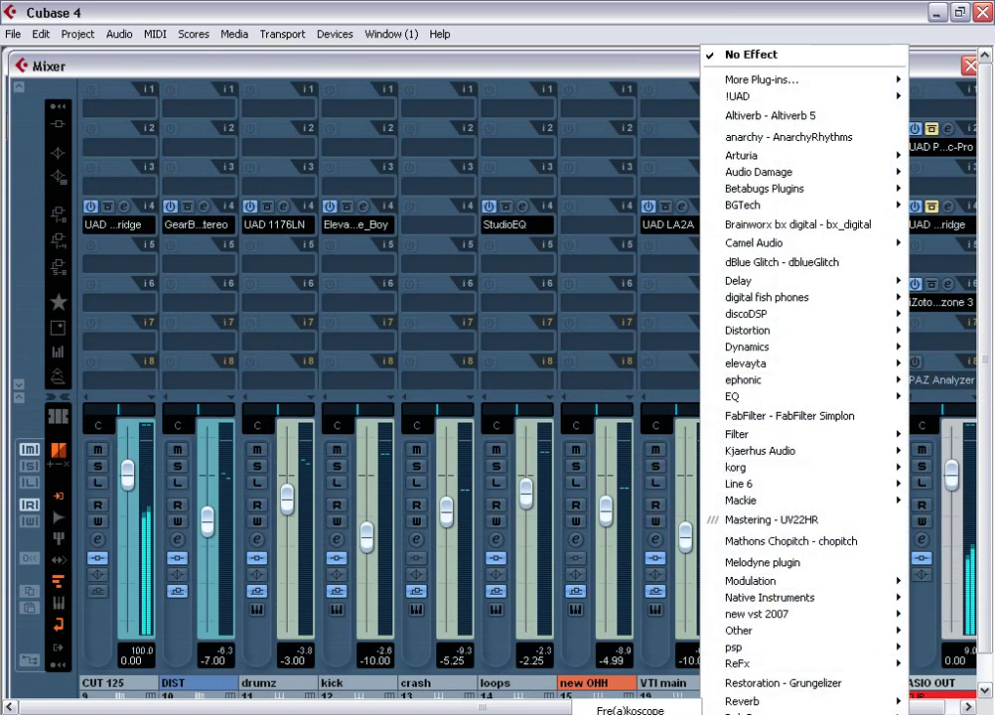
click(633, 712)
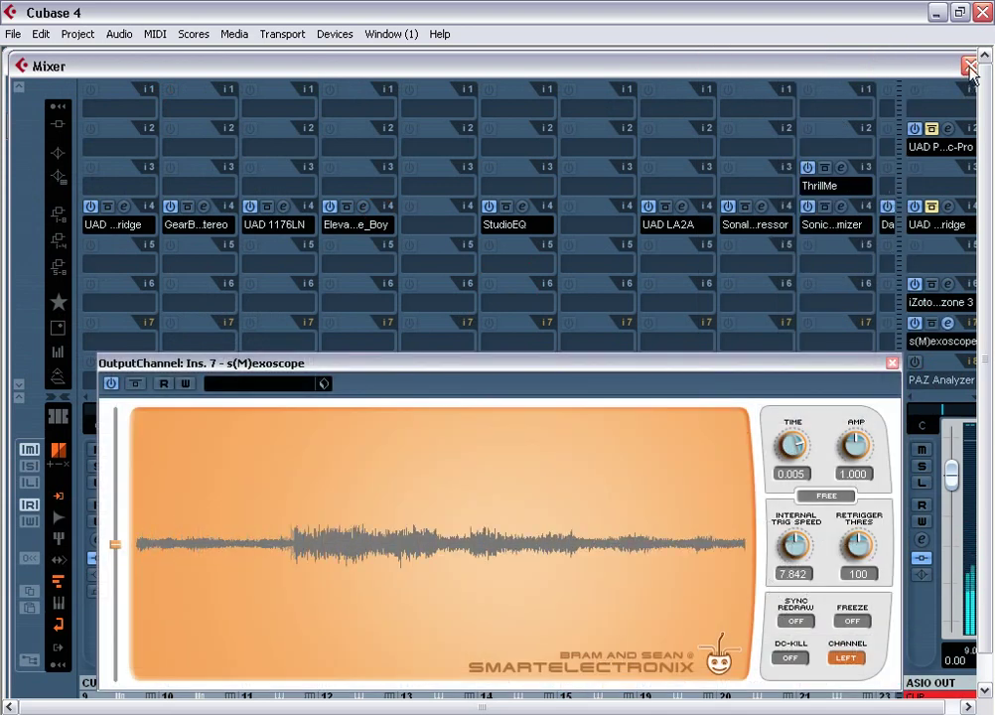
scroll(467, 212, right, 5)
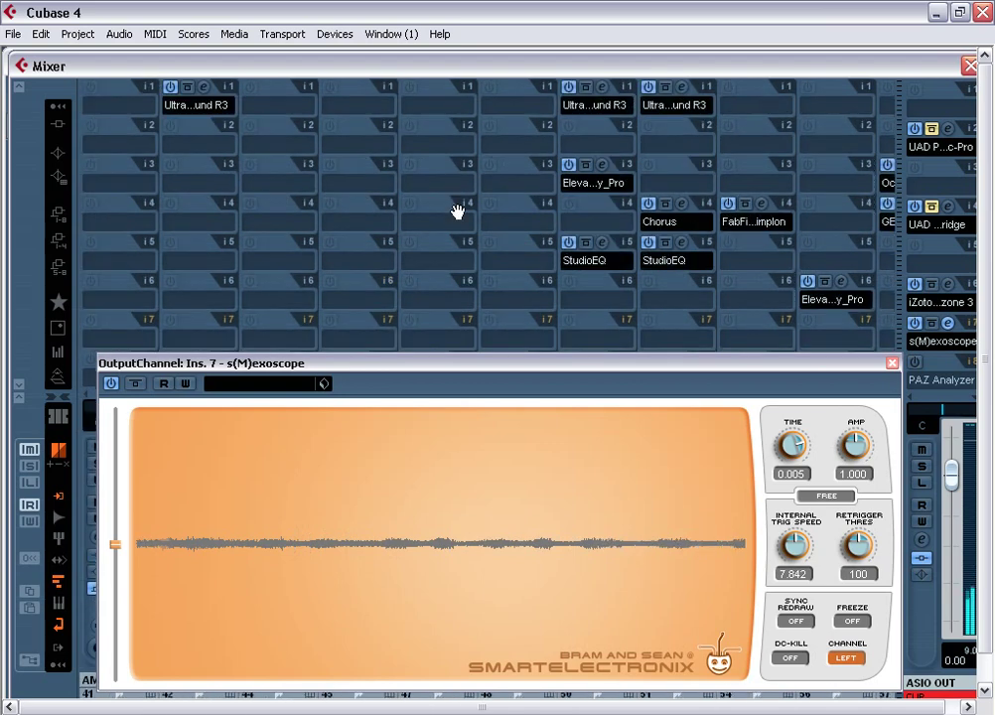
scroll(457, 211, left, 5)
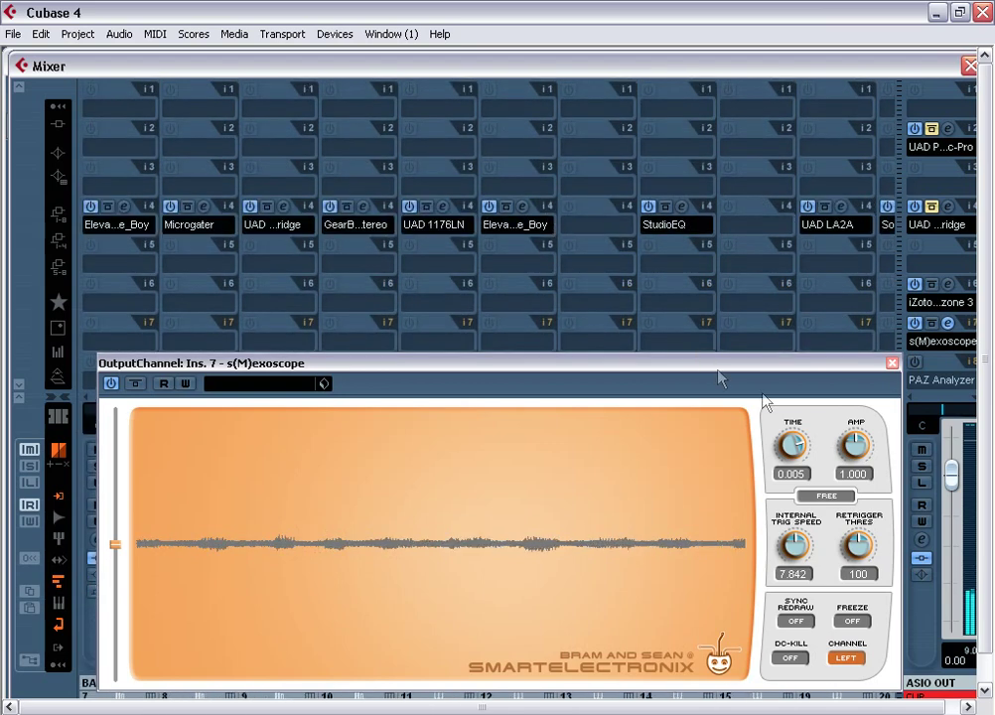
Solo the loops channel and raise the scope's AMP to 2.818.
drag(775, 373, 758, 349)
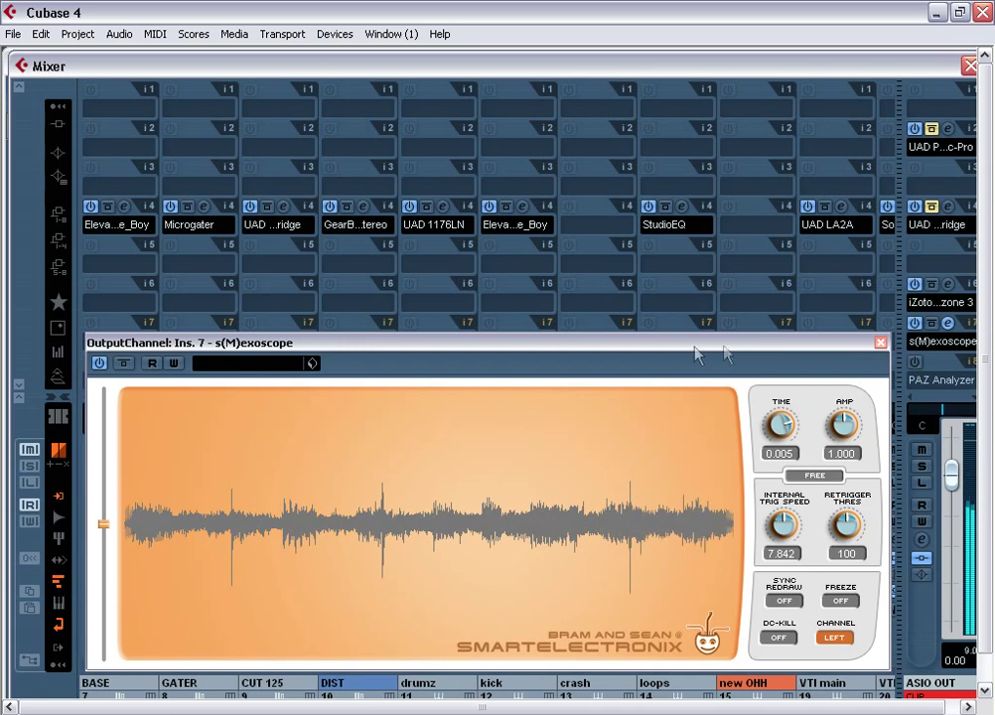
drag(691, 345, 688, 136)
click(655, 466)
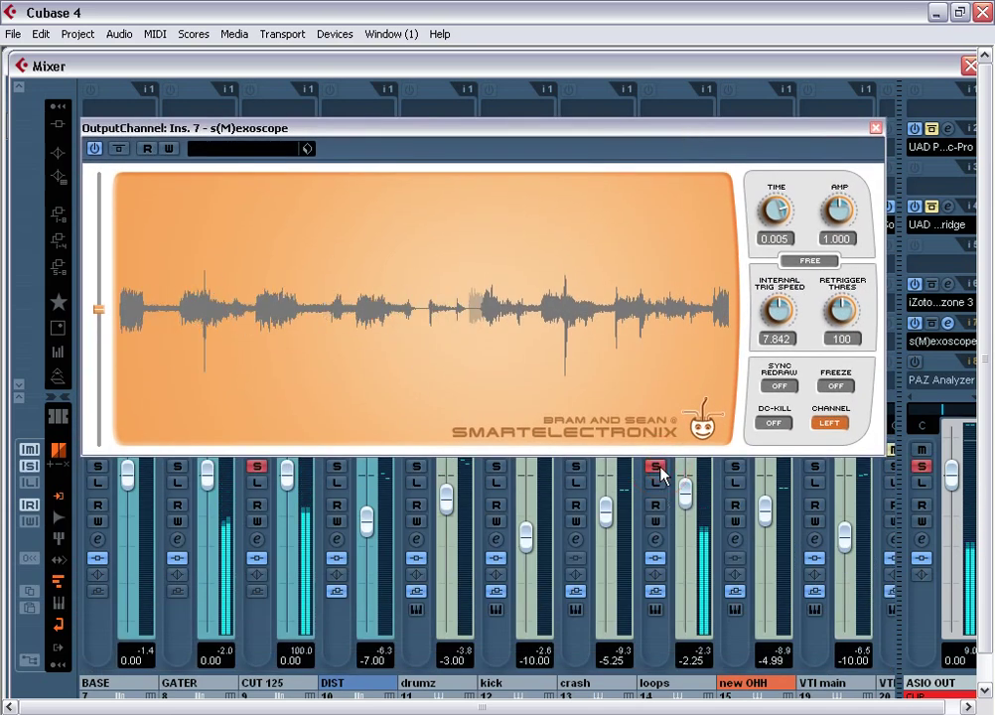
drag(843, 226, 839, 206)
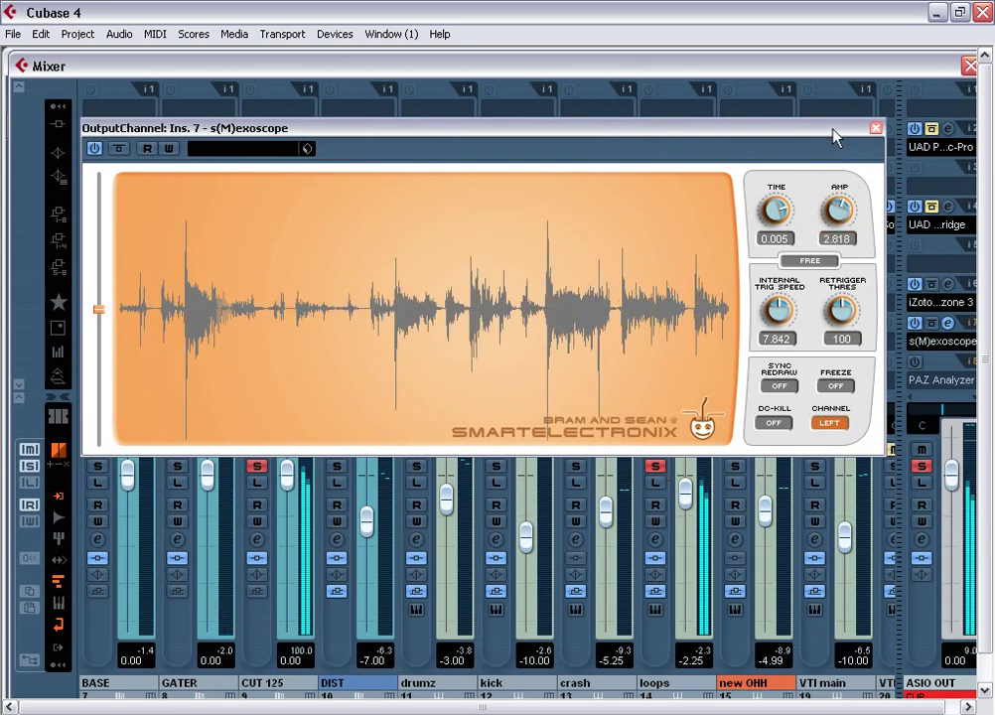
drag(827, 131, 829, 357)
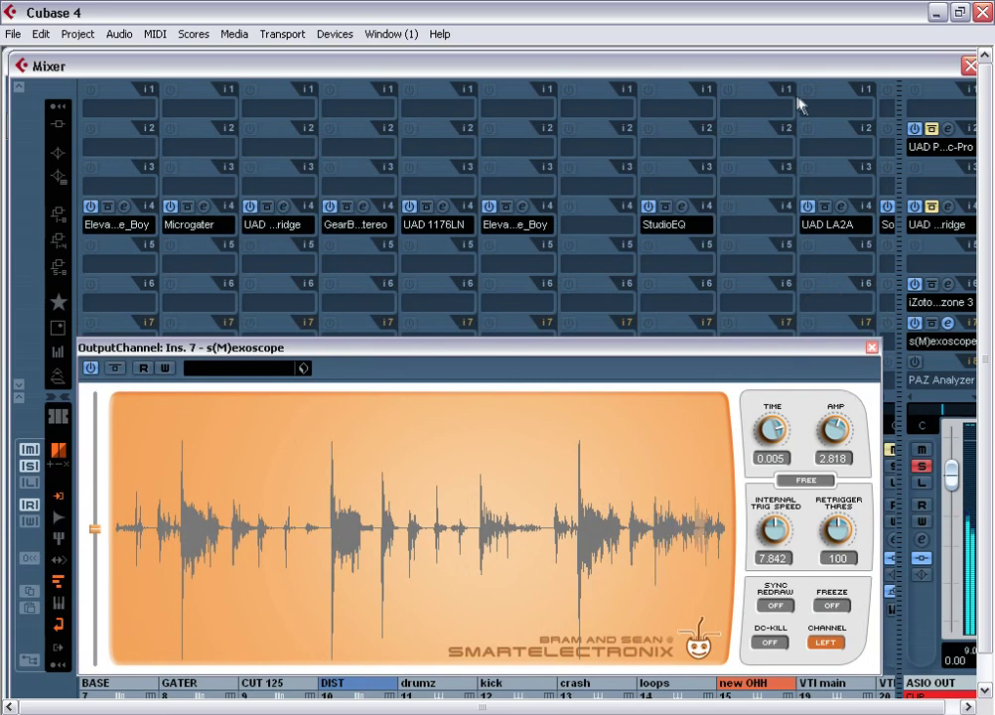
Load Waves L2 stereo with threshold and ceiling at -13.0, and return scope amplitude to 1.000.
click(669, 266)
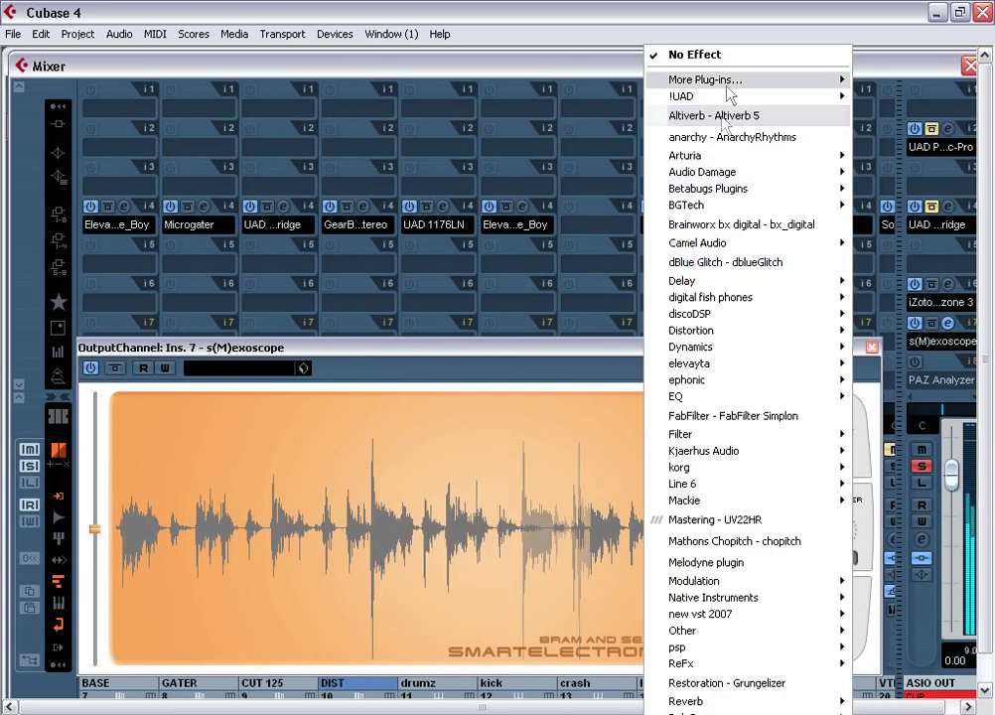
mouse_move(705, 79)
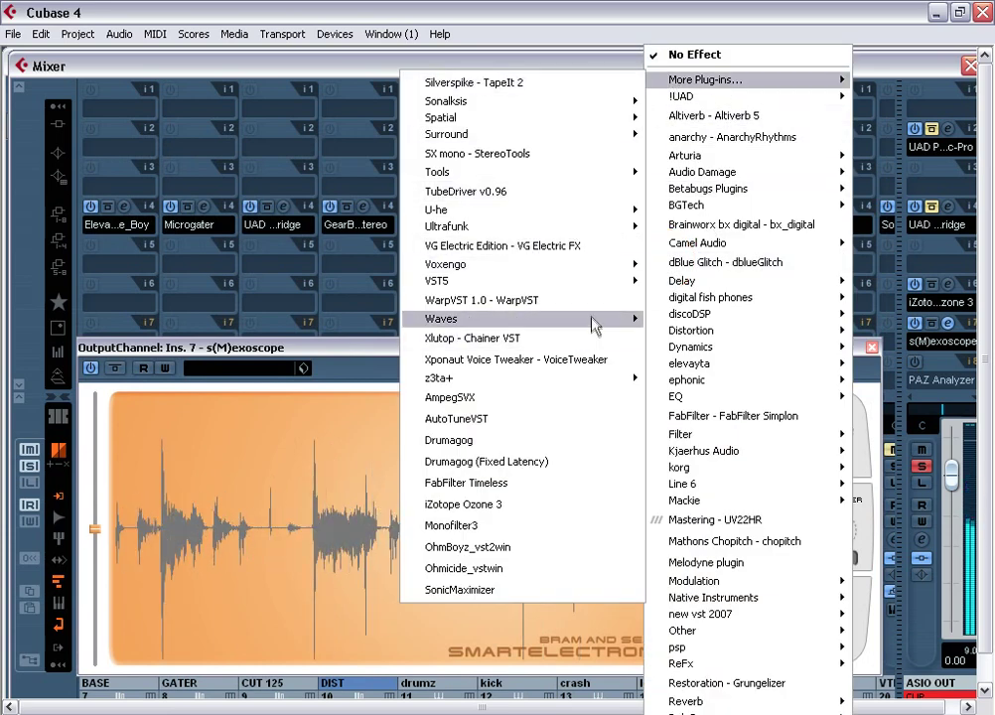
mouse_move(617, 318)
mouse_move(687, 353)
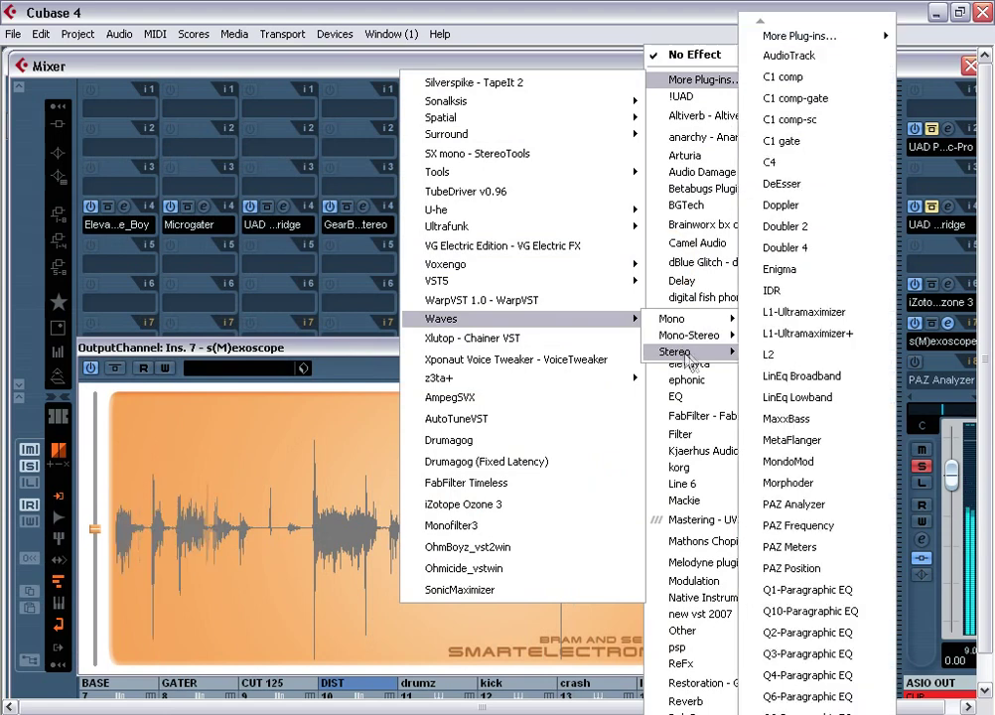
click(769, 354)
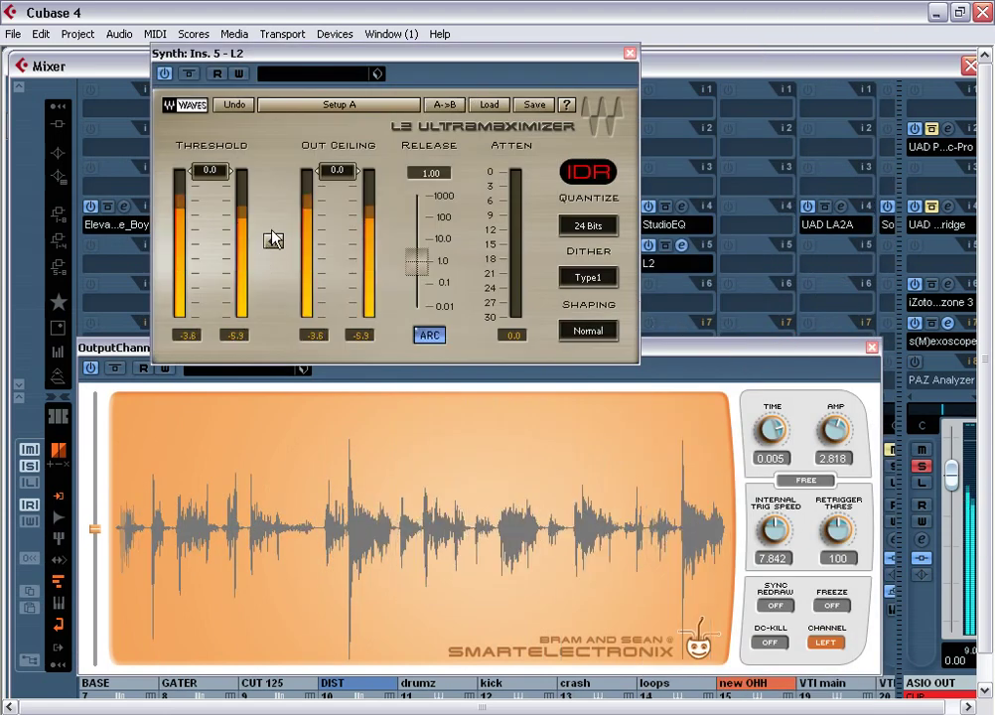
drag(272, 241, 272, 295)
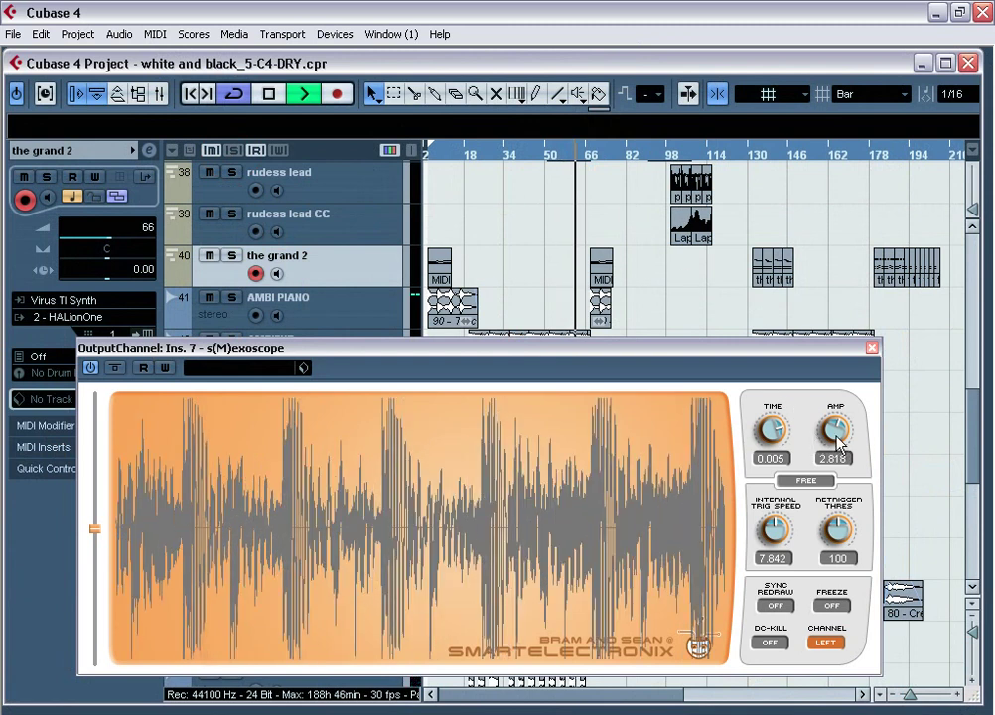
drag(839, 444, 834, 450)
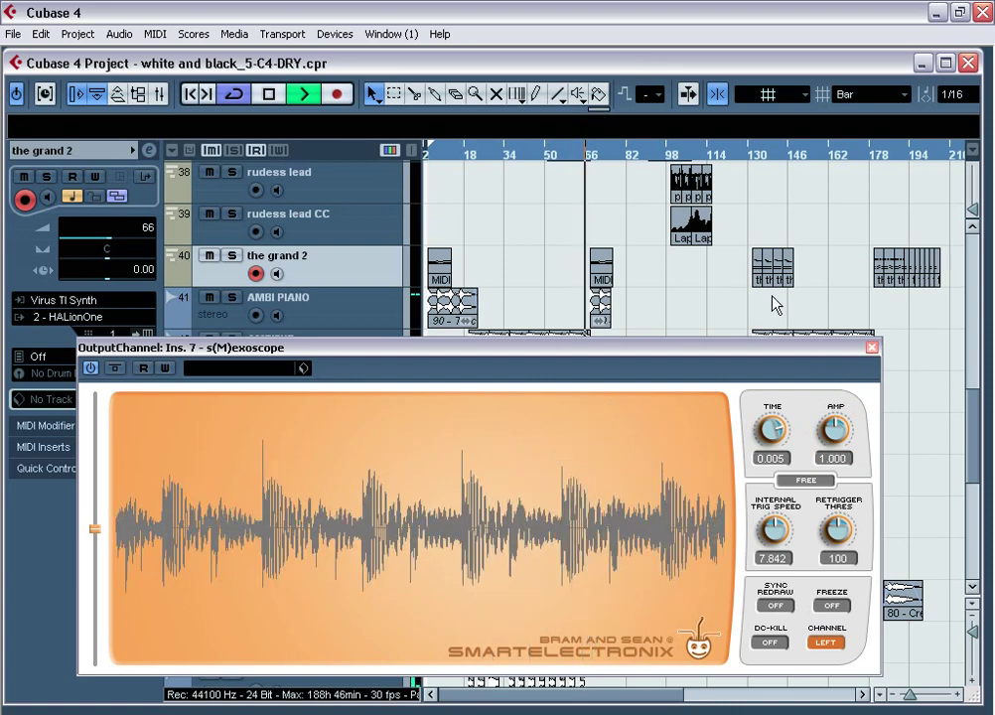
scroll(739, 268, up, 5)
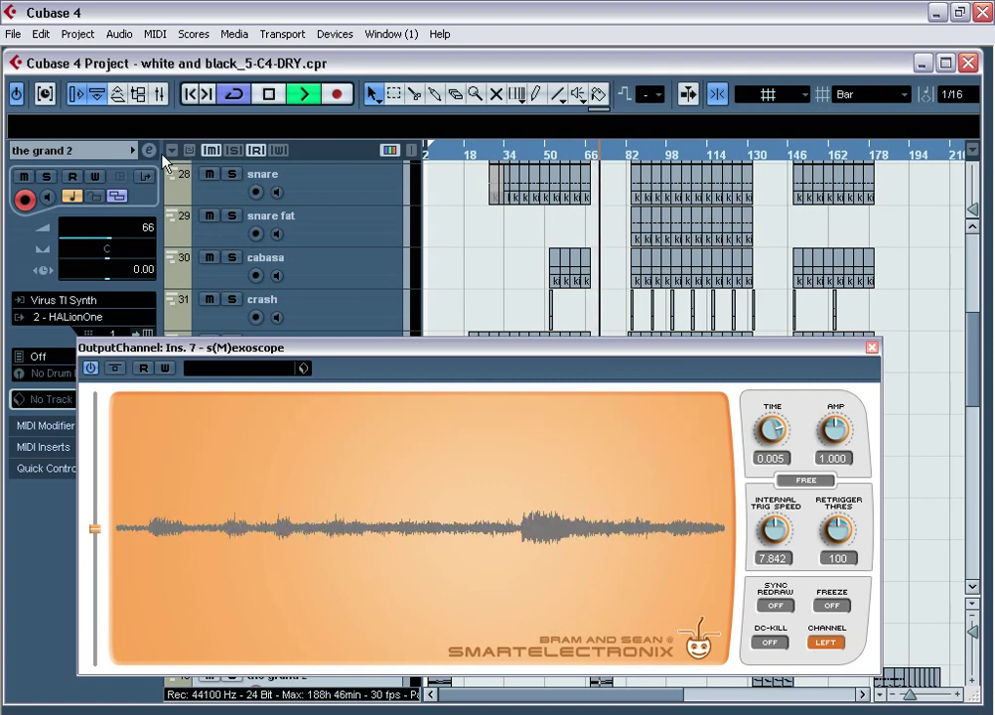
Solo VTI bass, briefly mute it, and bring up the effect list for its empty insert 6.
key(F3)
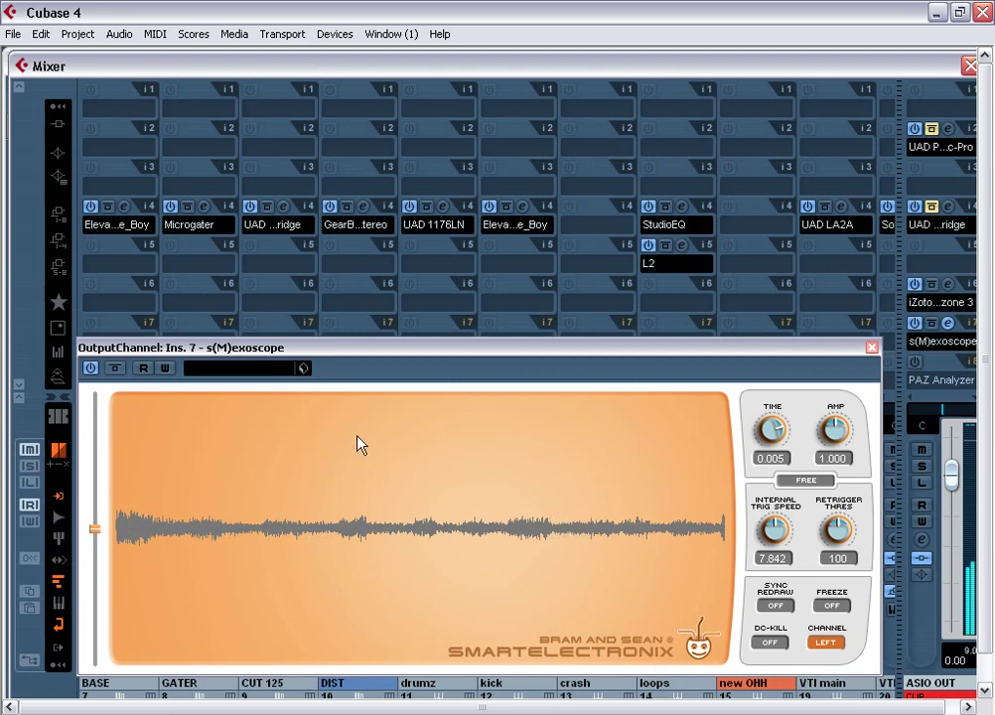
drag(374, 349, 374, 302)
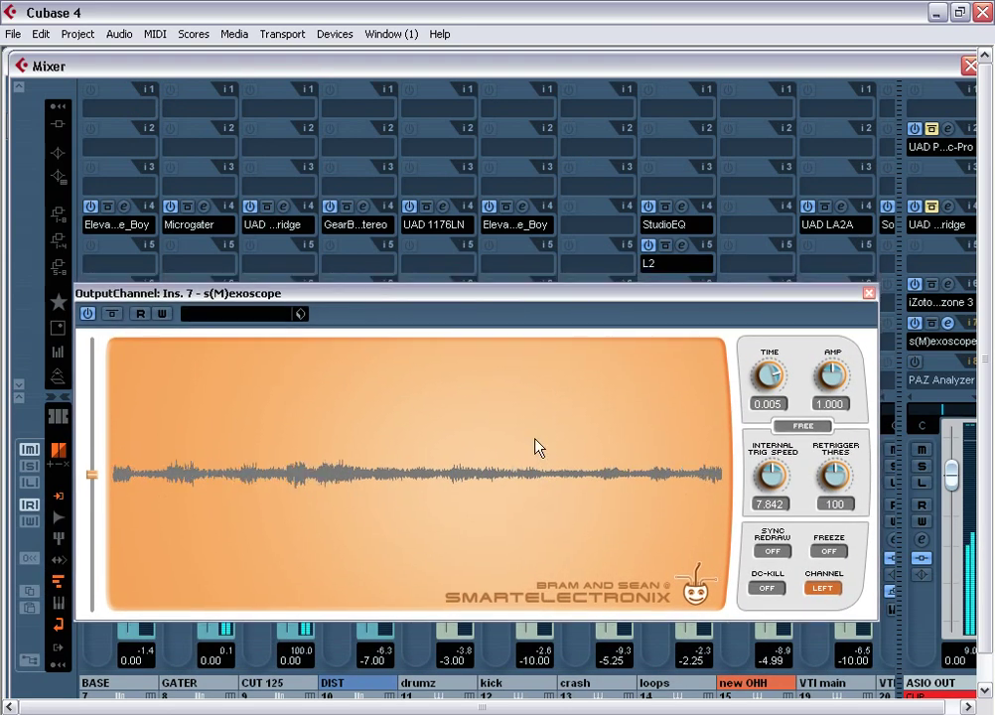
drag(711, 295, 664, 320)
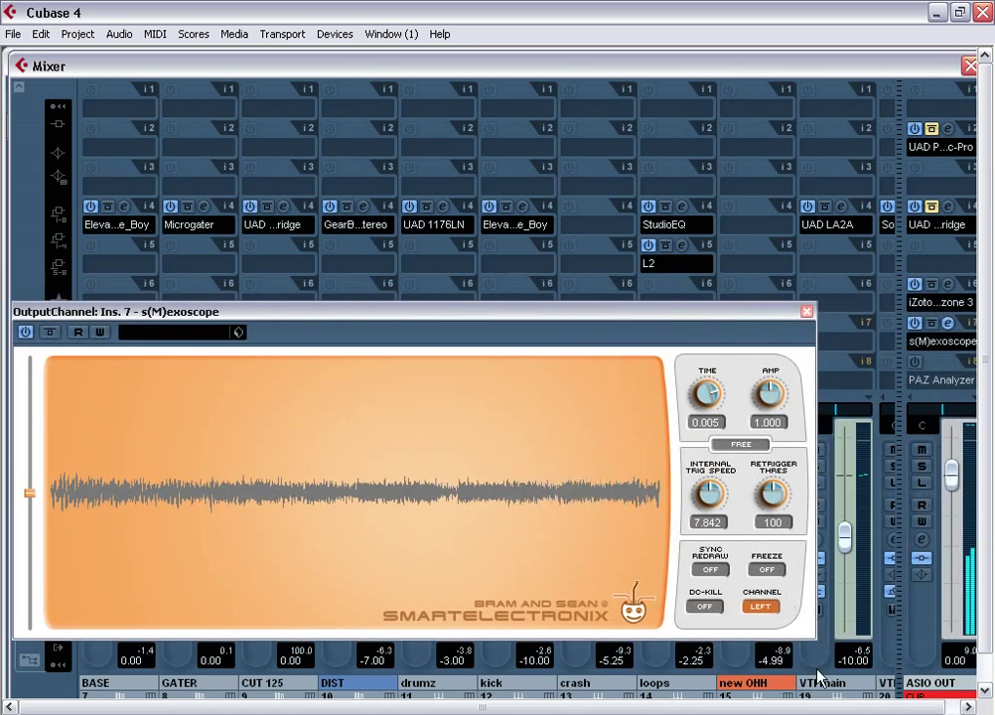
scroll(973, 578, down, 2)
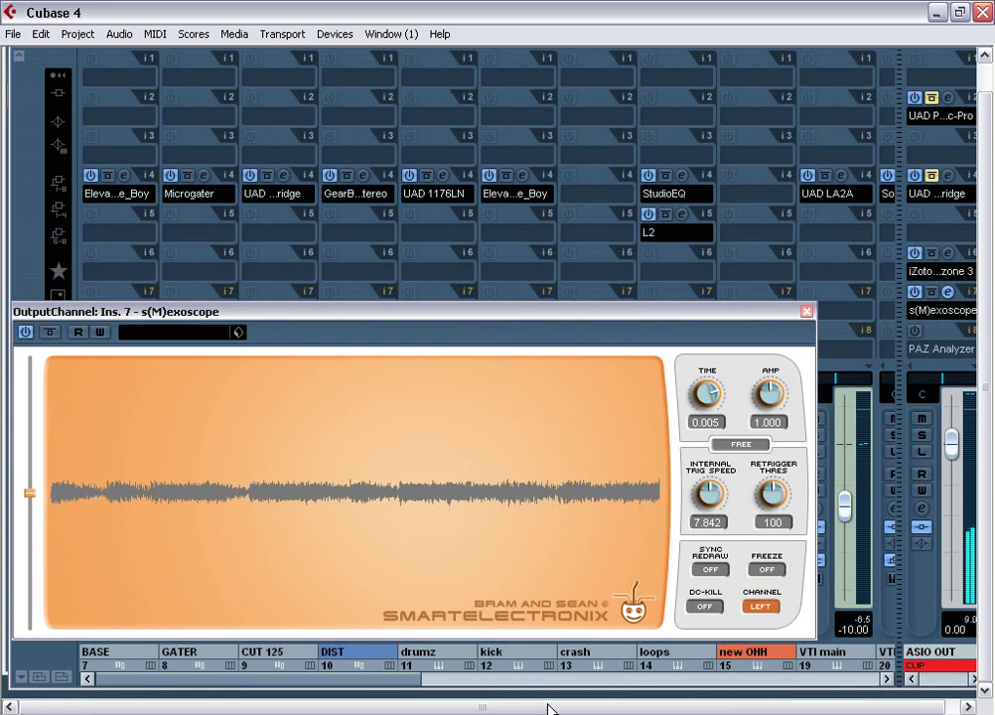
drag(352, 685, 377, 683)
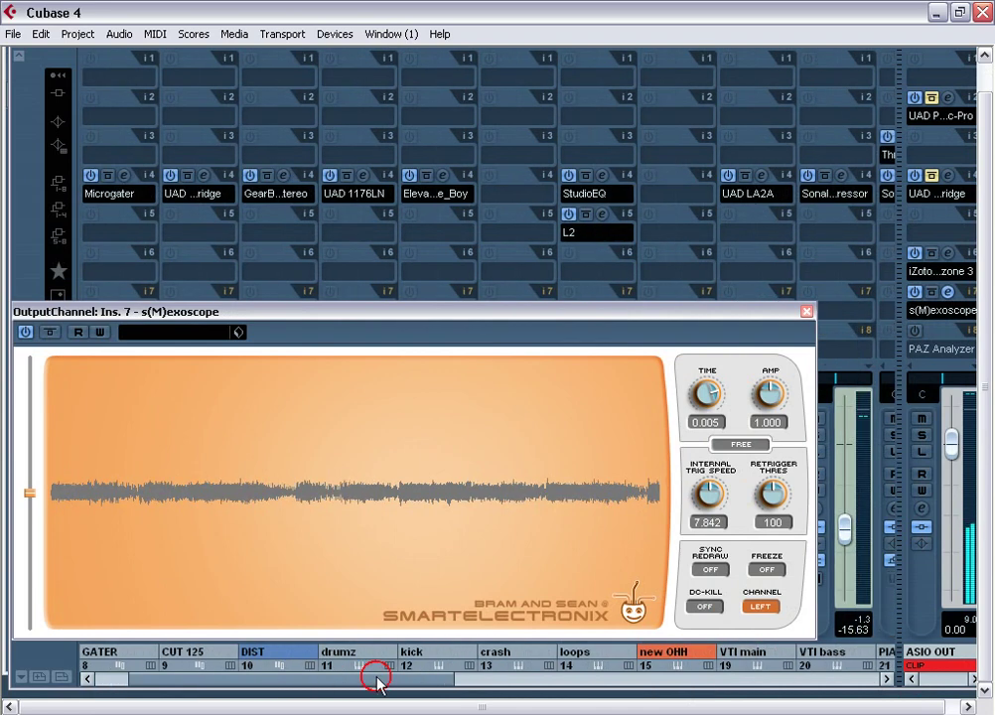
drag(794, 319, 765, 319)
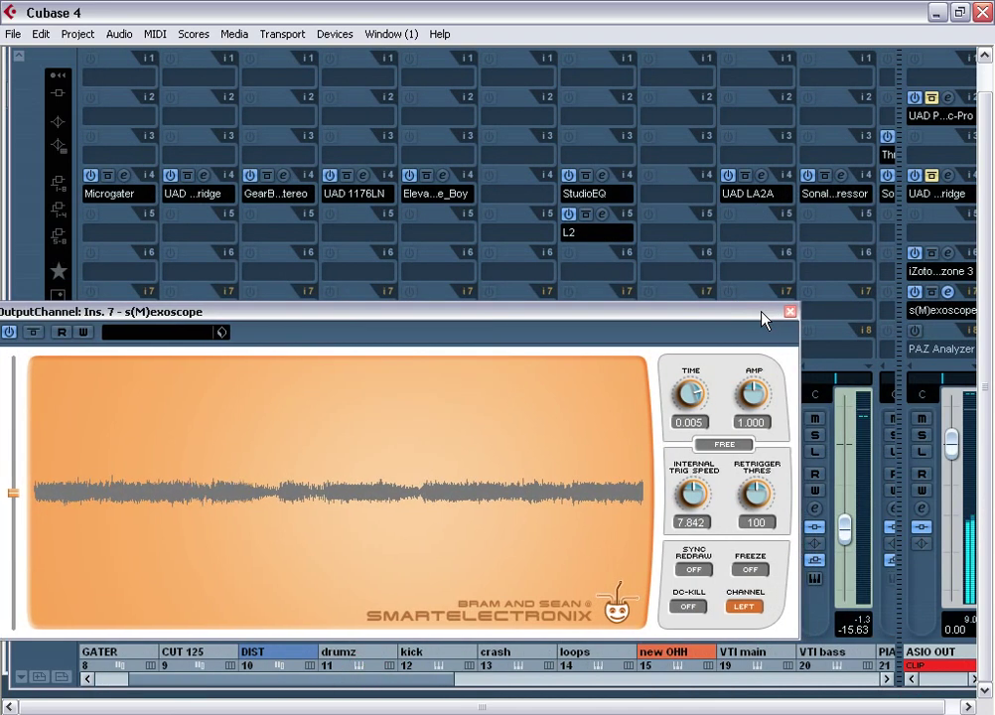
click(816, 436)
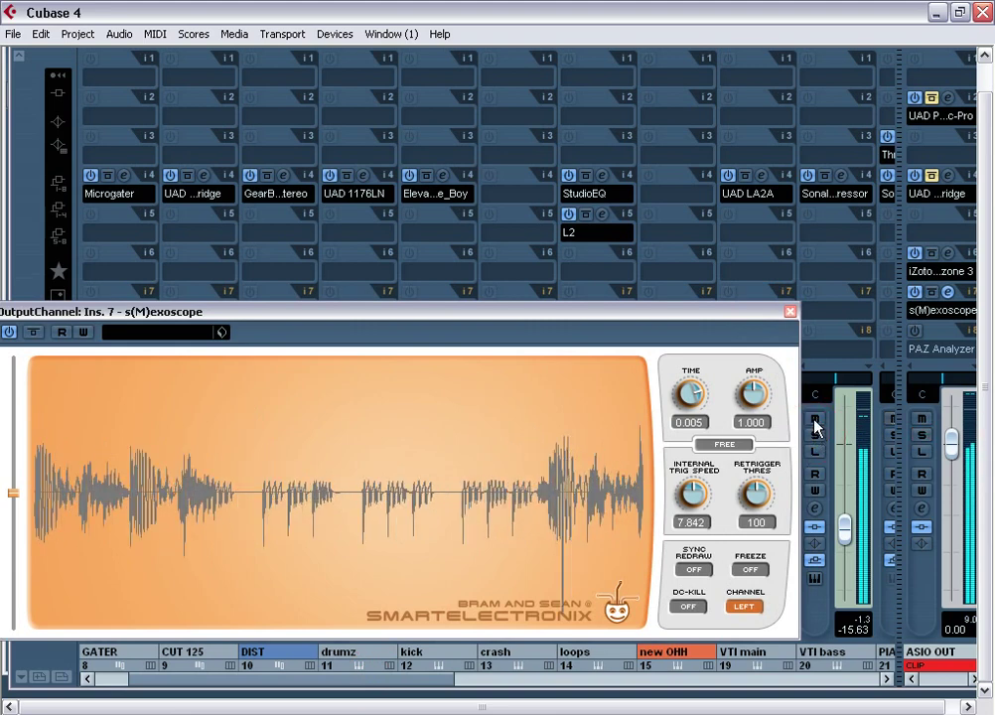
click(815, 420)
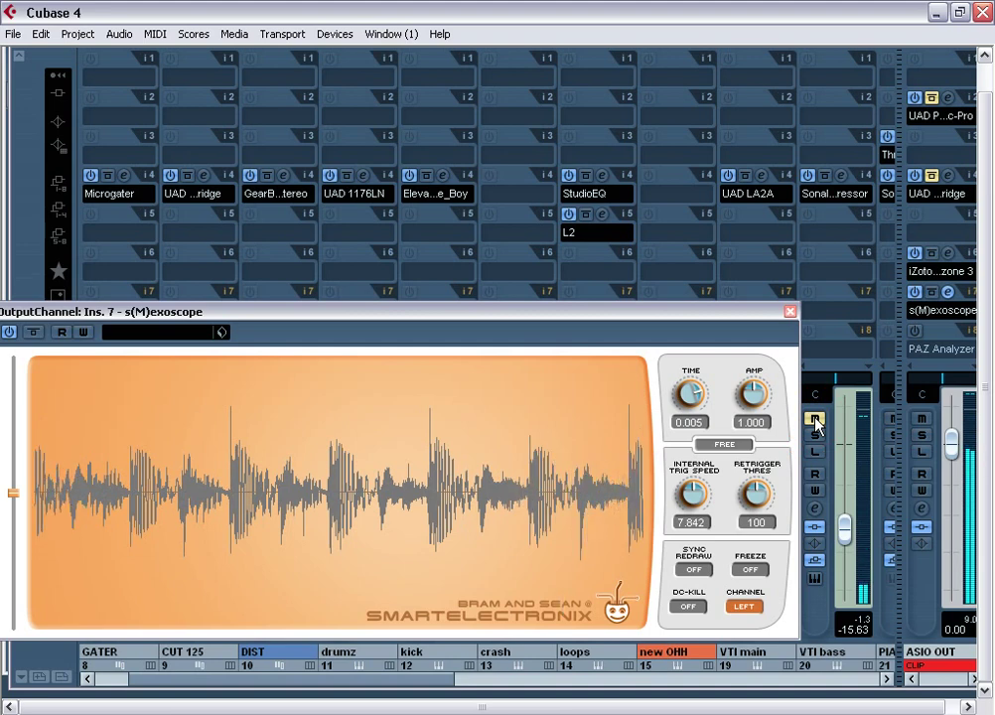
click(815, 420)
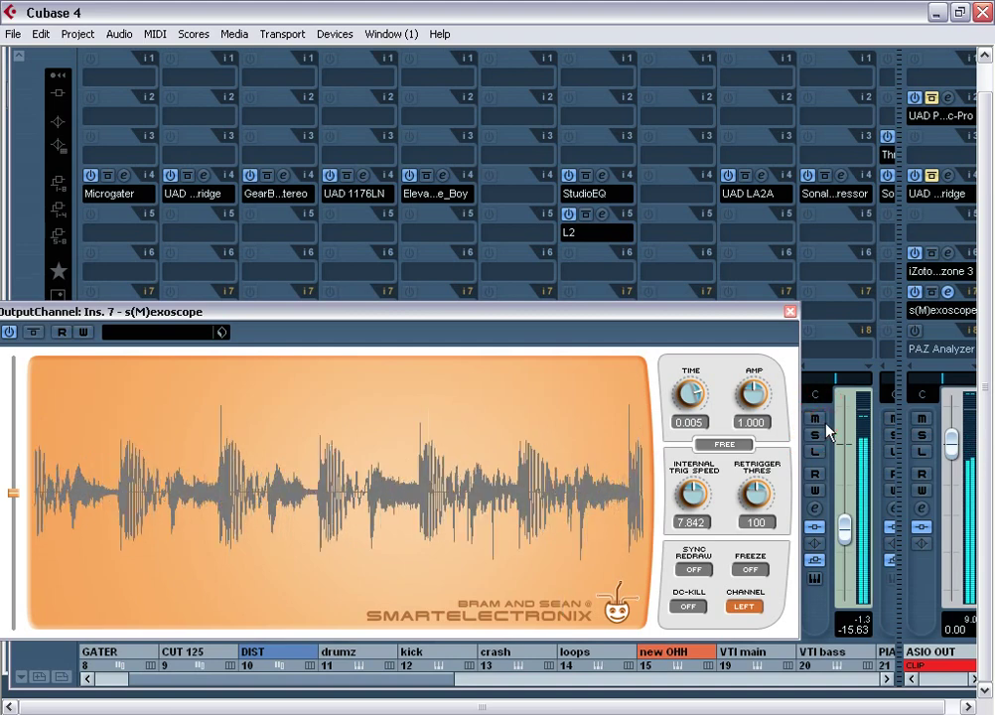
click(824, 269)
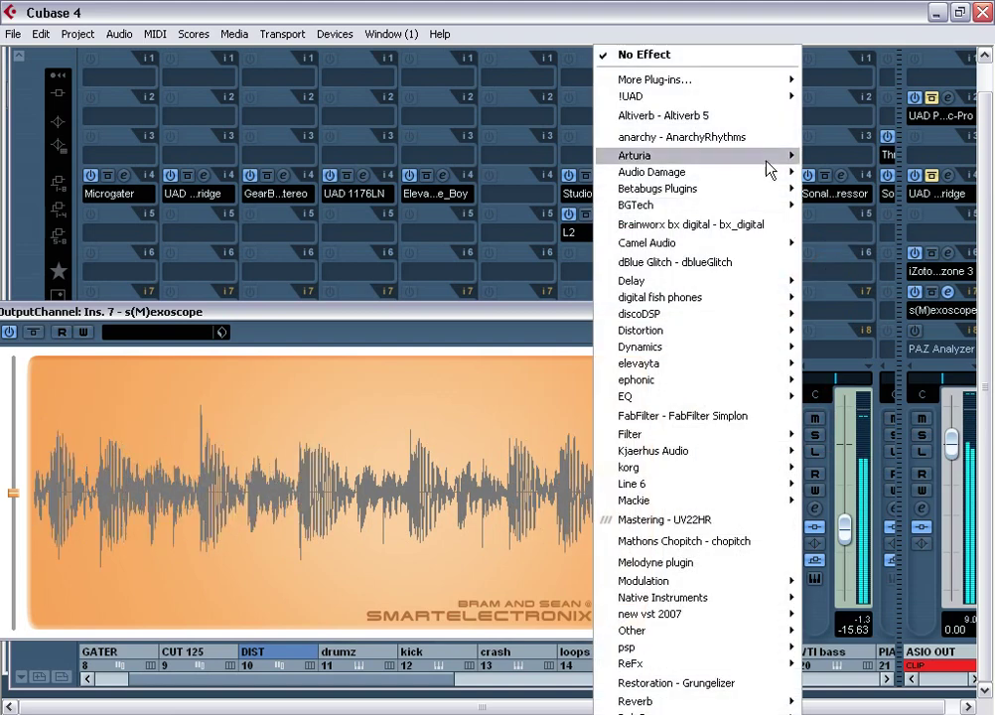
Insert Waves L2 on the VTI bass channel's sixth insert and A/B its bypass.
mouse_move(765, 81)
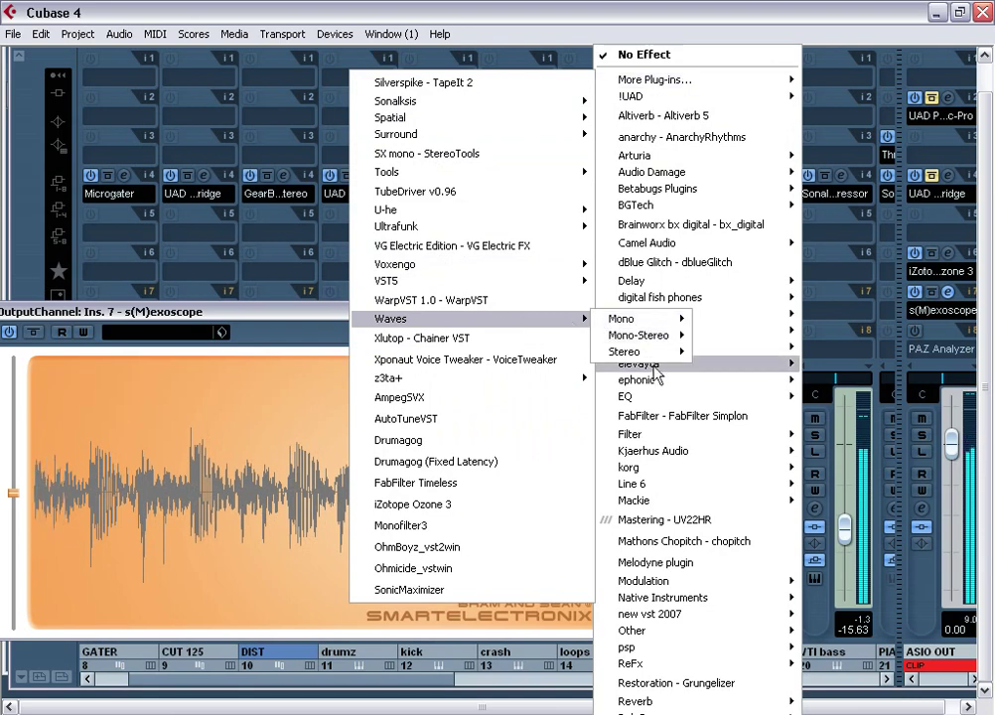
mouse_move(635, 79)
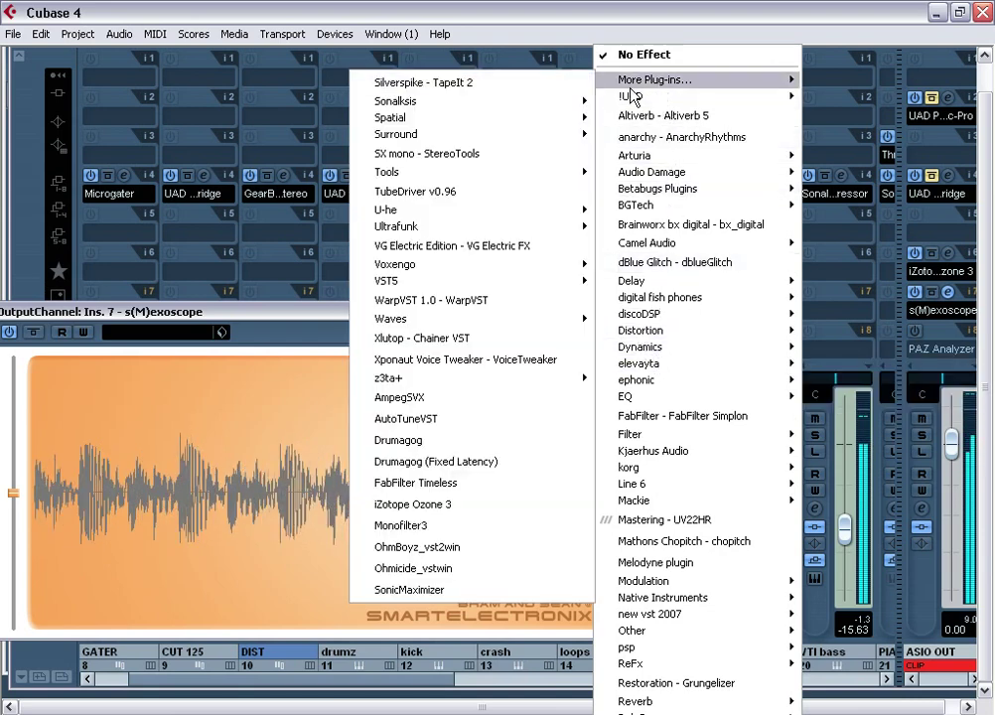
mouse_move(561, 318)
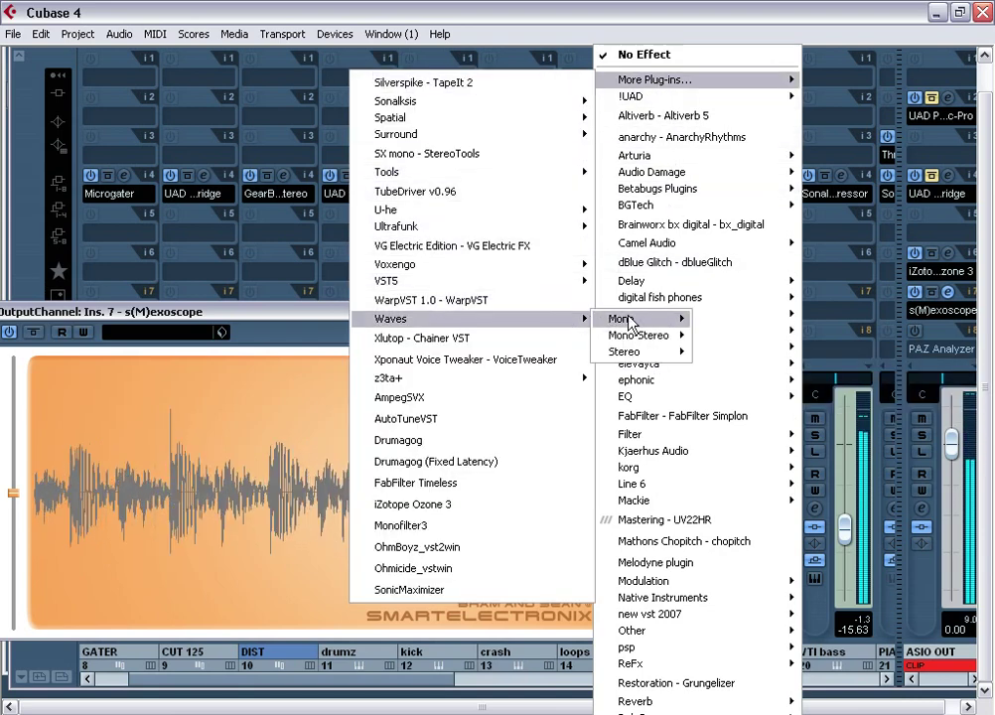
mouse_move(652, 357)
click(782, 597)
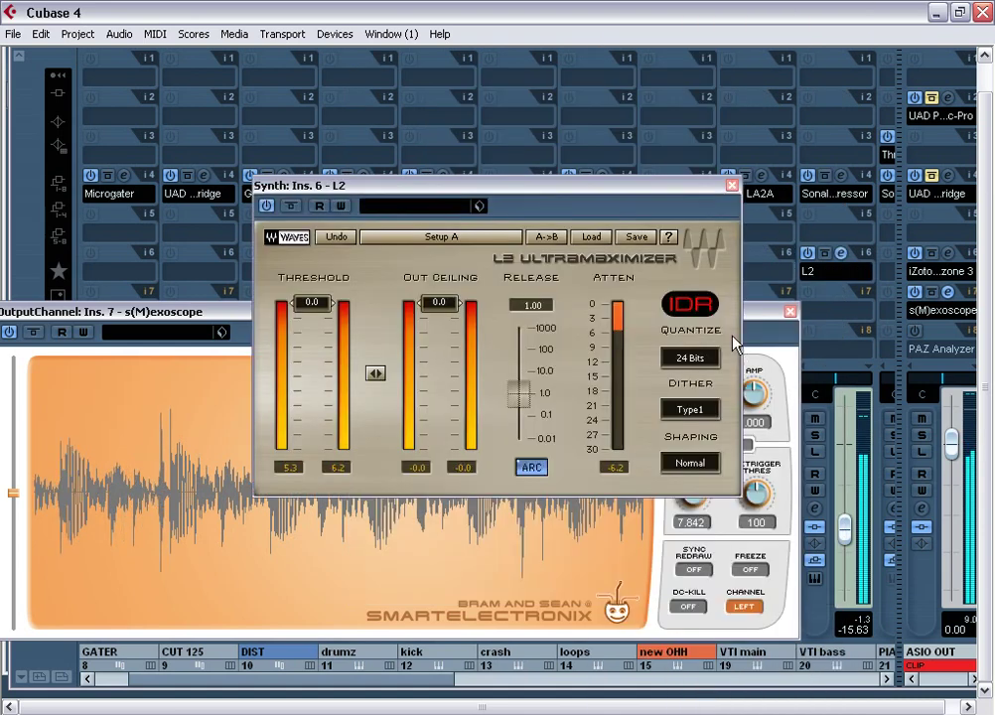
drag(465, 195, 395, 44)
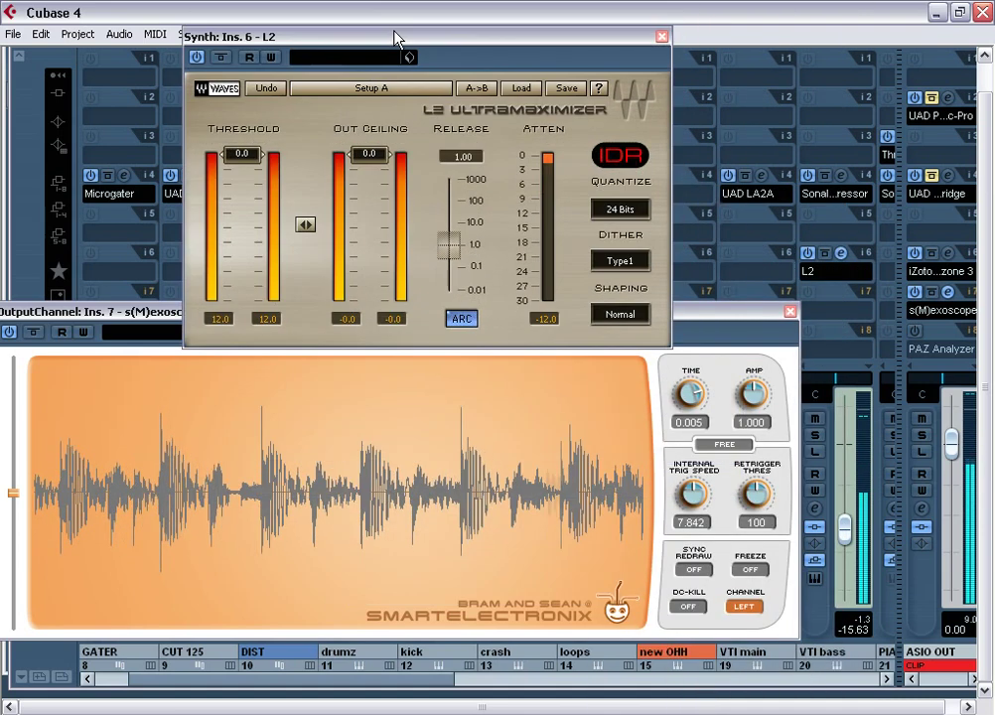
click(224, 60)
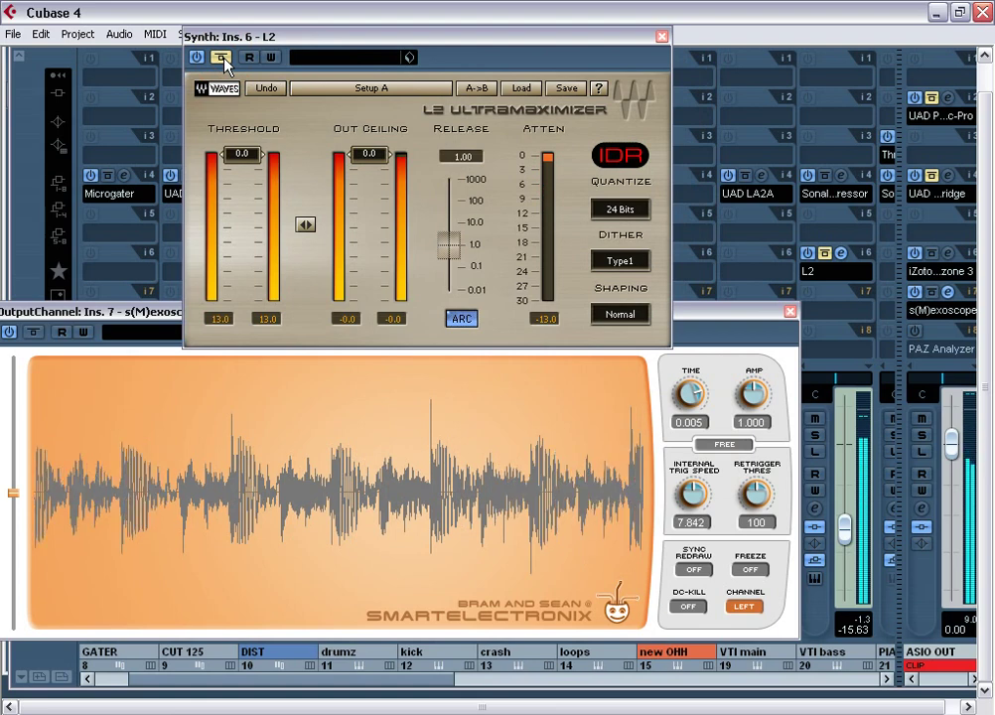
click(224, 60)
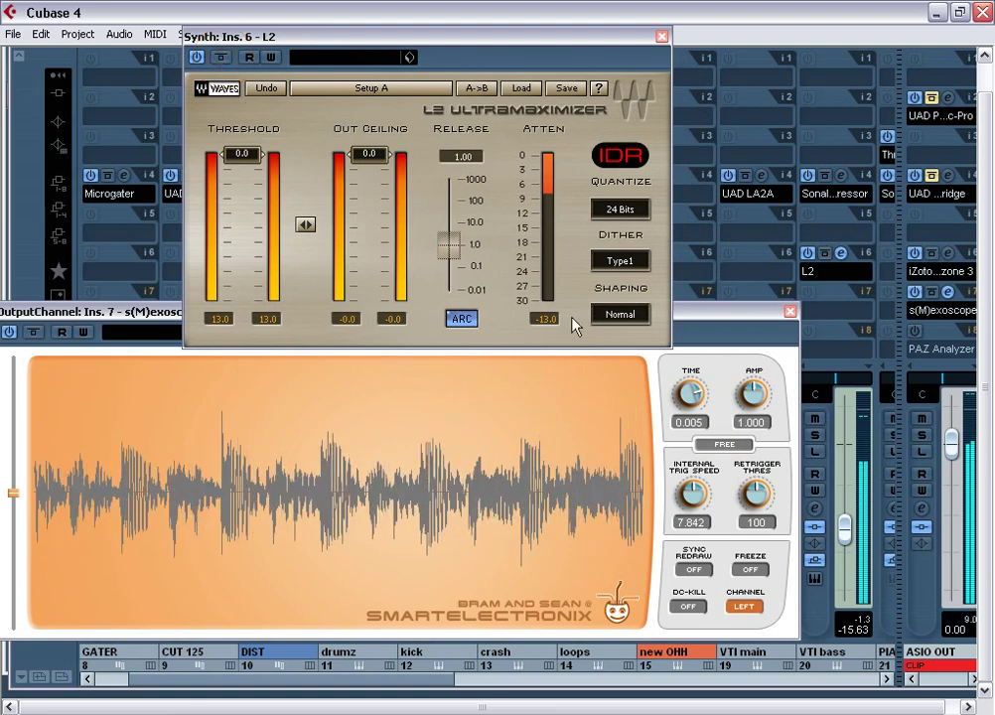
Raise the VTI bass fader to -5.37 and pull the L2 threshold and ceiling to -2.8.
drag(850, 536, 844, 505)
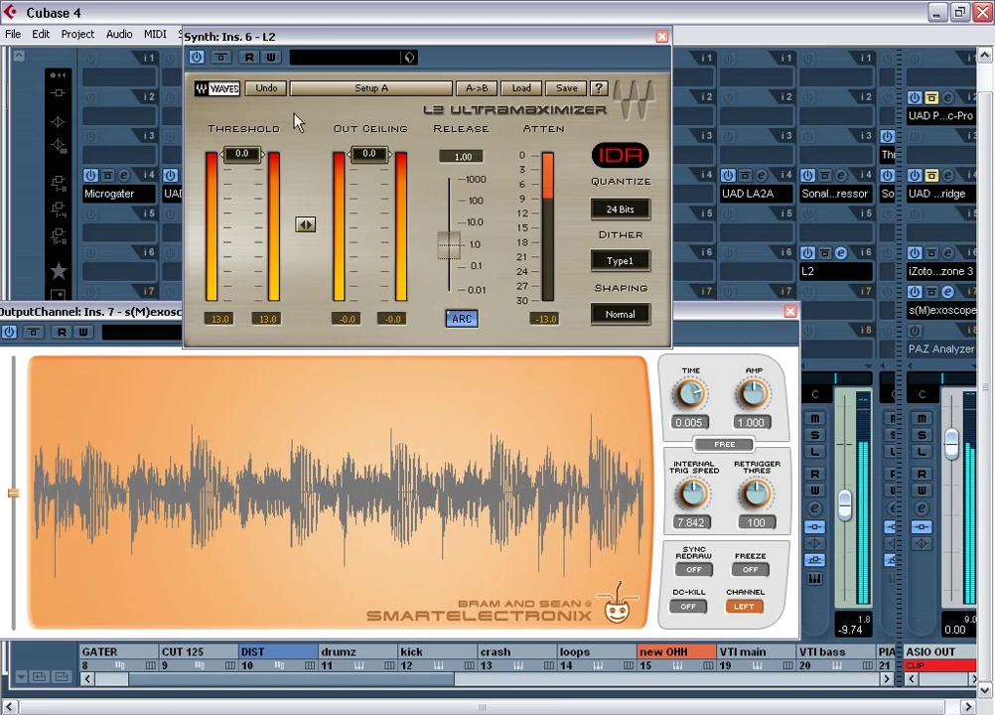
drag(845, 505, 847, 497)
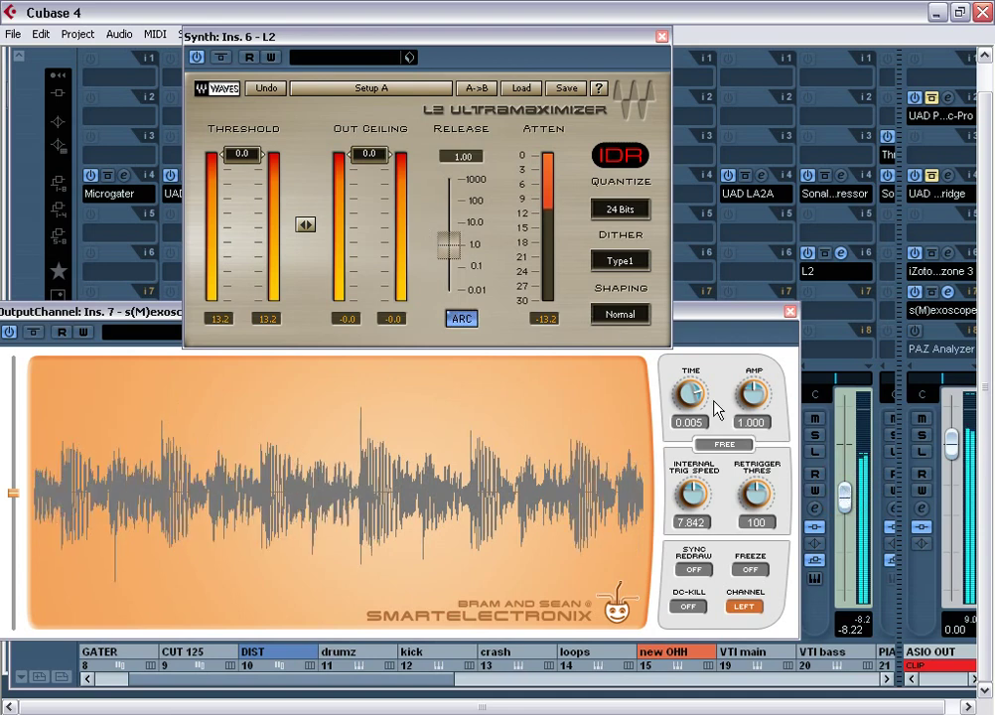
click(835, 194)
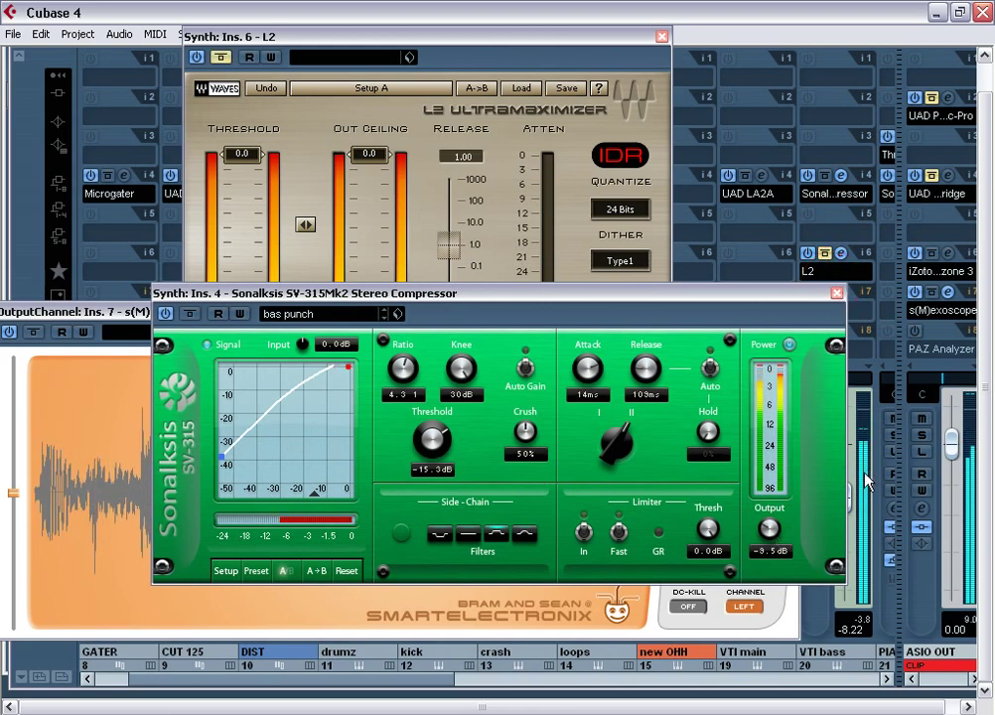
click(837, 294)
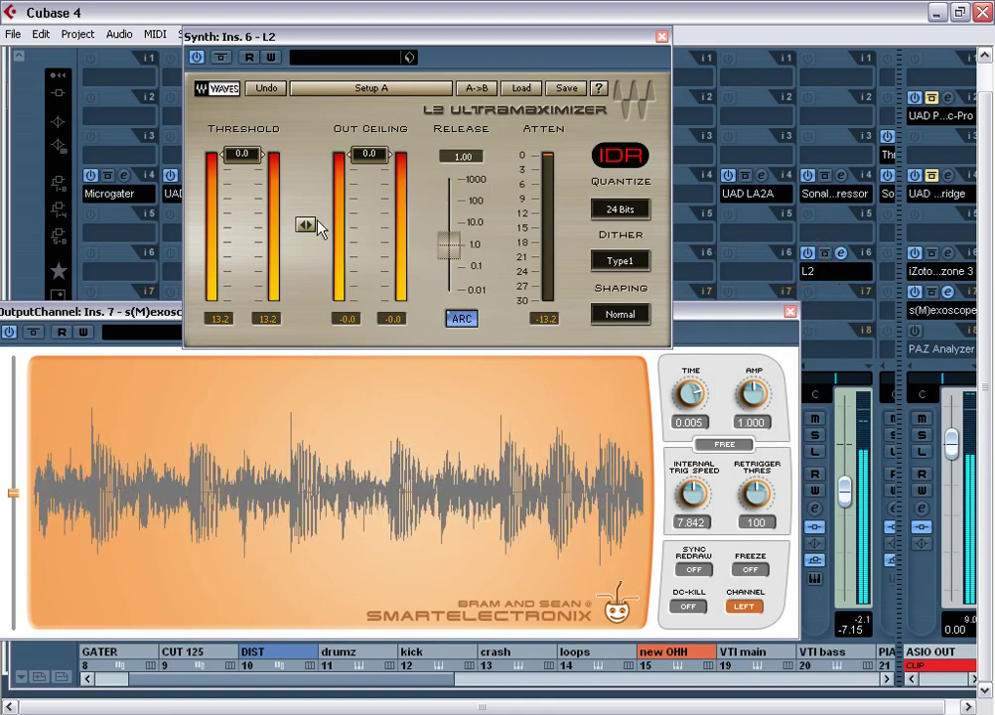
drag(303, 225, 306, 252)
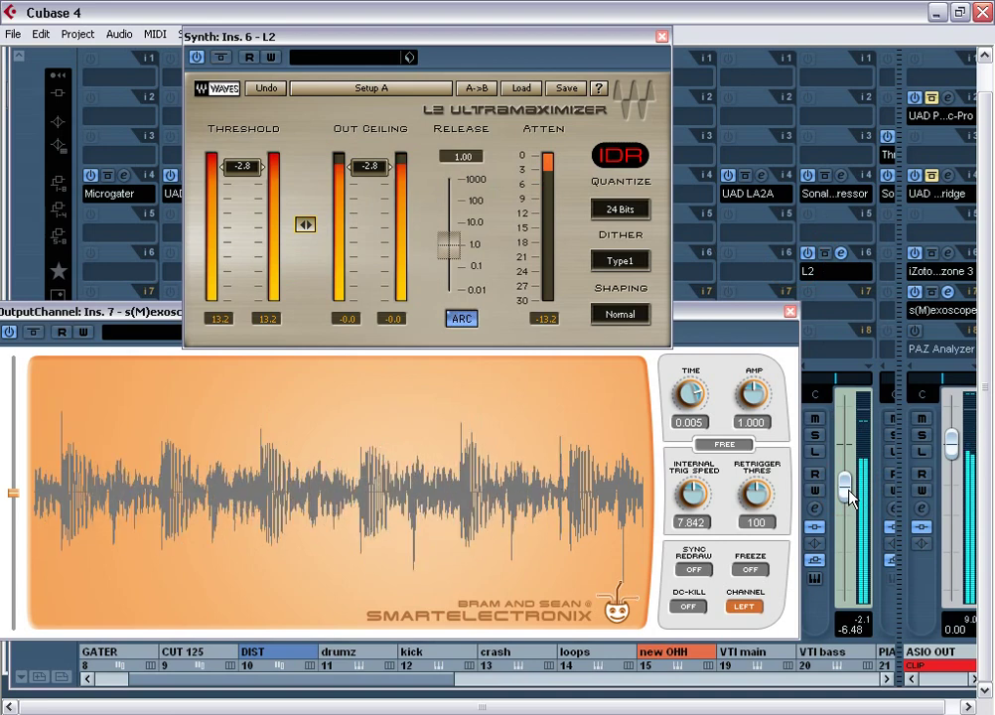
drag(850, 497, 850, 492)
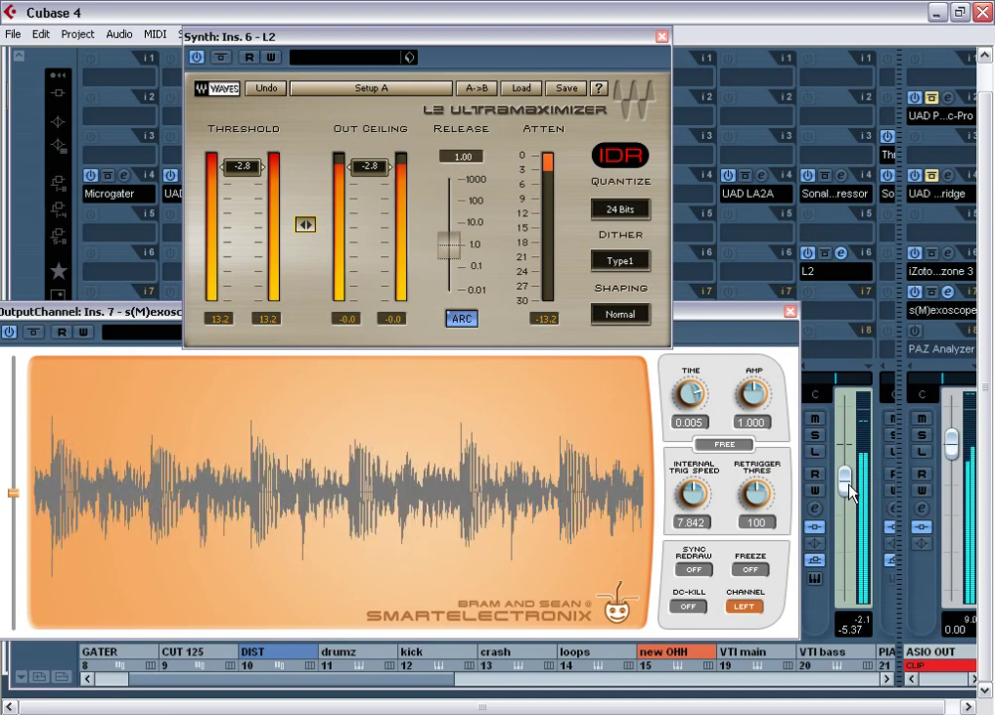
click(661, 36)
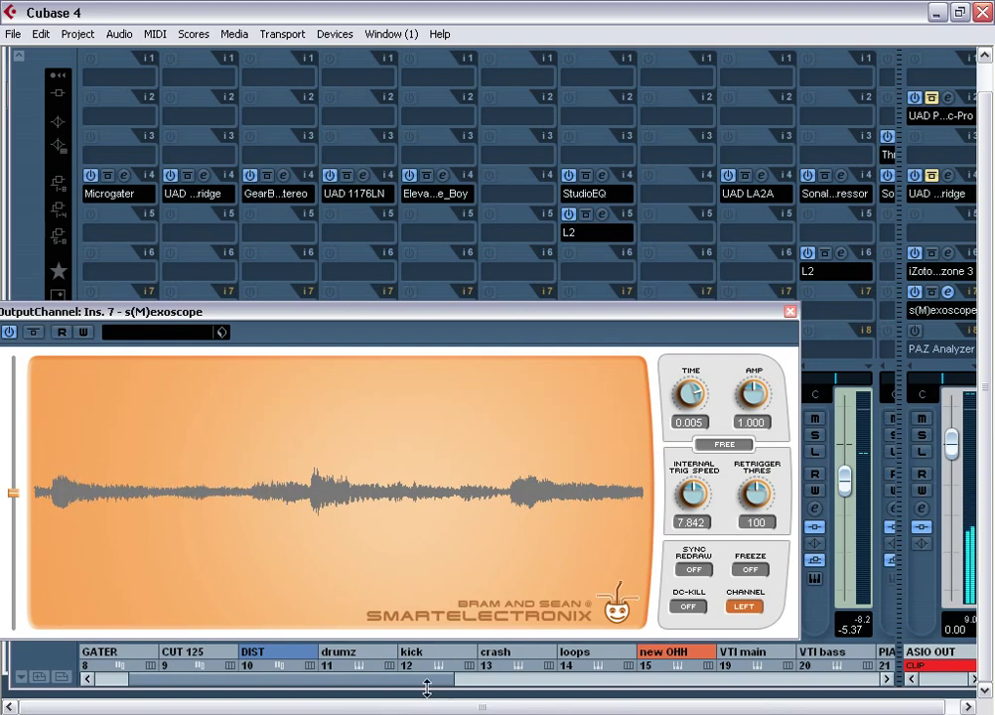
Move the scope window clear of the strips, scroll the mixer, and solo the drumz channel.
drag(375, 317, 771, 323)
drag(338, 684, 430, 691)
drag(449, 320, 214, 311)
click(107, 627)
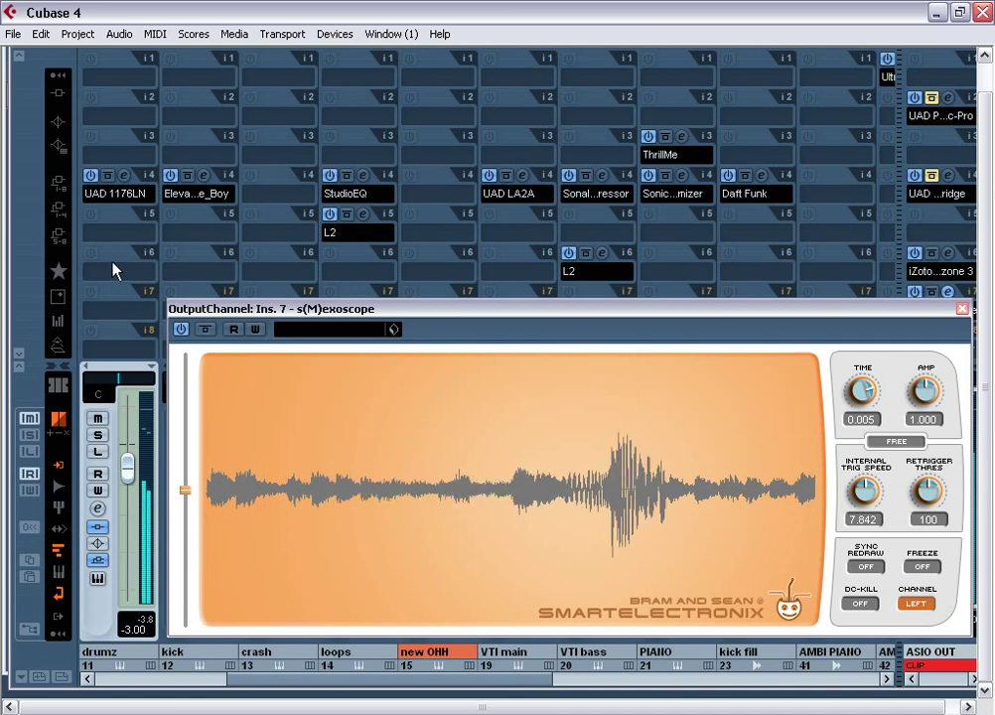
click(99, 435)
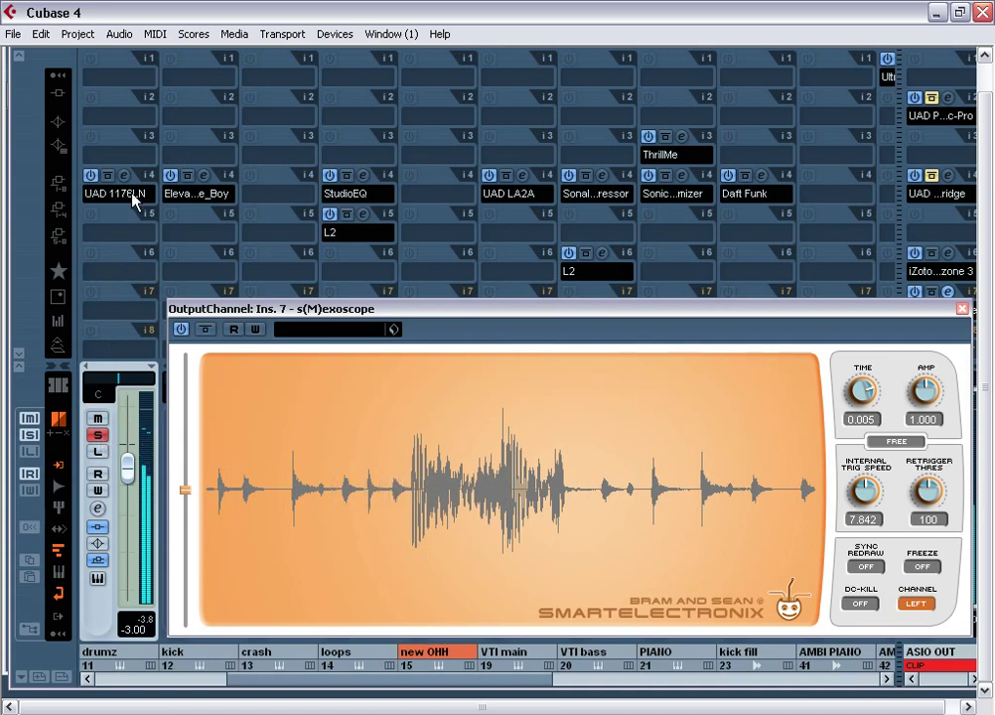
Load a Waves L2 limiter into a drumz insert slot.
click(101, 273)
mouse_move(262, 103)
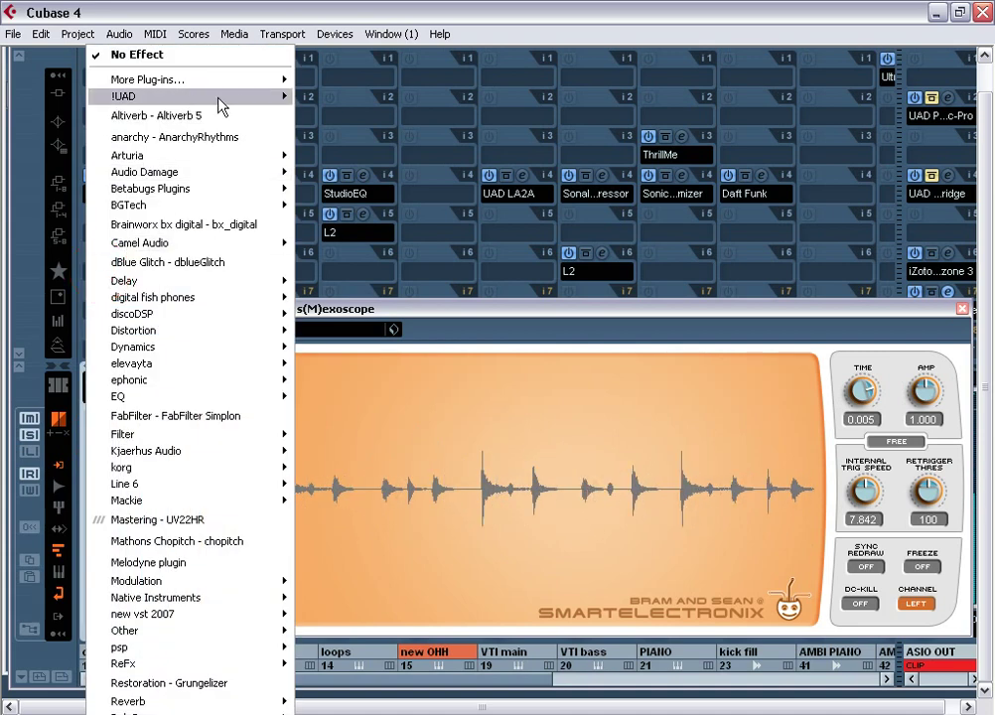
mouse_move(260, 82)
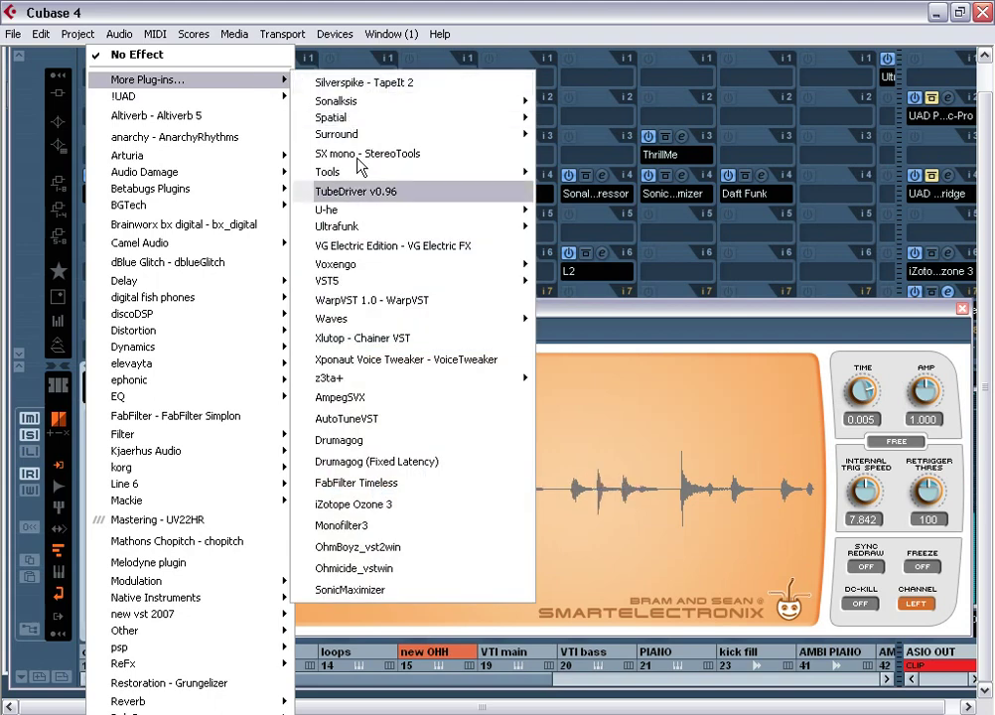
mouse_move(437, 318)
mouse_move(578, 353)
click(755, 351)
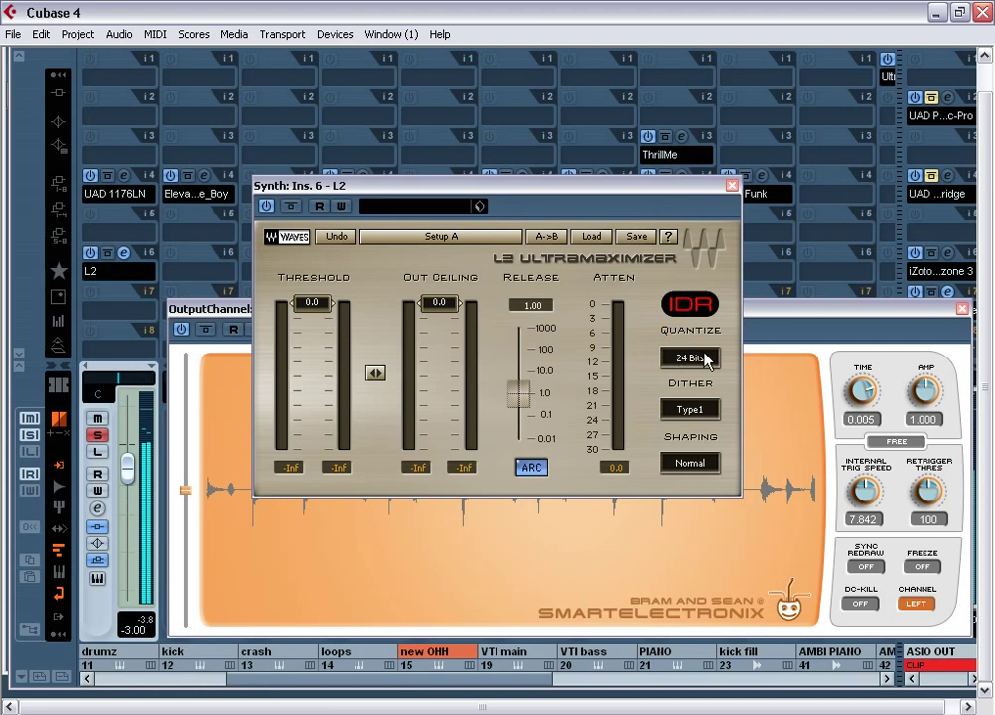
drag(507, 184, 356, 45)
Set L2 threshold to -6.1 and ceiling to -3.5, and take drumz out of solo.
drag(226, 234, 226, 272)
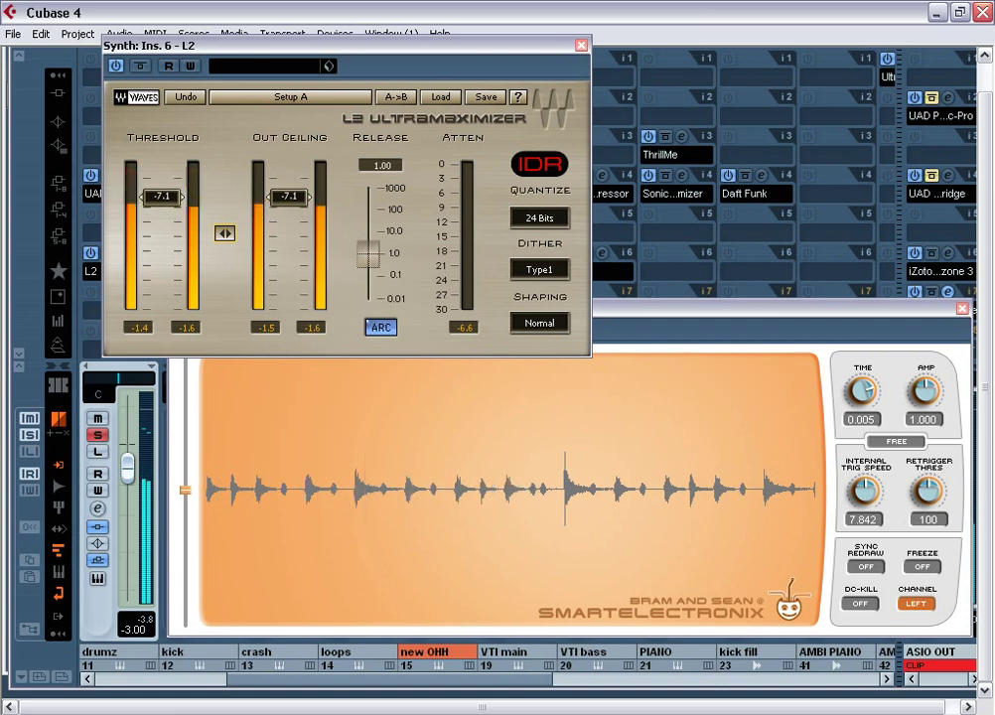
mouse_move(161, 196)
mouse_down()
mouse_move(157, 179)
mouse_move(161, 190)
mouse_up()
drag(288, 195, 291, 160)
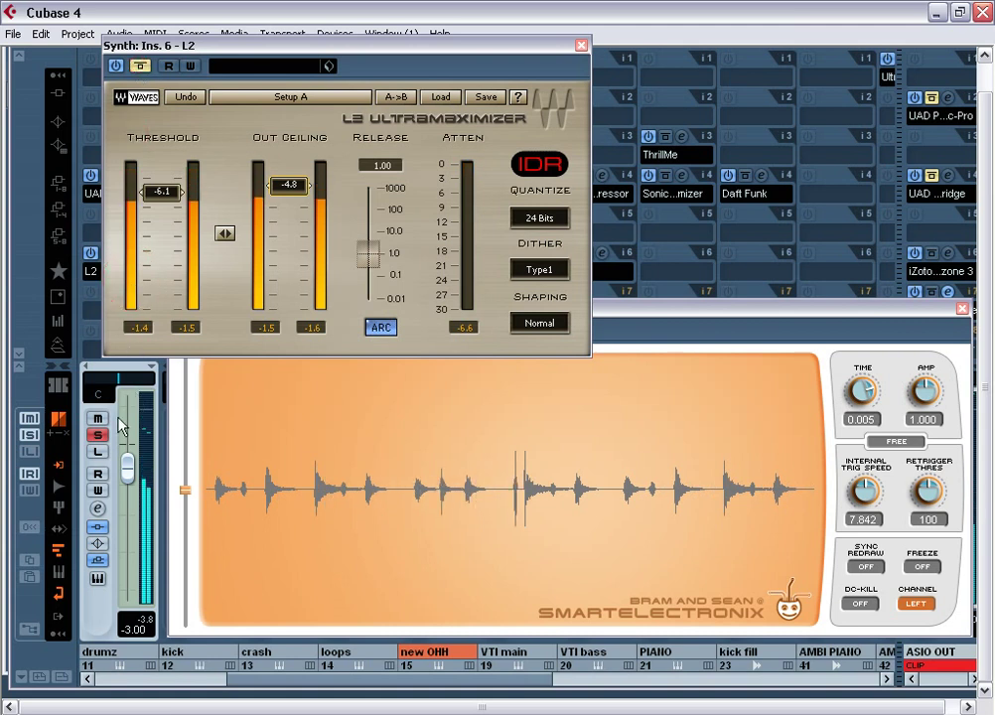
click(98, 434)
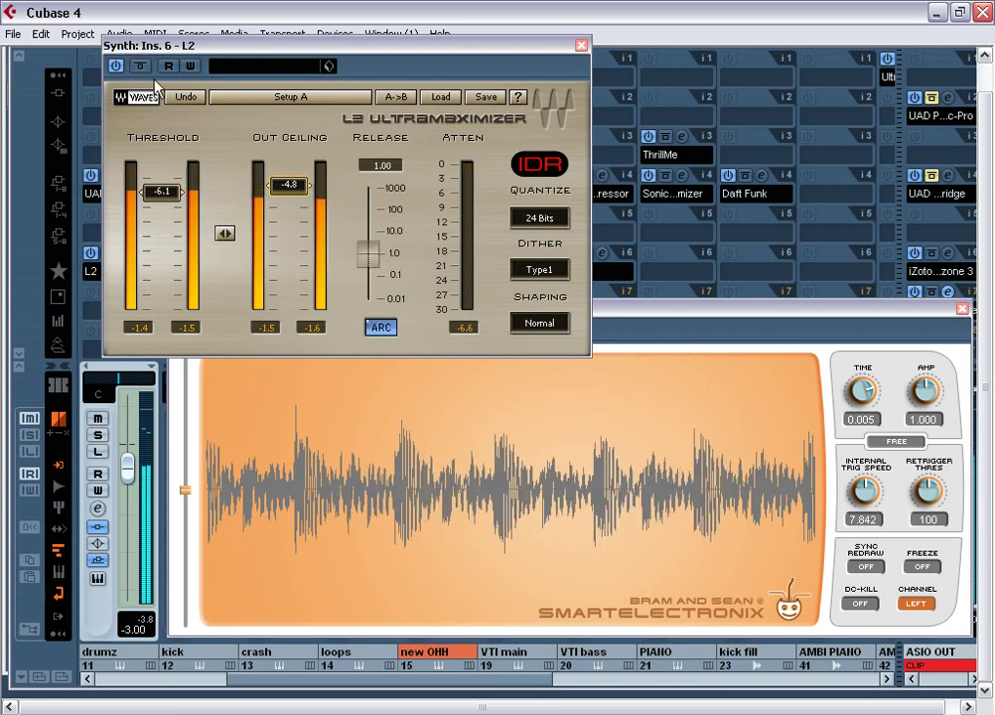
mouse_move(289, 185)
mouse_down()
mouse_move(289, 128)
mouse_move(289, 178)
mouse_up()
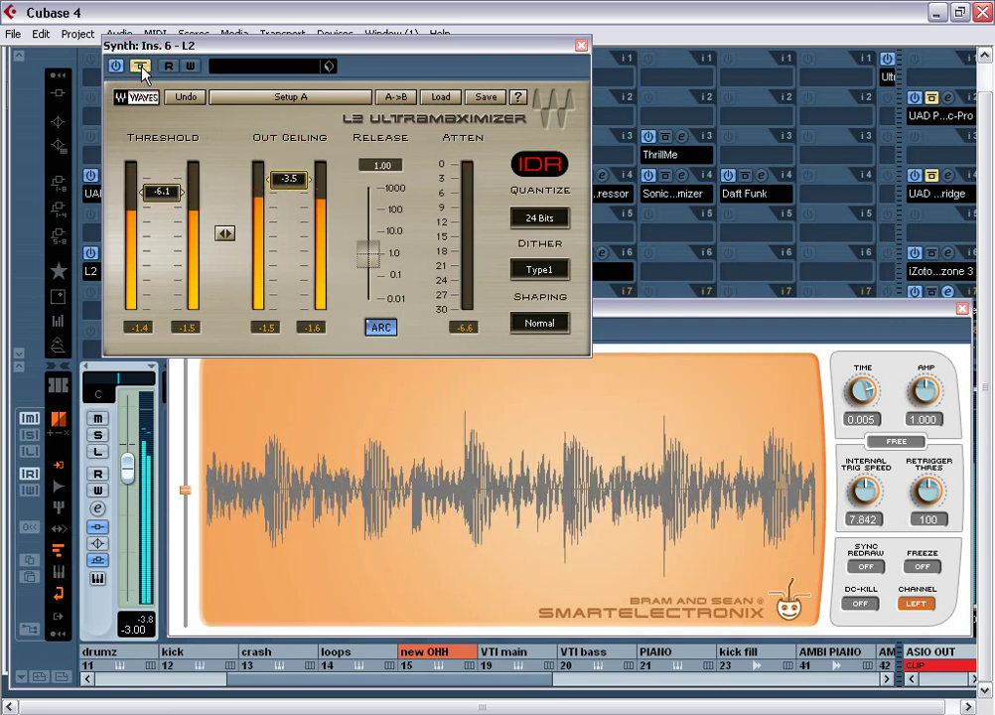
click(581, 46)
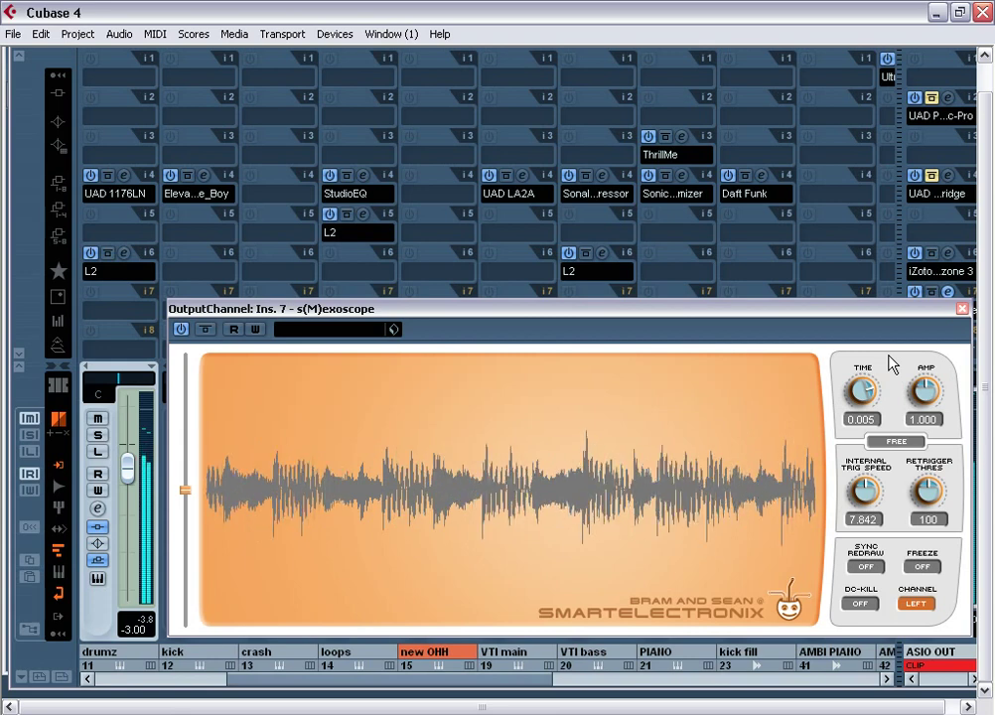
Close the s(M)exoscope and Mixer windows to return to the arrangement during playback.
click(961, 310)
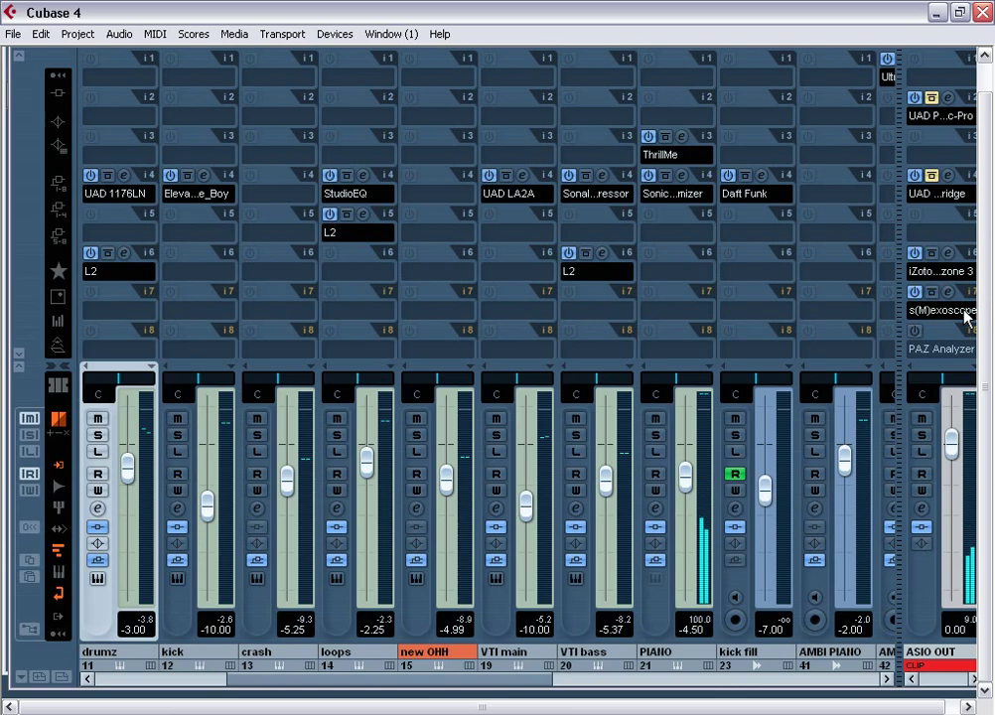
click(596, 683)
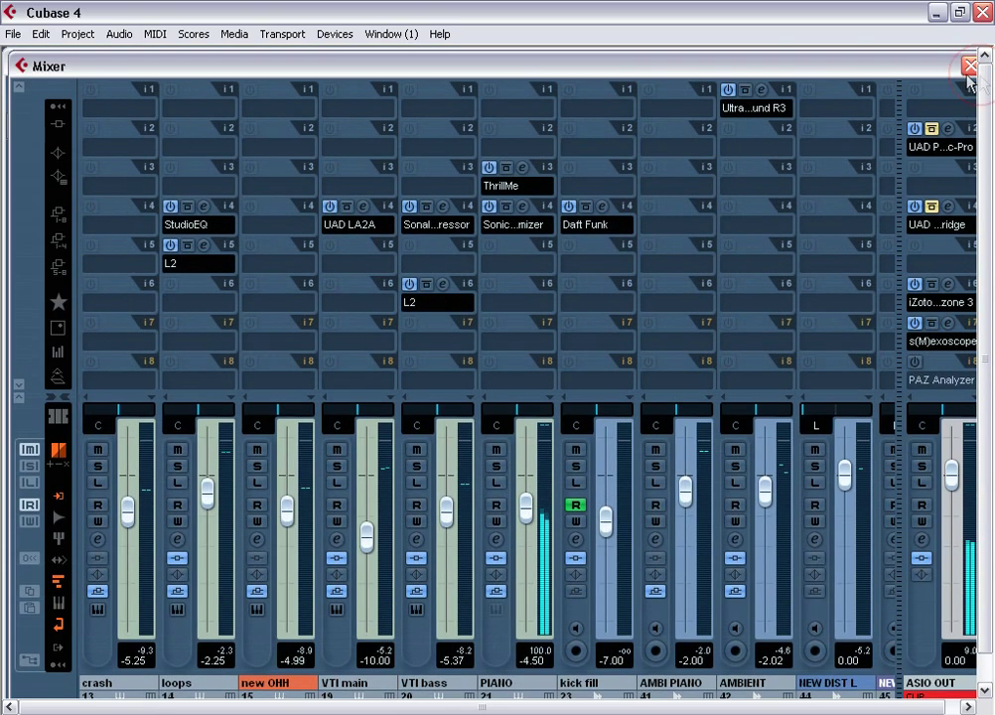
click(968, 64)
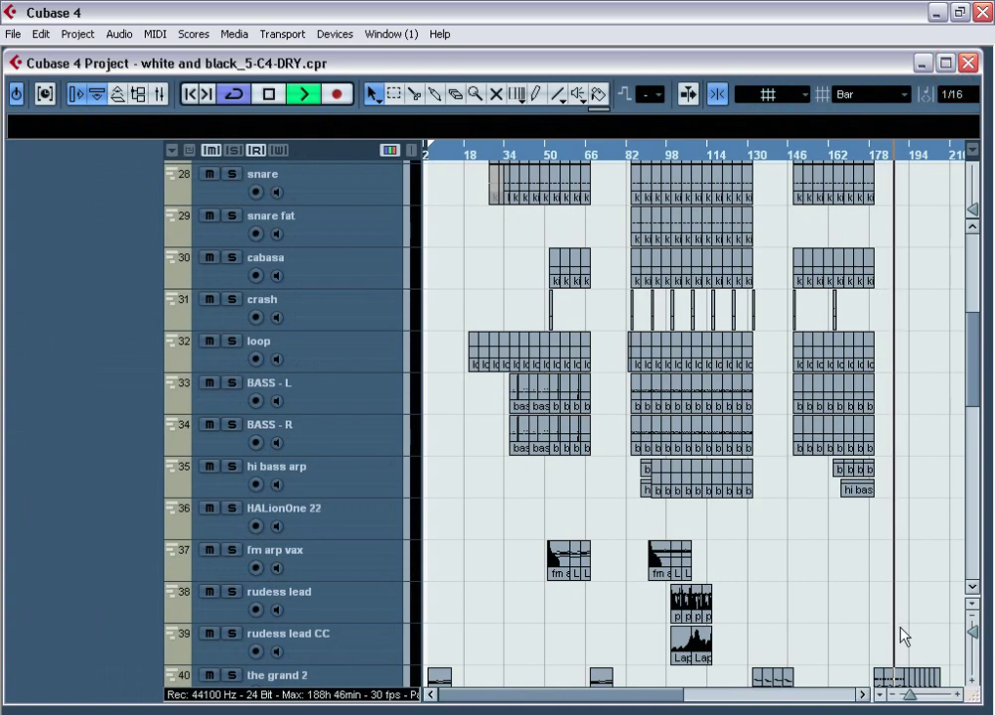
drag(673, 695, 707, 695)
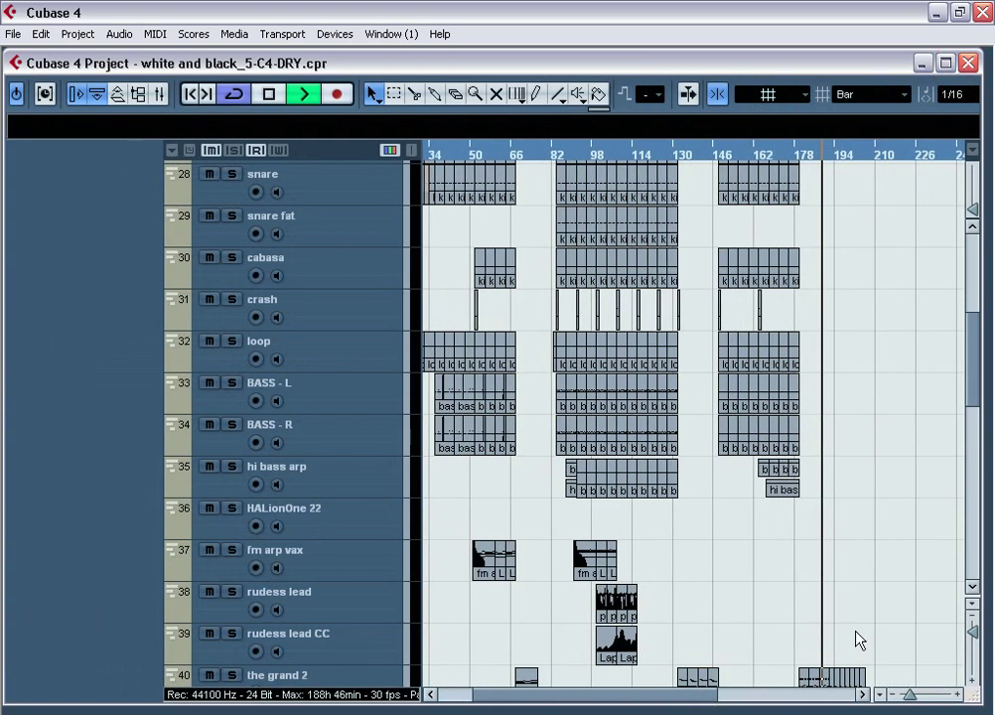
scroll(880, 596, down, 6)
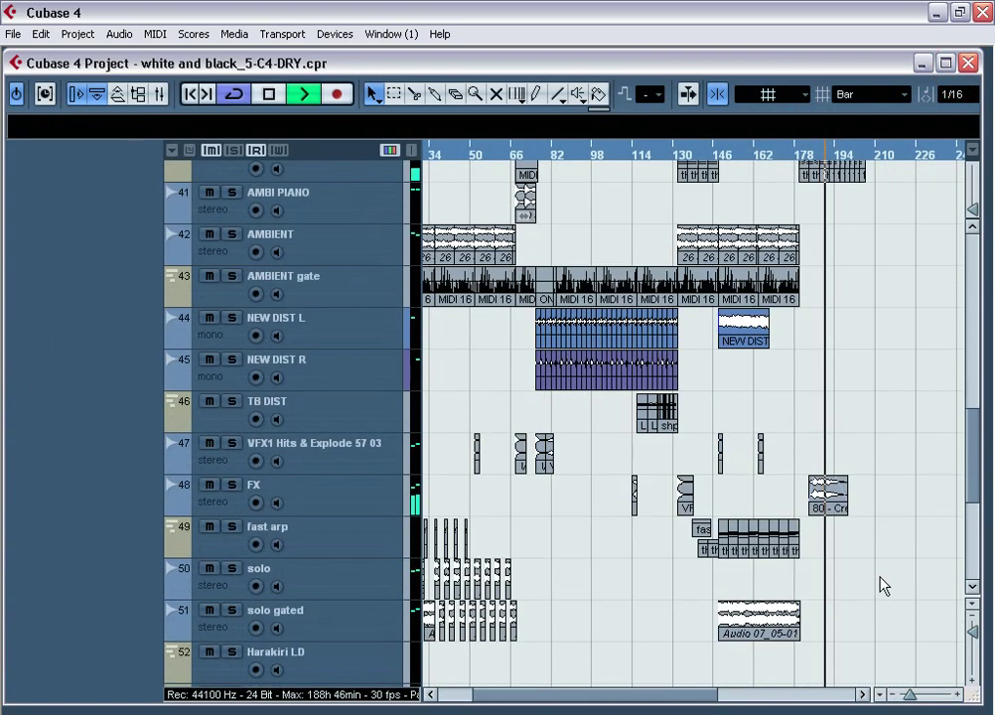
scroll(881, 585, up, 6)
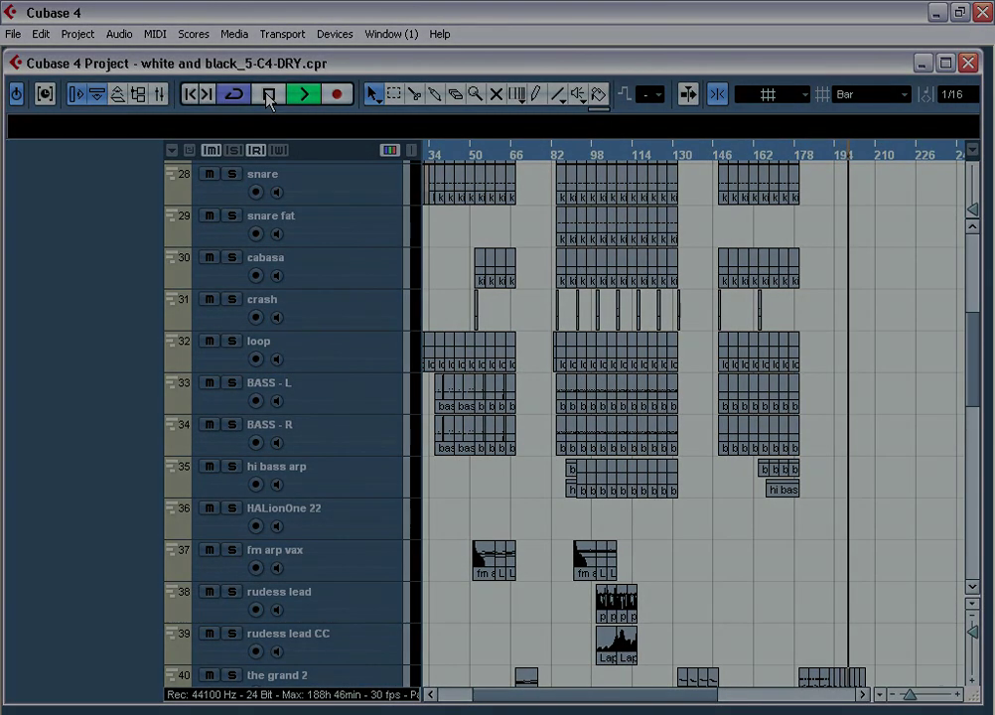
Stop playback from the Transport.
click(267, 96)
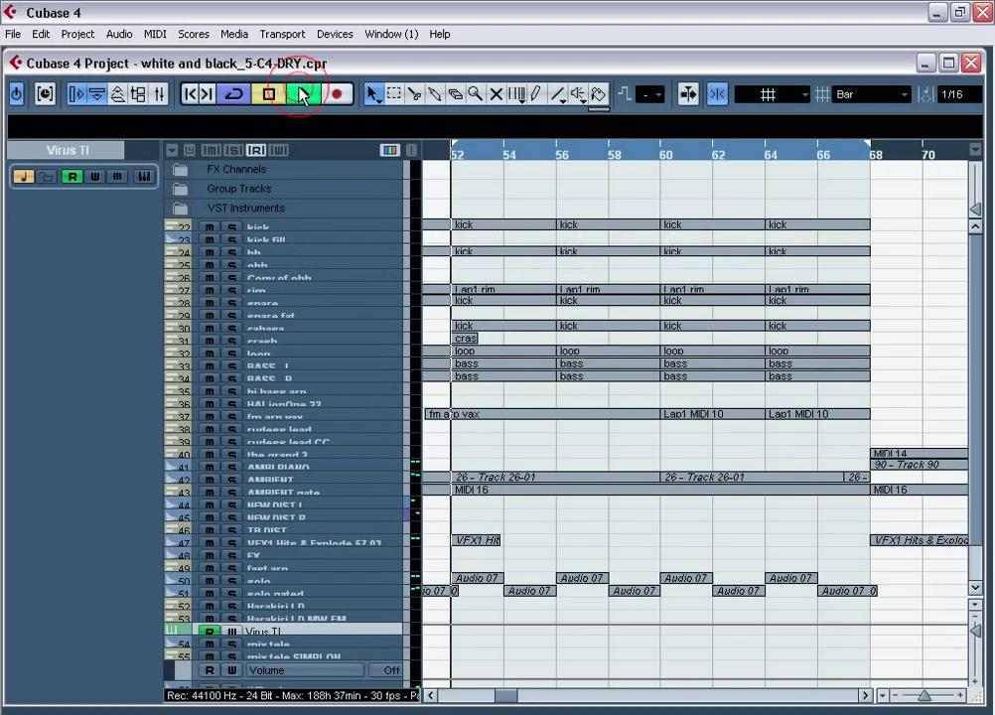
Start playback, open the Mixer, and briefly view the output's s(M)exoscope.
click(303, 95)
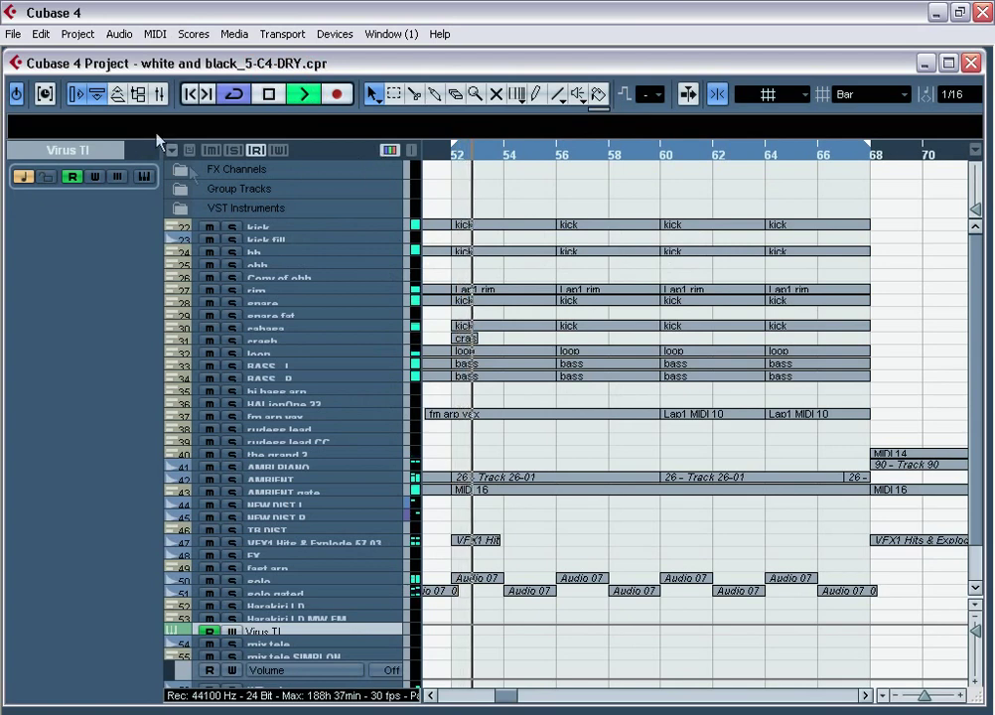
click(159, 97)
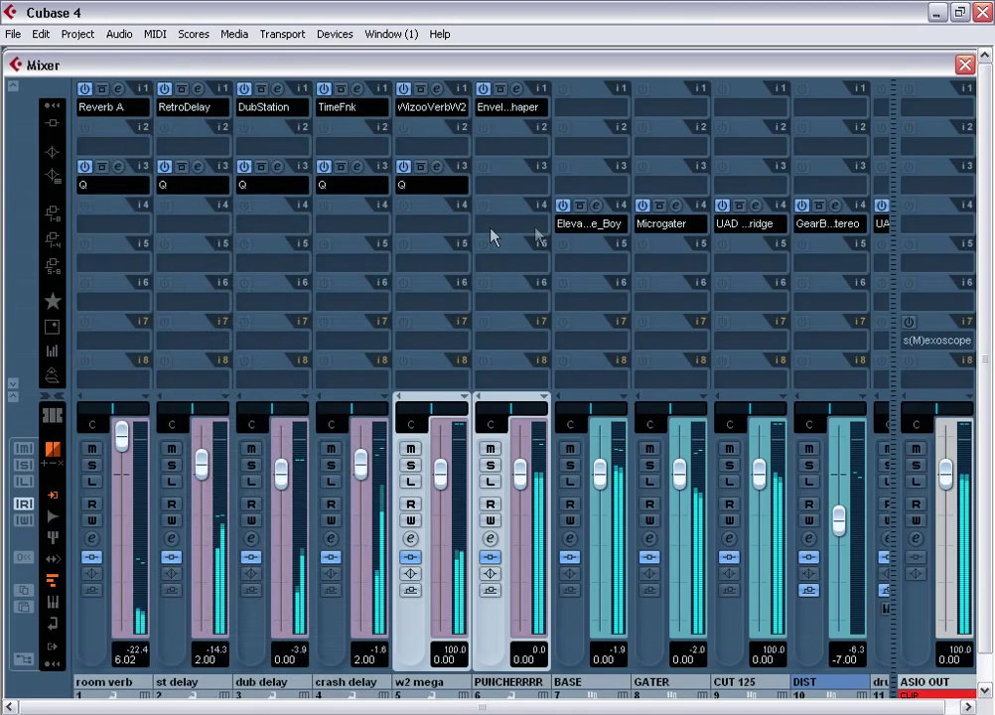
click(931, 340)
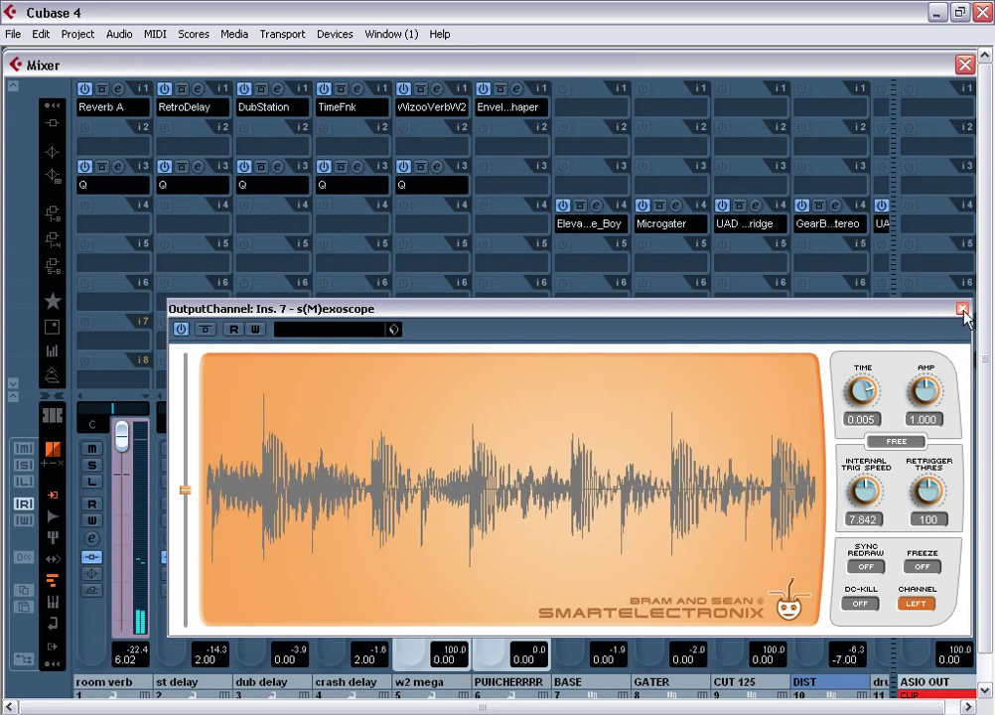
click(961, 309)
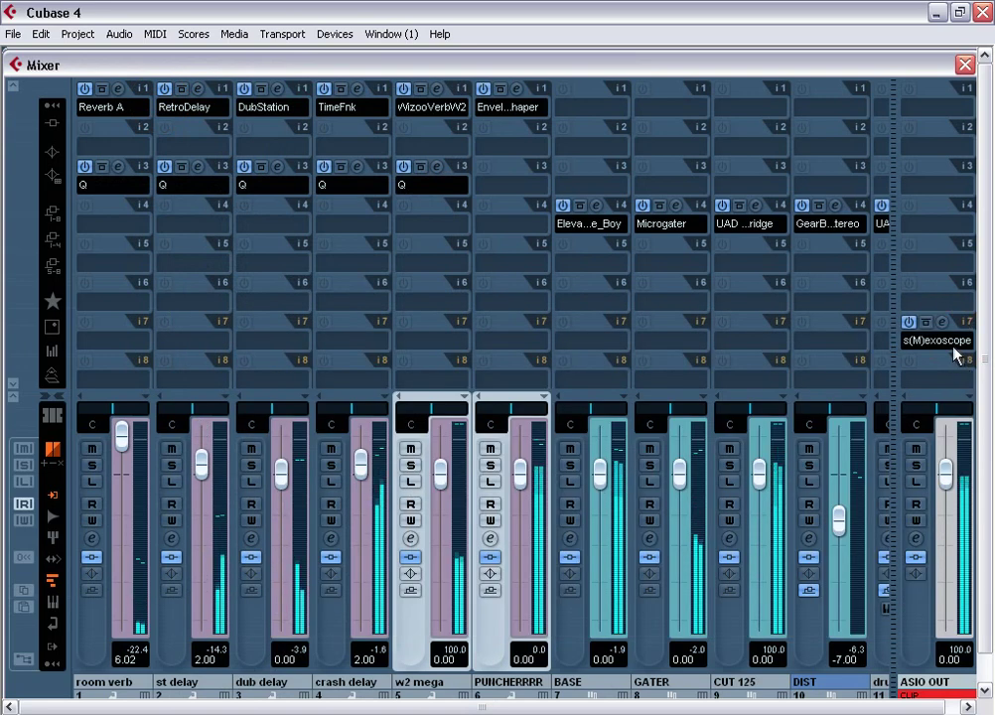
Insert Waves PAZ Meters on an output insert and switch it to RMS detection.
click(917, 302)
mouse_move(755, 79)
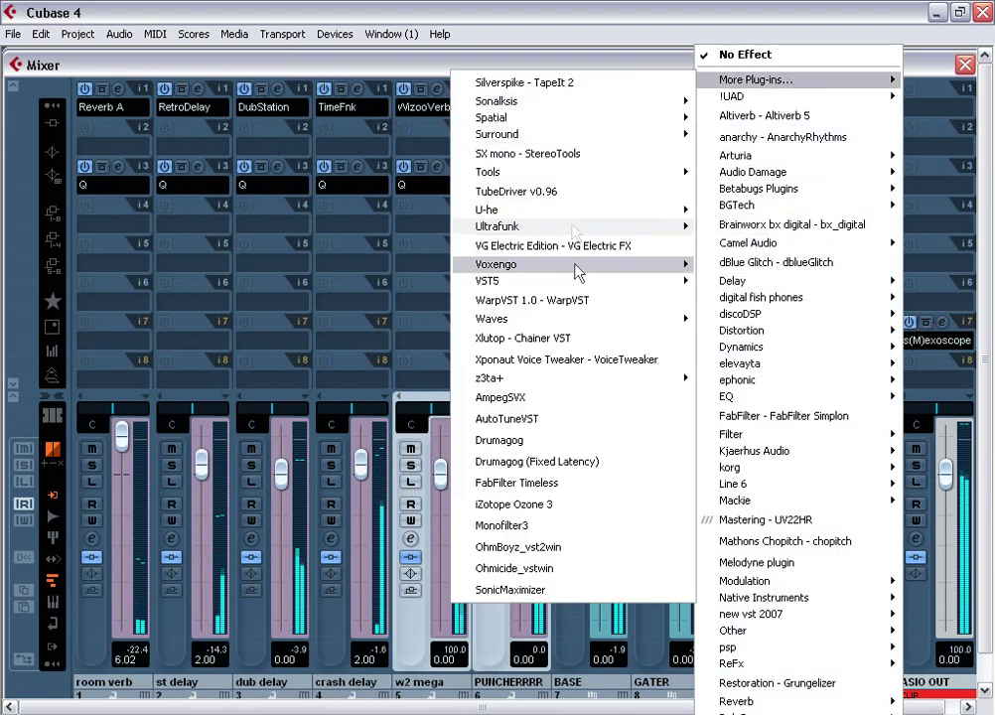
mouse_move(593, 320)
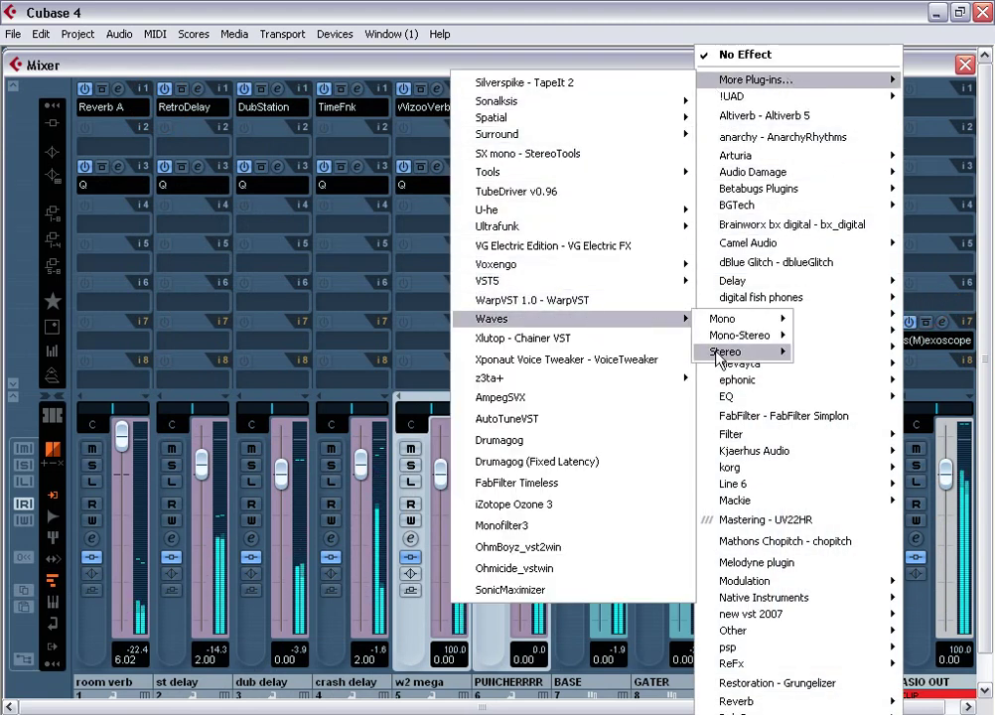
mouse_move(719, 357)
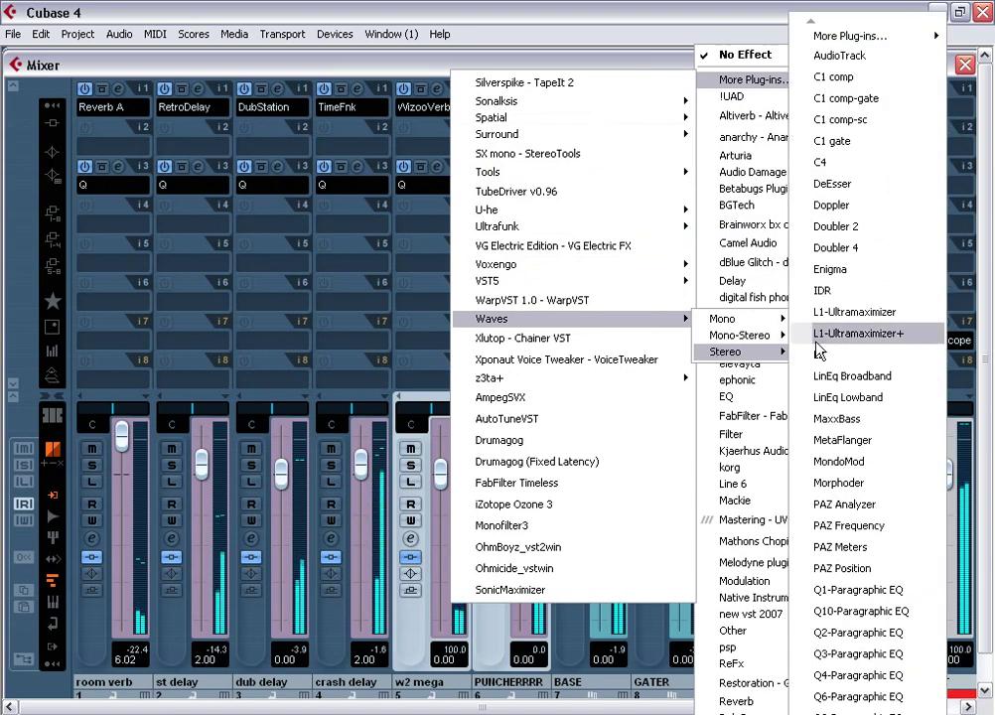
click(842, 546)
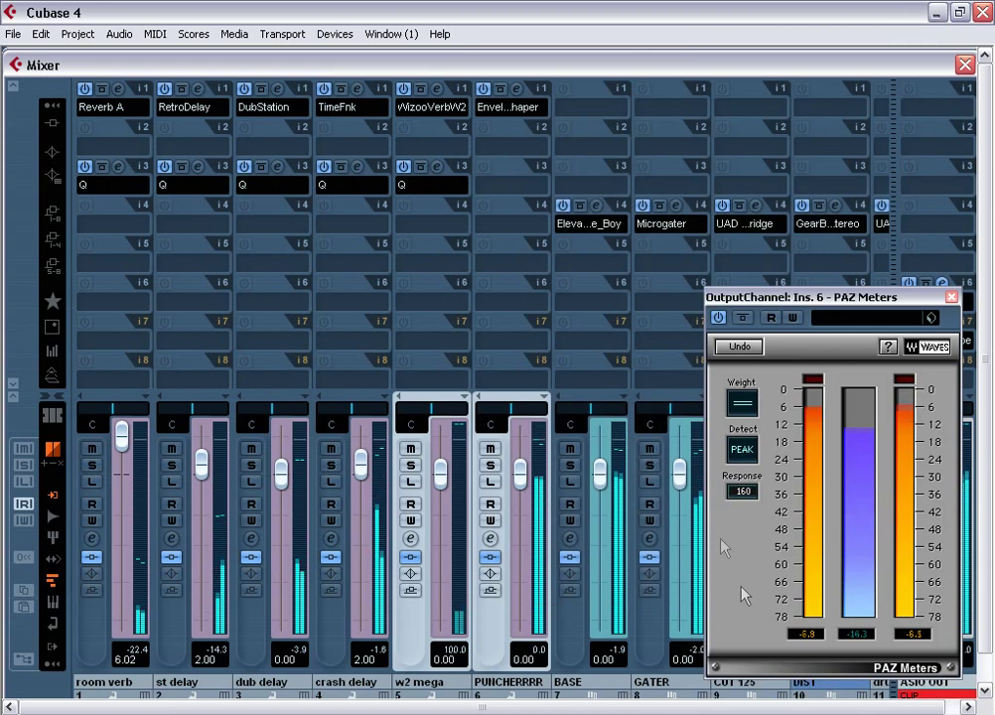
click(742, 448)
click(928, 228)
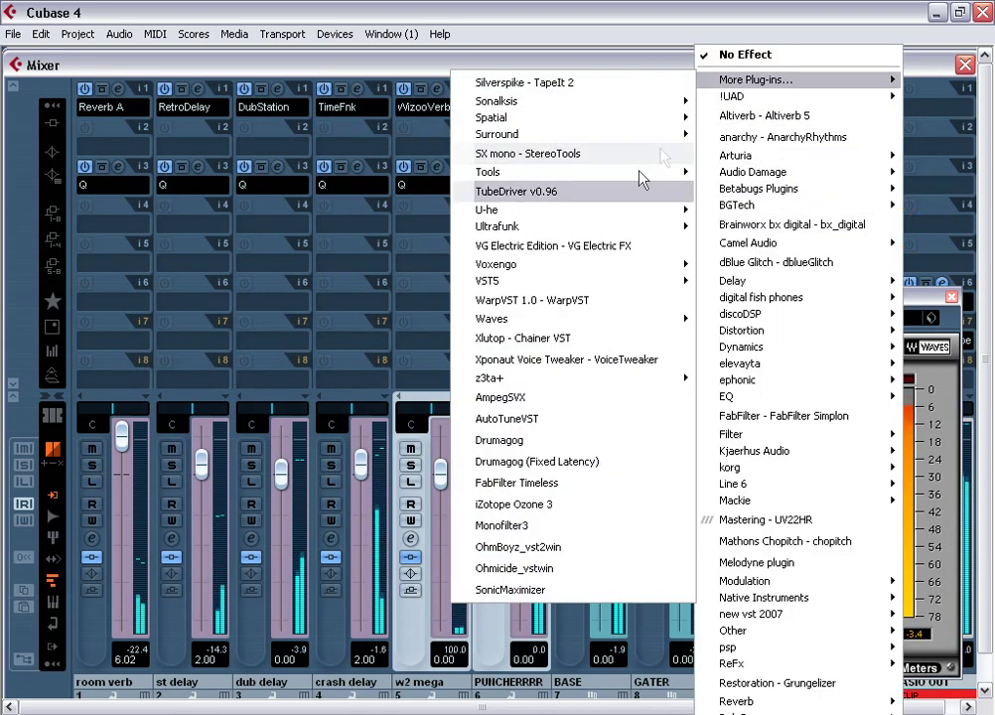
Insert Ozone 3; set maximizer Character 0.0, inter-sample clip prevention, margin -0.3, threshold -11, unbypassed.
click(599, 503)
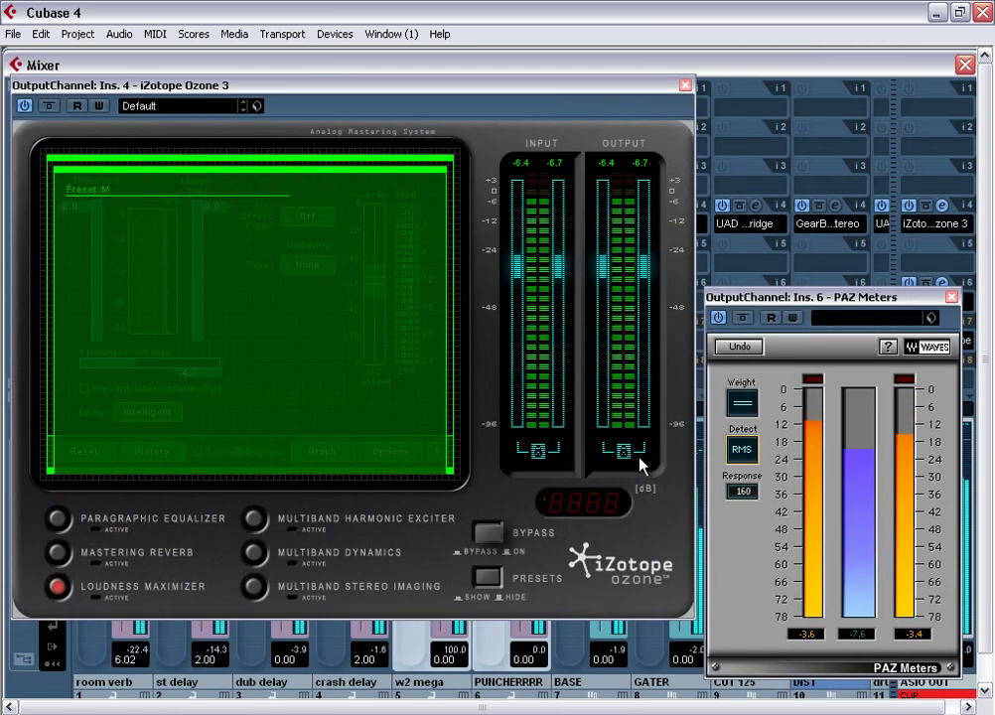
click(397, 450)
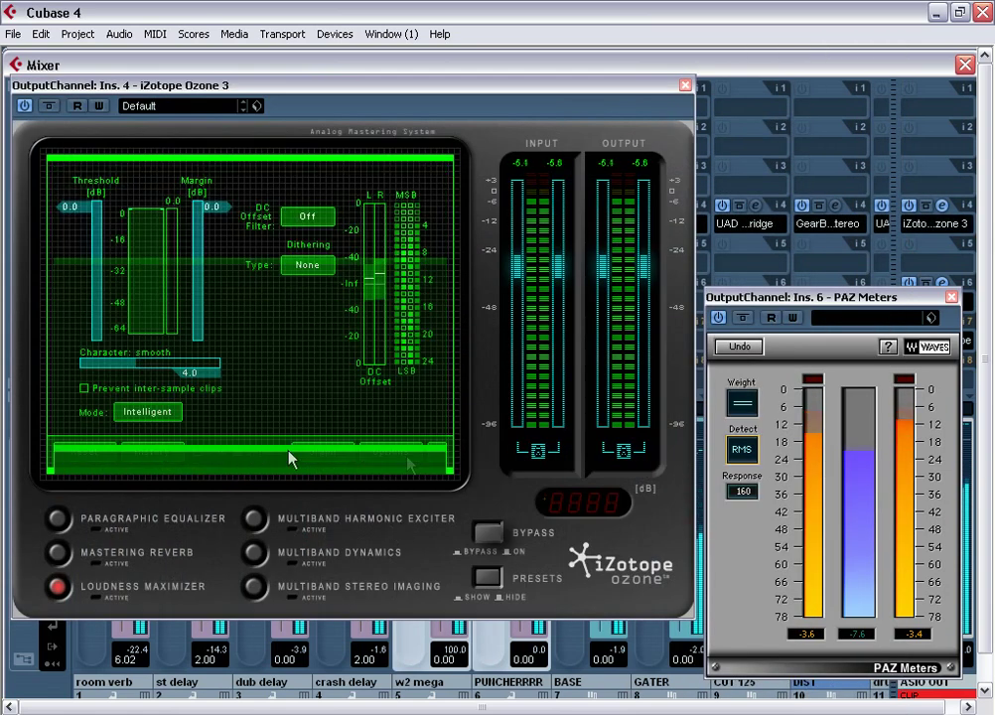
drag(104, 371, 64, 355)
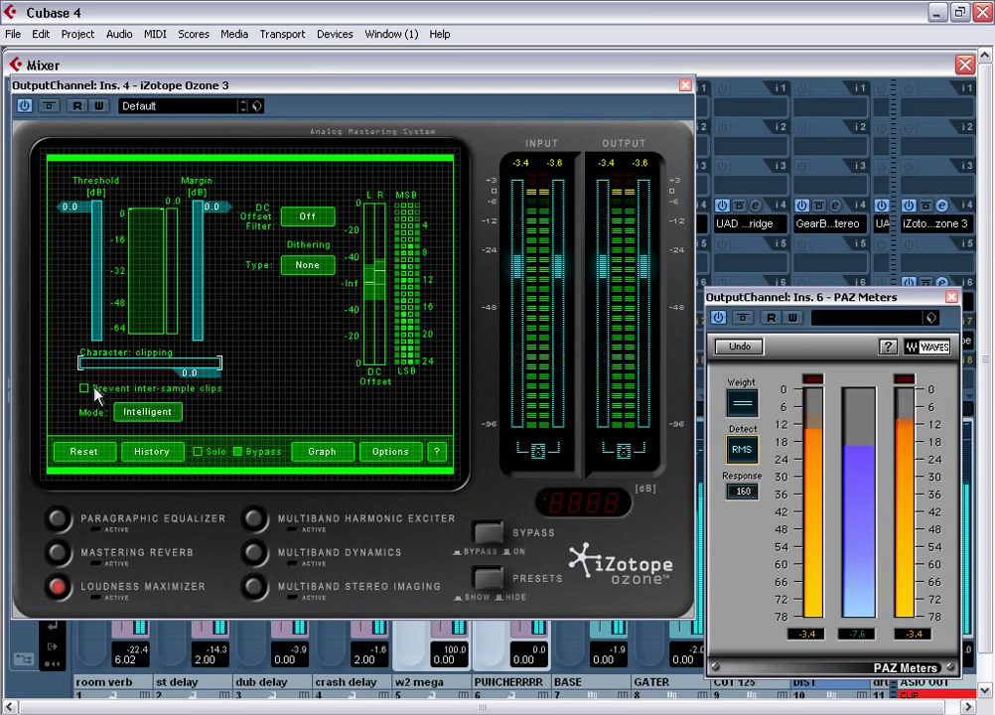
click(84, 388)
double_click(211, 206)
text(-0.3)
key(Return)
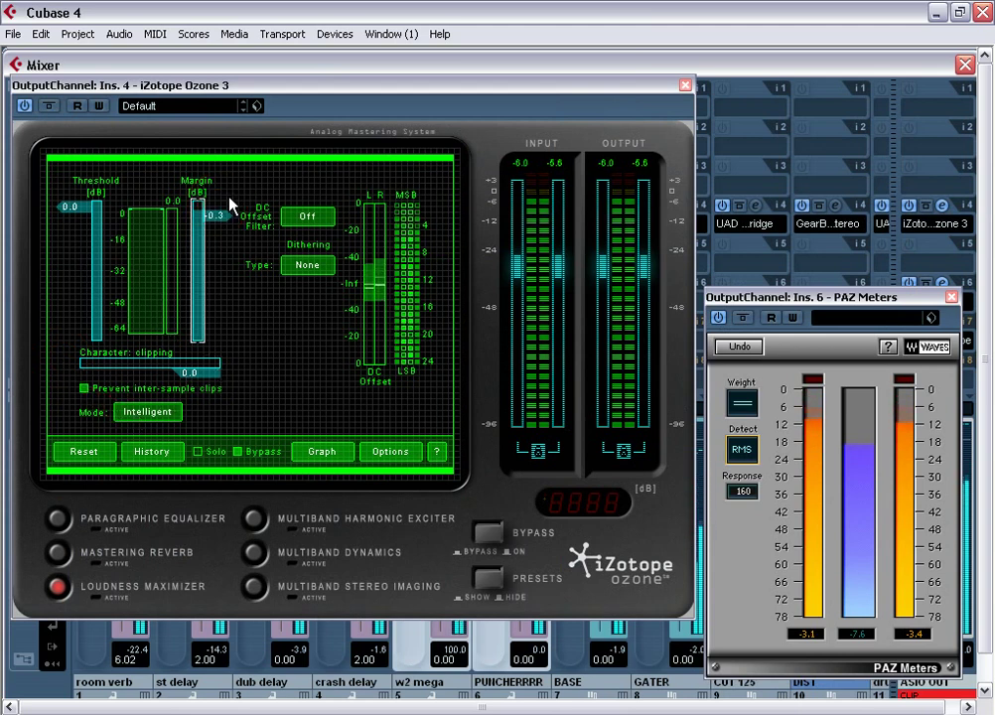
double_click(69, 206)
text(-11)
key(Return)
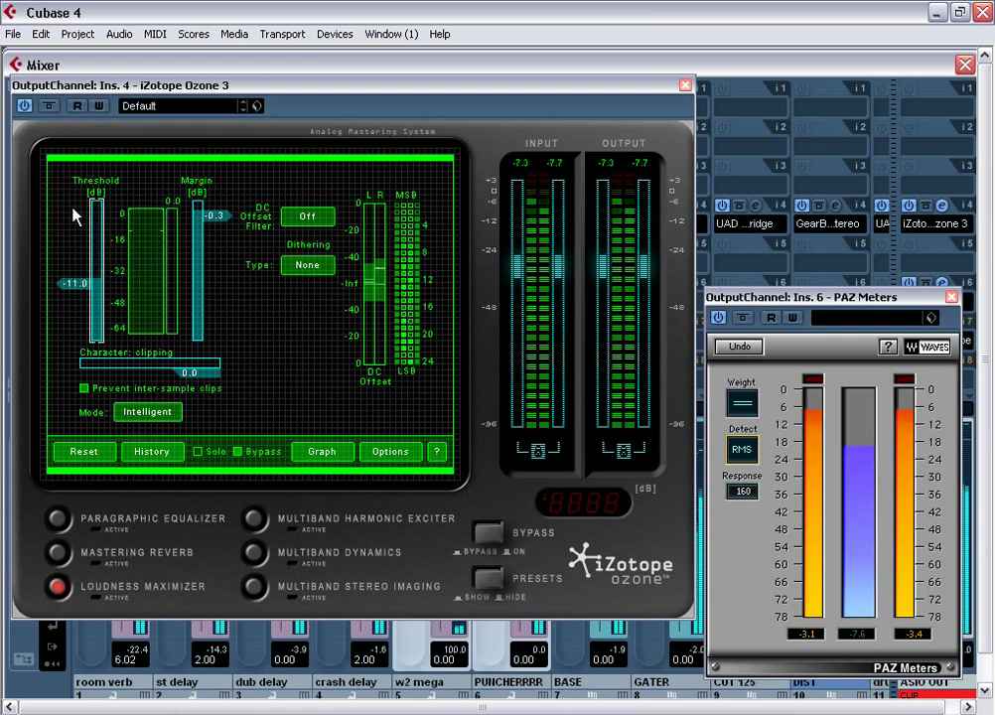
click(237, 451)
Set the Paragraphic EQ's spectrum averaging time to Infinite.
click(58, 519)
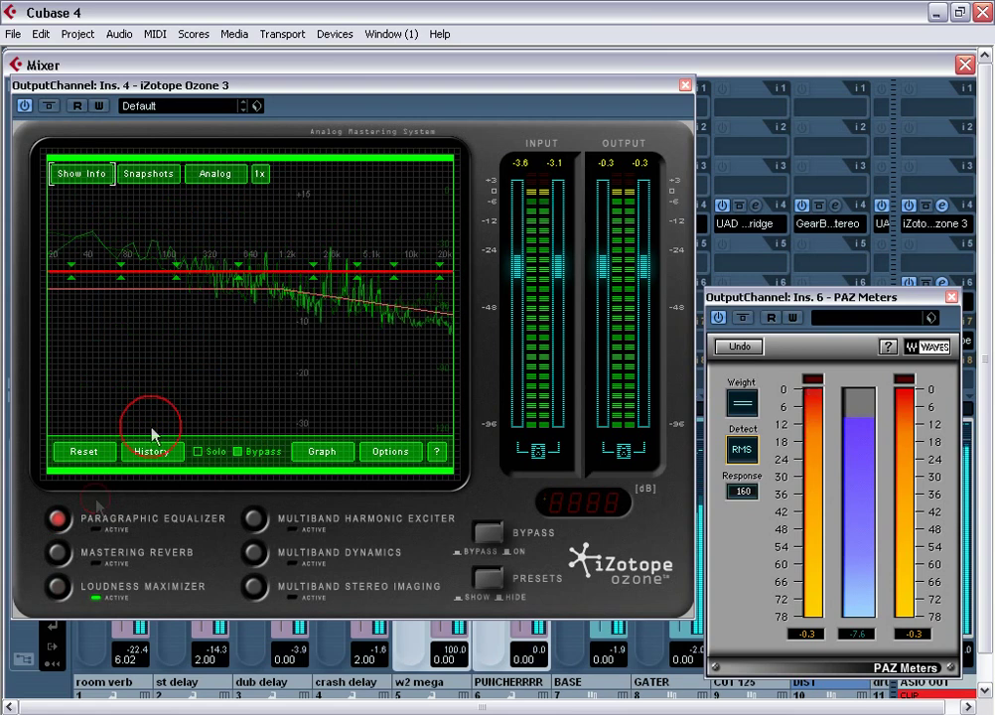
right_click(228, 367)
click(260, 393)
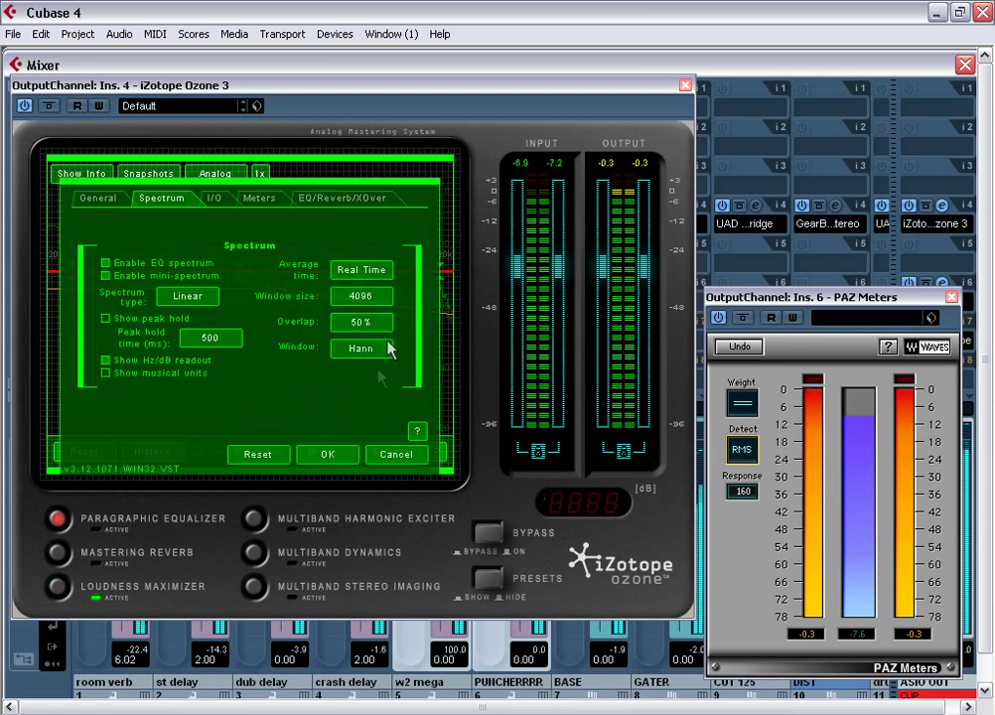
click(373, 298)
click(369, 272)
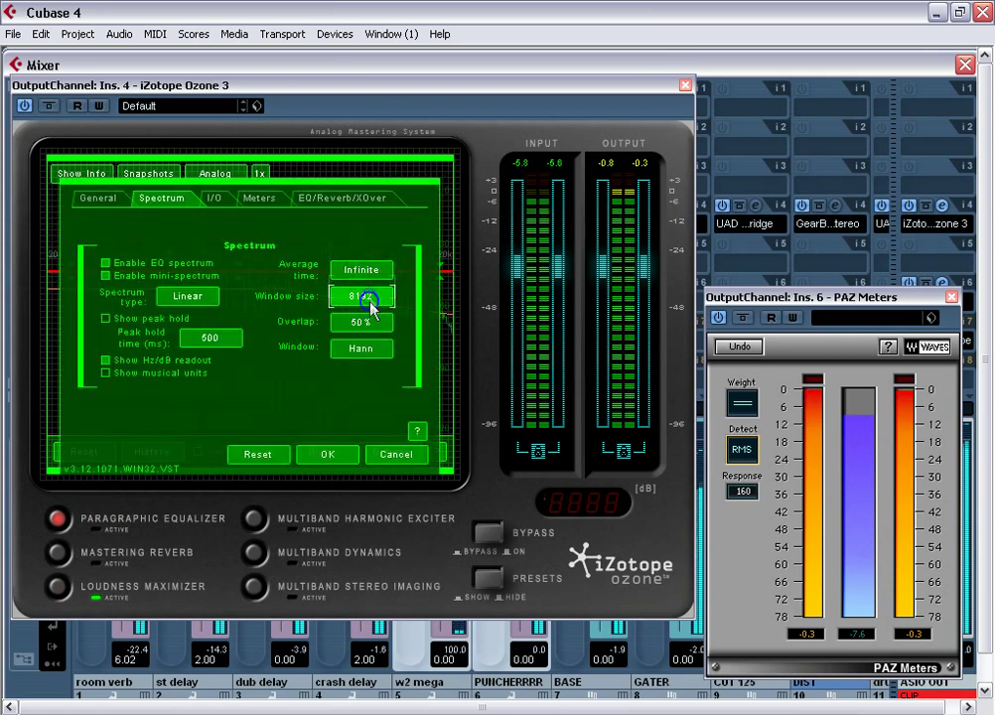
click(368, 300)
click(327, 453)
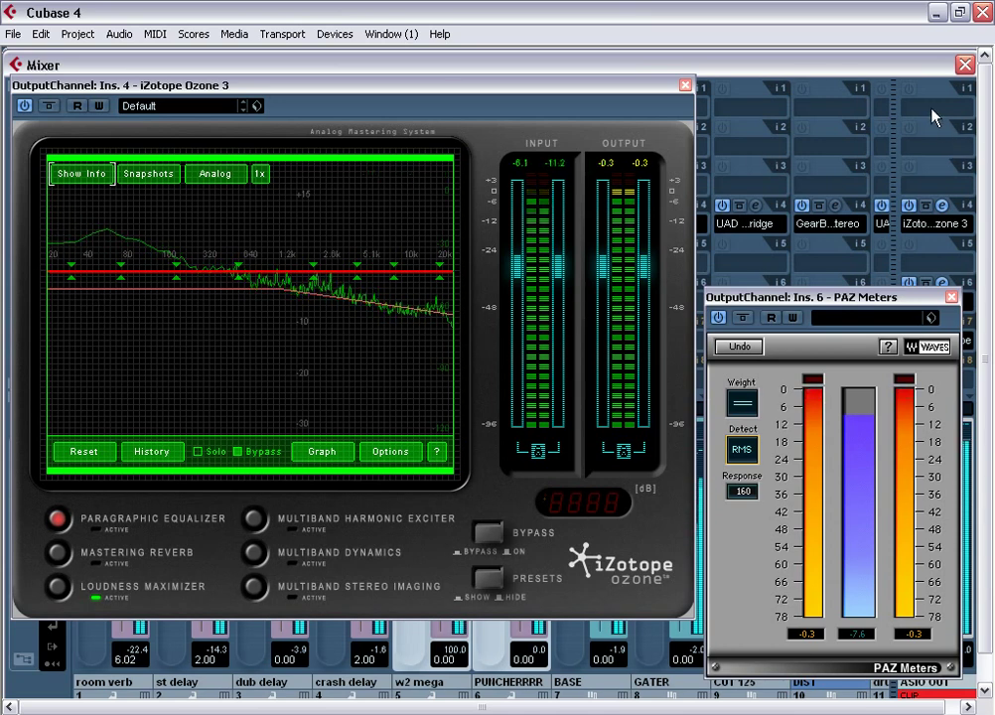
drag(646, 88, 638, 152)
Insert UAD Cambridge EQ on another output channel insert.
click(713, 96)
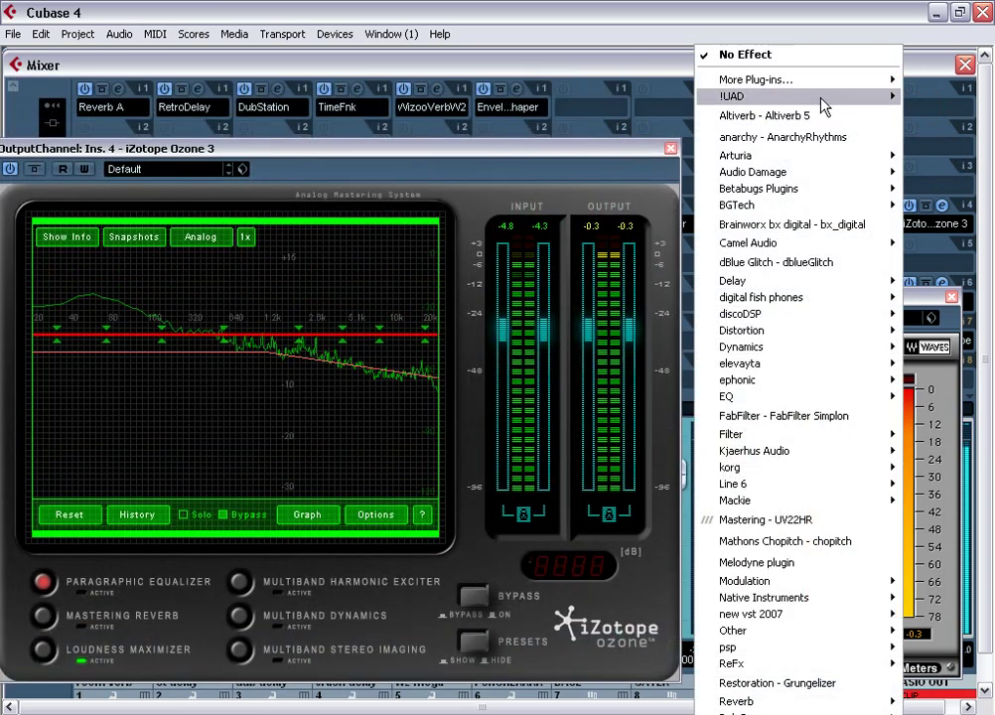
mouse_move(714, 97)
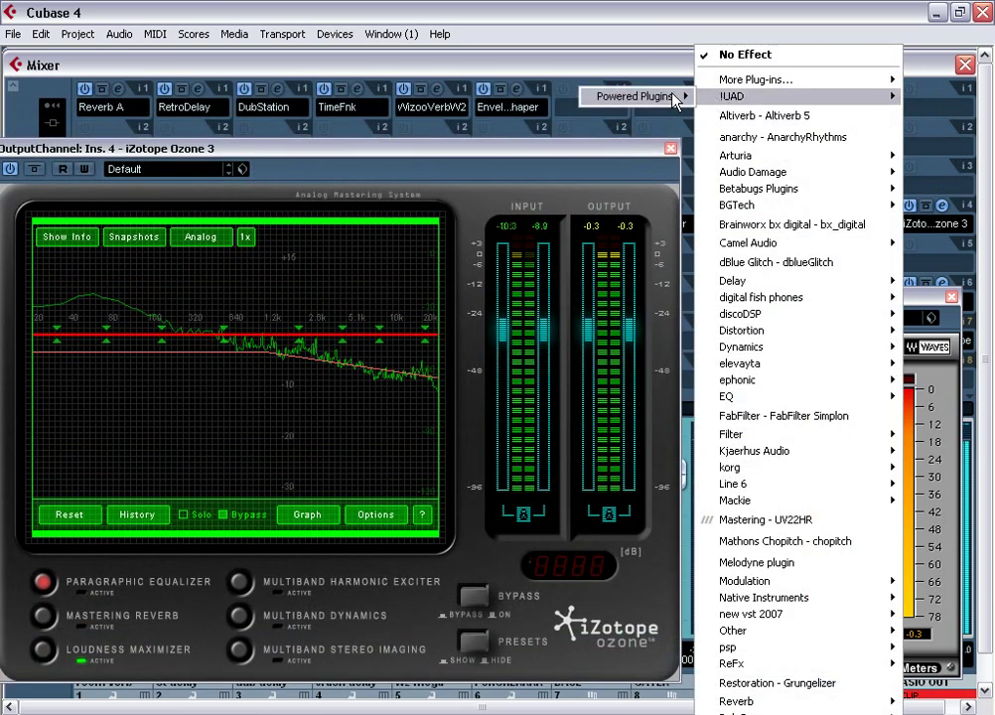
mouse_move(645, 95)
click(734, 118)
drag(592, 237, 706, 171)
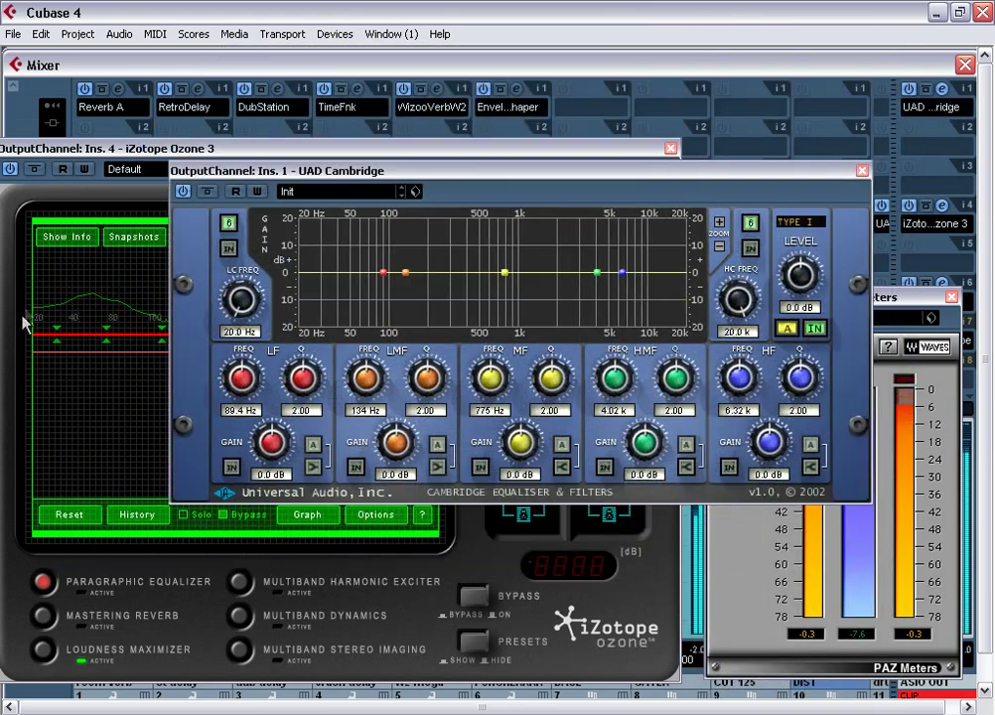
click(138, 433)
click(687, 198)
Enable the Cambridge low cut with a B6 slope and enter a new cutoff frequency.
click(231, 249)
click(227, 223)
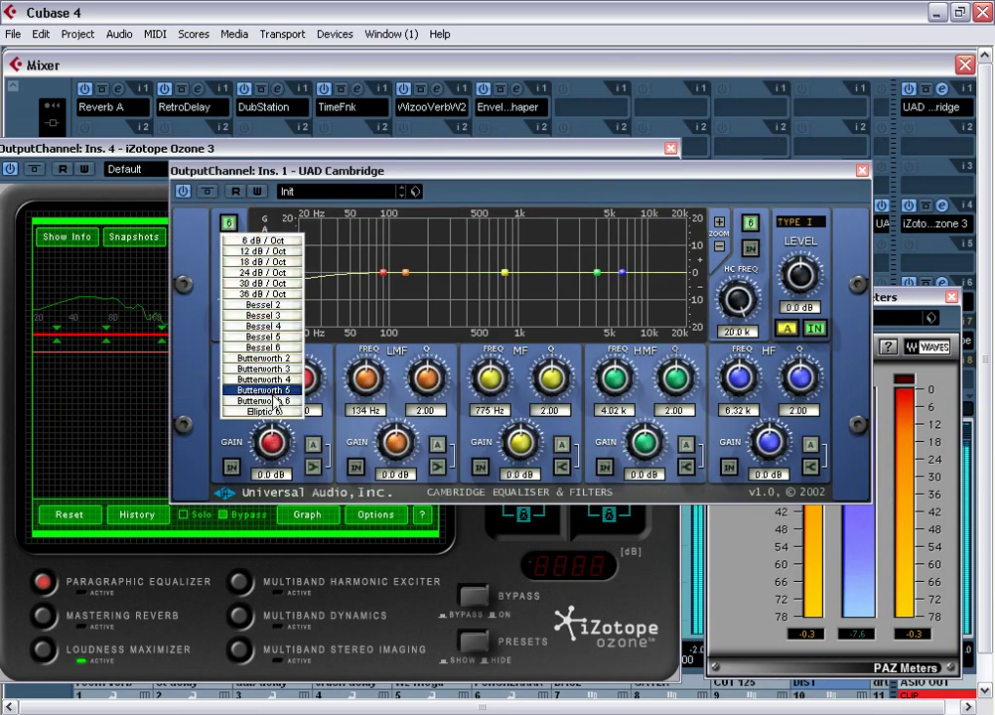
click(253, 437)
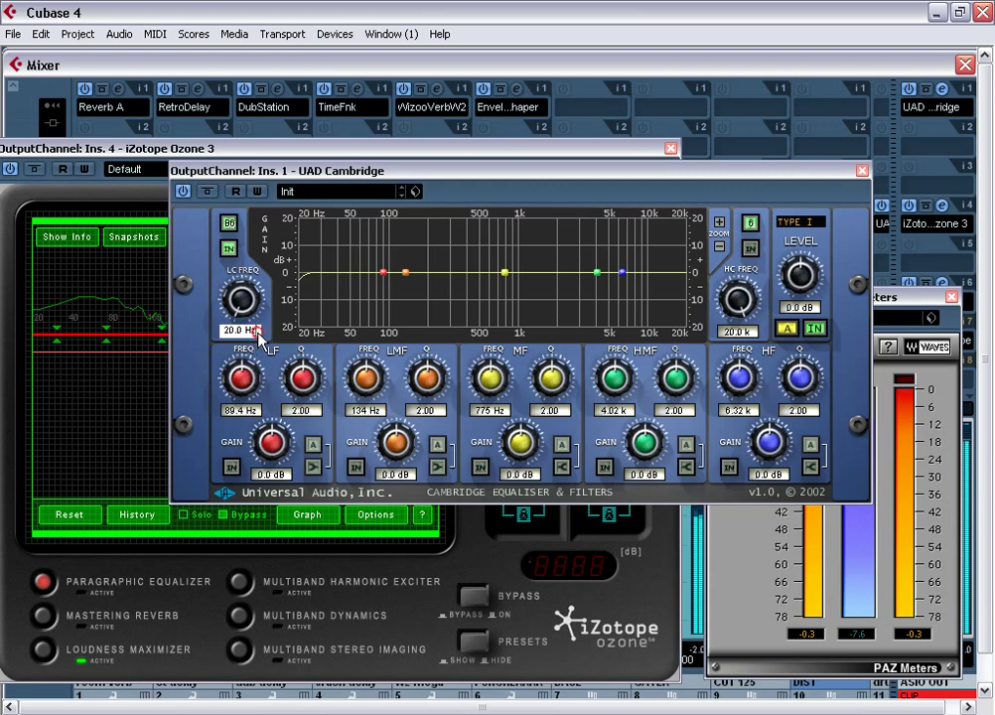
text(32)
key(Return)
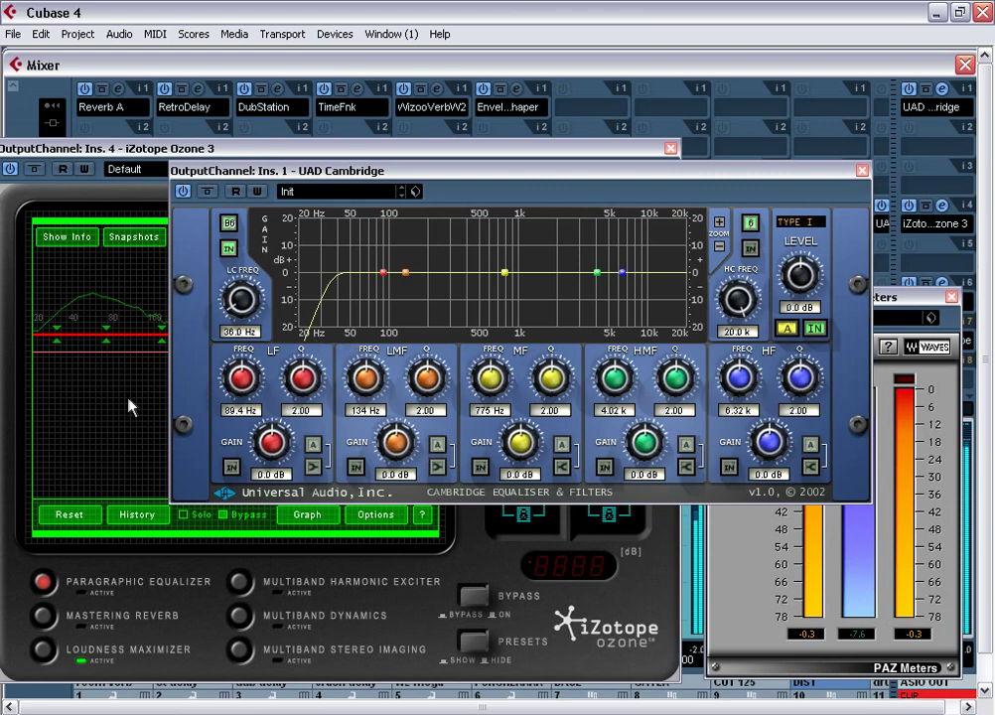
Compare the Cambridge EQ bypassed and active while watching the Ozone analyser.
click(129, 407)
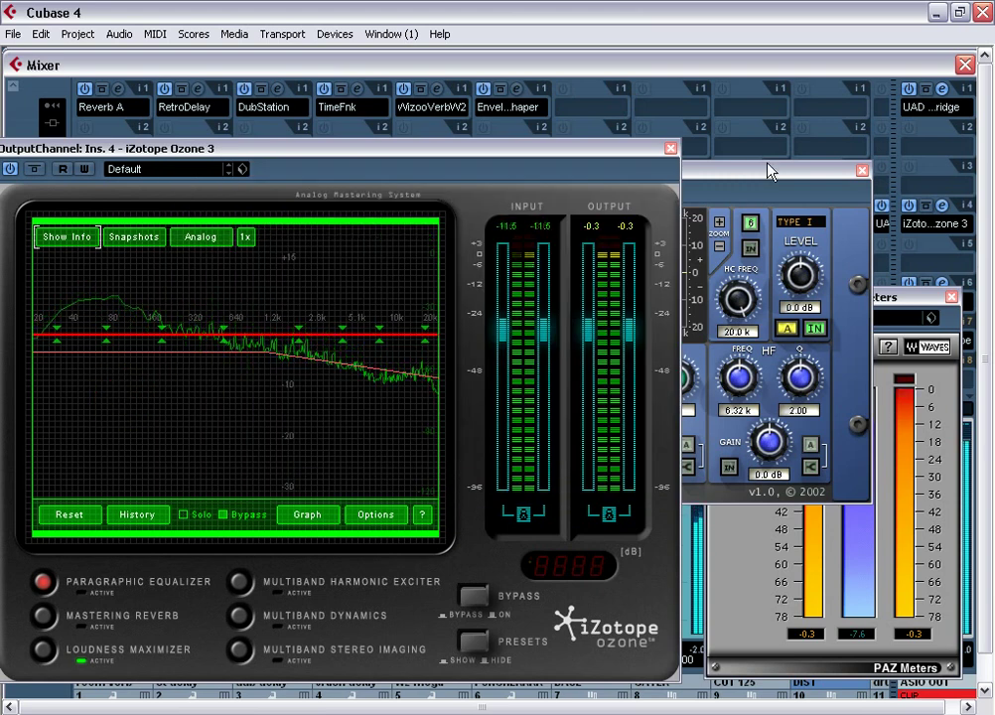
click(695, 171)
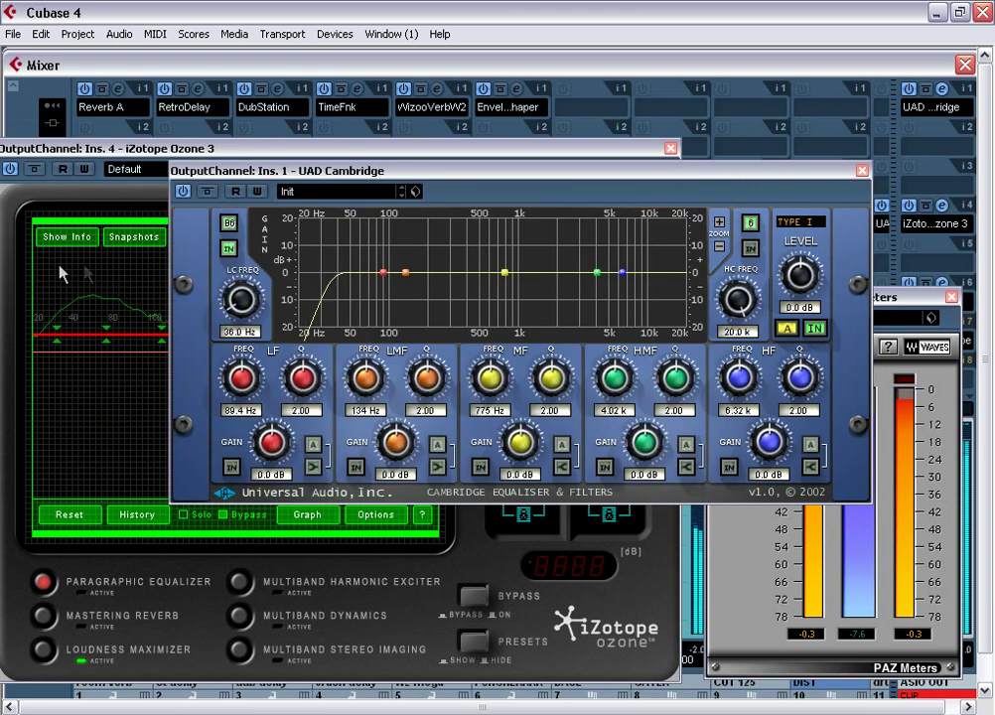
click(206, 193)
click(103, 404)
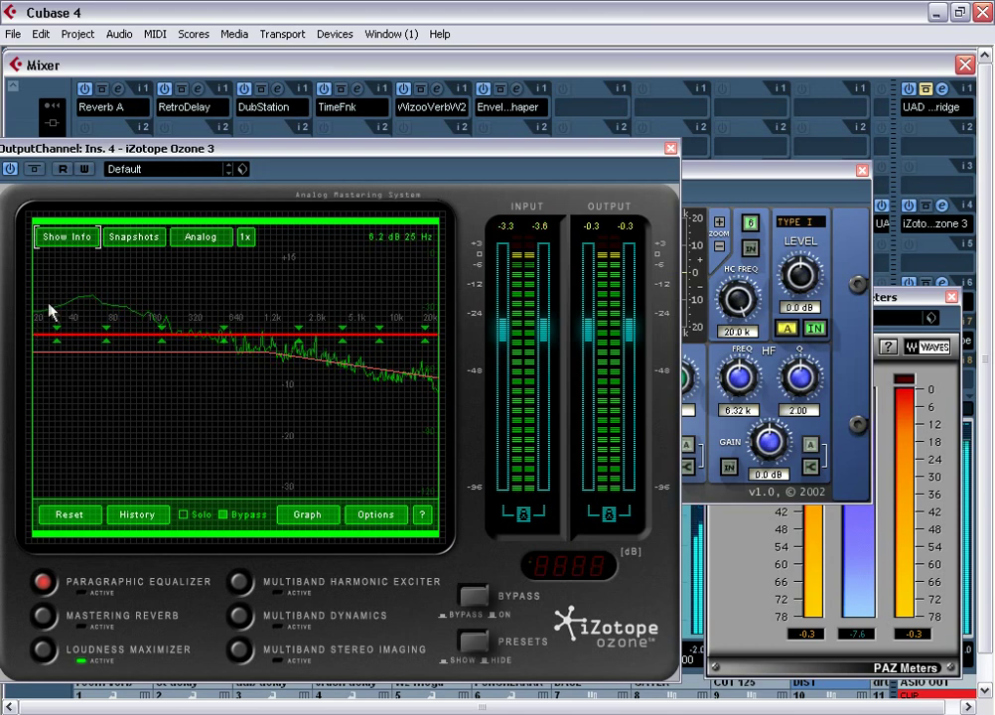
click(723, 202)
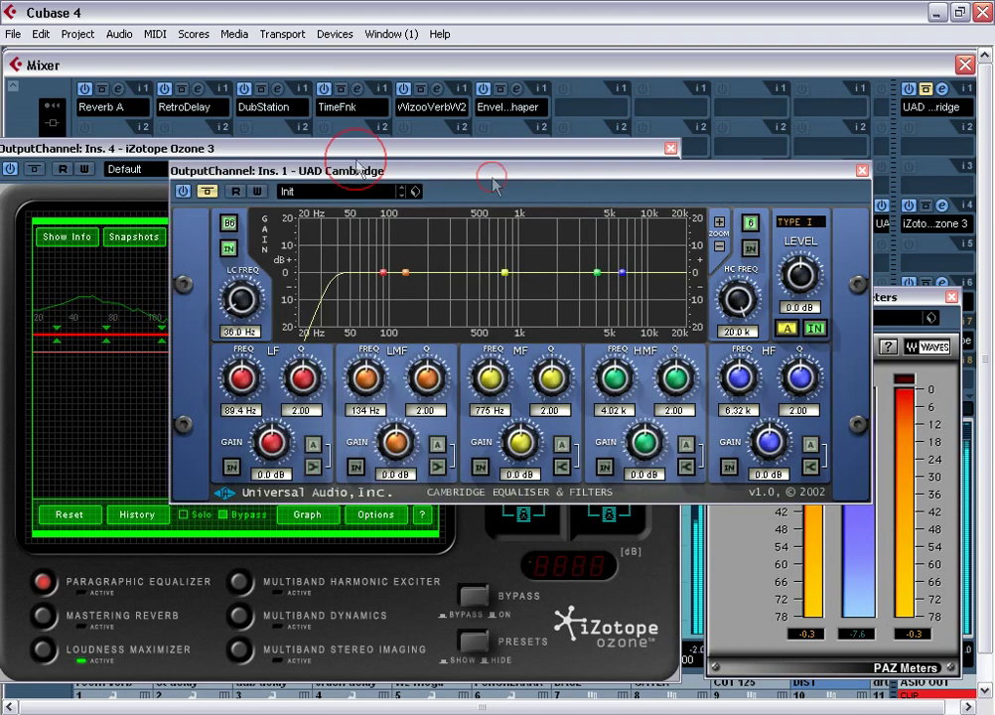
click(206, 194)
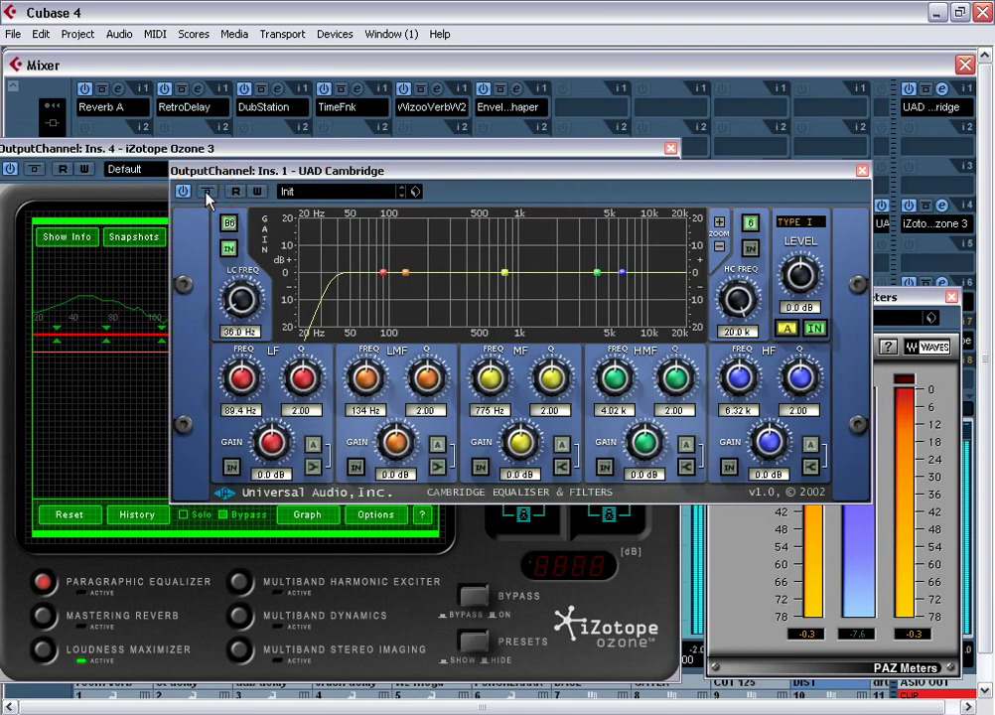
click(207, 195)
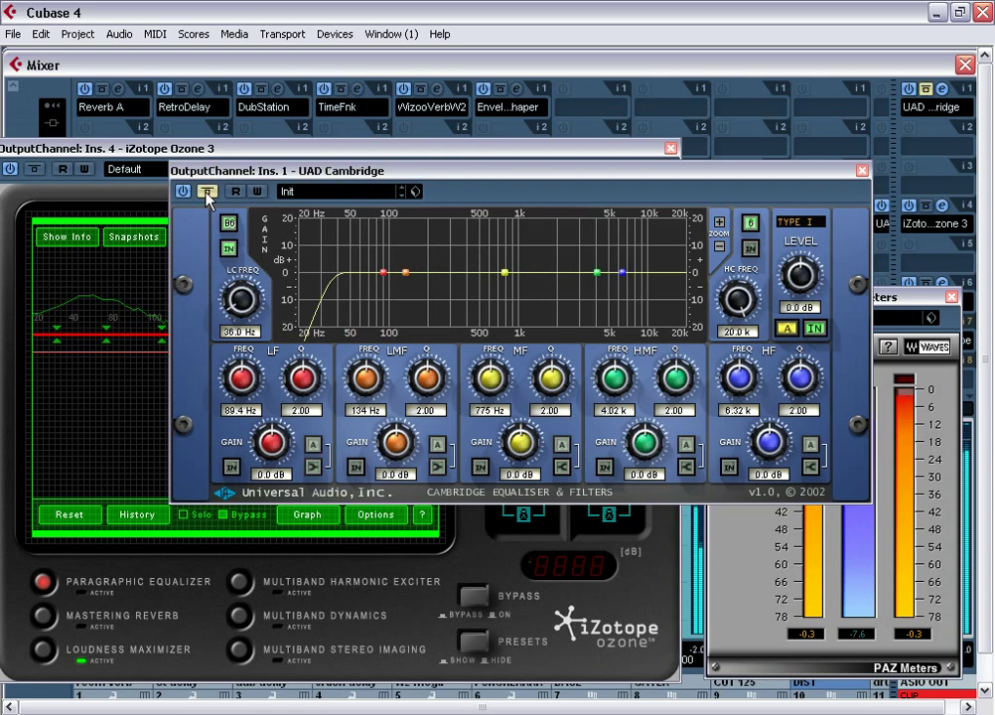
click(208, 195)
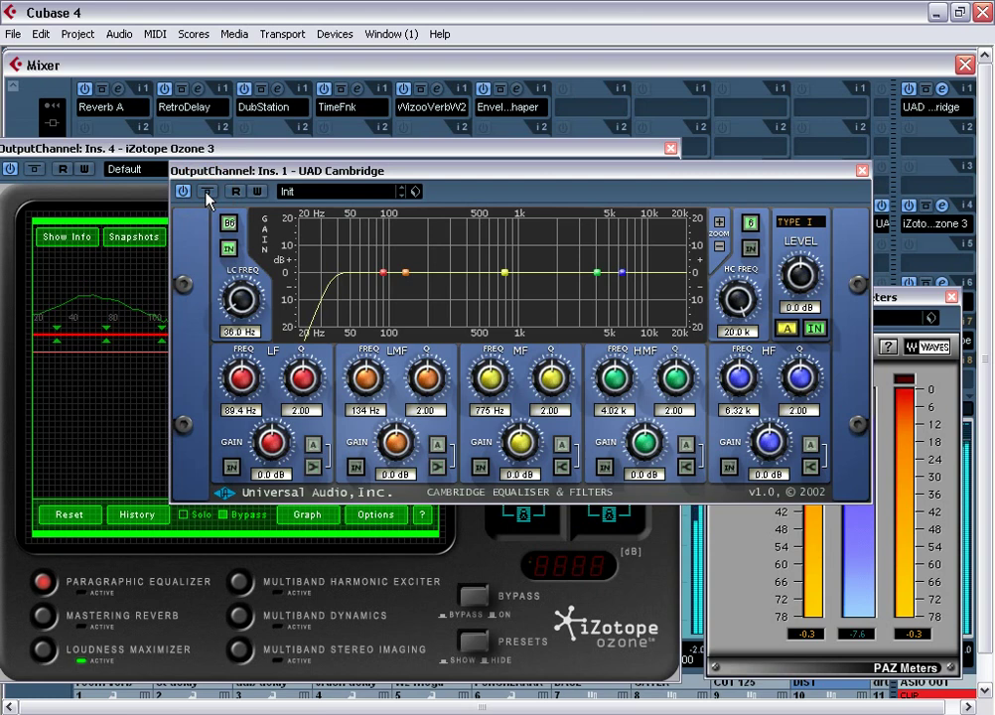
click(376, 514)
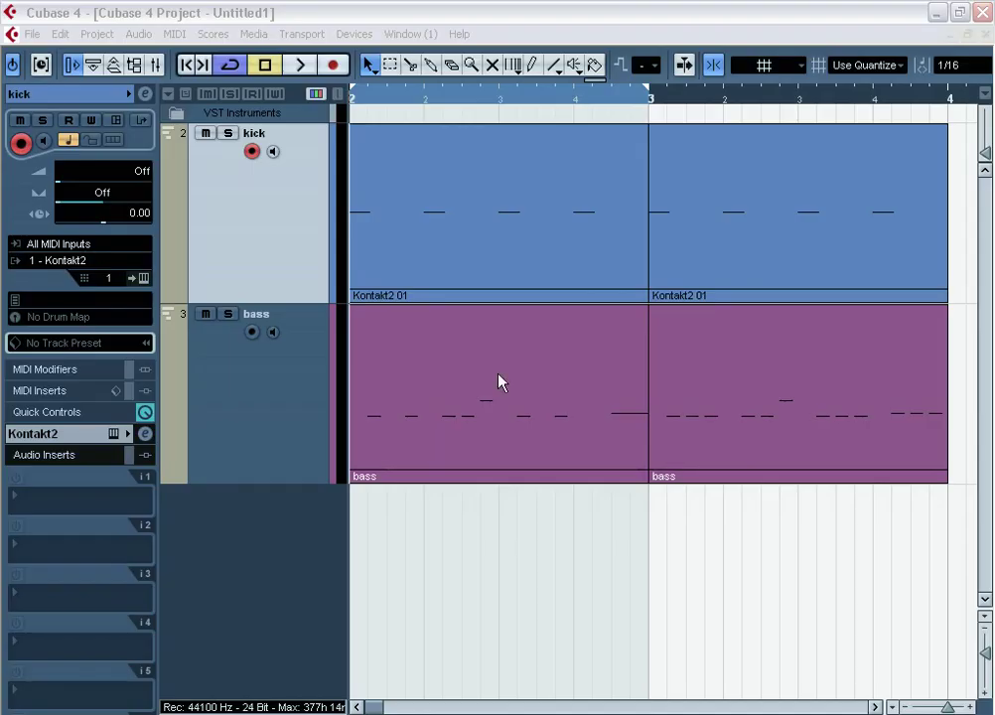
Load 60Hz sine.wav into the kick track's Kontakt, start playback, and reopen Kontakt.
click(595, 588)
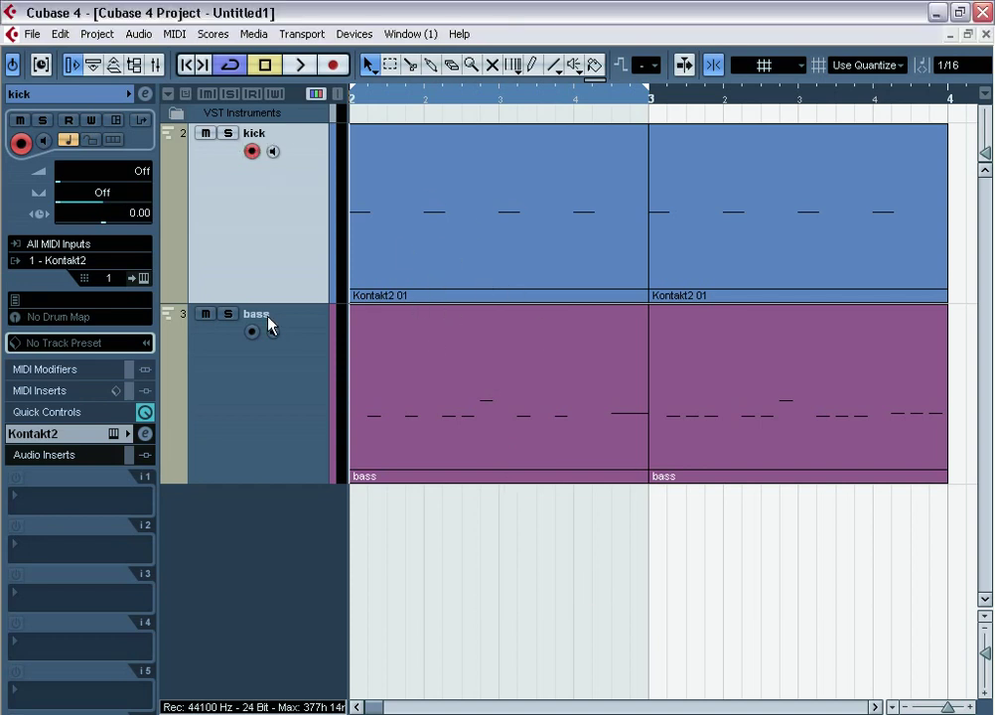
click(145, 278)
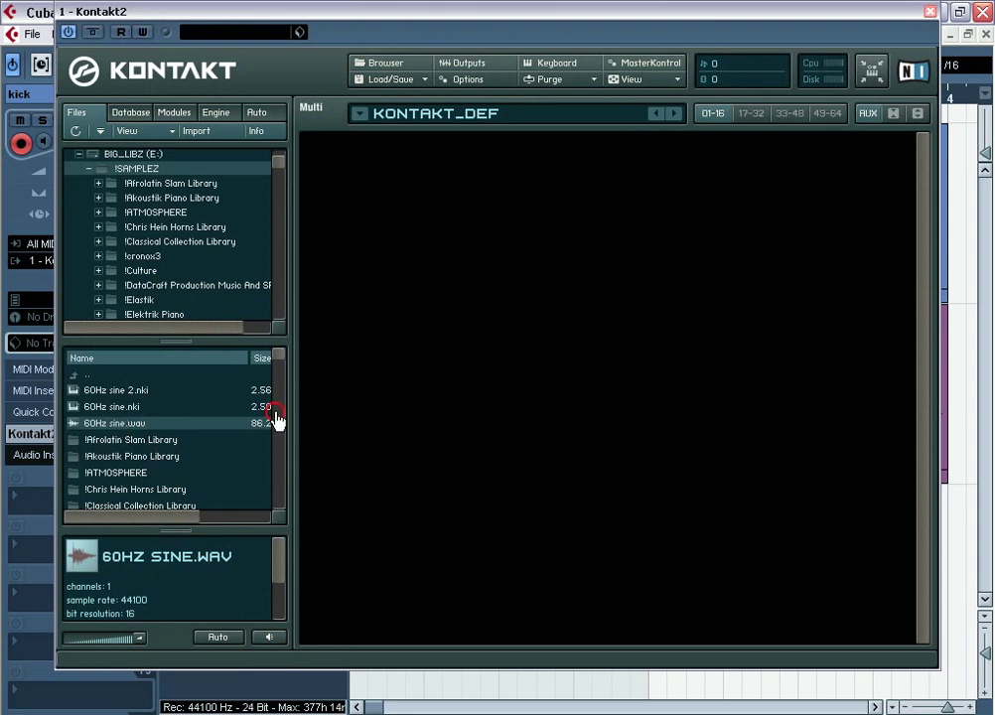
drag(388, 402, 390, 402)
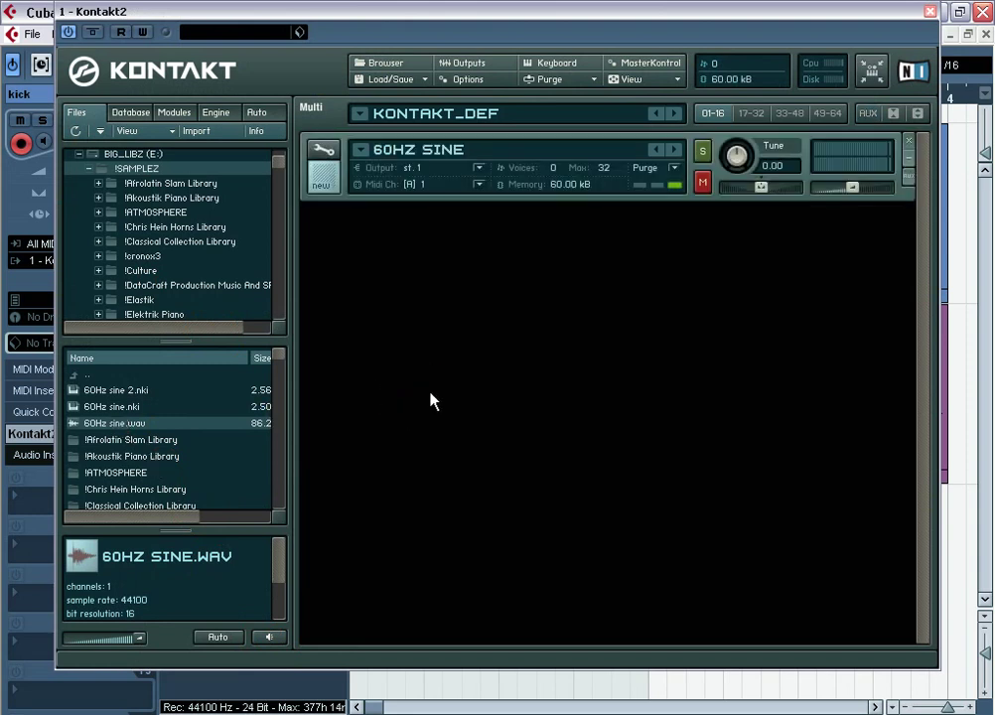
click(930, 12)
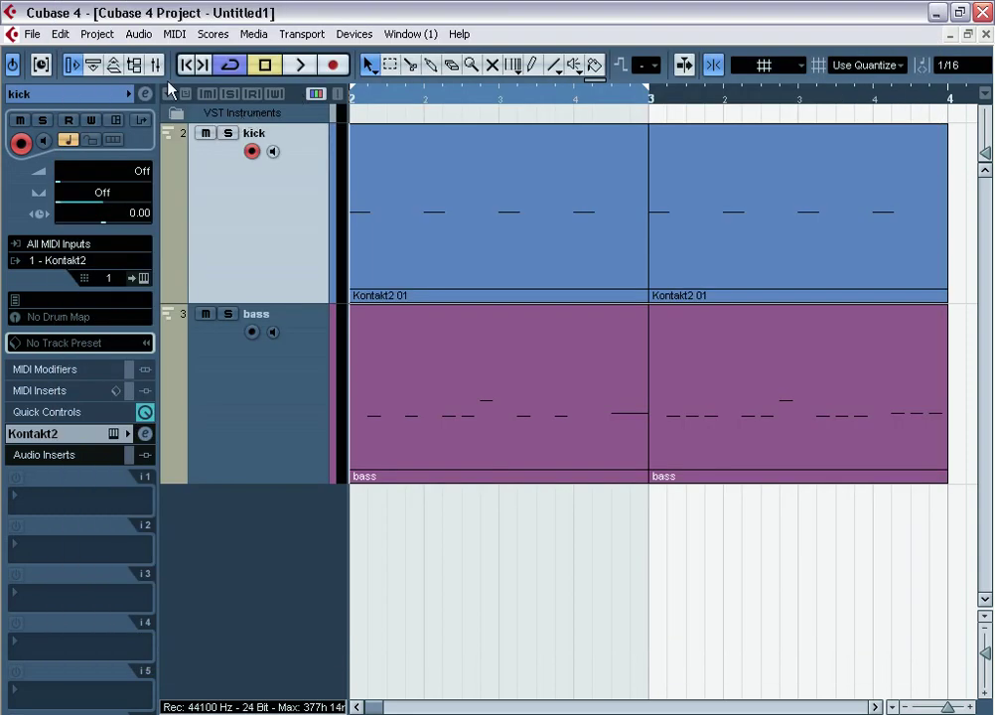
click(304, 65)
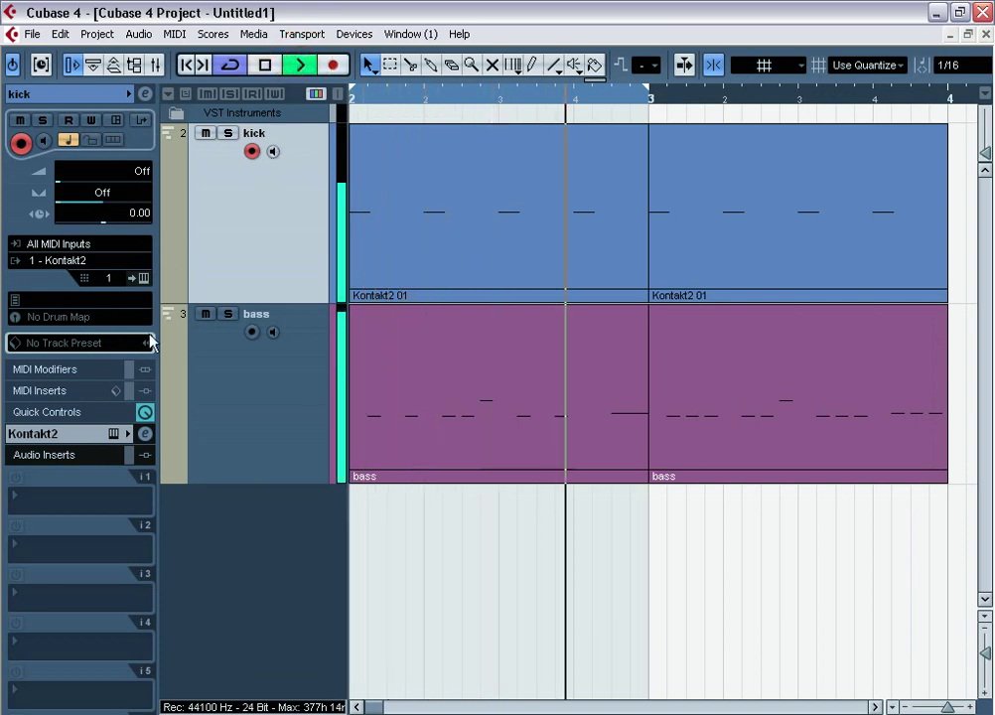
click(143, 280)
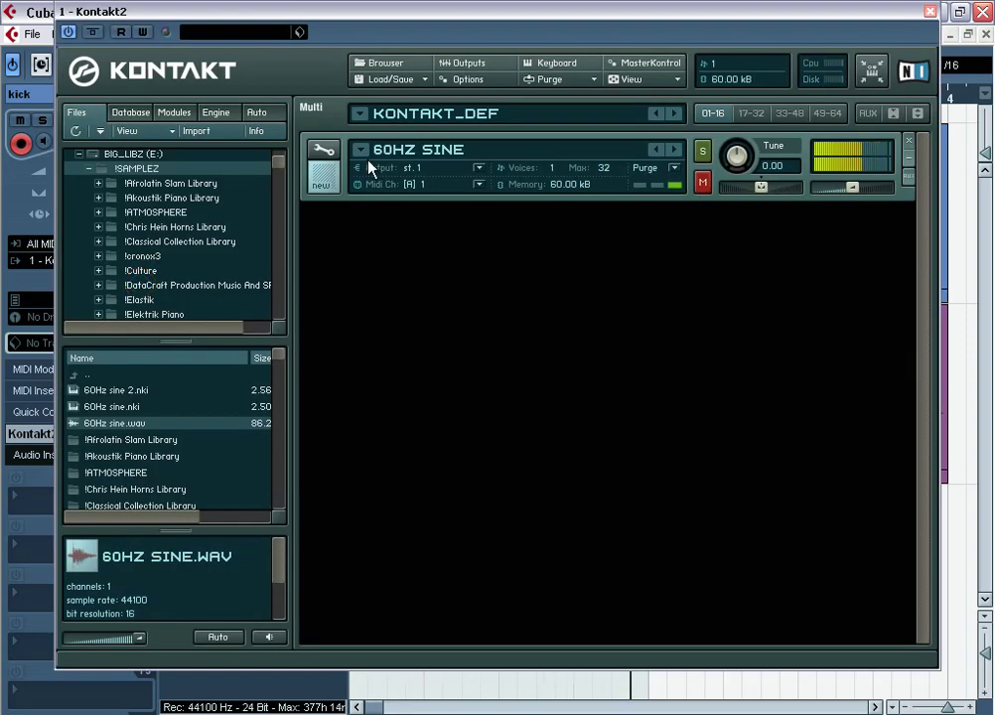
Set the 60HZ SINE source to perfect HQI interpolation with tracking off.
click(430, 221)
click(678, 266)
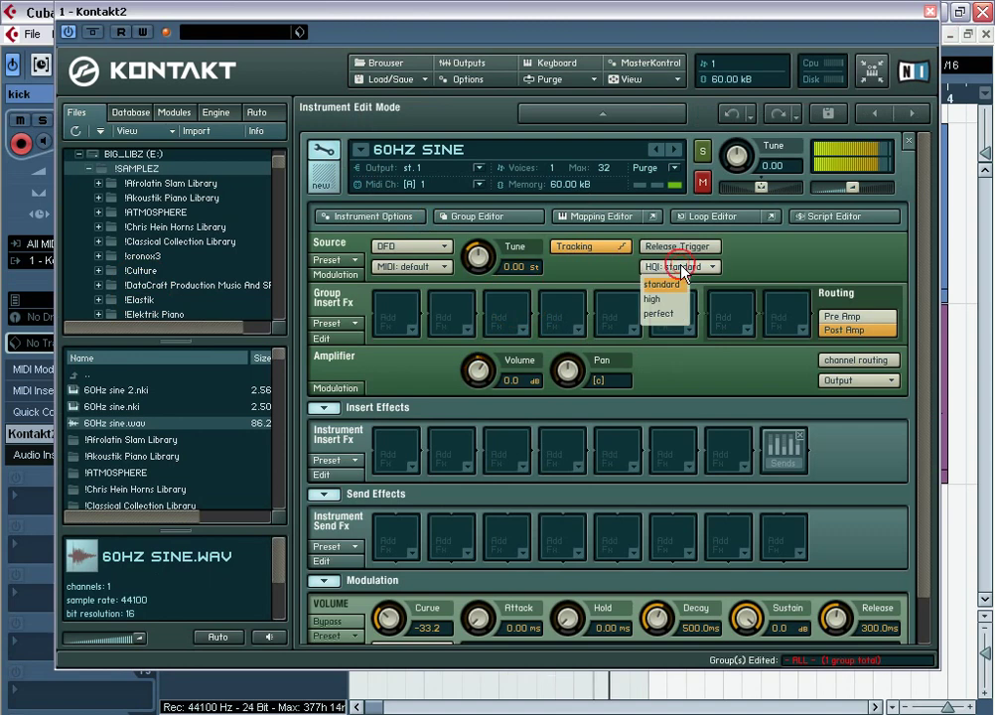
click(663, 313)
click(589, 248)
scroll(442, 449, down, 2)
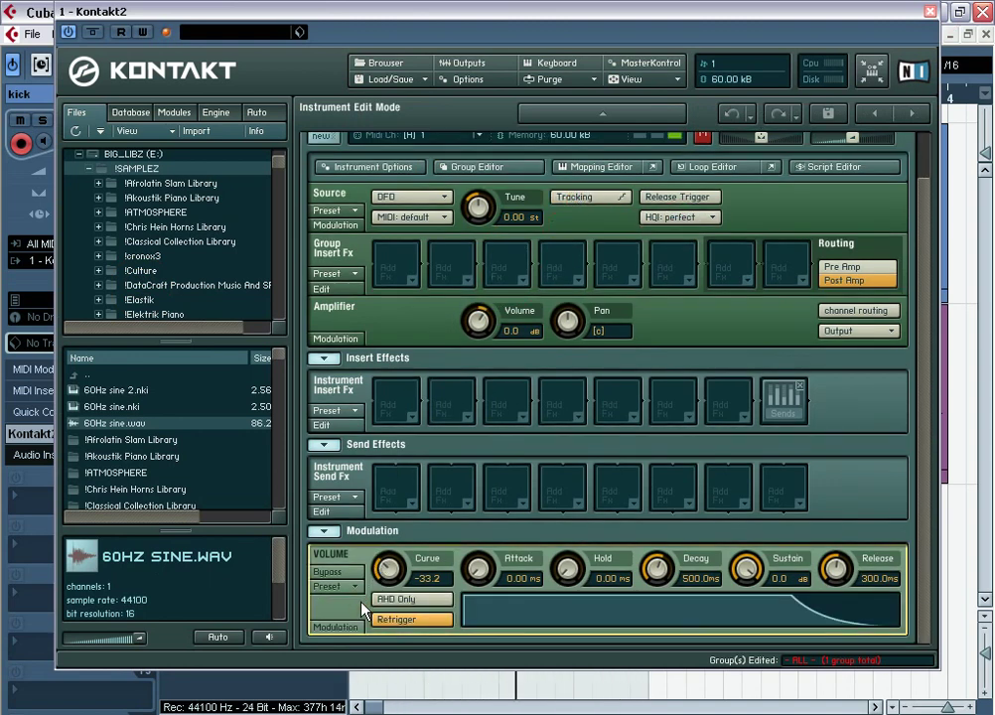
click(363, 601)
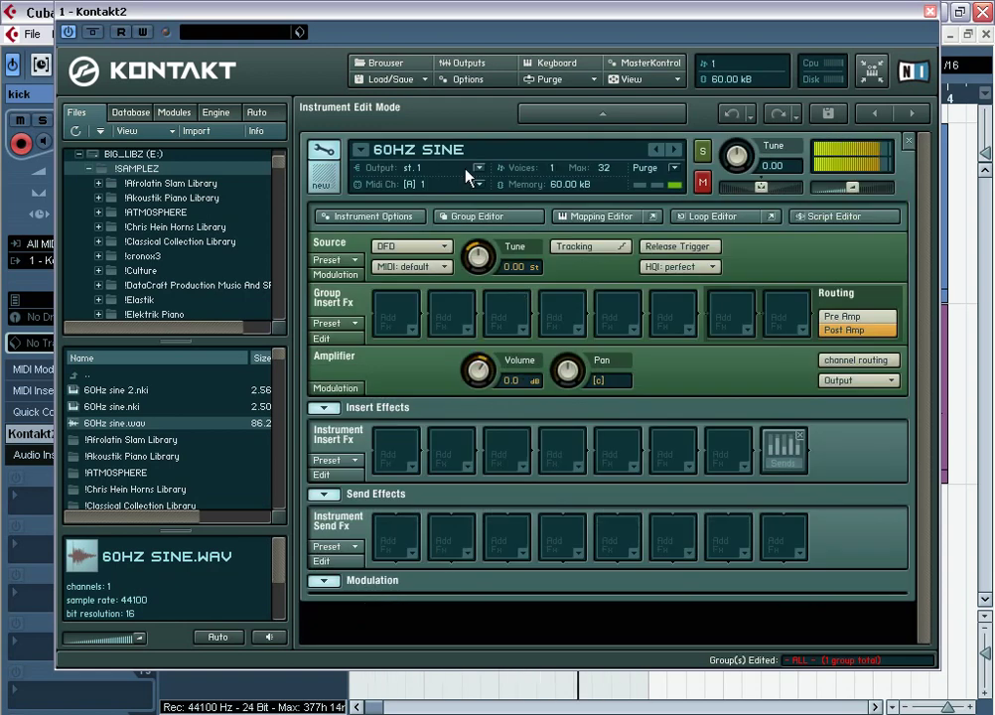
Replace the pitch bend modulator with two dbd pitch envelopes, then close Kontakt.
click(337, 275)
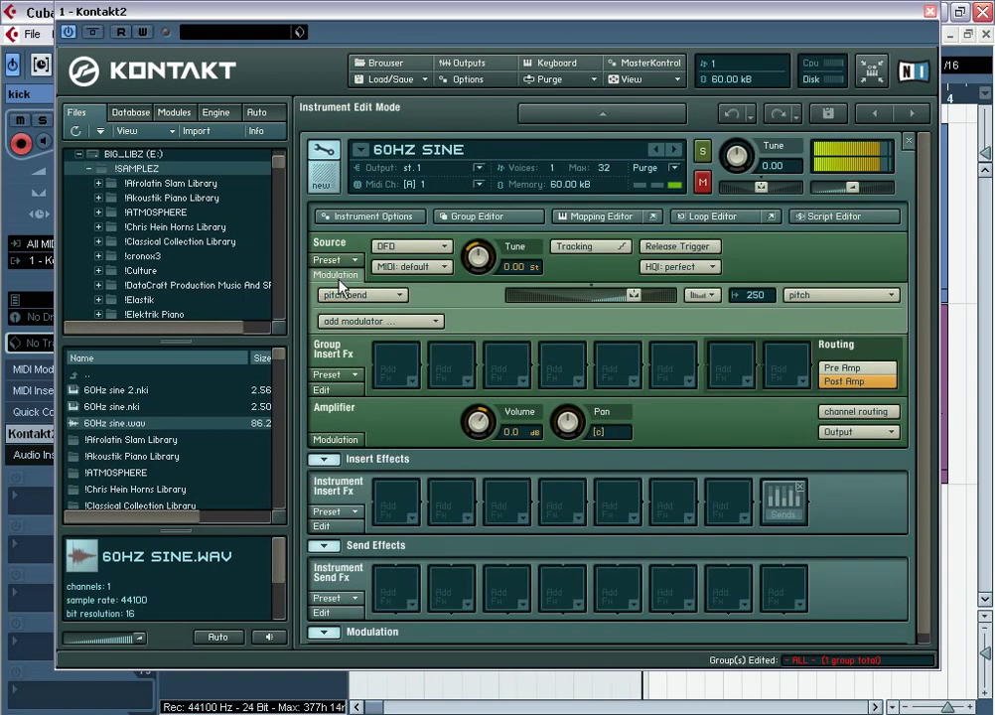
click(358, 320)
mouse_move(366, 356)
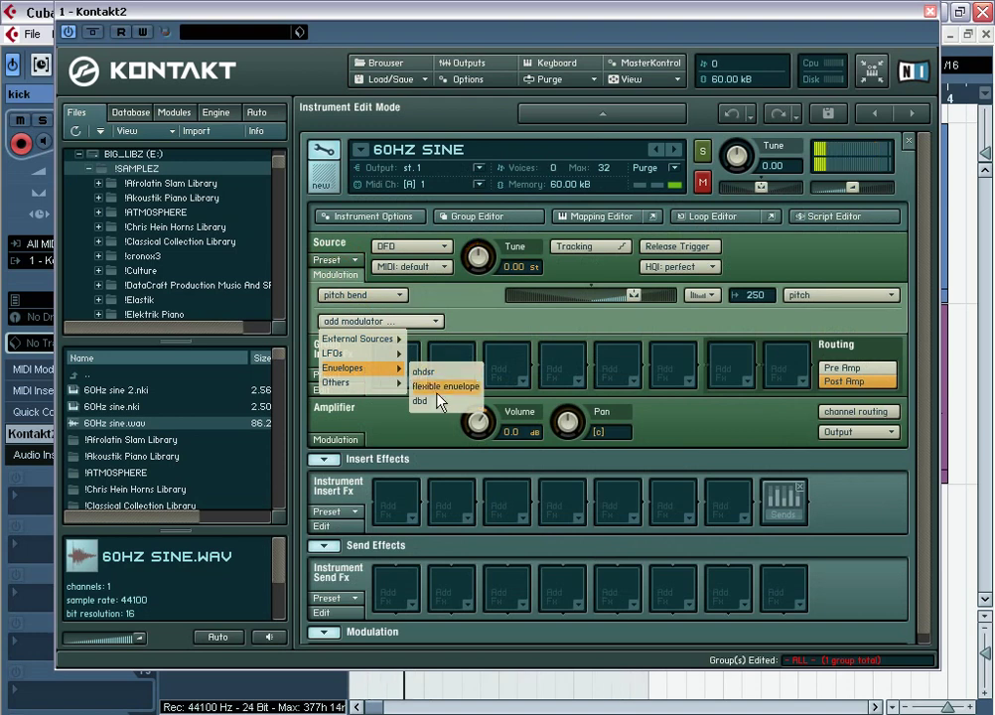
click(437, 403)
click(388, 347)
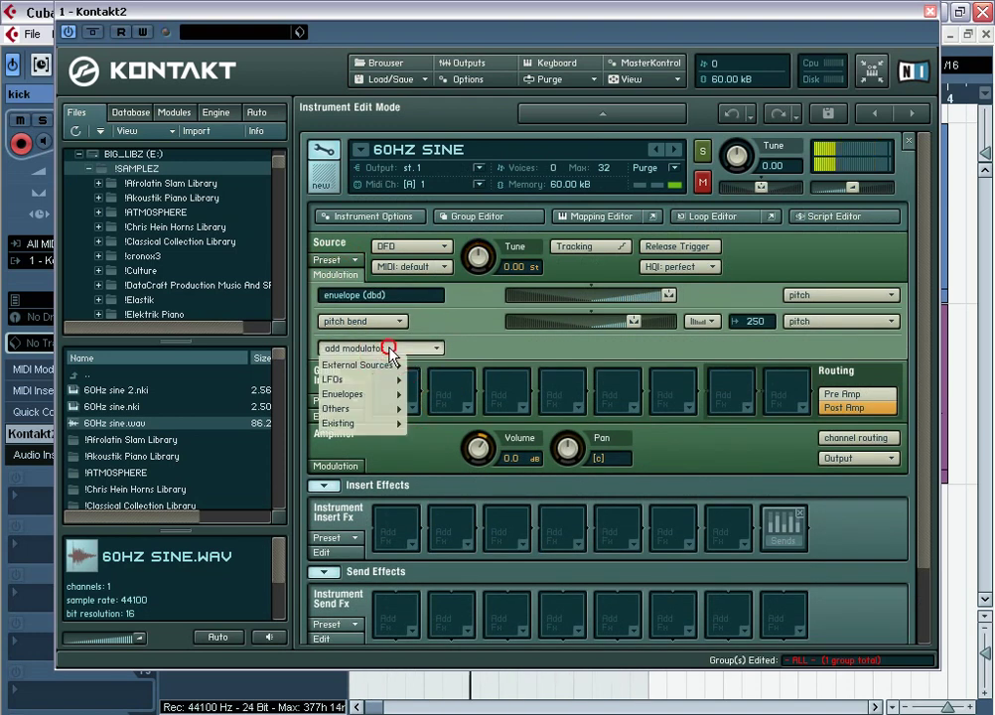
mouse_move(362, 395)
click(420, 427)
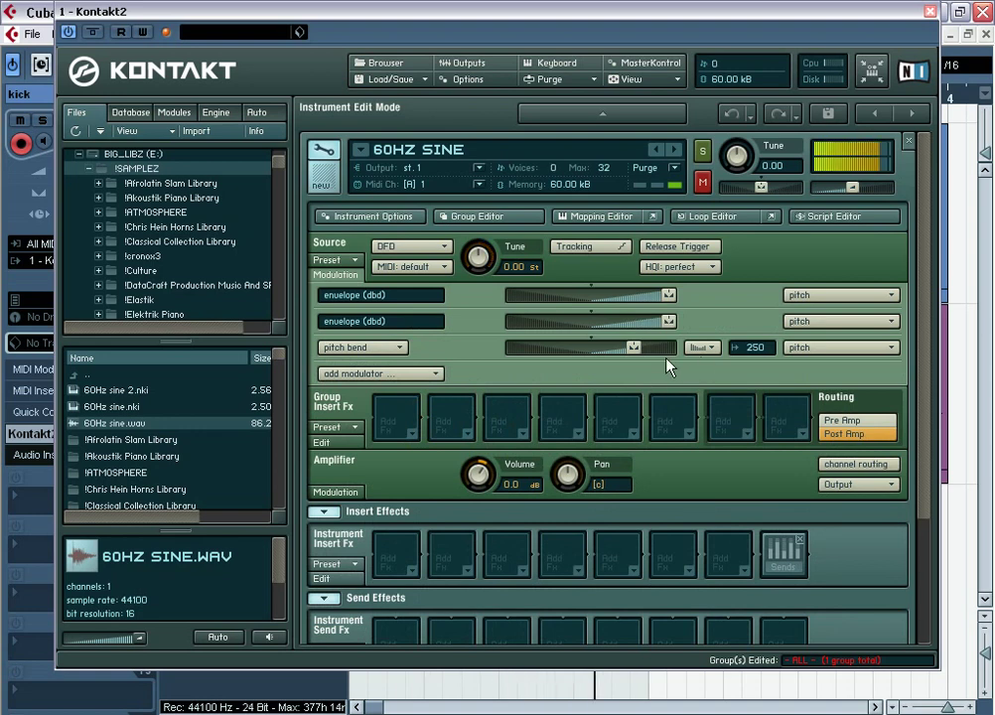
click(476, 348)
key(Delete)
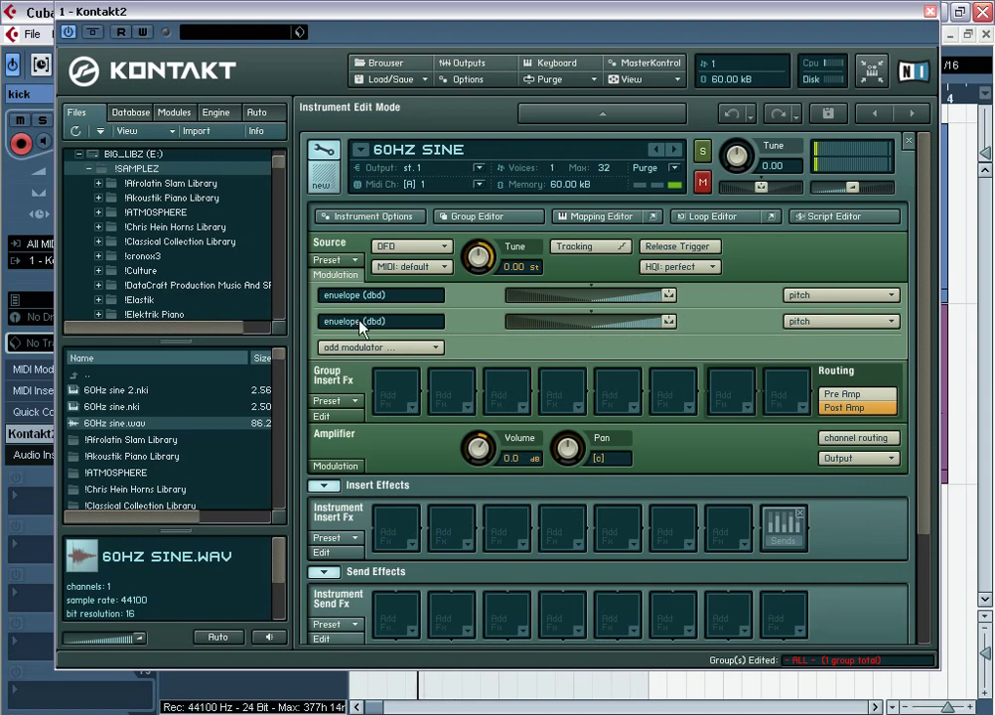
scroll(574, 323, down, 3)
scroll(574, 323, down, 2)
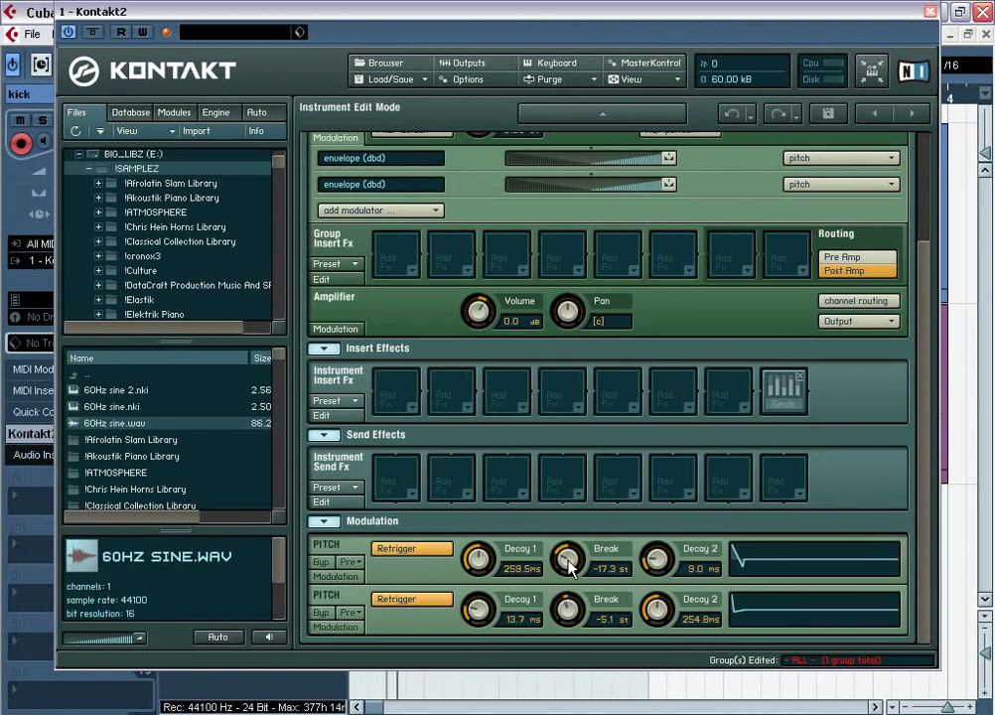
click(929, 12)
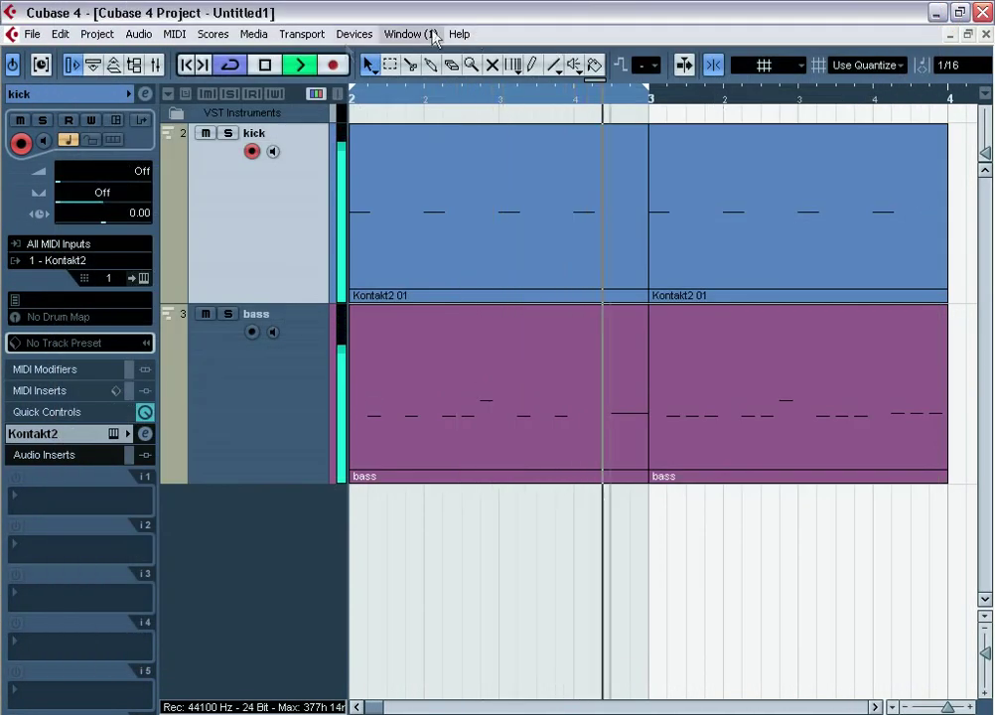
Load Trilogy into an empty slot of the VST Instruments rack.
click(349, 38)
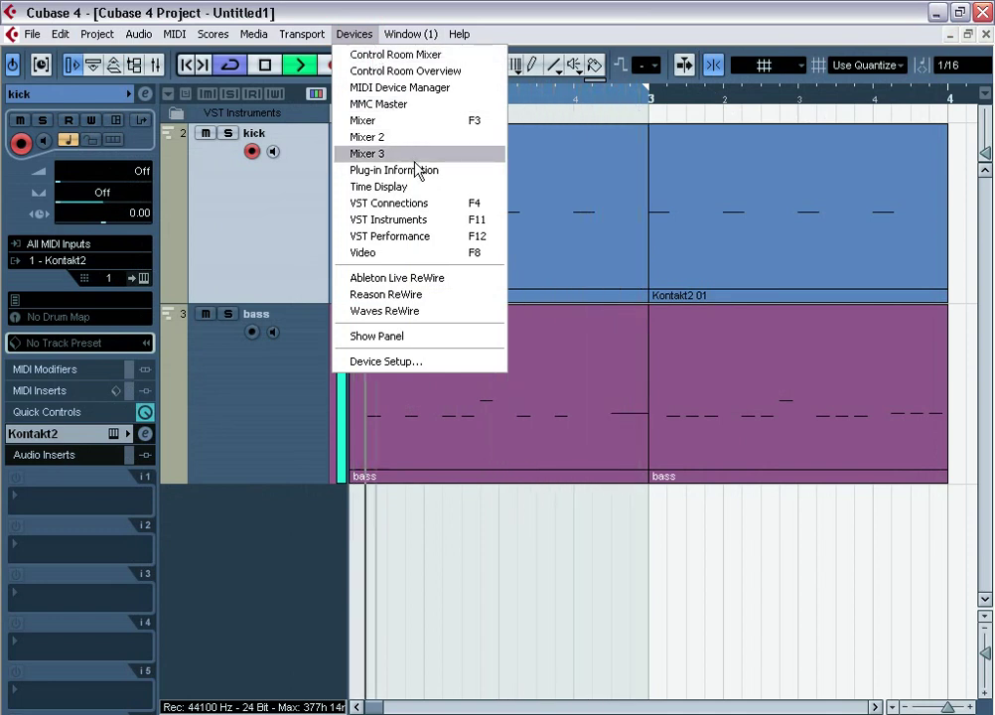
click(437, 227)
click(898, 224)
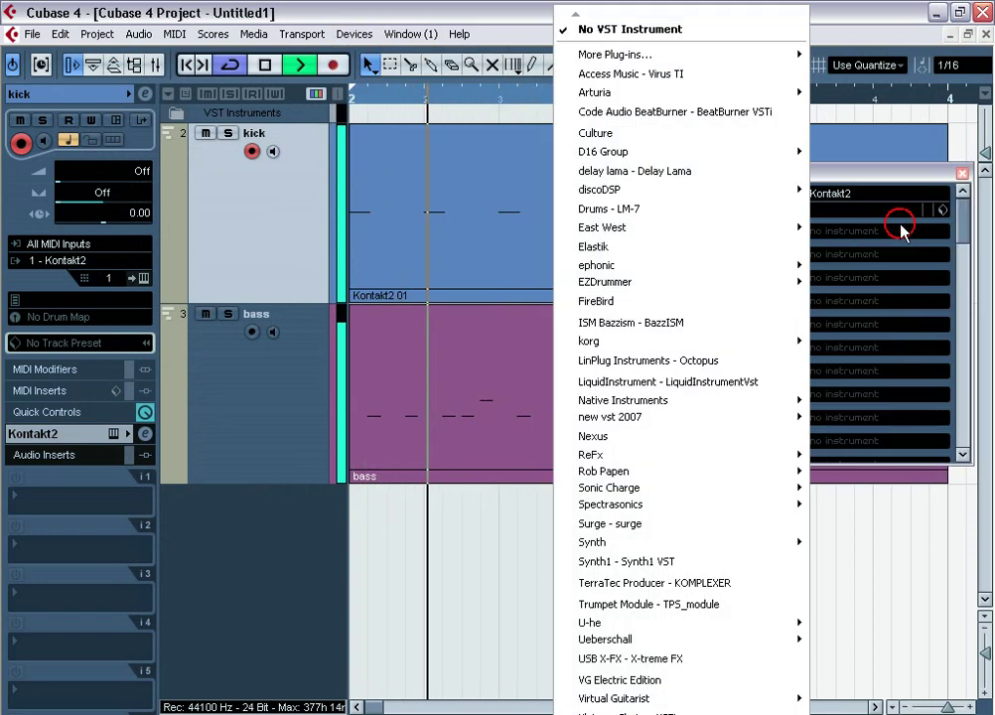
mouse_move(737, 504)
click(844, 549)
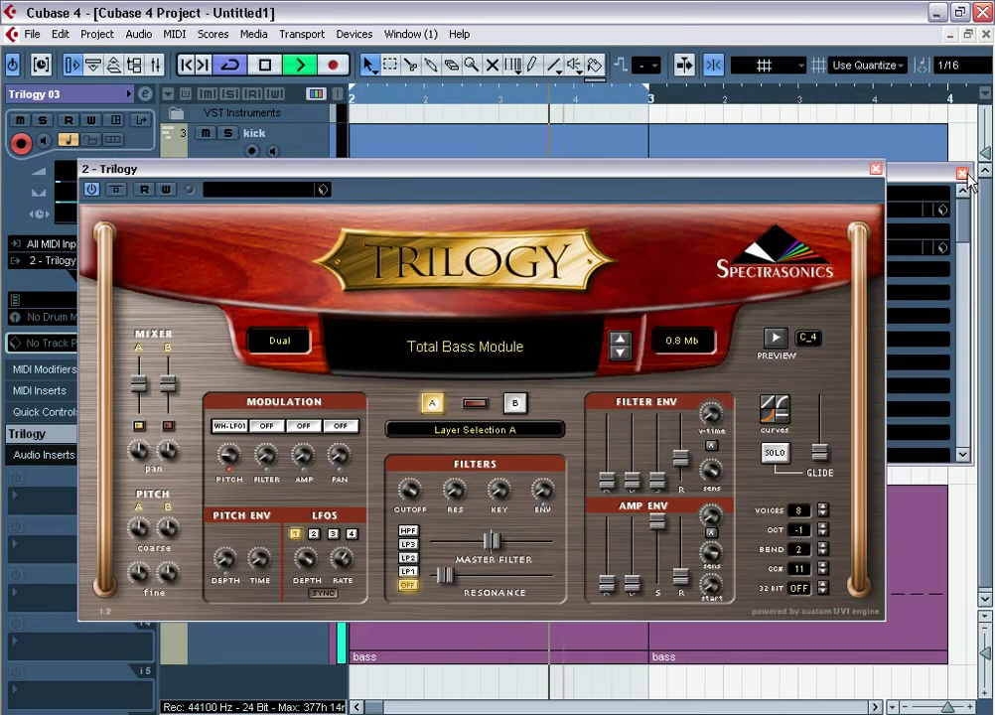
Put the Juno 60 Sawtooth patch on Trilogy's layer A and switch the filter to LP1.
click(494, 350)
click(441, 377)
click(469, 433)
mouse_move(483, 501)
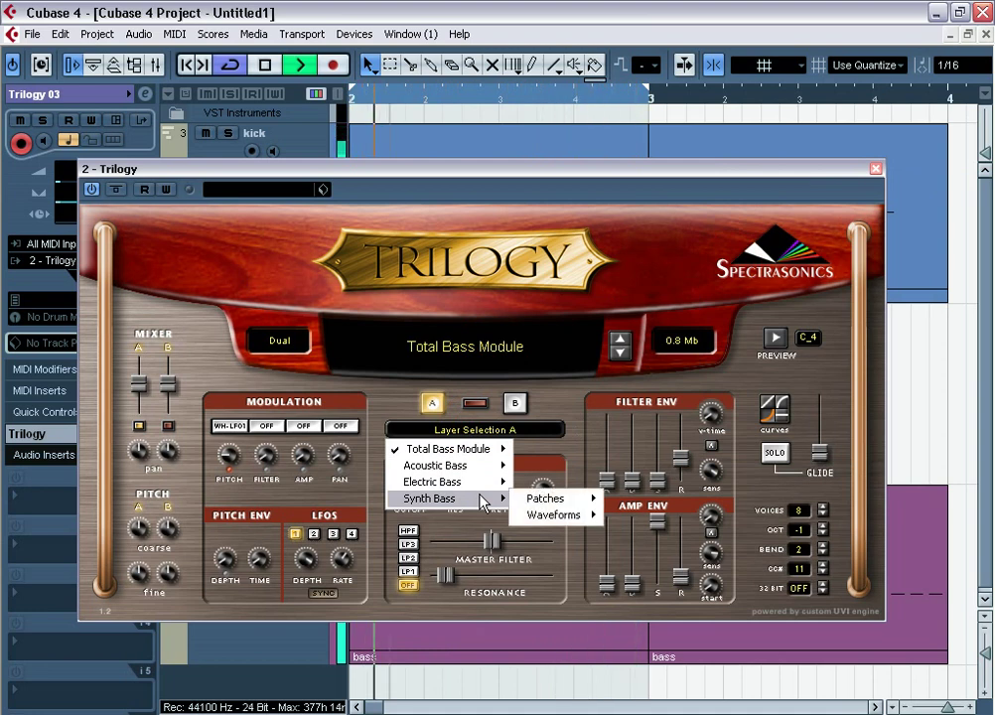
mouse_move(552, 514)
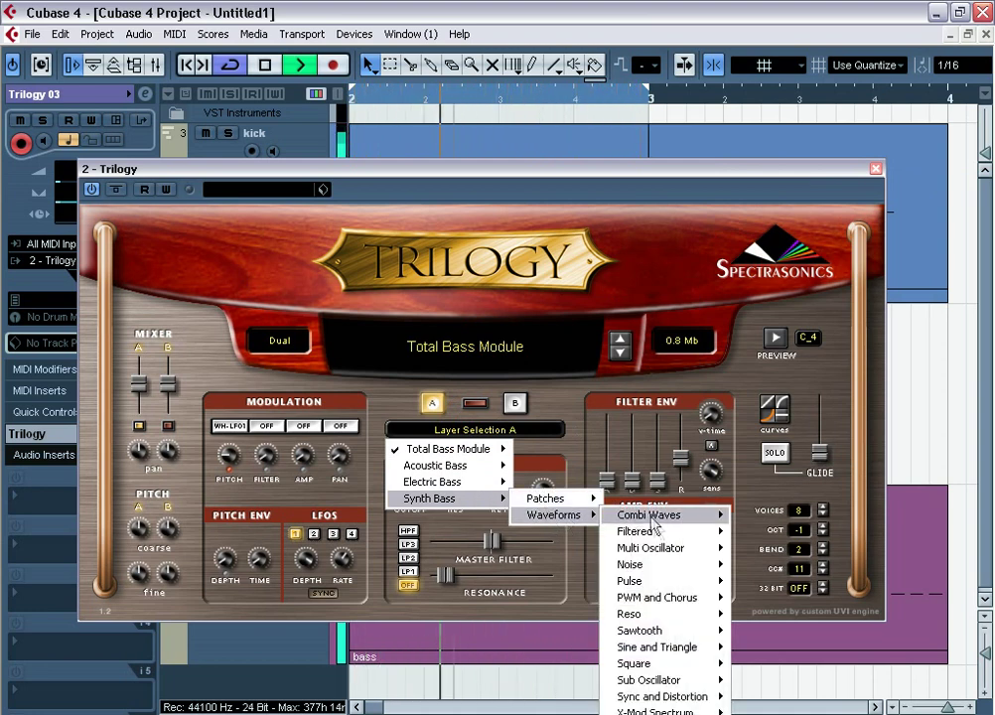
mouse_move(683, 637)
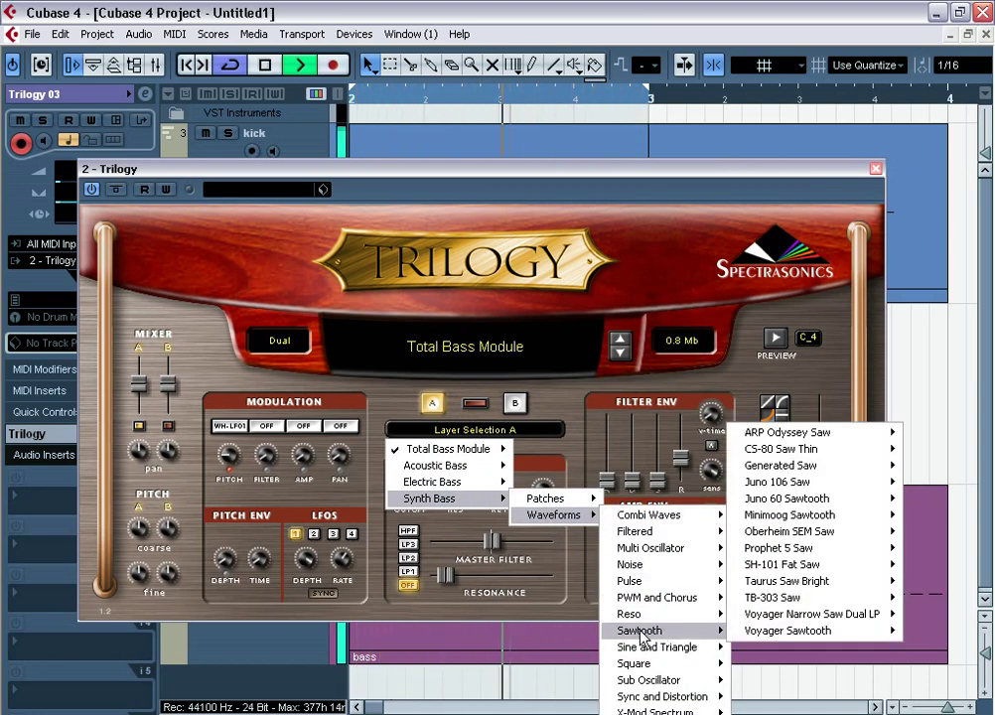
mouse_move(795, 504)
click(709, 500)
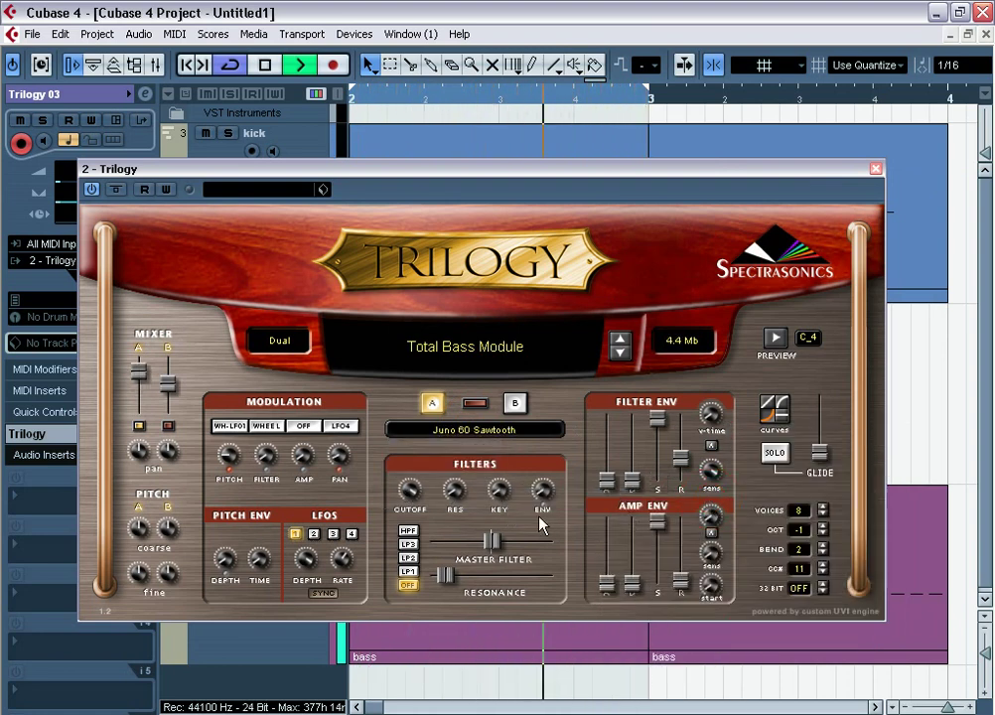
click(408, 572)
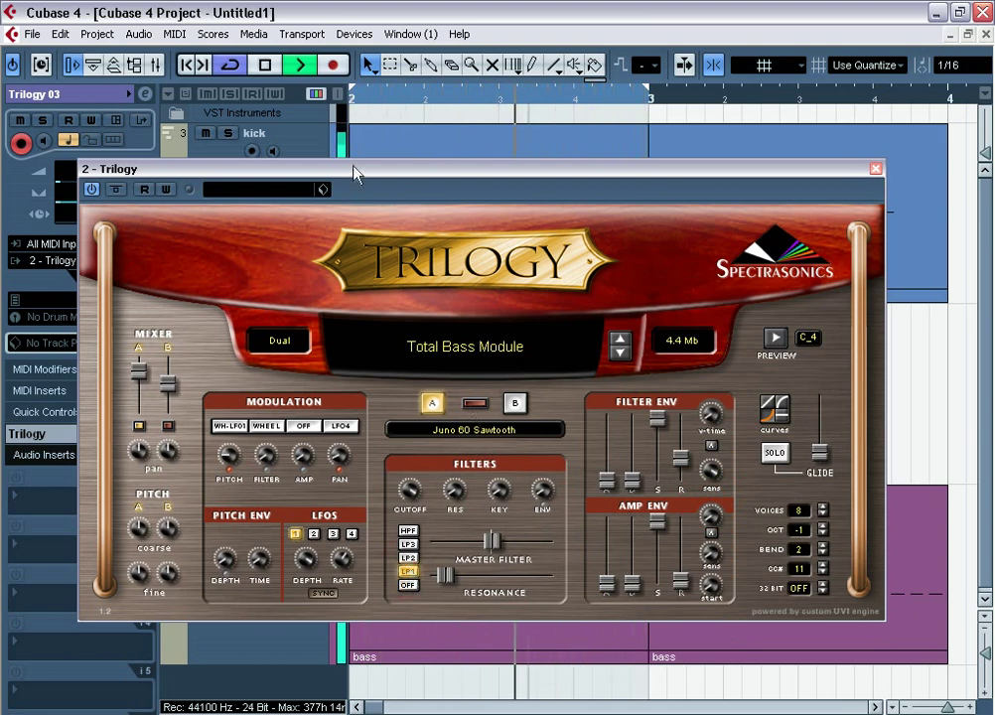
drag(356, 173, 606, 229)
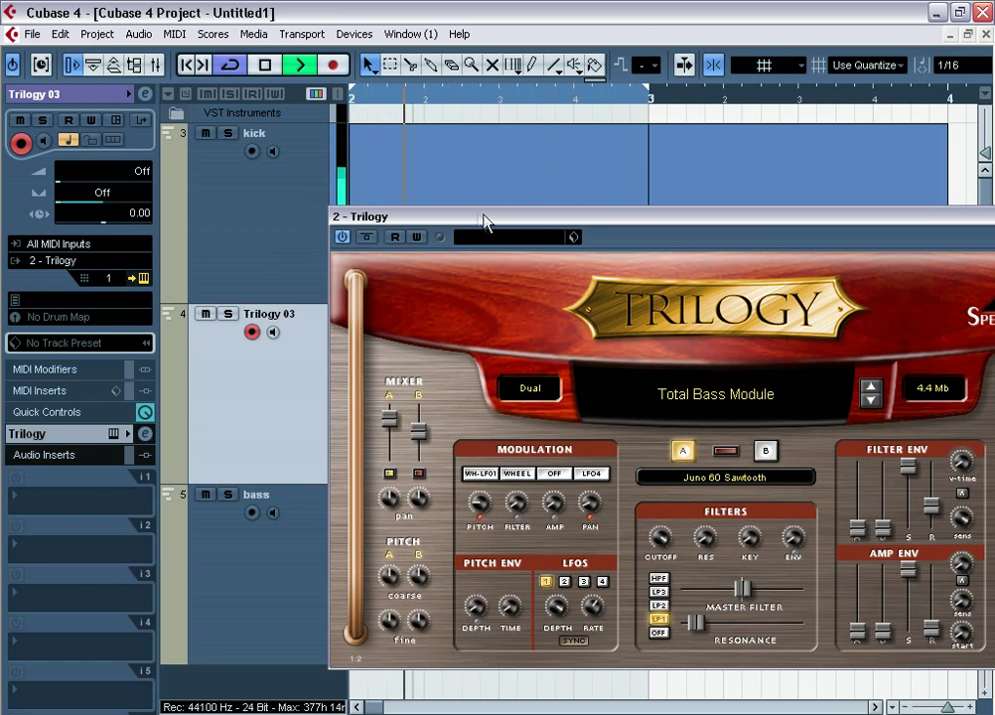
Keep the track routed to Trilogy and move the first bass part onto Trilogy 03.
click(69, 263)
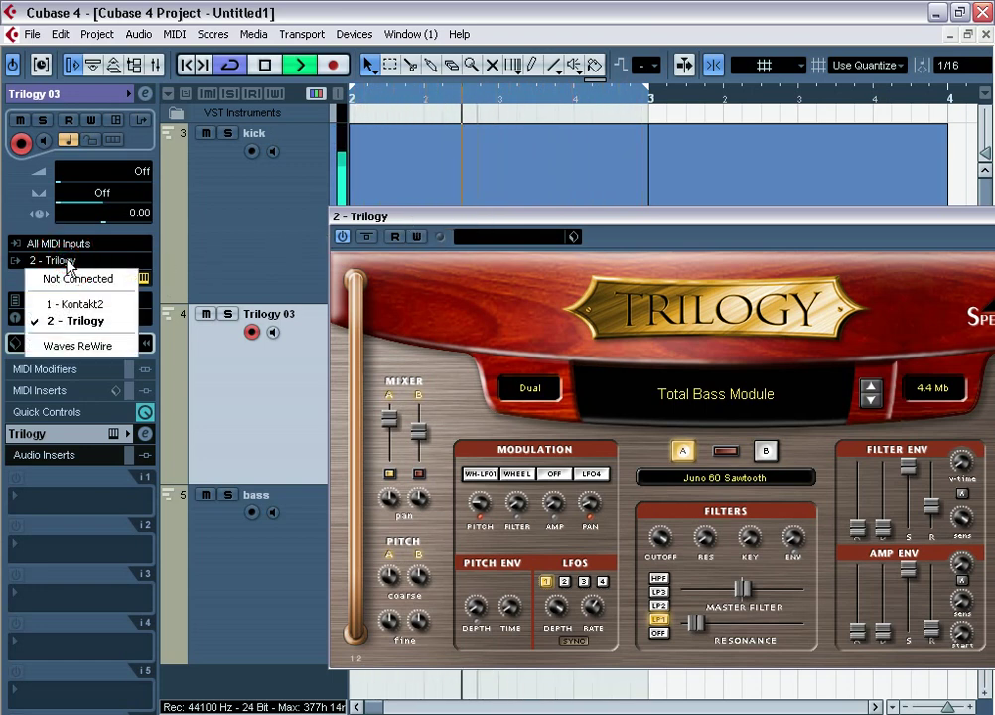
click(98, 322)
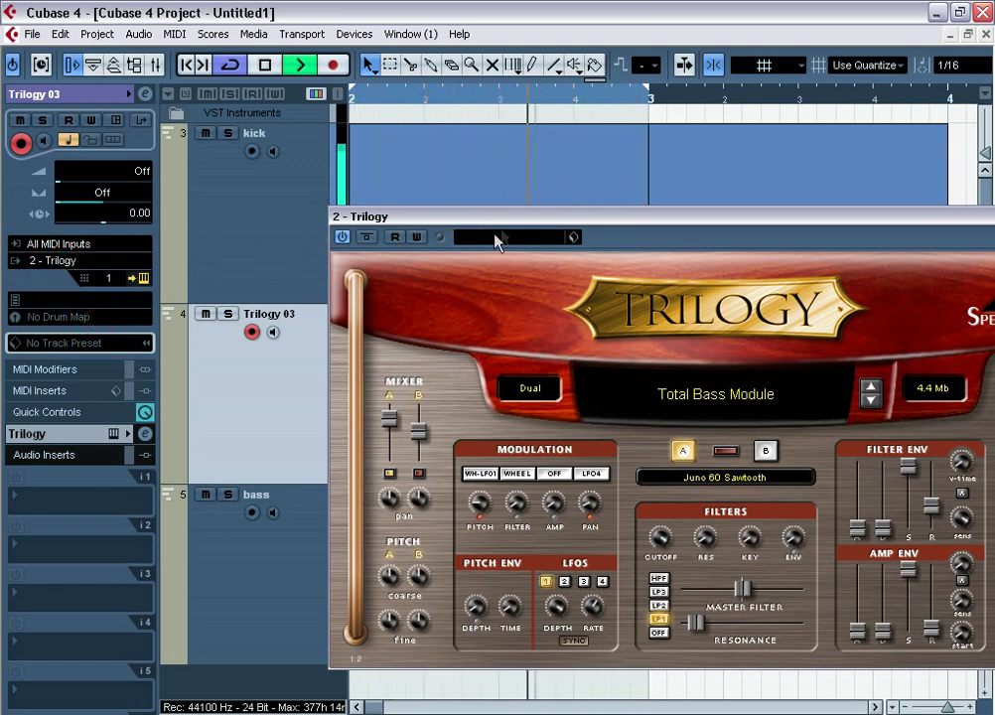
drag(501, 236, 514, 596)
drag(499, 544, 491, 417)
Raise Trilogy's filter envelope amount and drop the cutoff to 20 Hz.
drag(575, 595, 408, 238)
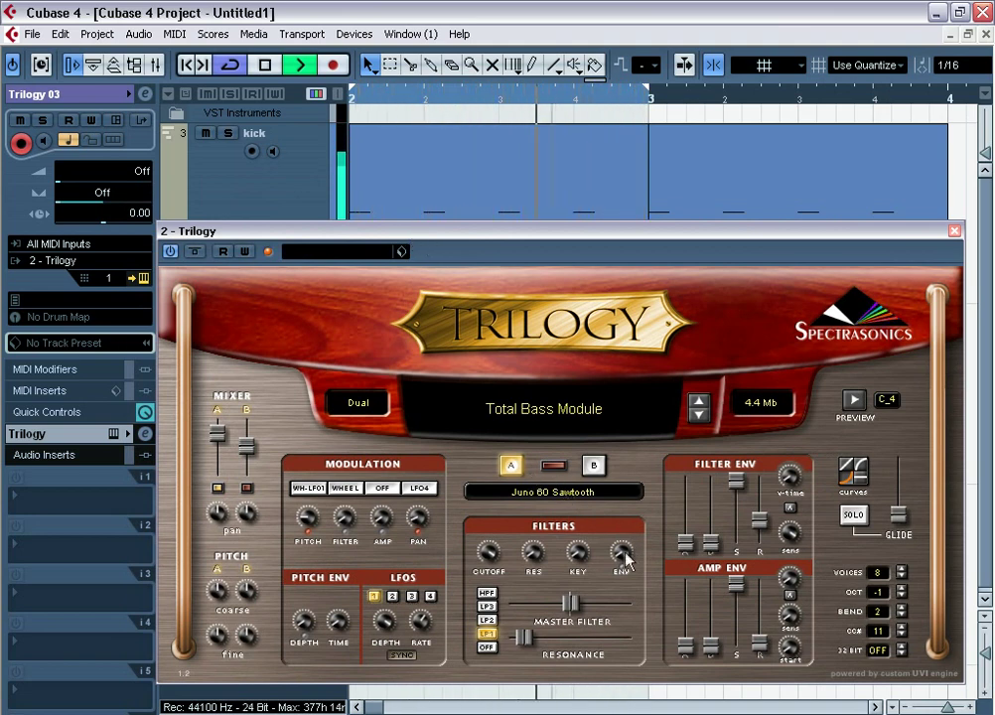
drag(625, 561, 621, 452)
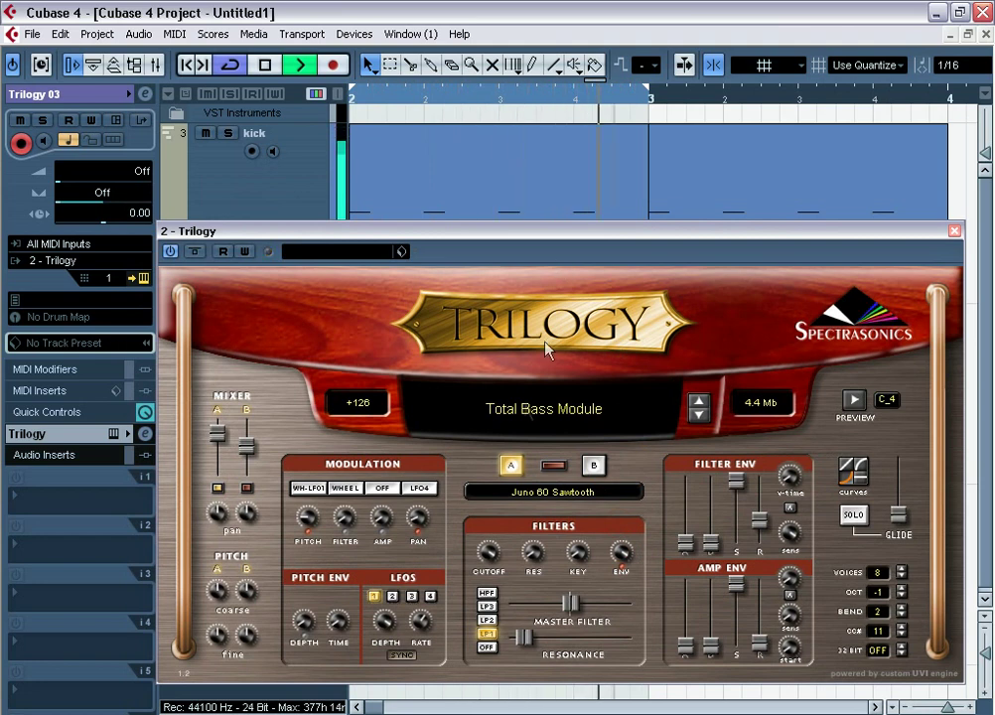
drag(500, 568, 500, 605)
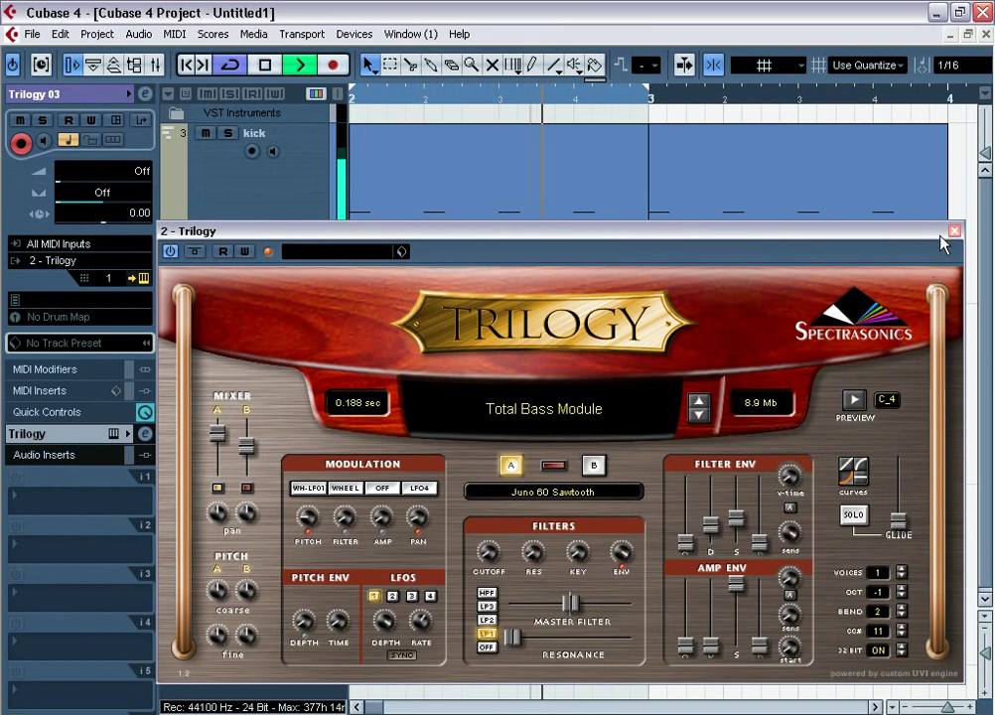
click(954, 230)
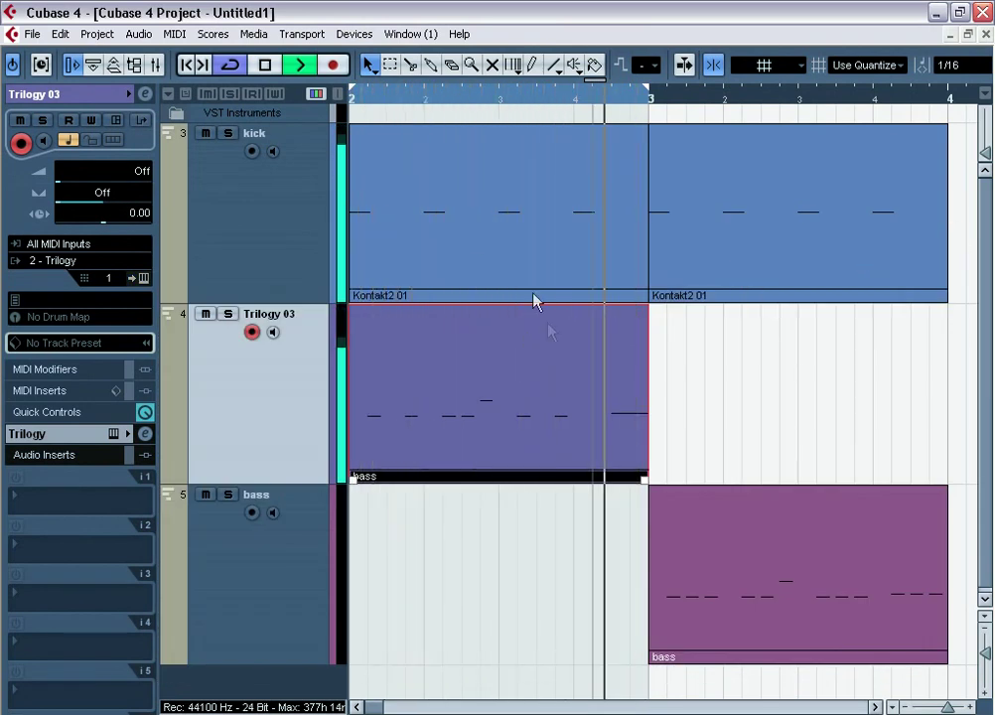
Move the second bass part onto Trilogy 03 and import loop perc.wav onto a new audio track.
drag(744, 541, 732, 405)
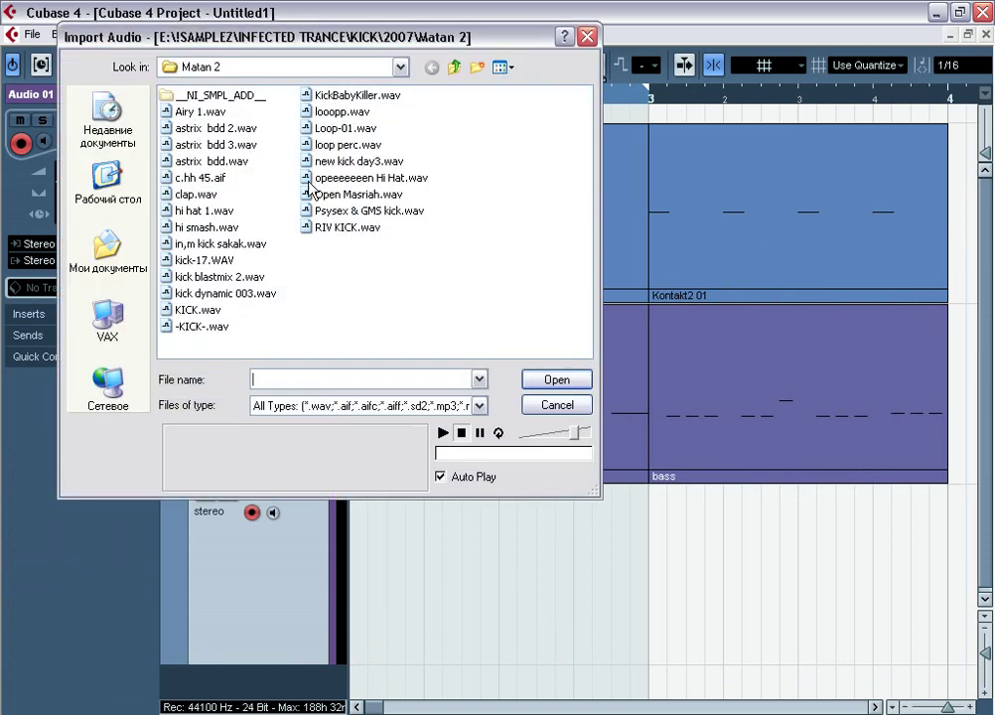
click(342, 145)
key(Return)
key(Return)
key(Return)
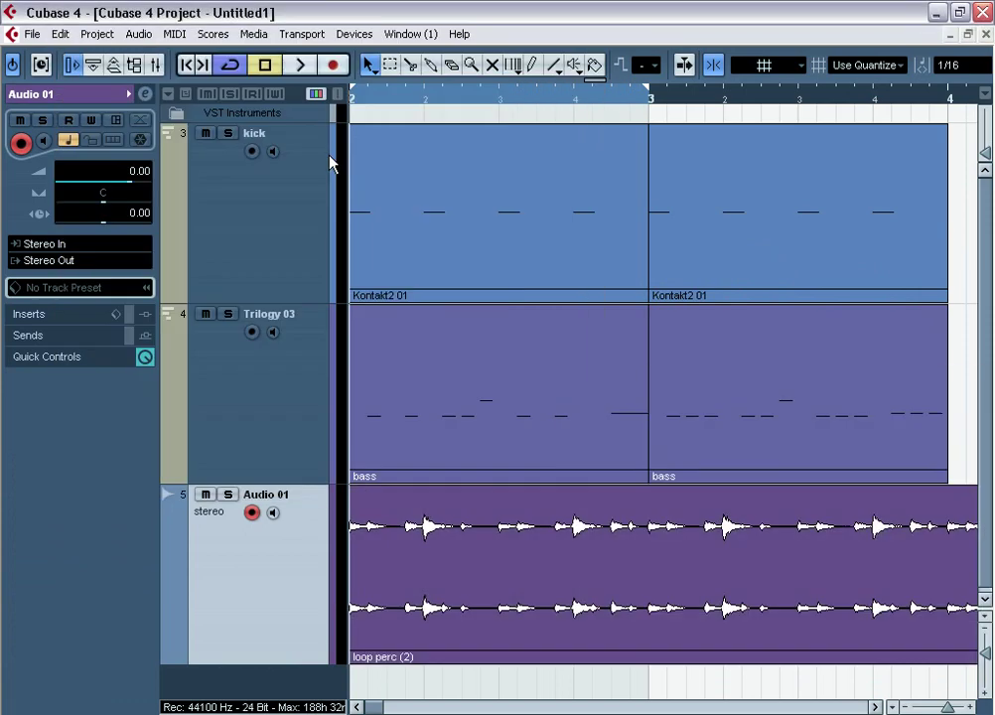
Play the project, adjust the cycle end and zoom out to see more bars.
key(space)
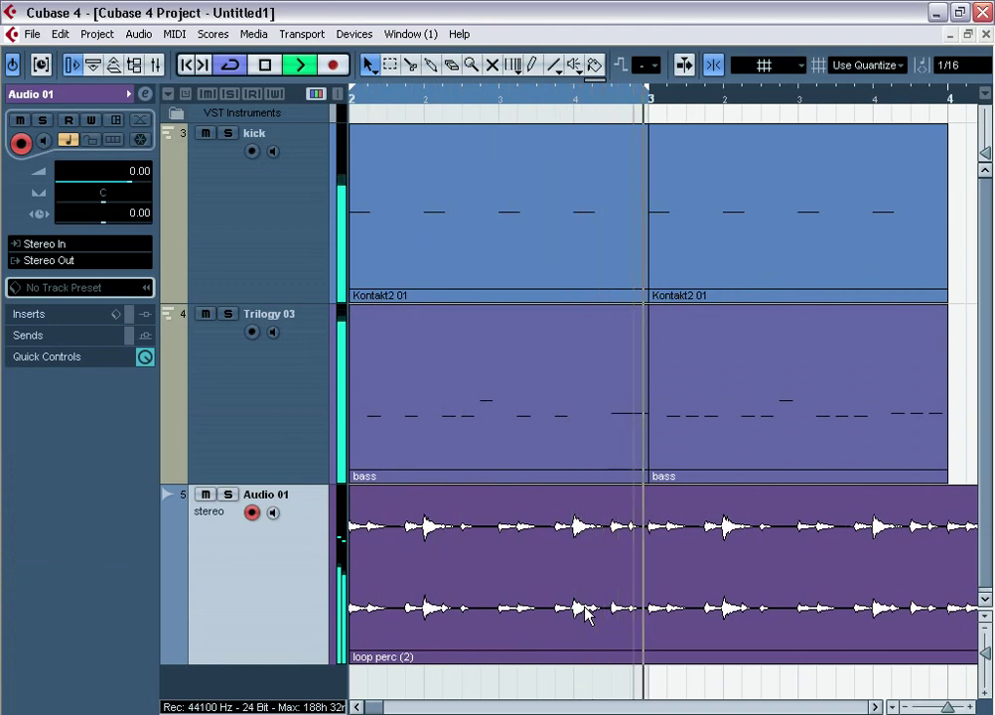
alt+click(951, 104)
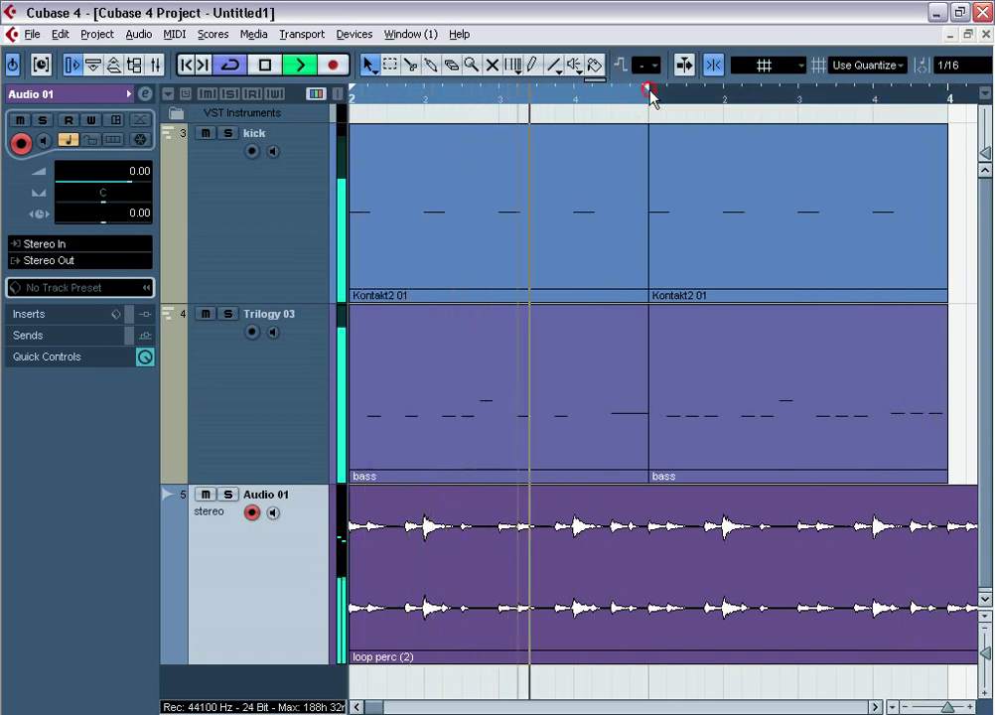
key(g)
key(g)
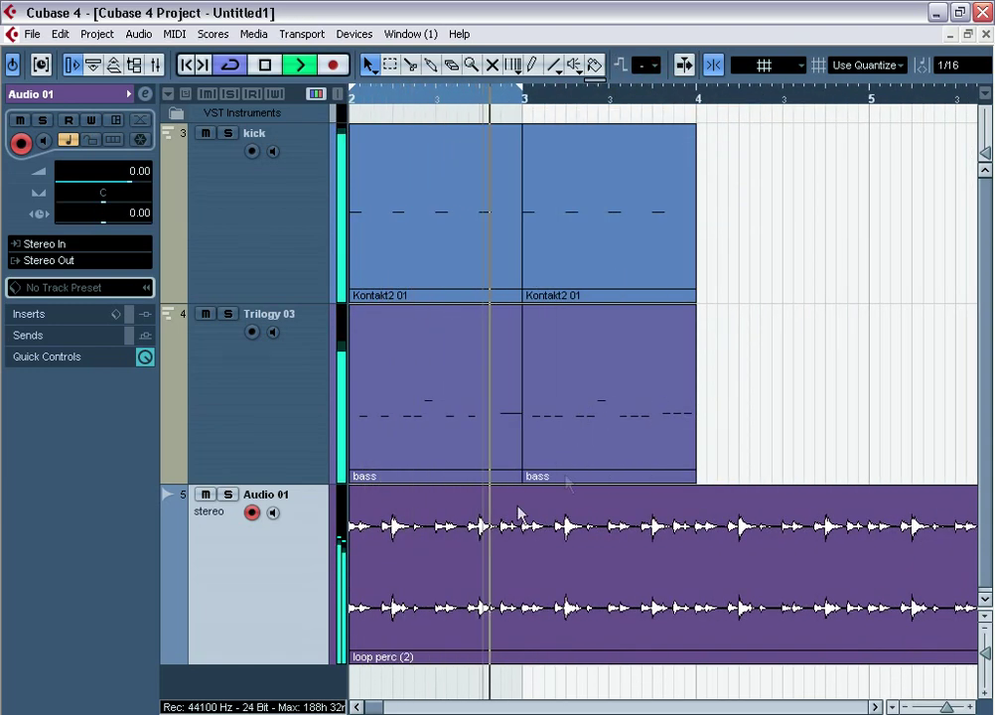
click(301, 431)
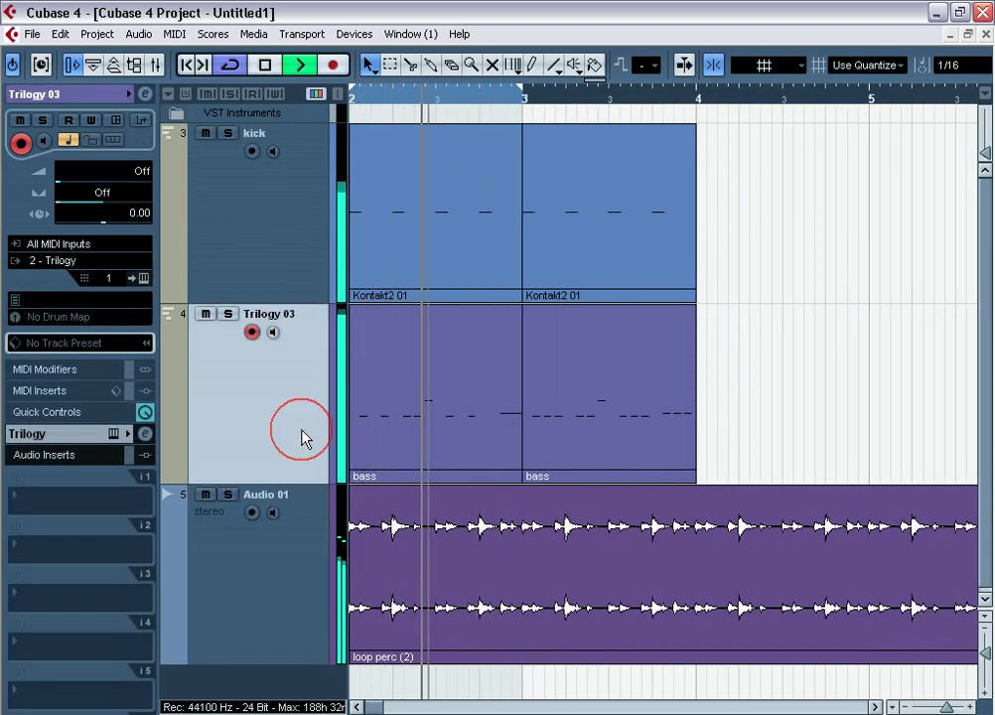
Add QuadraFuzz to insert slot 2 of the Trilogy channel.
click(42, 550)
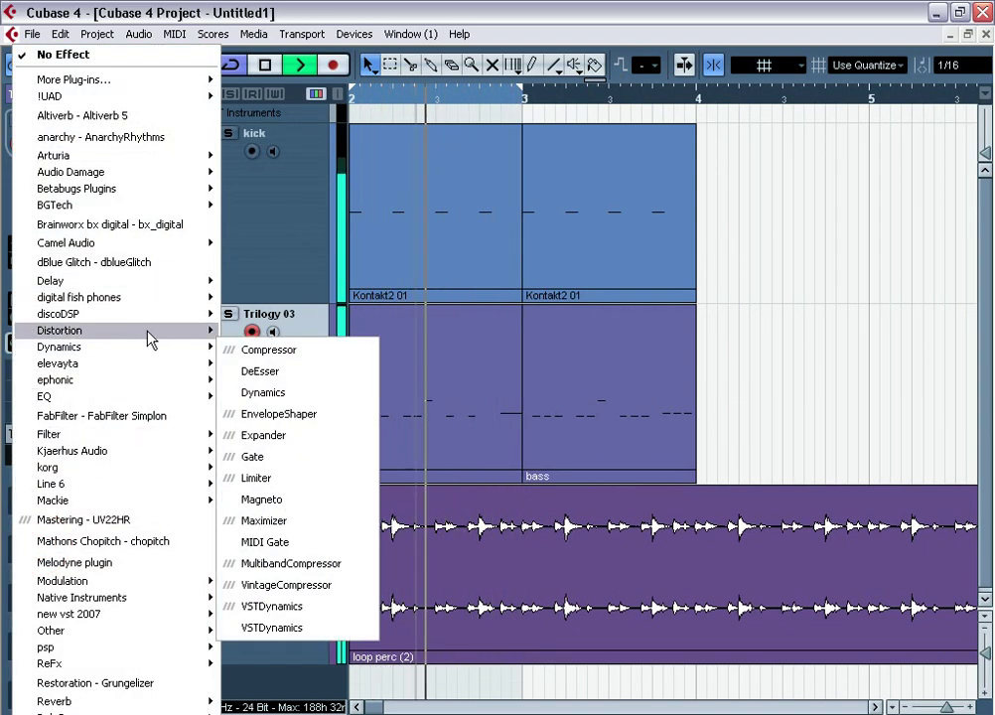
click(317, 417)
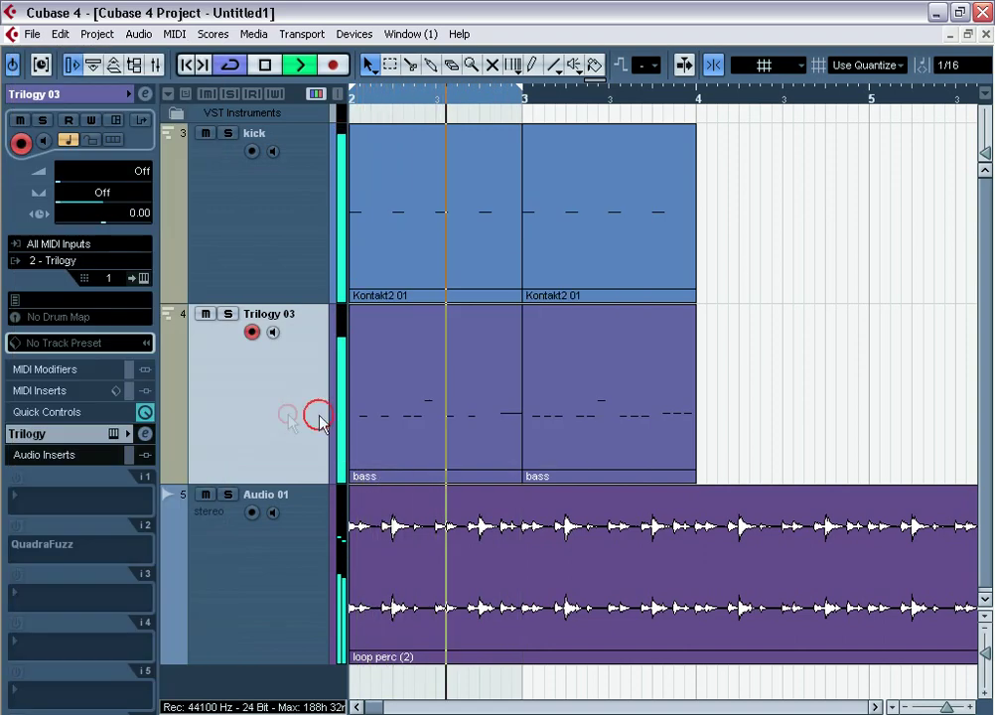
drag(504, 218, 448, 318)
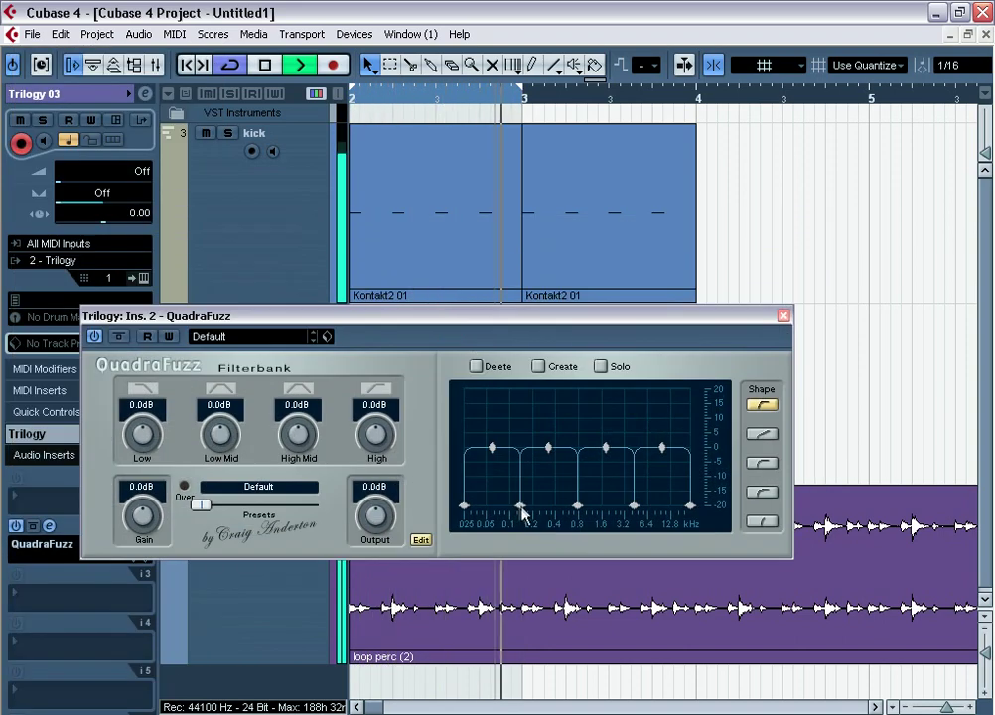
Set QuadraFuzz's lowest crossover to 78 Hz and lower band 2 to -2.9 dB and the top band slightly.
mouse_move(523, 513)
mouse_down()
mouse_move(495, 512)
mouse_move(510, 515)
mouse_up()
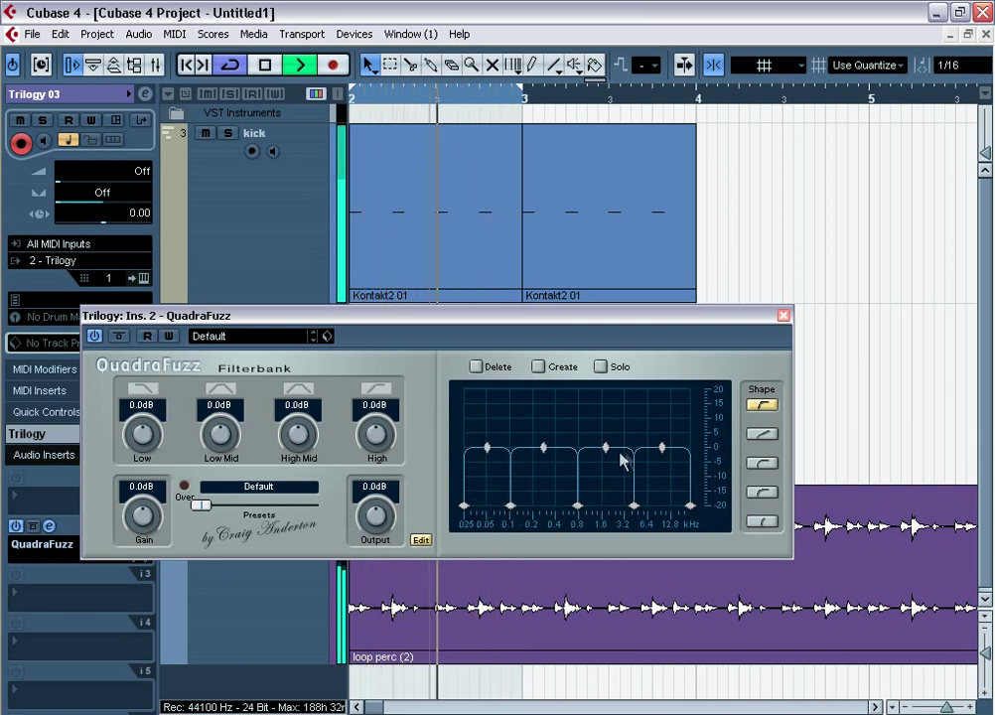
mouse_move(606, 447)
mouse_down()
mouse_move(607, 465)
mouse_move(605, 452)
mouse_up()
drag(543, 447, 546, 454)
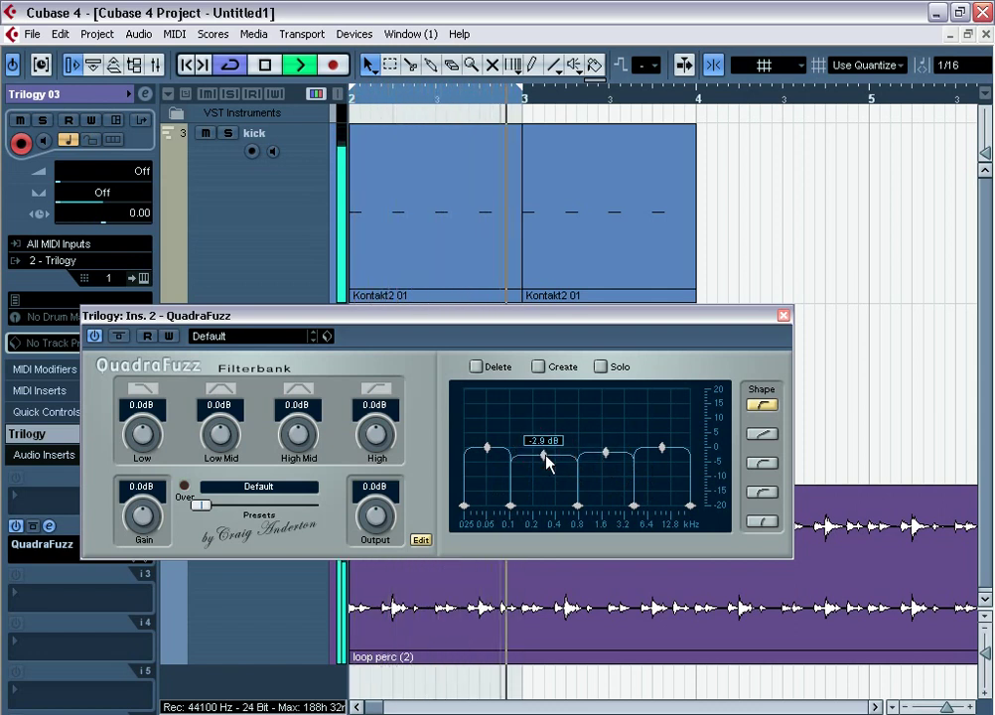
drag(661, 450, 665, 473)
click(659, 284)
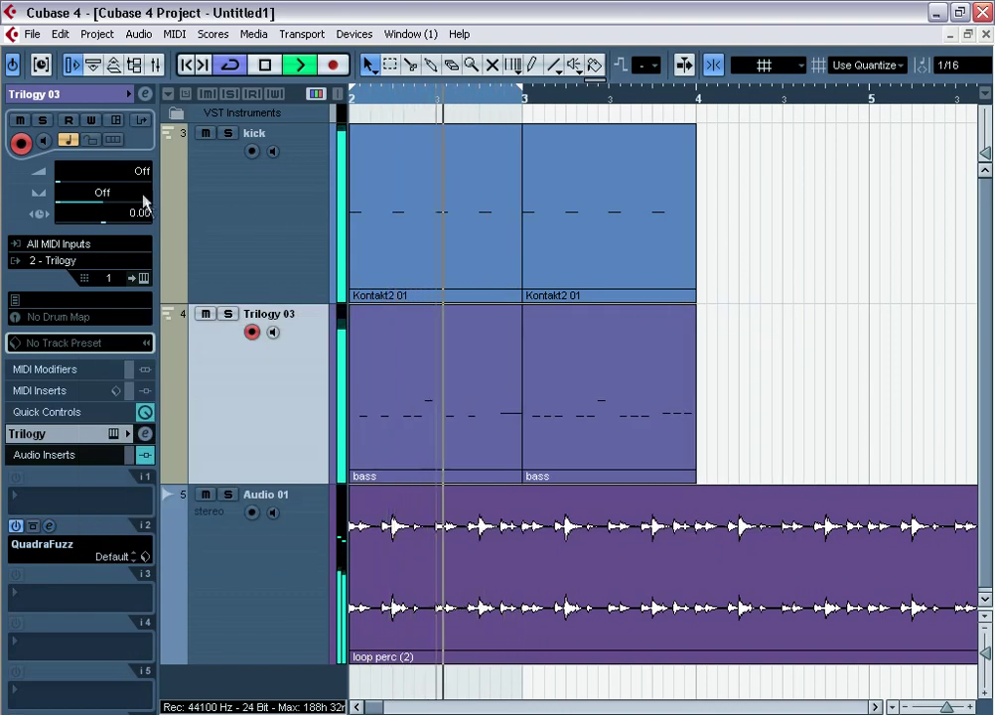
key(F3)
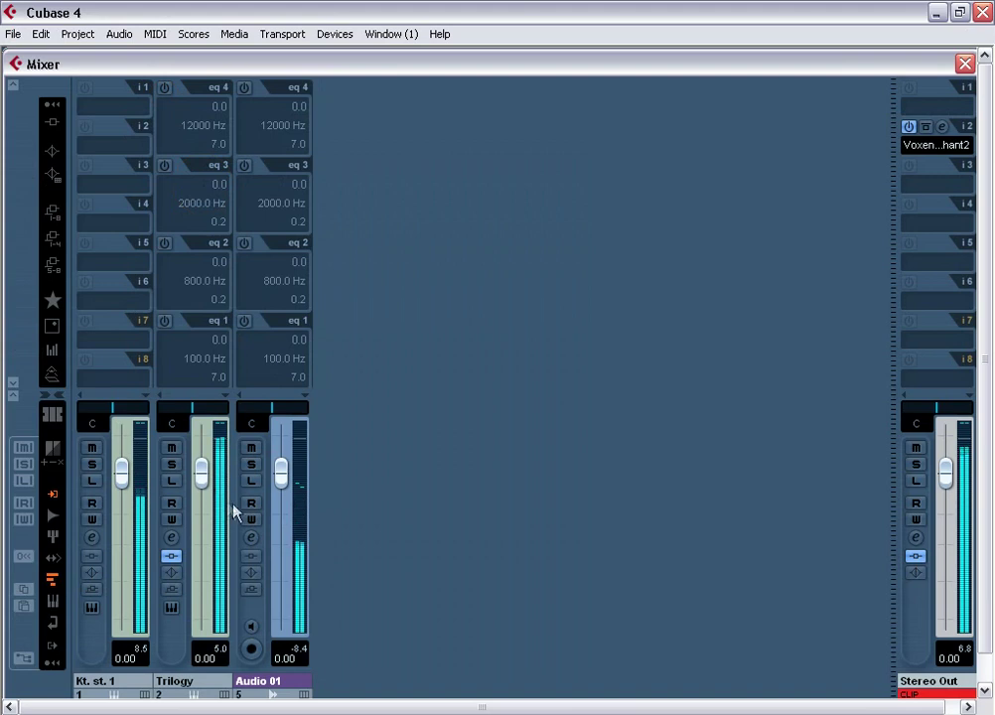
Pull the Trilogy fader down to -4.45 and trim the kick's Kontakt instrument volume to -3.1 dB.
drag(205, 479, 206, 525)
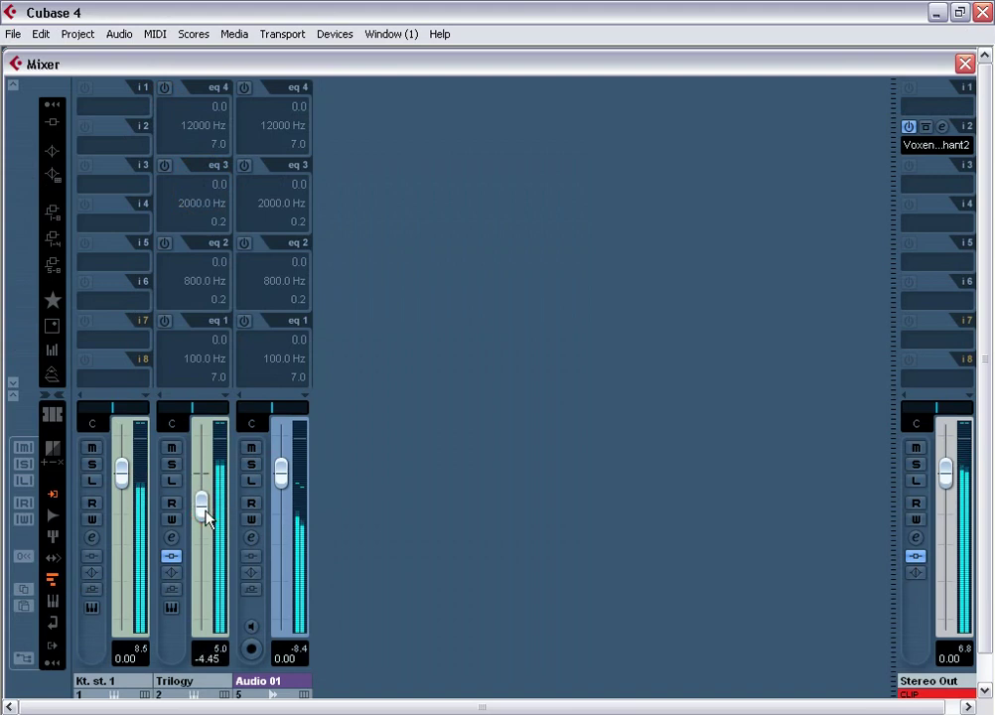
click(91, 607)
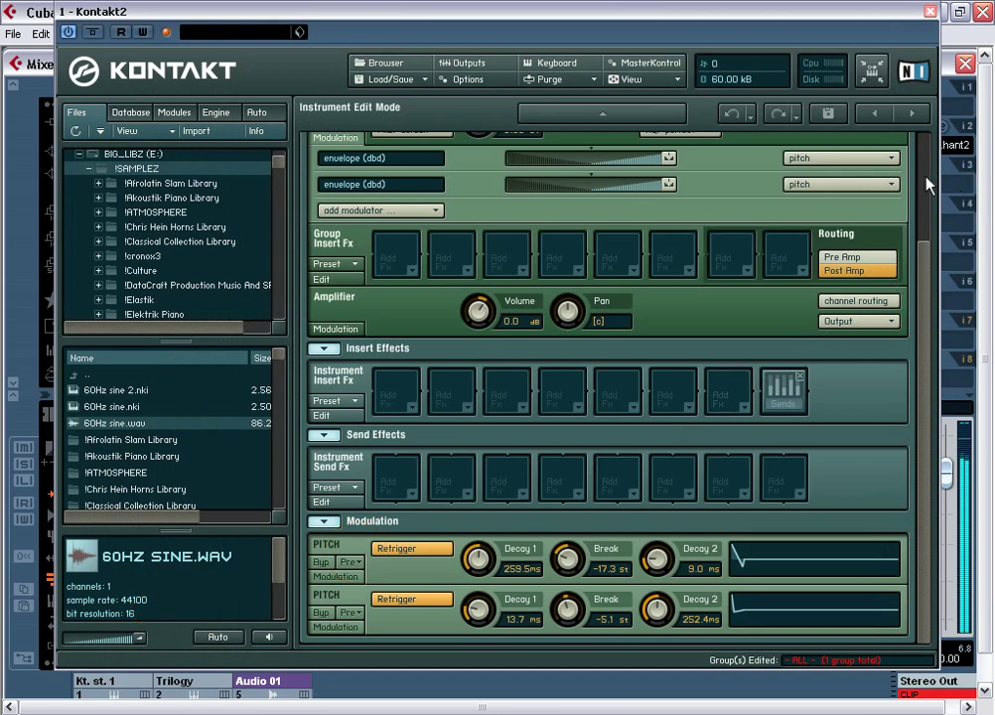
scroll(925, 186, up, 3)
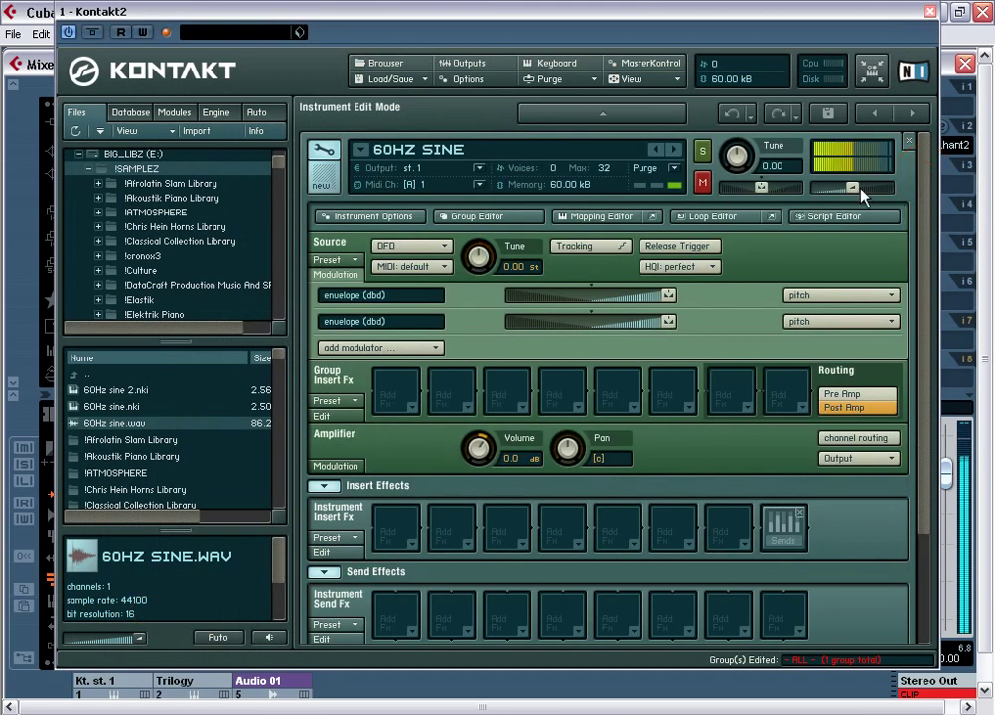
drag(861, 191, 858, 190)
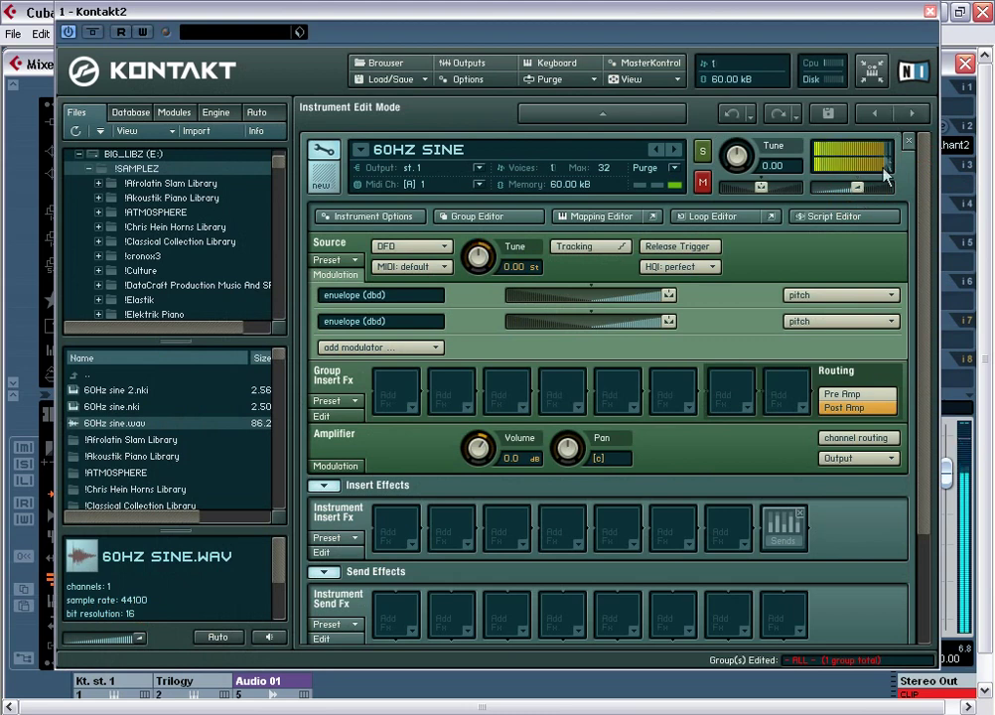
click(929, 11)
Shrink the track heights and add a new audio track below Audio 01.
click(964, 64)
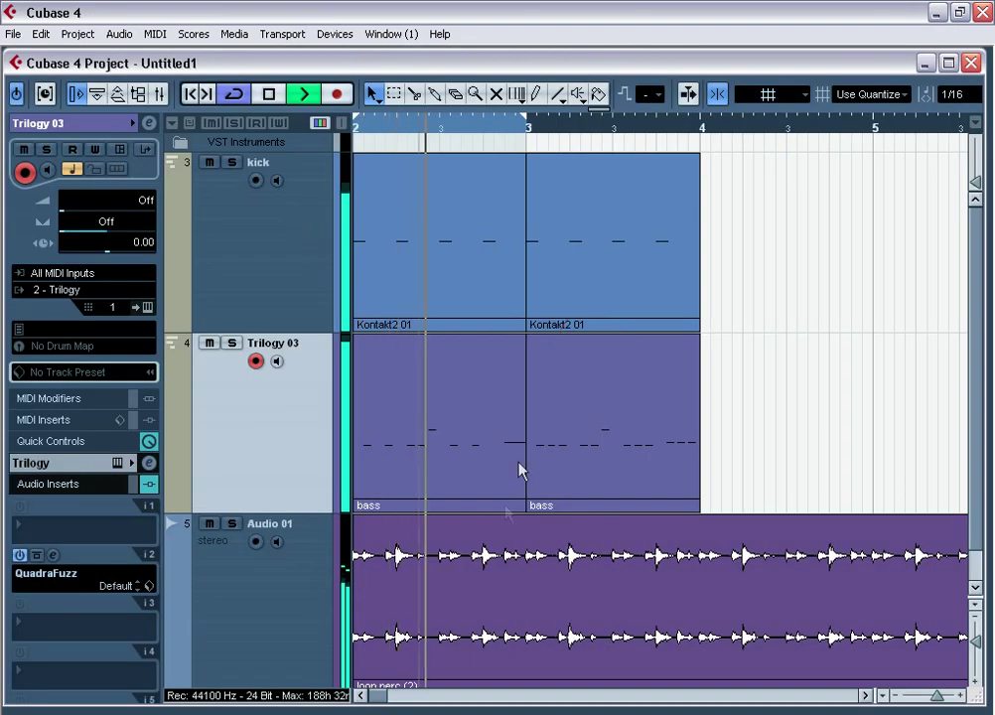
click(978, 629)
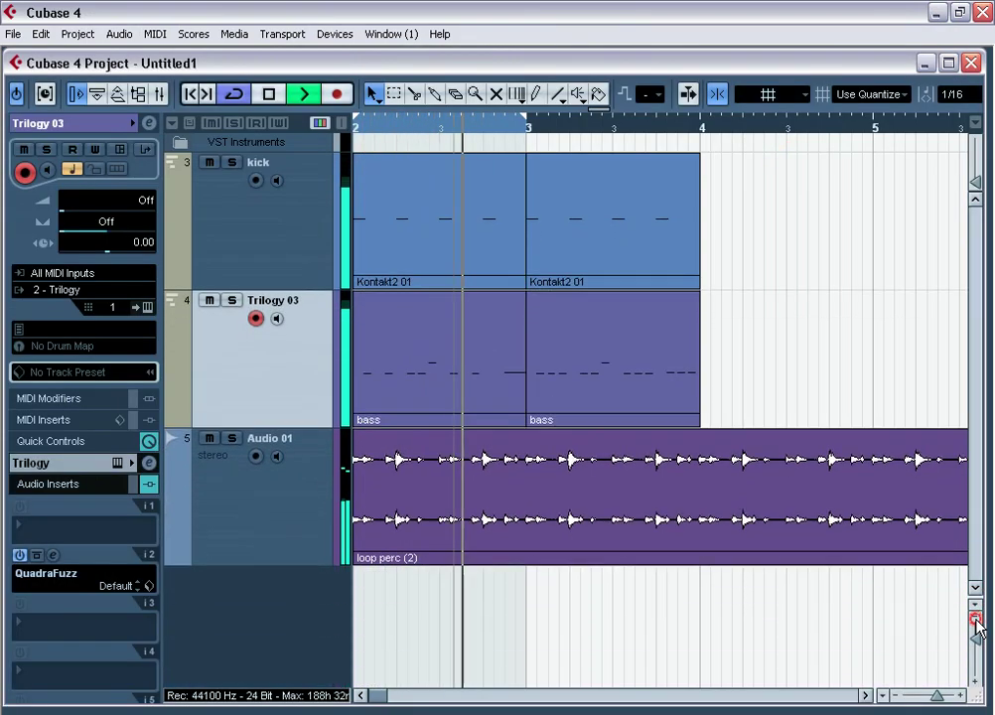
click(413, 513)
right_click(299, 595)
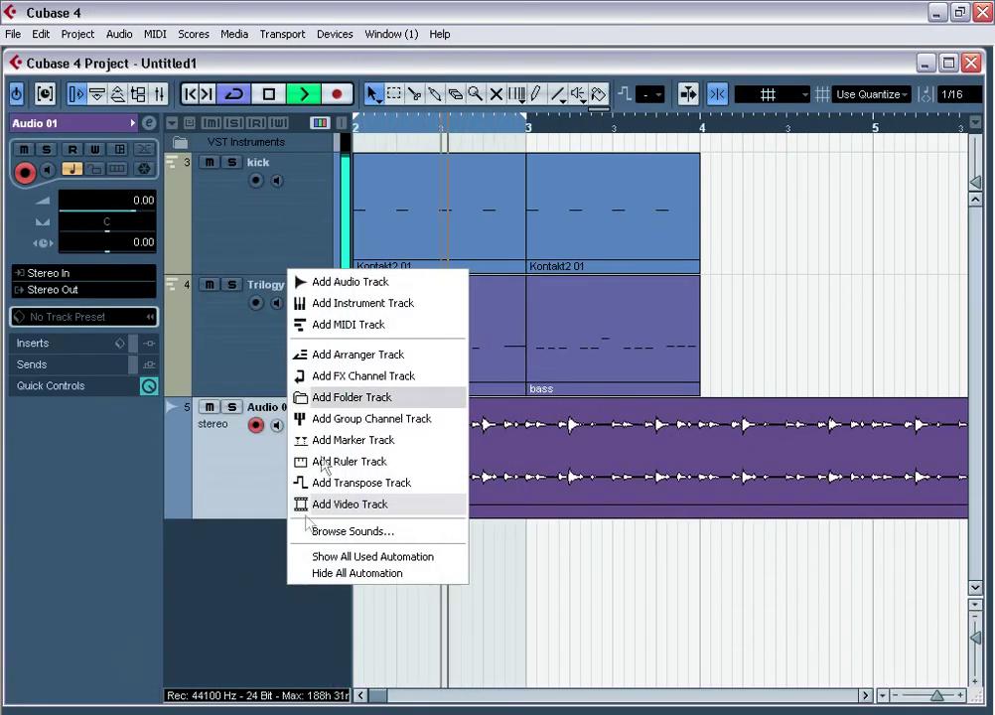
click(333, 282)
click(834, 532)
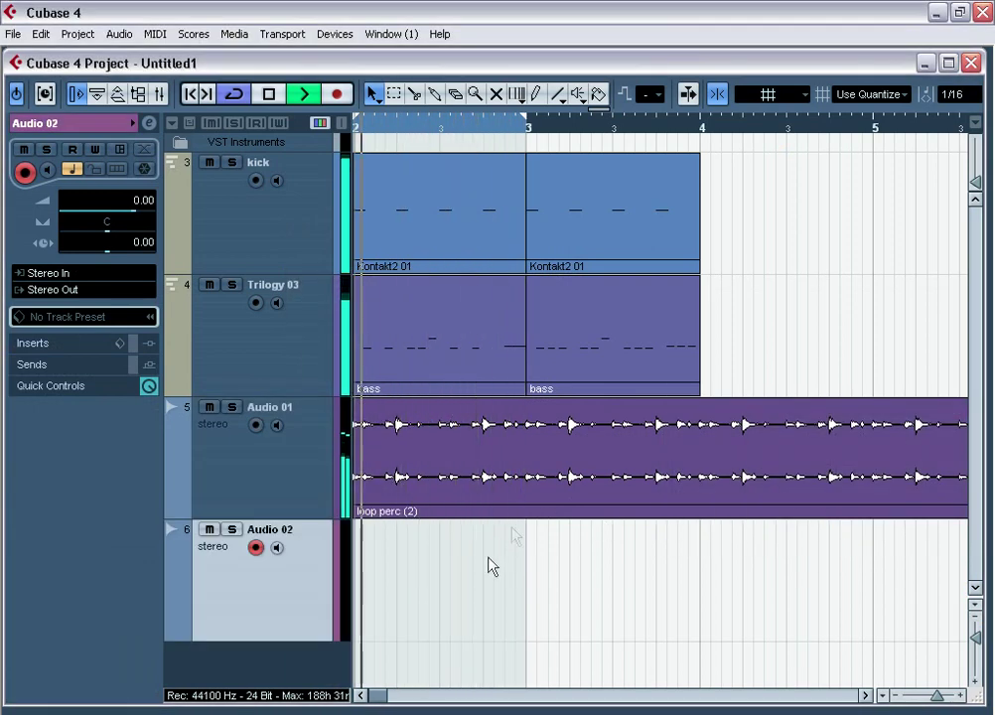
key(space)
Import CH.WAV from the drumkit folder after auditioning the neighbouring hi-hat samples.
key(ctrl+i)
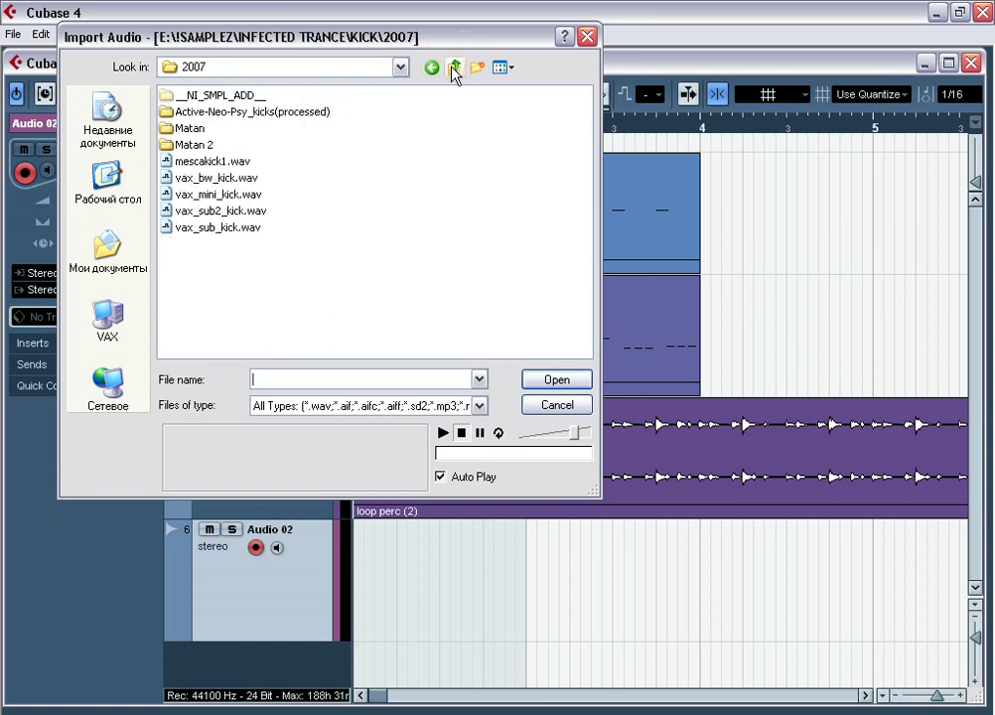
click(453, 67)
click(453, 68)
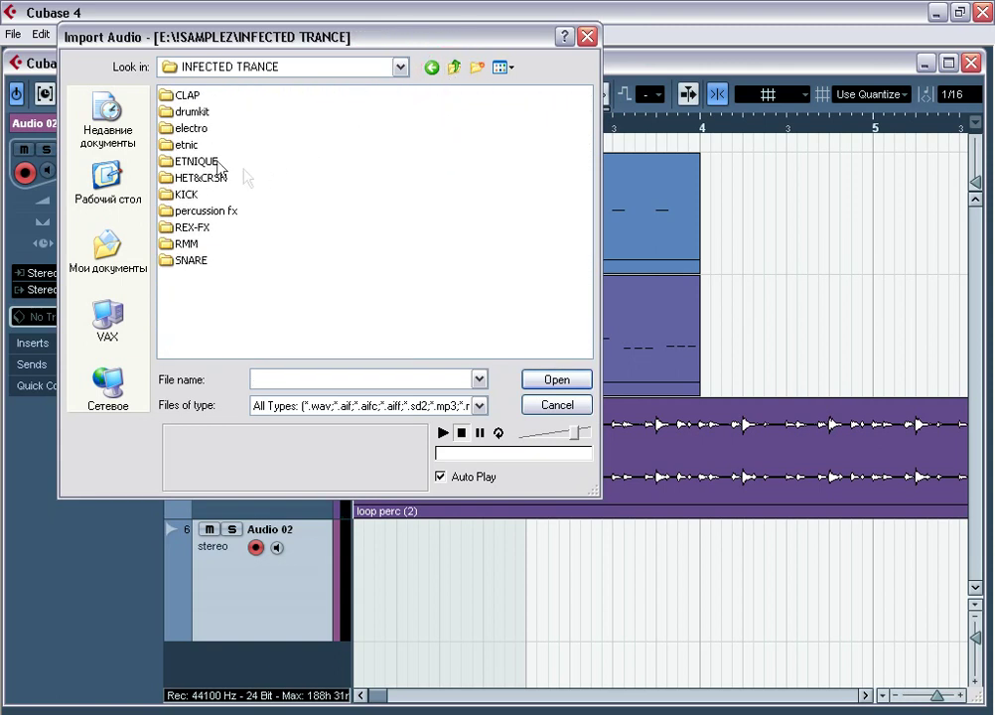
double_click(192, 113)
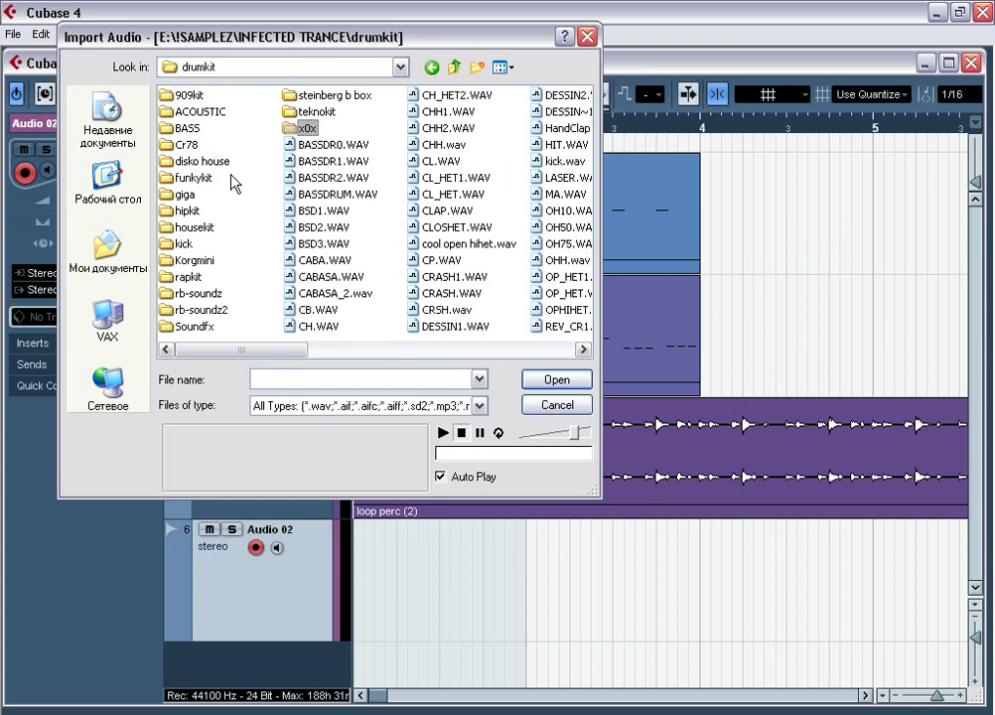
key(Down)
key(Down)
key(Down)
key(Down)
key(Down)
key(Down)
key(Down)
key(Down)
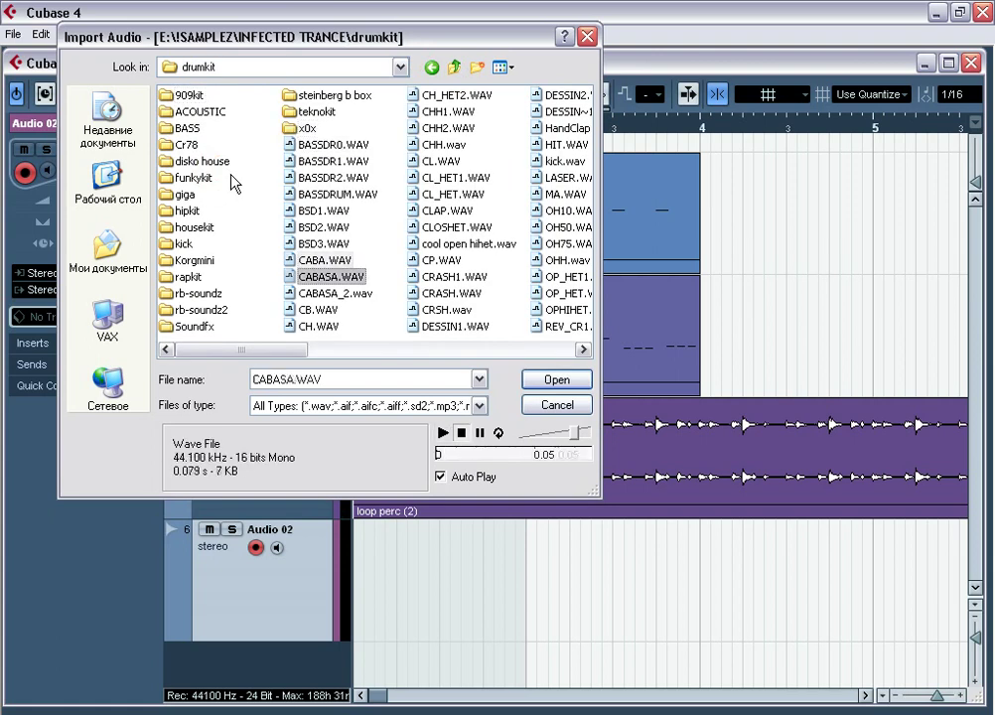
key(Down)
key(Down)
key(Down)
key(Down)
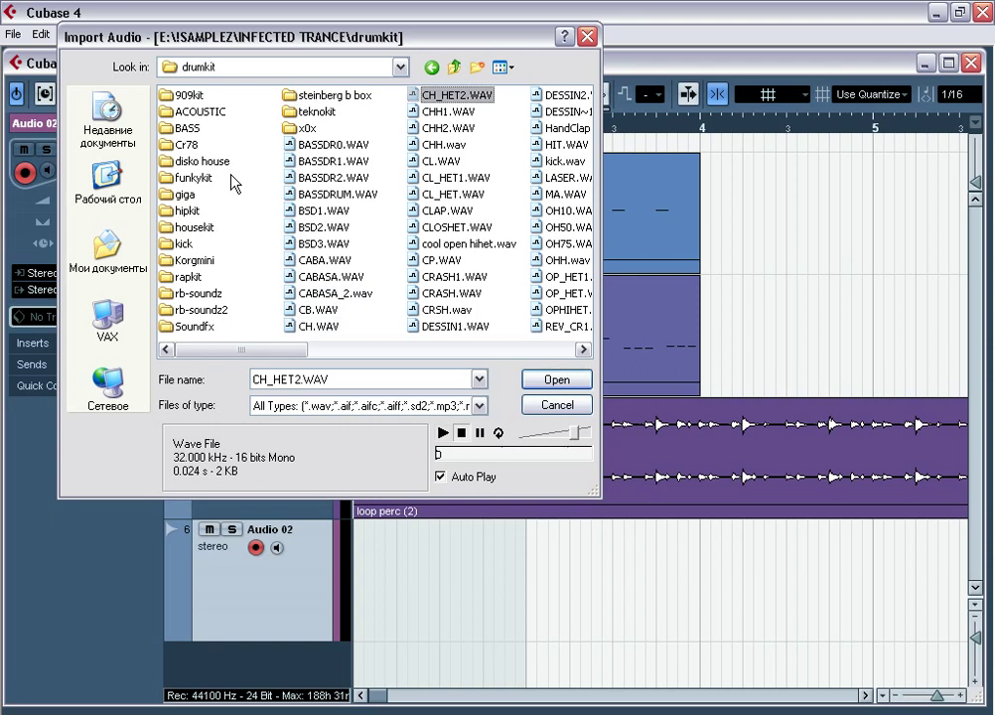
key(Down)
key(Down)
key(Down)
key(Up)
key(Up)
key(Up)
key(Up)
key(Return)
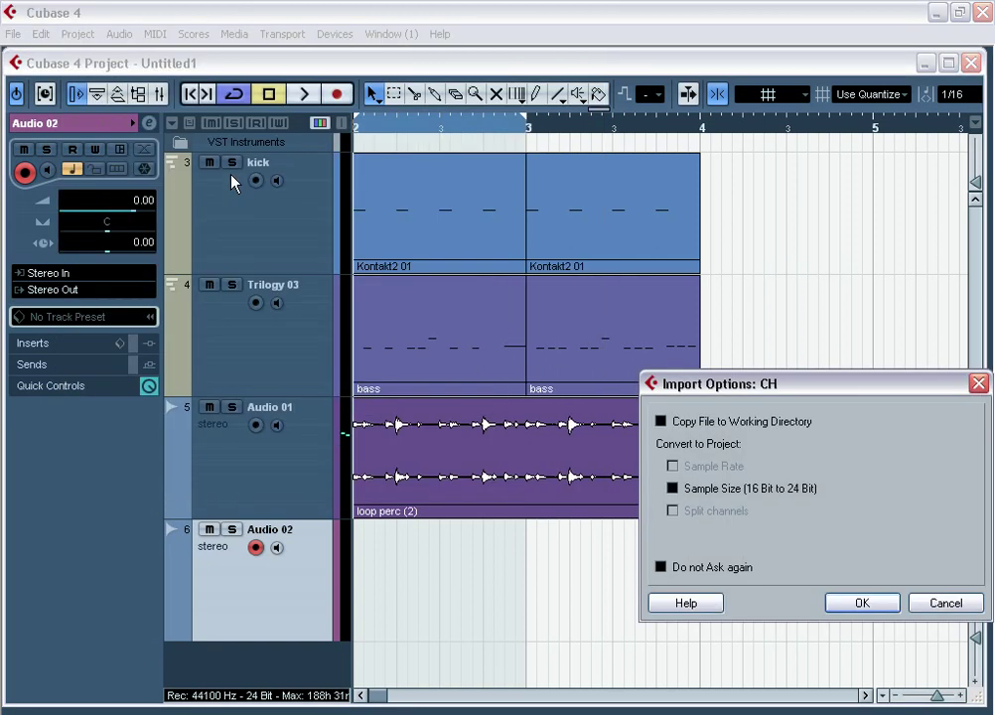
key(Return)
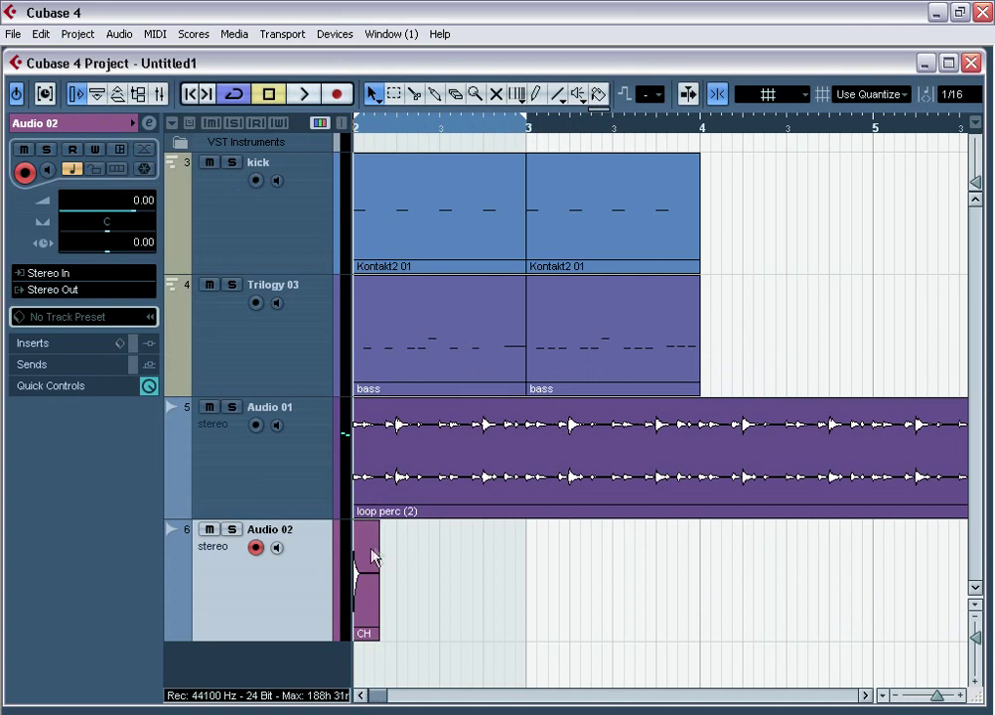
Copy the CH event along Audio 02 into eight hits, play the pattern, and switch projects.
drag(386, 564, 542, 596)
key(space)
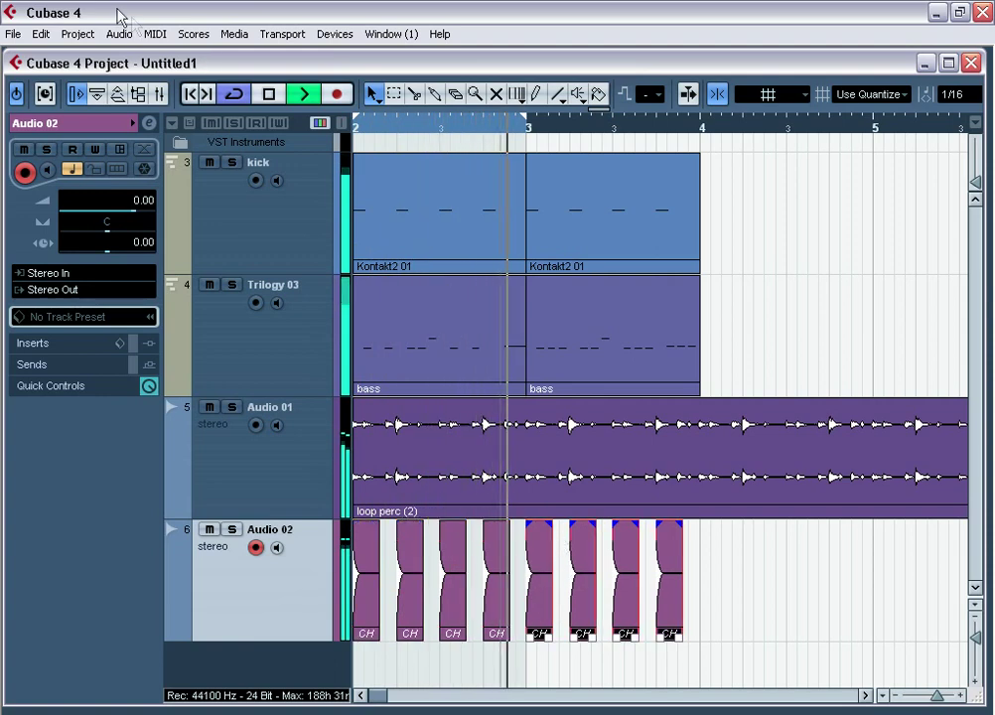
click(157, 93)
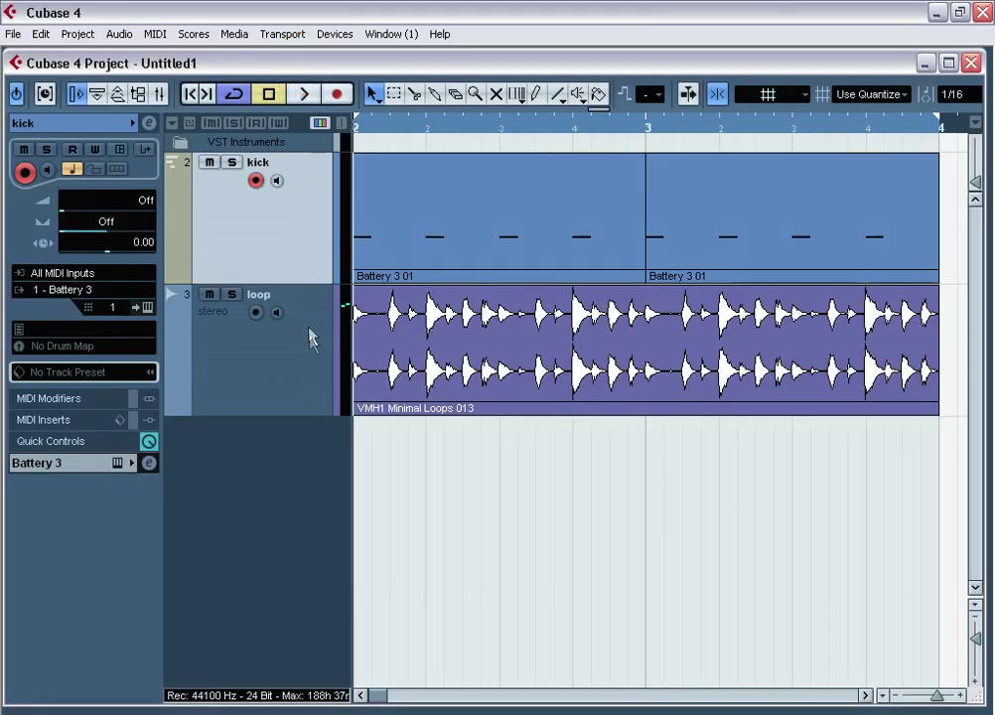
Mute the loop track and open the Battery 3 kick part, auditioning the C1 note.
click(293, 346)
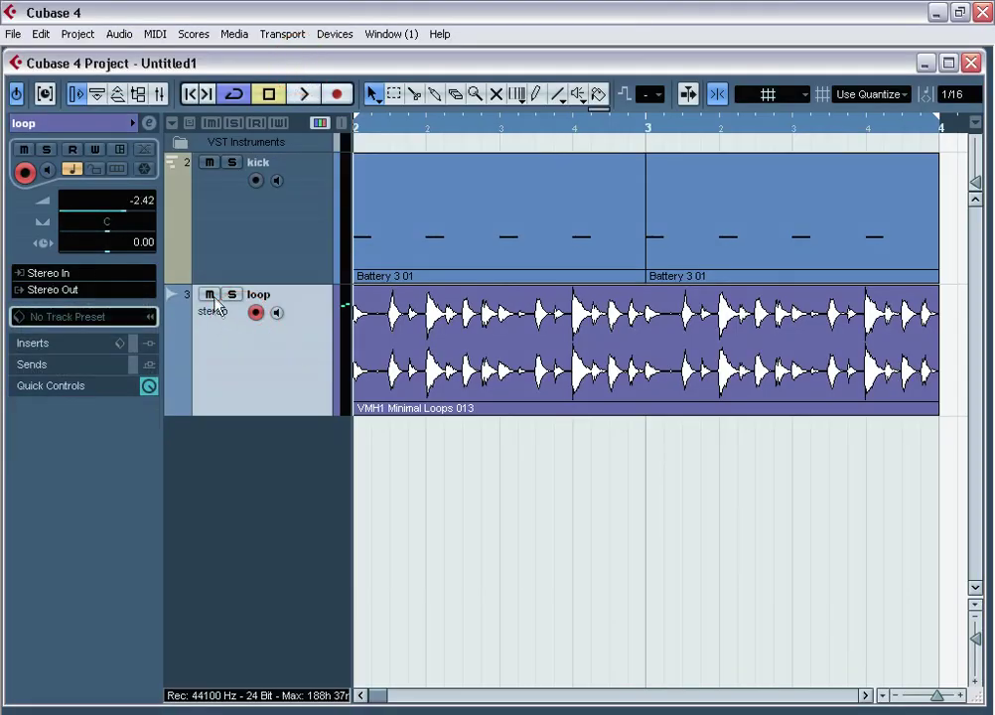
click(289, 234)
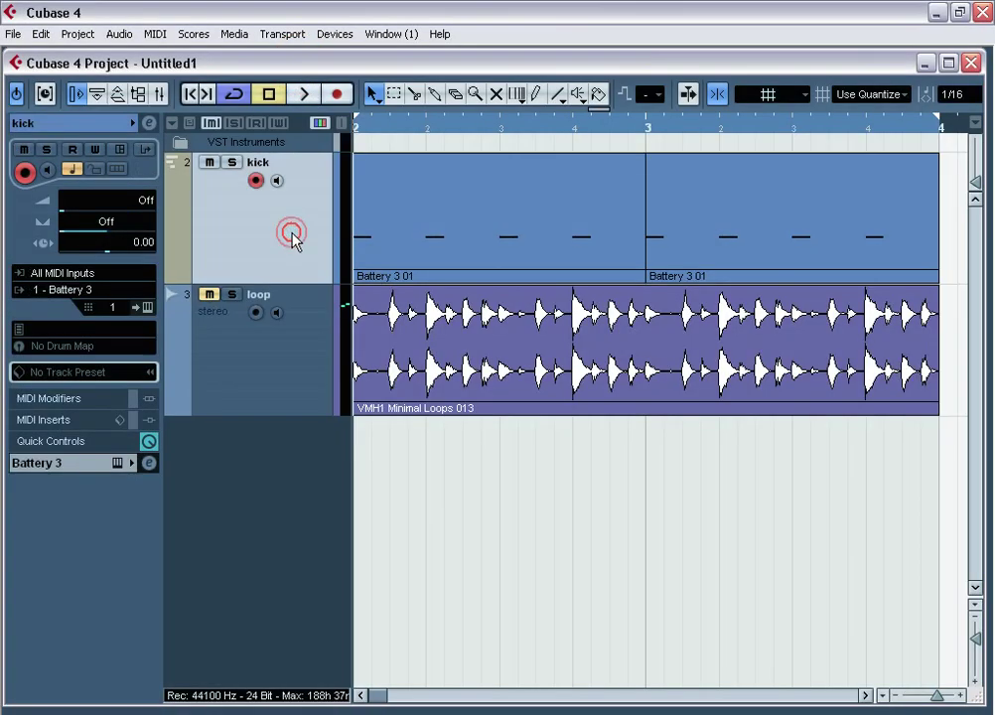
double_click(584, 222)
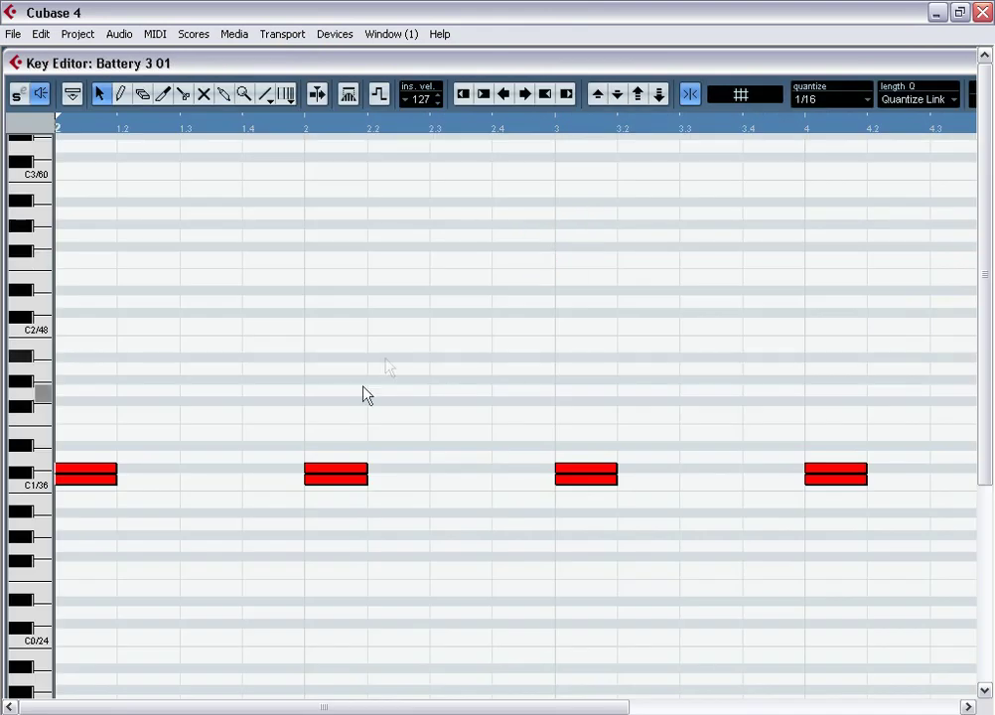
click(42, 486)
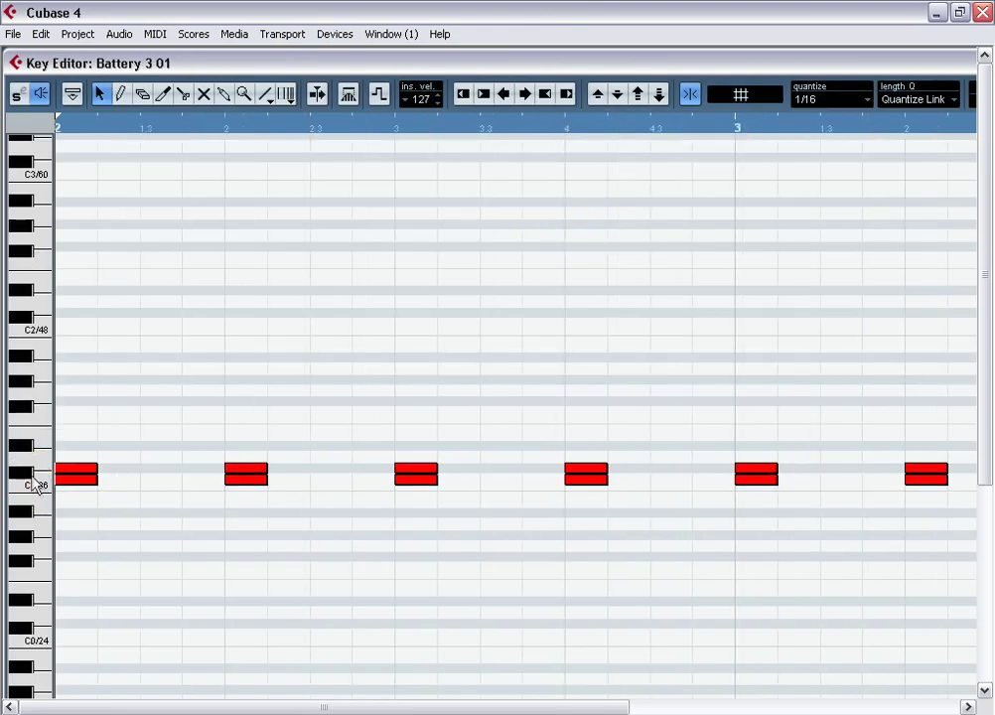
click(27, 471)
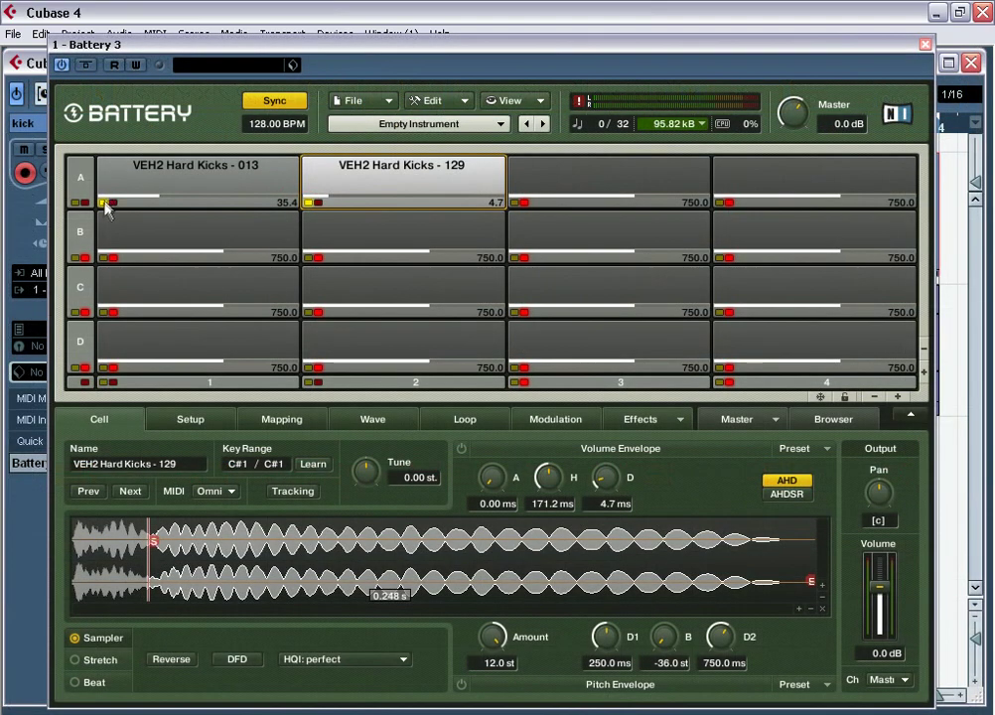
Shift the VEH2 Hard Kicks - 129 cell's start point later and lower its volume to -0.9 dB.
click(349, 177)
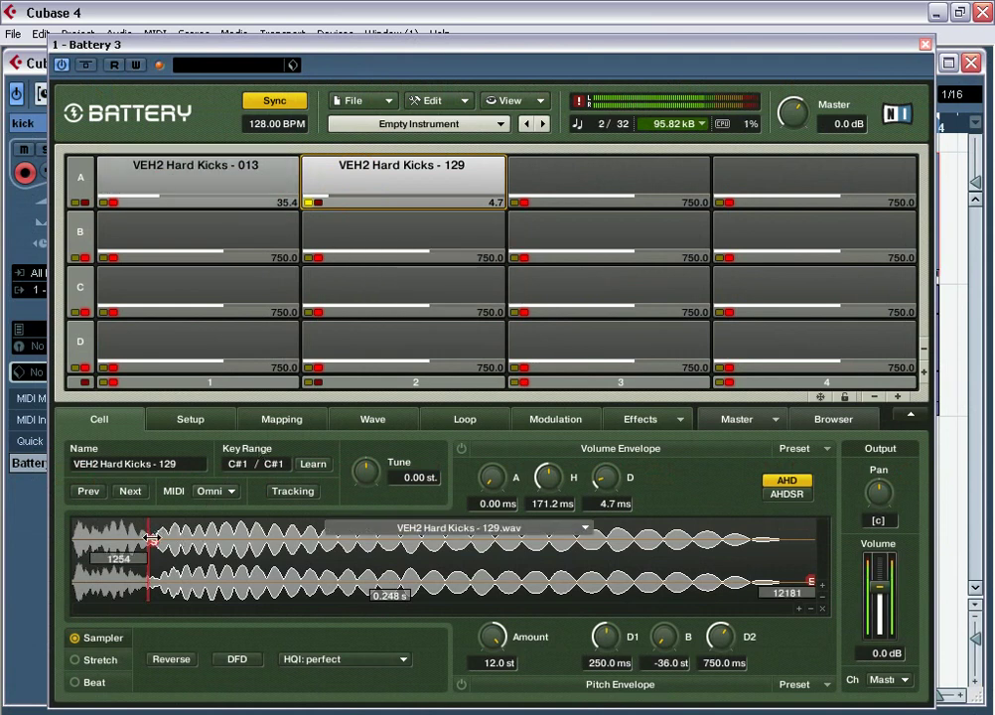
mouse_move(150, 538)
mouse_down()
mouse_move(63, 510)
mouse_move(151, 527)
mouse_up()
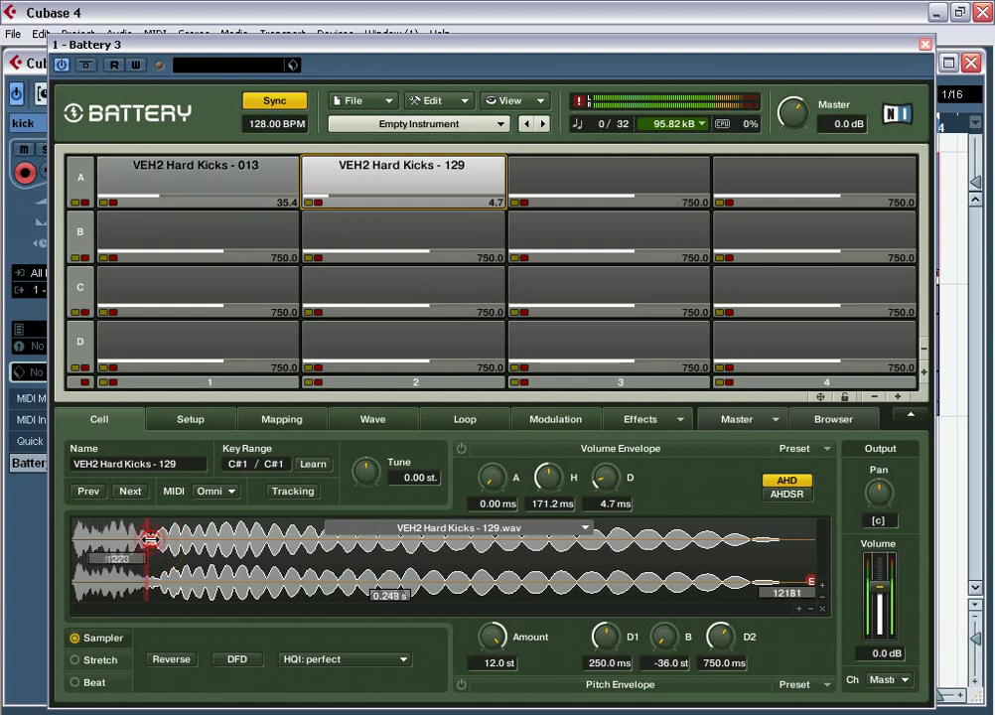
drag(148, 540, 159, 542)
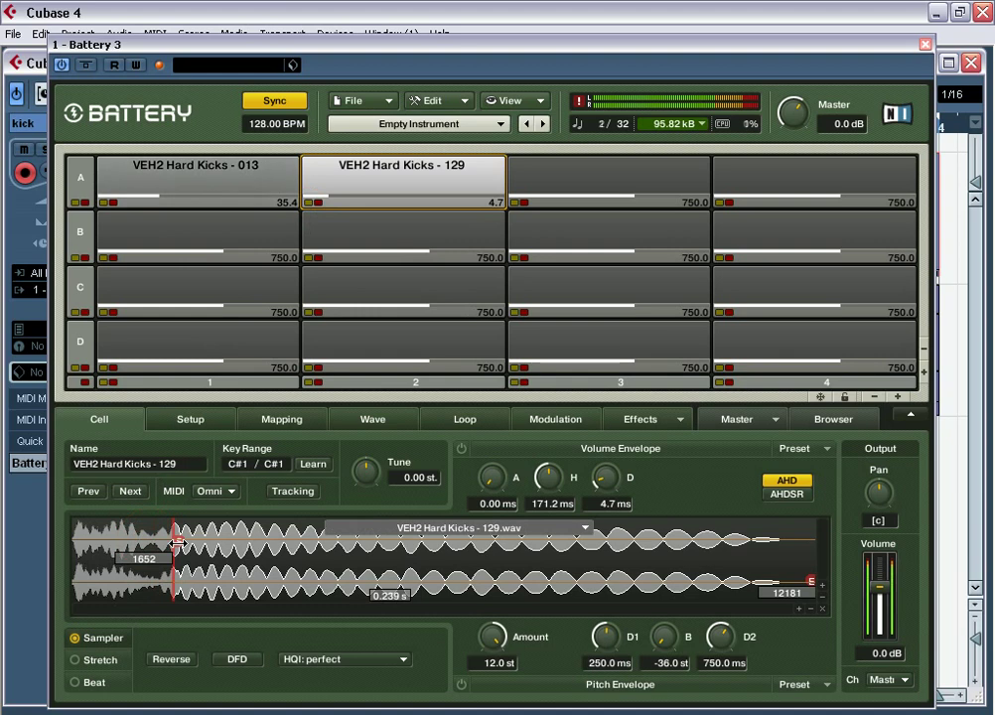
drag(173, 541, 153, 544)
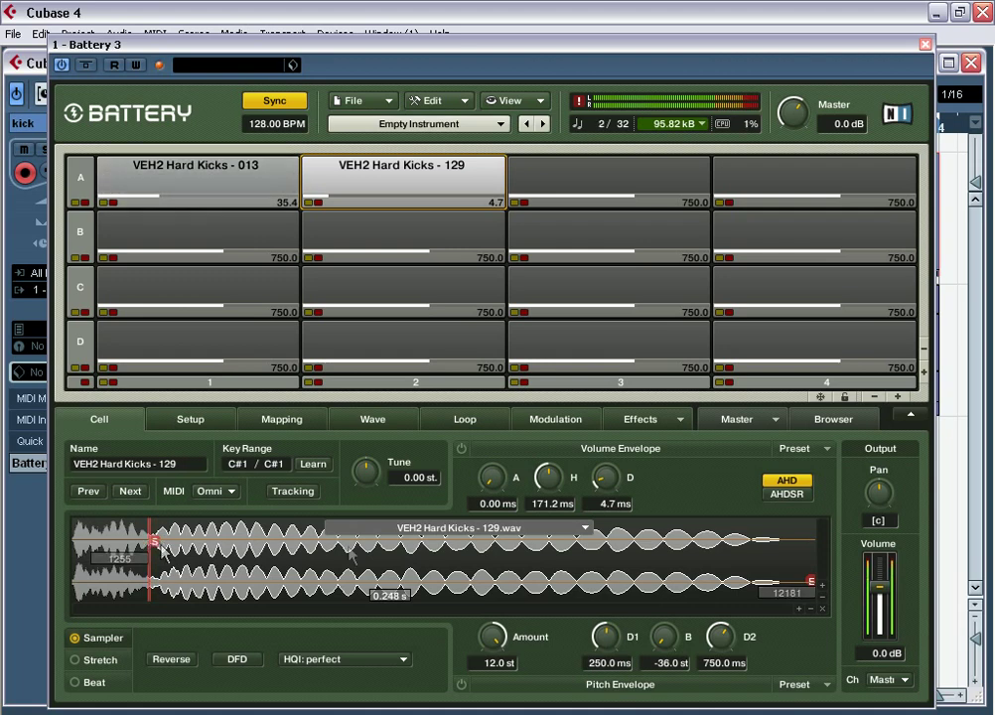
mouse_move(876, 588)
mouse_down()
mouse_move(873, 595)
mouse_move(875, 588)
mouse_up()
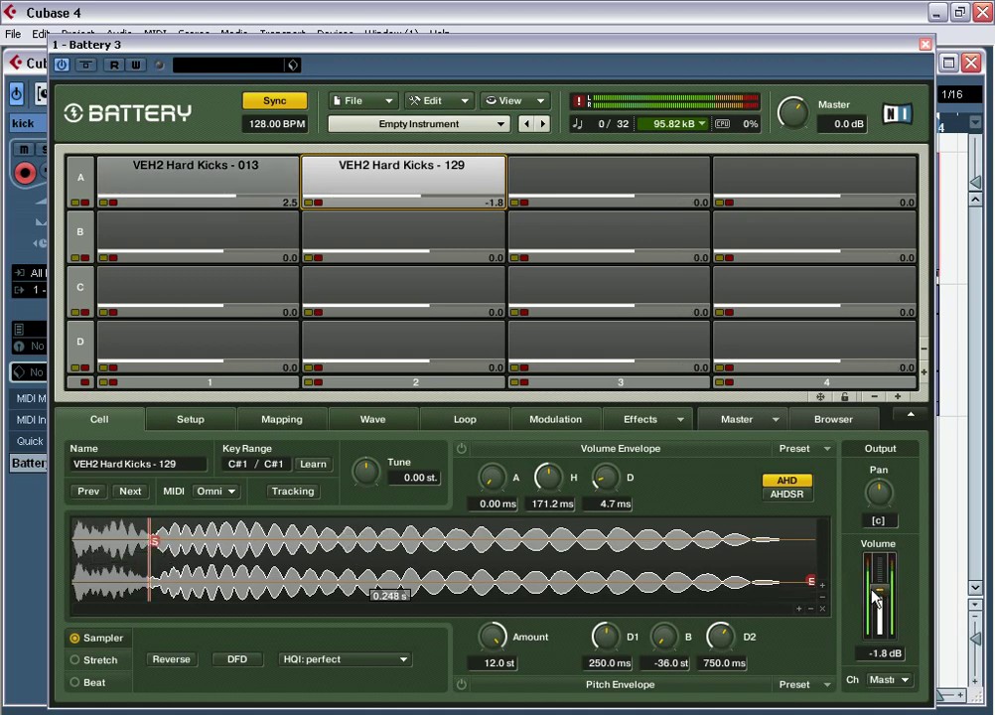
click(924, 46)
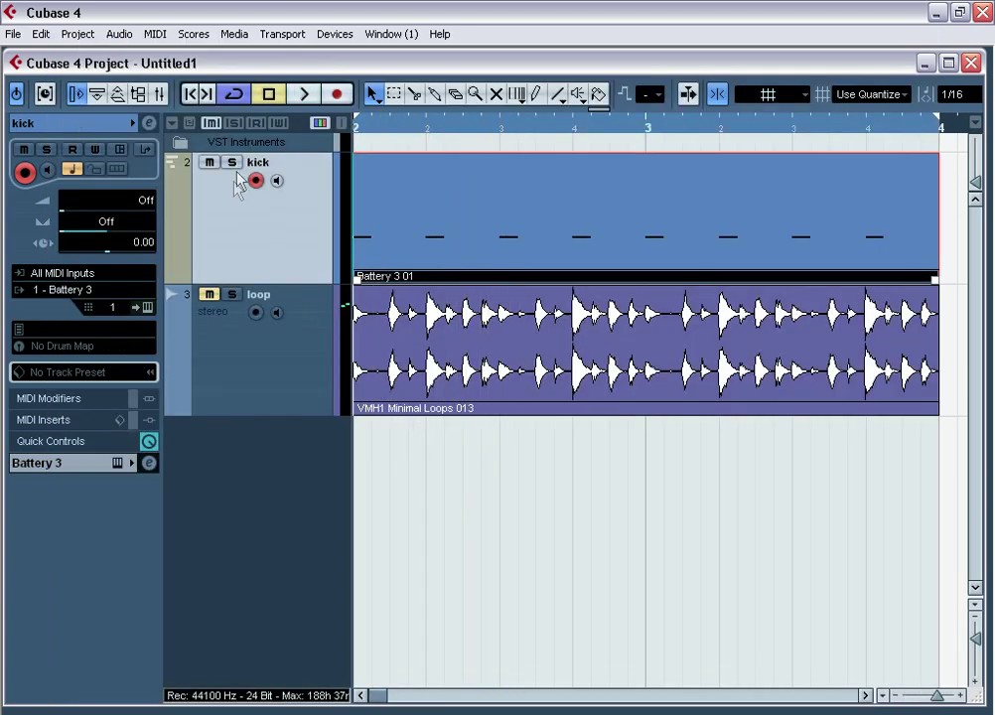
Unmute the loop and move B3 Mastr's Cambridge EQ high-mid band to 6.18 kHz, +2.9 dB.
click(208, 294)
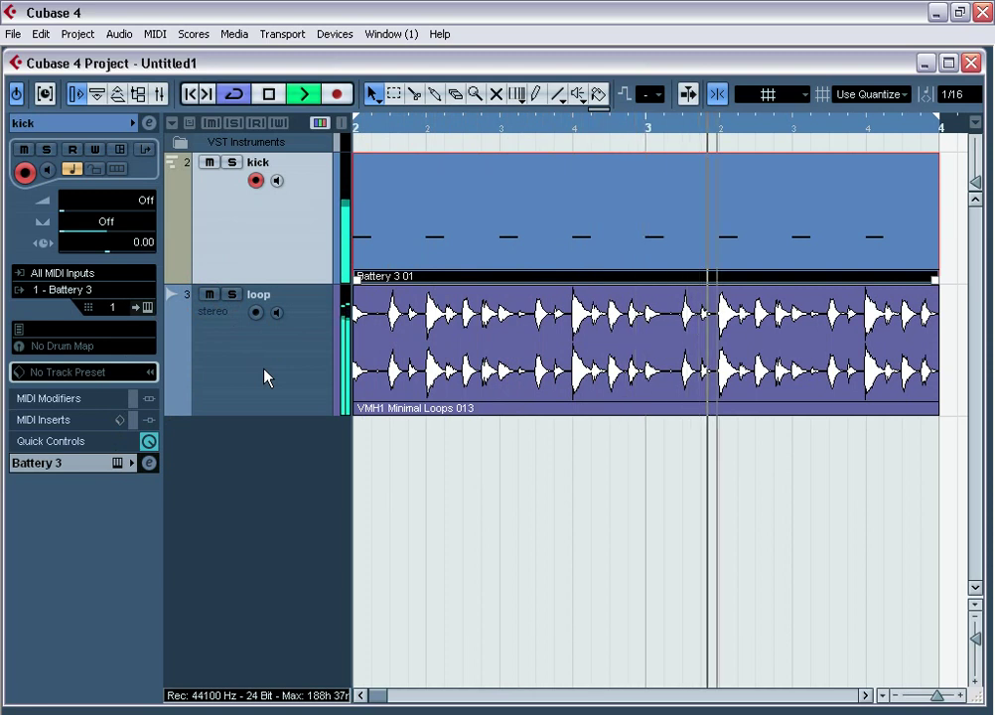
click(159, 94)
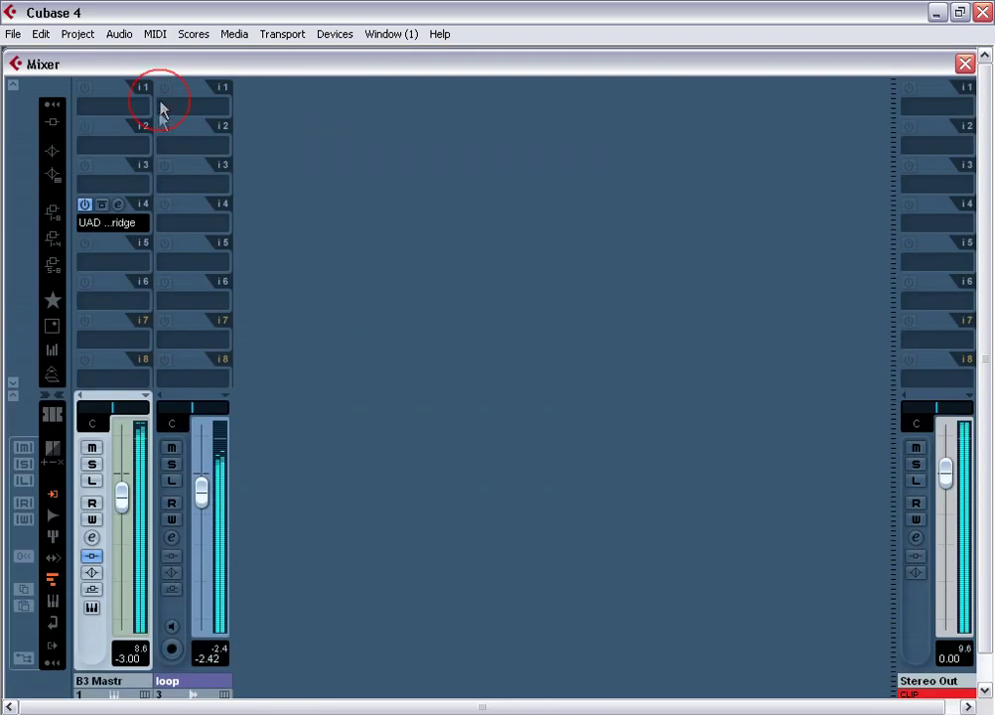
click(113, 206)
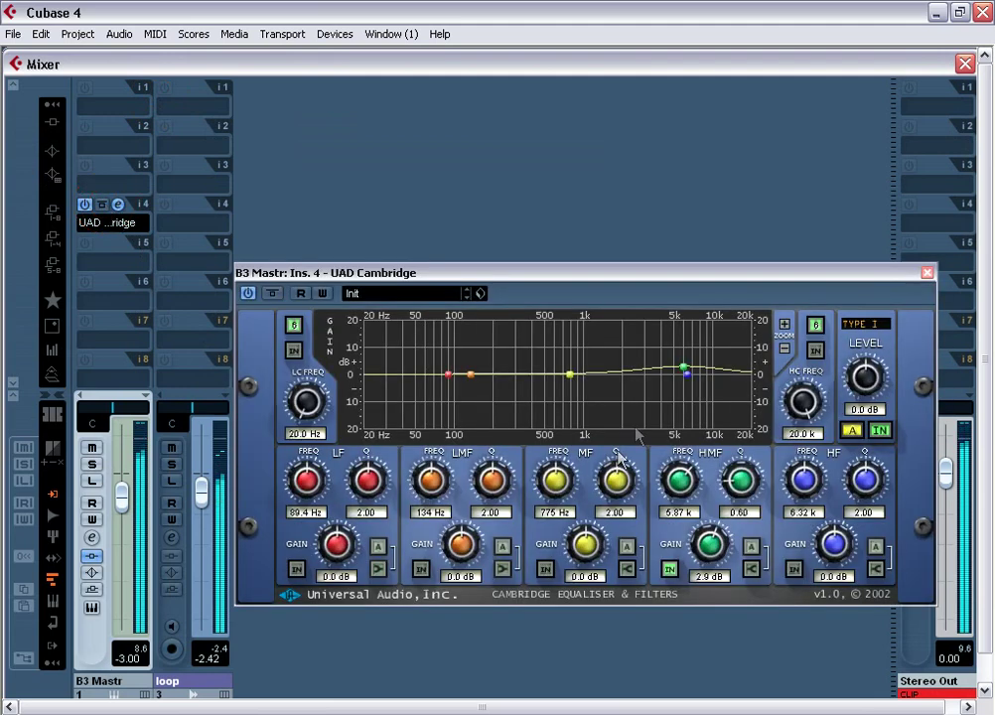
mouse_move(682, 377)
mouse_down()
mouse_move(686, 391)
mouse_move(690, 355)
mouse_move(689, 394)
mouse_move(690, 368)
mouse_up()
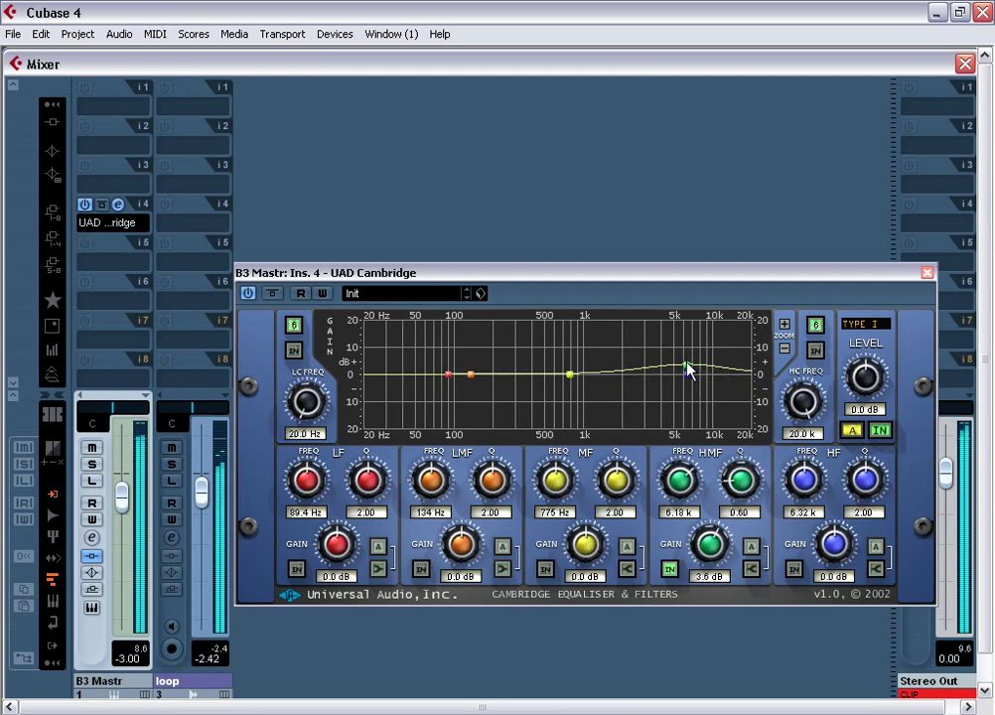
click(926, 272)
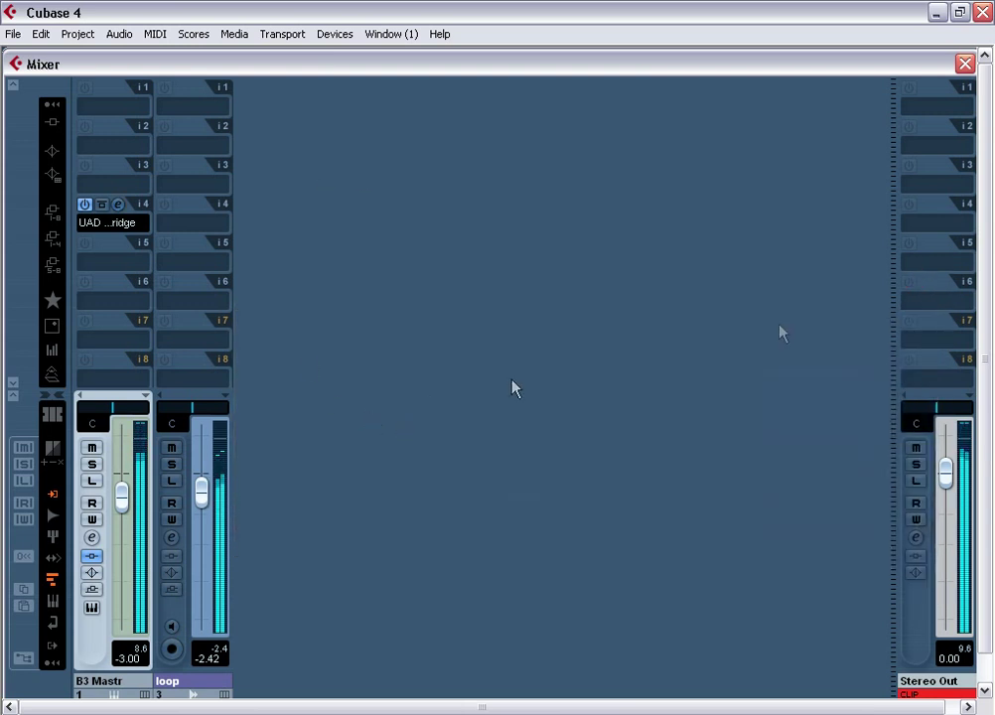
click(964, 63)
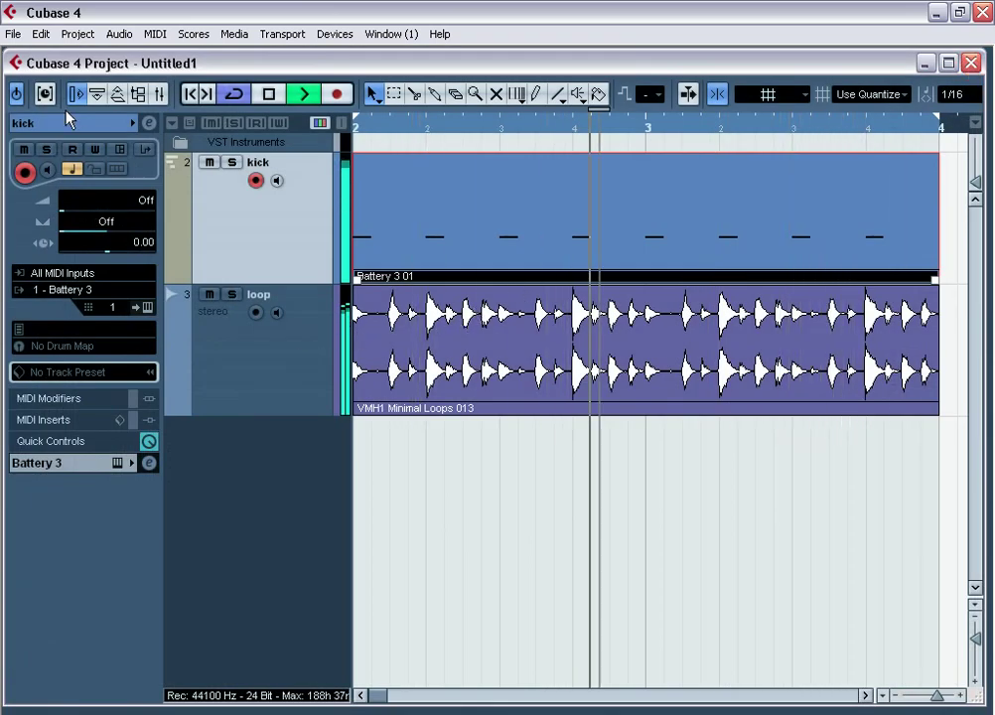
Show the Mixer and start playback of project 15-3.cpr.
click(159, 93)
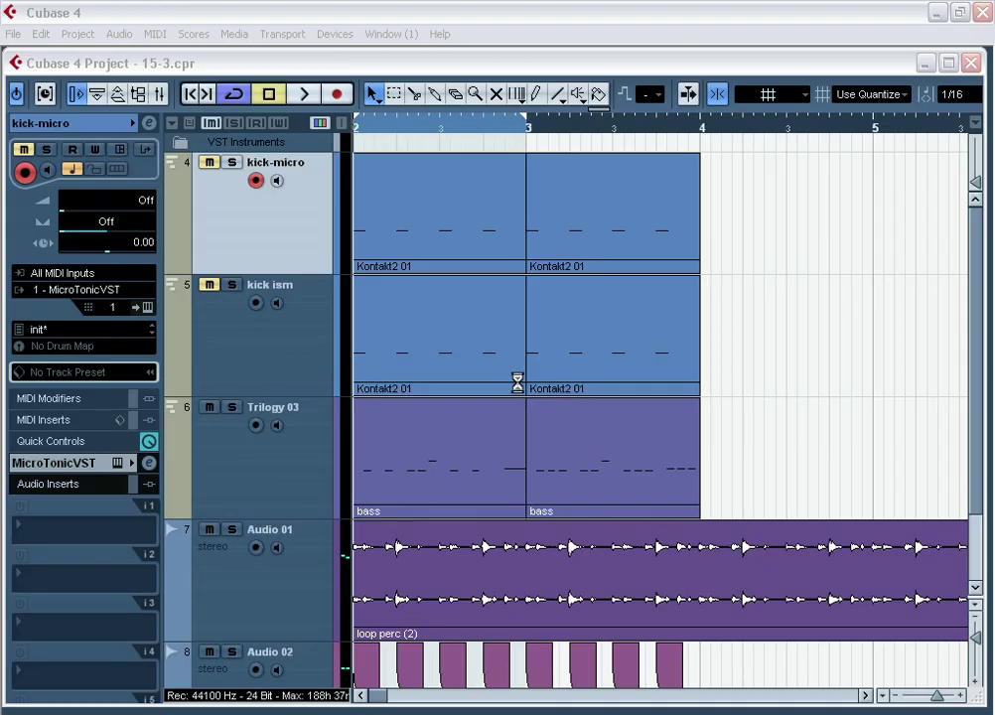
click(292, 95)
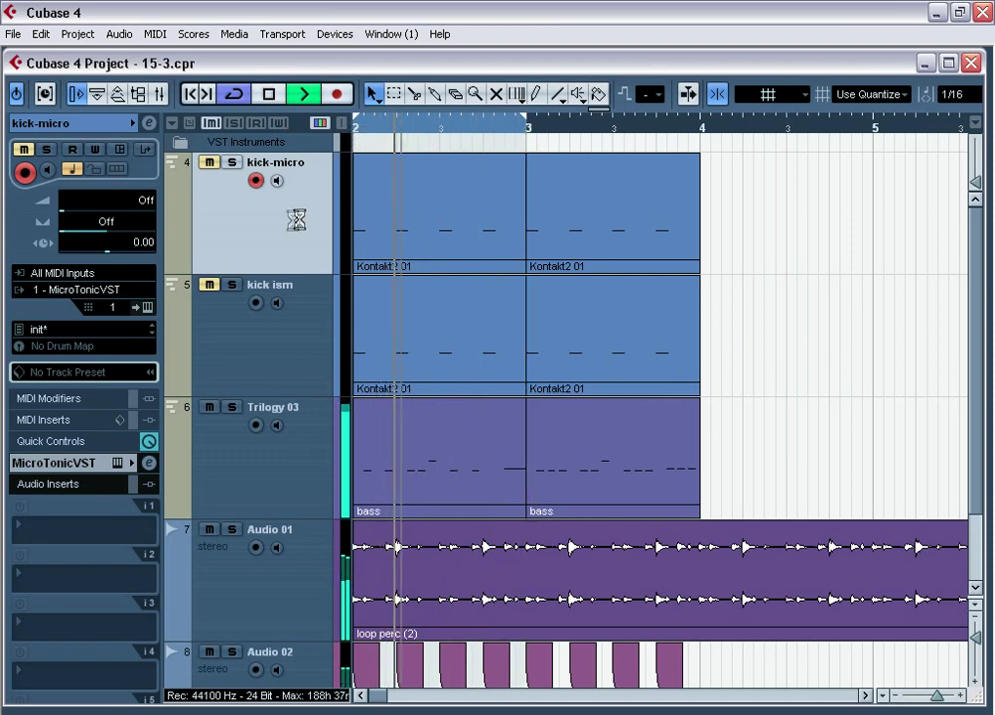
Open kick-micro's MicroTonic and shorten the pitch modulation rate and adjust its amount.
click(147, 307)
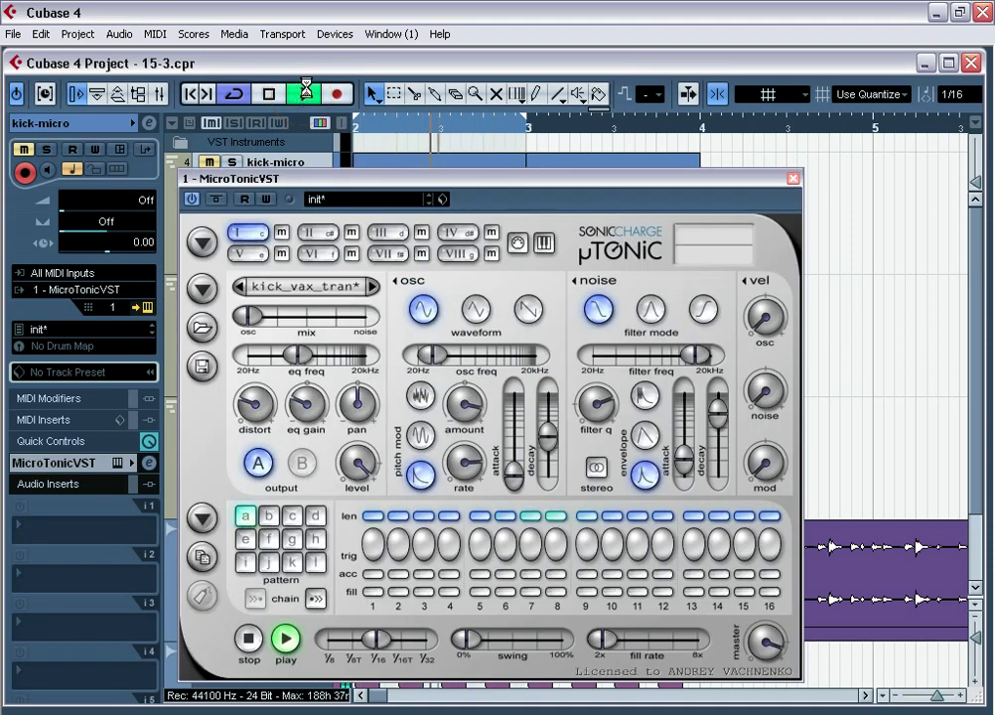
drag(246, 179, 243, 188)
click(209, 164)
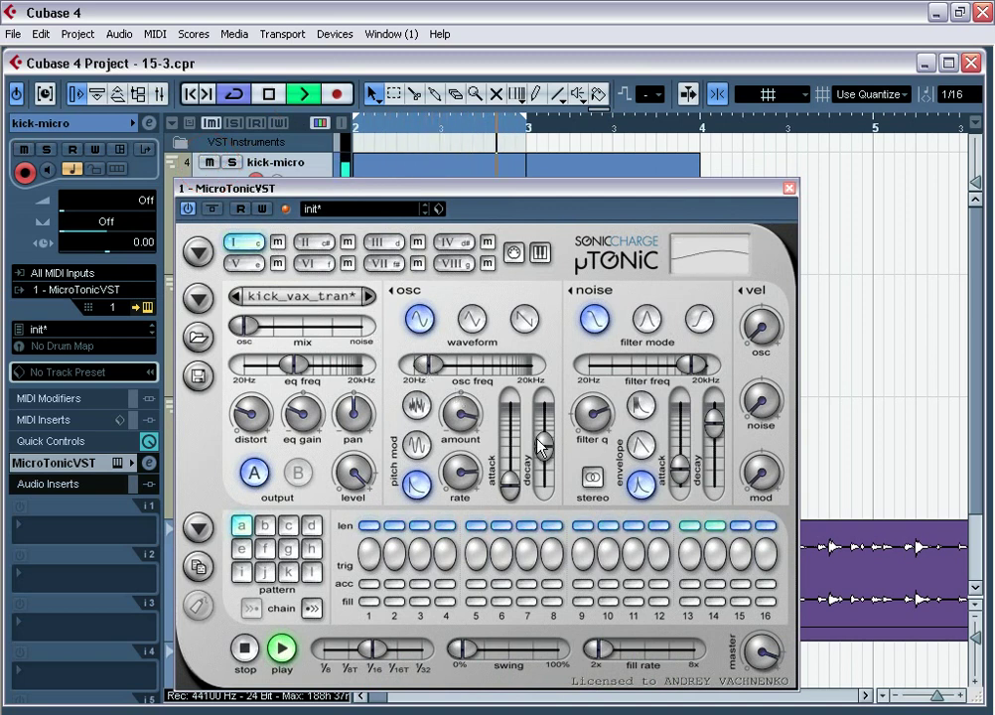
mouse_move(461, 494)
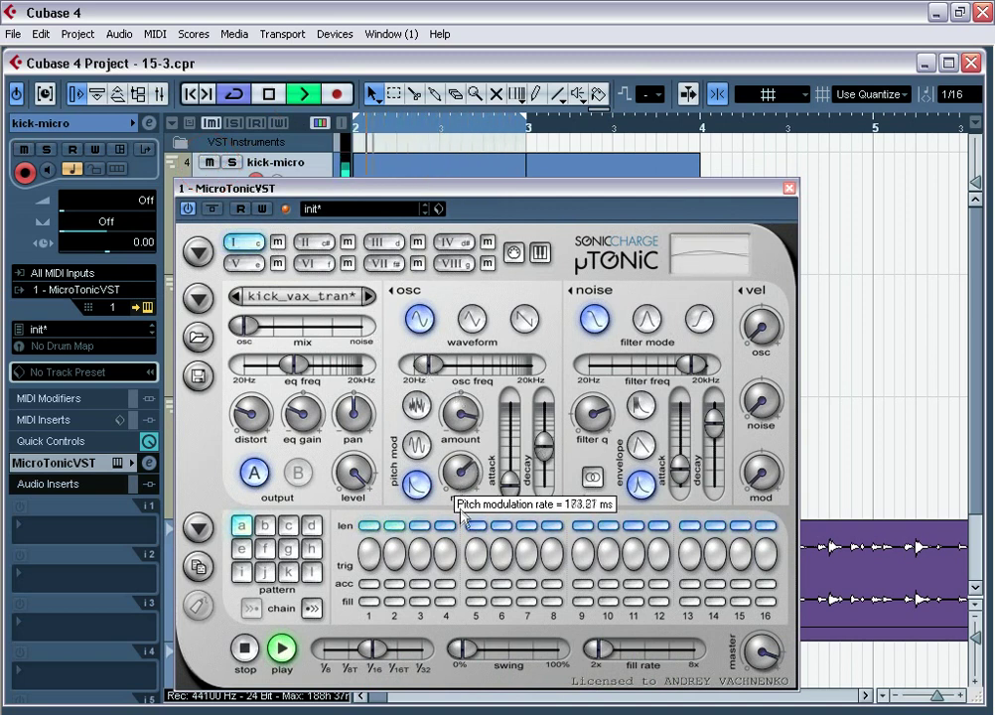
drag(463, 518, 464, 481)
drag(460, 425, 459, 430)
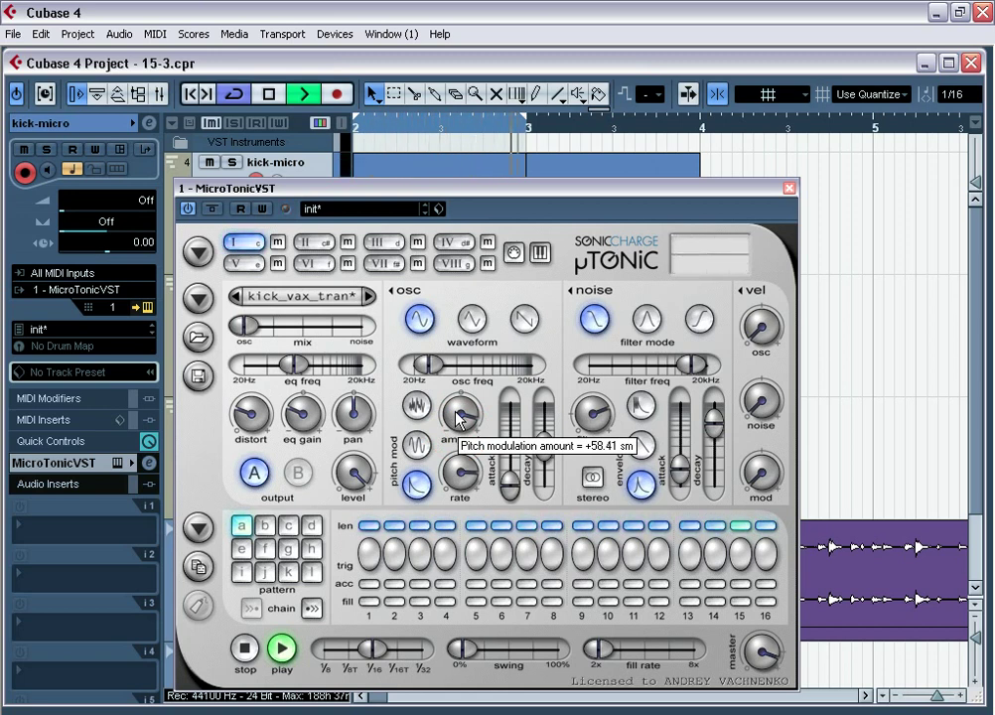
drag(458, 417, 457, 413)
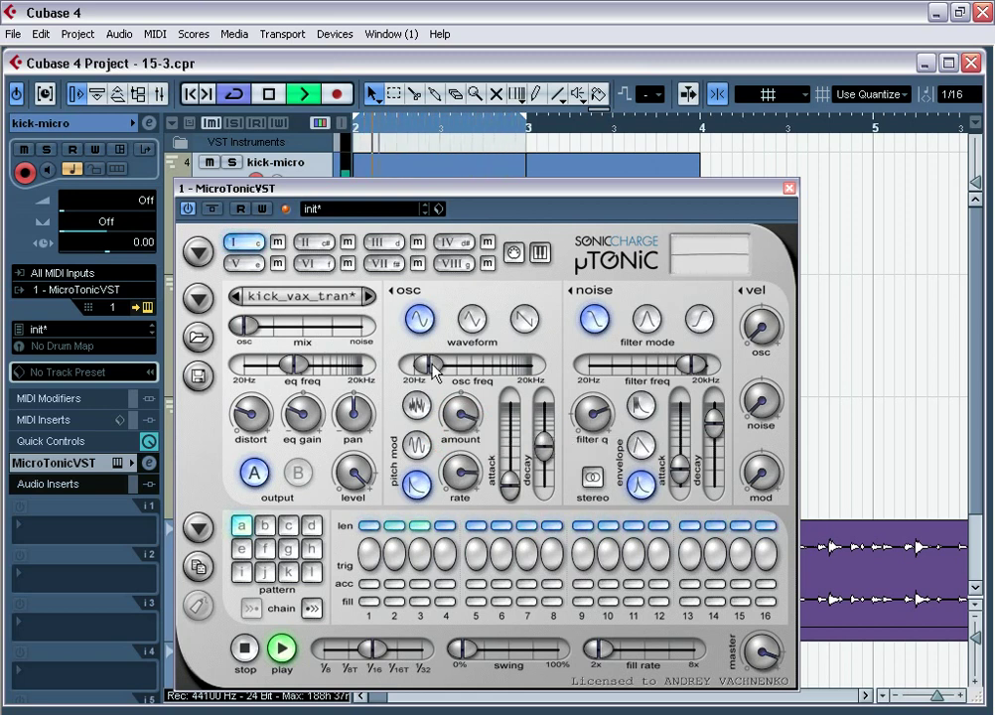
Sweep MicroTonic's EQ frequency and return it, then close the plugin window.
mouse_move(433, 370)
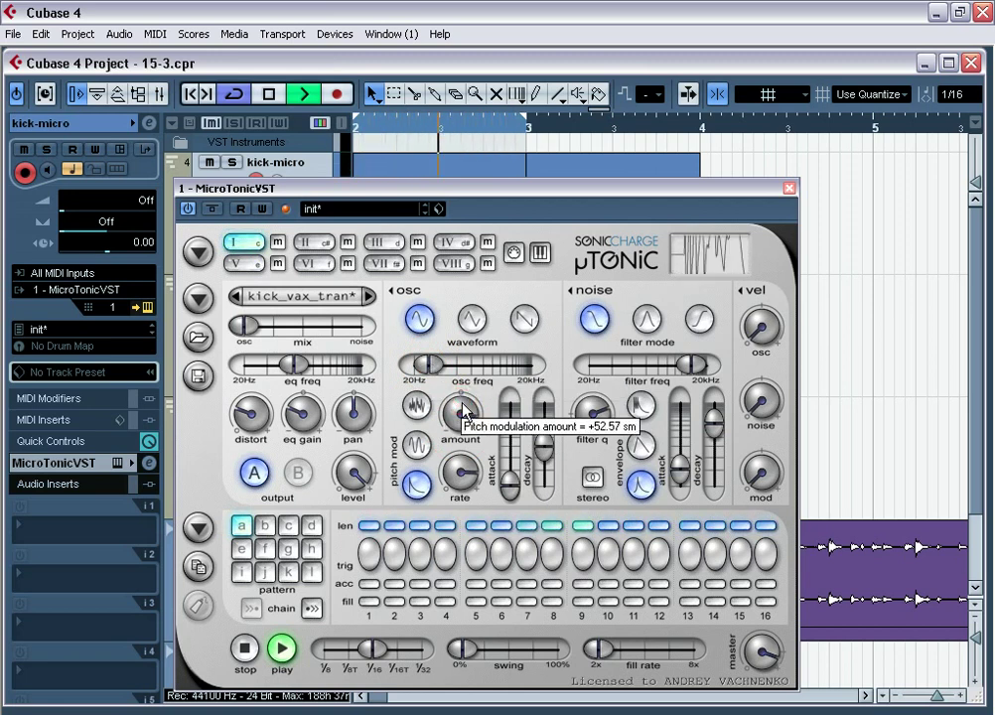
mouse_move(257, 419)
mouse_move(289, 367)
mouse_down()
mouse_move(289, 377)
mouse_move(289, 318)
mouse_move(289, 370)
mouse_move(338, 367)
mouse_move(287, 367)
mouse_move(296, 366)
mouse_up()
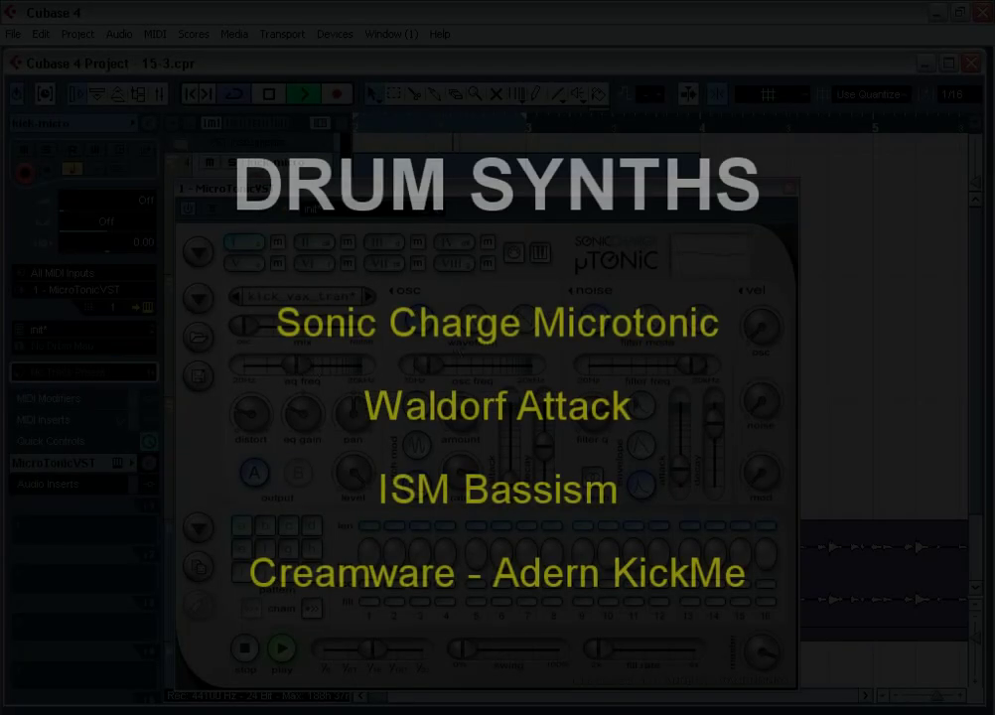
click(789, 187)
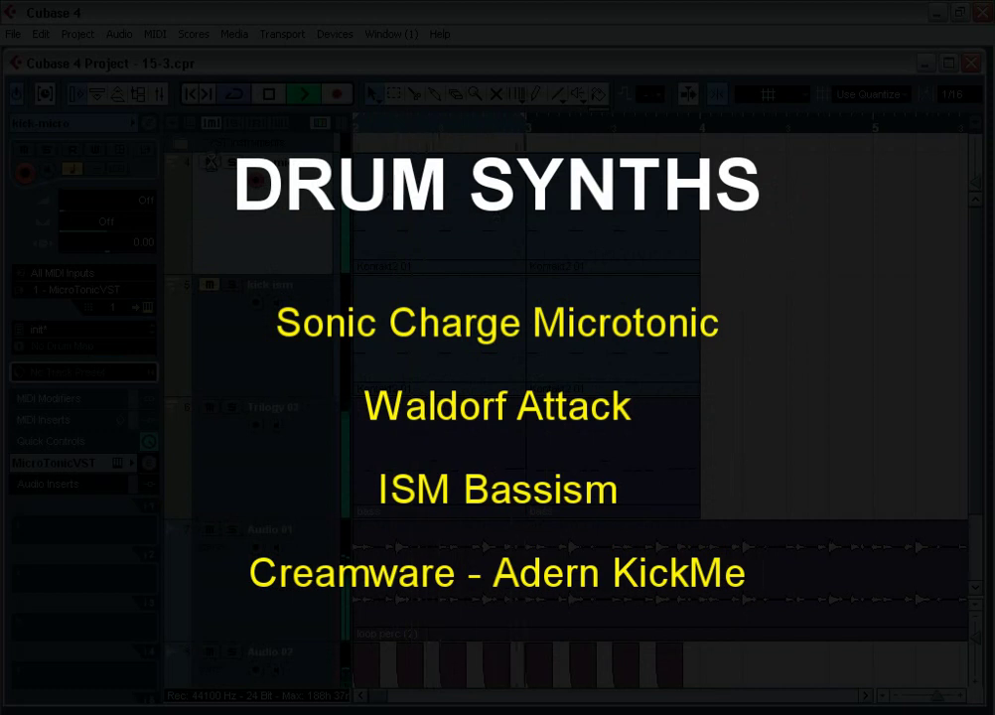
Open the kick ism track's BazzISM editor and lower fStart to 4385.
click(227, 341)
click(146, 307)
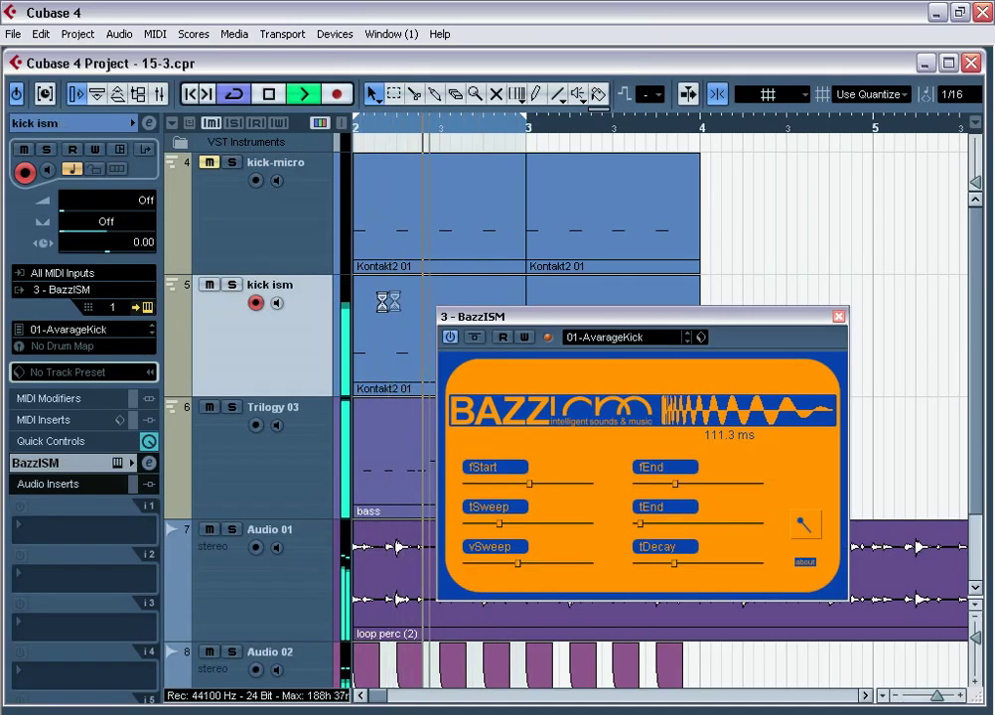
drag(529, 322, 482, 325)
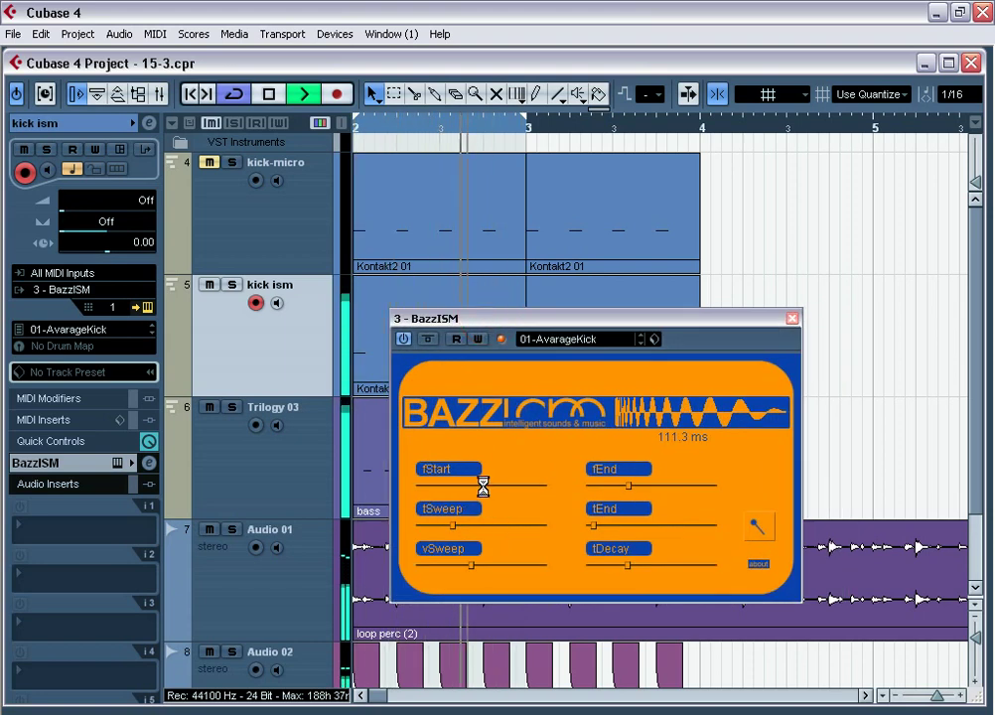
drag(479, 485, 537, 486)
mouse_move(466, 485)
mouse_down()
mouse_move(427, 486)
mouse_move(474, 488)
mouse_up()
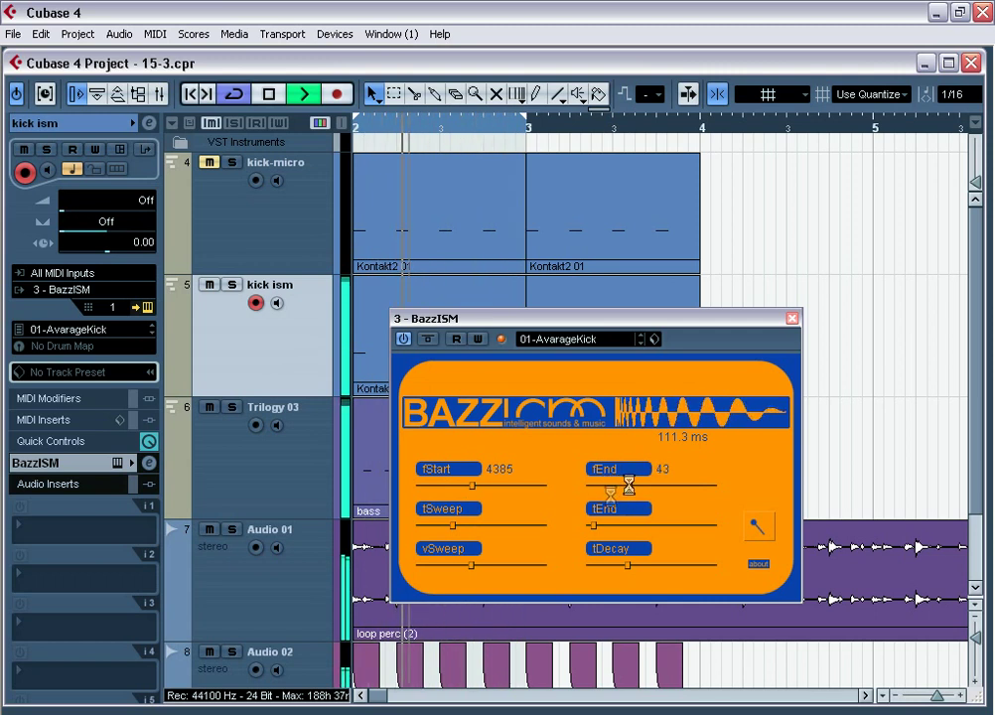
Tweak BazzISM's tSweep and lengthen the tEnd and tDecay times.
drag(472, 523, 503, 525)
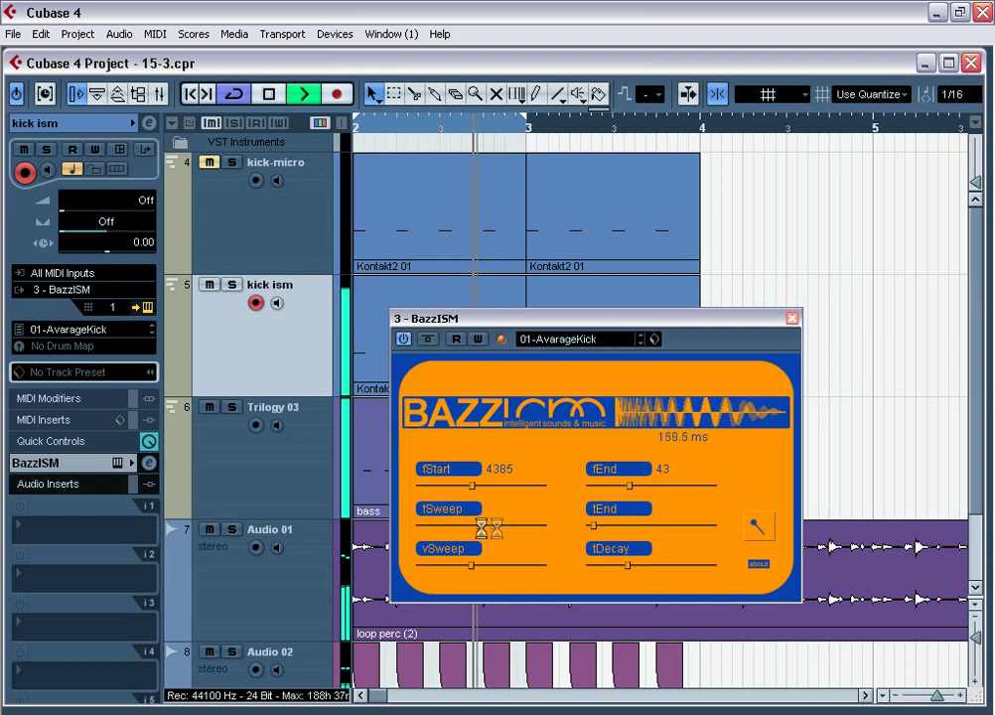
drag(470, 525, 452, 525)
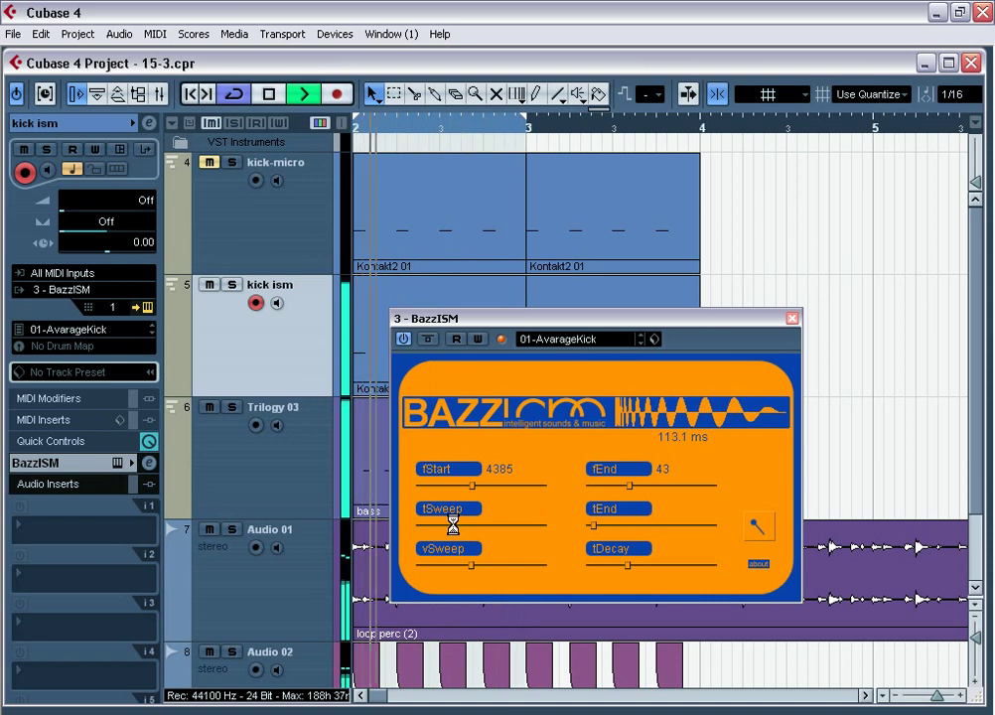
mouse_move(616, 526)
mouse_down()
mouse_move(626, 527)
mouse_move(608, 526)
mouse_up()
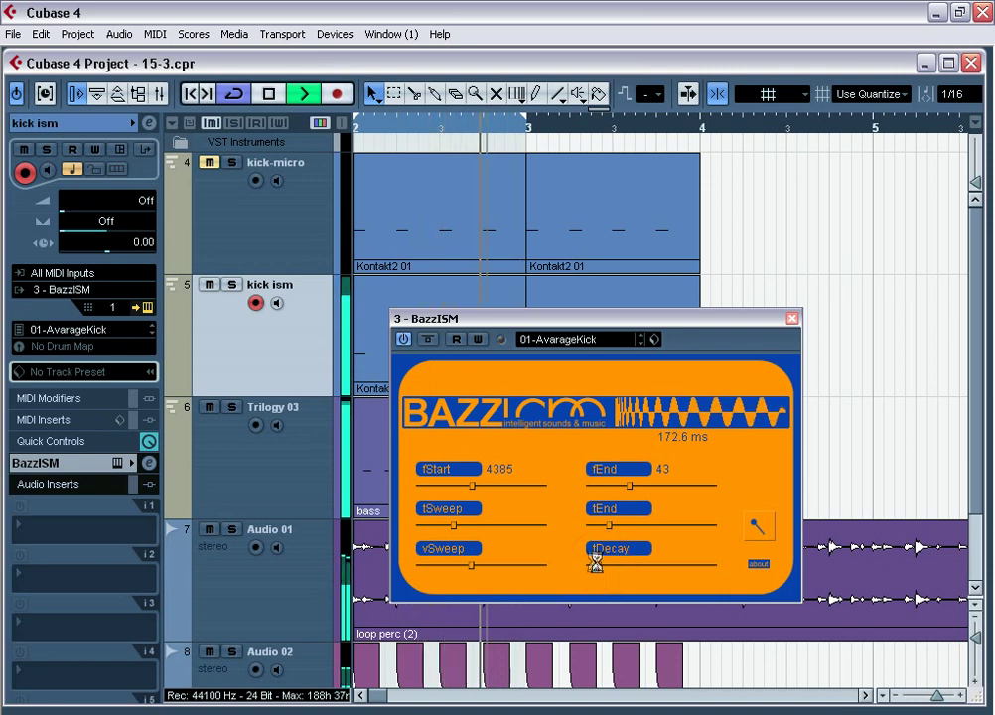
drag(592, 562, 645, 559)
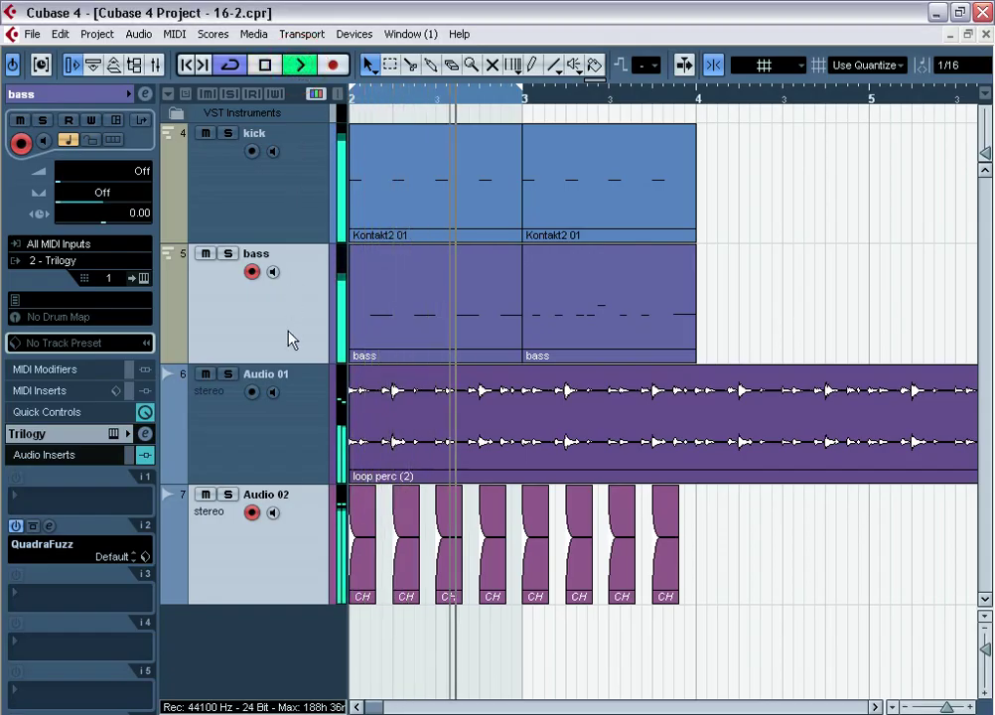
Set Trilogy's filter and amp envelope attack and release to minimum, adjust filter decay, close it.
click(144, 278)
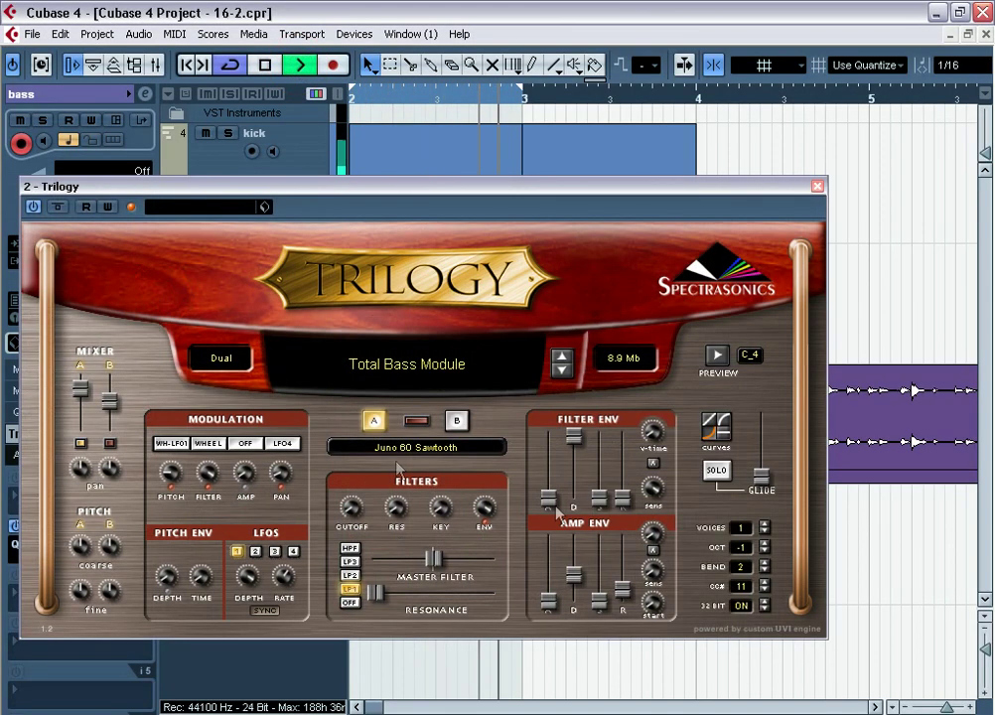
drag(583, 443, 600, 483)
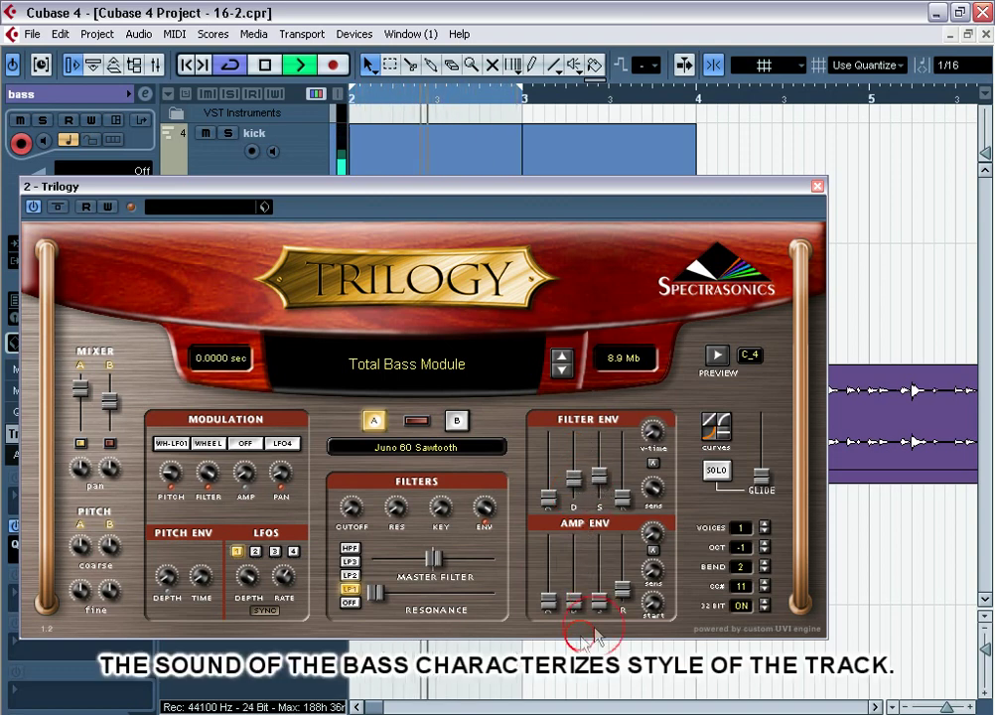
drag(633, 596, 633, 610)
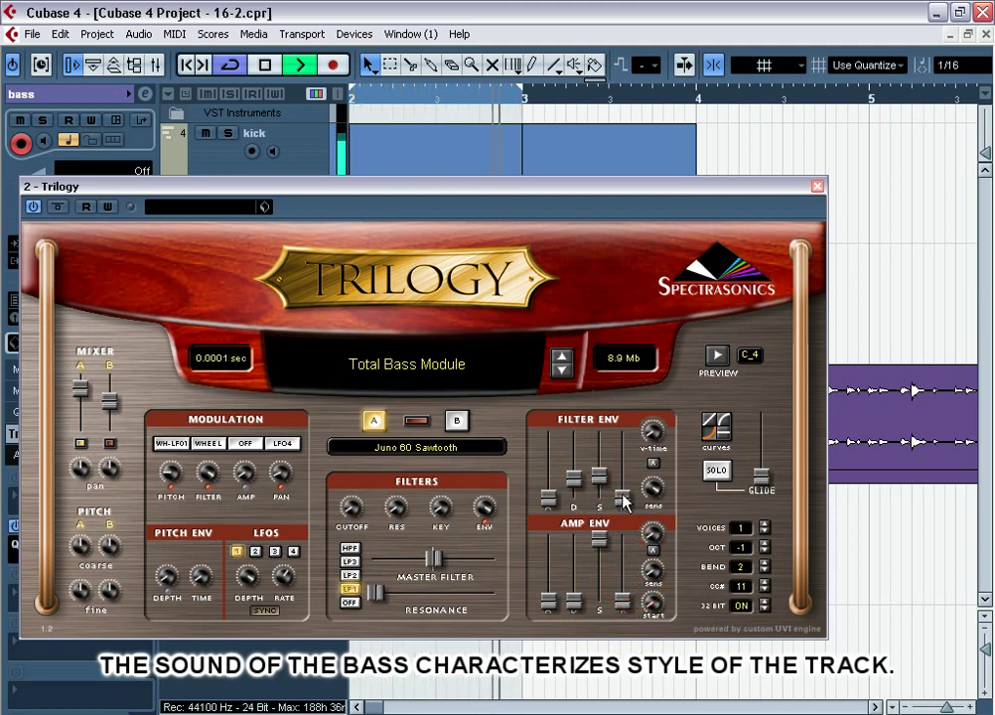
drag(626, 458, 626, 499)
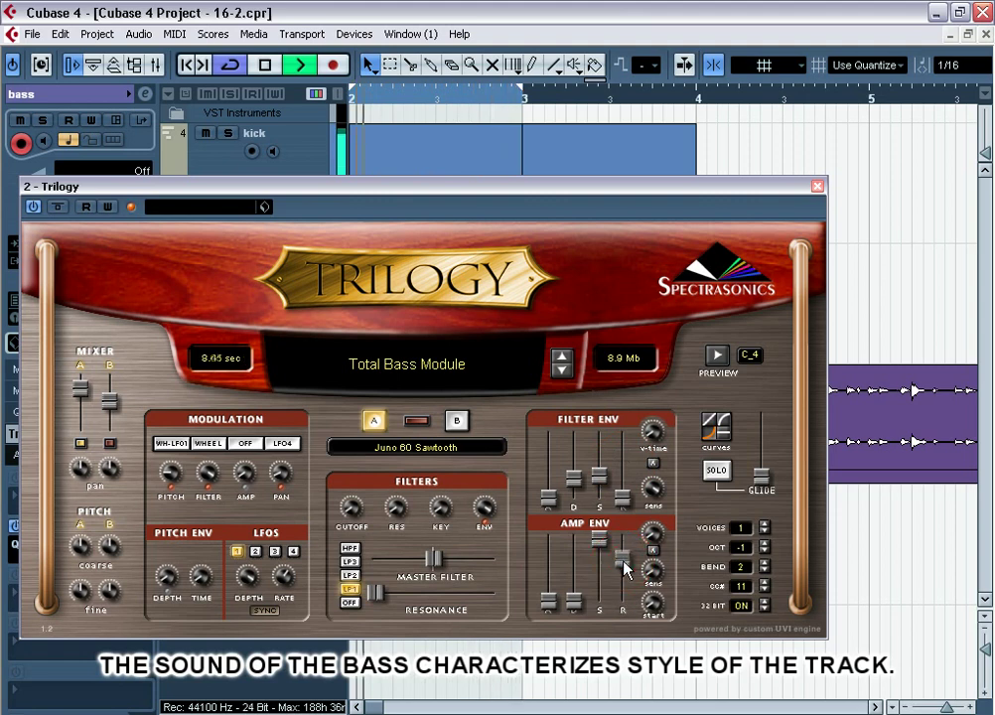
drag(625, 556, 625, 602)
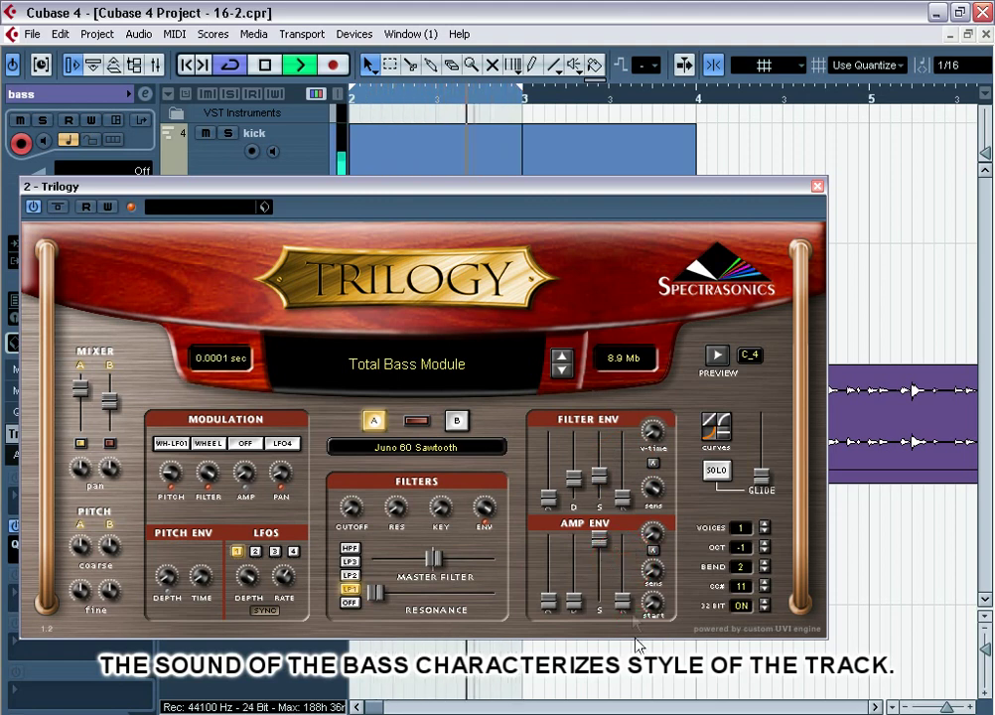
click(574, 483)
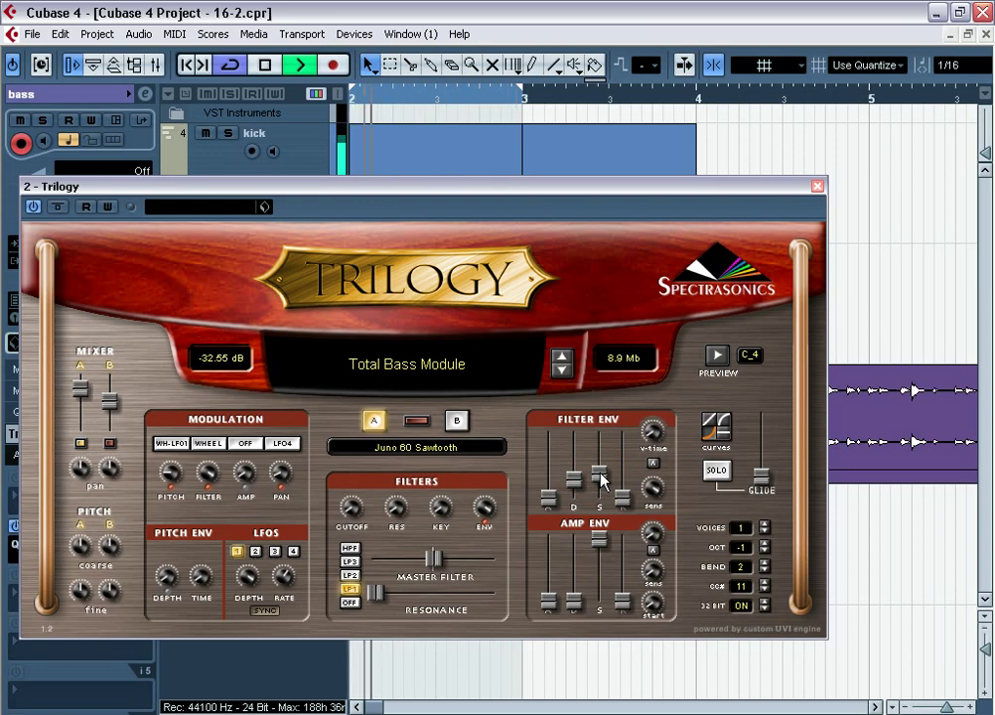
click(817, 187)
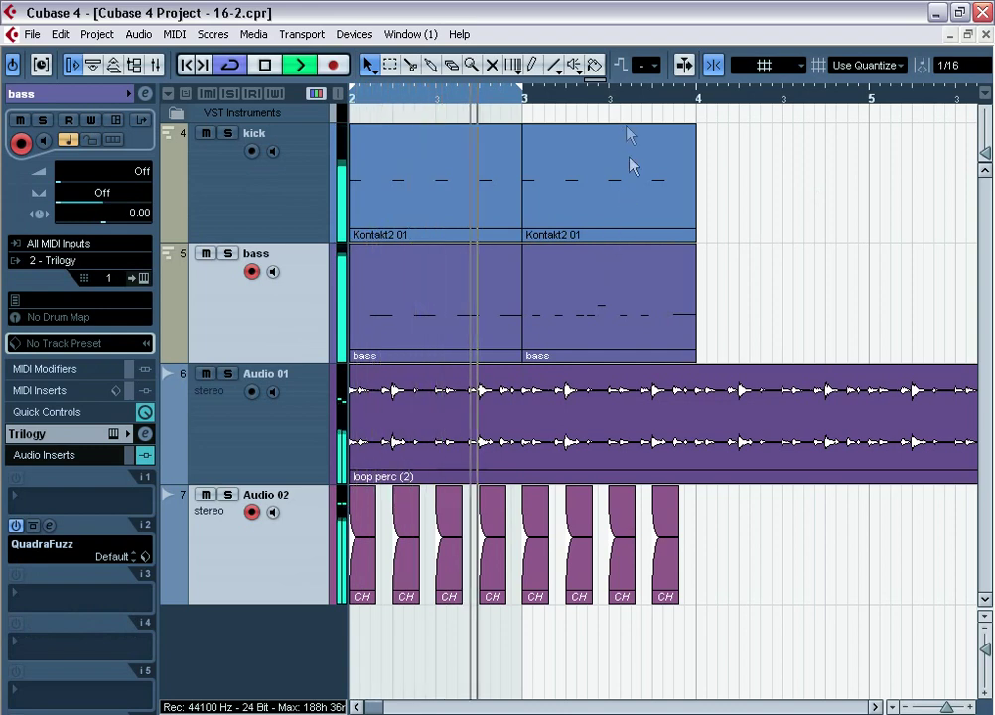
Set the cycle to bars 3–4 from the second bass part, then adjust Trilogy's filter sustain.
click(626, 300)
key(p)
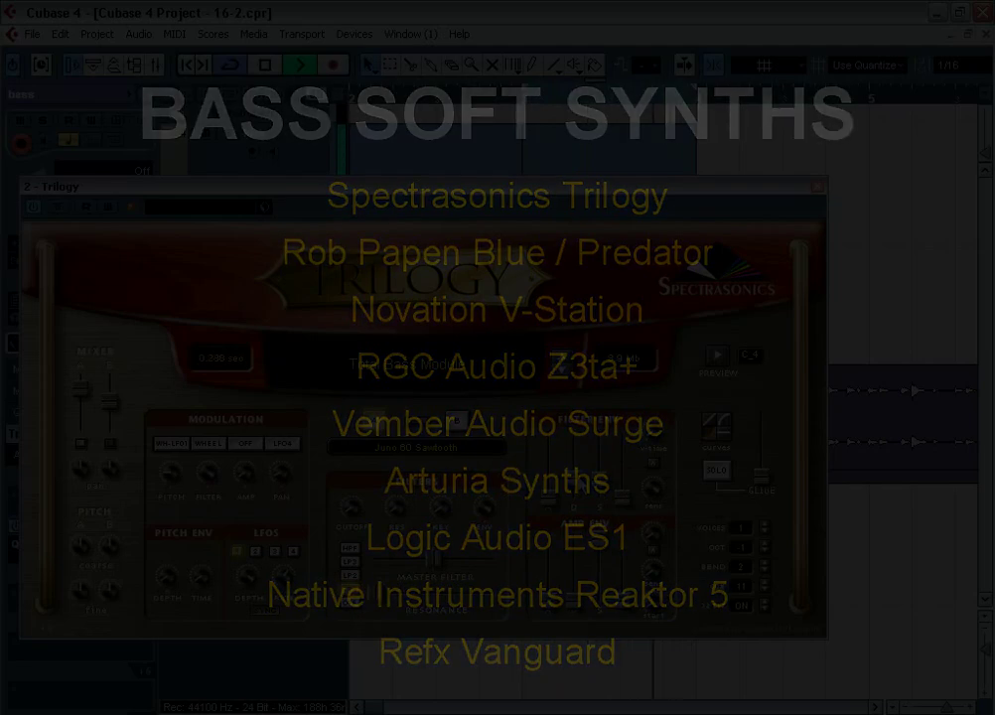
click(599, 477)
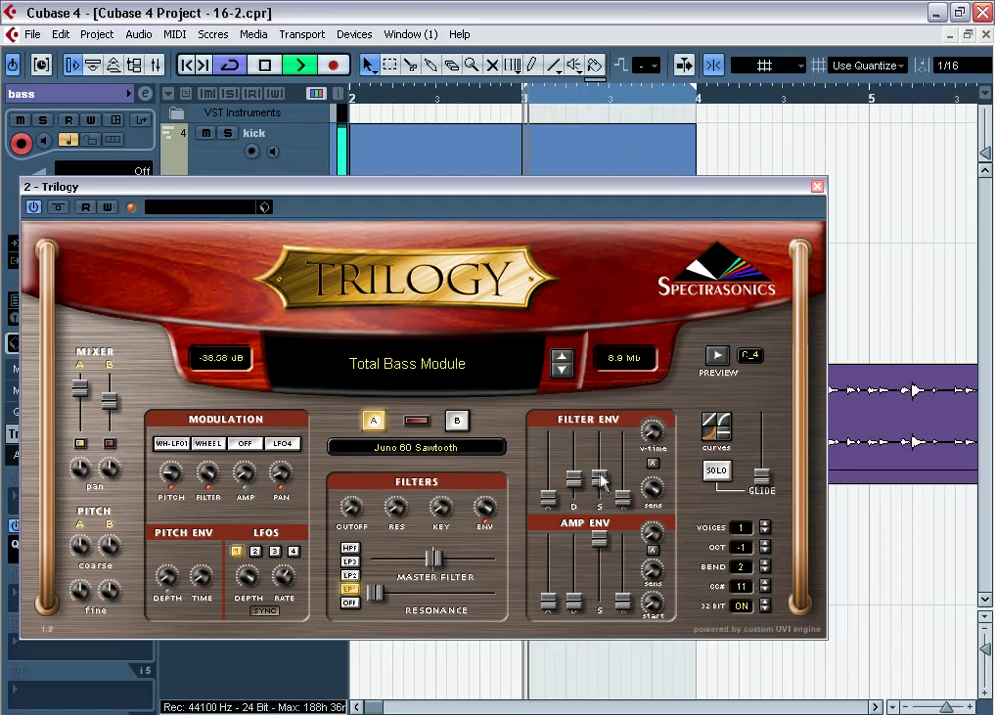
Close Trilogy, delete the first bass part and copy the second into bar 2 for editing.
click(817, 186)
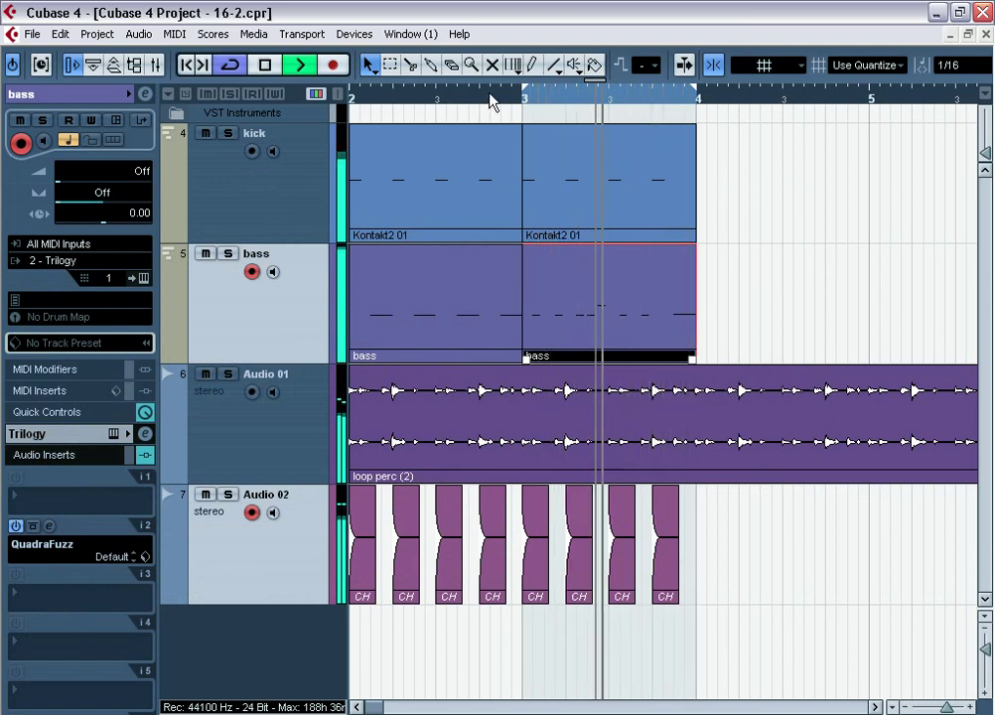
click(479, 300)
key(Delete)
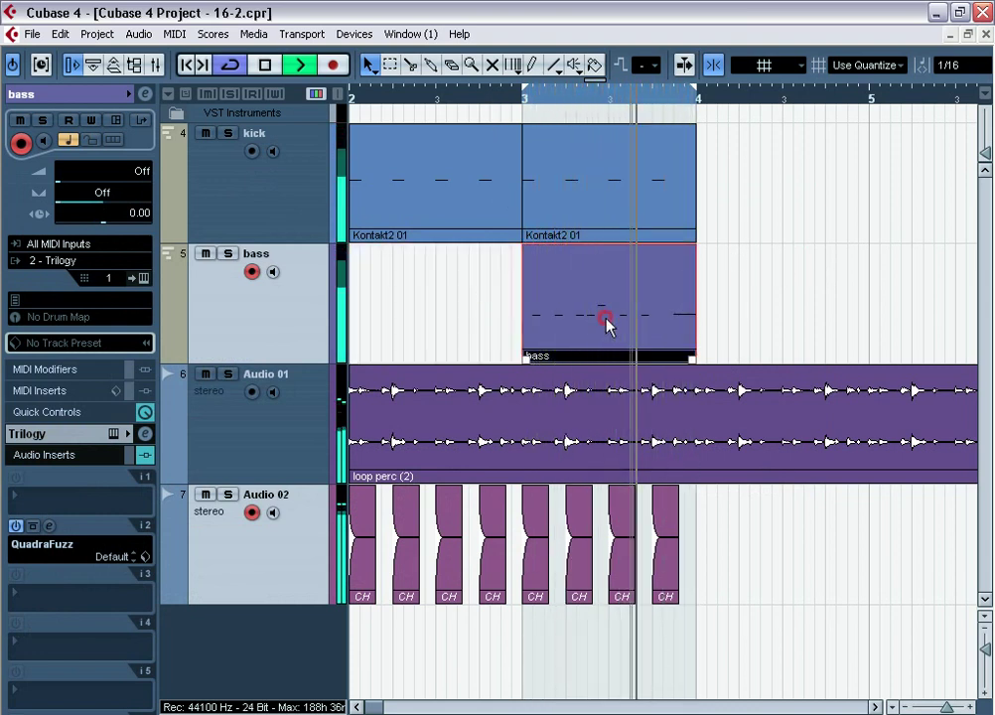
drag(604, 313, 429, 324)
double_click(427, 318)
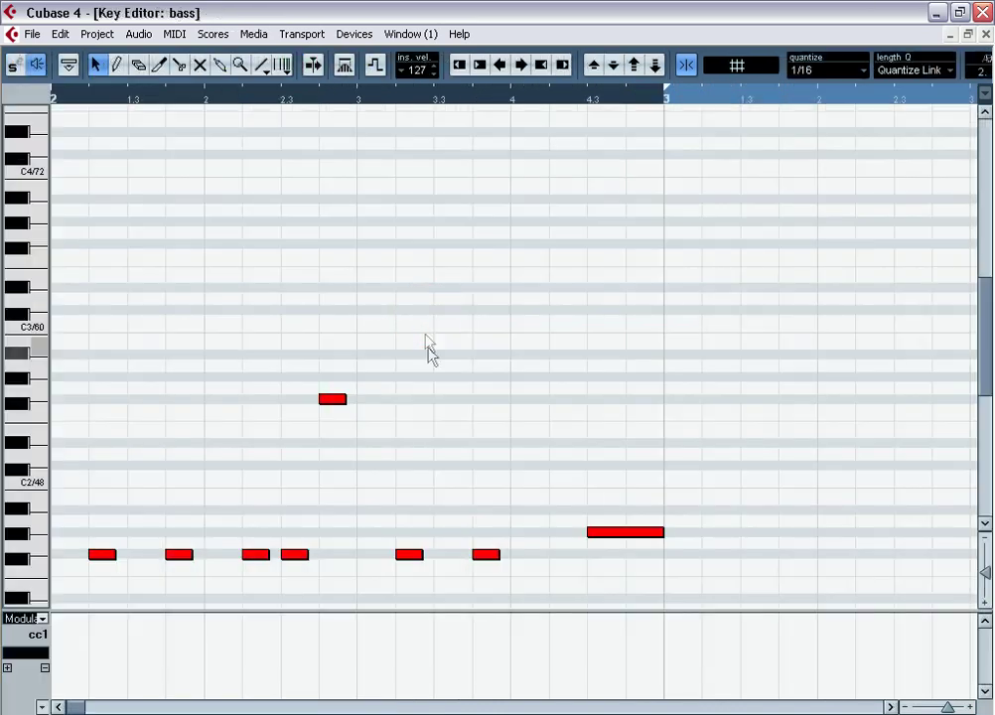
Raise one bass note in the copied part up to F2.
scroll(486, 370, down, 5)
click(575, 485)
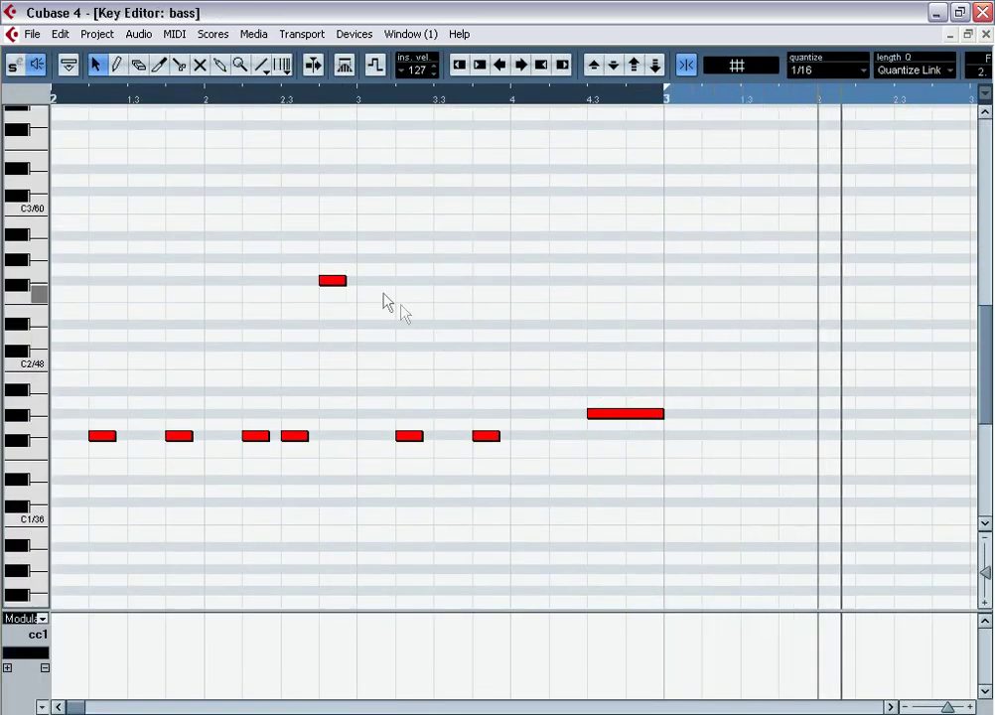
drag(489, 439, 489, 316)
click(238, 433)
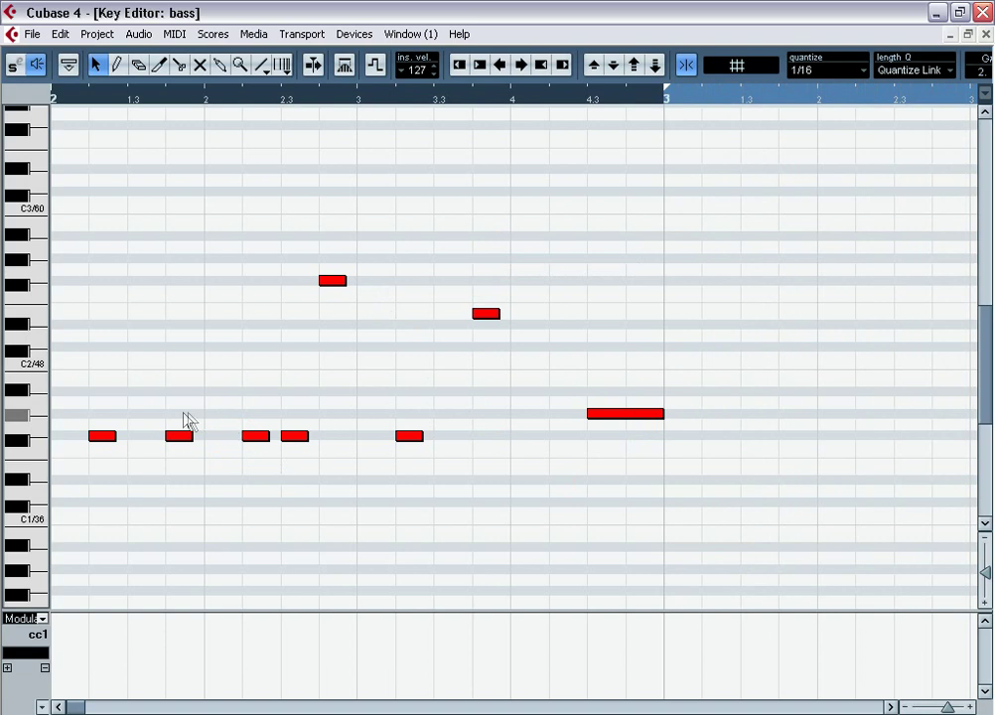
Split the long final bass note into two shorter notes and return to the project.
alt+click(627, 413)
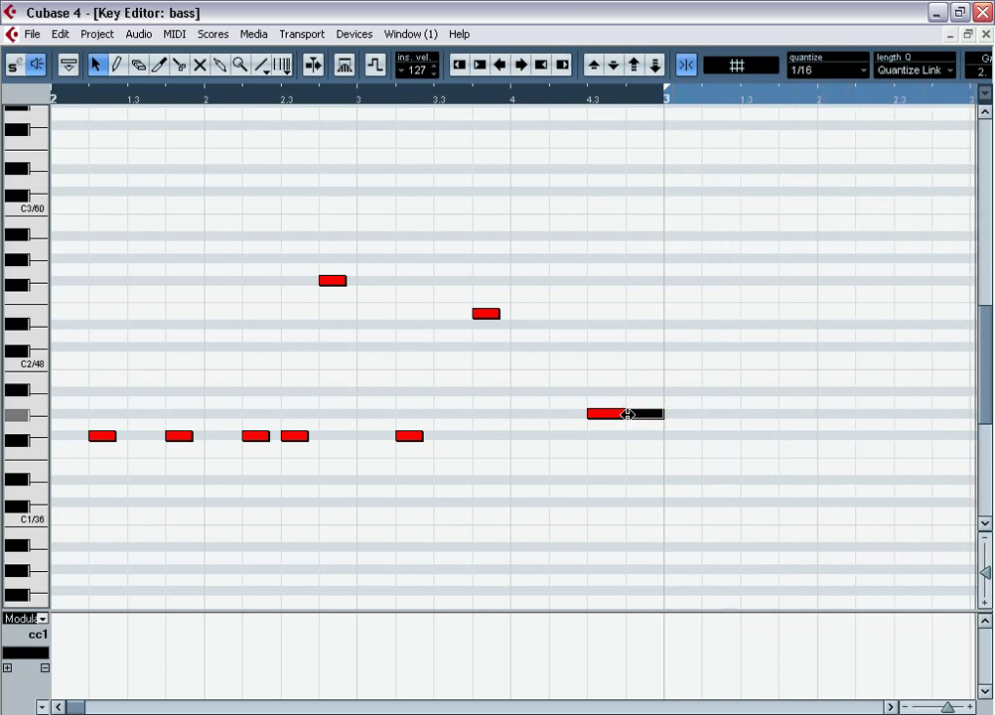
mouse_move(612, 397)
mouse_down()
mouse_move(630, 426)
mouse_move(618, 413)
mouse_up()
click(638, 423)
click(638, 463)
key(Return)
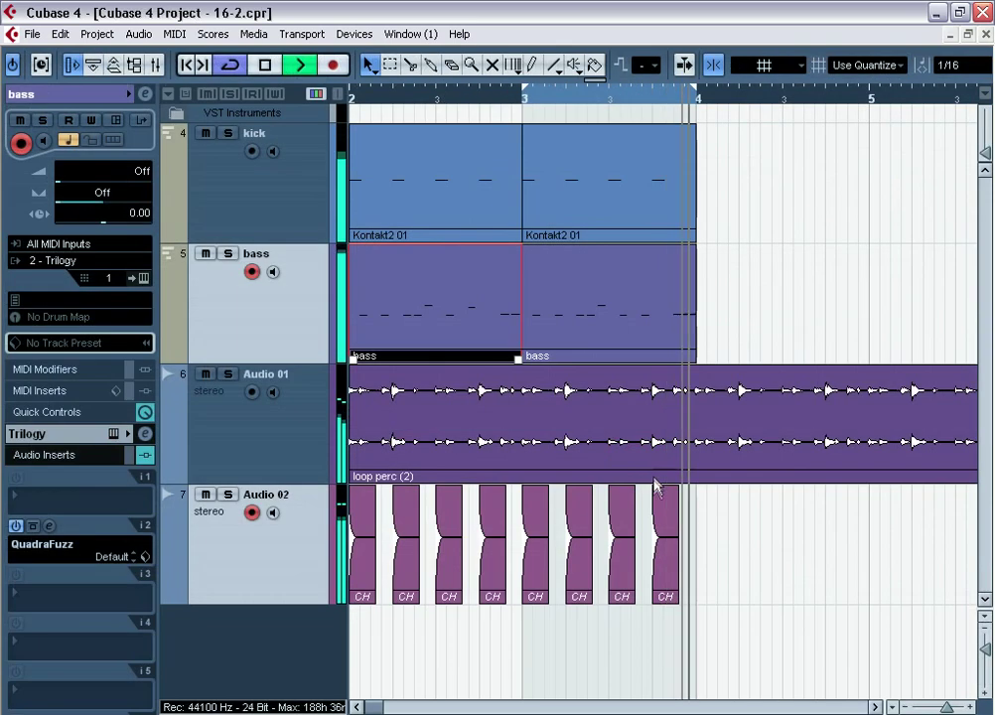
click(743, 286)
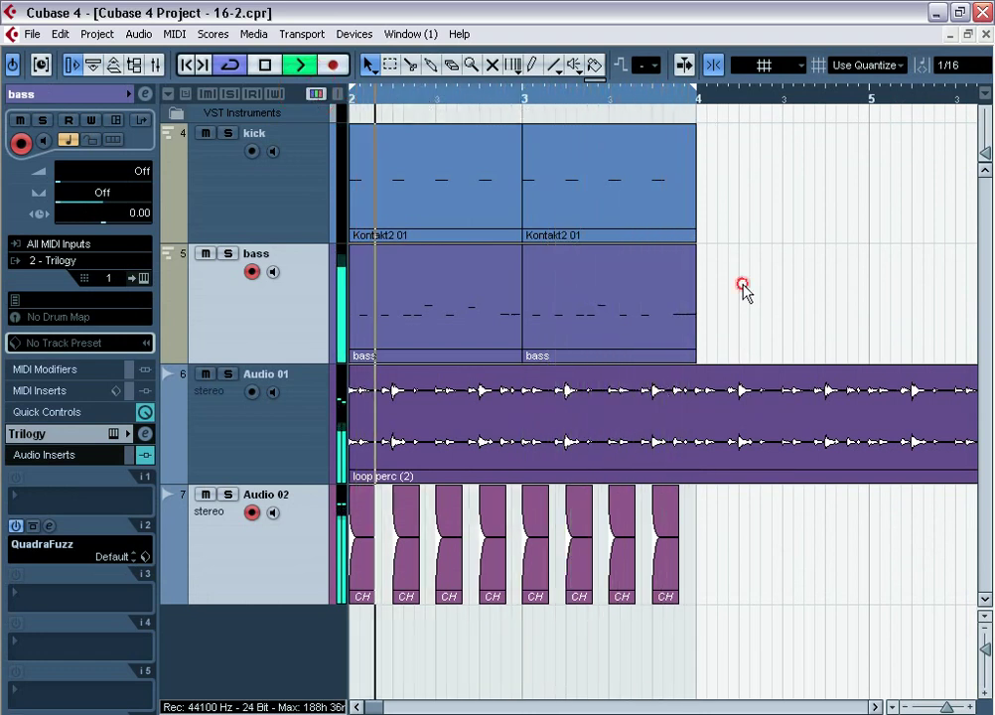
double_click(467, 306)
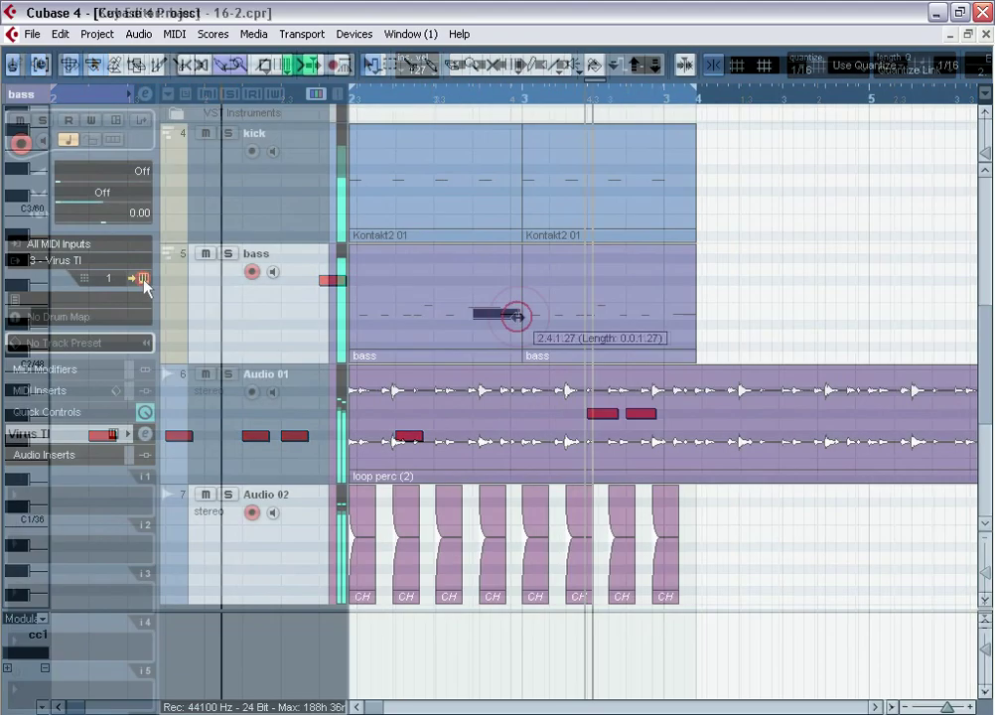
On the Virus TI's OSC page, turn Oscillator 1's shape from saw toward pulse.
click(138, 282)
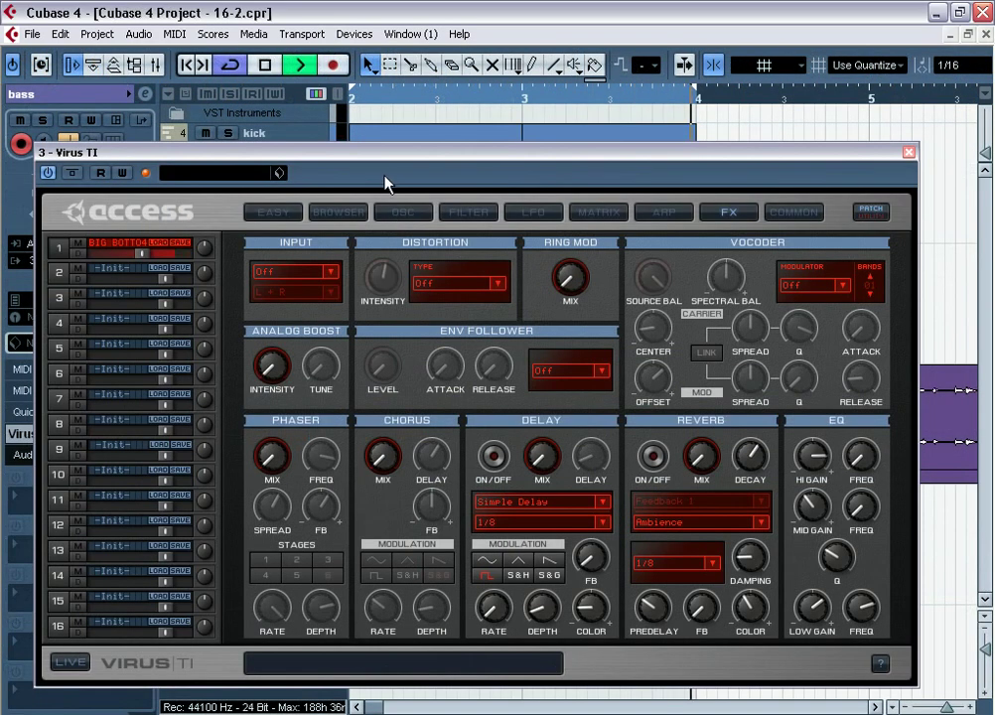
drag(375, 152, 371, 143)
click(400, 204)
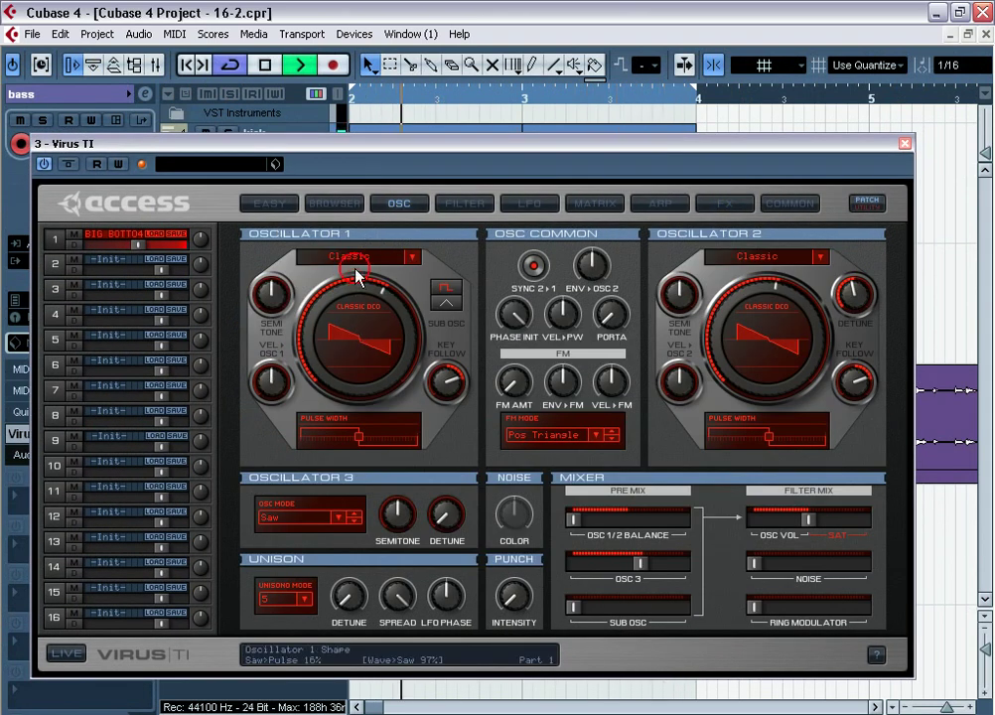
drag(291, 252, 354, 256)
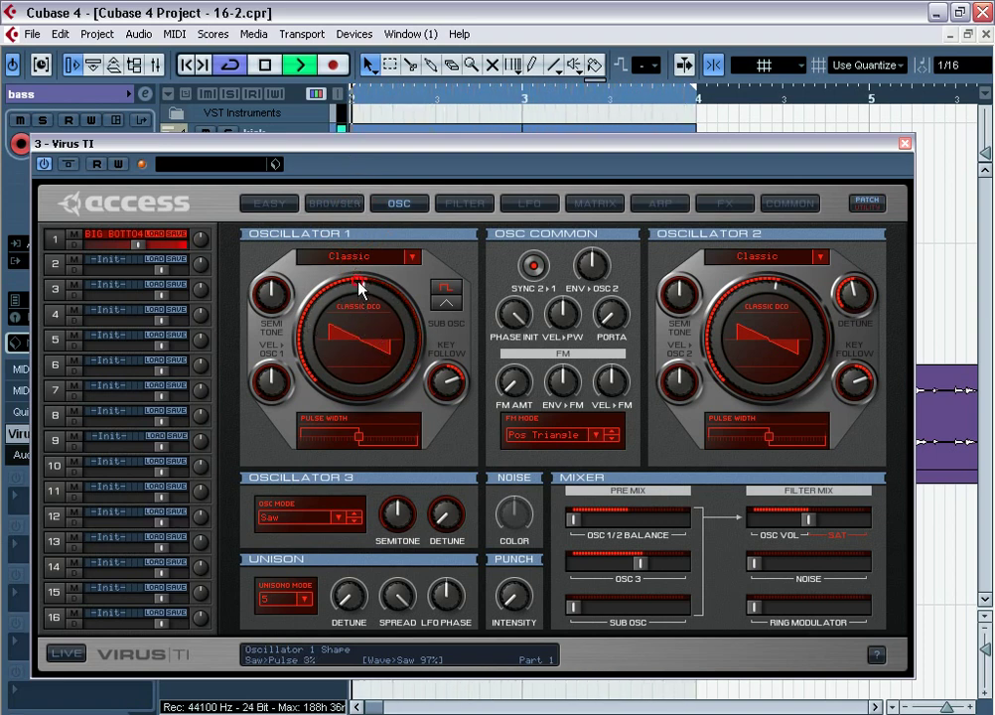
drag(360, 288, 350, 213)
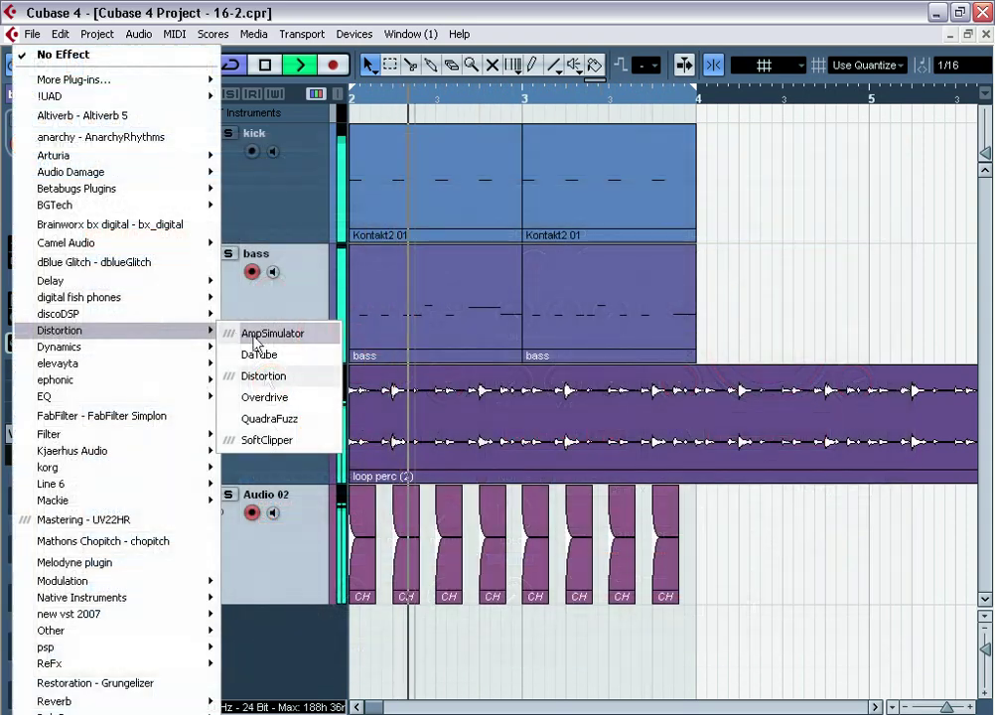
Retune QuadraFuzz's bands: low band to 102 Hz, low-mid crossover near 100 Hz, lower gains.
click(260, 418)
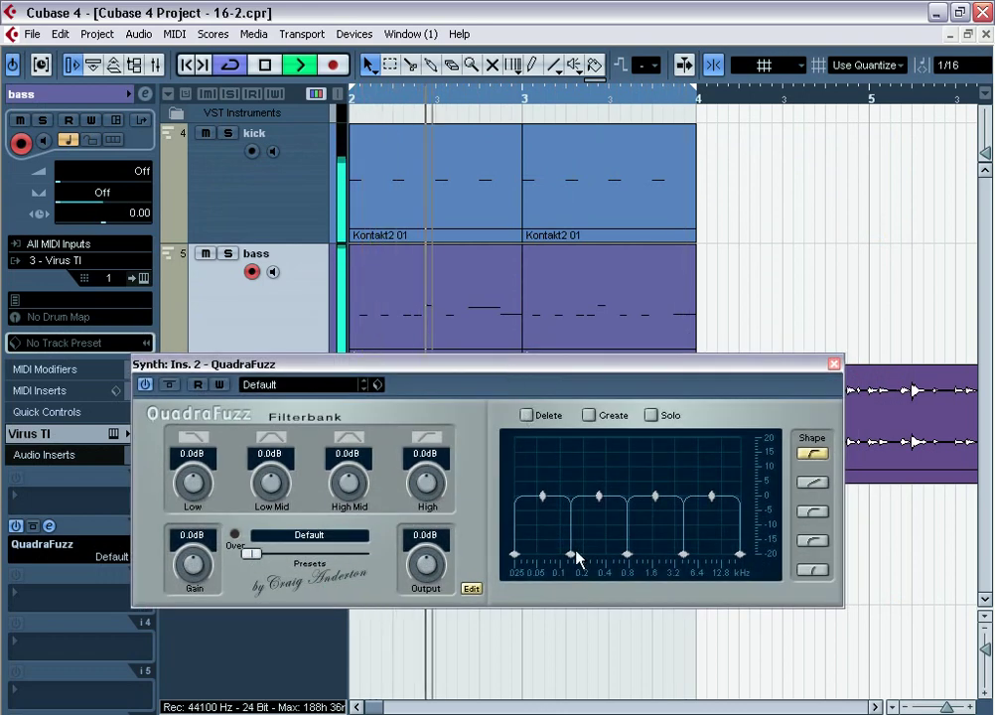
drag(570, 553, 569, 556)
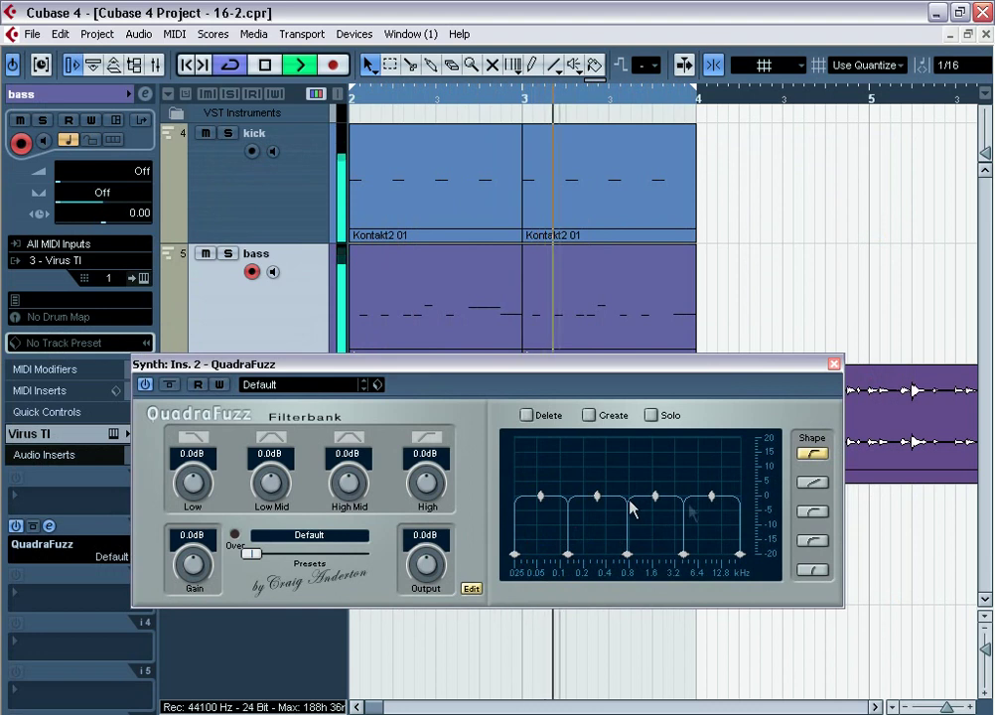
drag(597, 496, 711, 496)
click(569, 554)
mouse_move(570, 558)
mouse_down()
mouse_move(557, 557)
mouse_move(569, 559)
mouse_up()
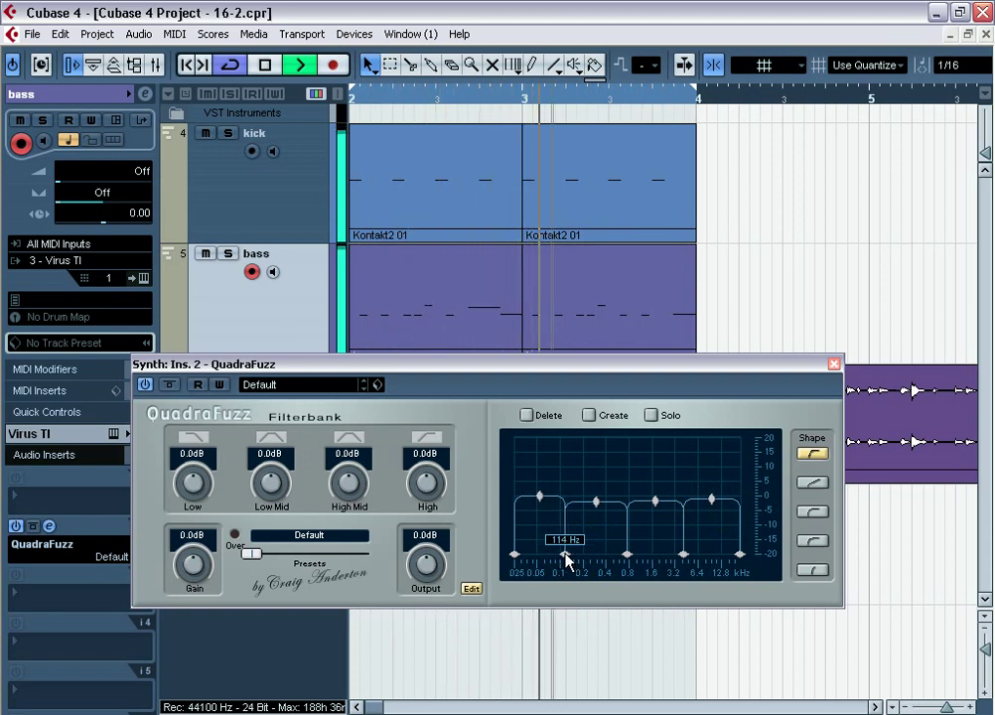
click(595, 505)
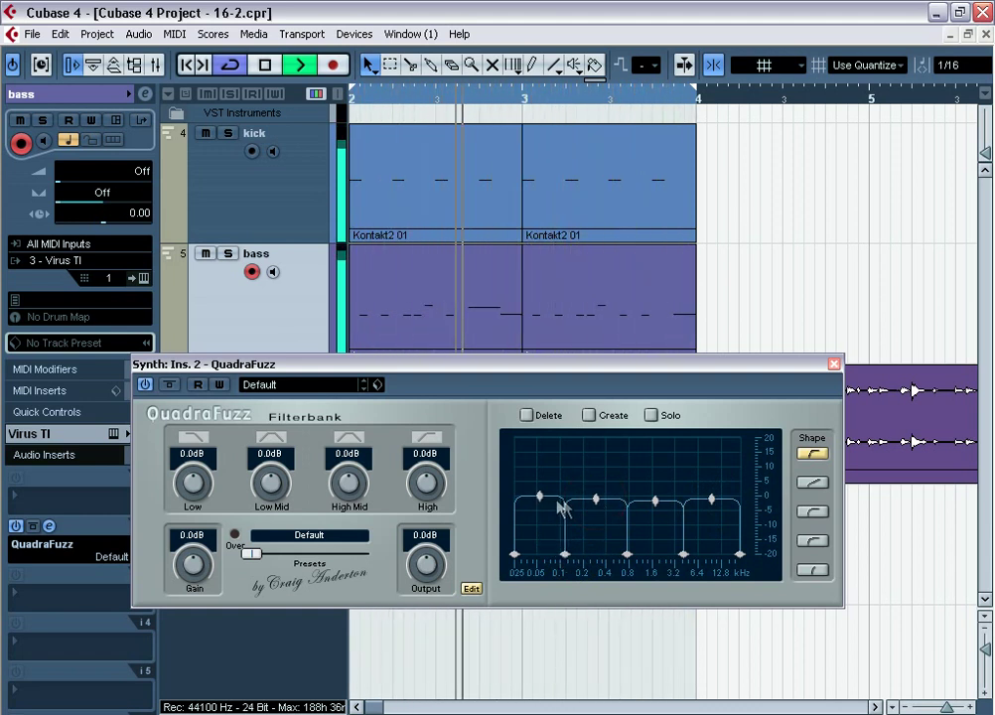
drag(540, 497, 541, 505)
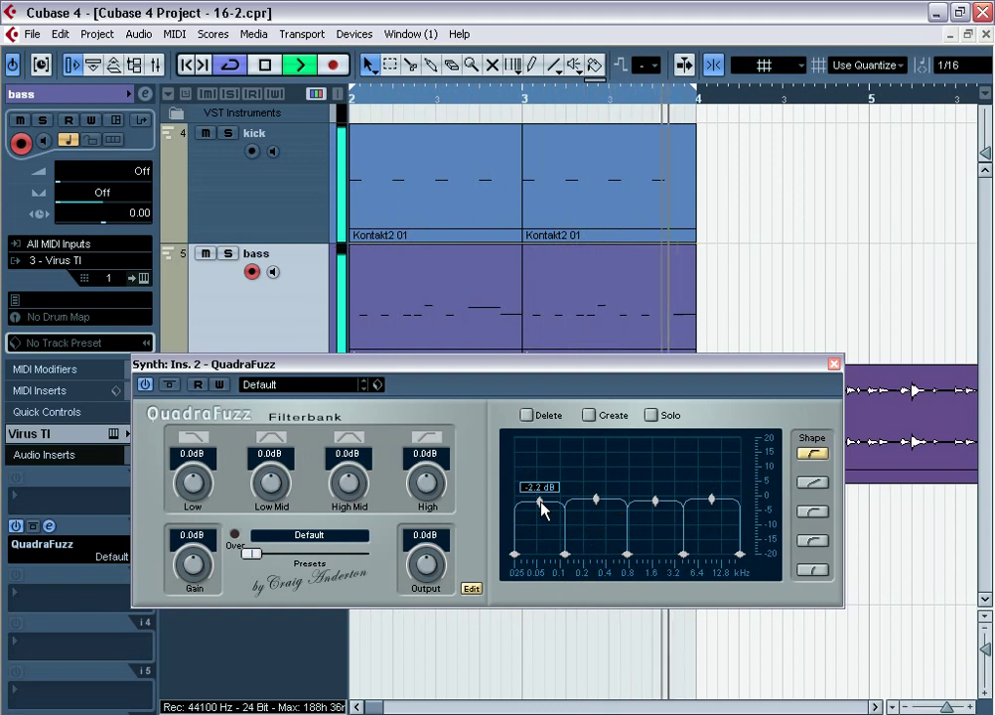
click(834, 363)
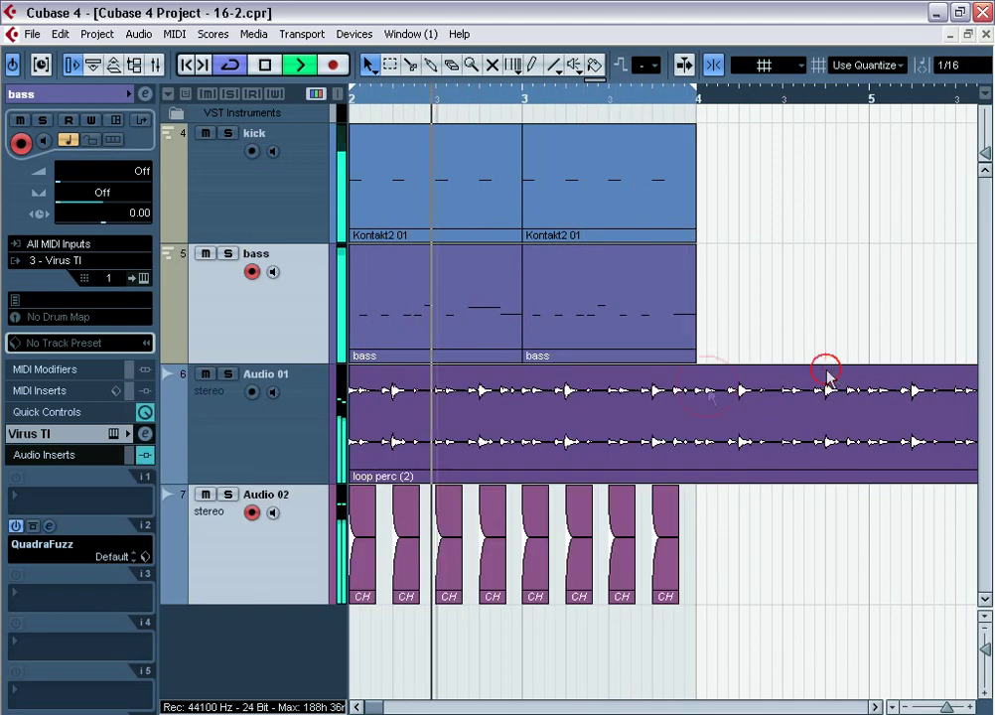
Set the bass track's output to 2 - Trilogy instead of Virus TI.
click(87, 260)
click(97, 321)
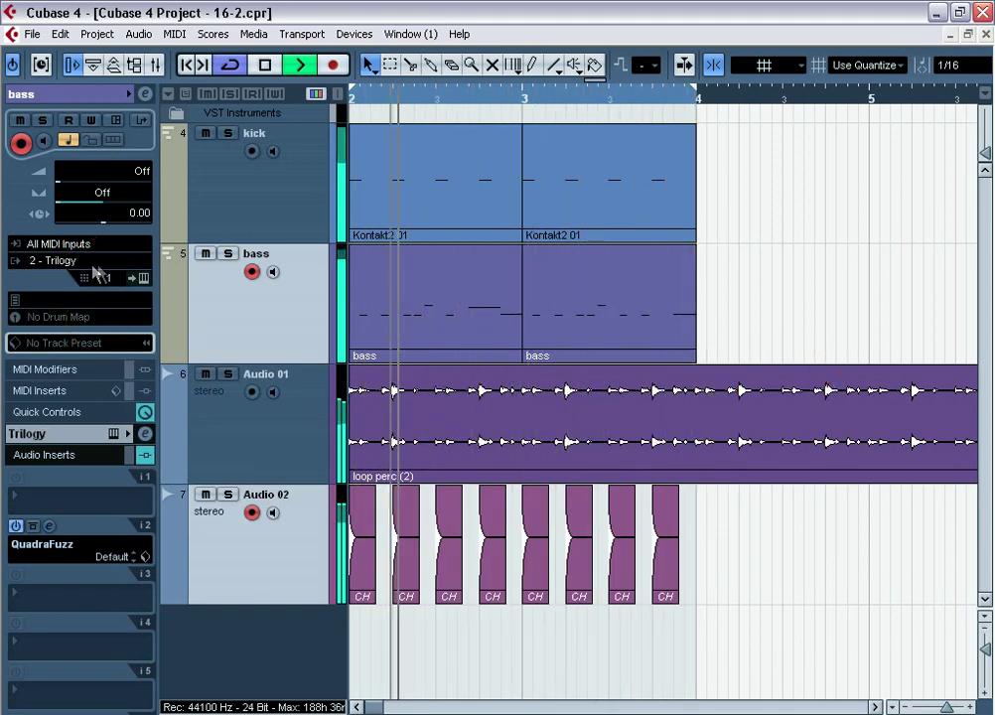
click(83, 263)
click(82, 339)
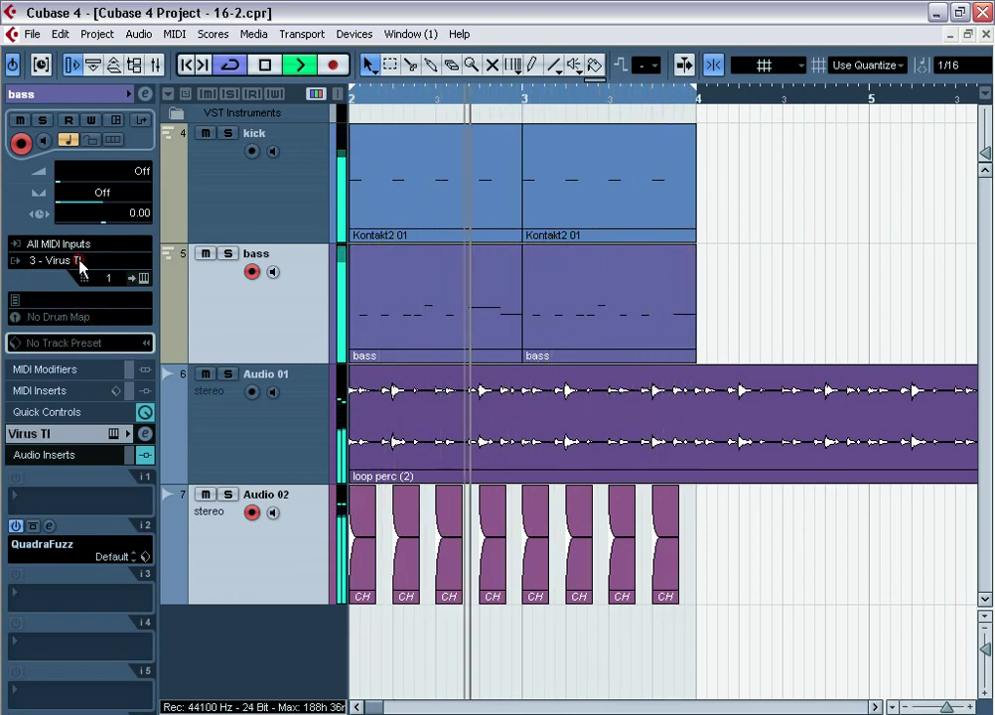
click(80, 264)
click(86, 319)
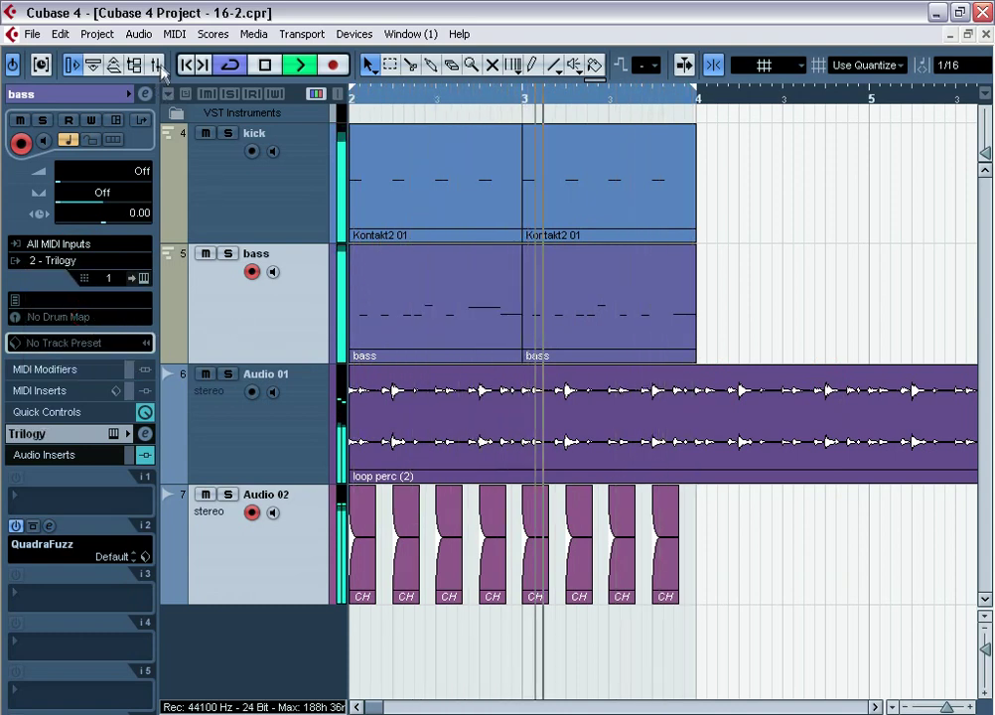
Add an FX channel with an EnvelopeShaper insert and rename it 'PUUNCH :)'.
click(157, 63)
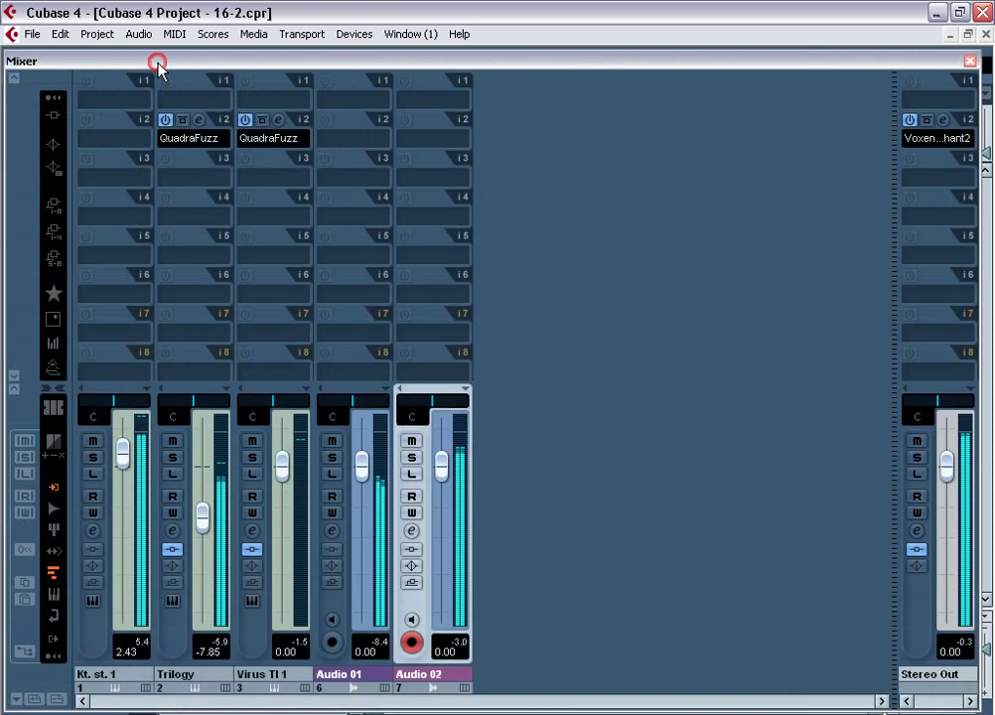
right_click(542, 277)
mouse_move(640, 409)
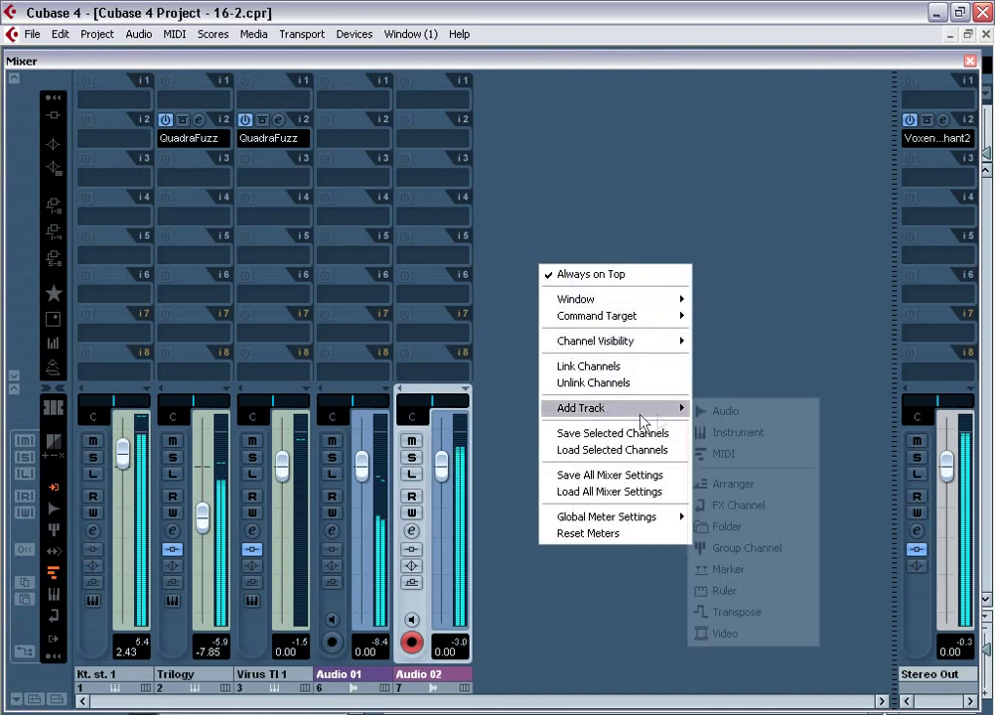
click(777, 509)
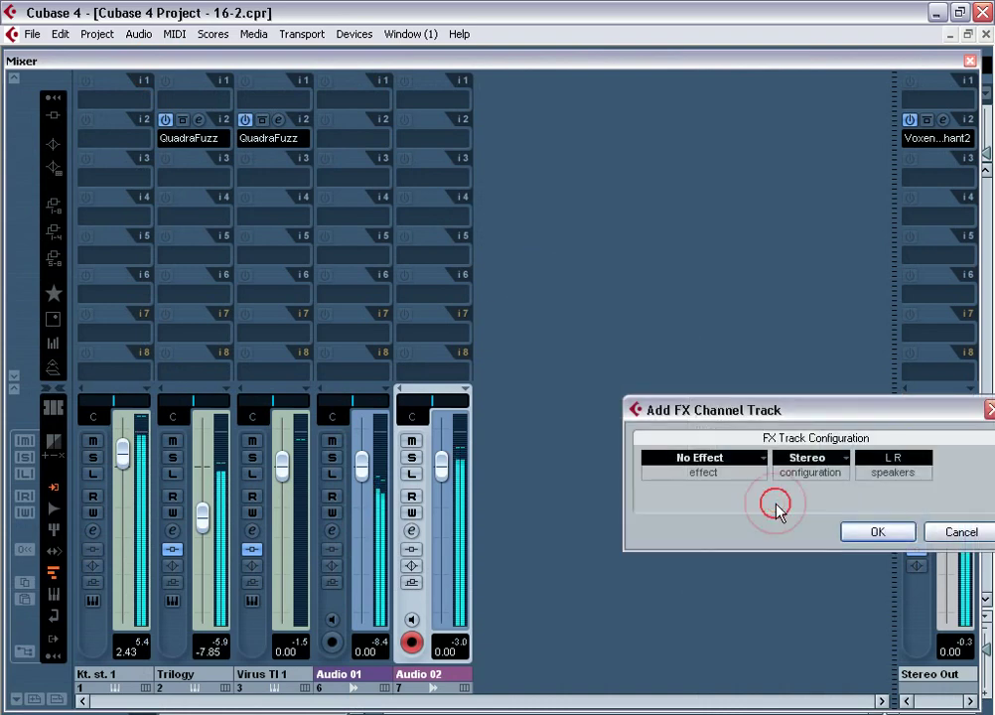
click(731, 460)
mouse_move(754, 355)
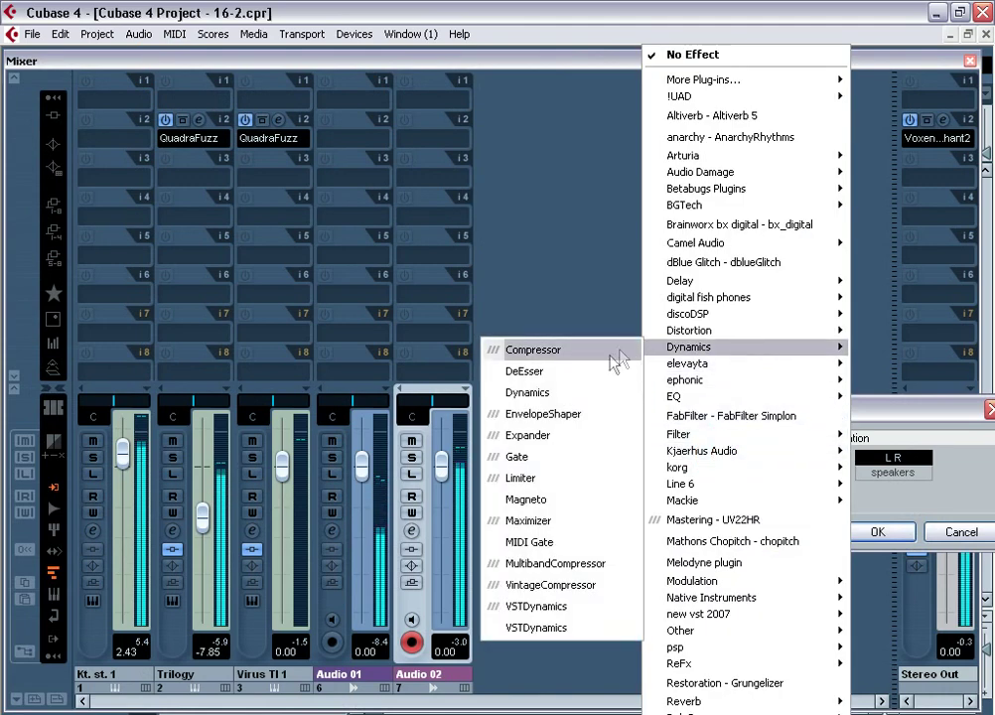
click(598, 422)
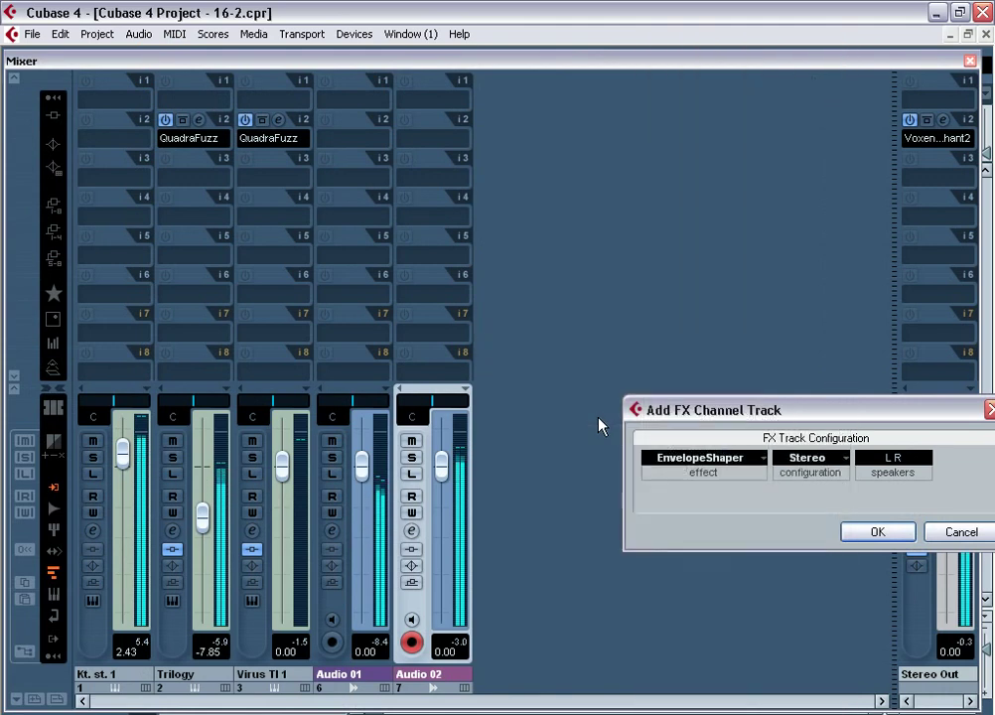
click(849, 526)
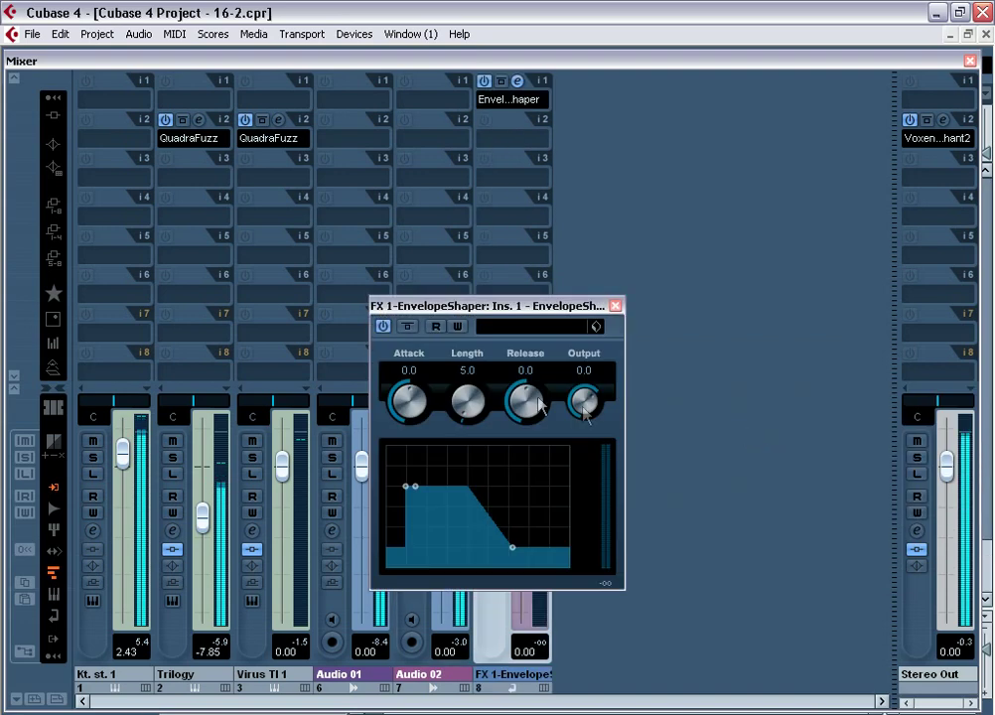
drag(473, 319, 688, 322)
double_click(538, 681)
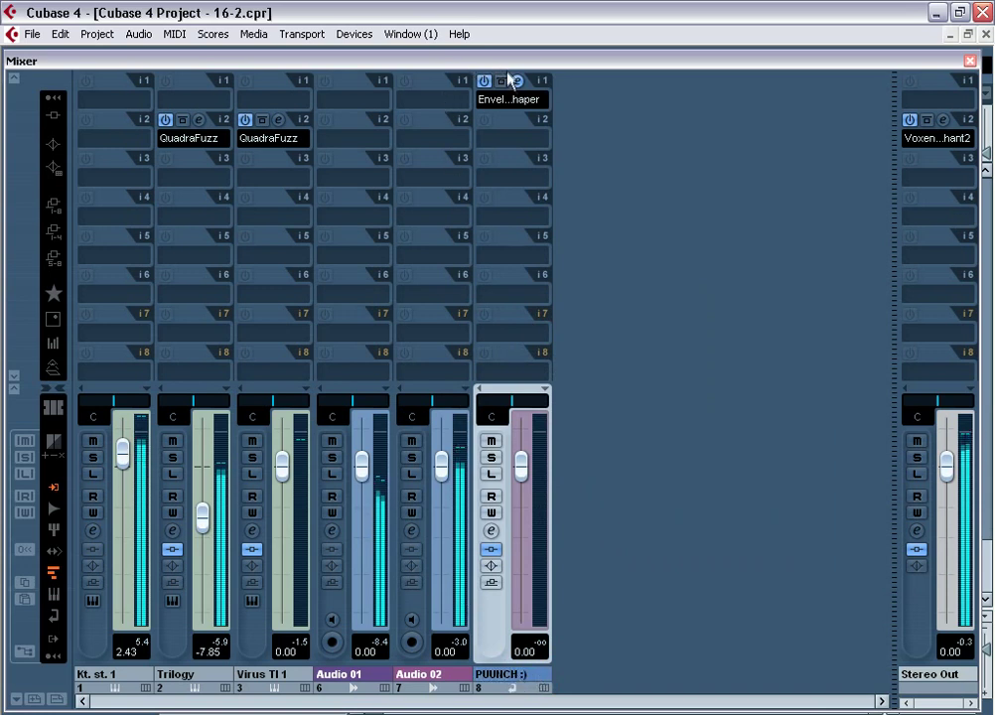
In Sends view, route Trilogy's send 2 to PUUNCH :), enable it and set -13.65 dB.
click(53, 230)
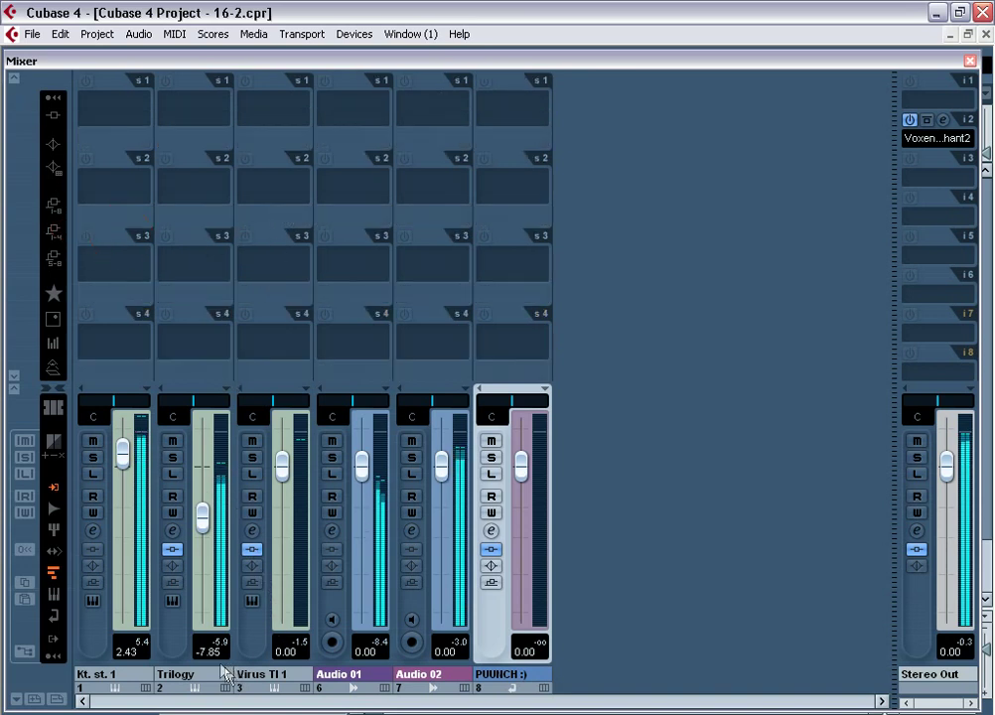
click(174, 457)
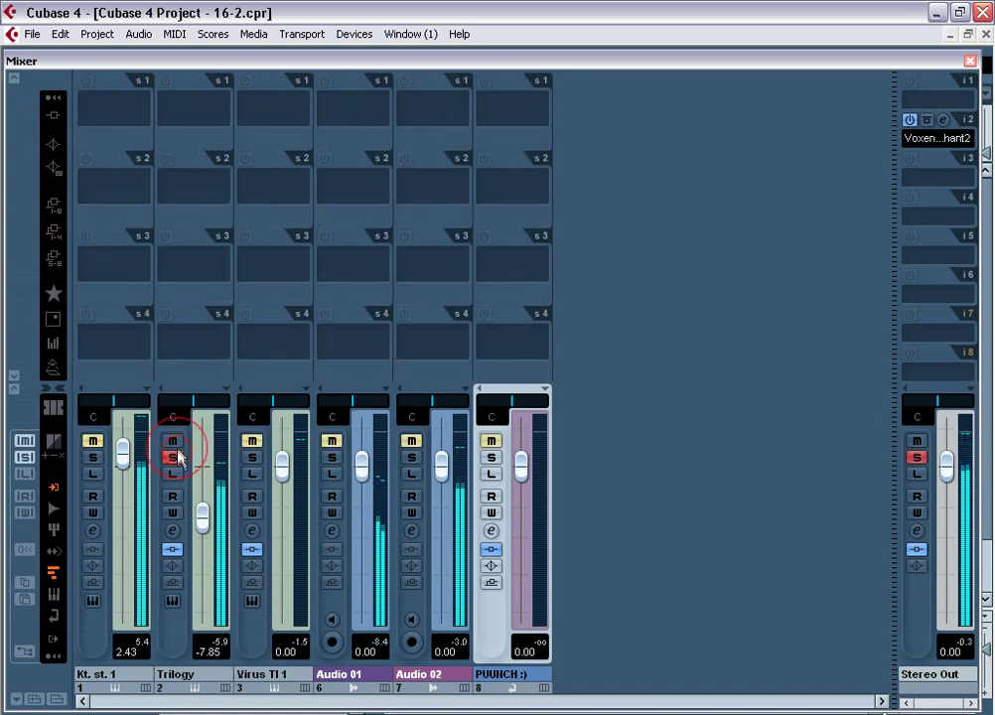
click(190, 190)
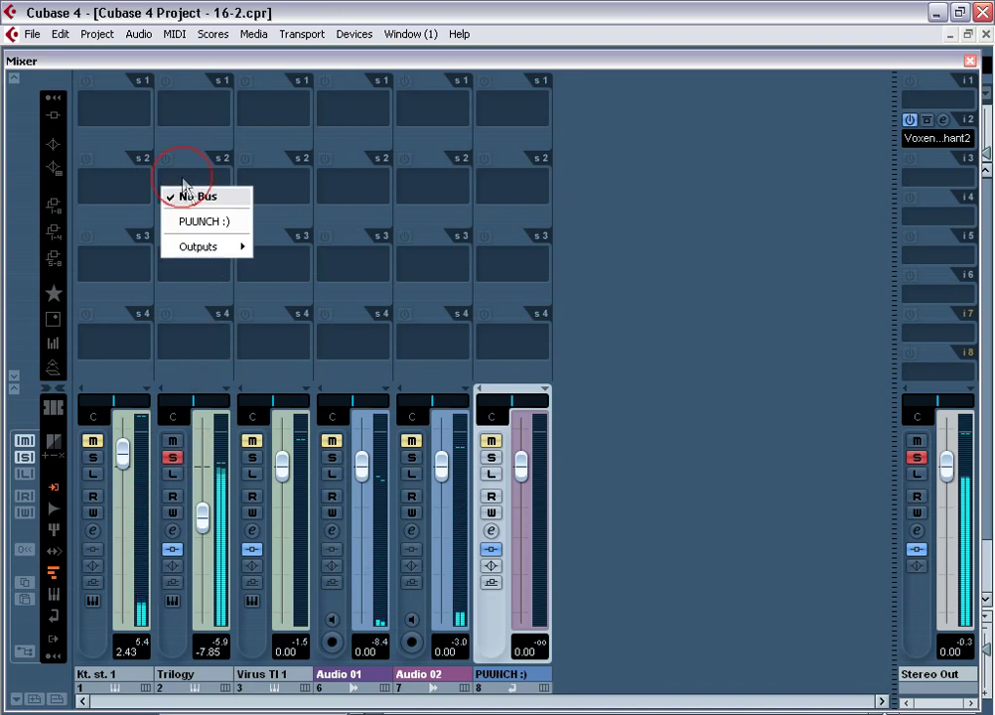
click(213, 225)
click(173, 458)
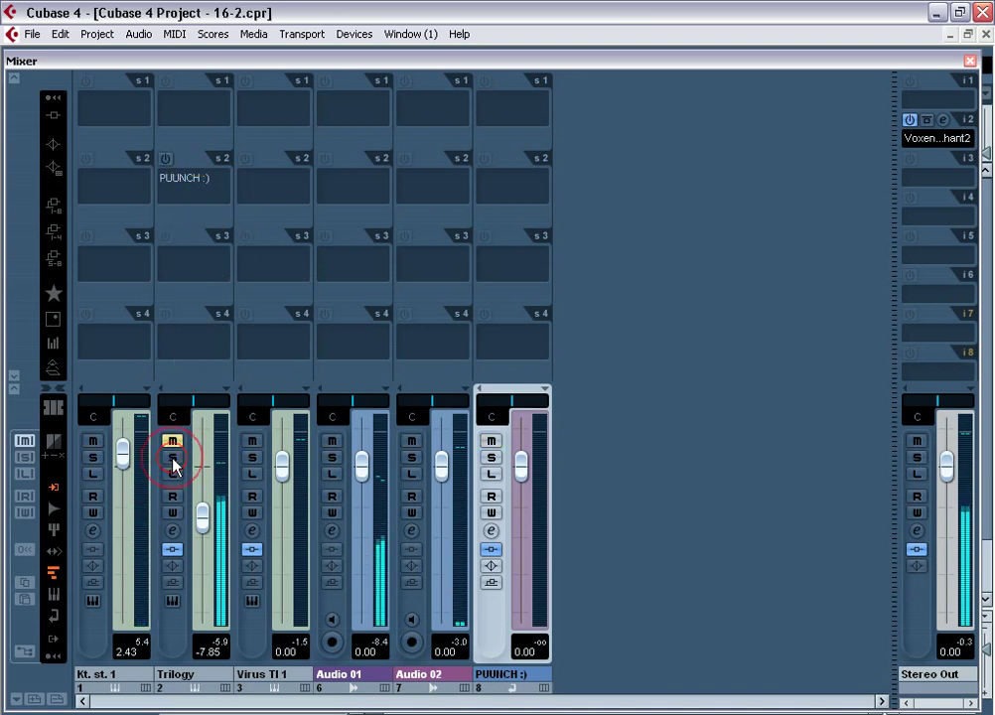
click(165, 161)
drag(187, 209, 186, 208)
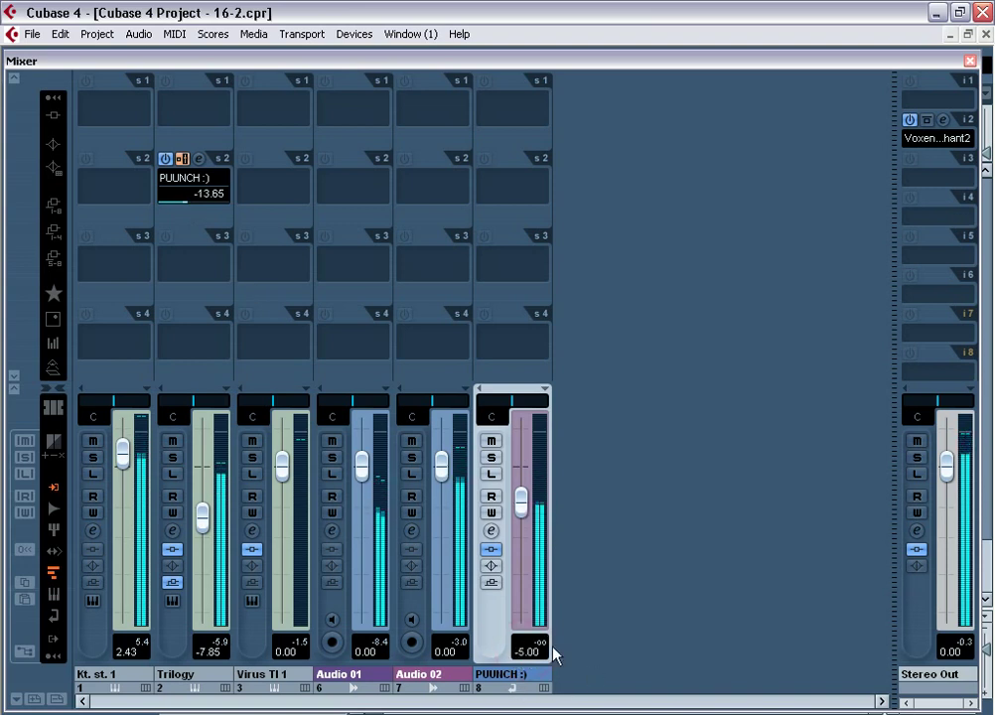
click(199, 160)
Show the insert slots on the PUUNCH :) FX channel strip.
click(198, 160)
click(199, 160)
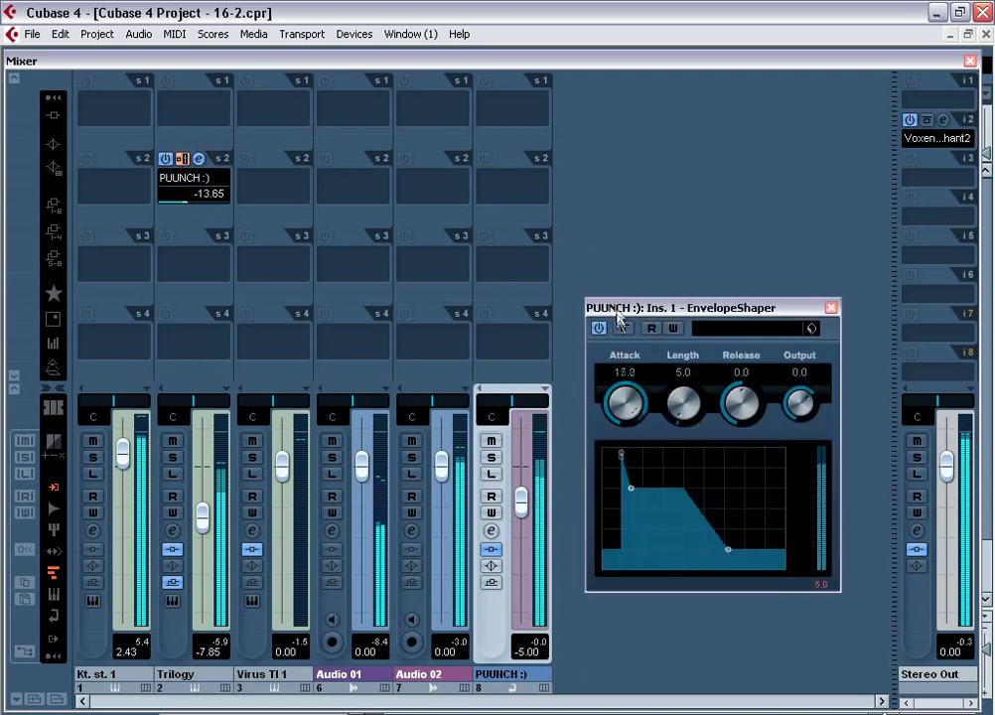
click(543, 394)
click(562, 418)
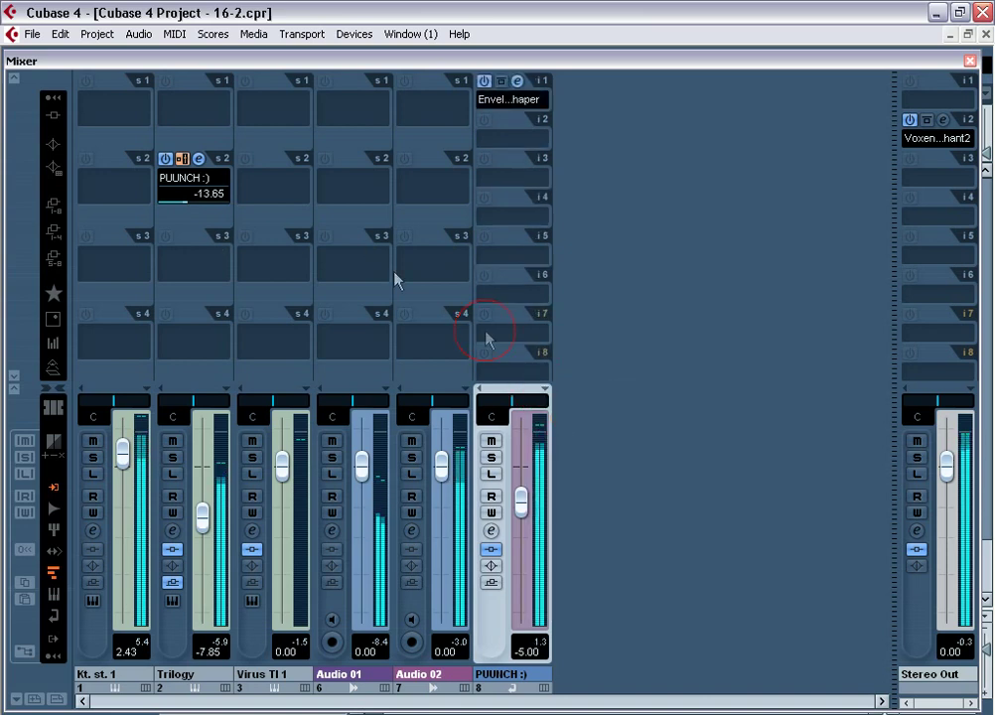
Set the EnvelopeShaper to attack 20.0, length 75.2 and release -20.0, then close it.
click(199, 160)
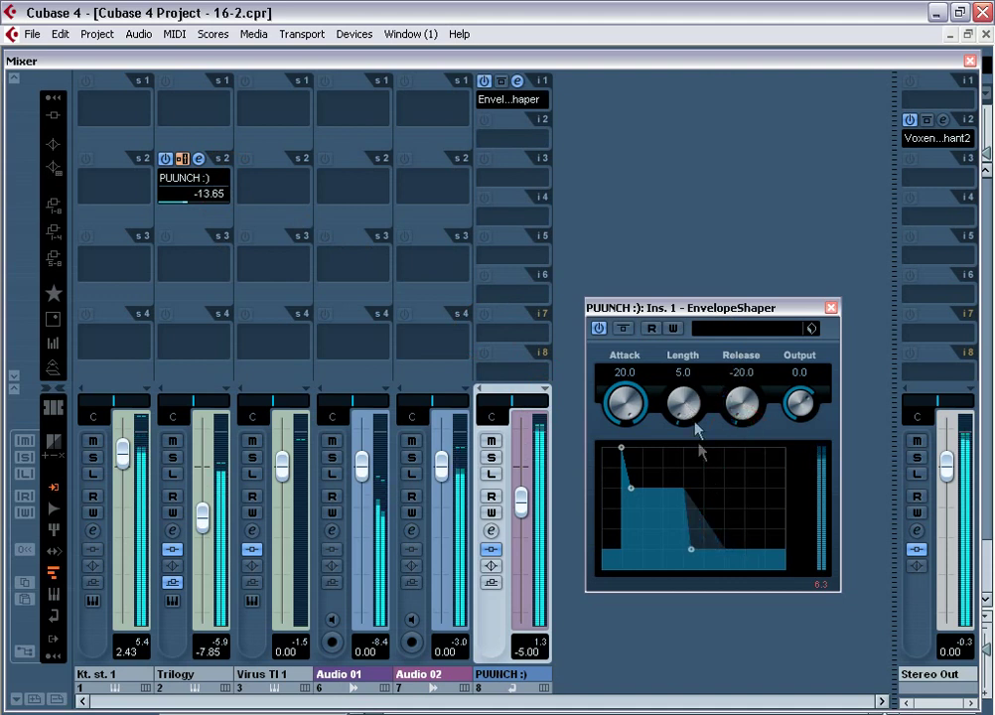
drag(682, 397, 680, 388)
drag(674, 343, 674, 342)
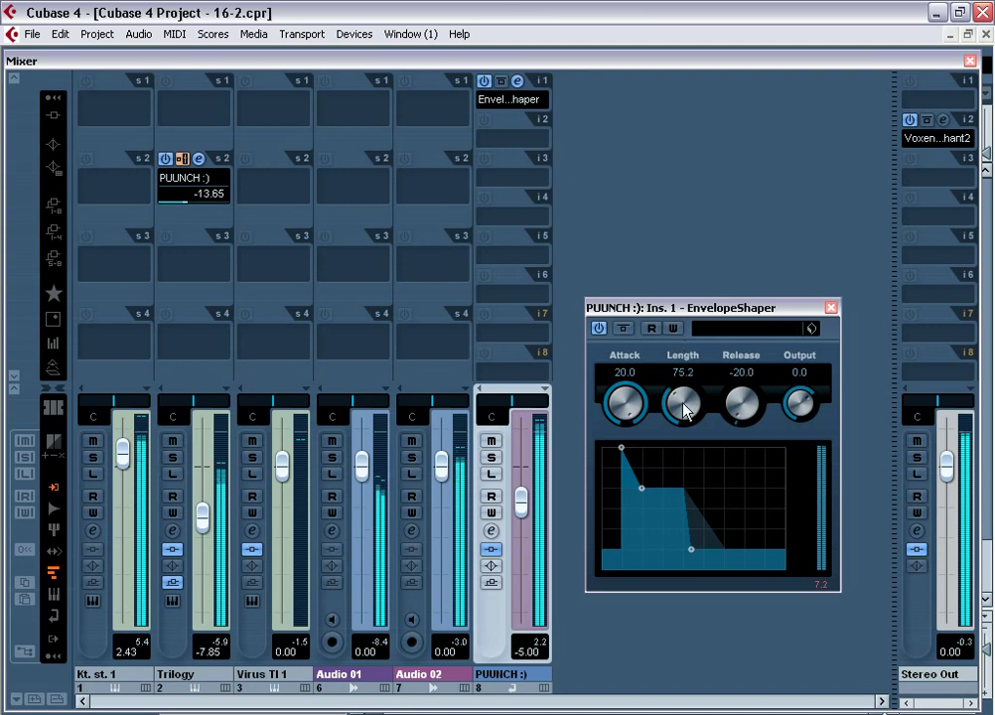
click(832, 309)
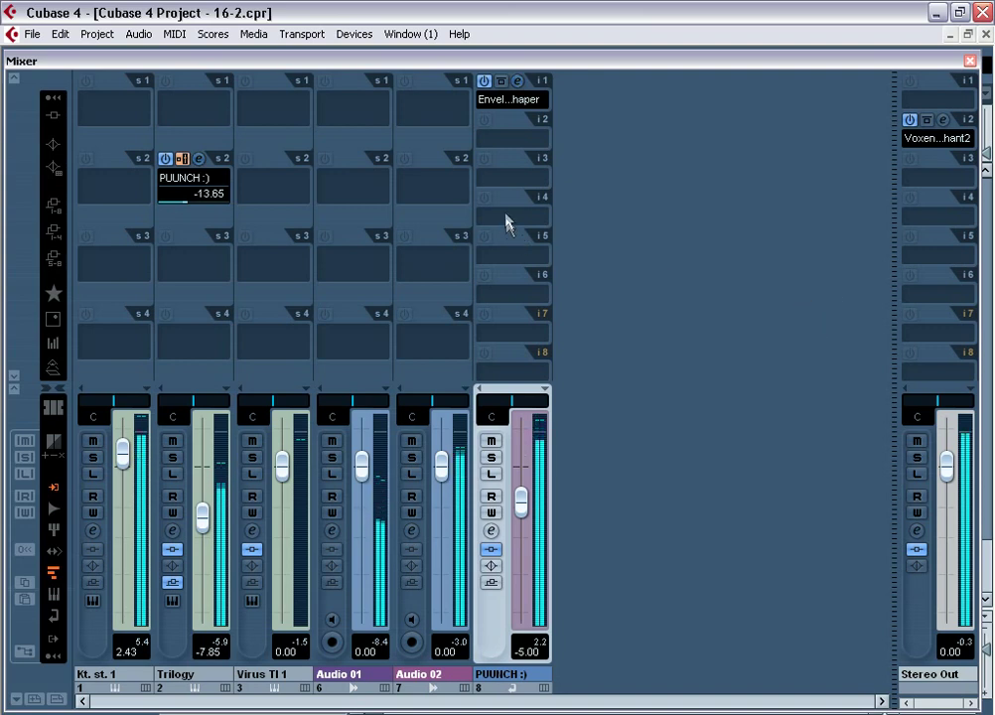
Load UAD LA2A from !UAD > Powered Plugins into PUUNCH :) insert 4 and close its window.
click(506, 221)
mouse_move(629, 96)
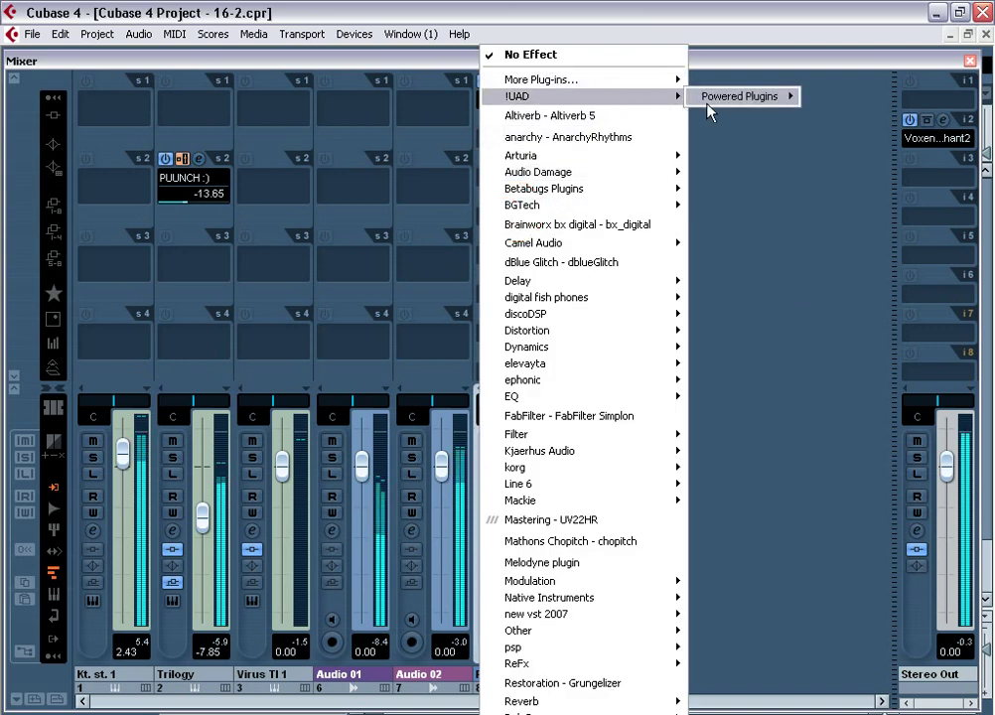
mouse_move(735, 96)
click(844, 314)
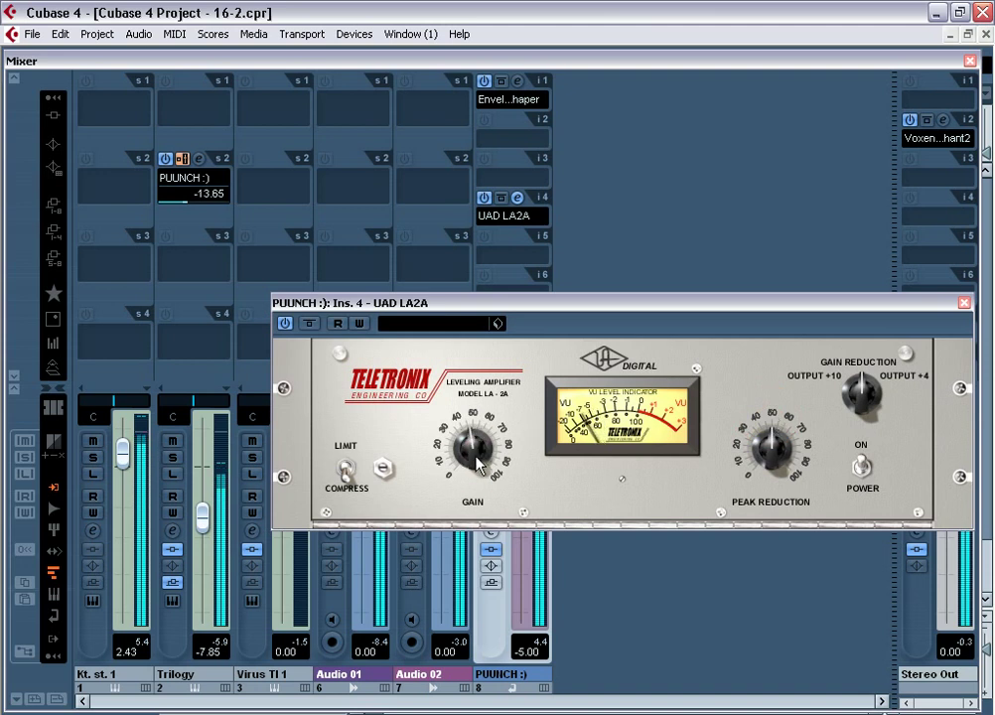
click(963, 303)
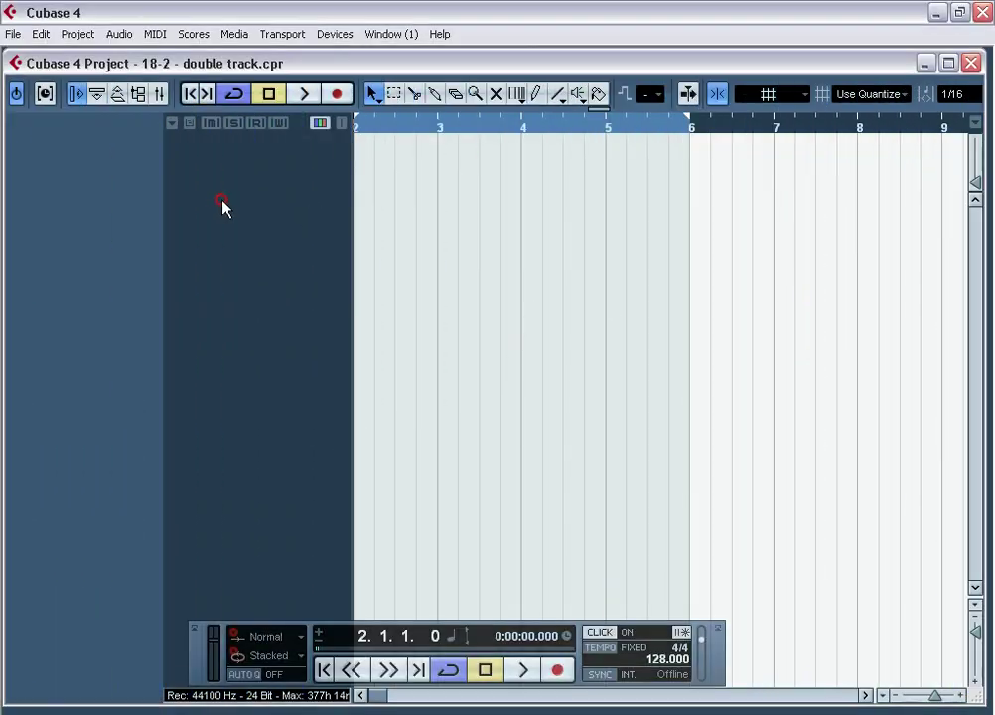
Add a mono audio track, Audio 01, to the double track project.
right_click(222, 207)
click(248, 214)
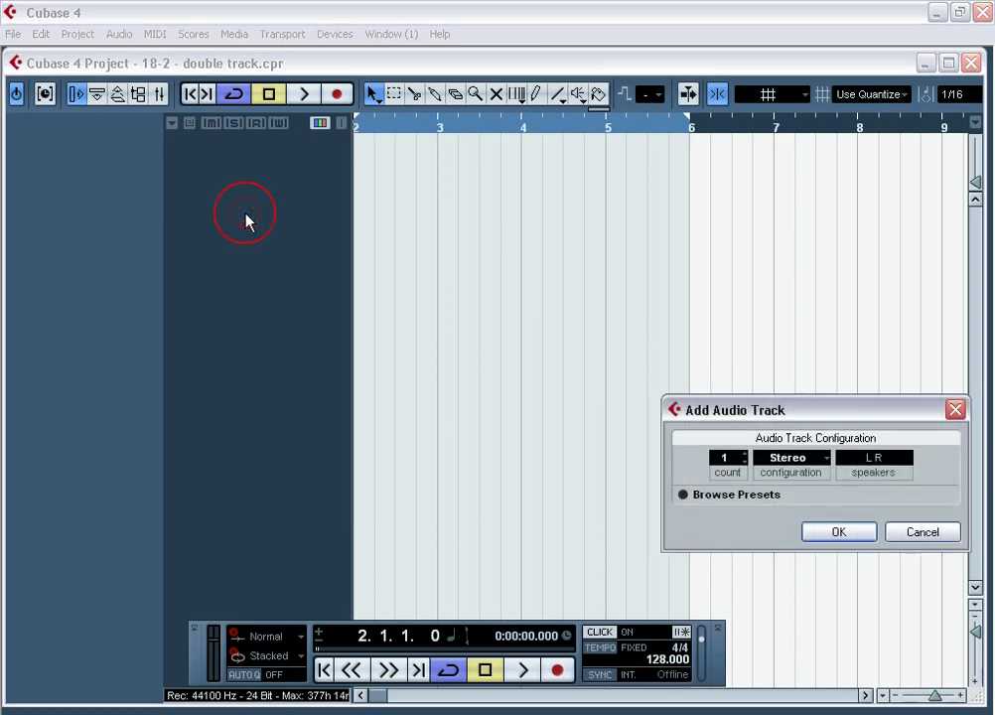
click(770, 480)
click(784, 473)
click(866, 534)
Set Audio 01's input to Stereo In > Right and start recording.
click(112, 275)
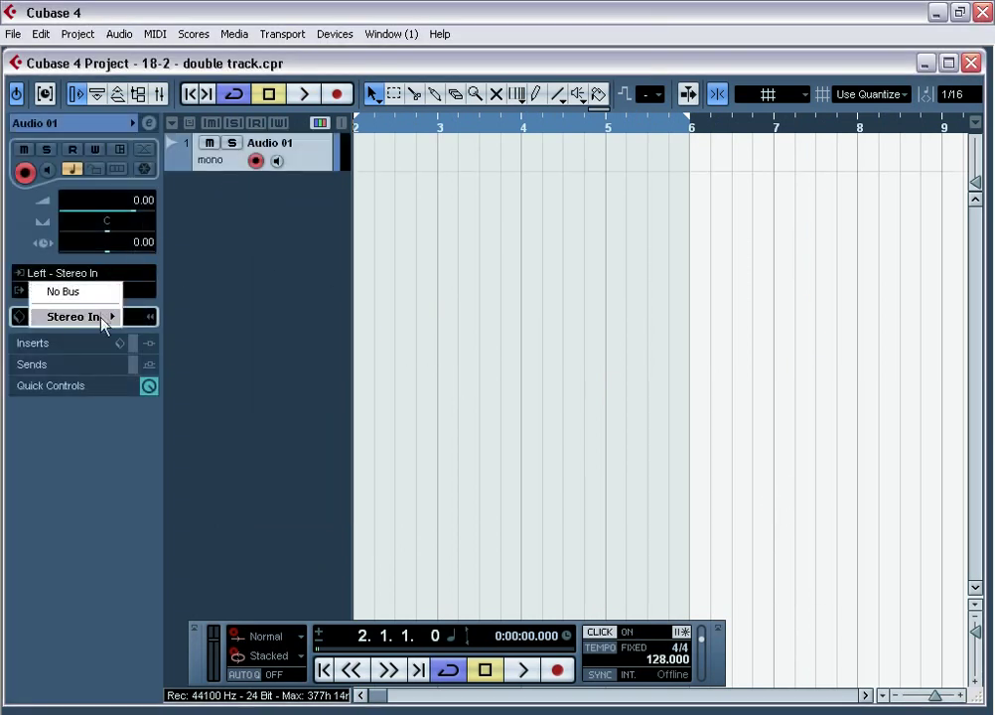
mouse_move(107, 317)
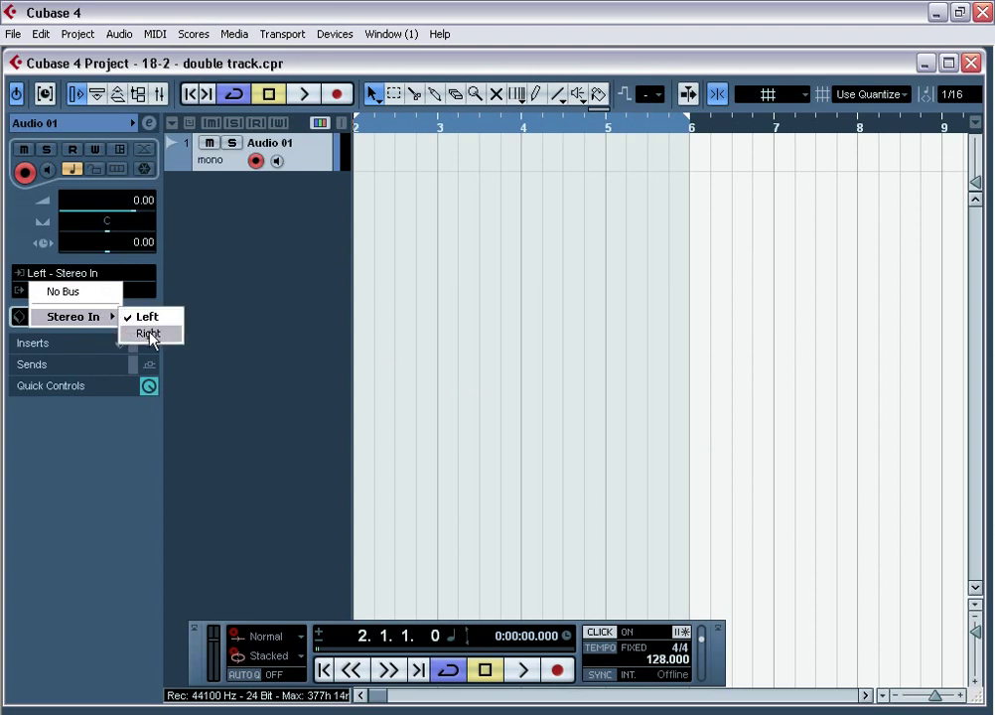
click(148, 333)
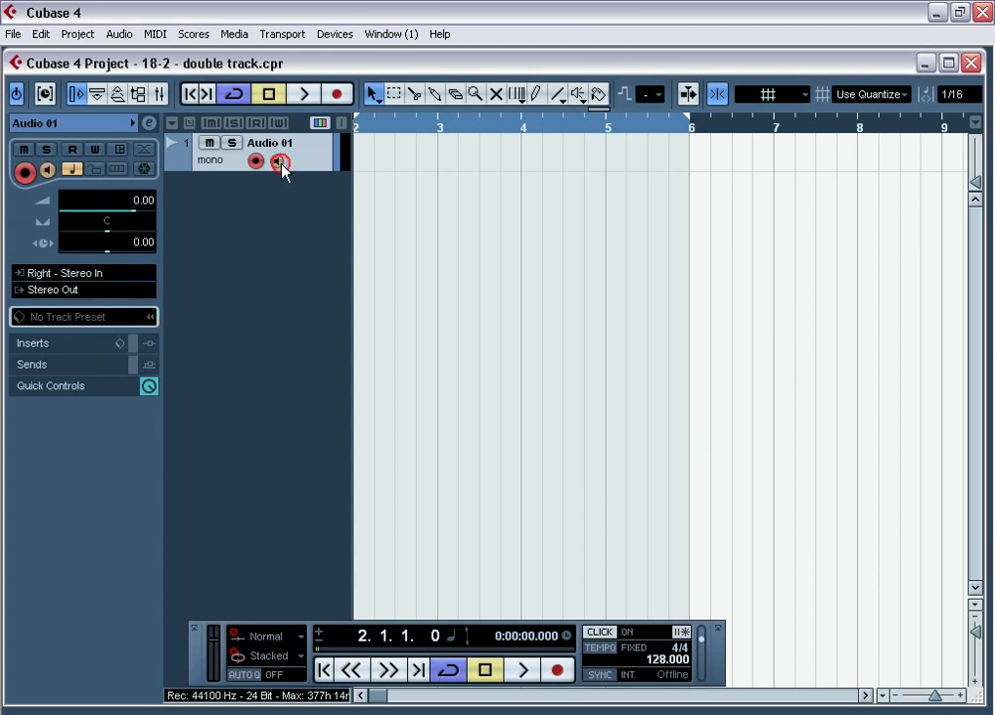
click(558, 670)
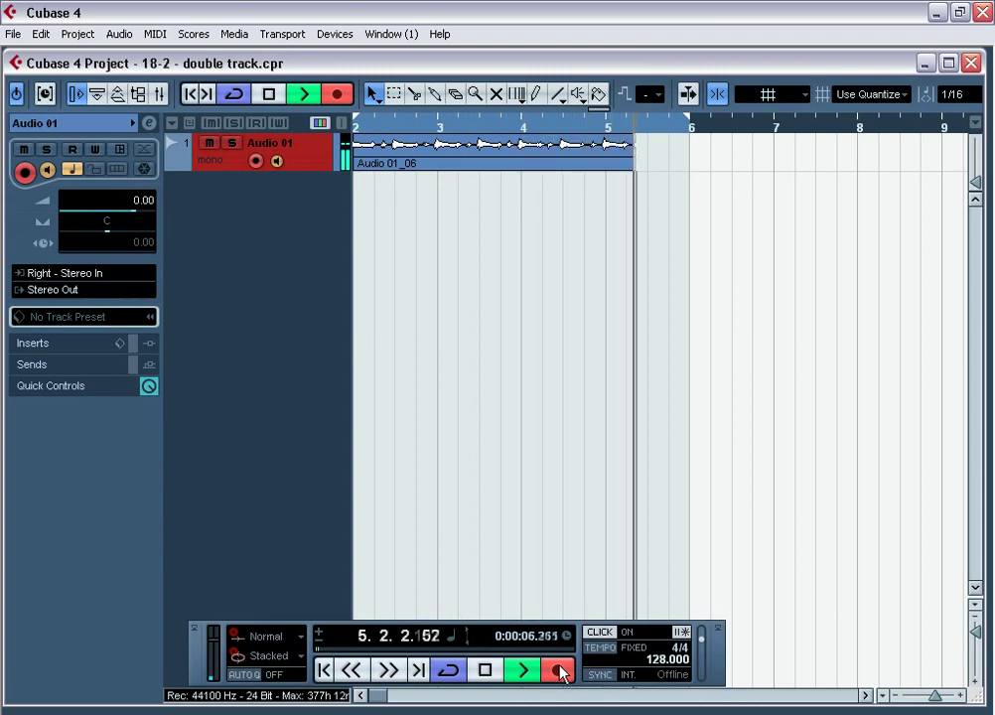
Stop recording, open the take in the Sample Editor with Free Warp, and add two warp tabs.
key(space)
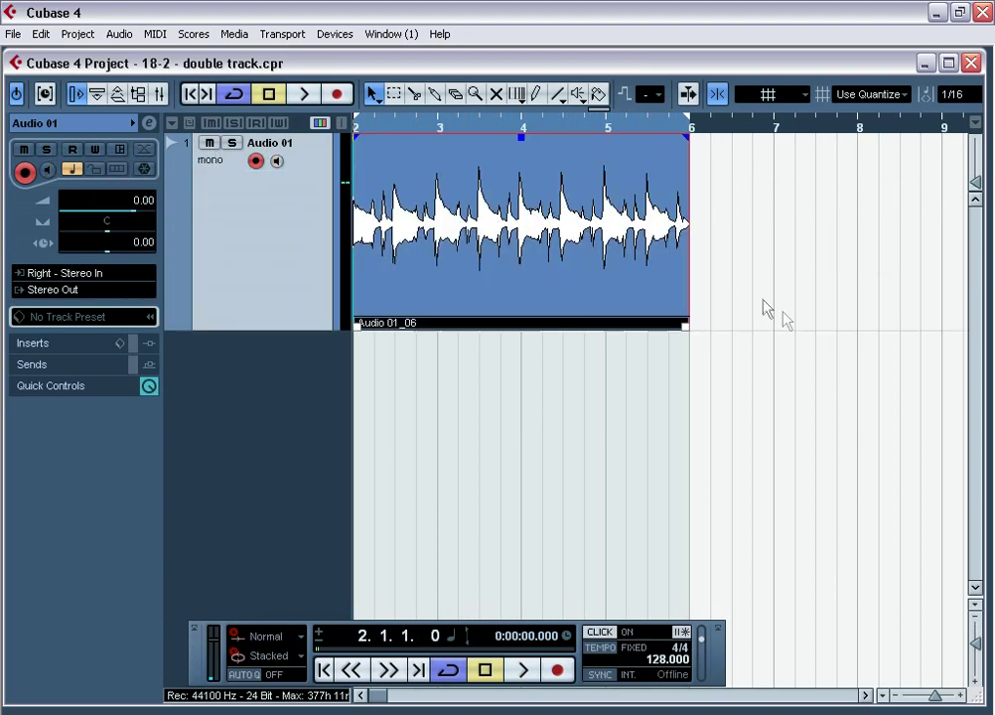
key(Return)
double_click(551, 257)
click(103, 494)
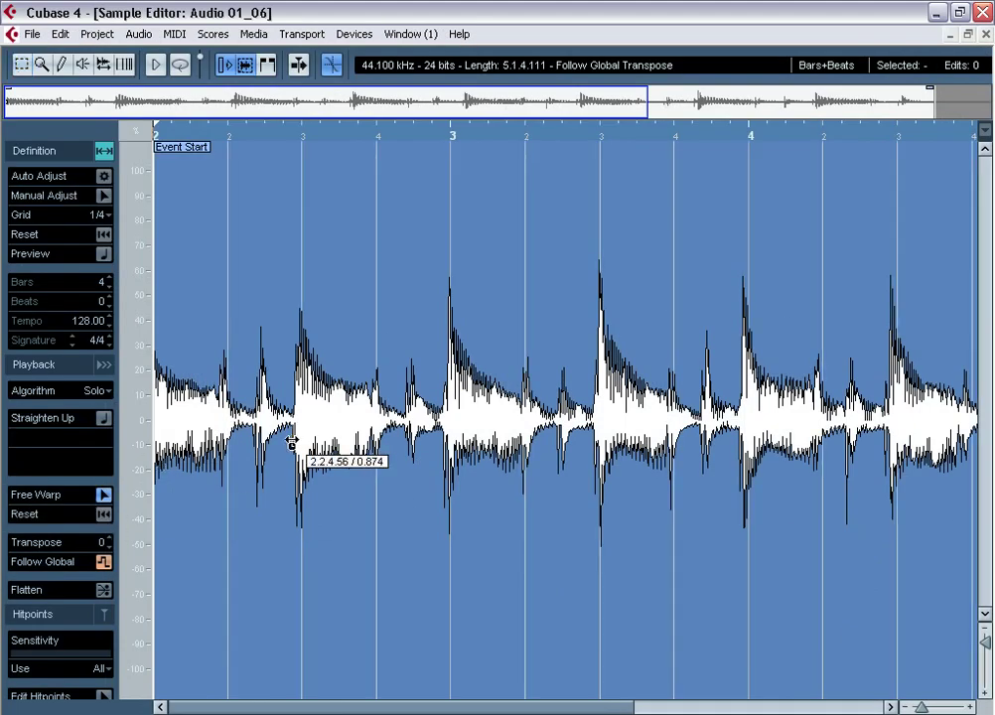
key(h)
click(527, 447)
click(433, 452)
Convert the guitar event to a part via Audio > Events to Part, replacing the originals.
scroll(564, 435, right, 5)
scroll(542, 447, right, 6)
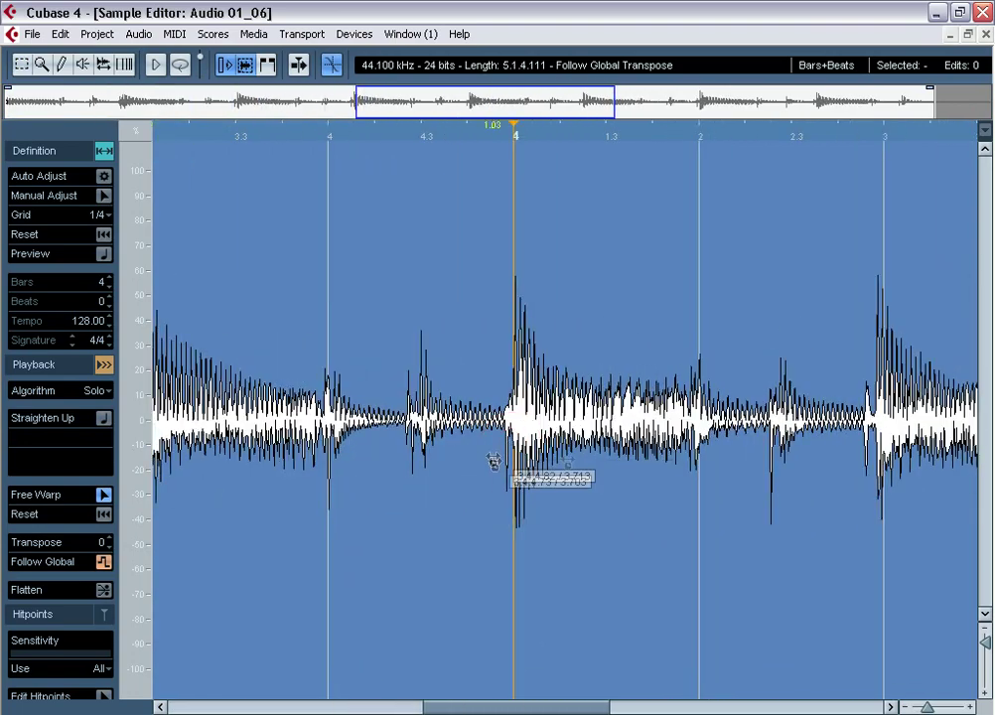
scroll(544, 444, right, 5)
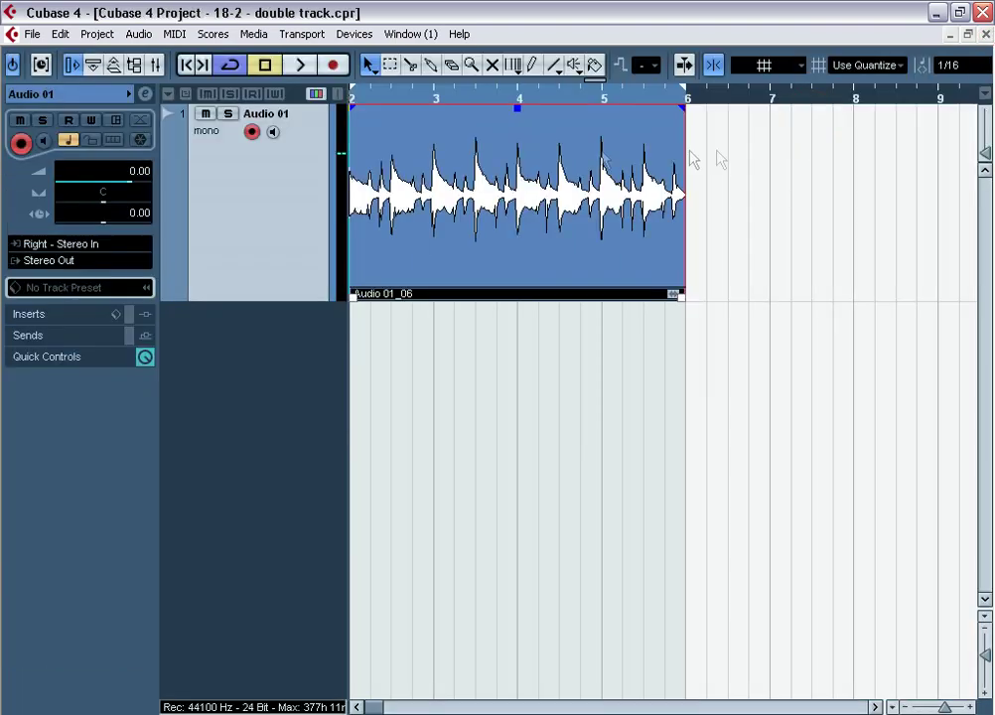
right_click(495, 127)
click(138, 33)
click(240, 171)
click(638, 495)
Rename track 1 'guitar left' and add a new audio track named 'guitar right'.
double_click(293, 115)
text(guitar left)
key(Return)
double_click(248, 322)
key(Return)
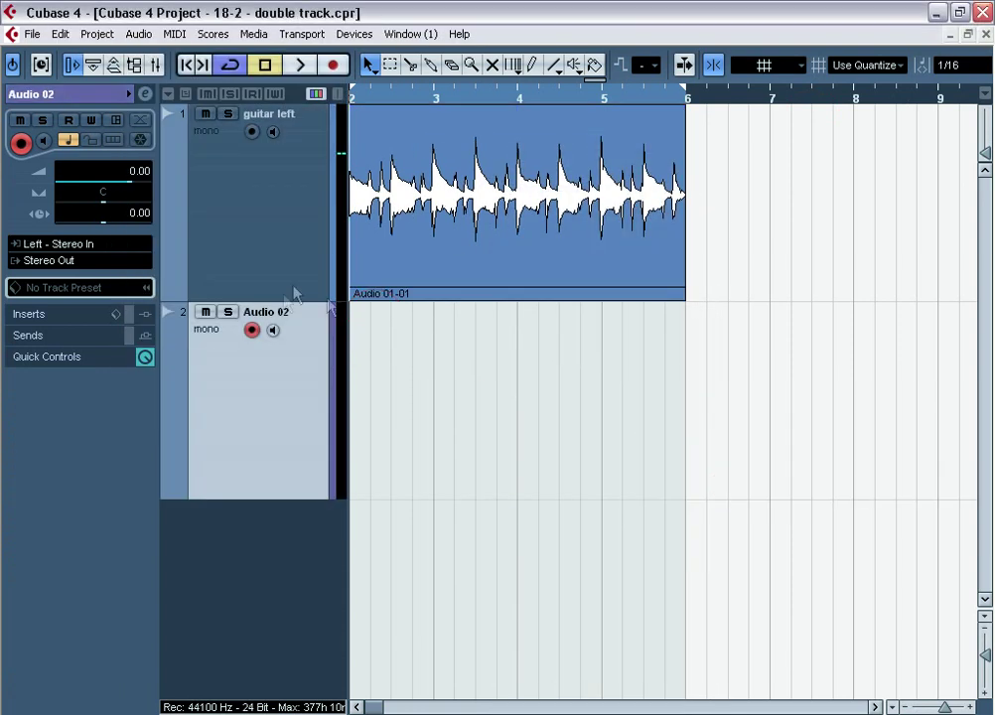
double_click(273, 312)
text(guitar right)
key(Return)
Move the take's second half onto guitar right at bar 2 and loop bars 2–4 for playback.
click(280, 231)
key(space)
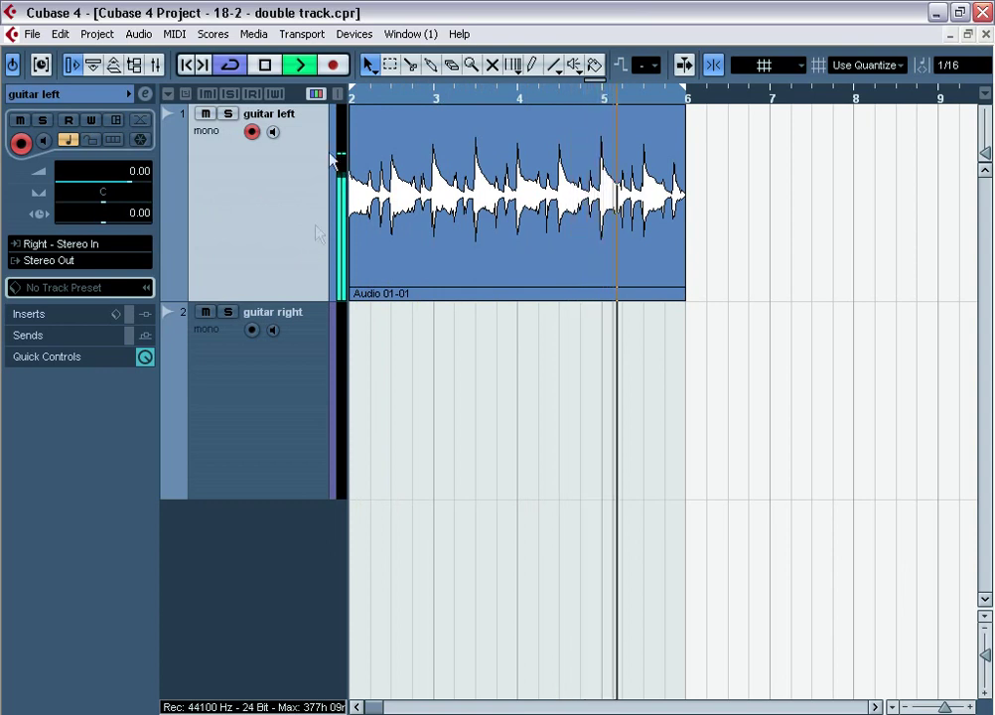
click(272, 70)
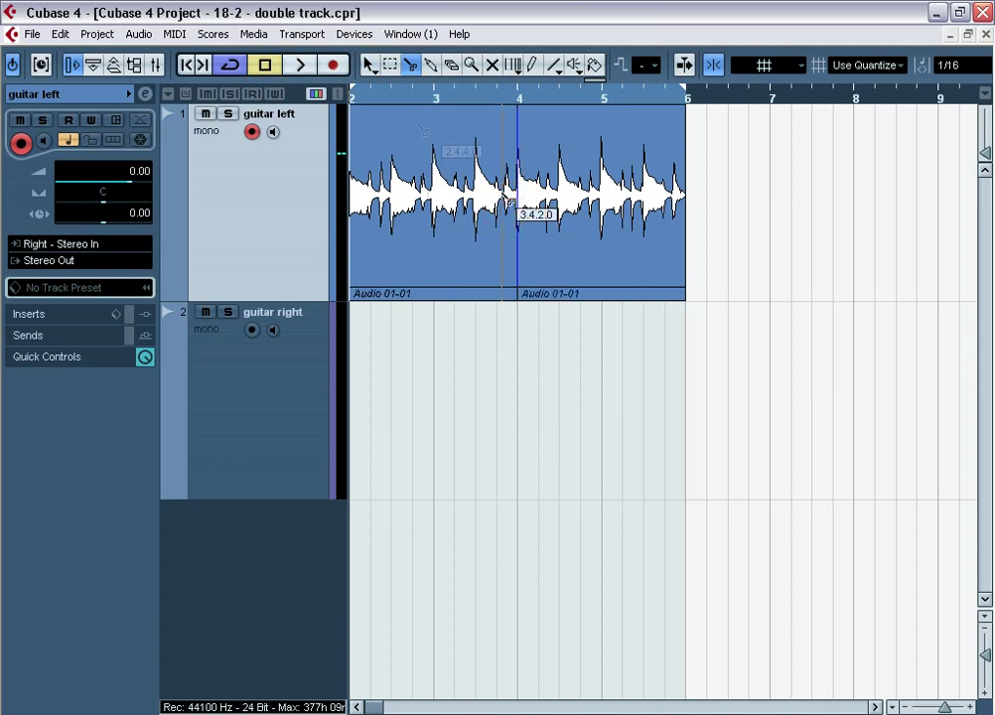
drag(518, 257, 350, 455)
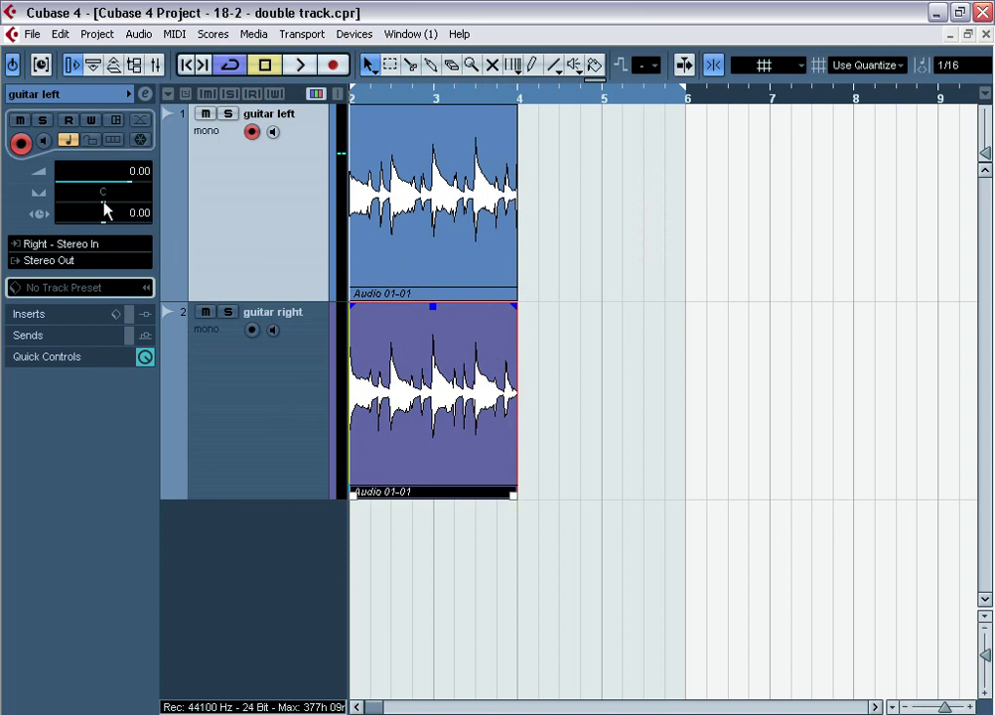
click(231, 392)
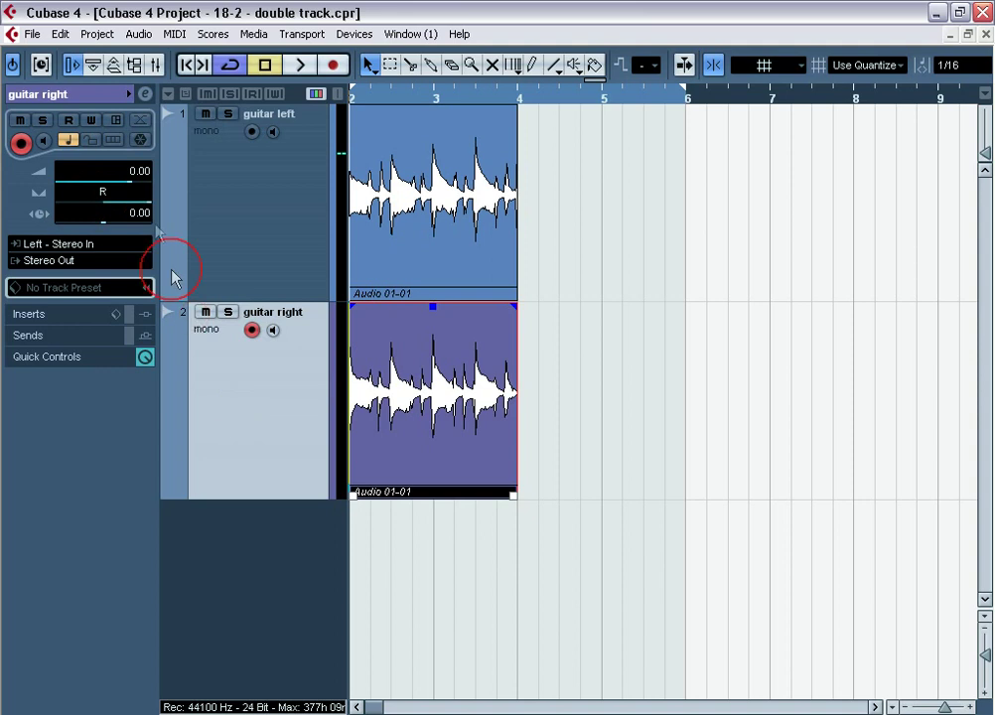
click(199, 217)
click(295, 381)
drag(521, 103, 374, 106)
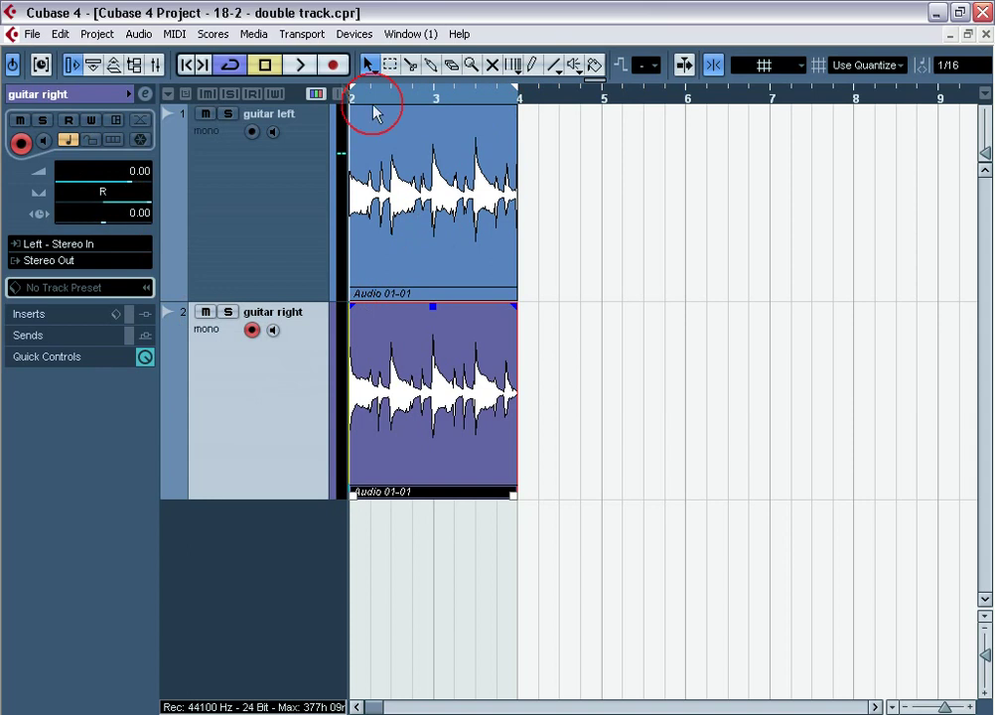
click(294, 65)
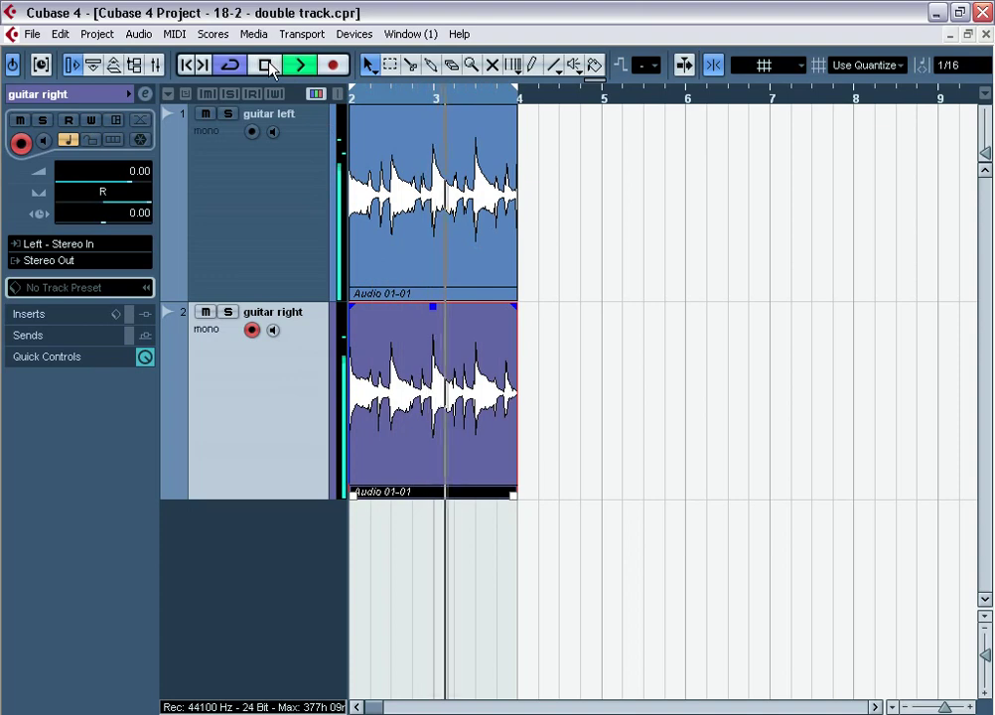
Start playback of the 18-3 synth double track project and solo wide synth.
click(266, 66)
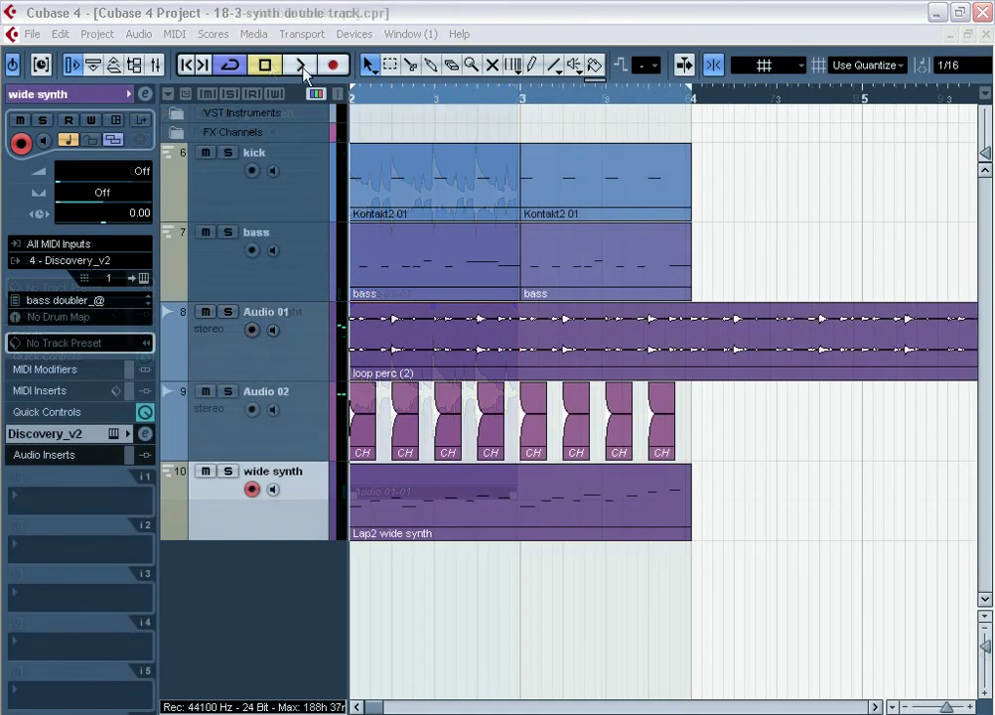
key(space)
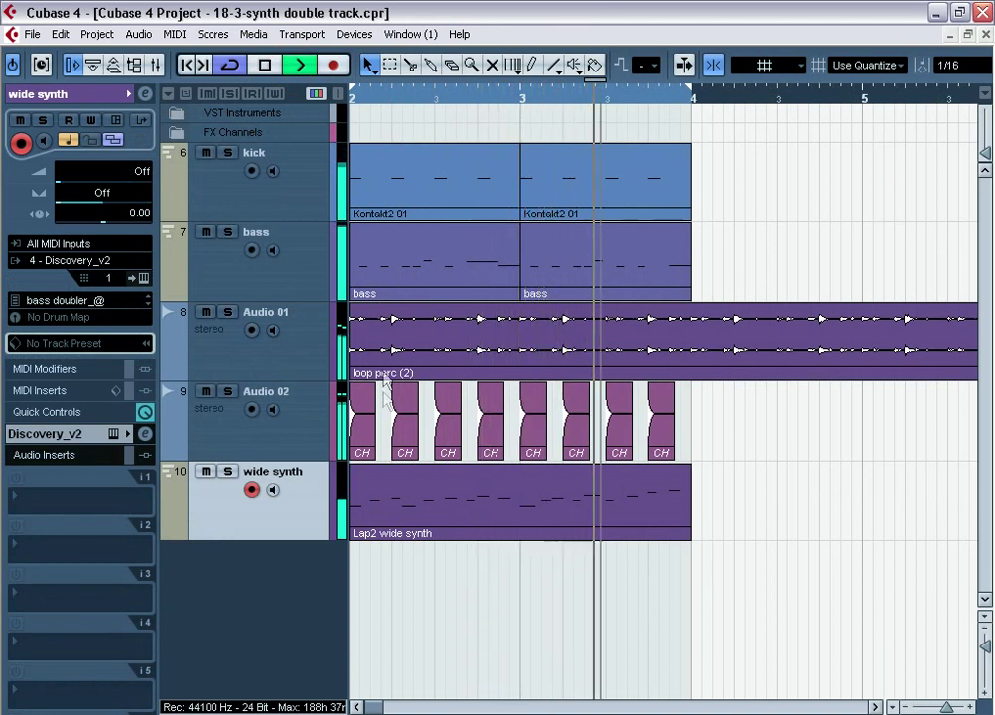
click(228, 472)
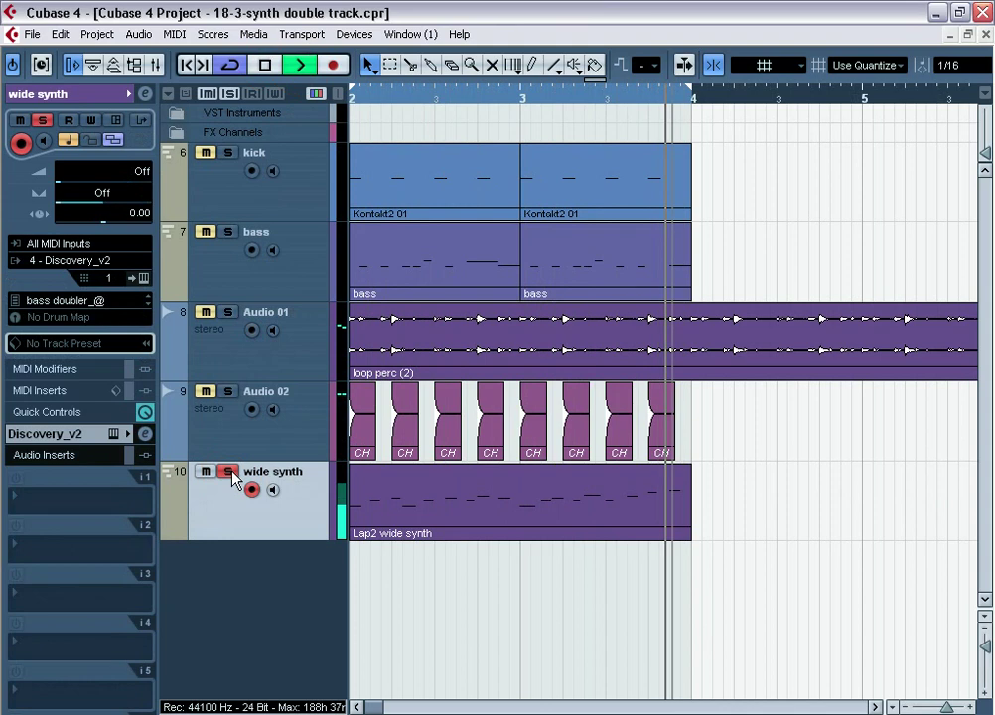
In Discovery_v2, raise layer A's Delay Level to 86%.
click(144, 279)
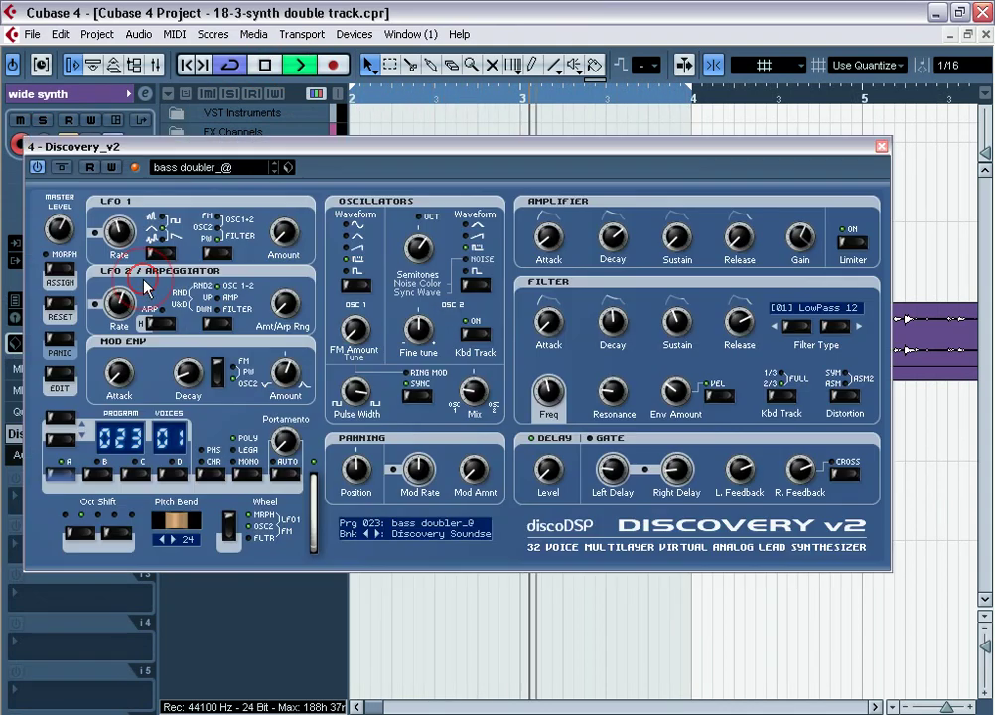
drag(411, 147, 438, 182)
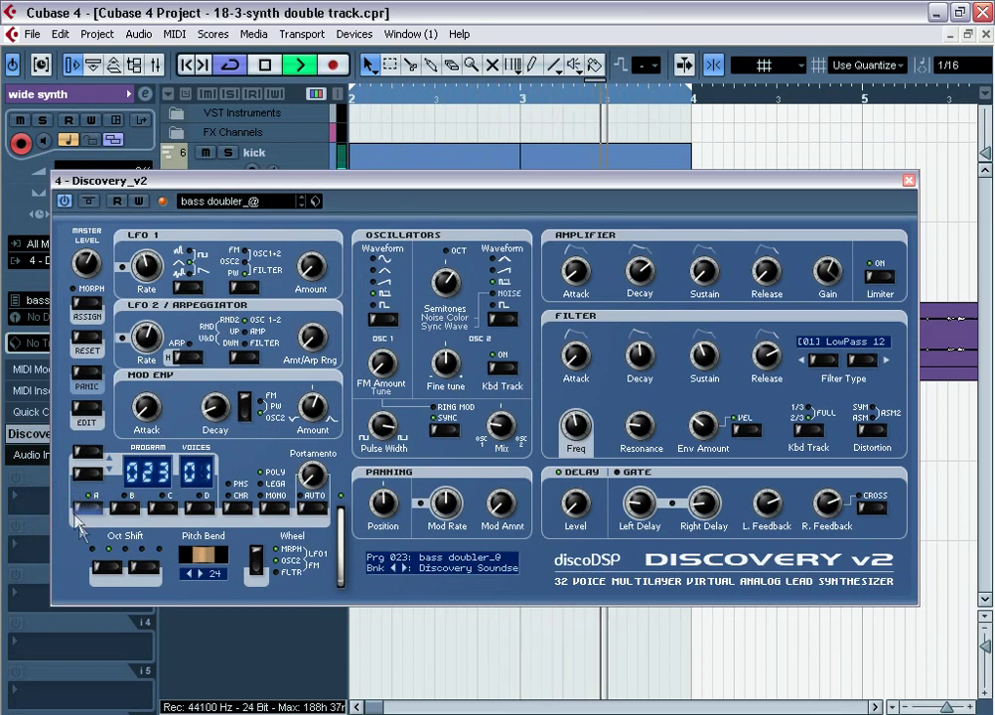
click(92, 507)
drag(575, 512, 597, 614)
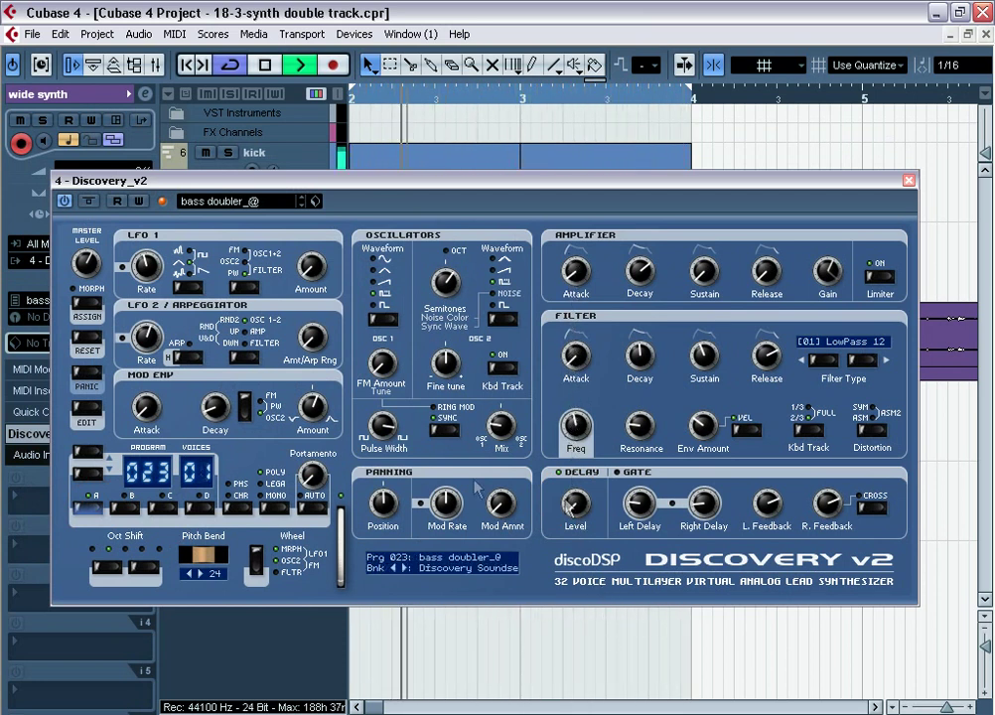
Put Reverb A on Discovery_v2 insert 3 with a lower wet mix, then reopen the synth.
click(907, 180)
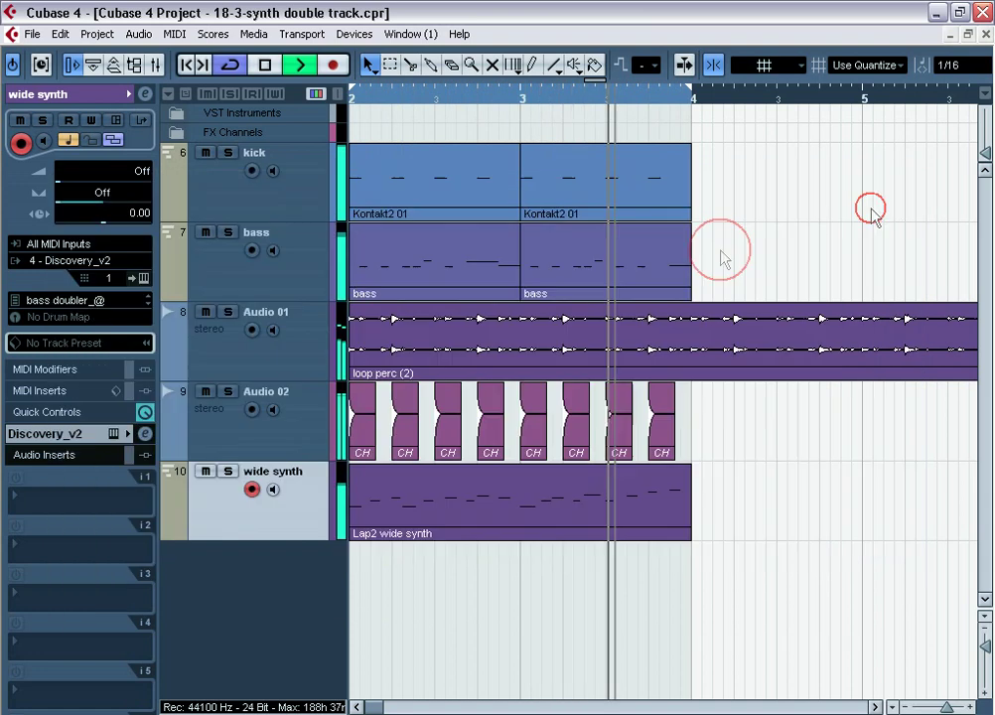
click(57, 593)
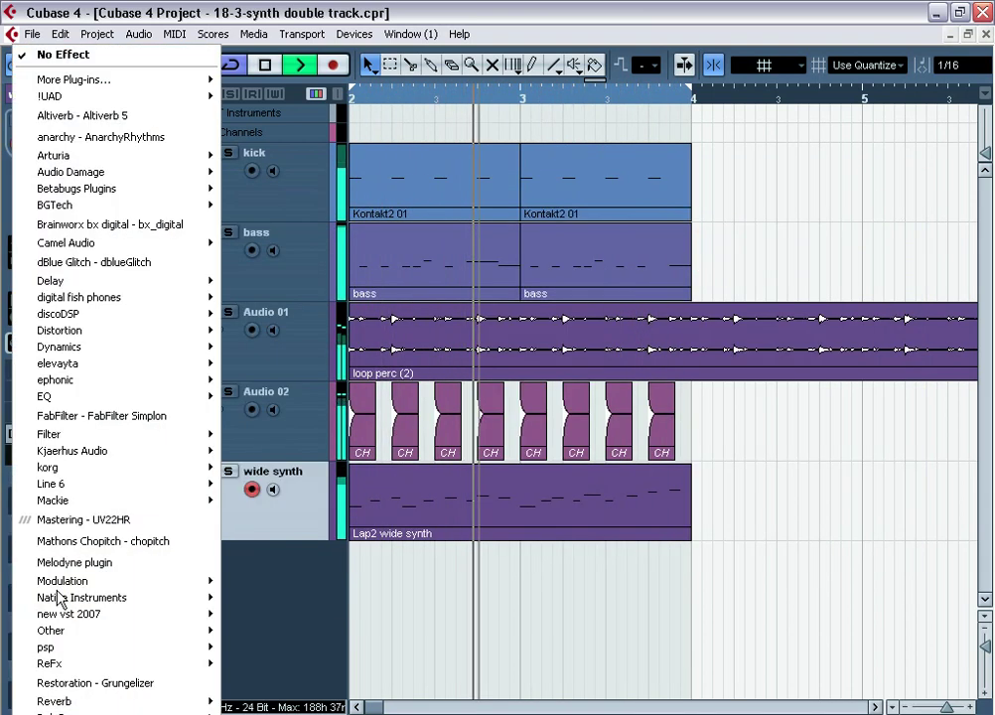
mouse_move(144, 705)
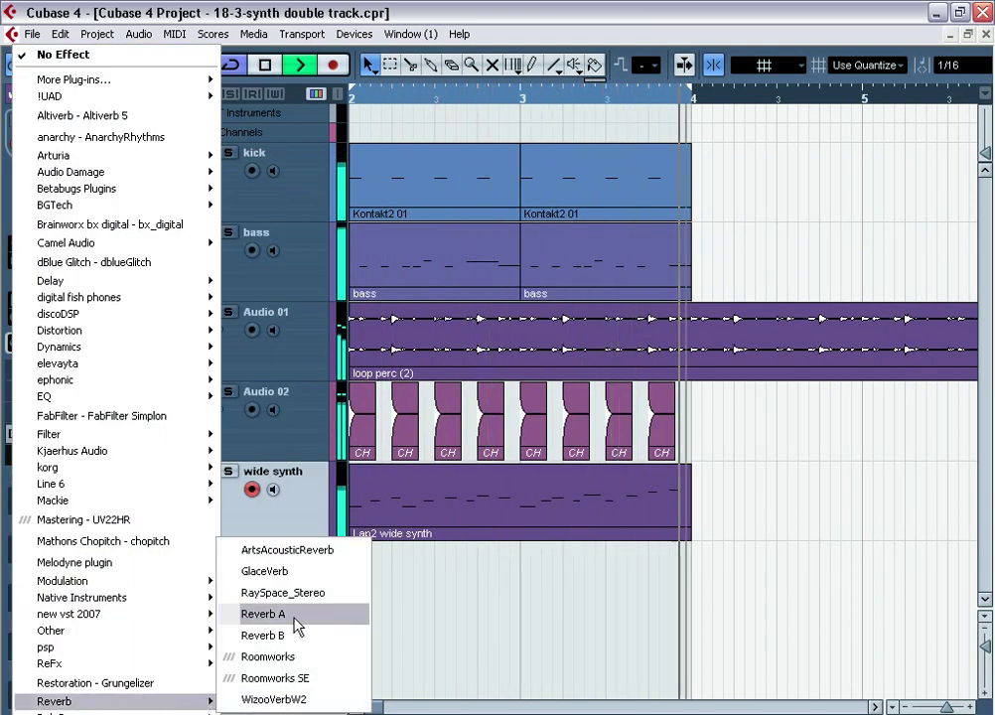
click(263, 616)
drag(822, 493, 824, 528)
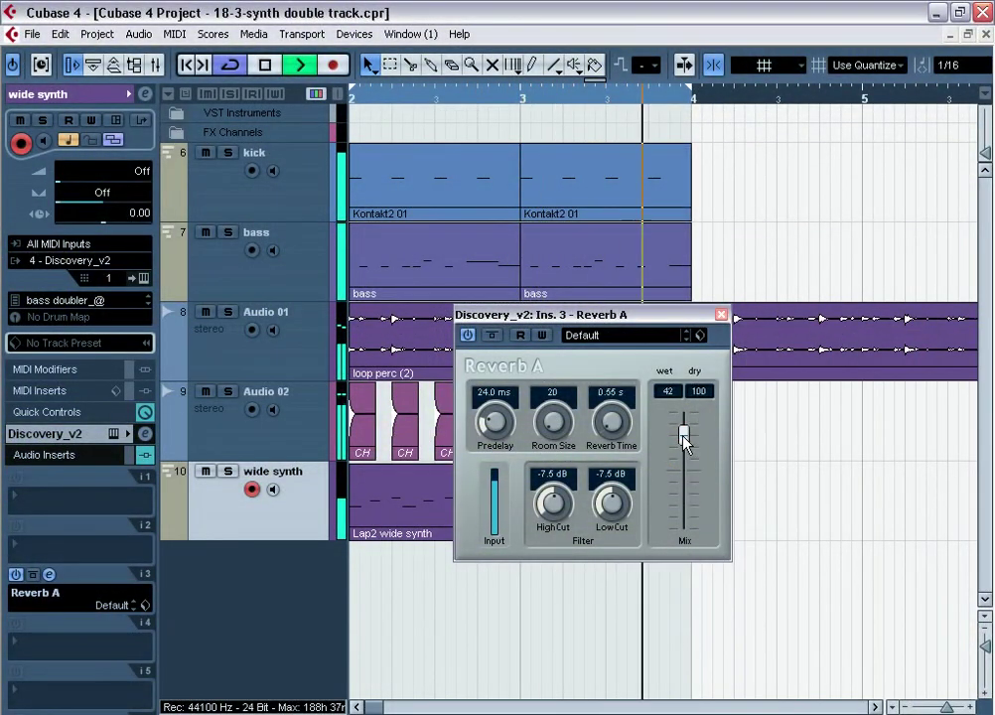
click(720, 313)
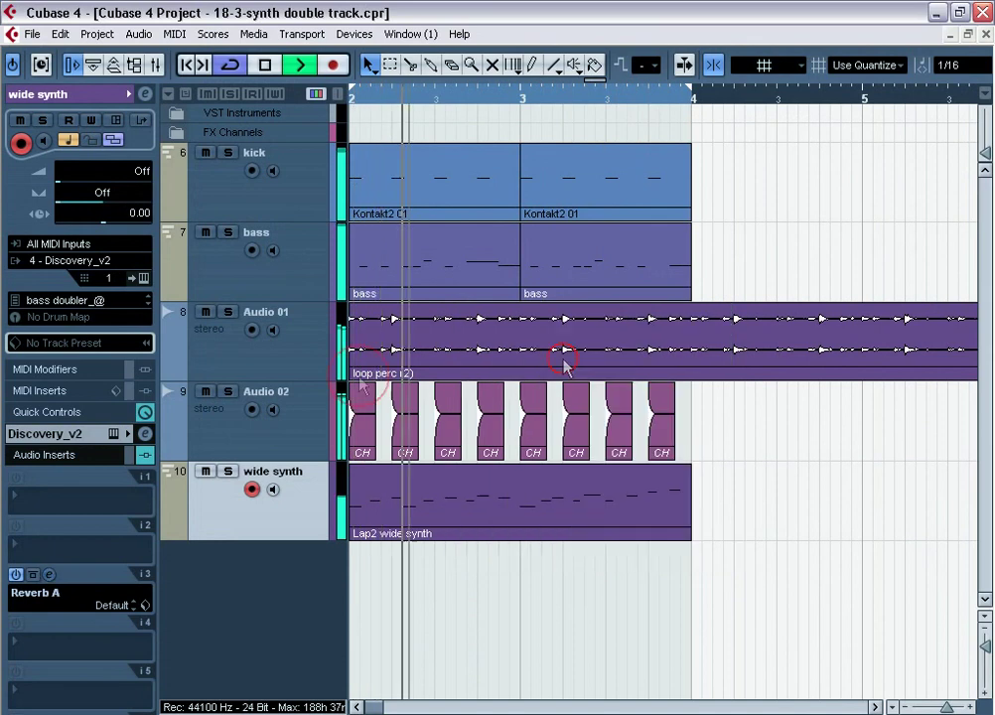
click(144, 278)
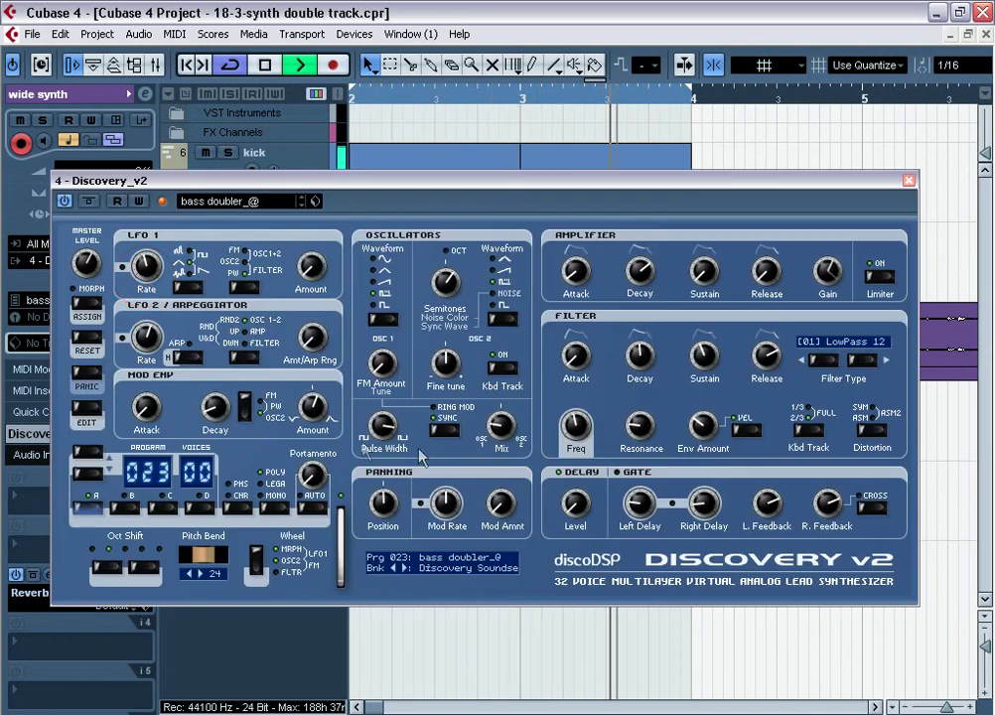
Copy Discovery_v2's layer A settings and paste them into layer B.
right_click(346, 464)
mouse_move(402, 466)
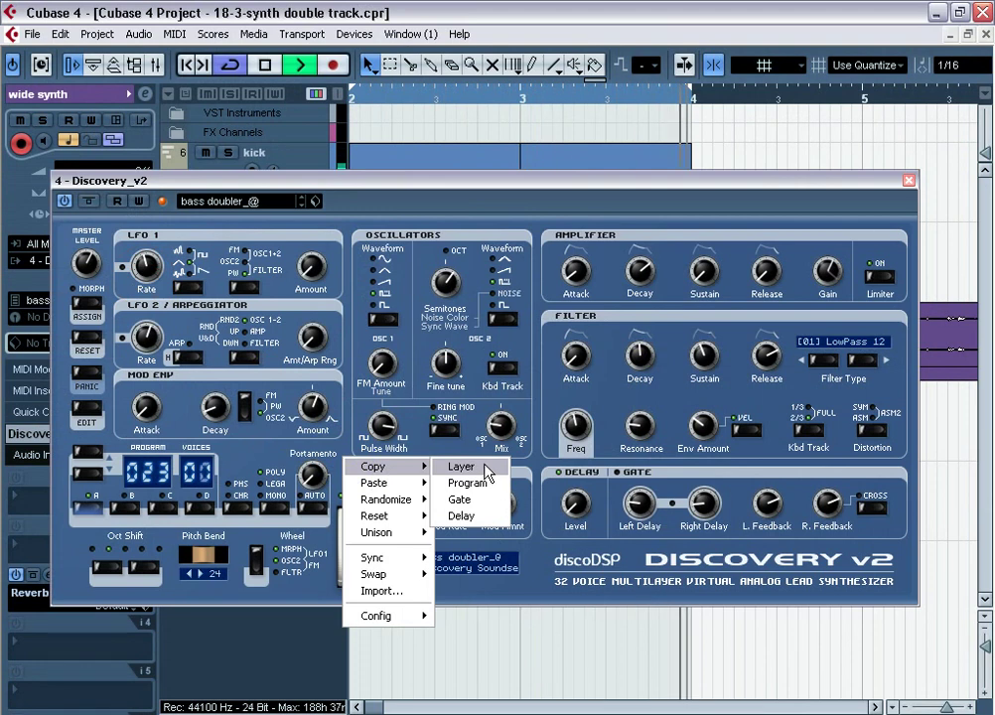
click(486, 472)
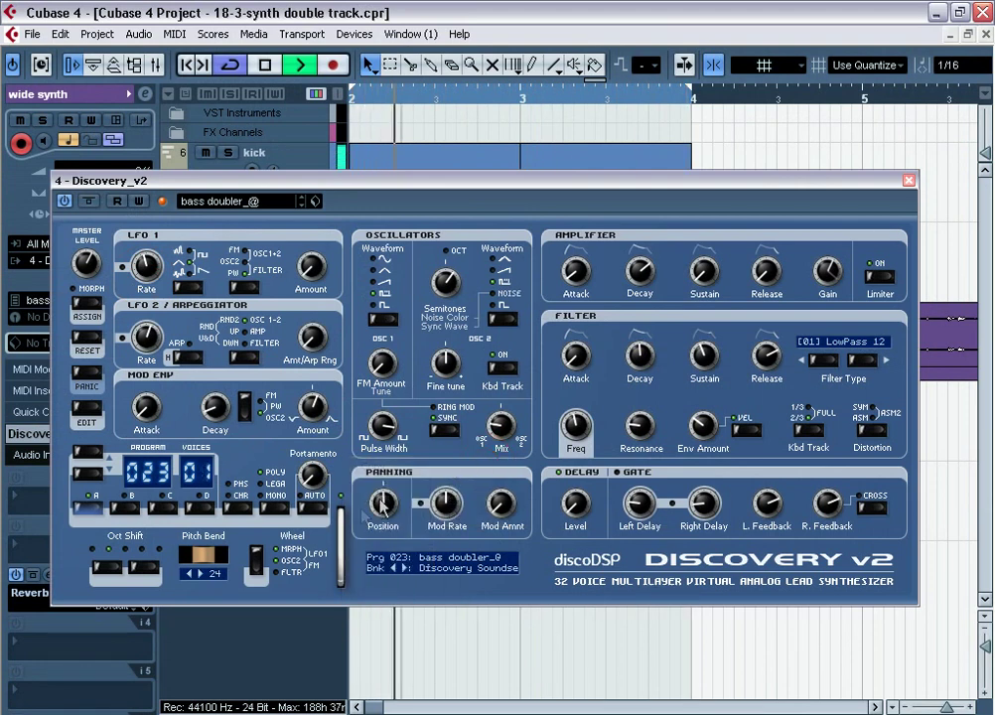
click(124, 508)
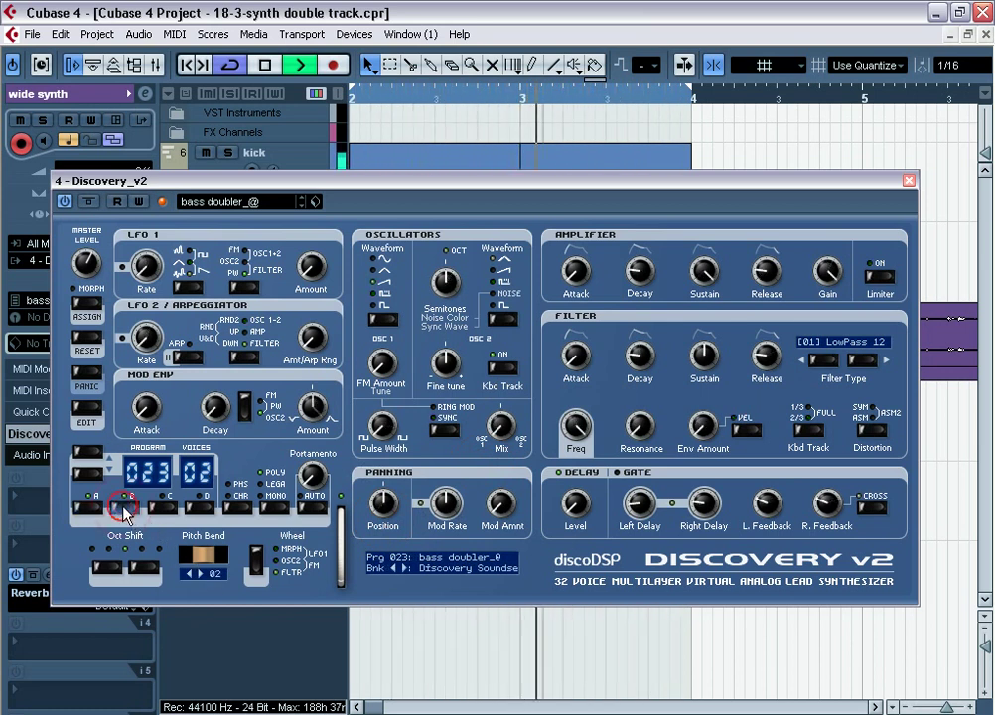
right_click(343, 453)
mouse_move(417, 472)
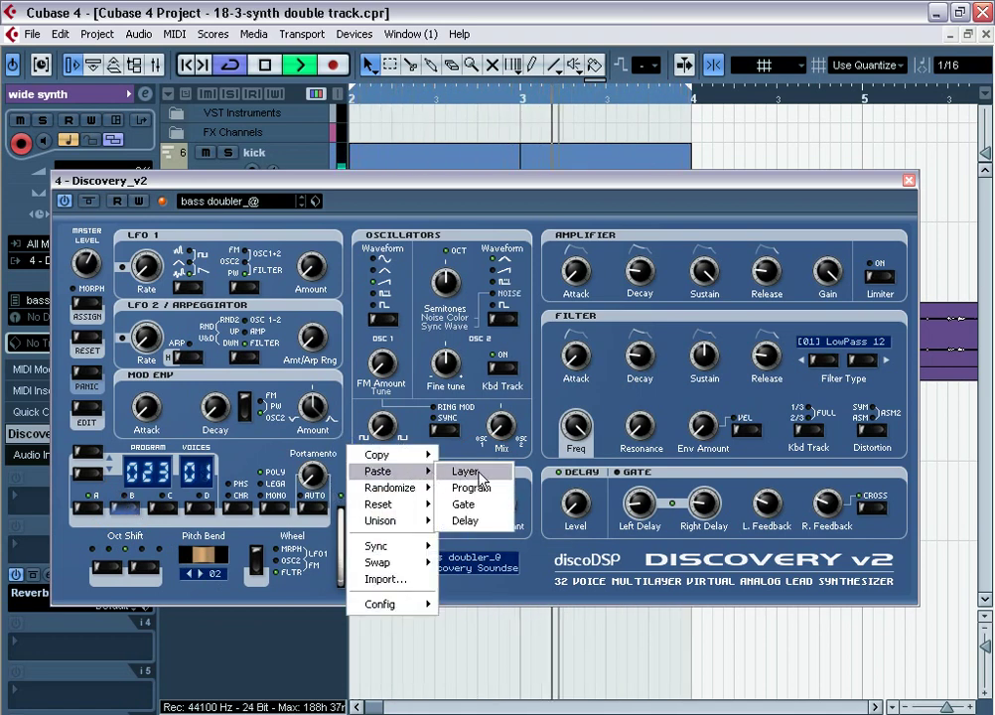
click(479, 475)
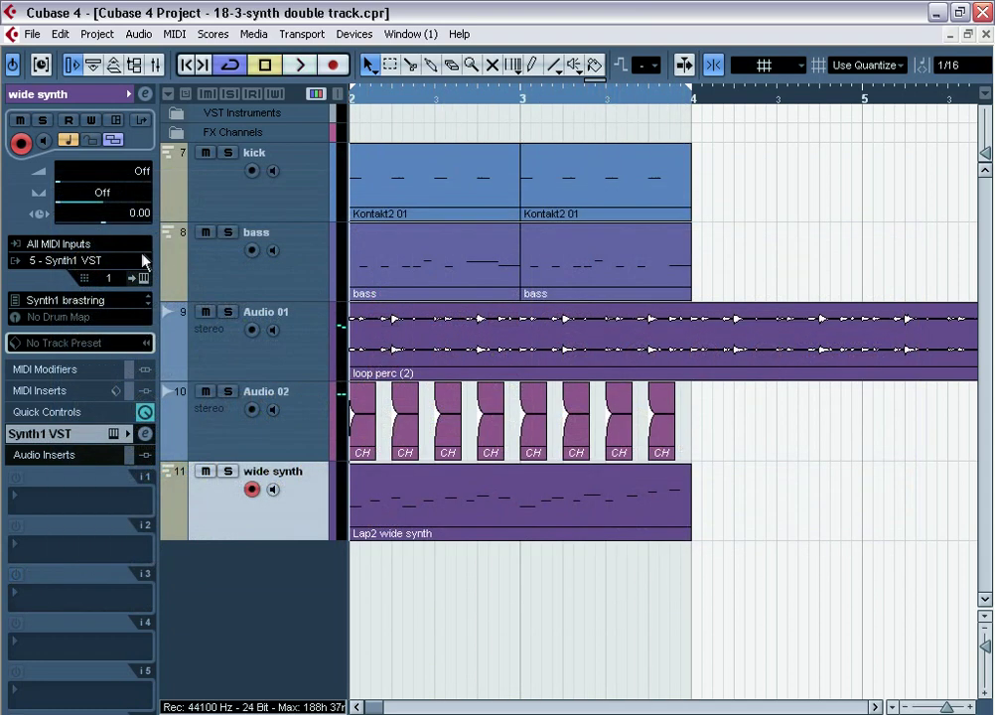
Route wide synth's MIDI output to Virus TI, play it soloed, then unsolo it.
click(133, 261)
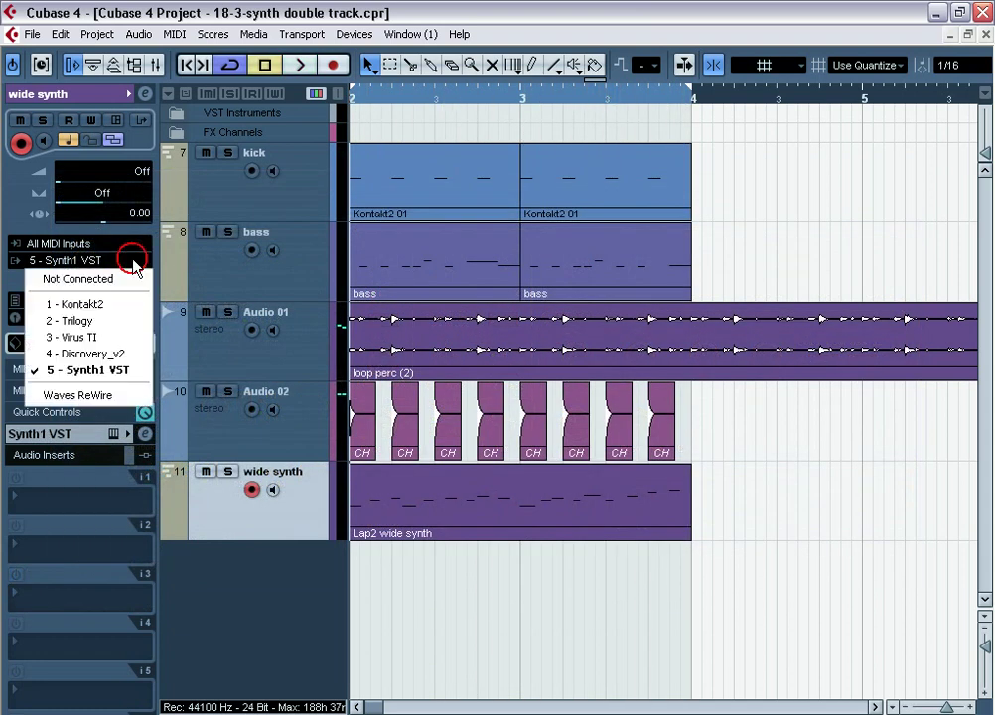
click(117, 339)
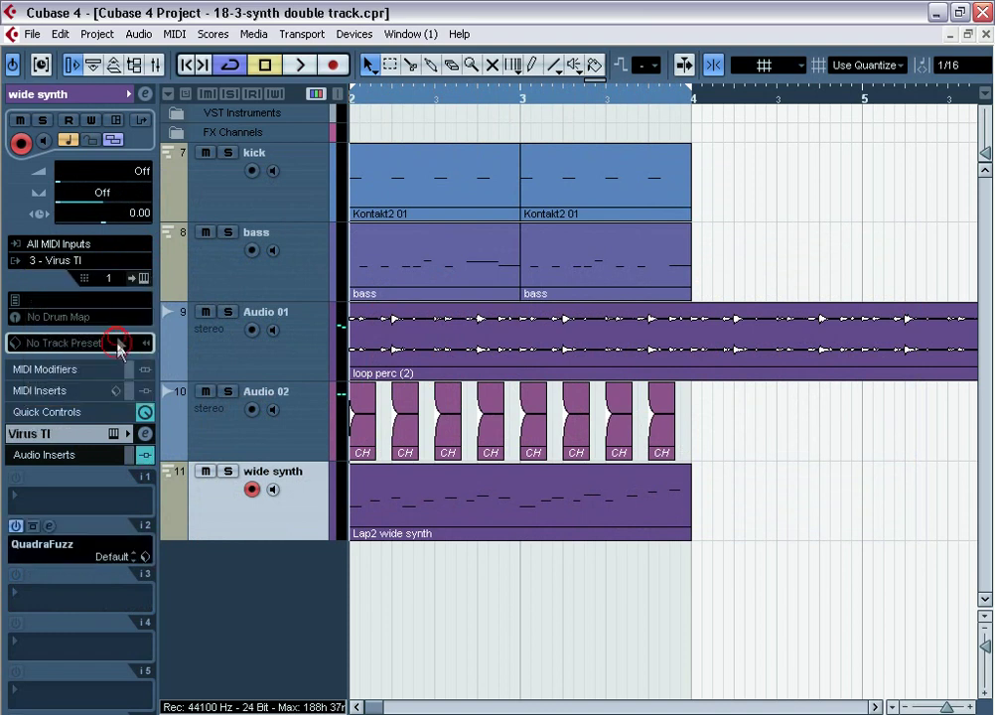
click(227, 473)
key(space)
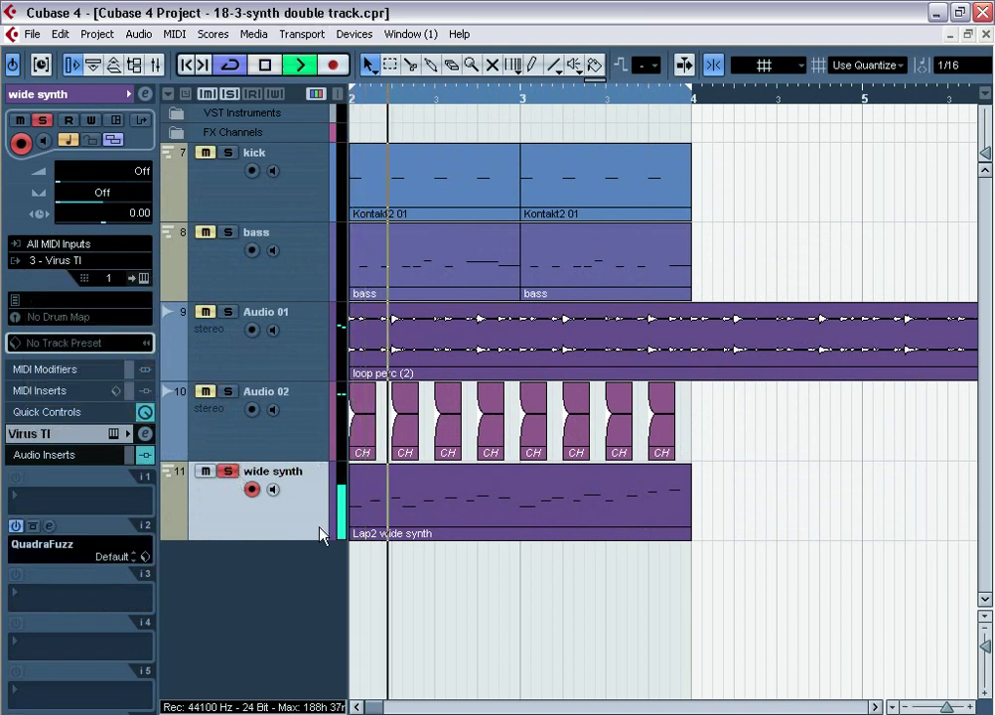
click(229, 472)
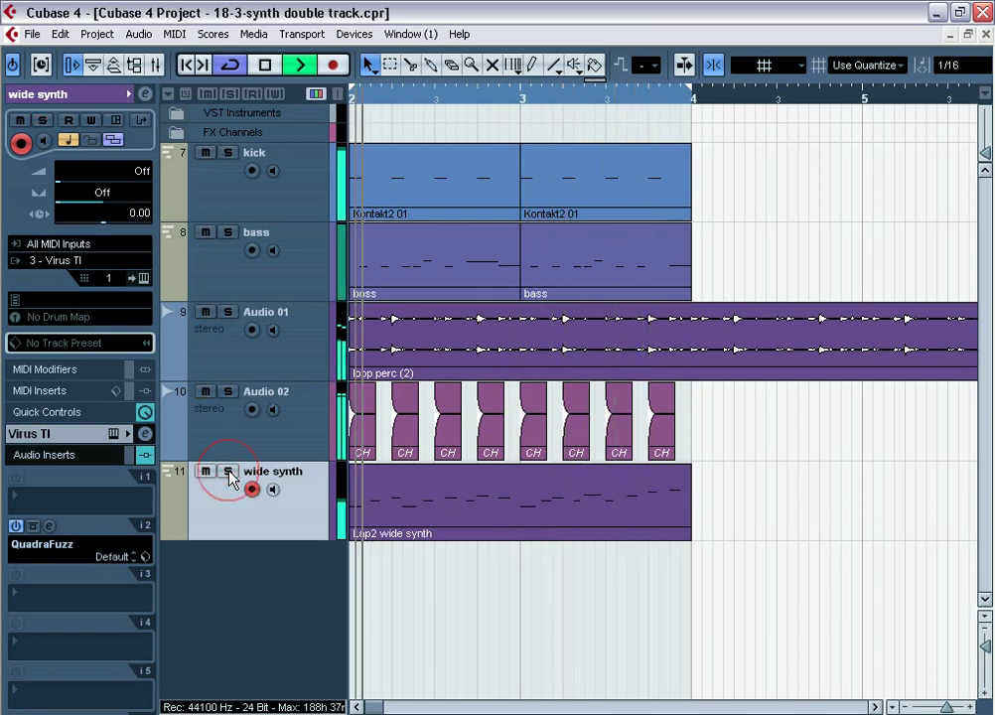
Set the Virus TI to Phaser Mix 42, 6 phaser stages and Chorus Mix 22.
click(144, 278)
drag(416, 147, 439, 144)
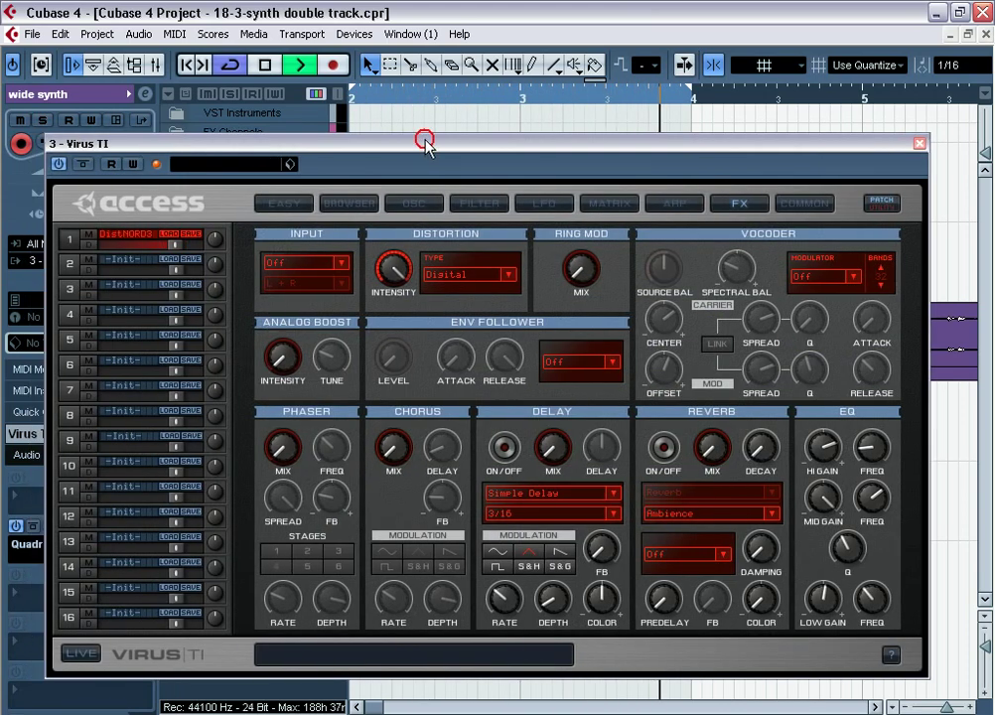
drag(288, 444, 288, 435)
drag(299, 330, 303, 282)
click(345, 563)
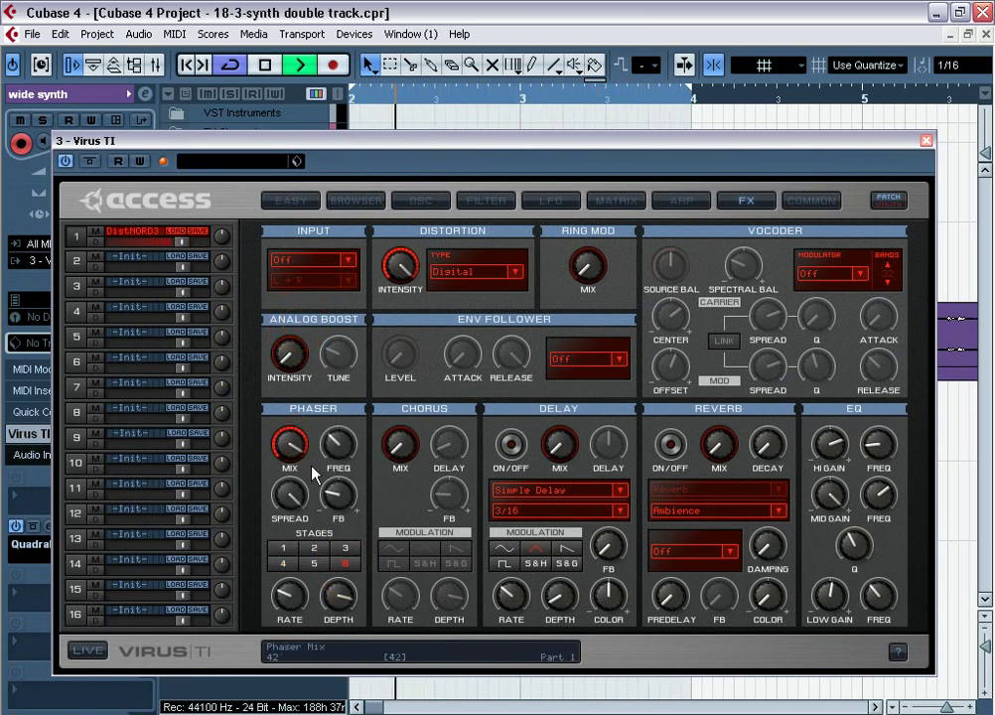
drag(400, 457, 405, 442)
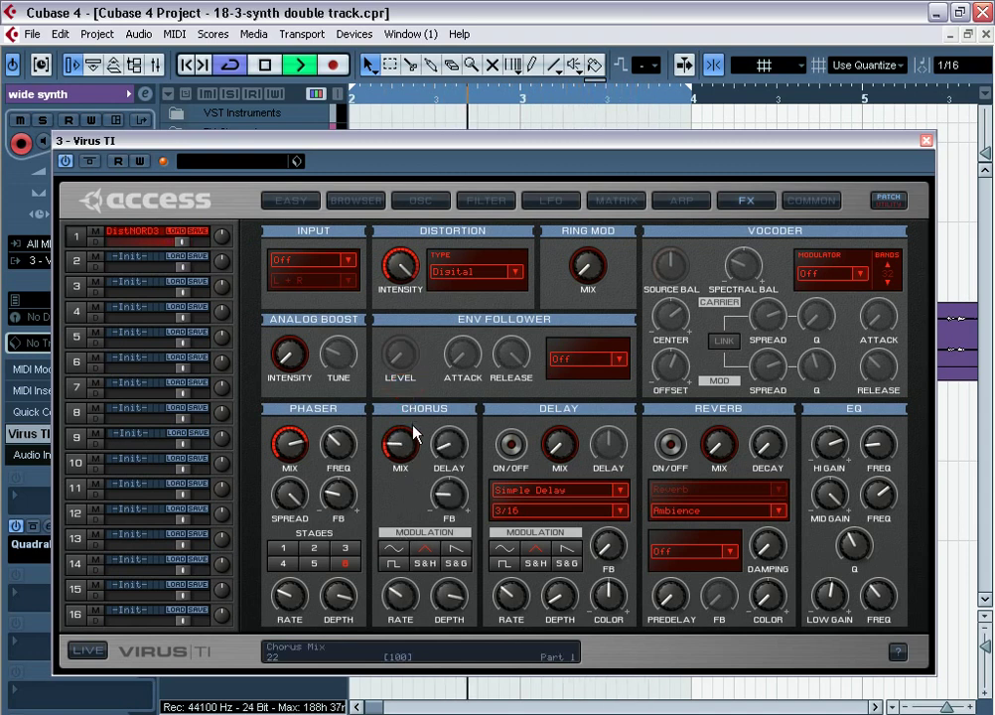
On the Virus TI OSC page, set Unison Mode to Twin with Spread at maximum.
click(446, 206)
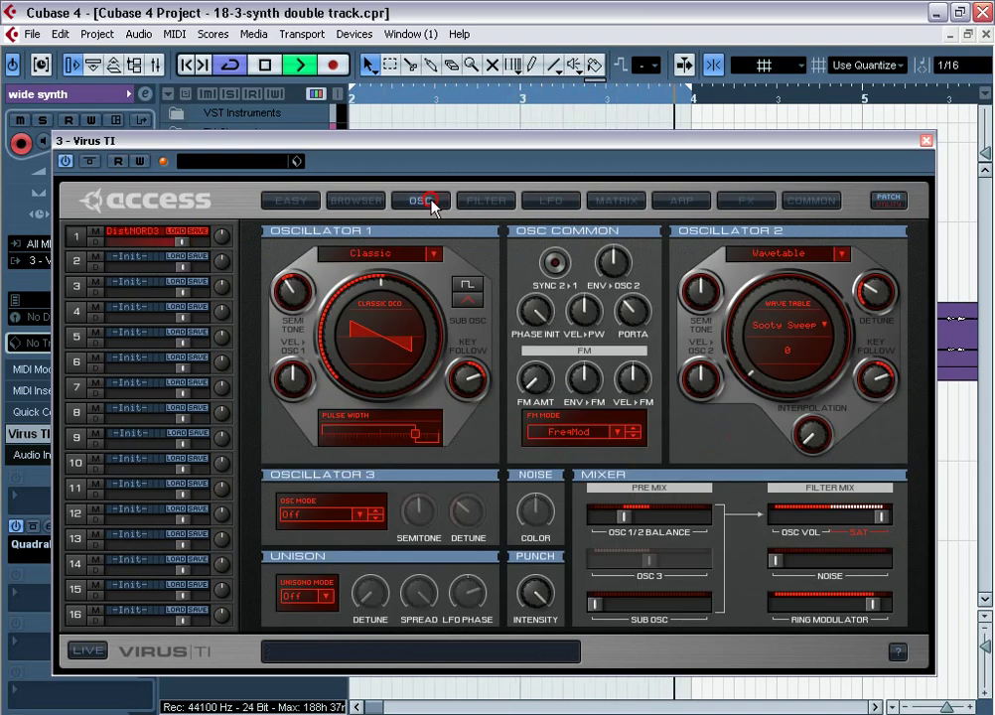
click(328, 596)
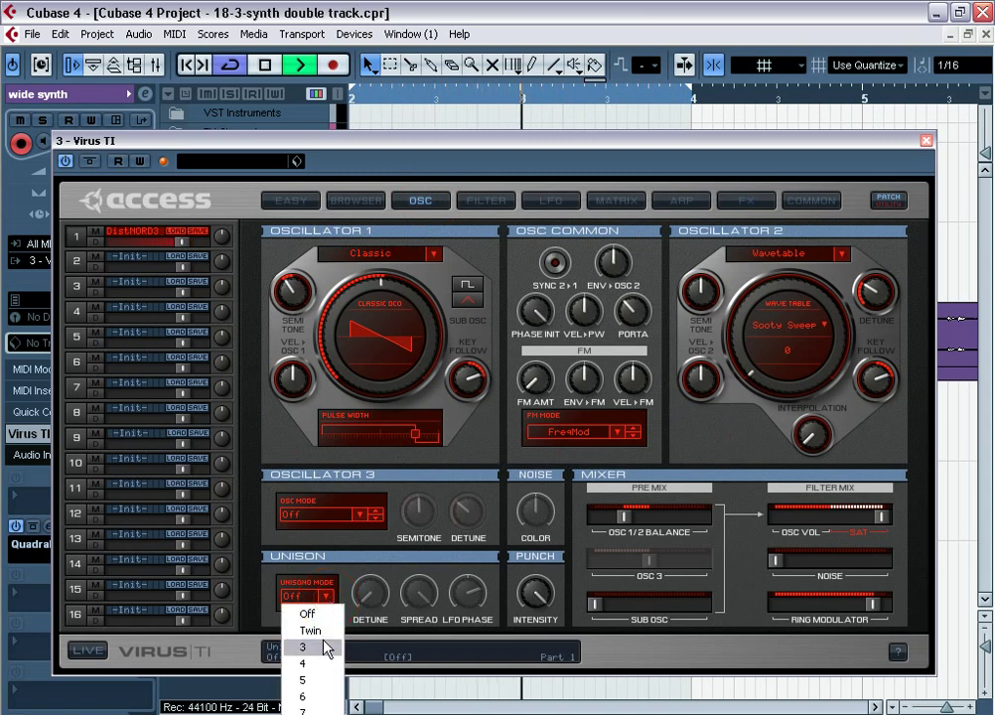
click(323, 629)
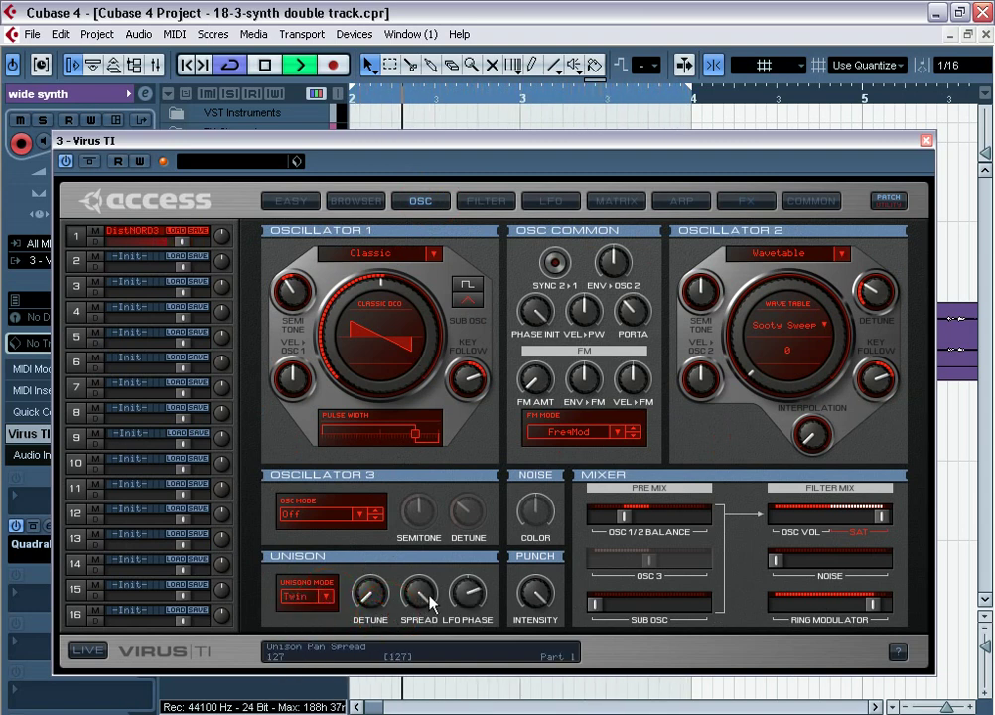
drag(417, 593, 417, 546)
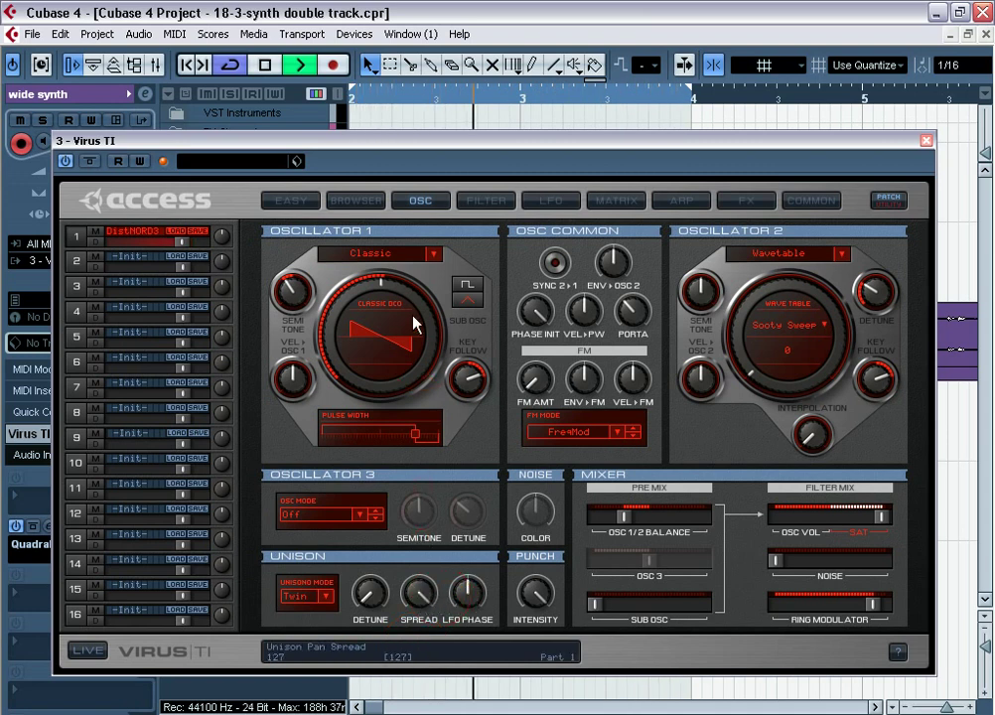
Adjust Phase Init, turn Unison Mode back to Off, and show the Filter page.
click(548, 487)
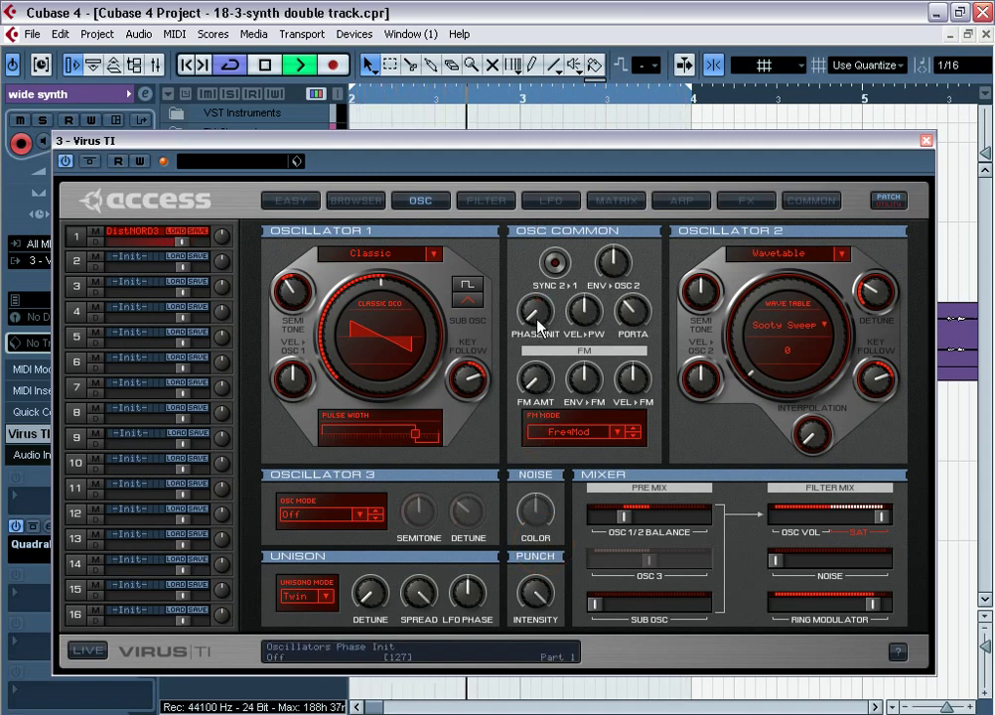
drag(536, 324, 526, 256)
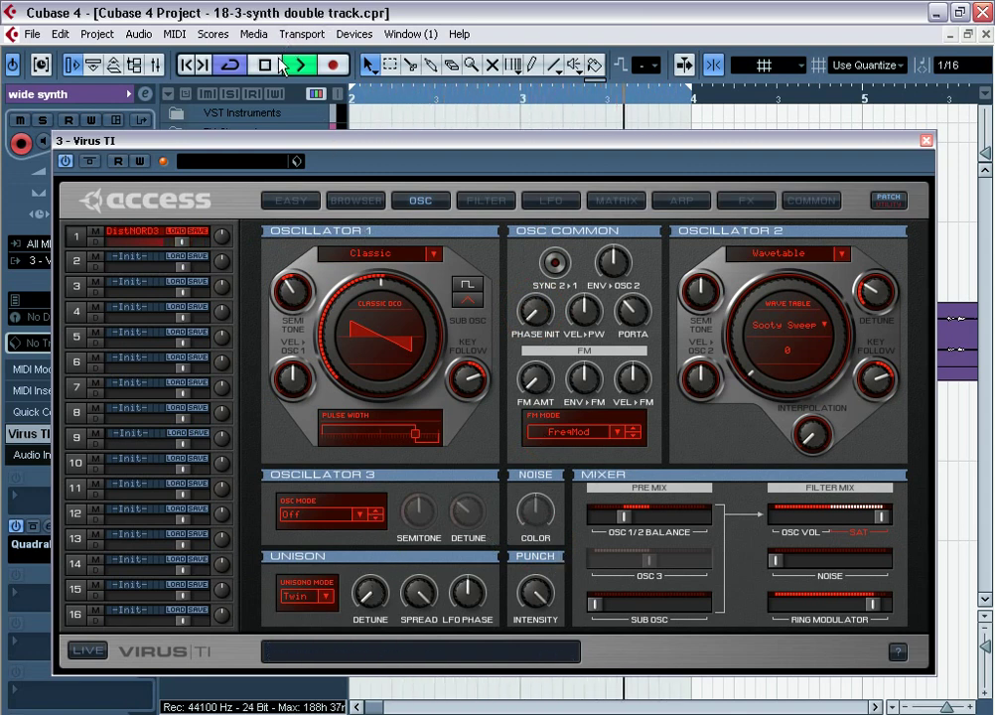
click(328, 597)
click(296, 549)
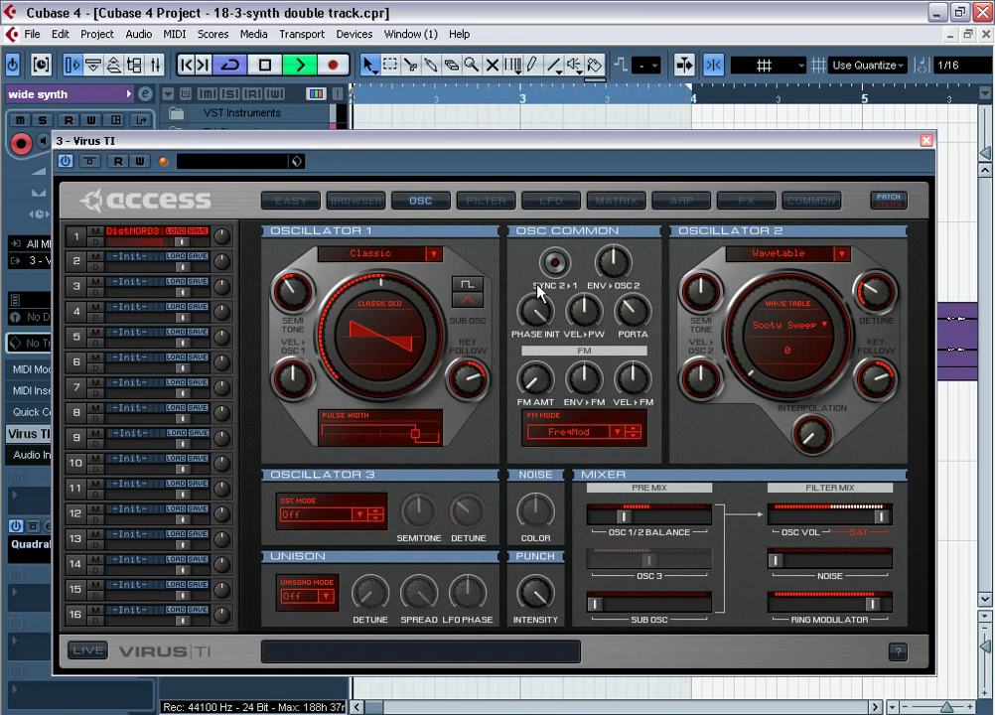
click(486, 200)
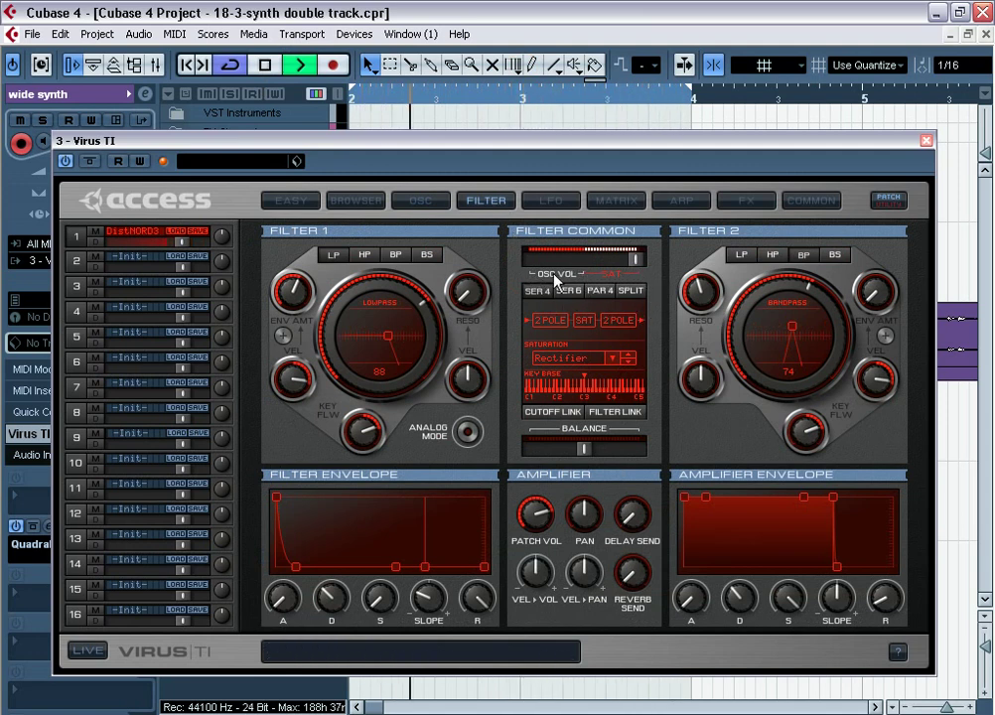
Try the Virus TI filter routings Parallel 4 and Serial 6, then settle on Split mode.
click(633, 292)
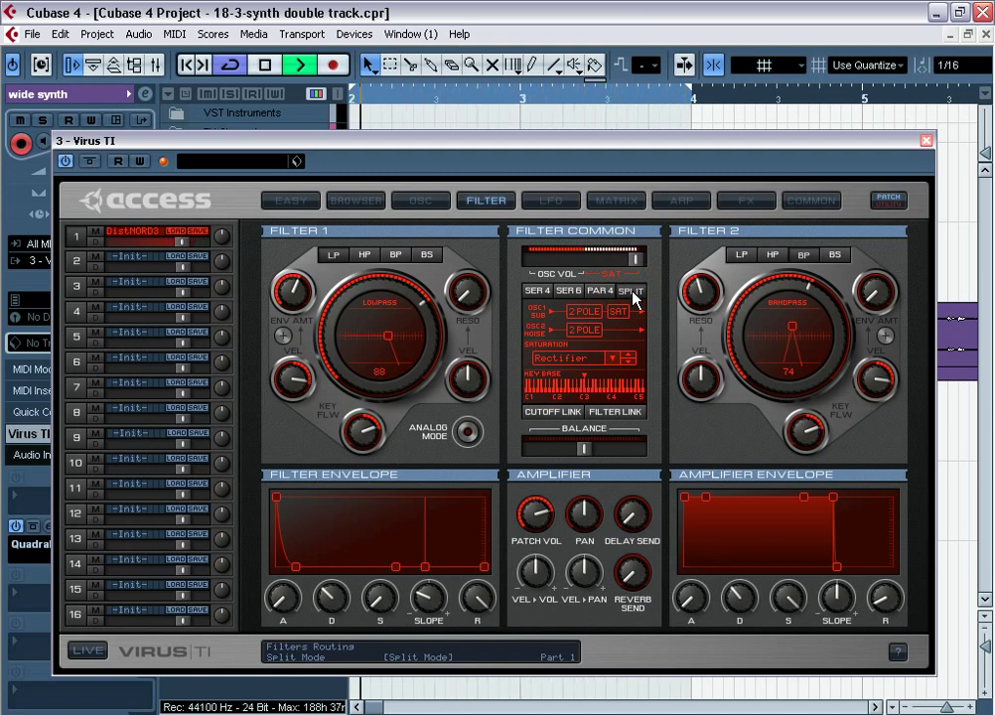
click(611, 292)
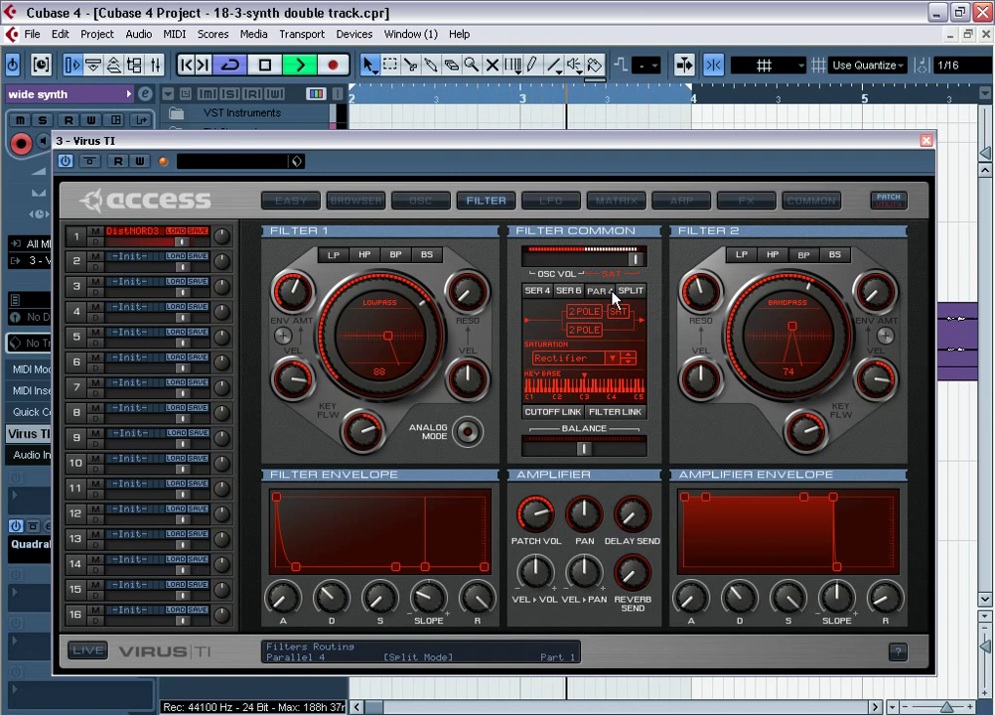
click(569, 292)
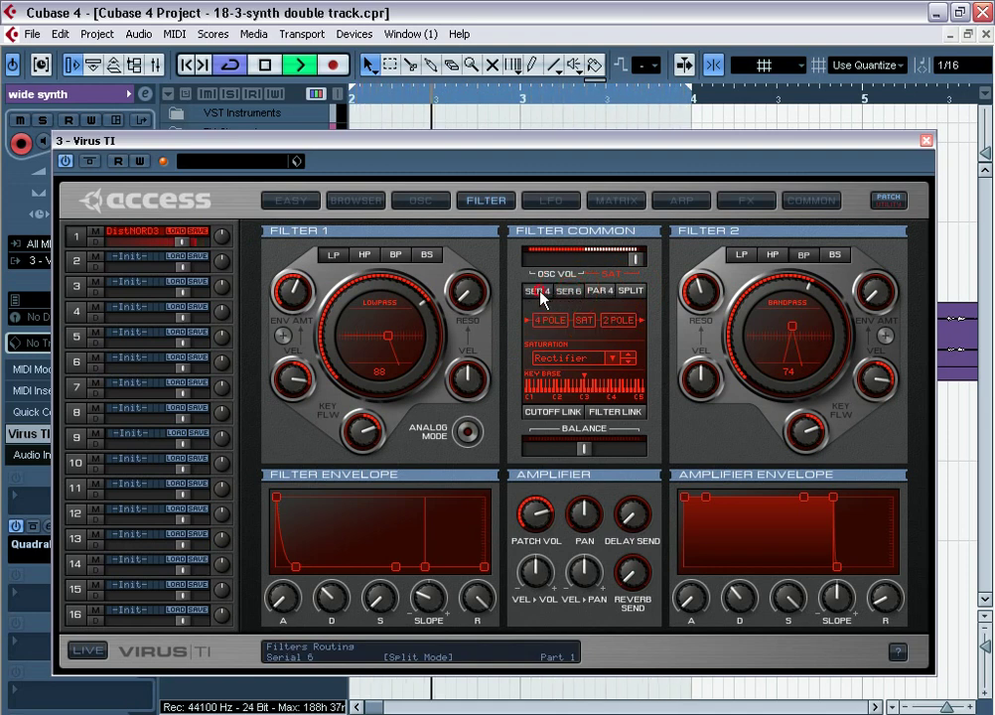
click(600, 291)
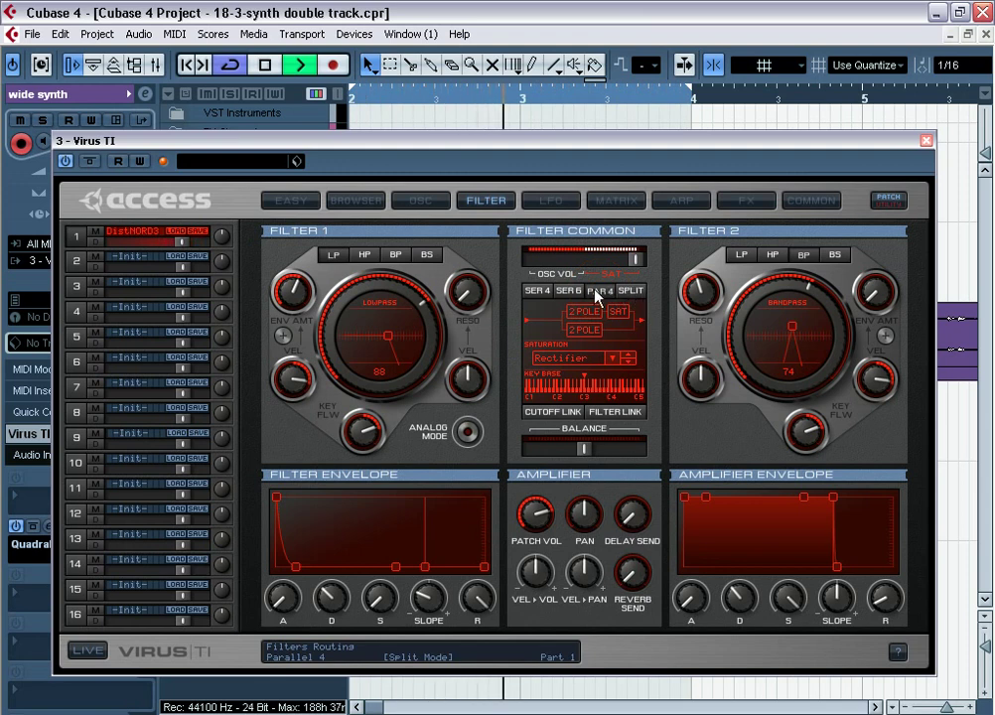
click(631, 292)
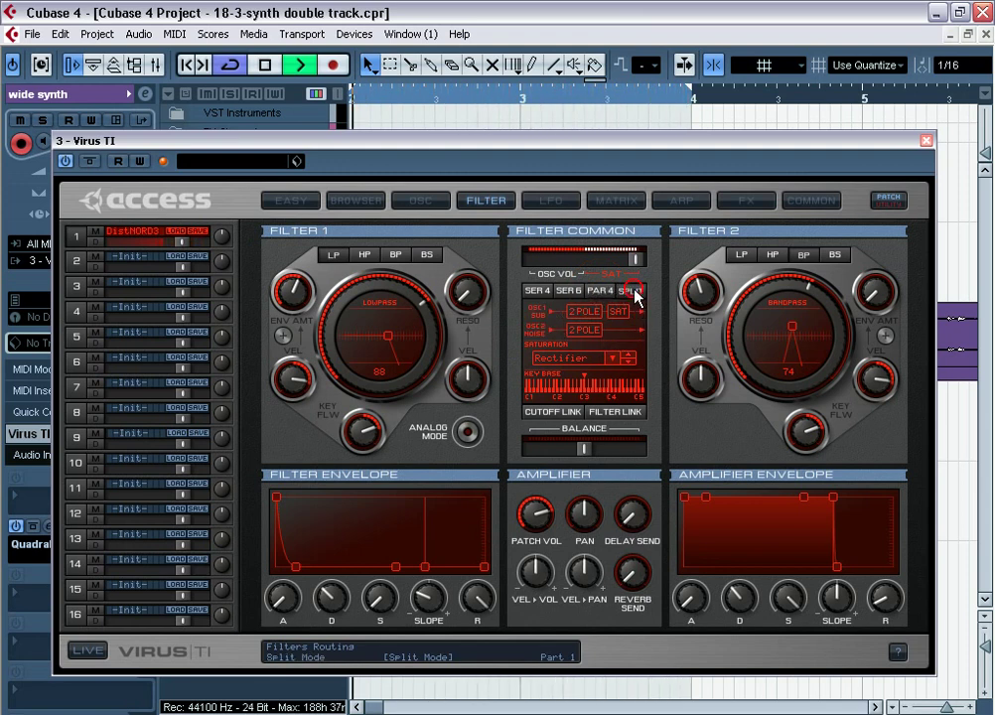
click(421, 201)
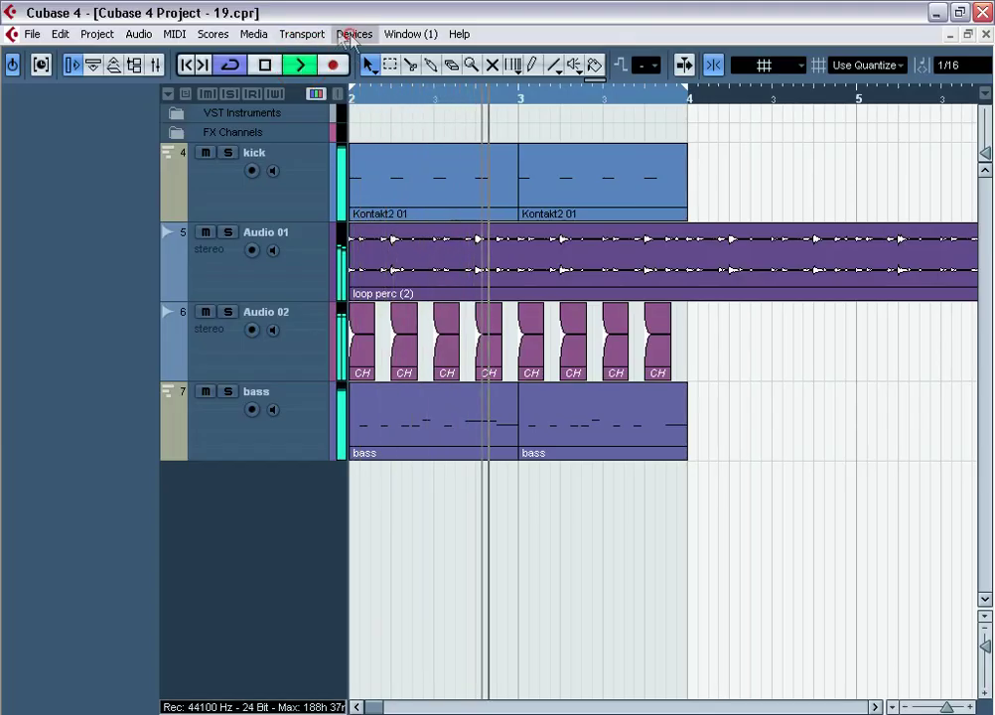
Load Spectrasonics Trilogy into VST instrument slot 3 with the fullon juno 60 preset.
click(353, 35)
click(422, 226)
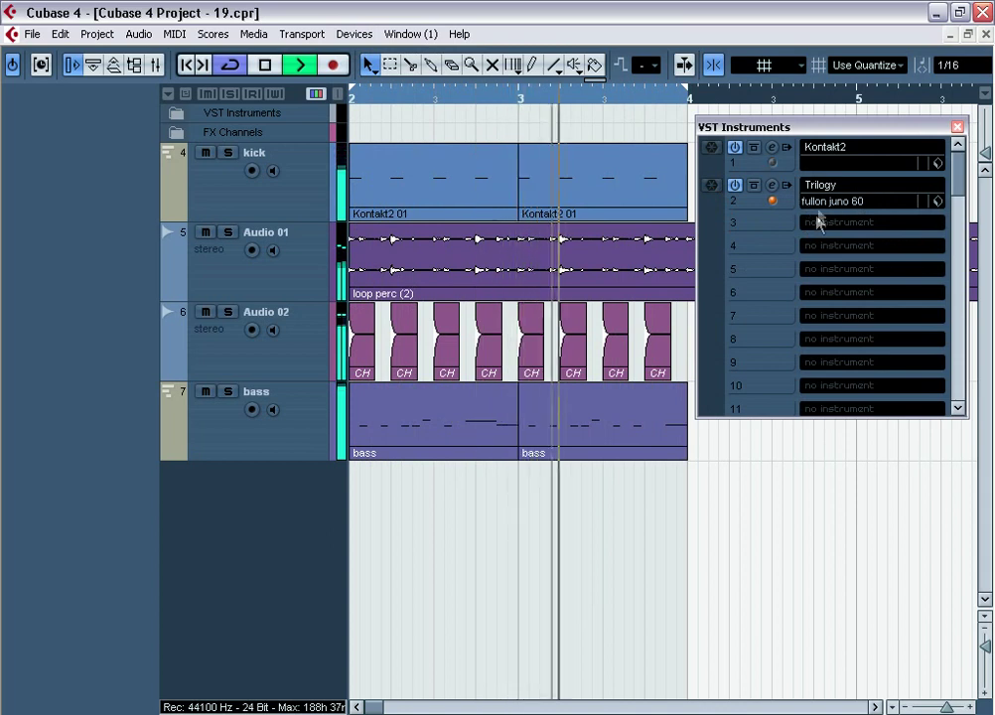
click(817, 224)
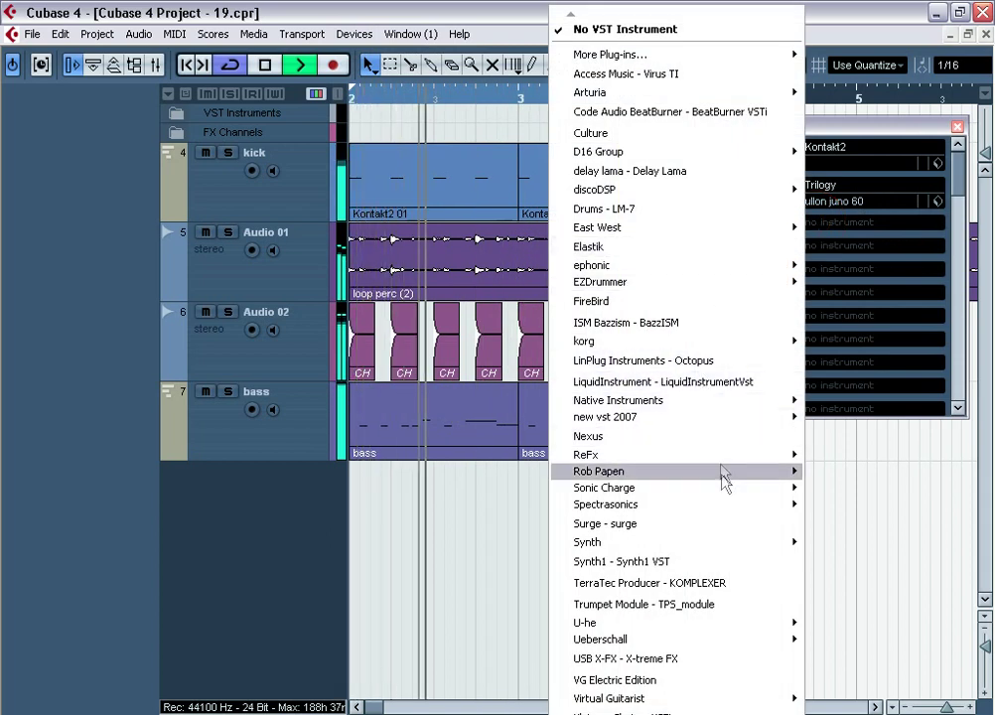
mouse_move(732, 505)
click(839, 549)
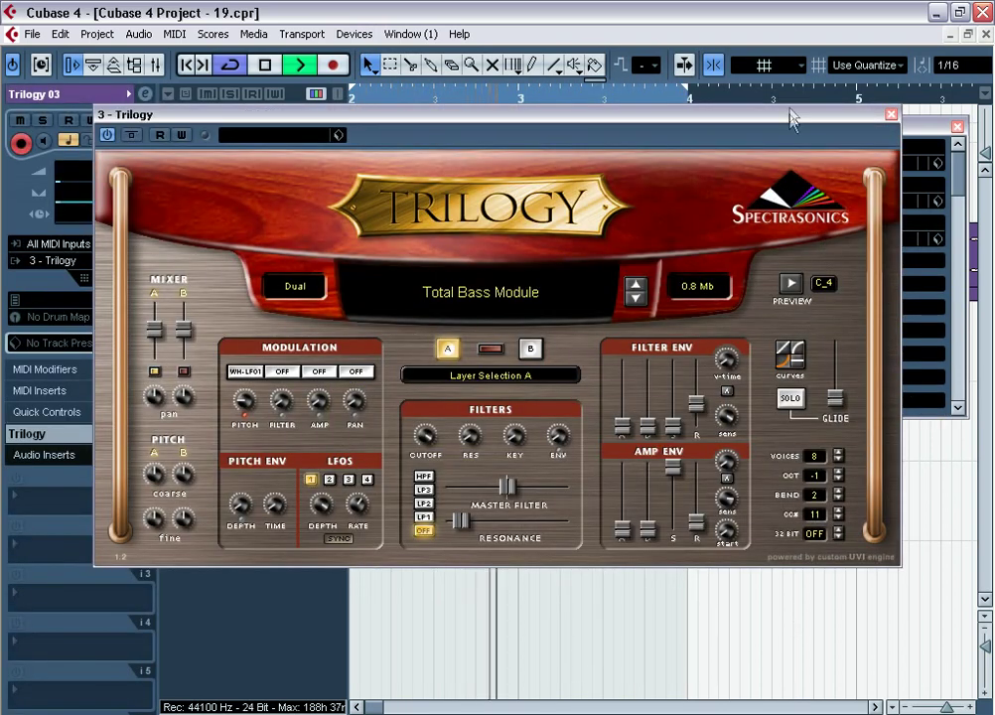
drag(794, 115, 705, 115)
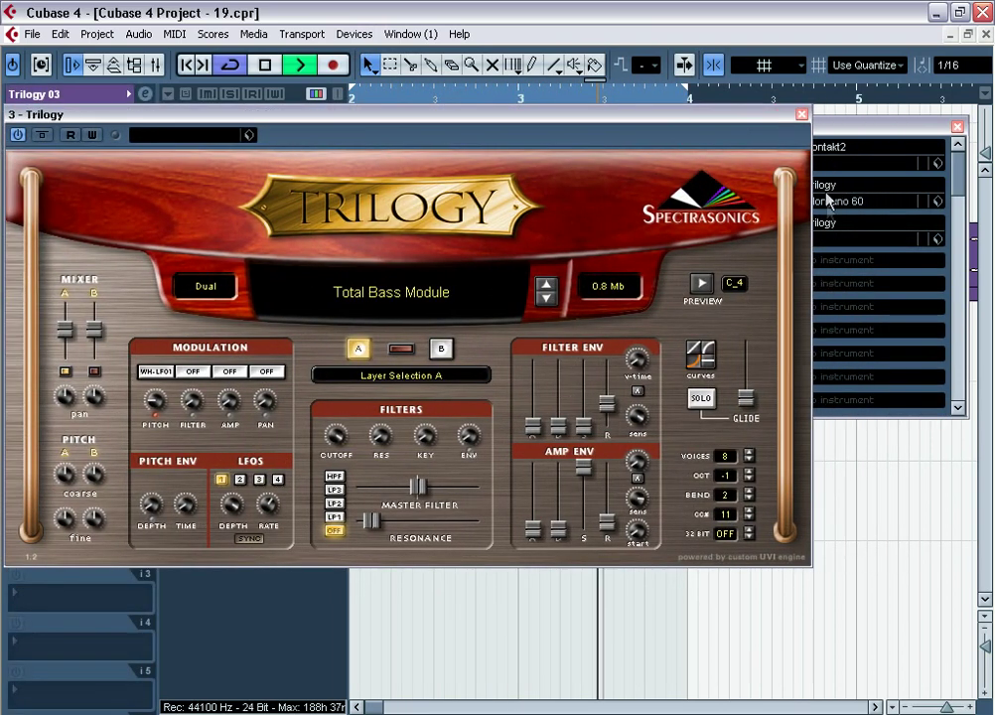
click(250, 136)
click(278, 151)
double_click(914, 240)
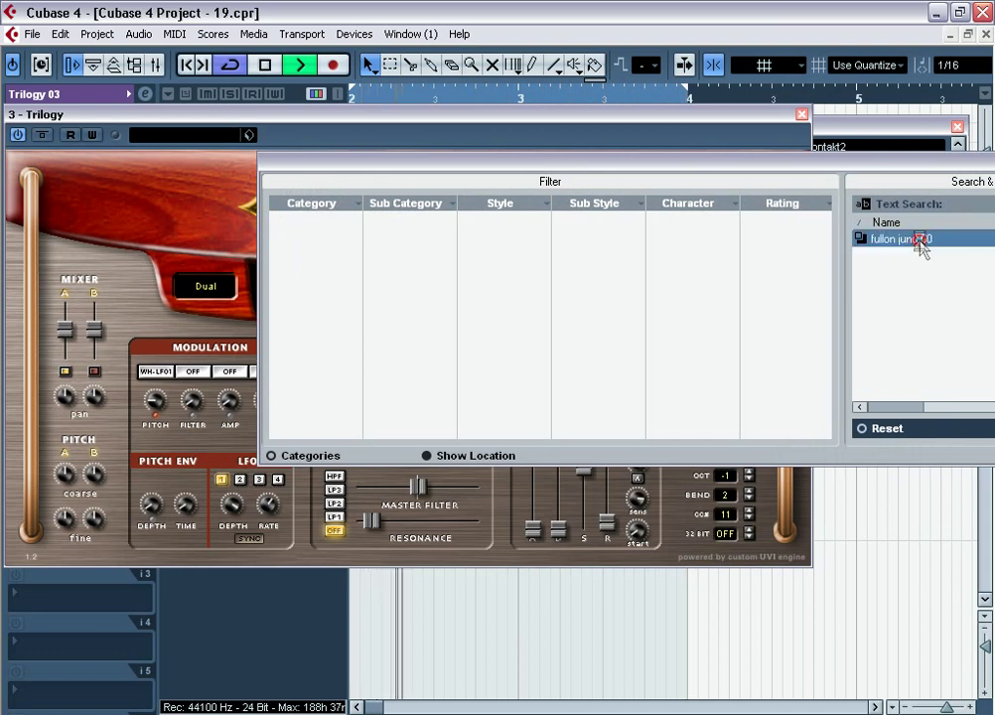
Close the rack and Trilogy windows, then copy the bass parts onto the Trilogy 03 track.
click(886, 231)
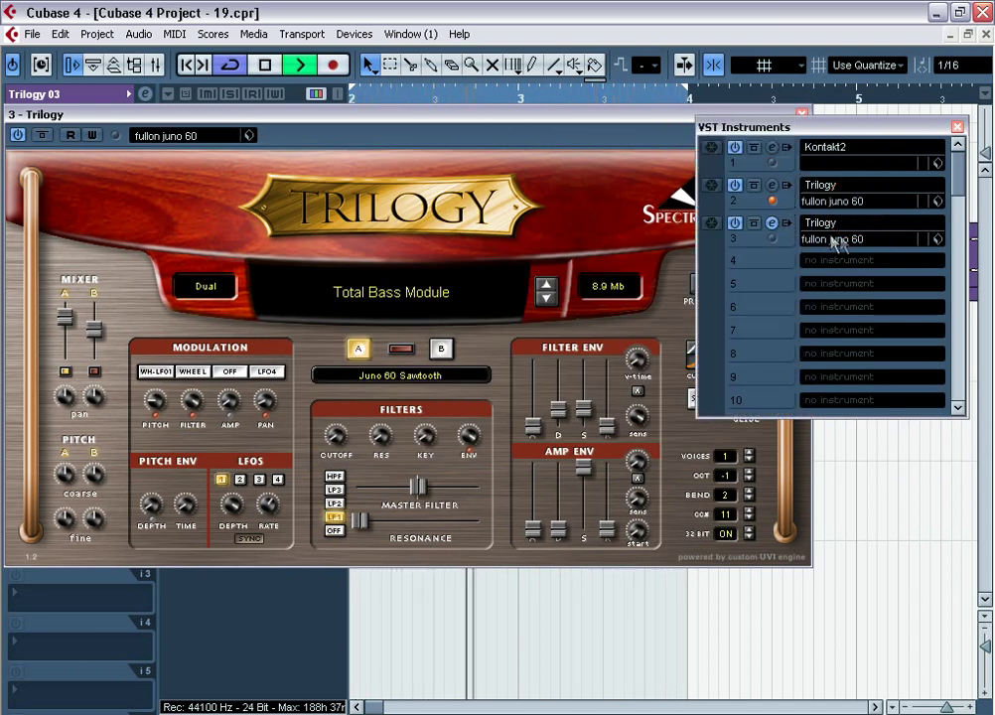
click(957, 127)
click(802, 112)
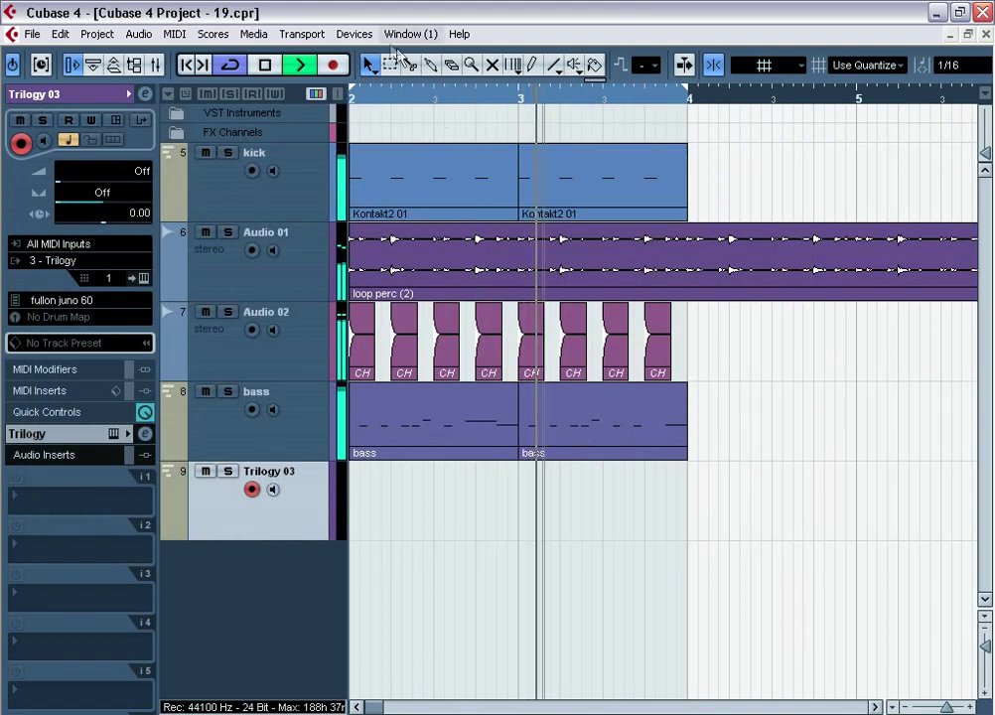
key(space)
click(496, 440)
drag(497, 440, 449, 482)
key(F3)
Copy QuadraFuzz onto the Trilogy (2) channel and set its volume to -5.00.
click(179, 641)
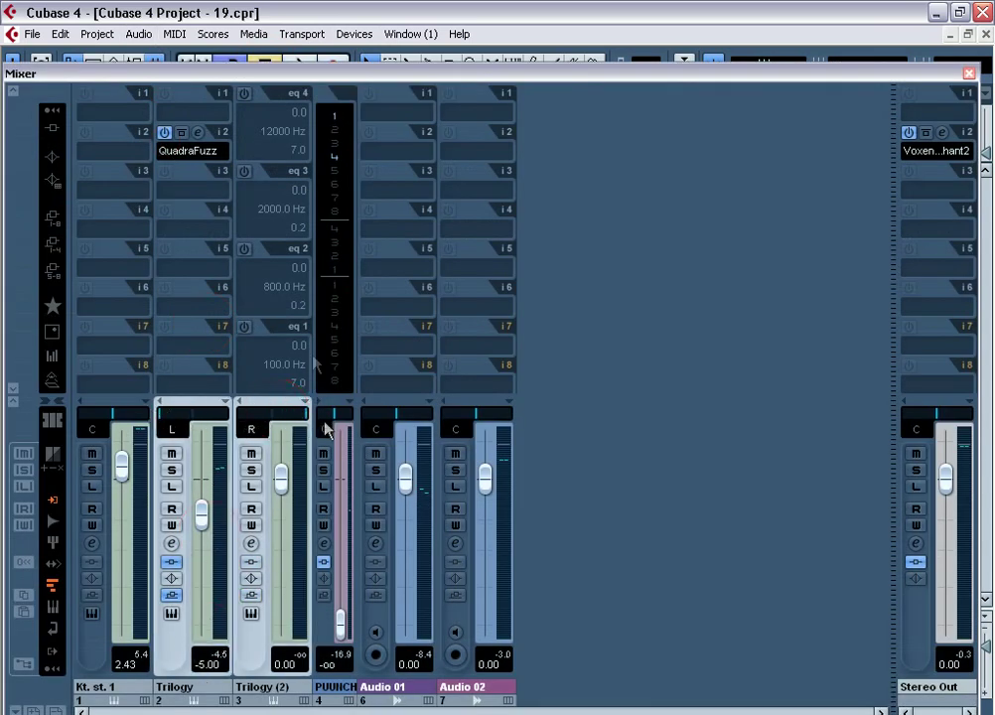
click(52, 127)
drag(198, 150, 298, 139)
click(288, 663)
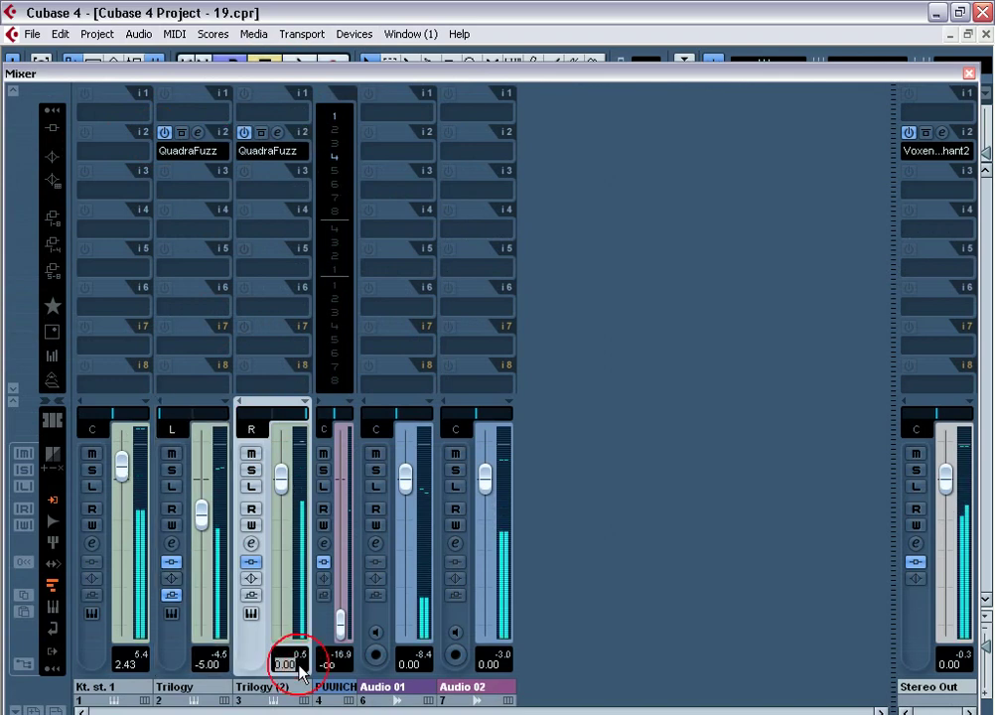
text(-5)
key(Return)
click(251, 614)
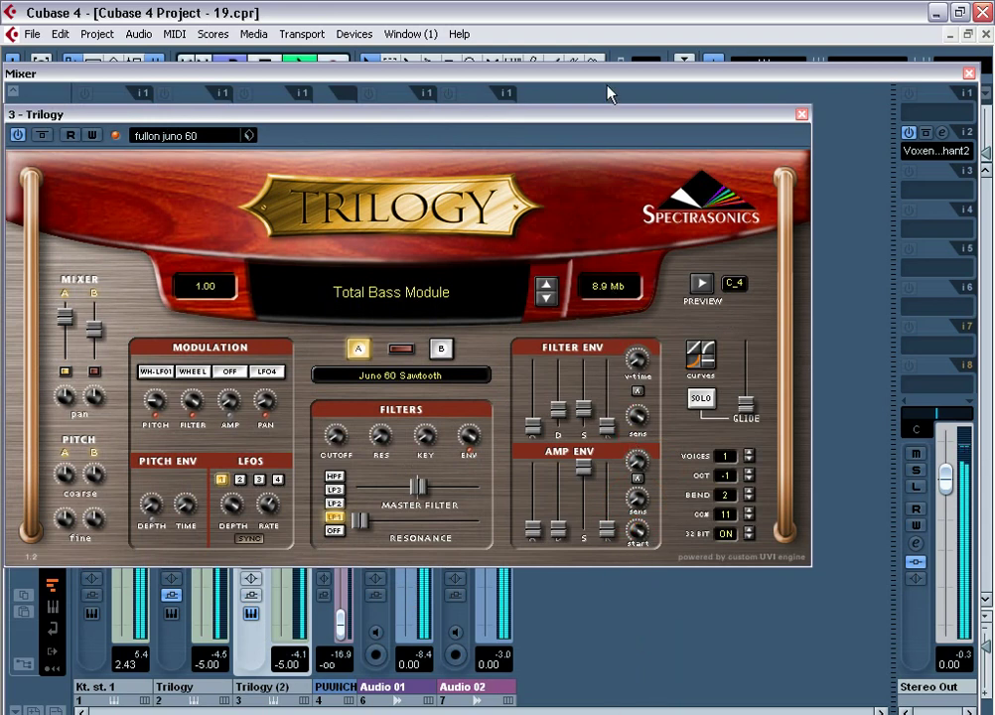
Move Voxen lower on Stereo Out and add StereoTools on insert 3 with Mono engaged.
click(802, 115)
drag(968, 133, 964, 256)
click(938, 193)
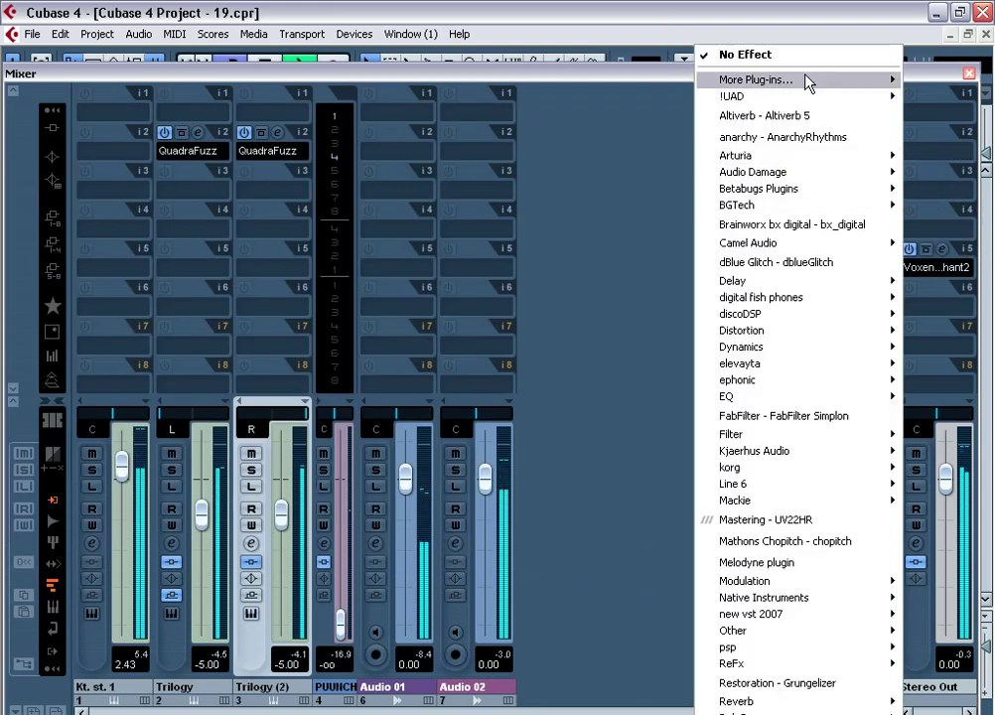
mouse_move(735, 82)
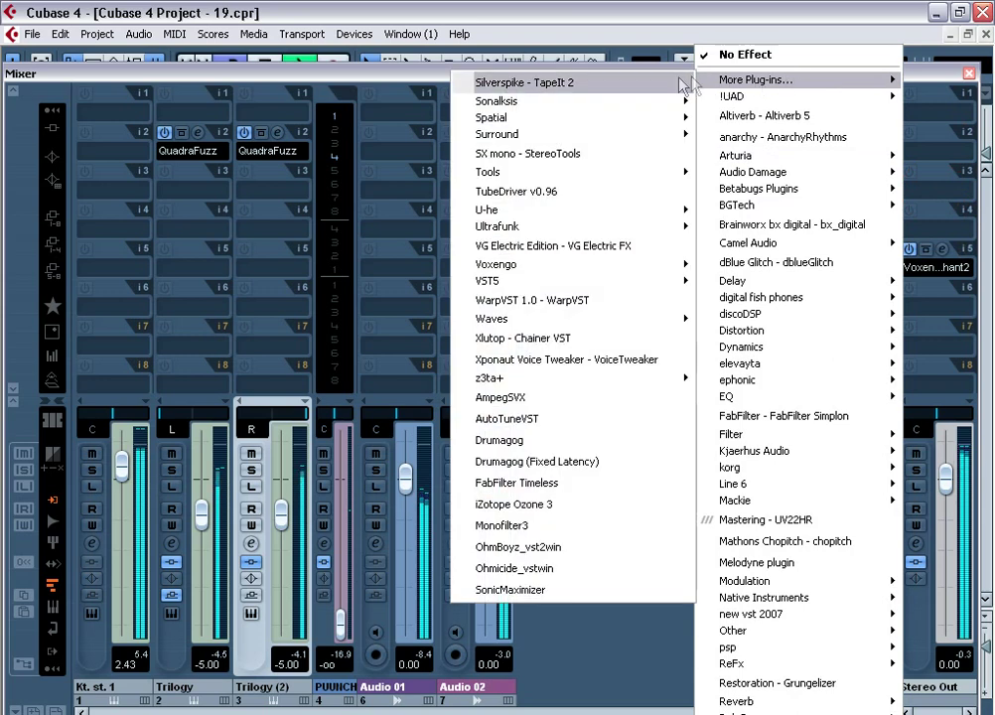
click(599, 157)
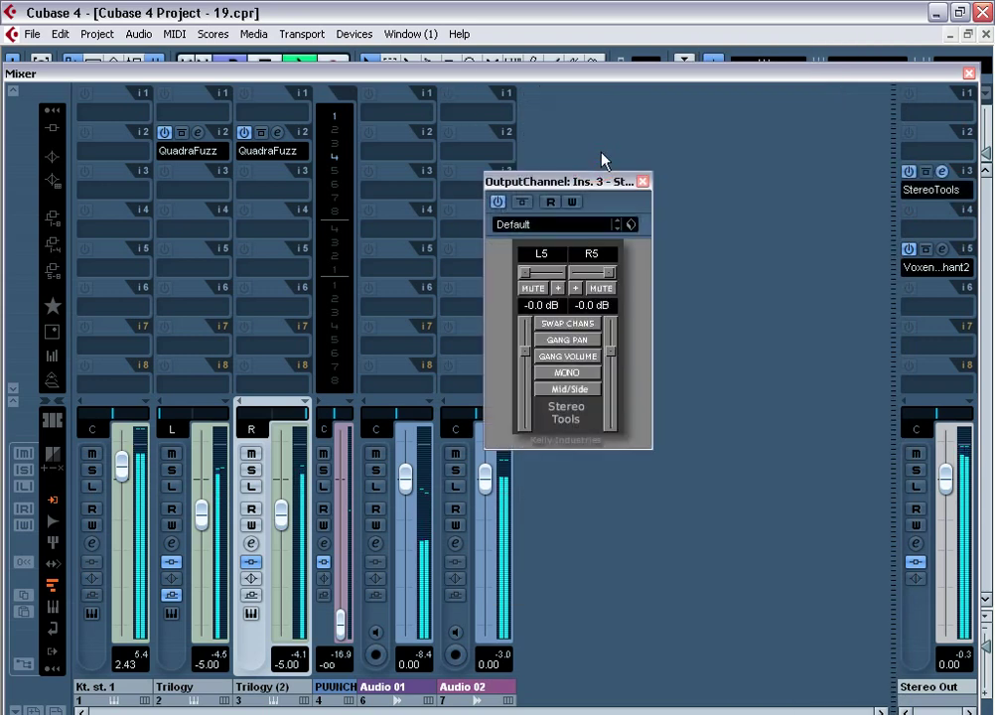
drag(601, 184, 683, 209)
click(653, 393)
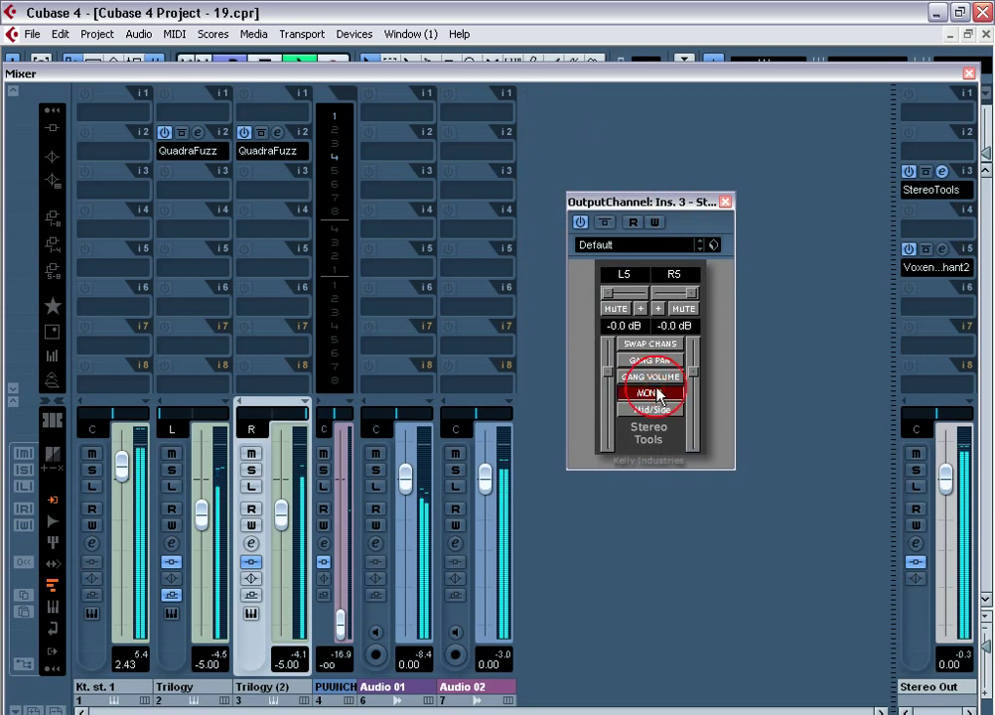
drag(656, 201, 853, 412)
Keep the mixer always on top and A/B the output's StereoTools Mono switch.
click(252, 614)
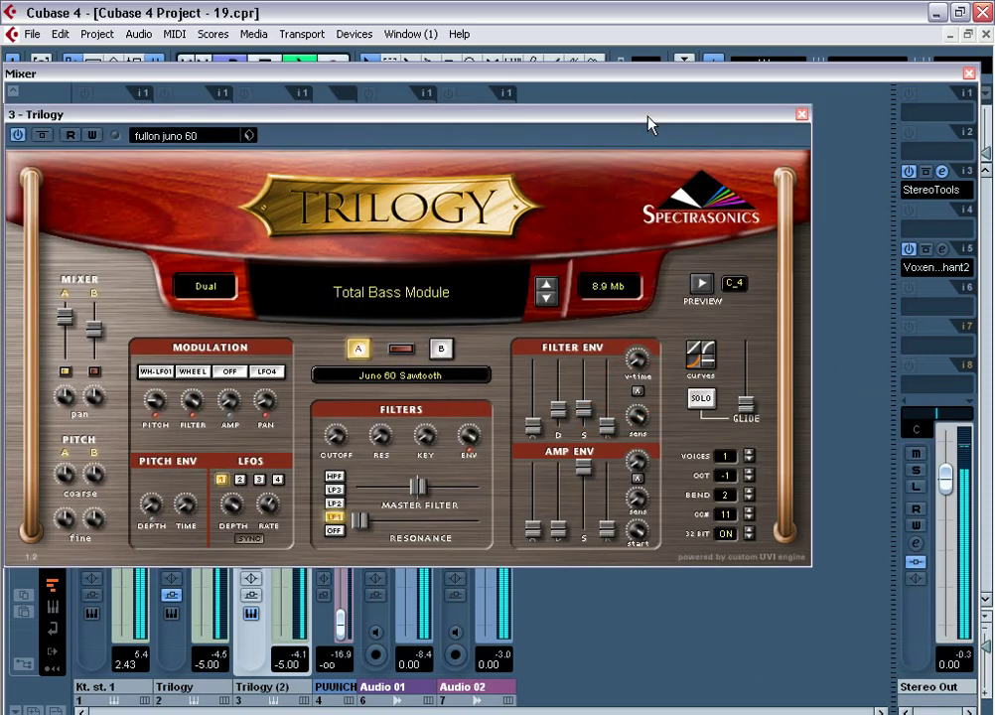
right_click(696, 106)
click(693, 100)
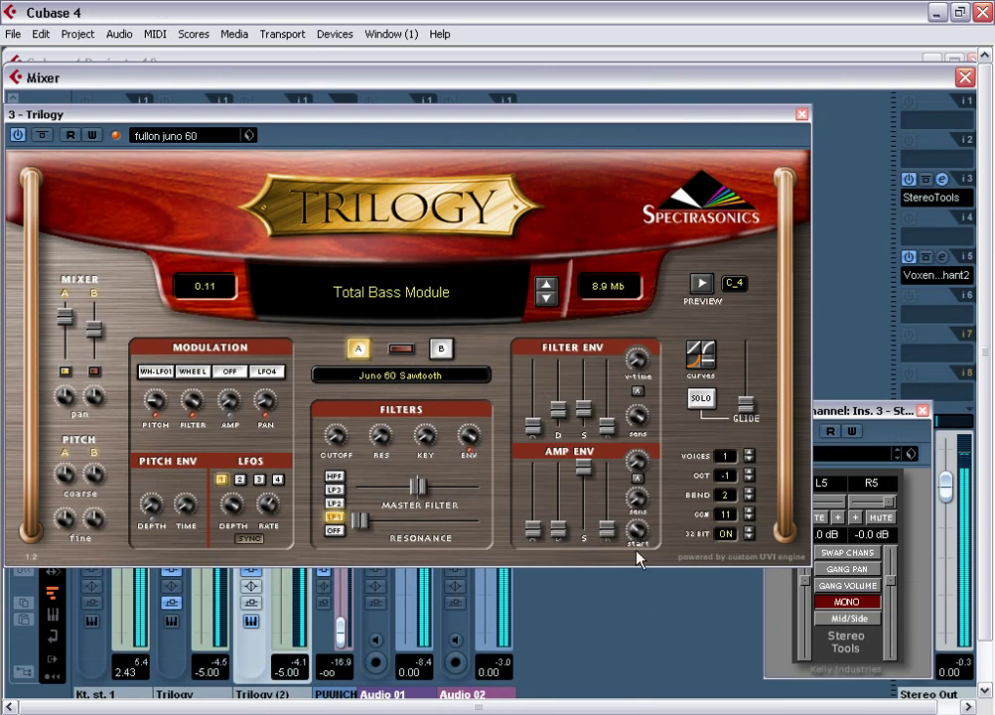
click(844, 605)
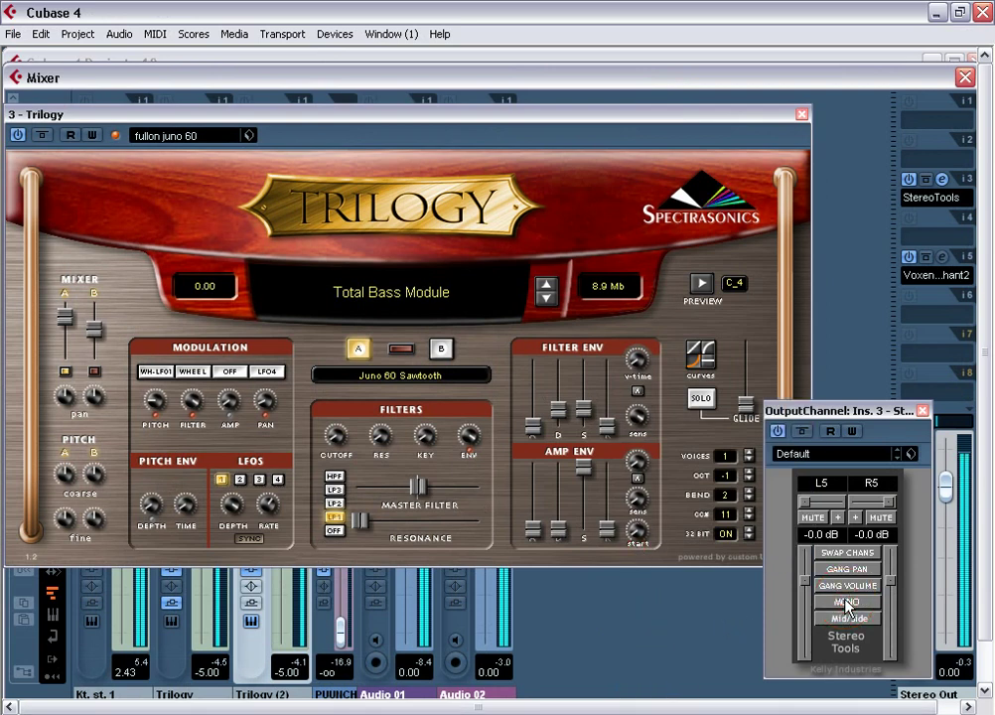
click(846, 603)
click(845, 602)
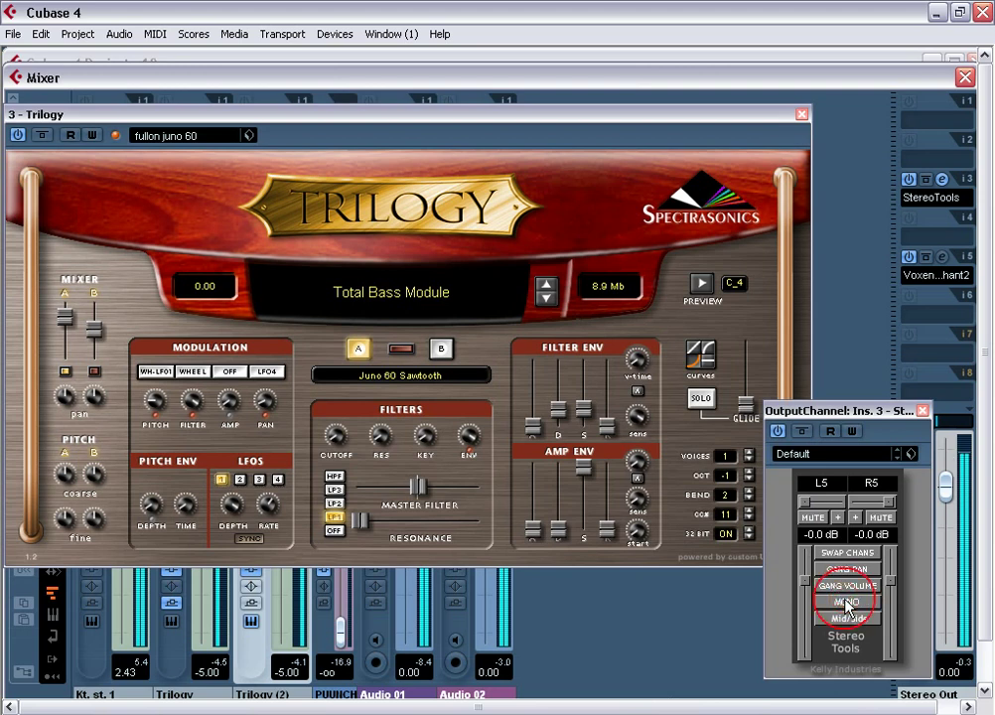
click(845, 603)
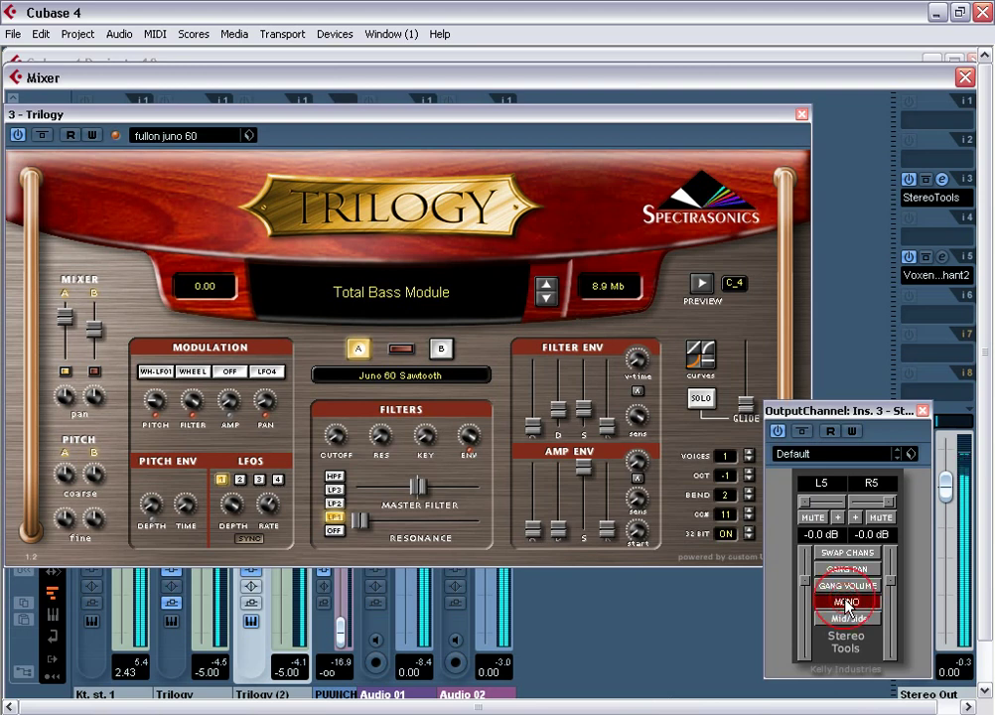
click(639, 500)
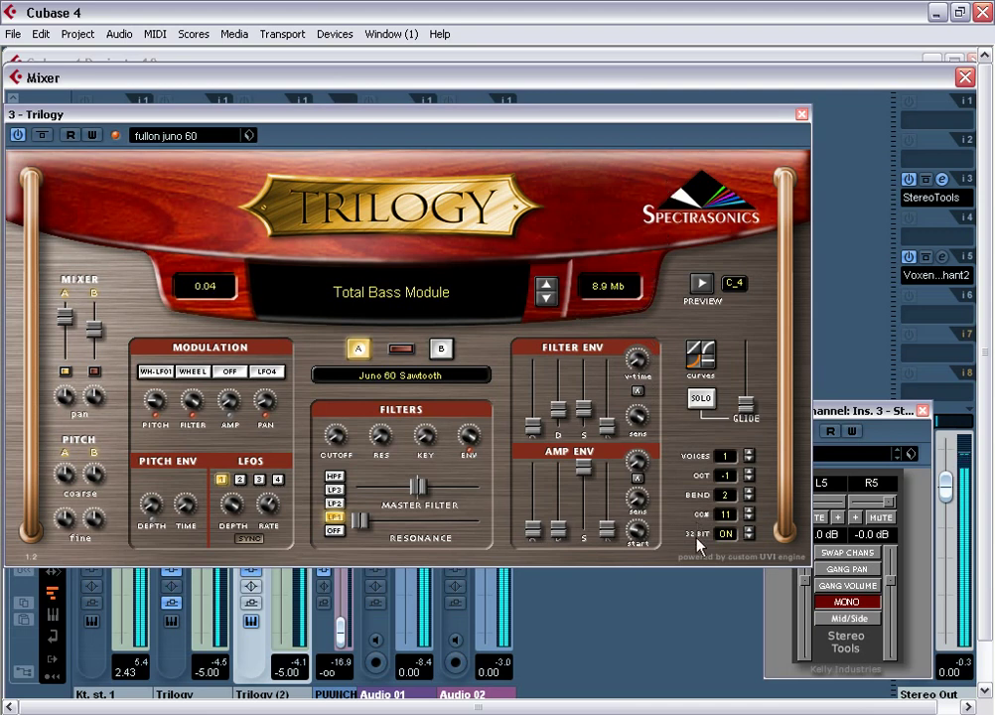
Tweak a Trilogy parameter while toggling output mono off, on and off again.
click(834, 599)
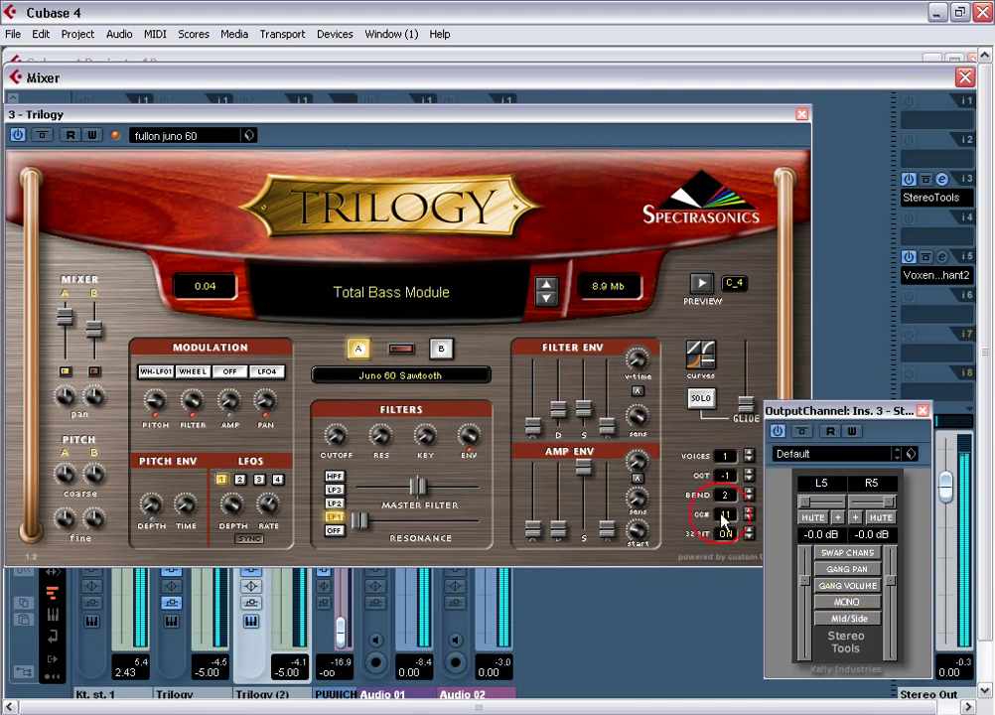
drag(642, 541, 641, 538)
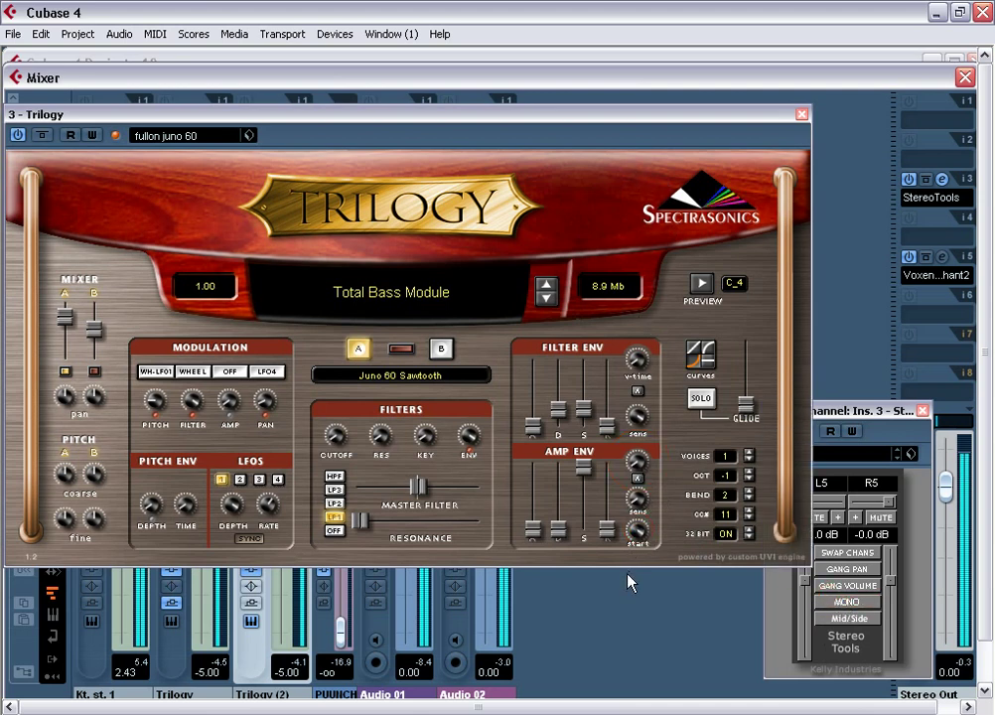
click(854, 602)
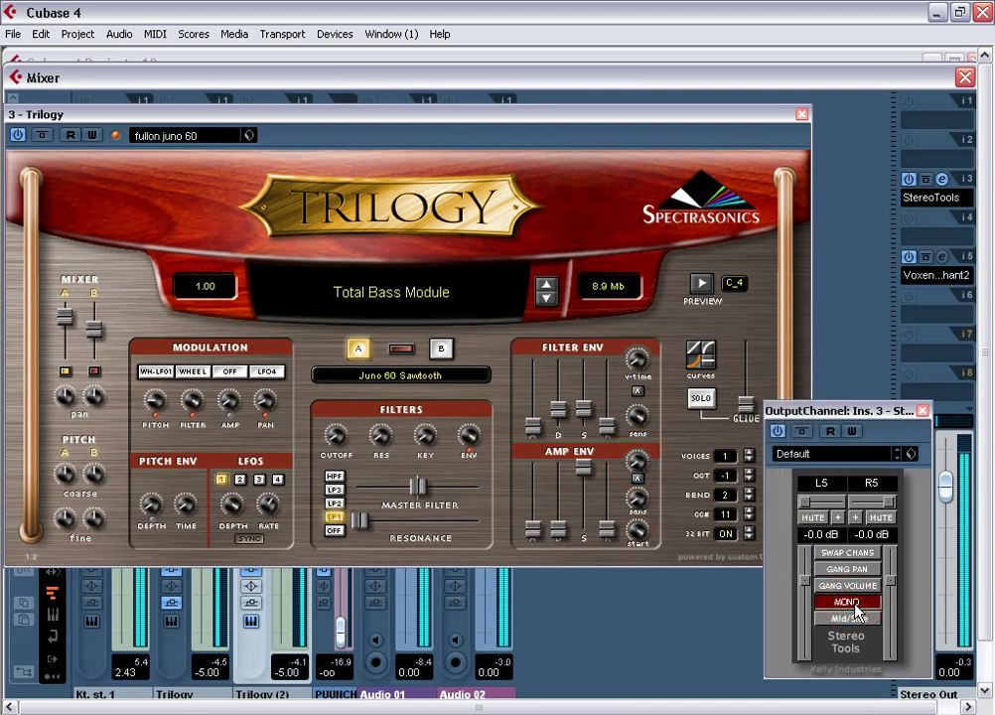
click(855, 608)
Close StereoTools, Trilogy and the mixer, lower Stereo Out, and play project 19-2.
click(923, 409)
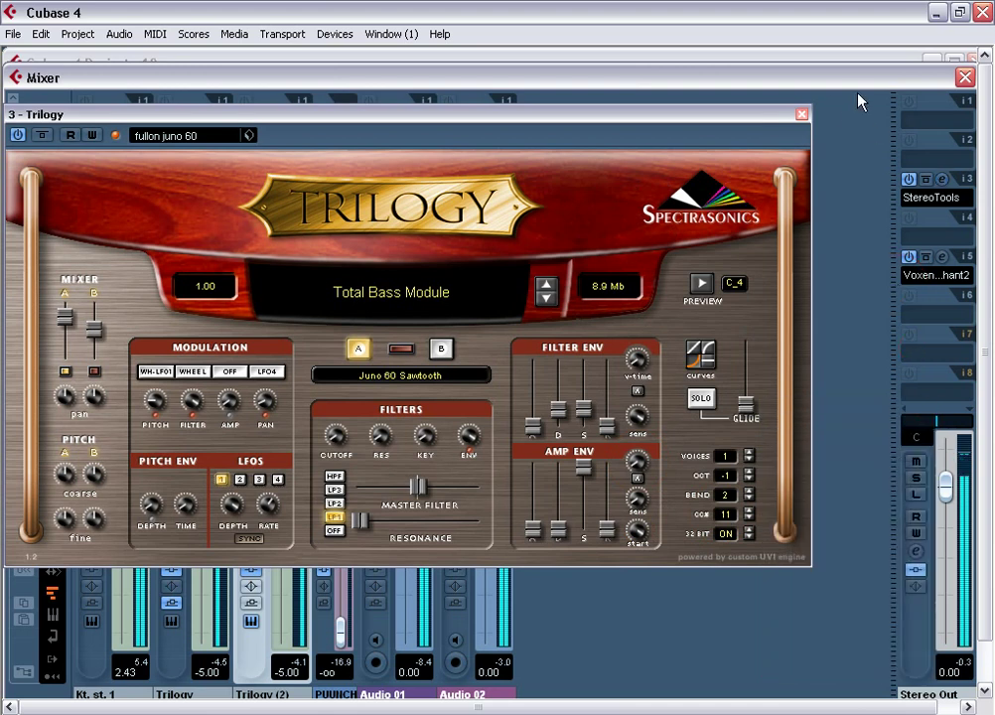
click(801, 116)
drag(944, 487, 945, 632)
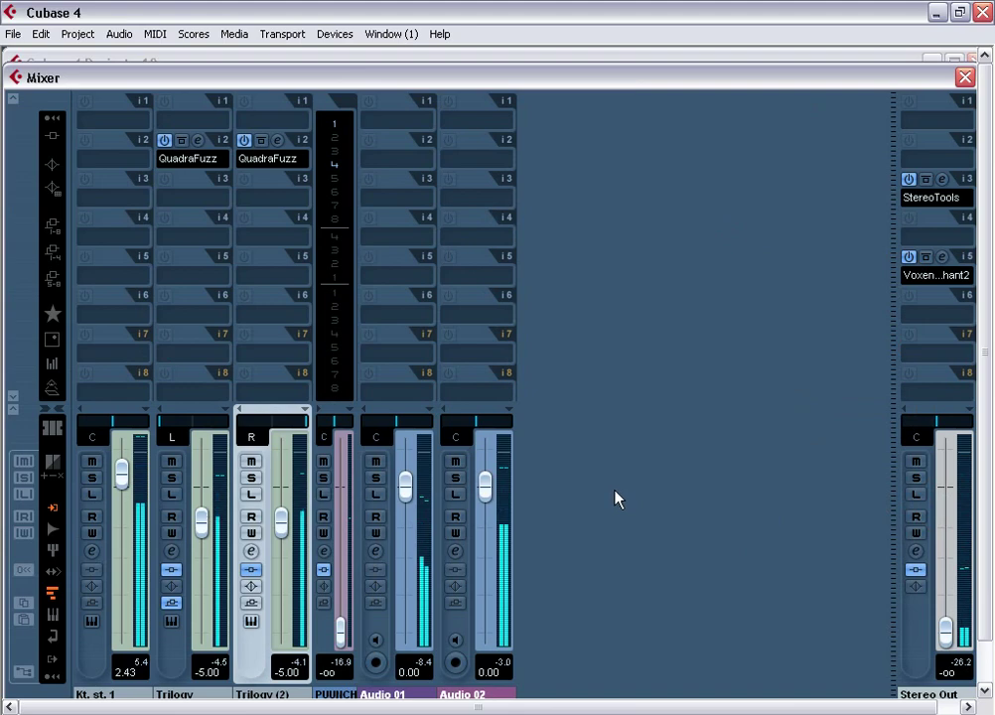
key(F3)
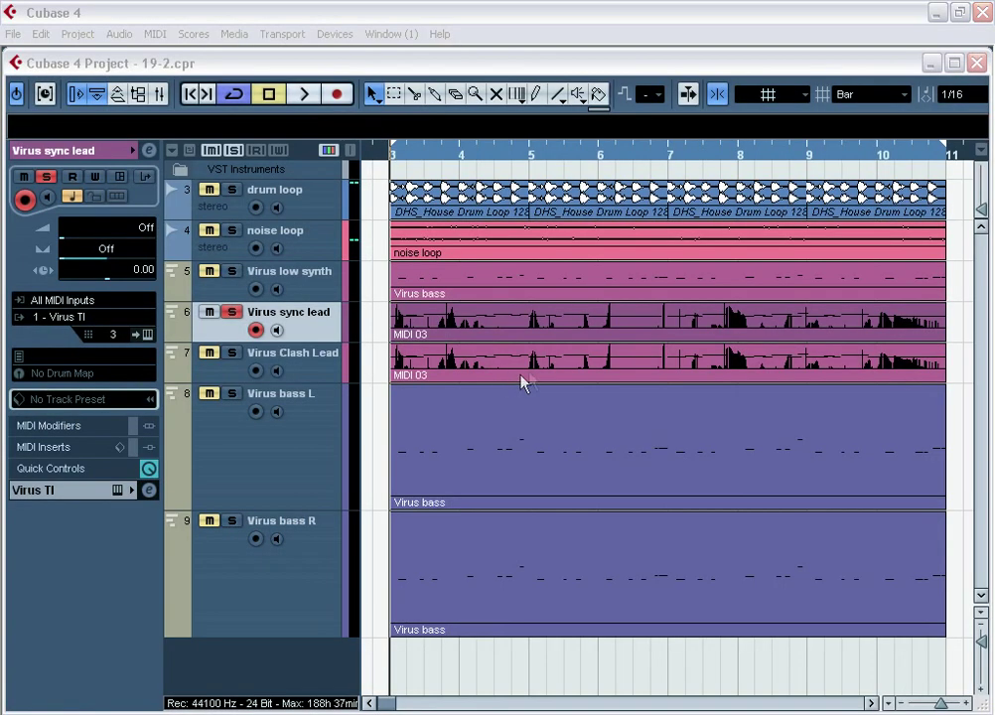
click(306, 94)
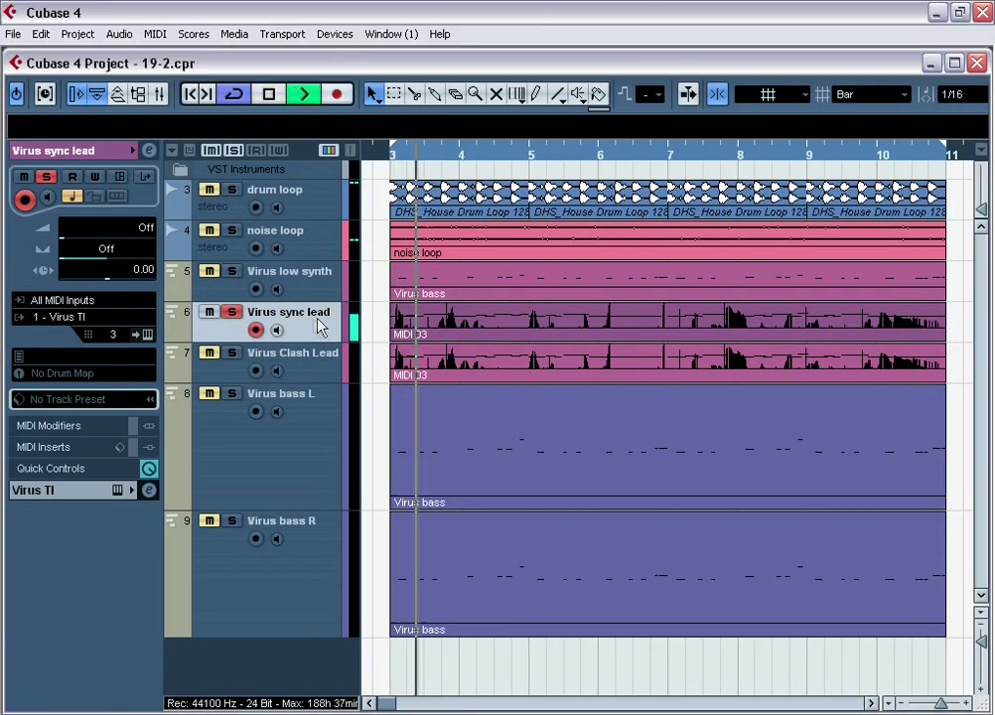
Bring up the output's PAZ Analyzer insert and clear its peak hold trace.
click(157, 94)
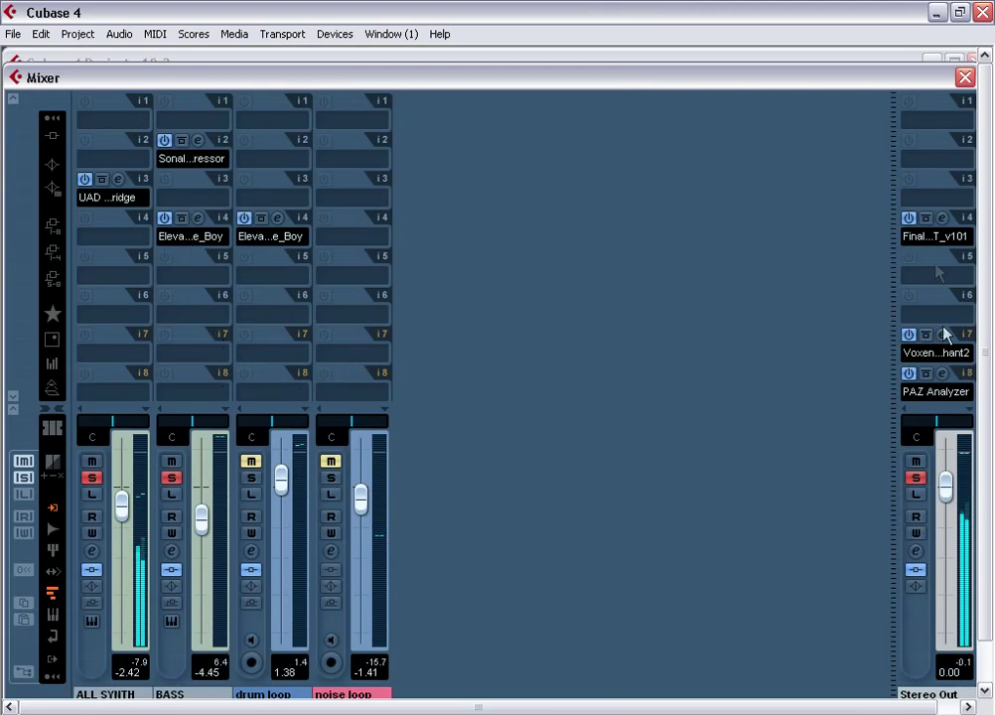
click(941, 372)
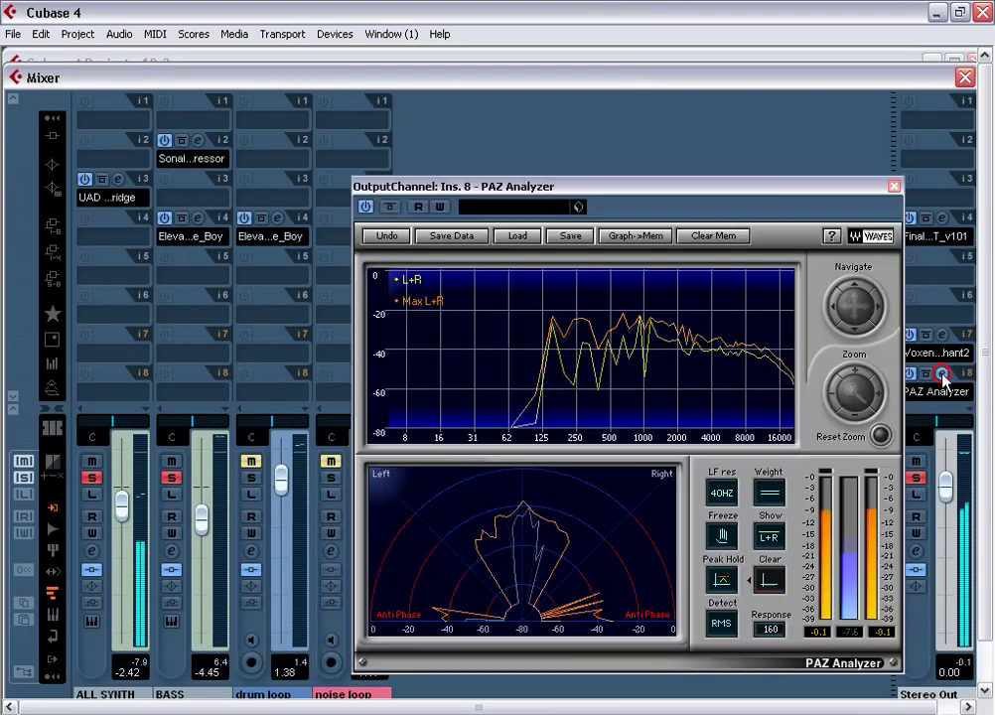
click(767, 583)
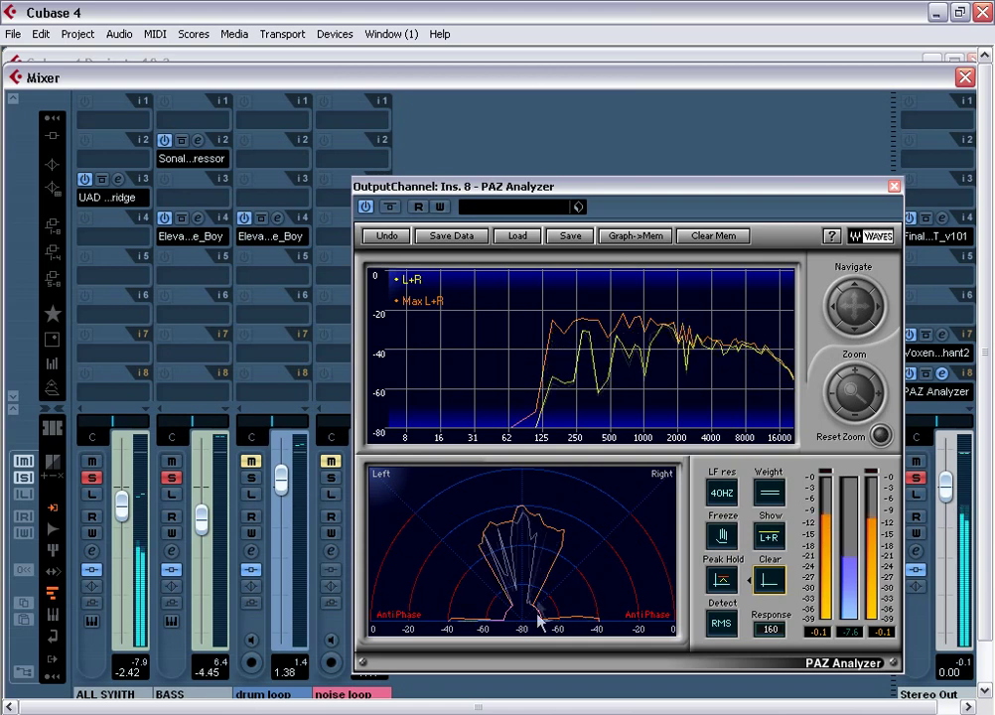
Switch ALL SYNTH to the Stereo Dual Panner and narrow its spread to L40/R40.
right_click(99, 422)
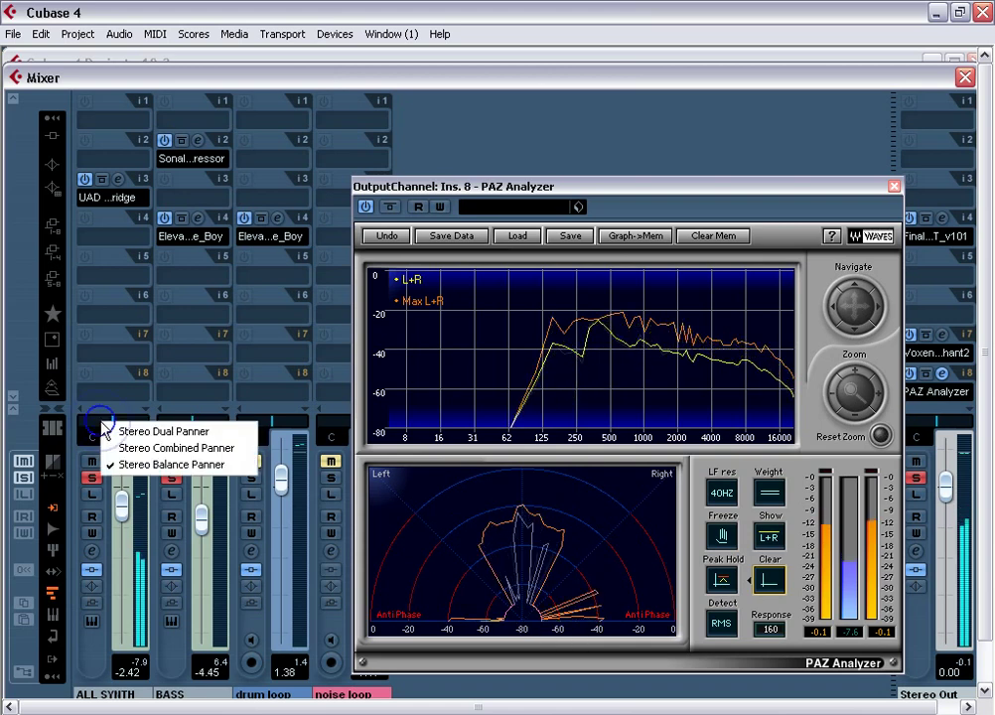
click(219, 440)
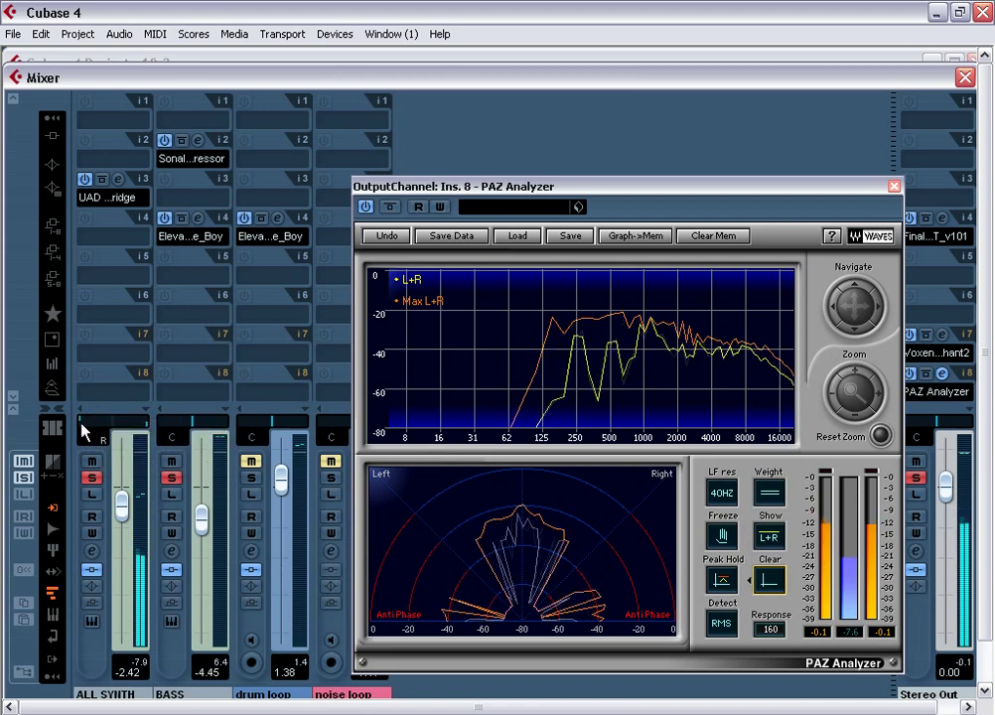
drag(81, 428, 145, 437)
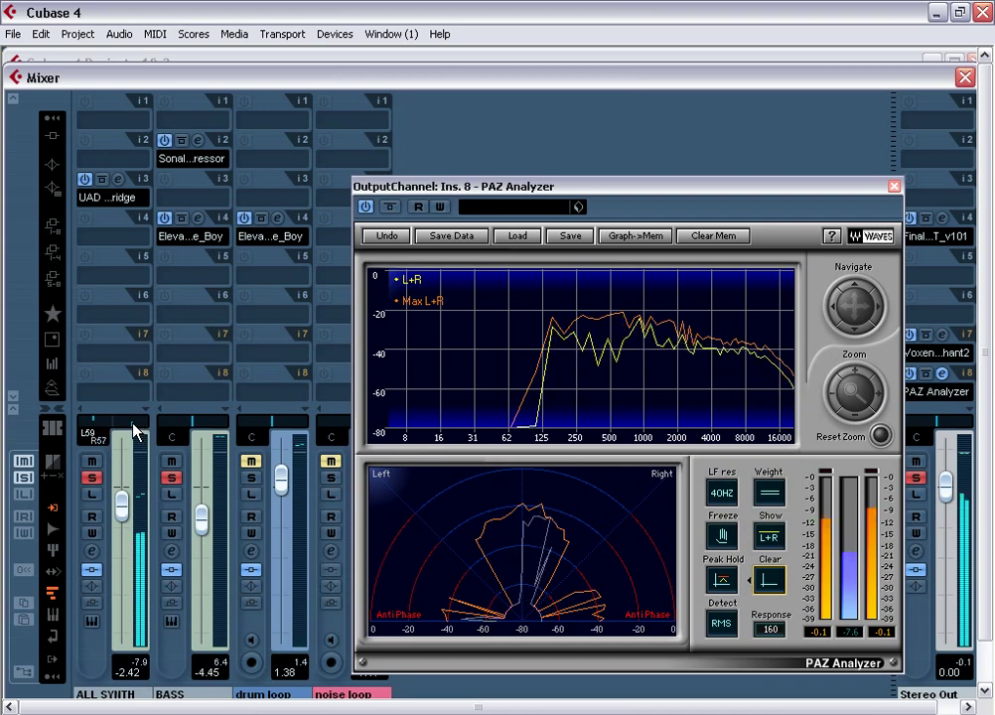
scroll(135, 427, up, 7)
click(769, 579)
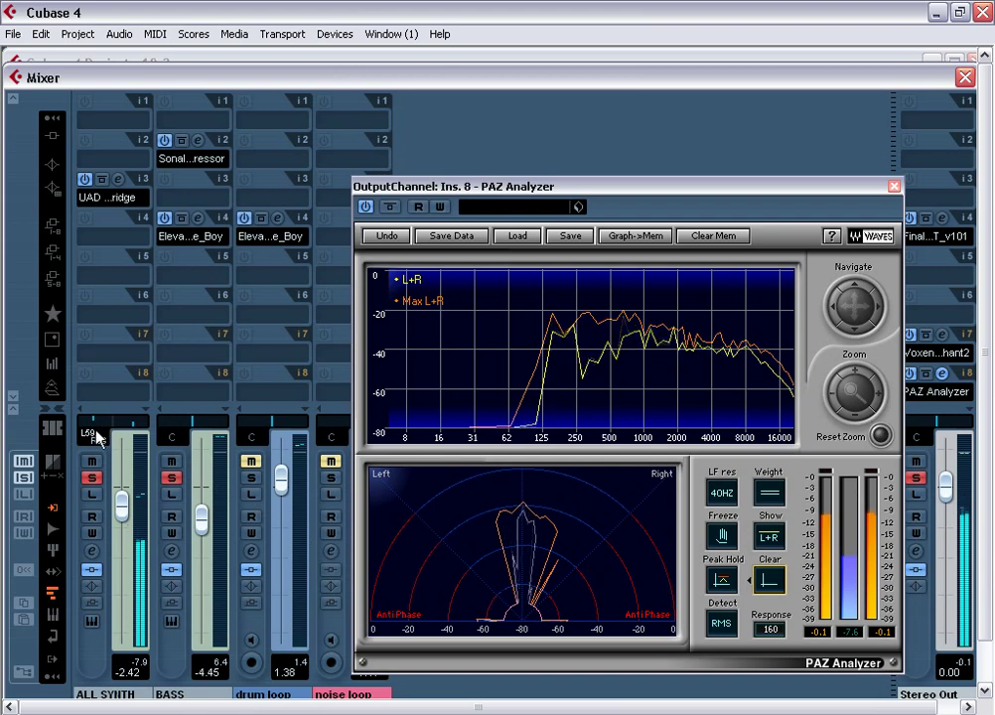
click(99, 441)
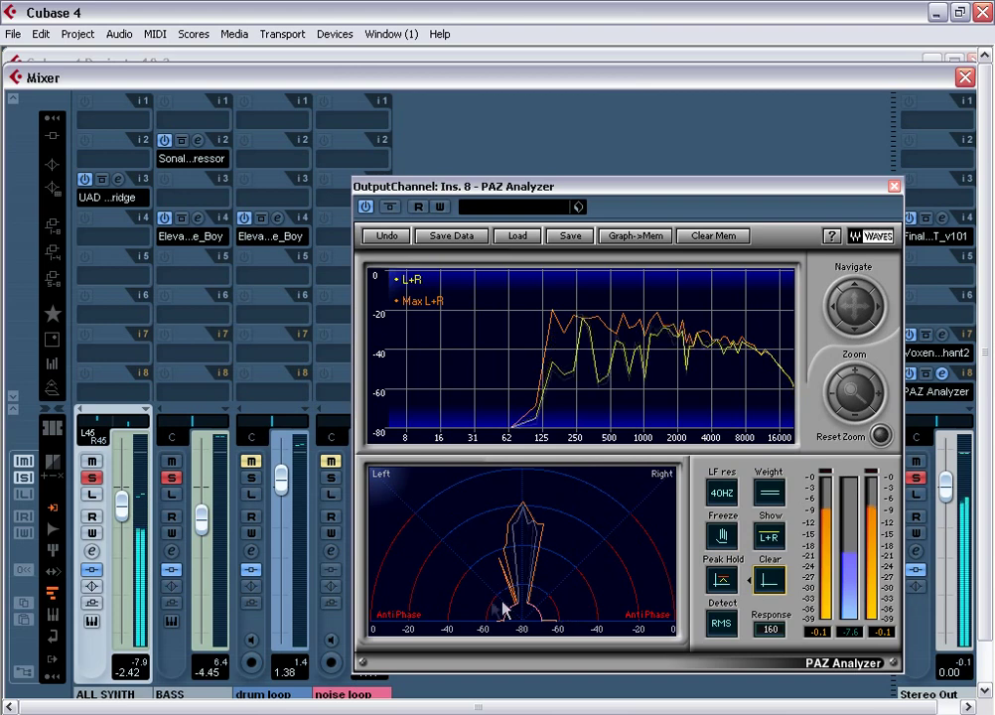
mouse_move(134, 441)
mouse_down()
mouse_move(90, 437)
mouse_move(119, 437)
mouse_up()
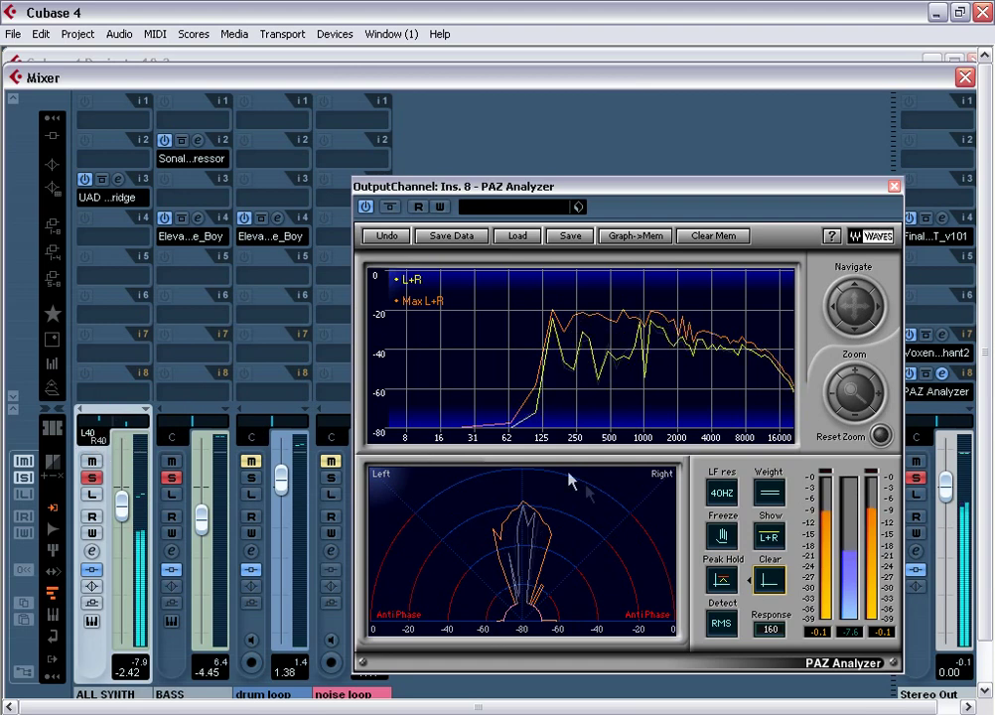
click(769, 584)
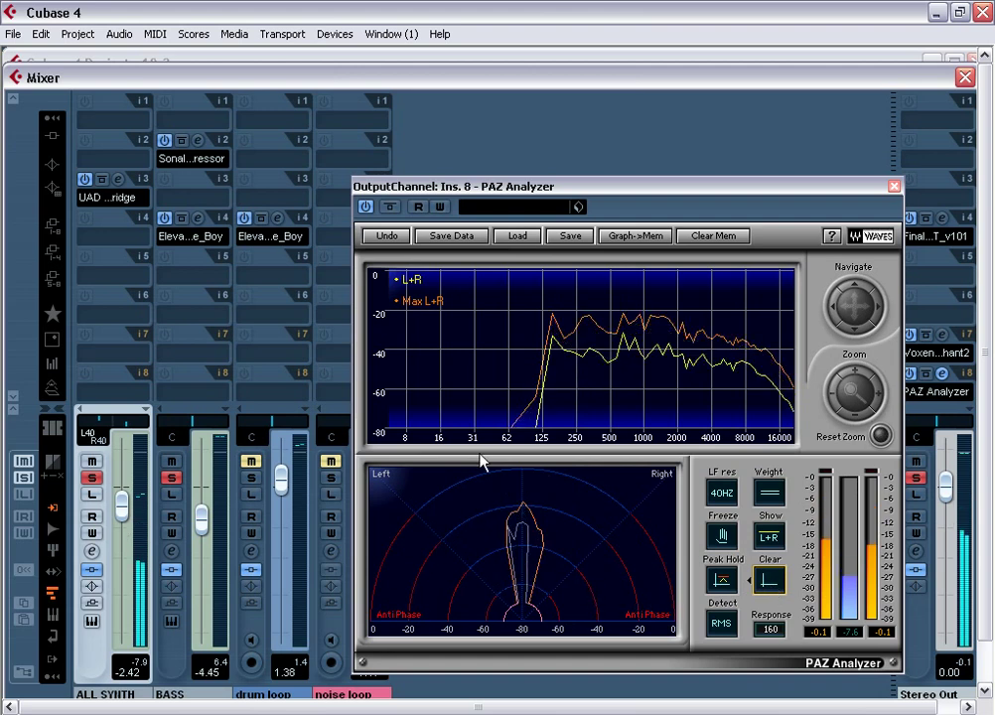
key(space)
Return ALL SYNTH to the Stereo Balance Panner and resume playback.
right_click(122, 425)
click(168, 463)
key(space)
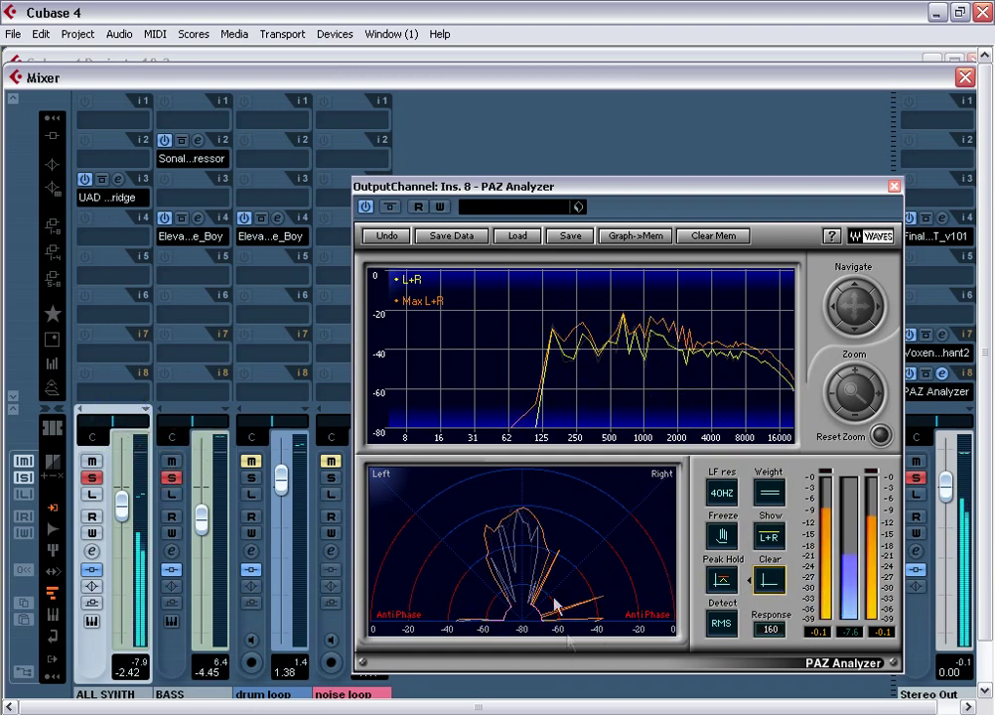
Load S1-Imager into ALL SYNTH's sixth insert.
click(107, 314)
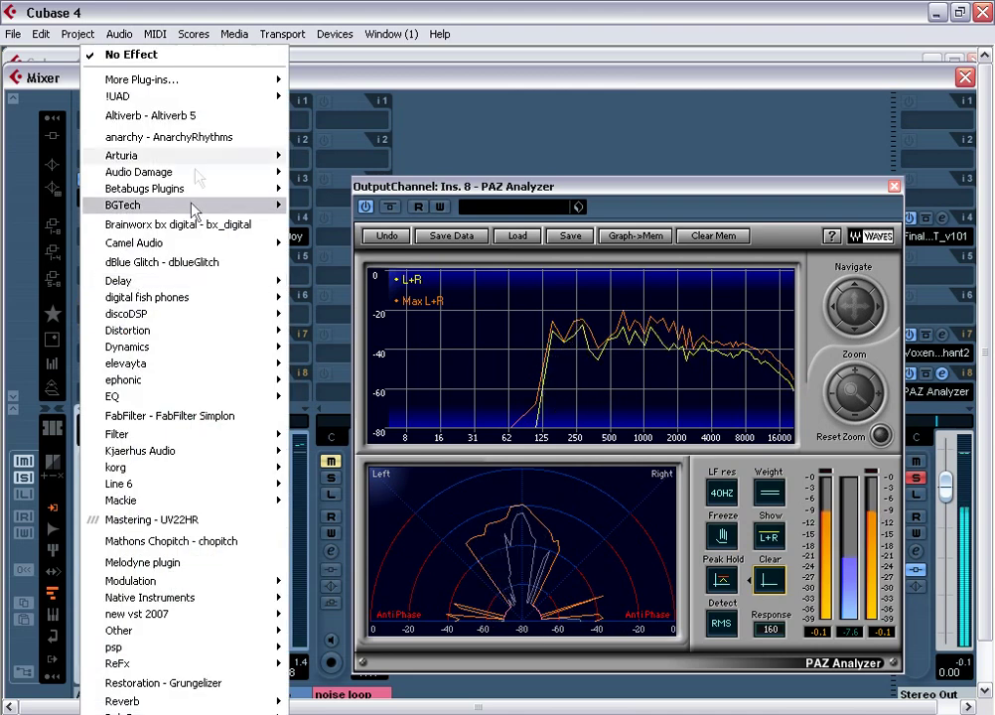
mouse_move(144, 79)
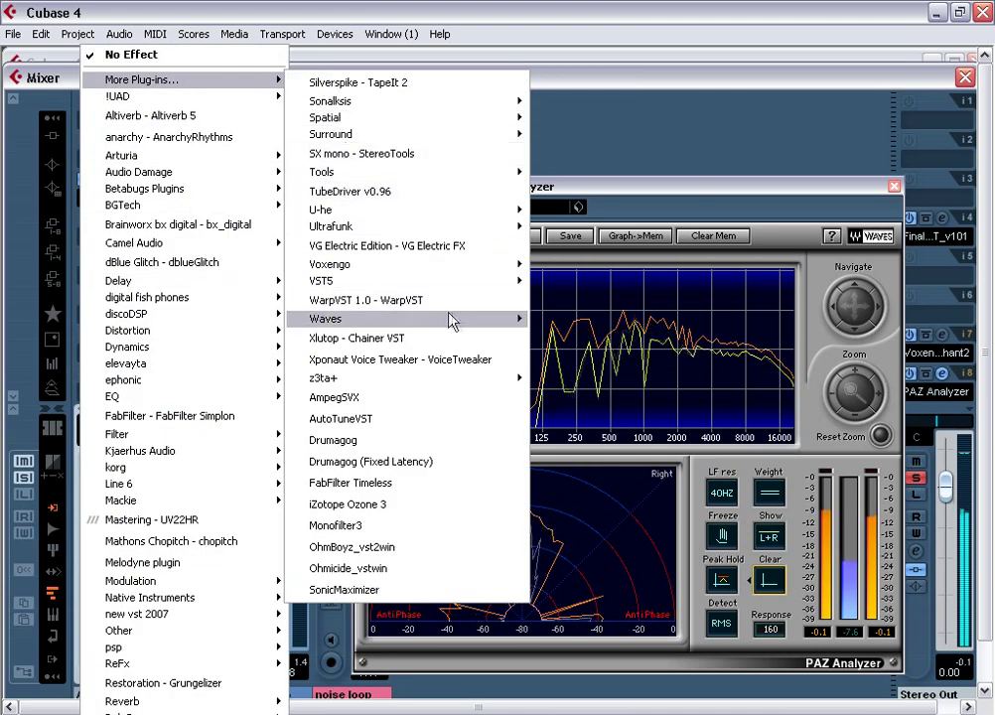
mouse_move(456, 319)
mouse_move(578, 355)
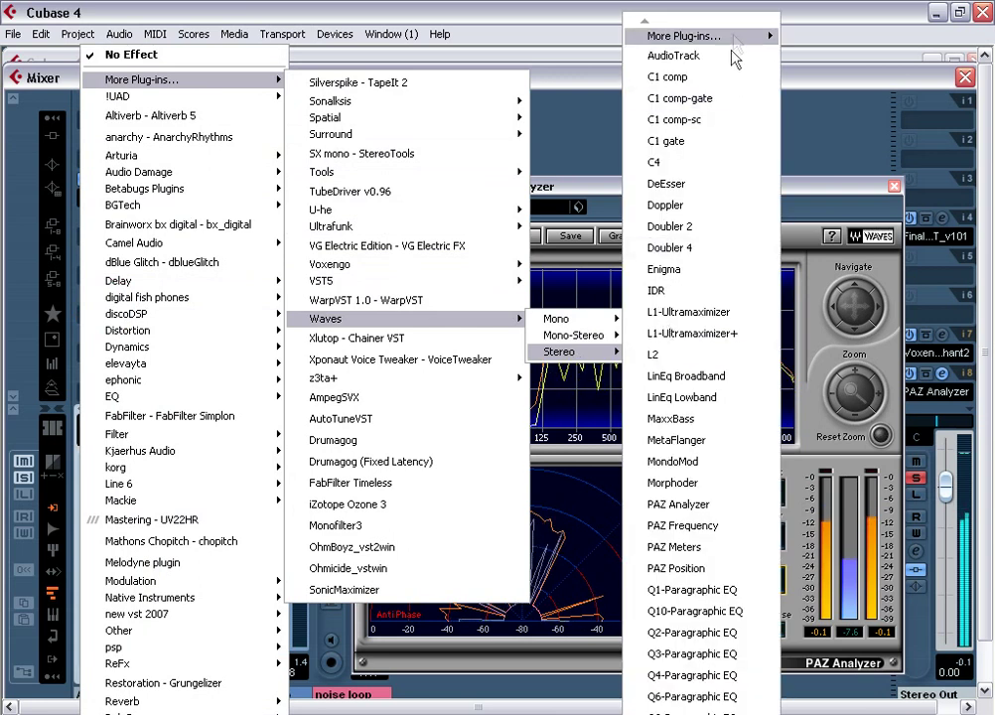
mouse_move(695, 36)
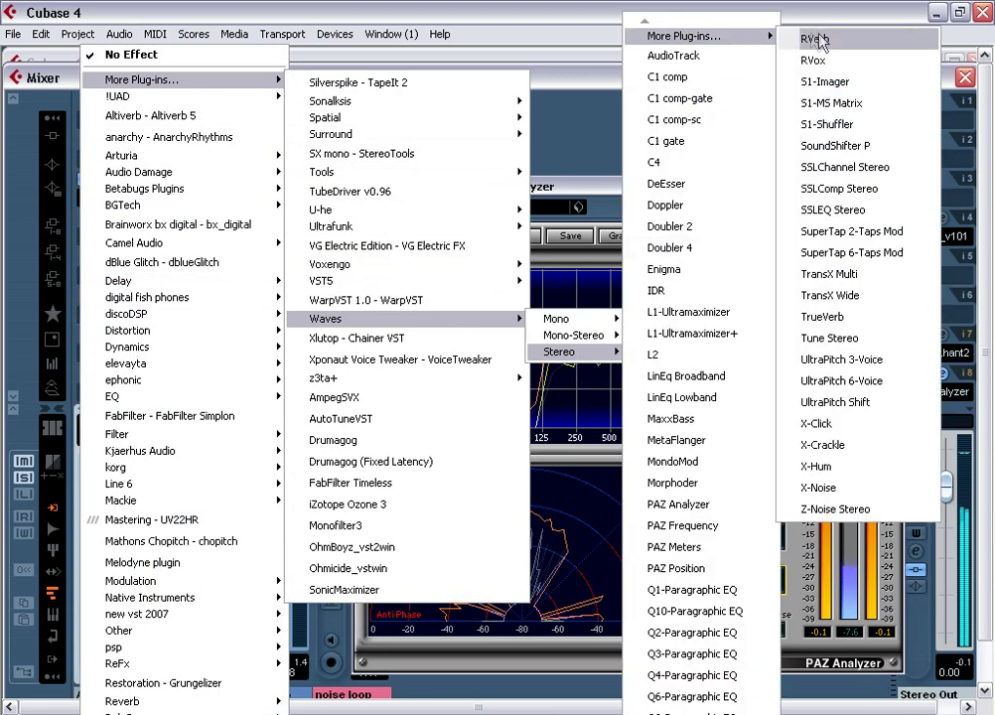
click(853, 84)
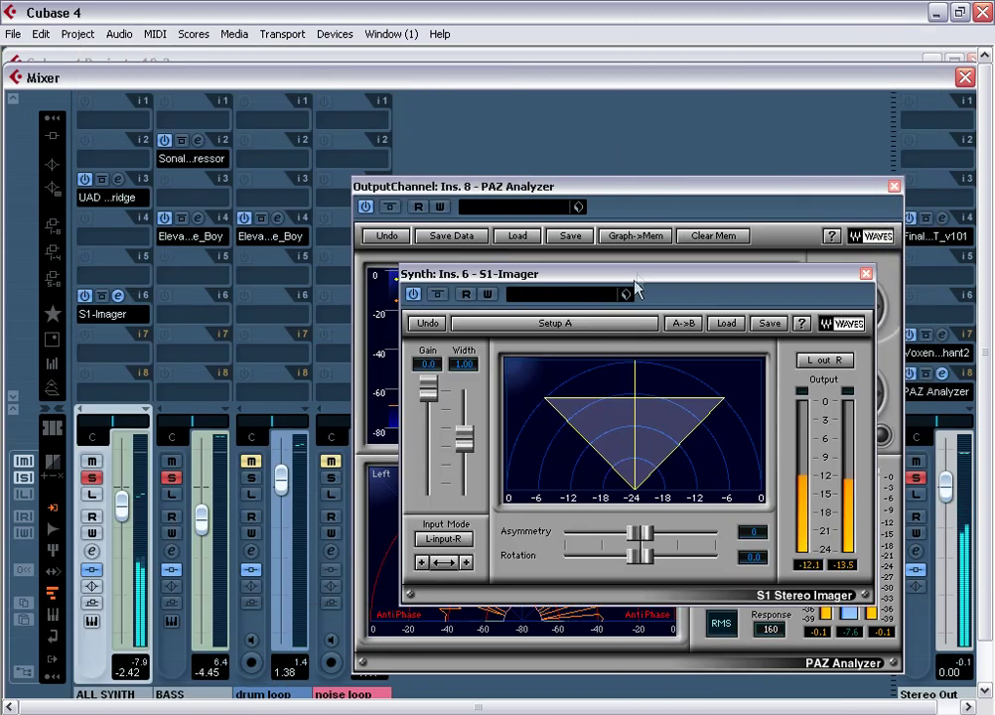
drag(638, 281, 411, 118)
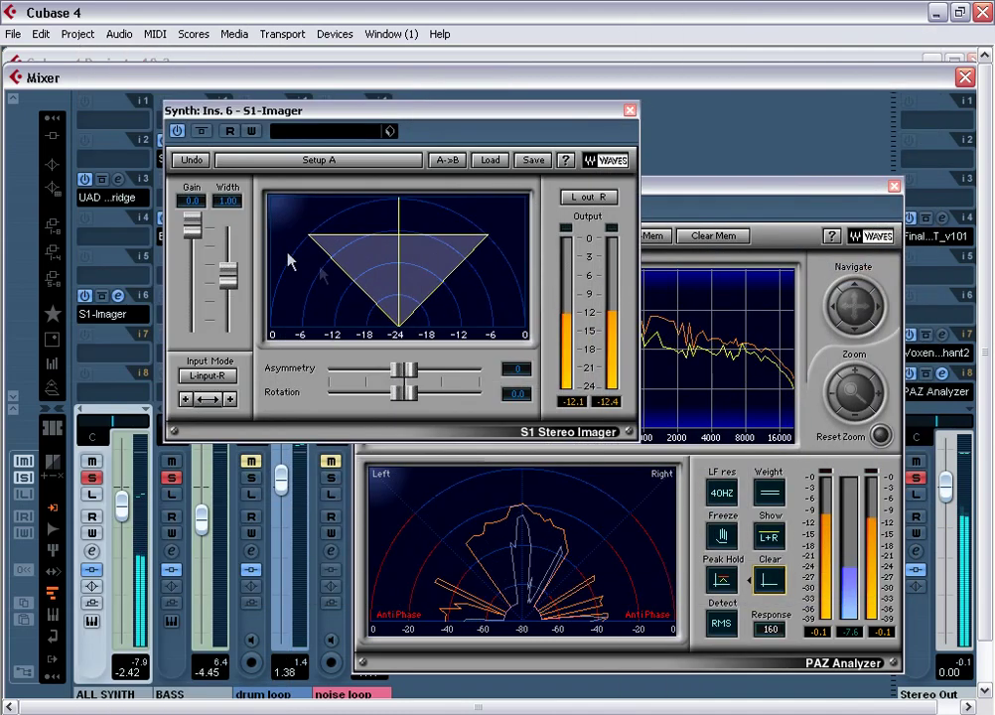
Adjust the S1-Imager width, settling on 0.37, while checking the PAZ Analyzer display.
drag(228, 279, 229, 326)
click(772, 586)
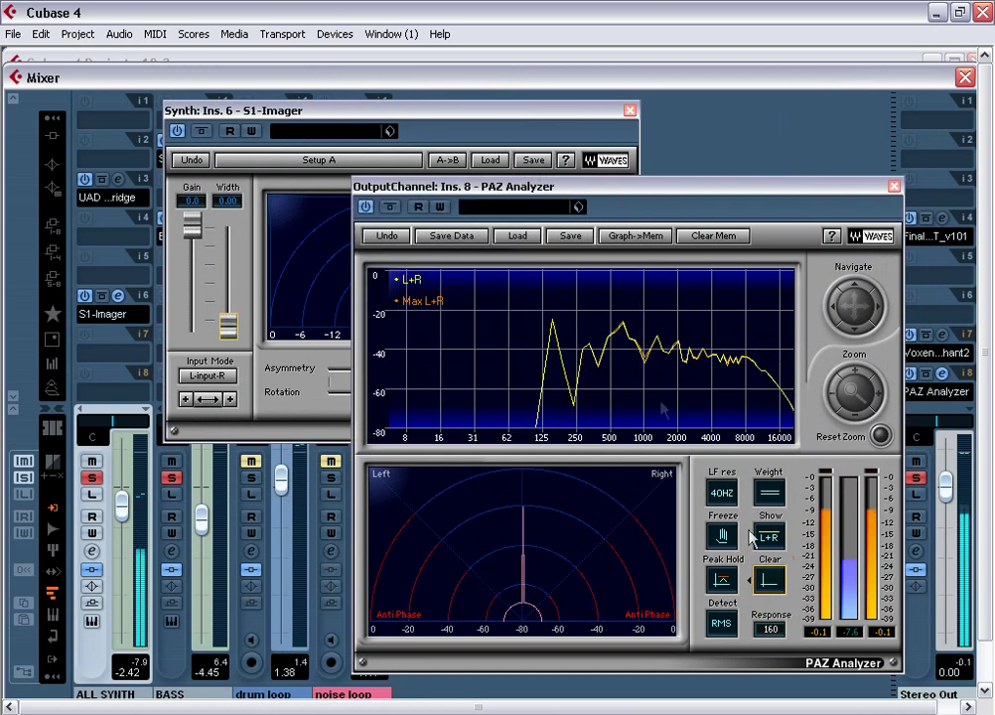
click(366, 110)
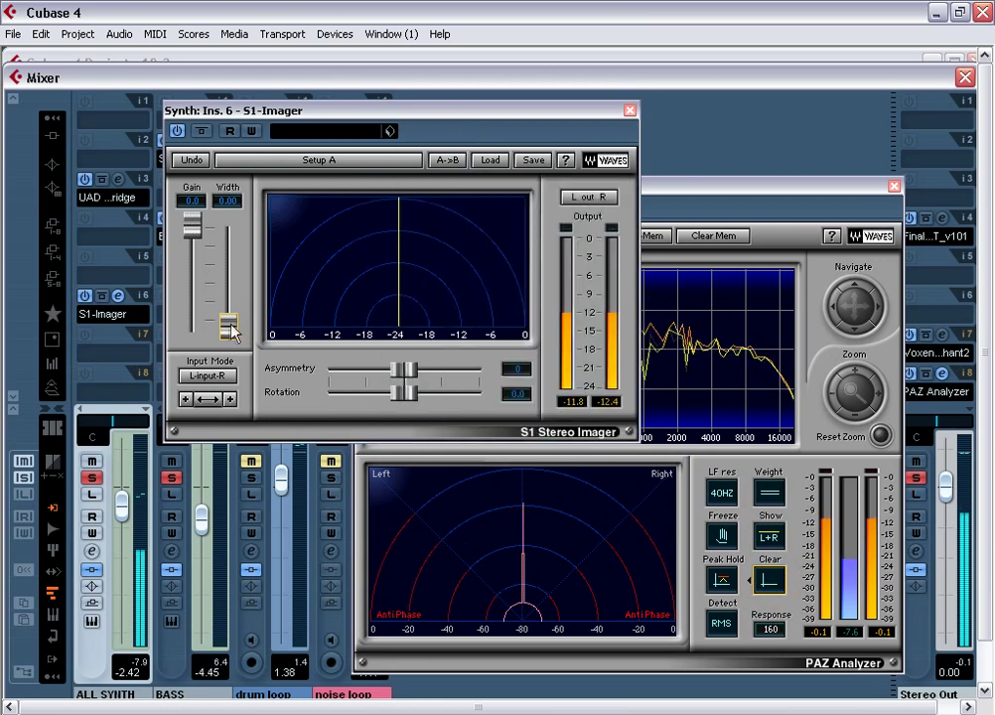
drag(229, 328, 228, 298)
click(571, 446)
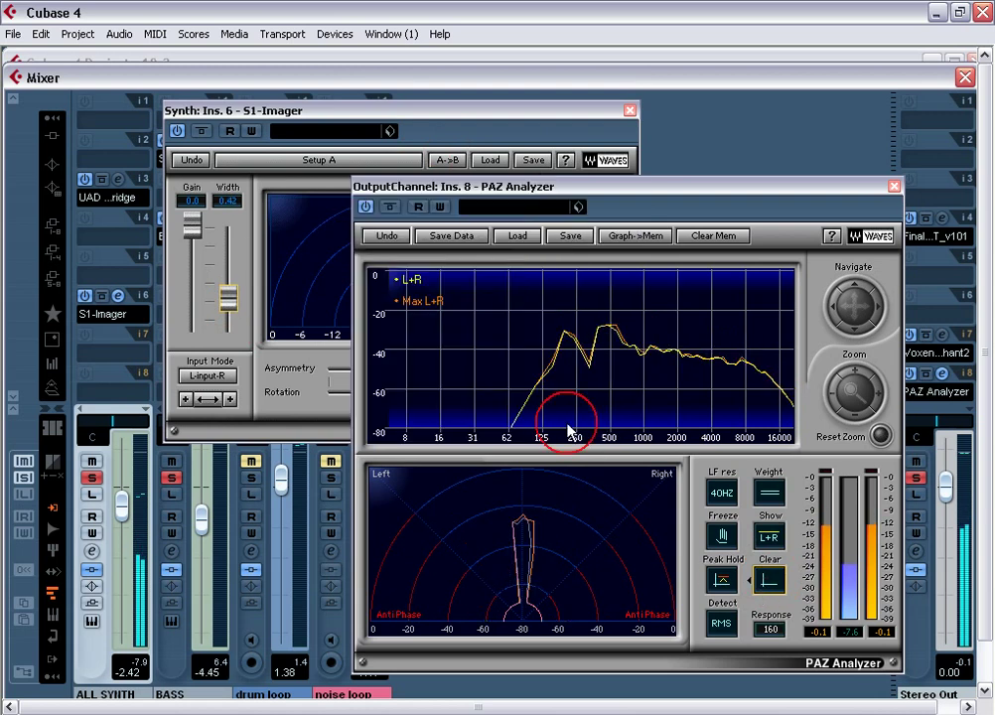
click(238, 299)
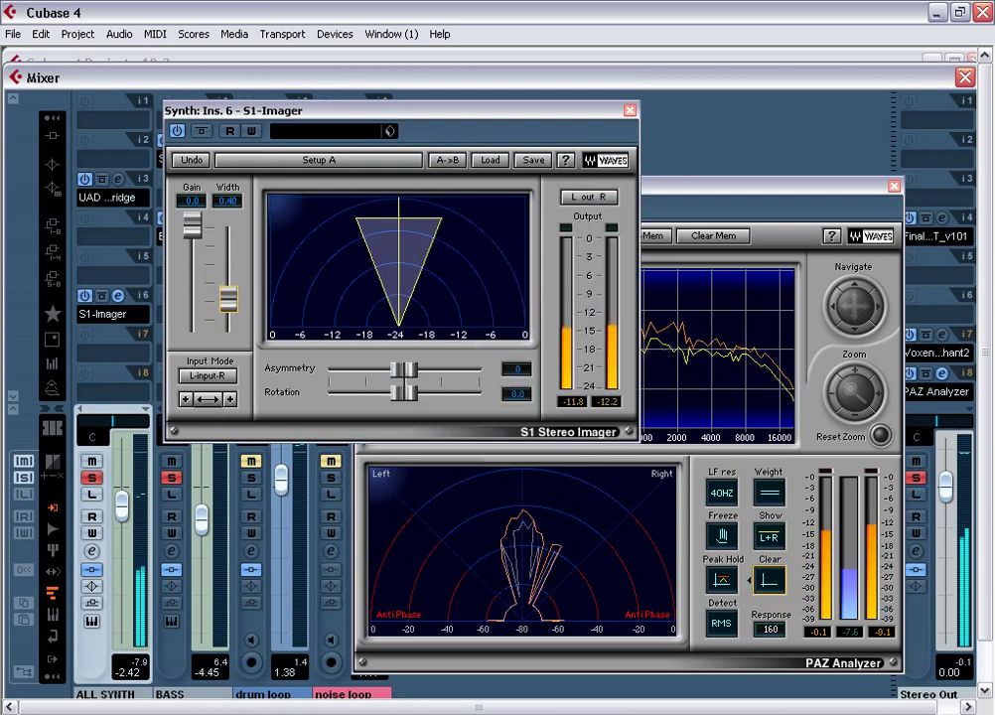
drag(228, 299, 228, 301)
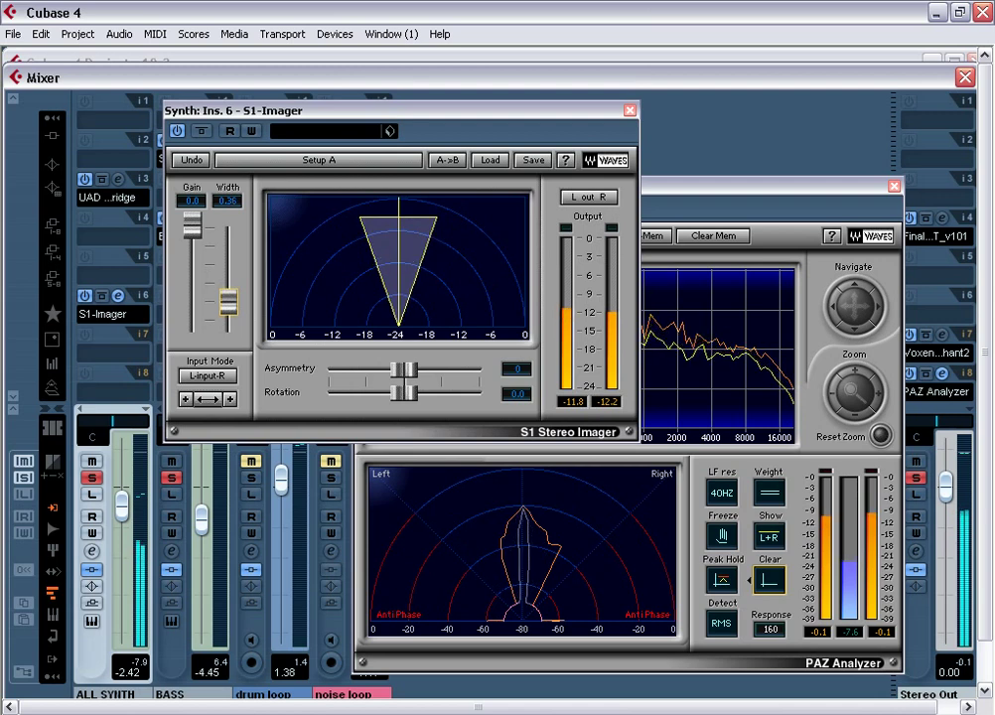
click(786, 528)
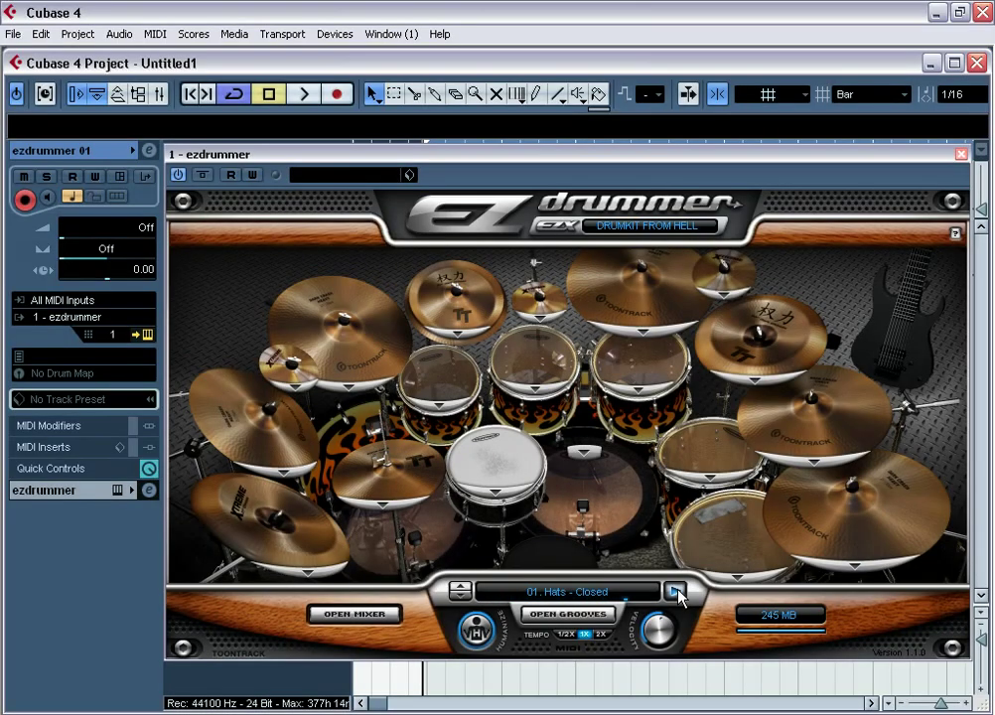
Preview the closed hi-hat pattern and set the EZdrummer Hihat level to 1.2 dB.
click(675, 592)
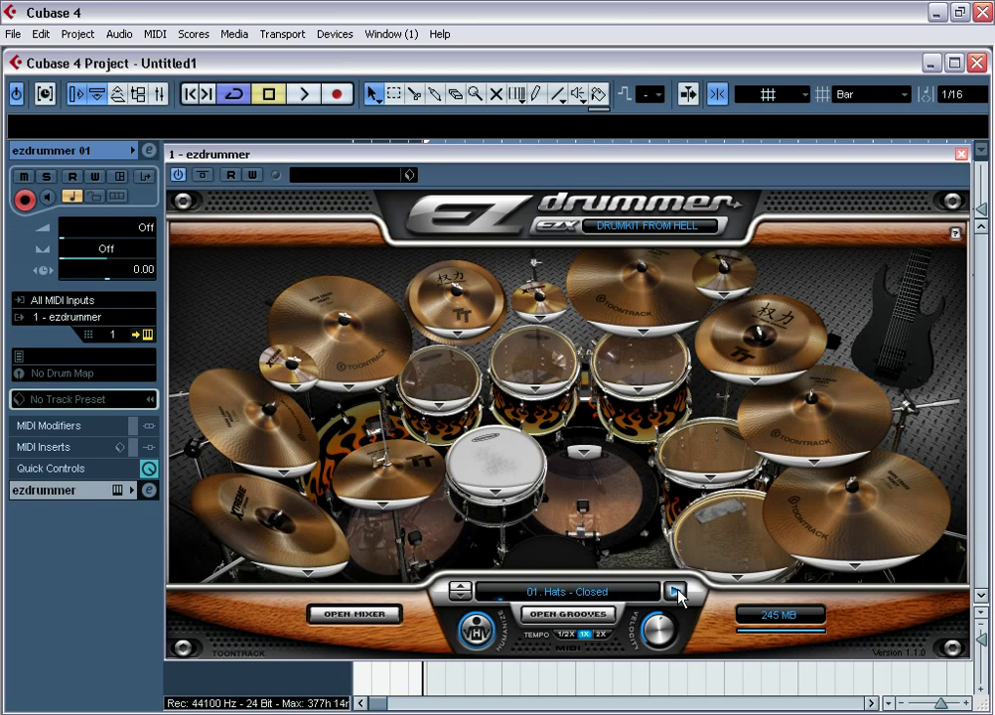
click(375, 614)
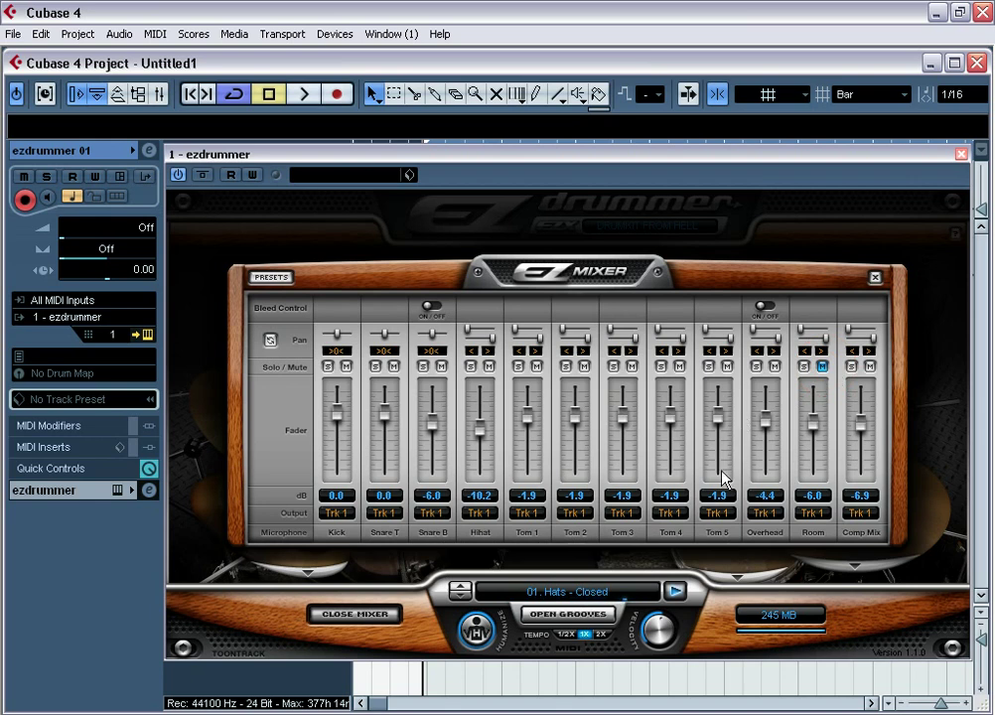
drag(479, 431, 479, 406)
drag(483, 402, 483, 416)
Switch the EZ1 mixer channel to the Stereo Balance Panner.
click(159, 94)
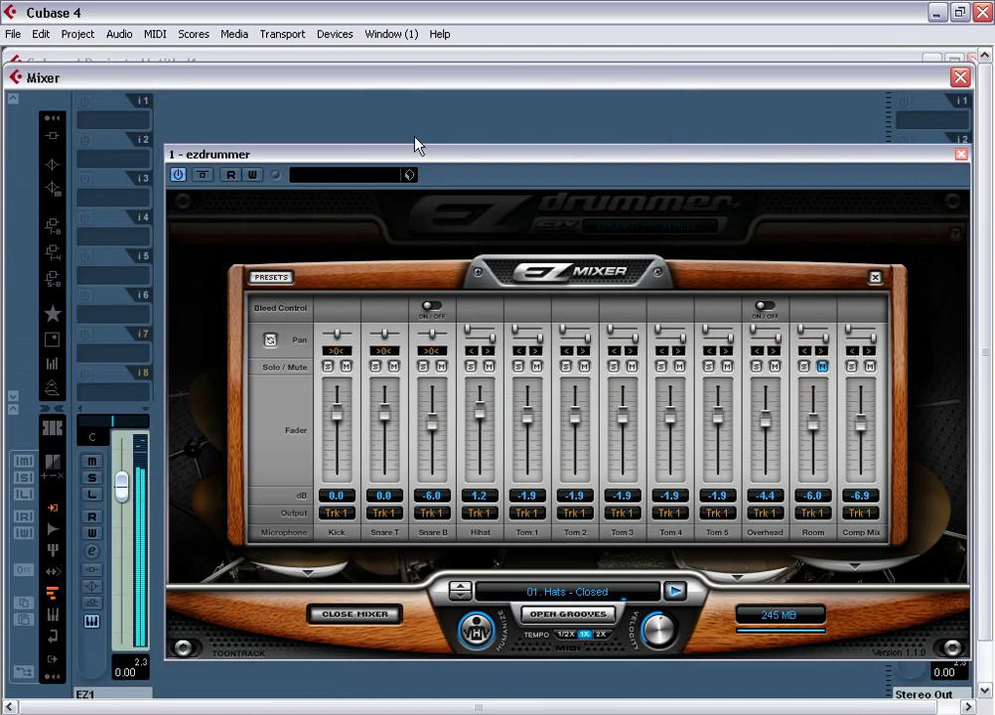
click(960, 153)
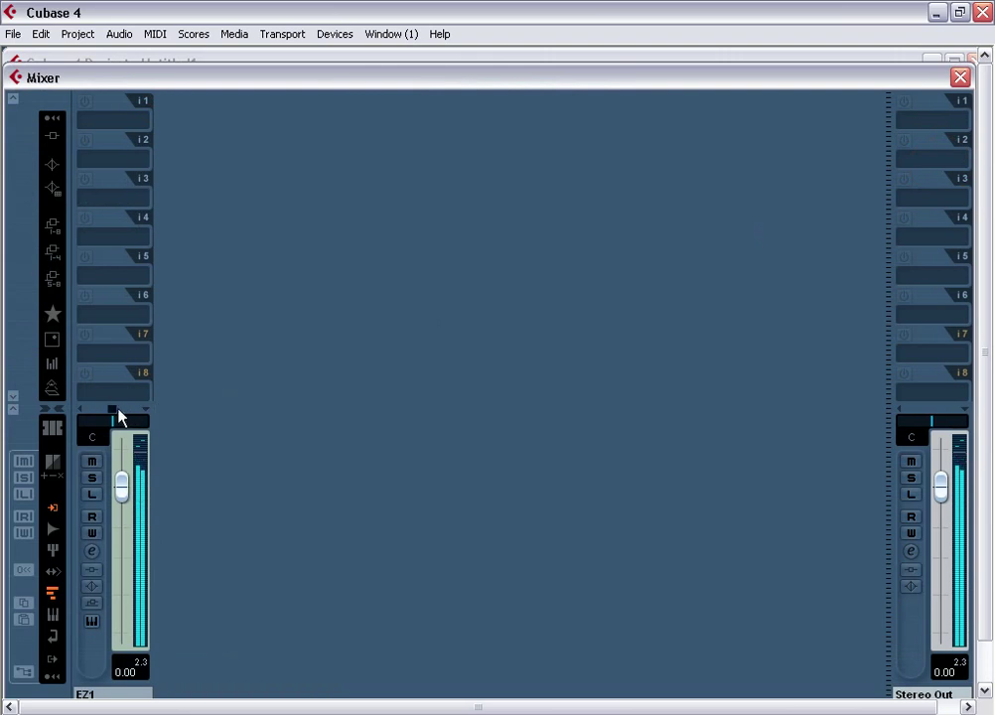
drag(116, 423, 126, 425)
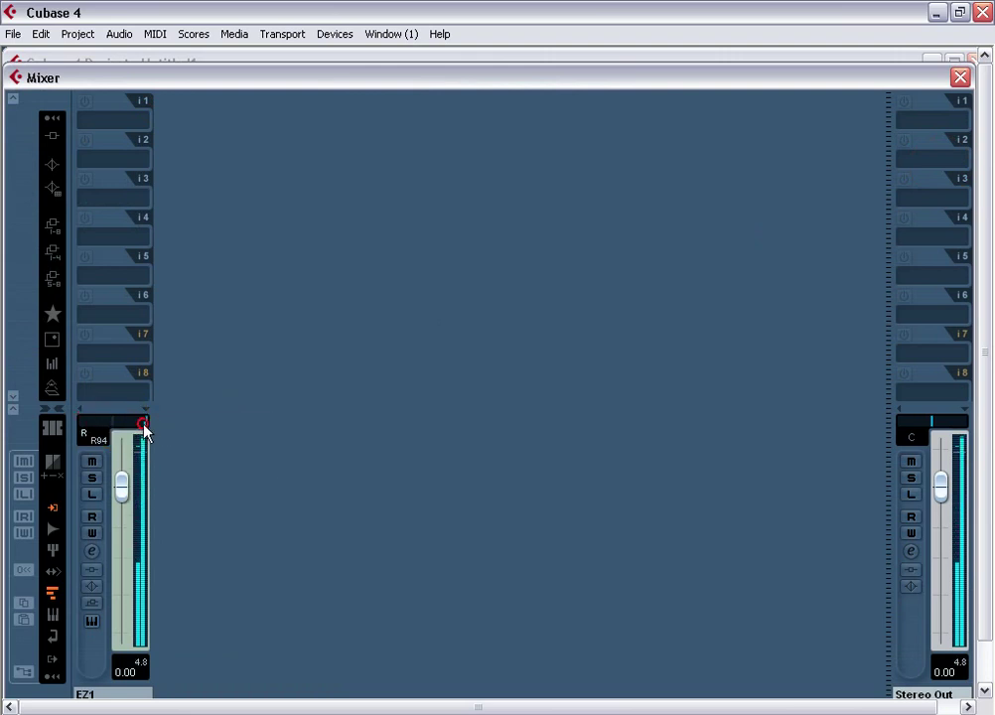
drag(141, 425, 65, 425)
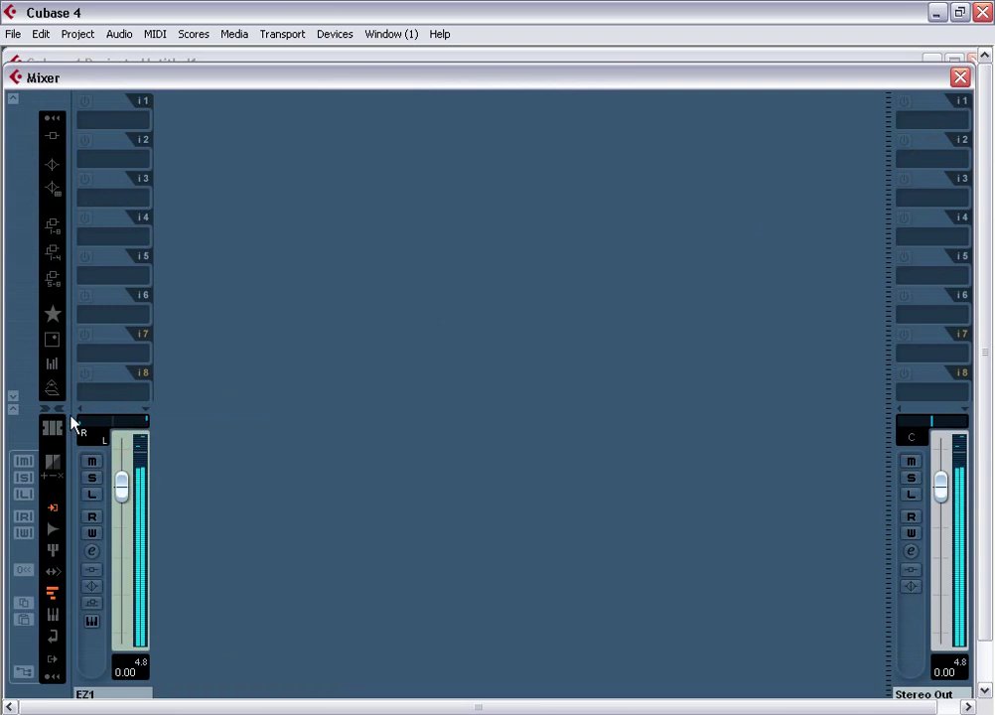
right_click(89, 426)
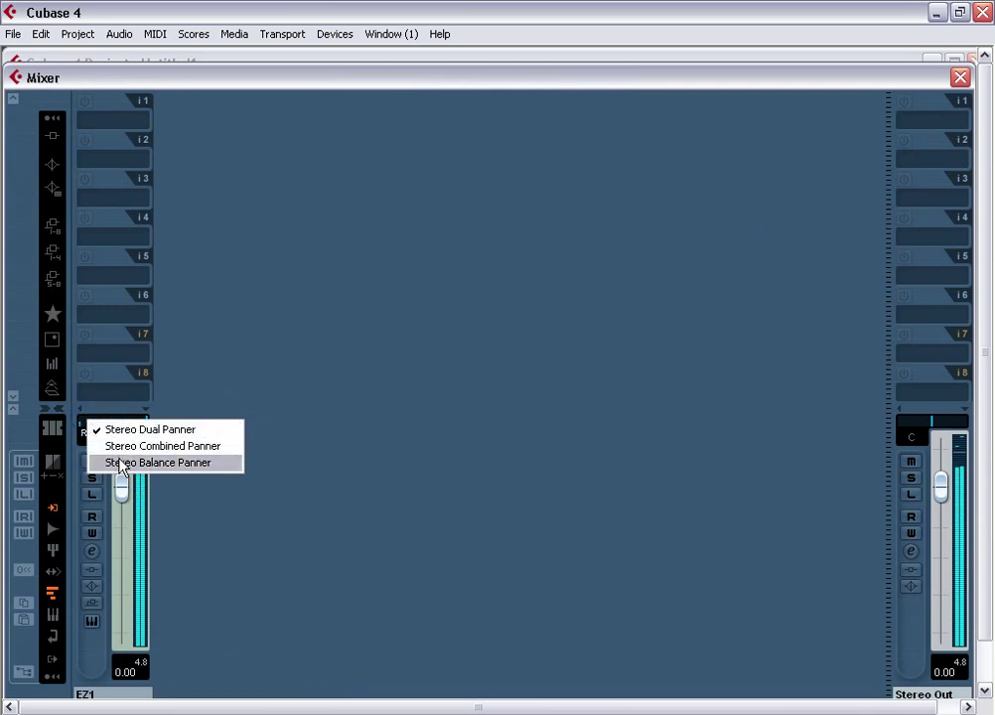
click(114, 462)
Mute the Room microphone in the EZ Mixer and pull its fader to off.
click(92, 623)
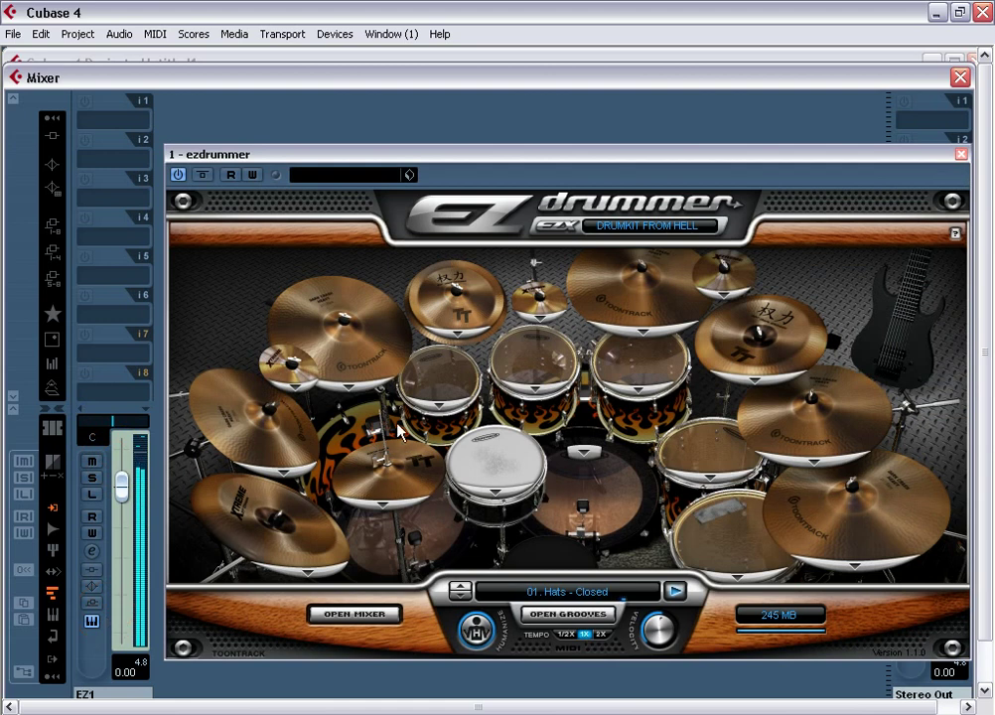
click(383, 622)
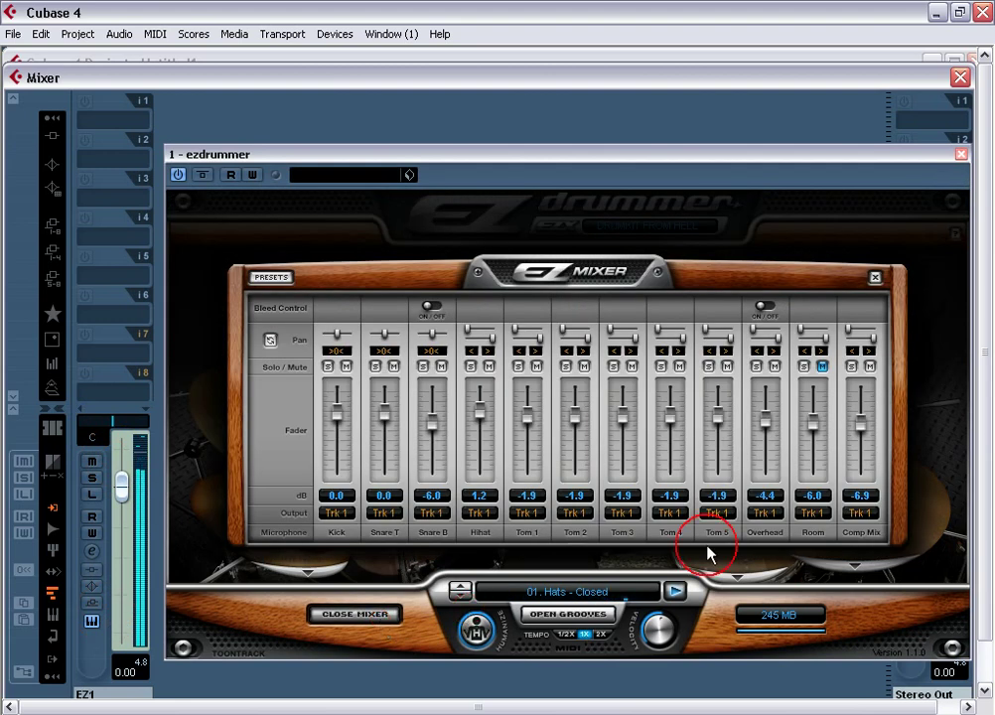
click(822, 368)
drag(824, 417, 824, 449)
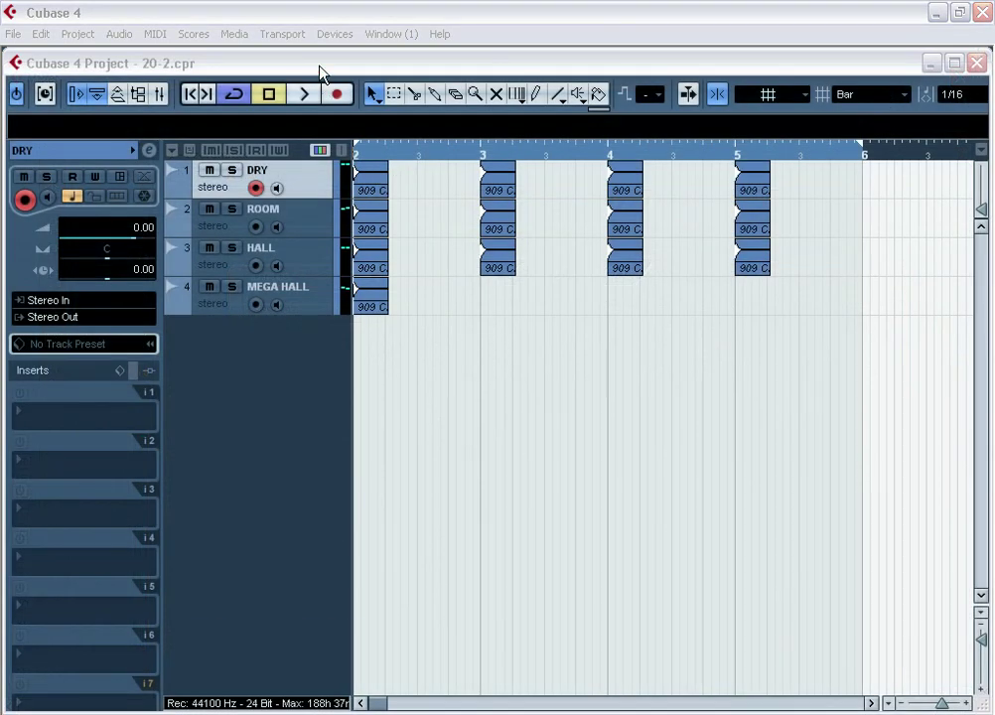
Solo and play back the DRY and ROOM tracks in turn.
key(F2)
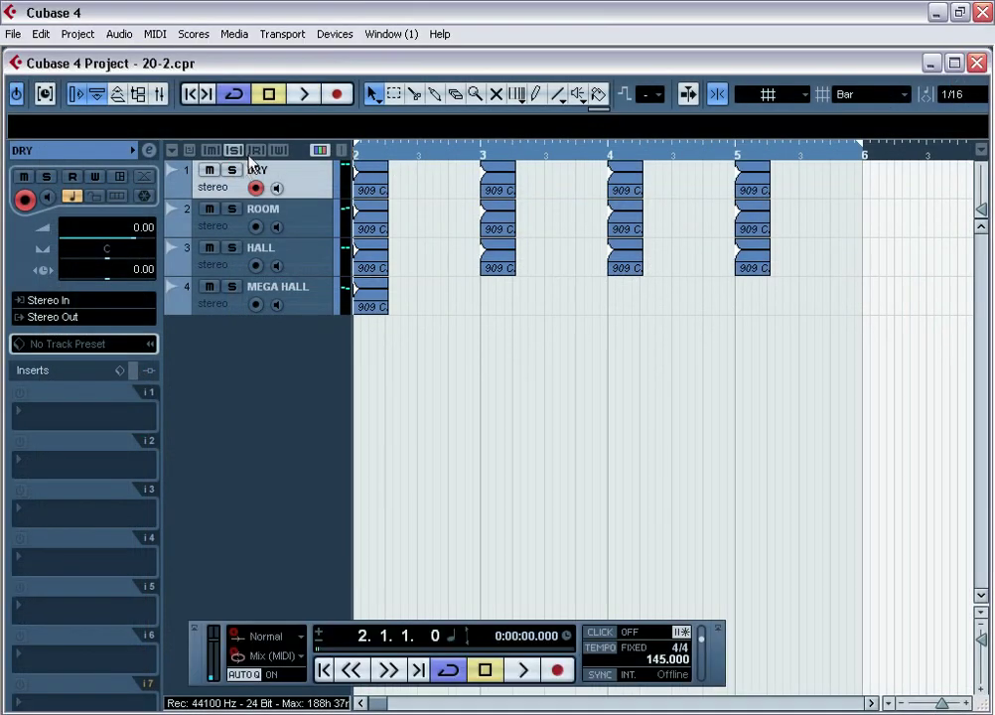
key(s)
click(303, 94)
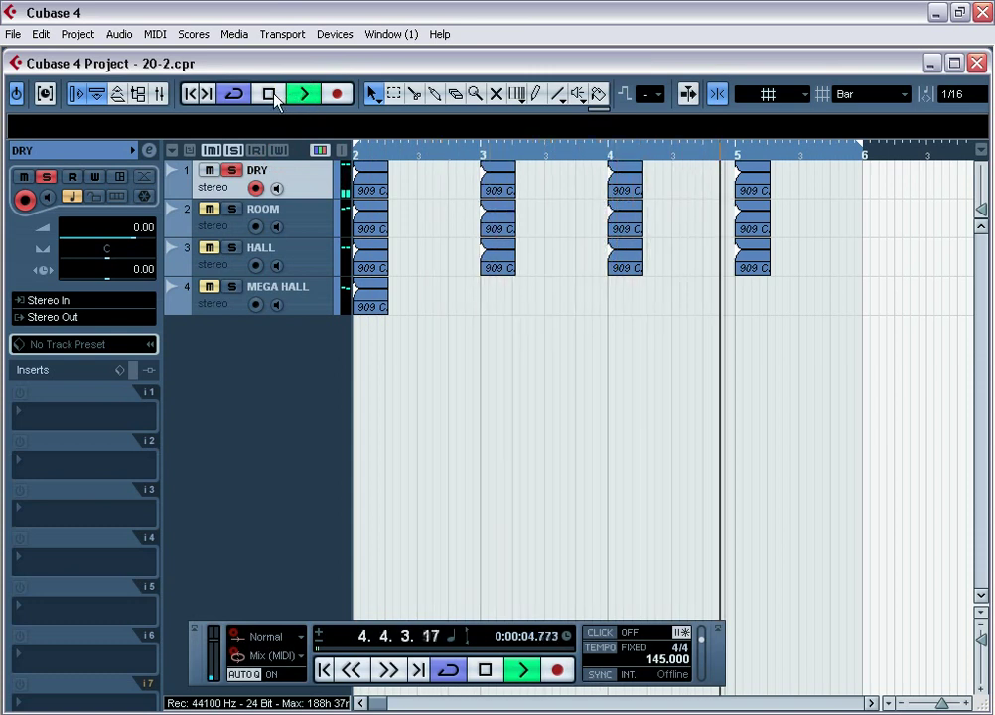
click(274, 95)
click(305, 220)
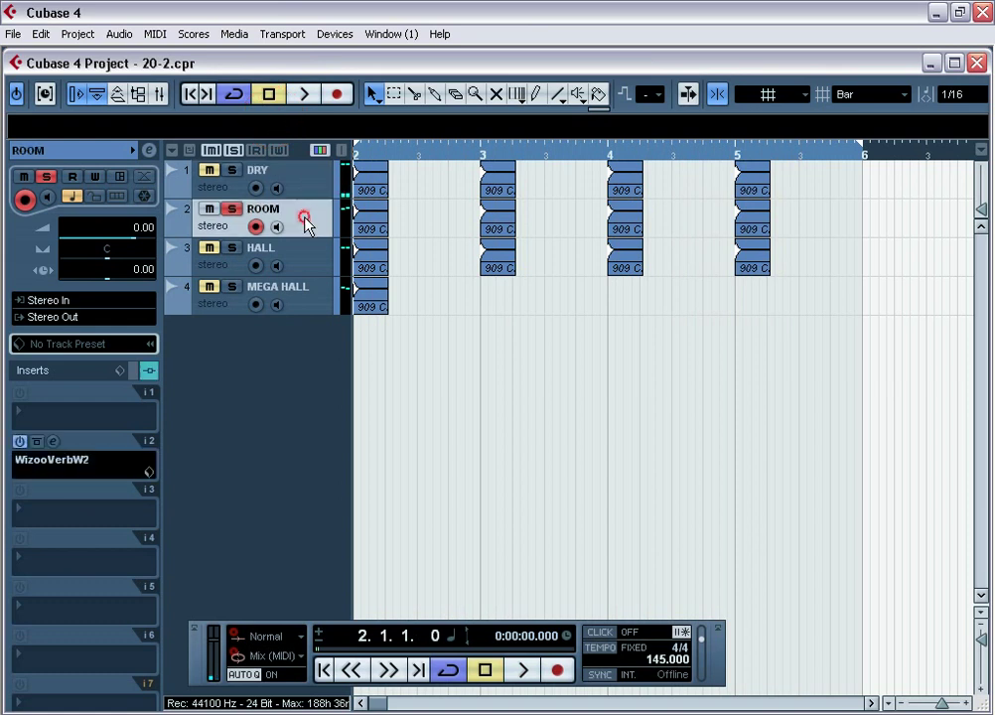
click(303, 96)
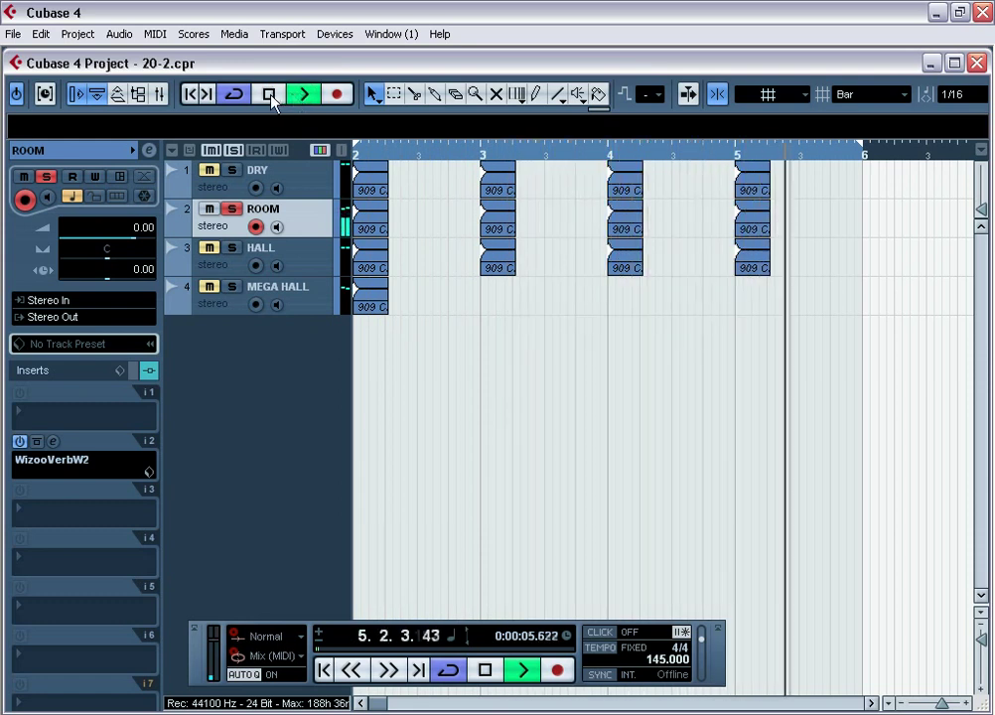
click(270, 97)
Solo and play back the HALL and MEGA HALL tracks in turn.
click(298, 257)
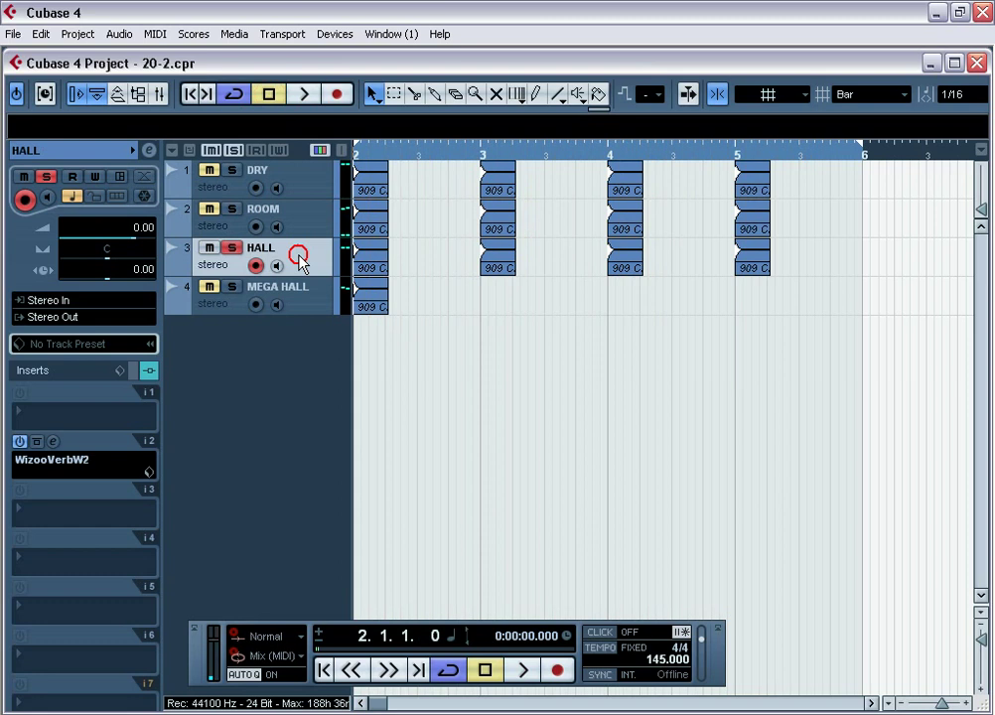
click(298, 100)
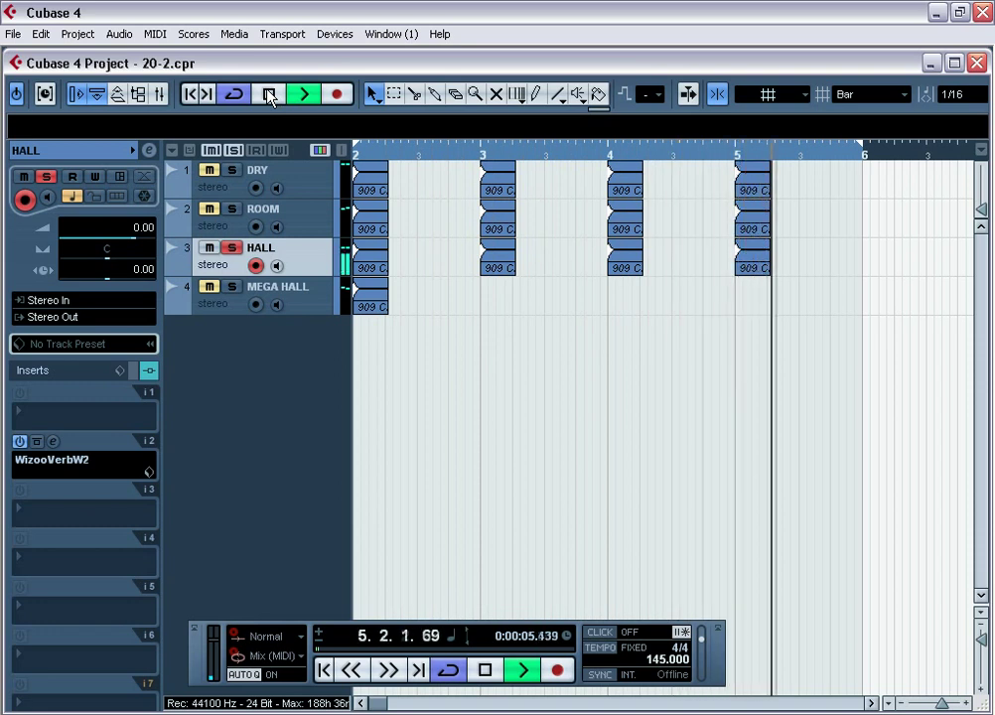
click(270, 95)
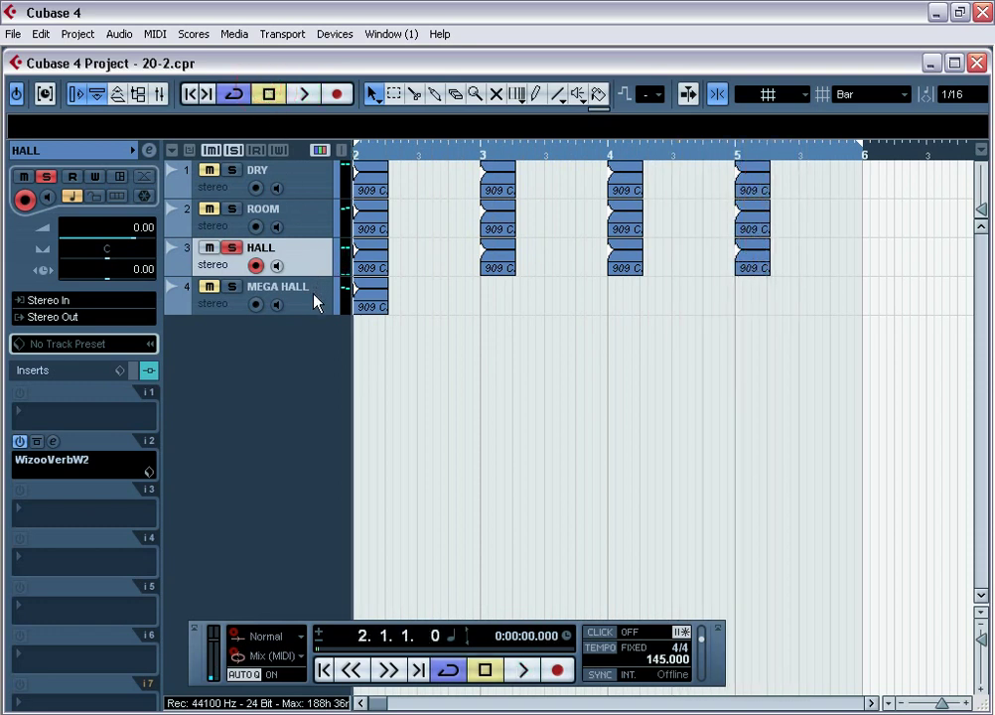
click(314, 302)
click(301, 95)
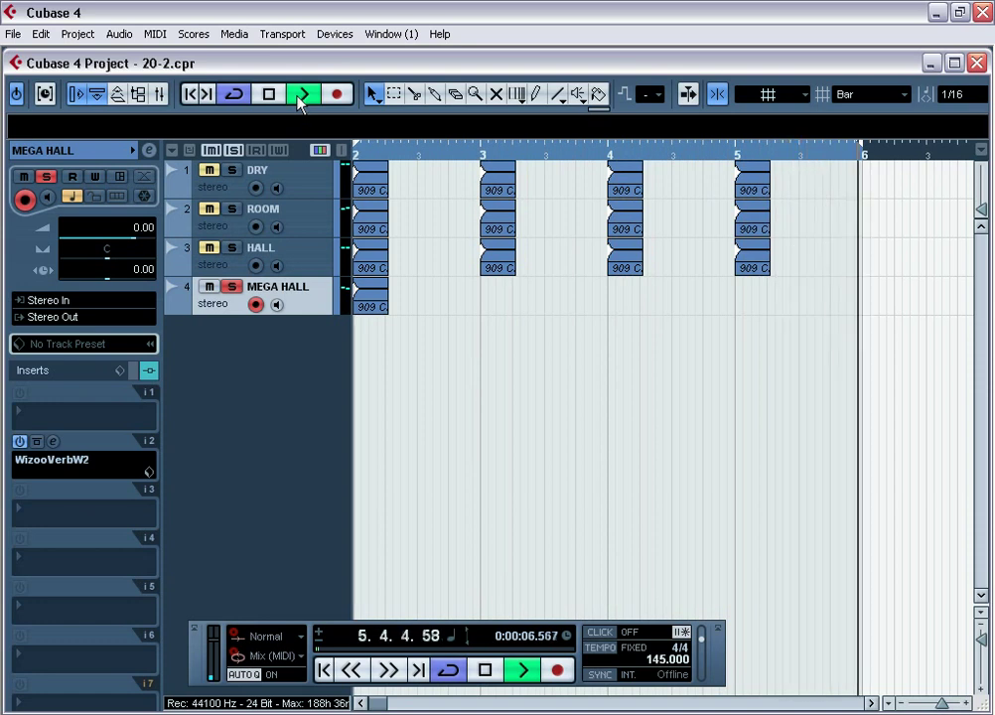
click(270, 95)
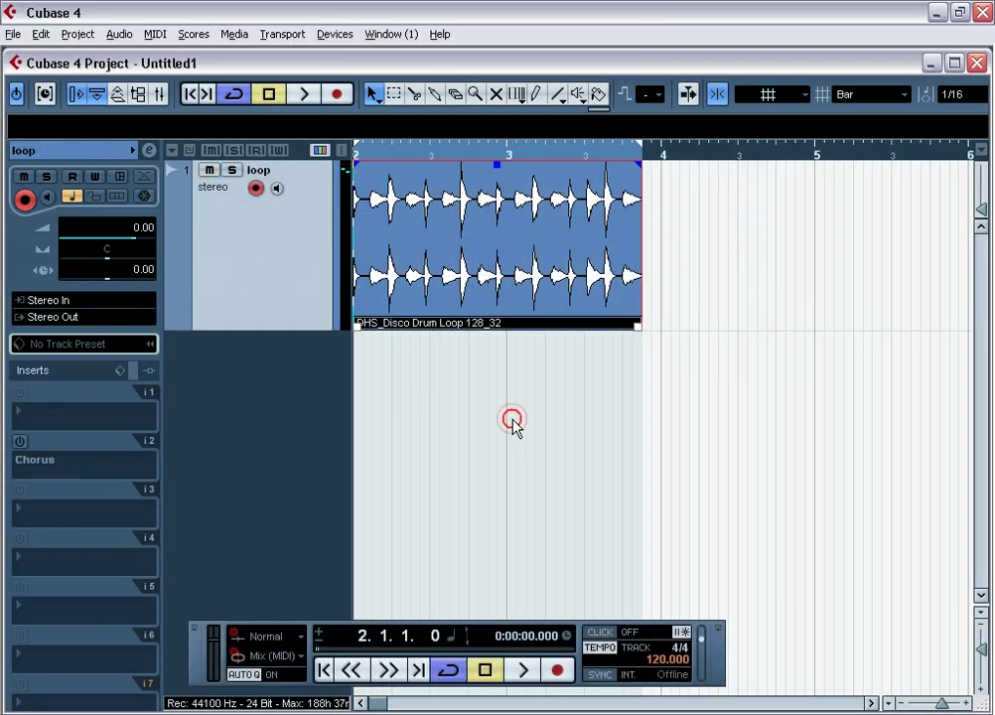
Zoom in on the drum loop and compare the Chorus insert bypassed and active during playback.
key(h)
key(h)
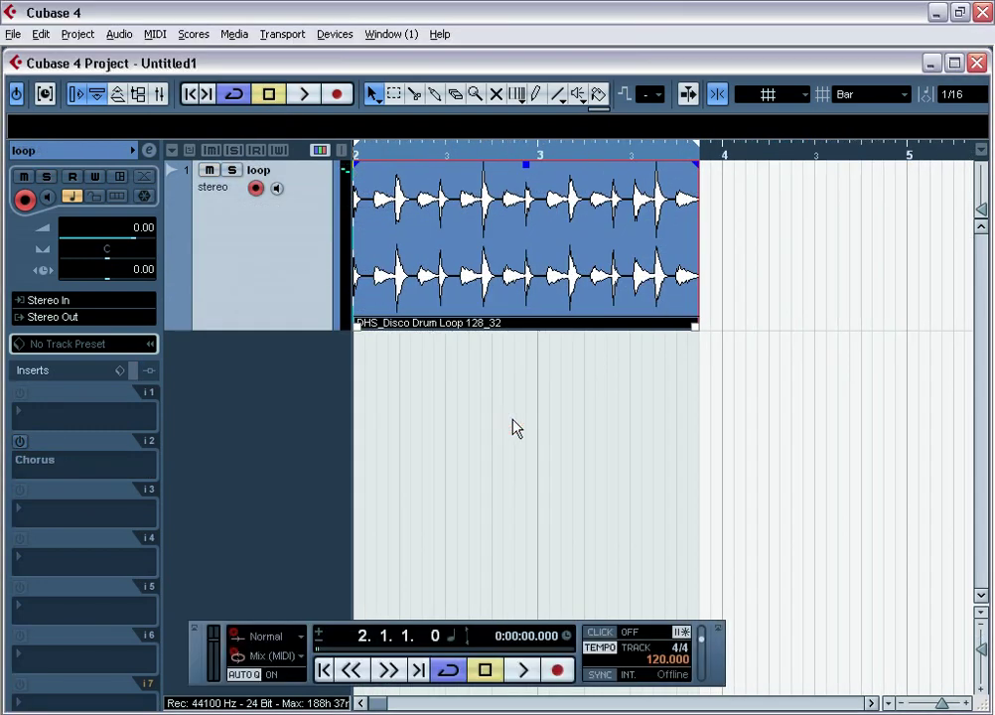
click(305, 96)
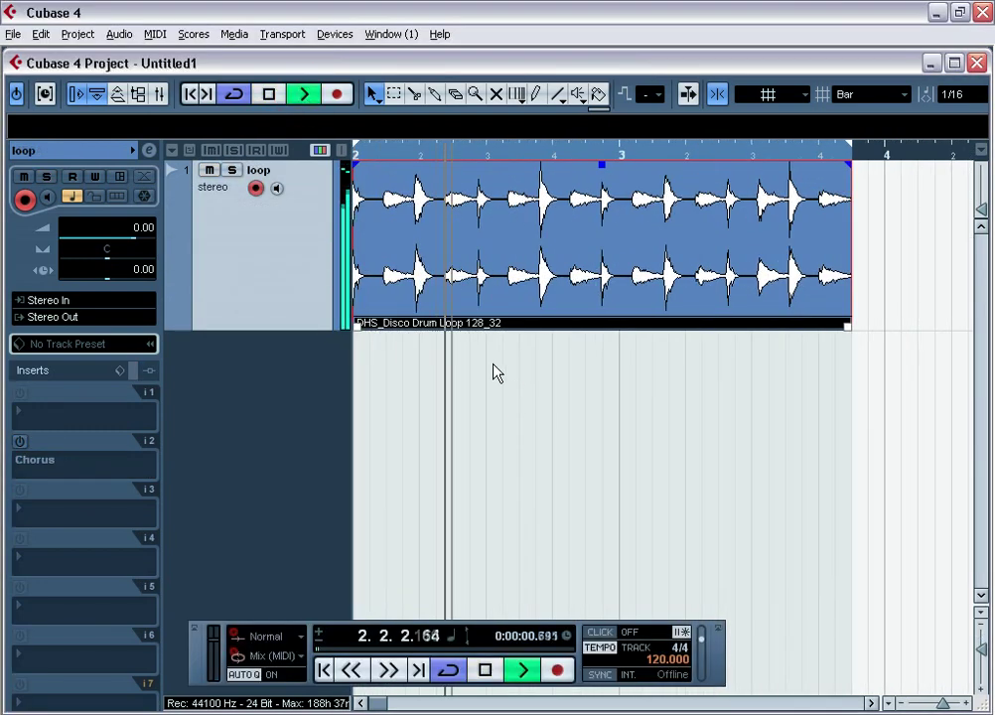
click(18, 440)
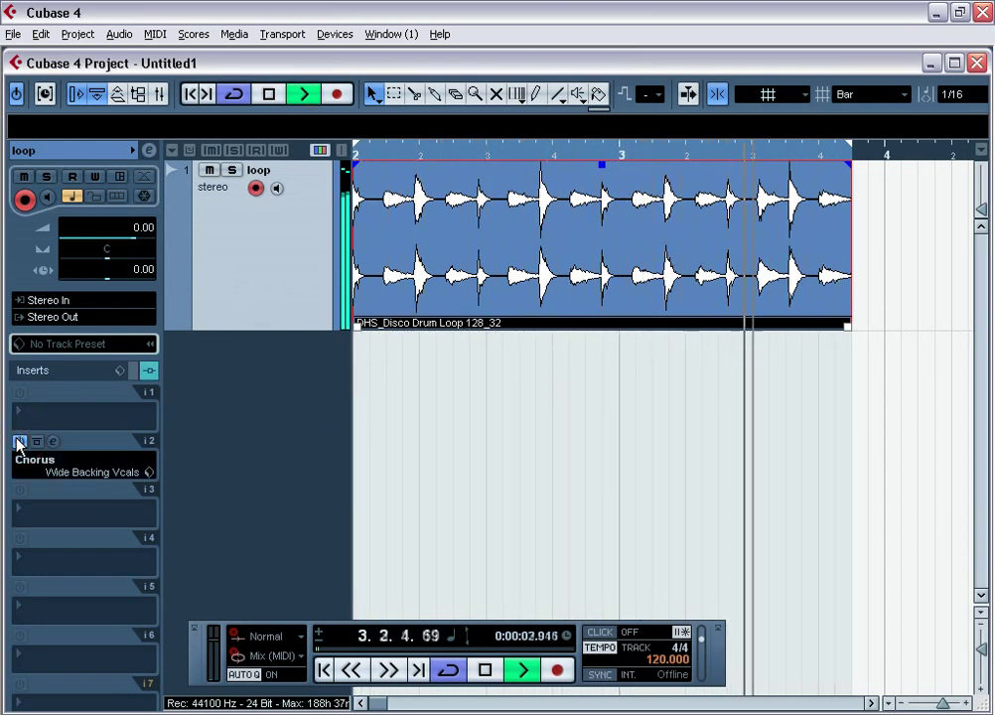
click(18, 442)
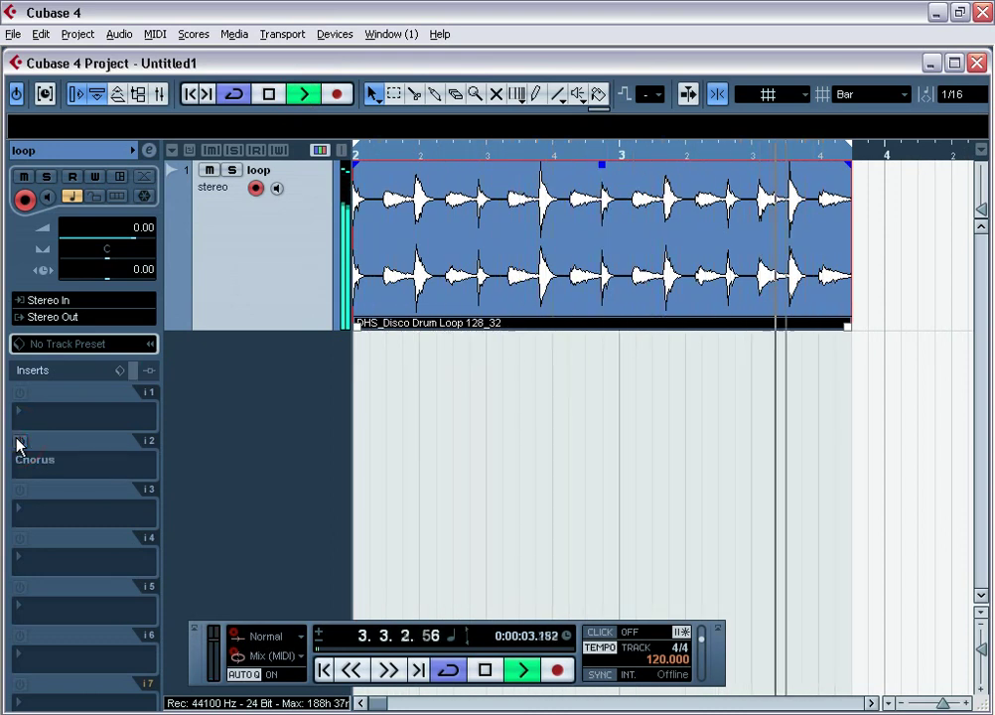
click(18, 441)
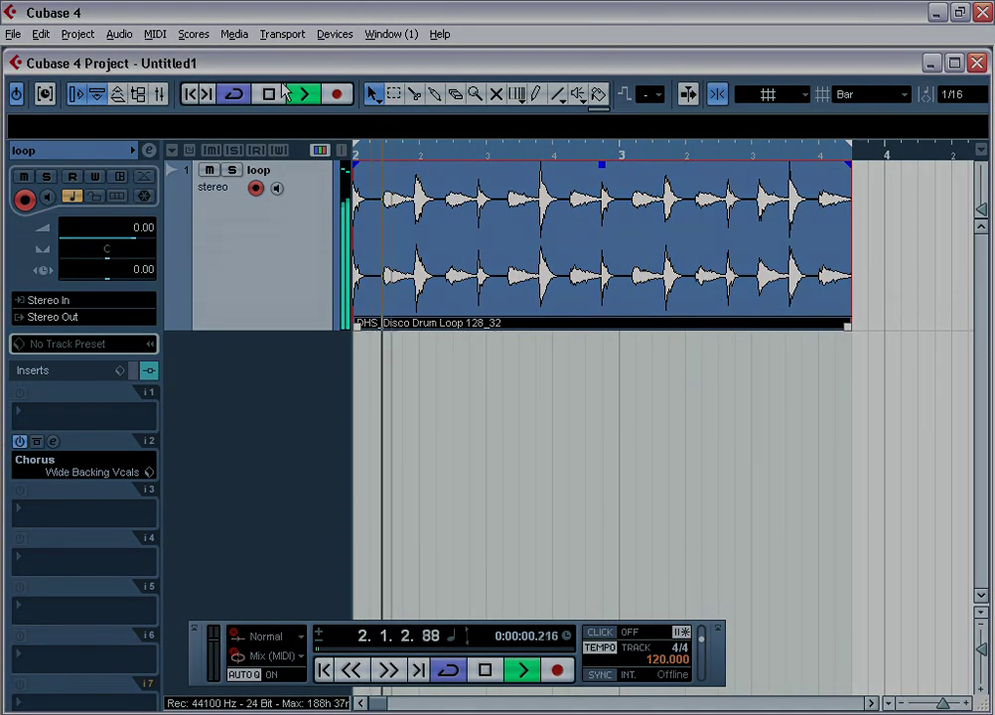
click(276, 92)
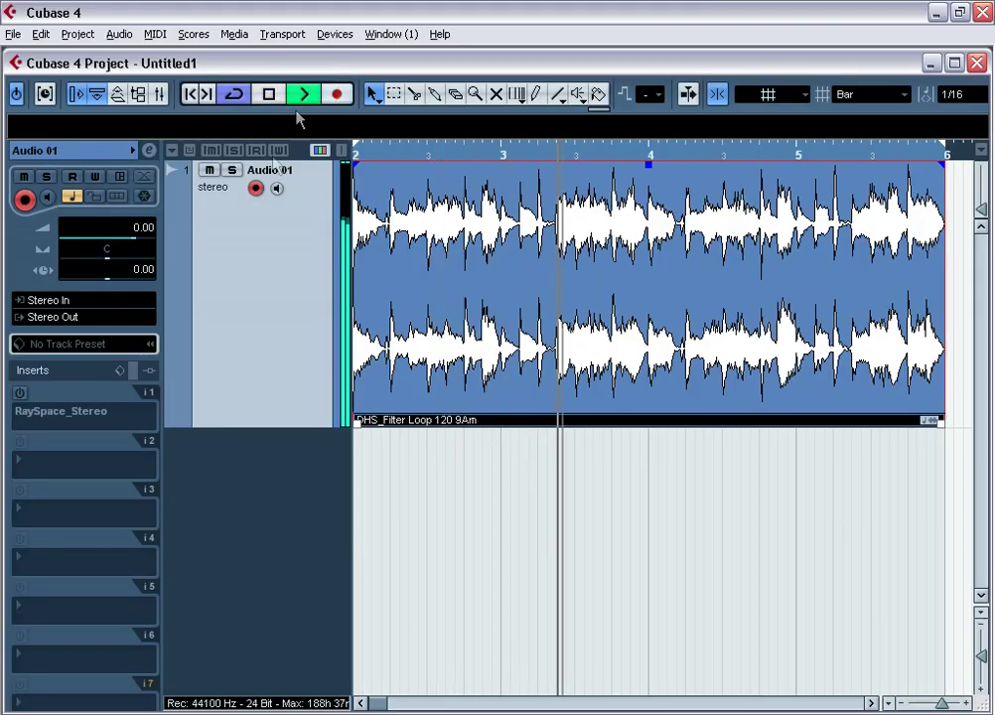
Activate the RaySpace_Stereo insert, open its editor and move the listener left in the room.
click(20, 394)
click(54, 393)
drag(490, 462, 296, 417)
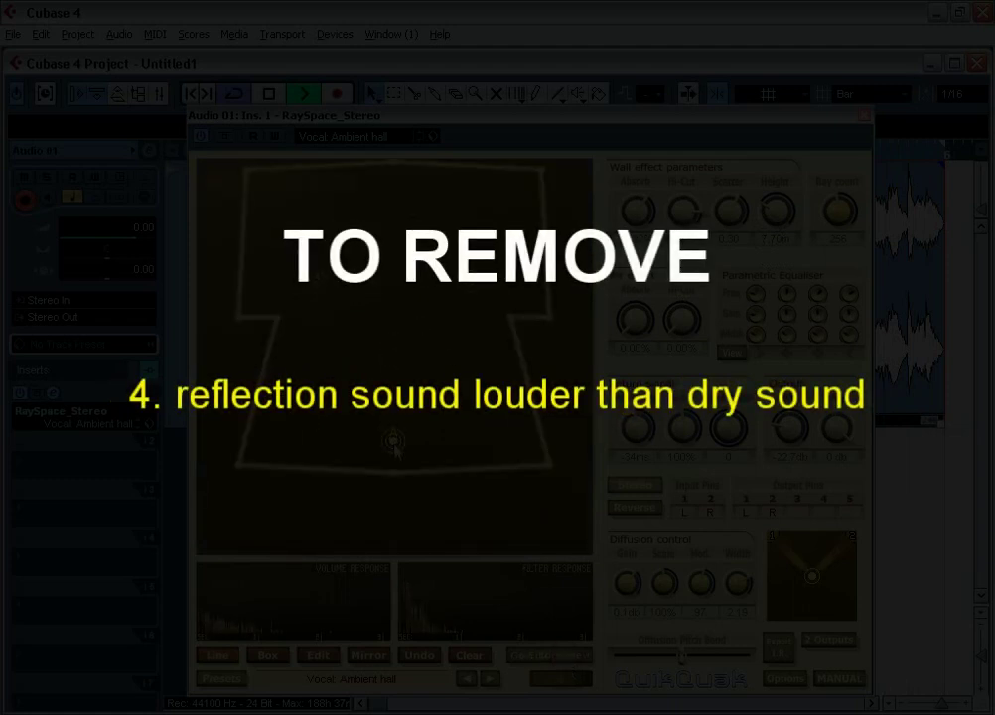
drag(394, 451, 397, 208)
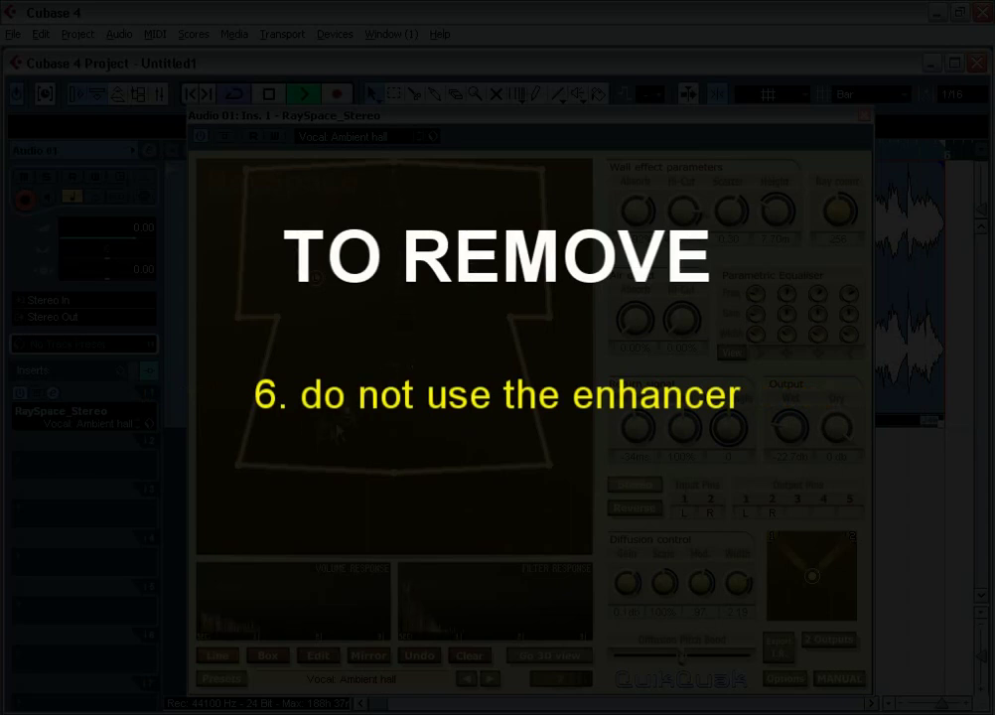
drag(330, 433, 262, 442)
Draw a new wall line toward the lower right, lower the sound source, and play the loop.
click(345, 314)
drag(346, 314, 374, 343)
drag(488, 415, 534, 450)
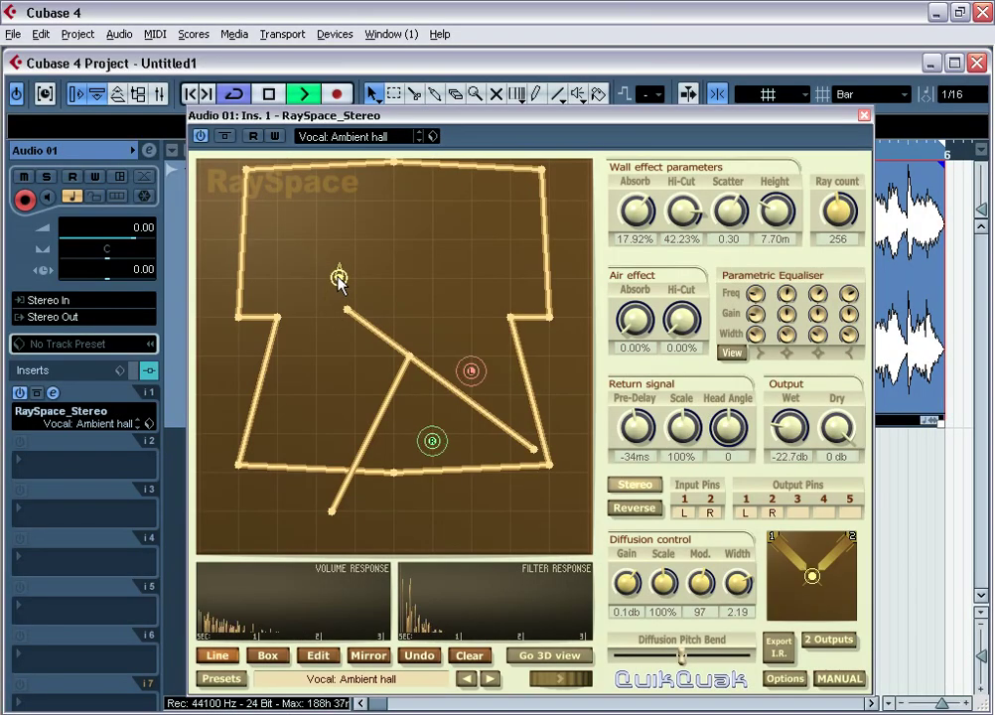
drag(337, 282, 348, 372)
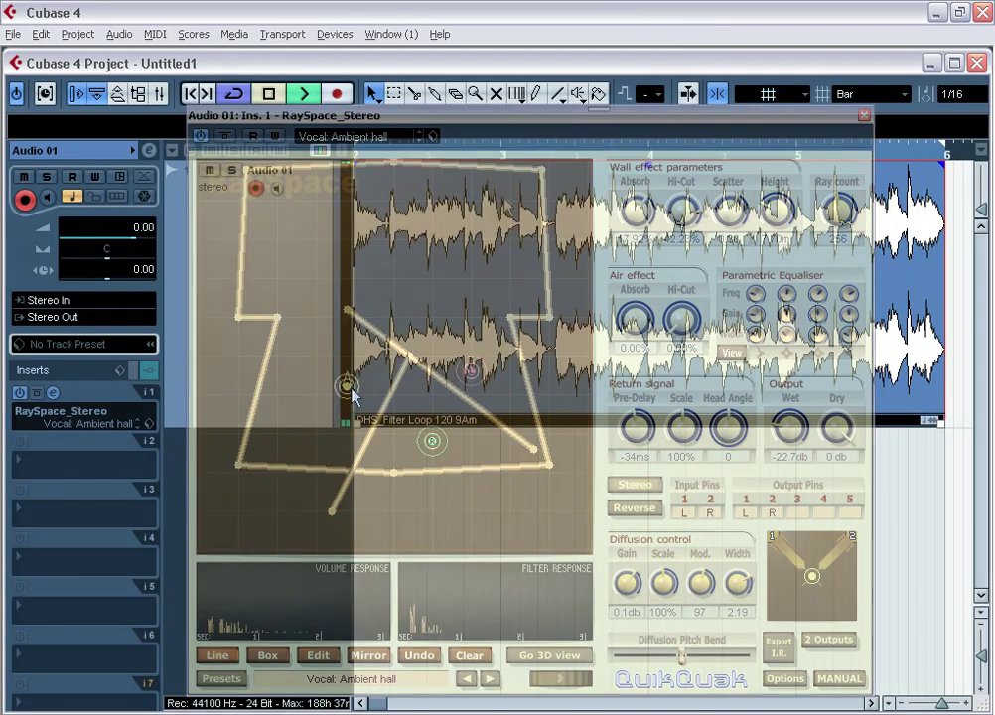
click(304, 93)
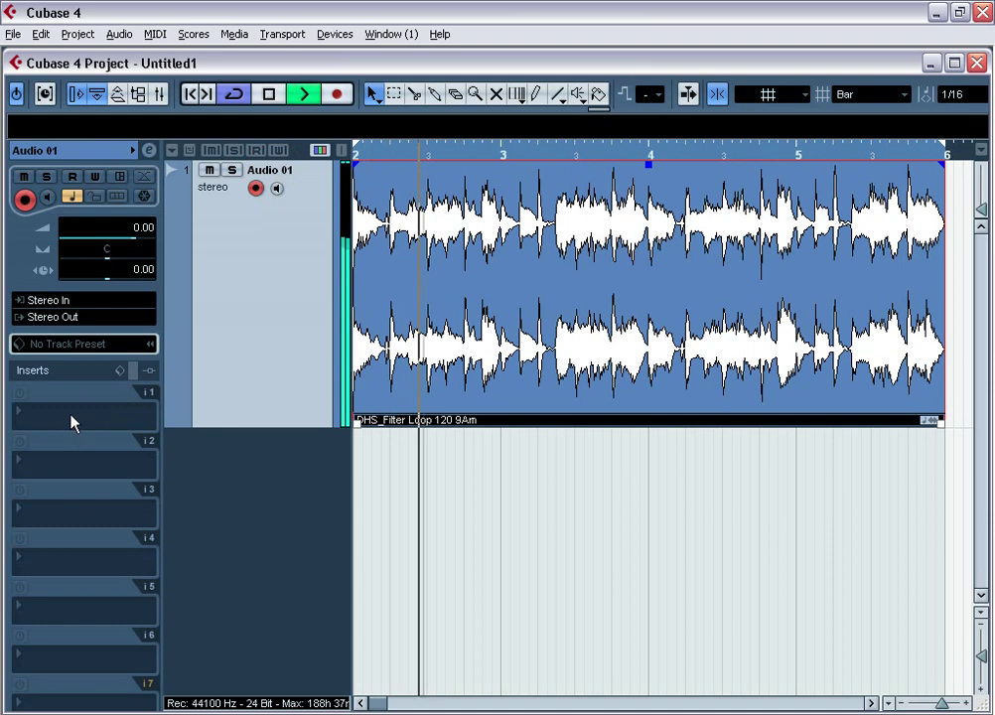
Load Waves Q1-Paragraphic from More Plug-ins > Waves > Stereo into Audio 01's insert slot 1.
click(72, 419)
mouse_move(213, 80)
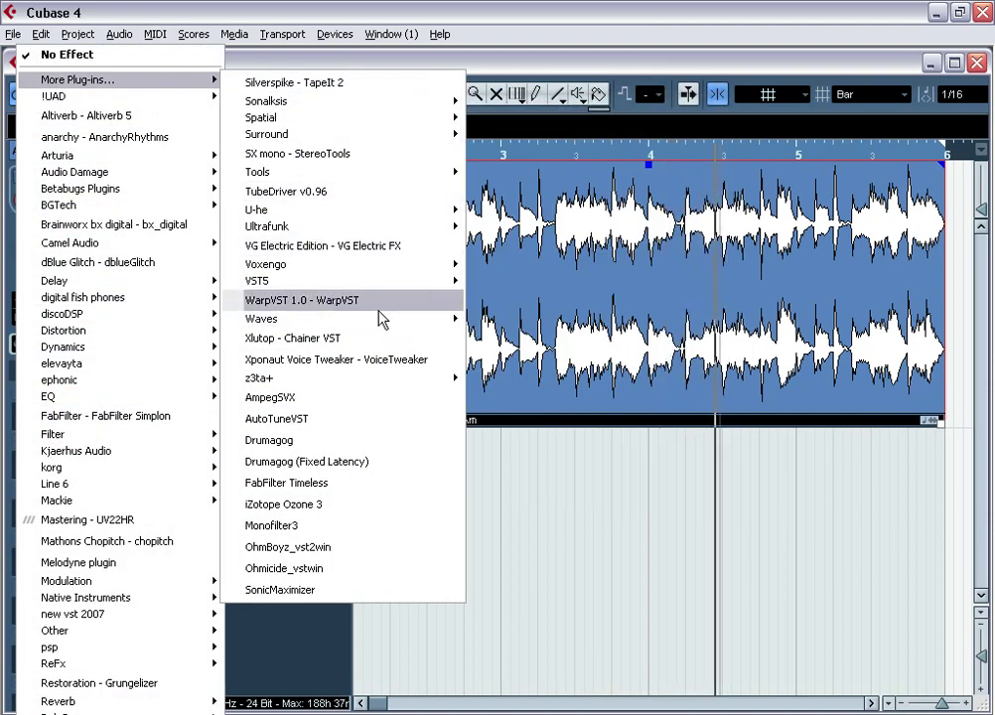
mouse_move(417, 323)
mouse_move(496, 351)
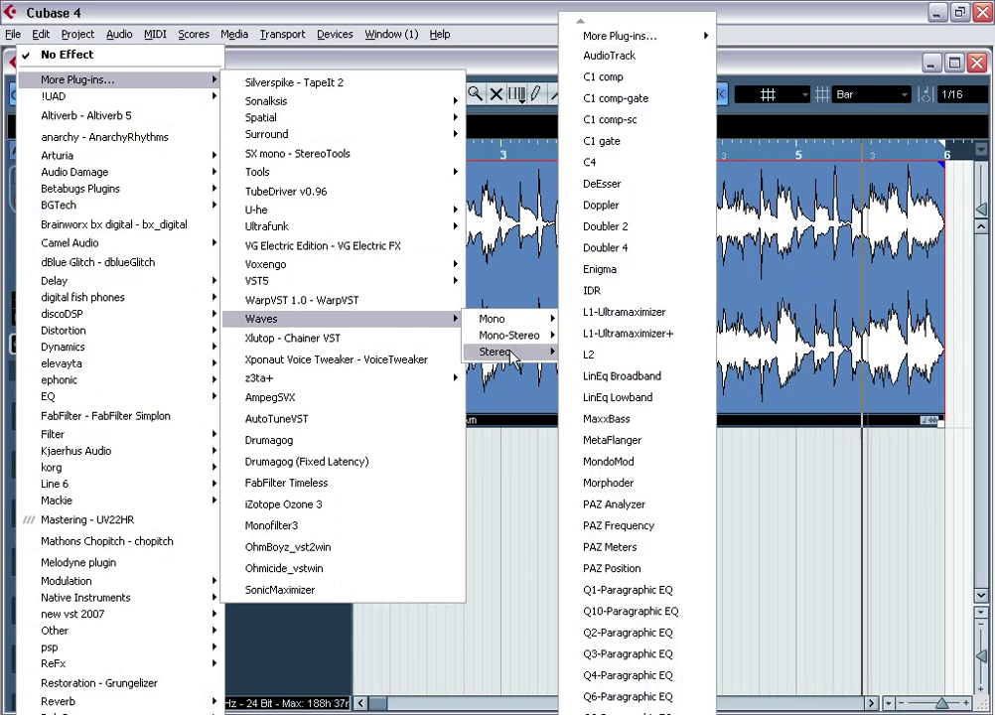
click(686, 591)
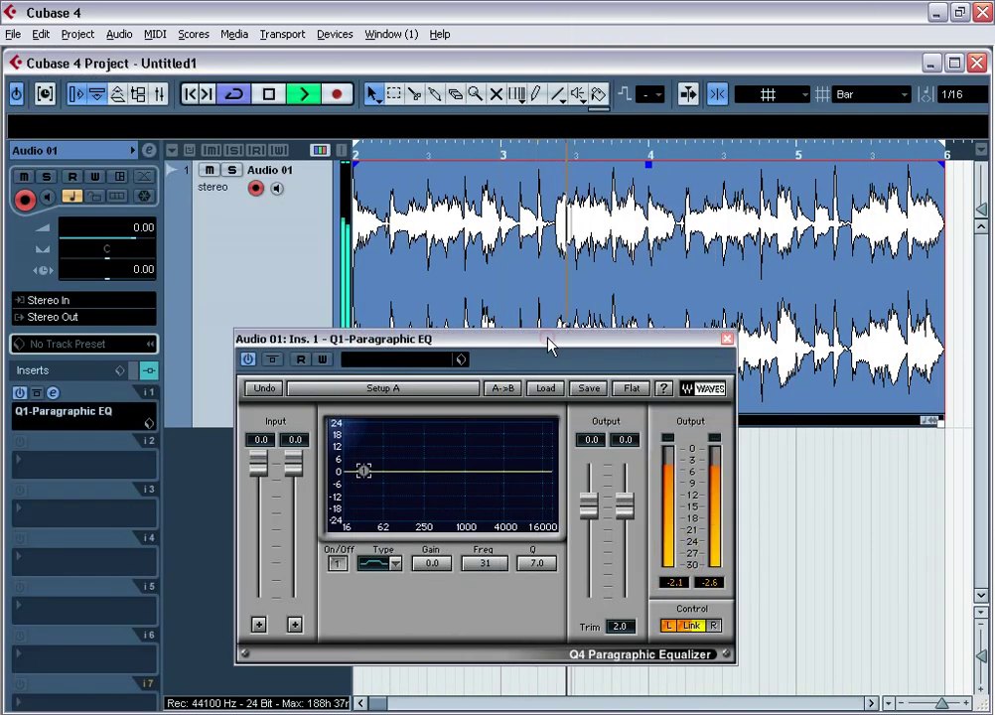
drag(547, 339, 685, 359)
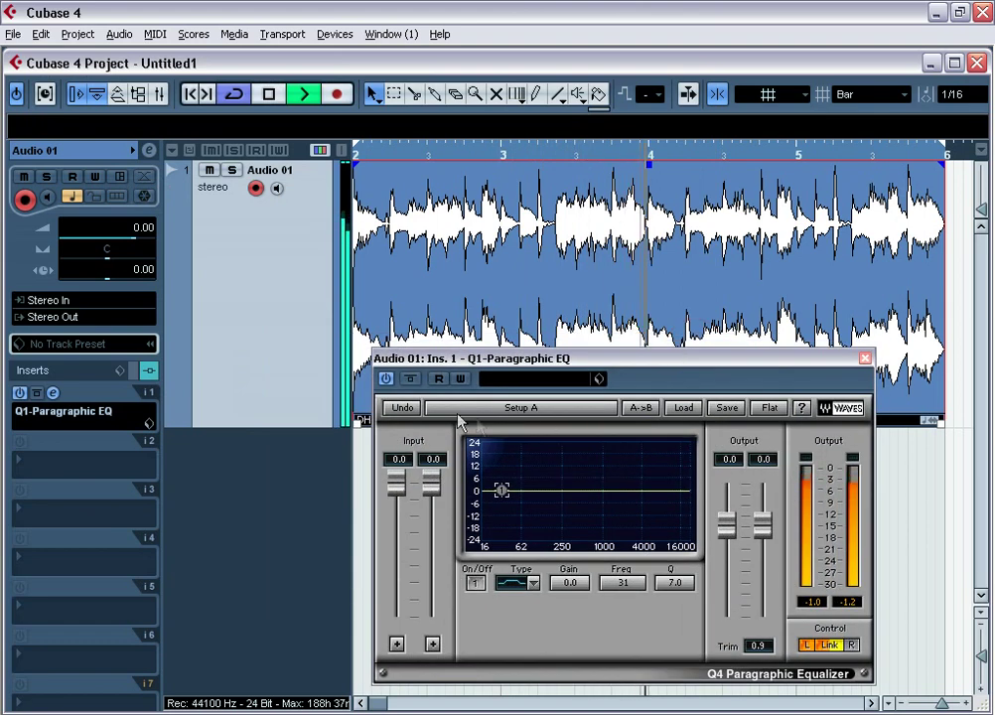
Make band 1 a low shelf cutting about 13.8 dB, unlinked, left channel near 986 Hz.
click(475, 582)
click(534, 584)
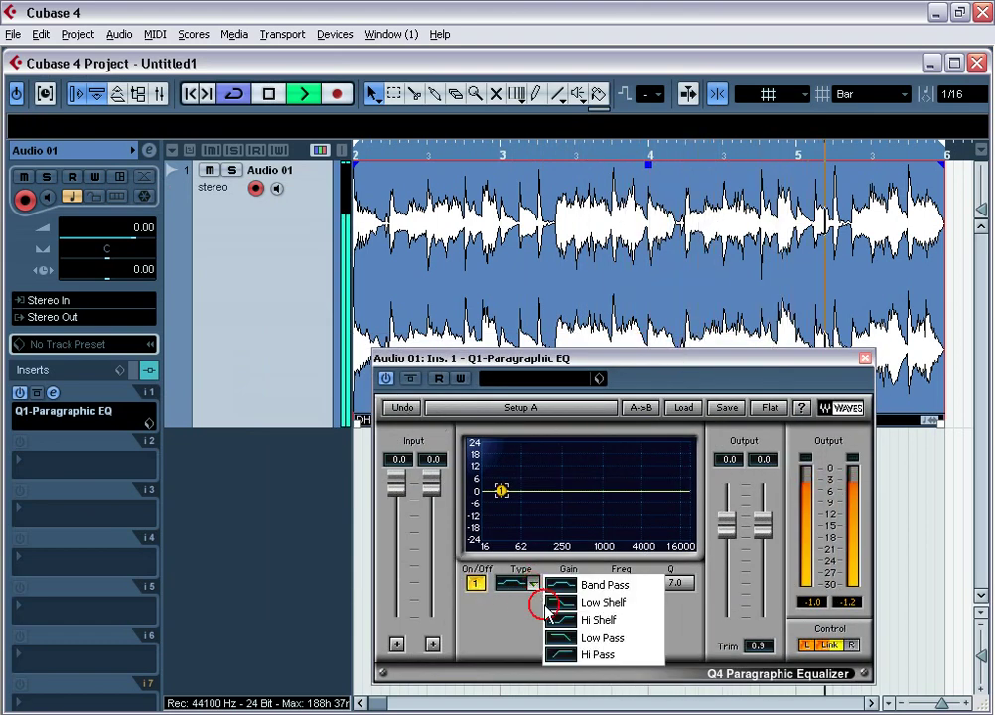
click(639, 604)
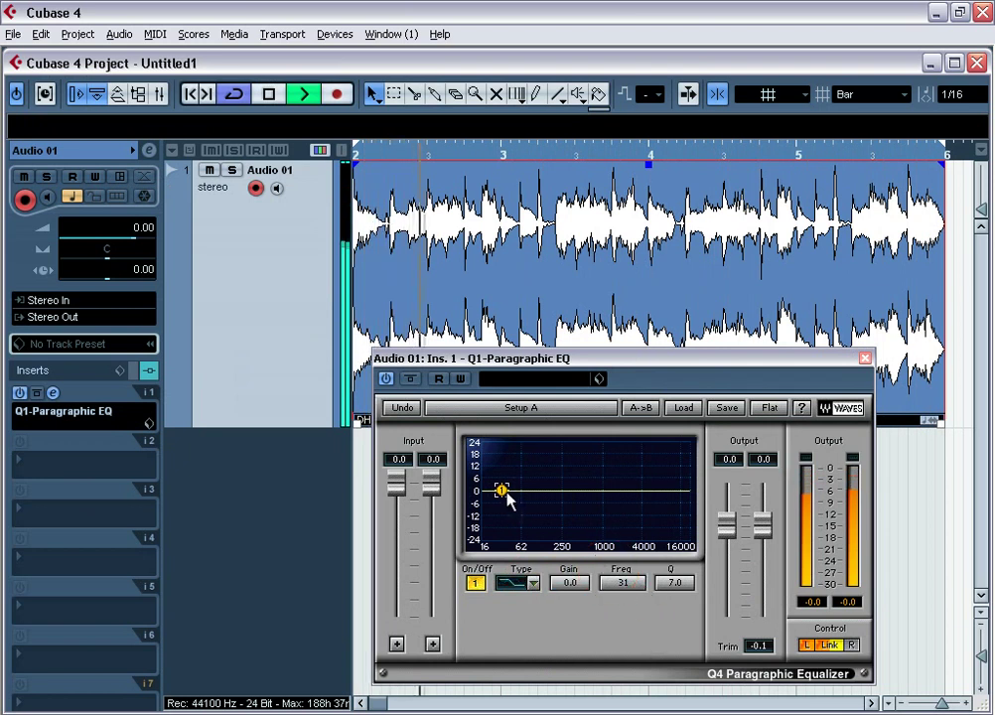
drag(504, 491, 524, 517)
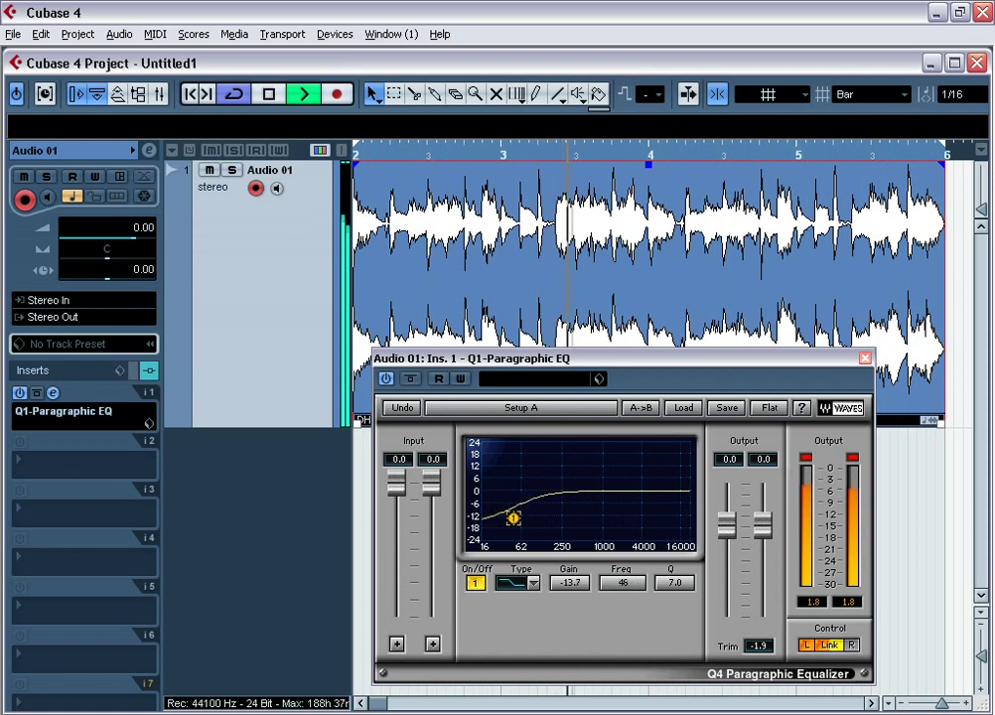
drag(514, 517, 573, 517)
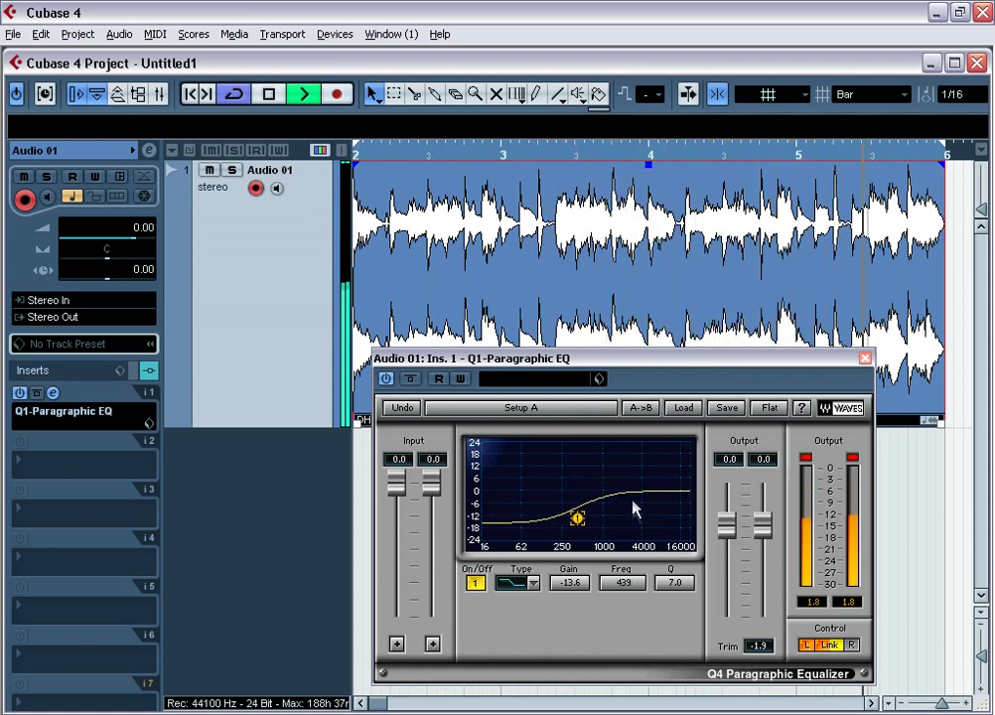
click(829, 644)
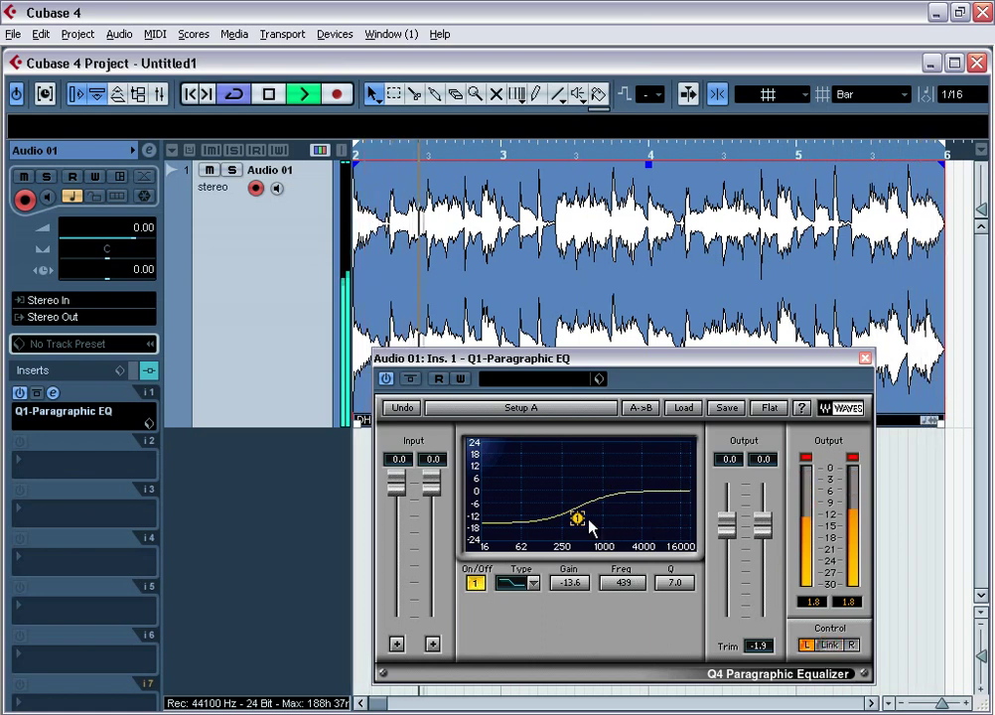
drag(577, 518, 591, 517)
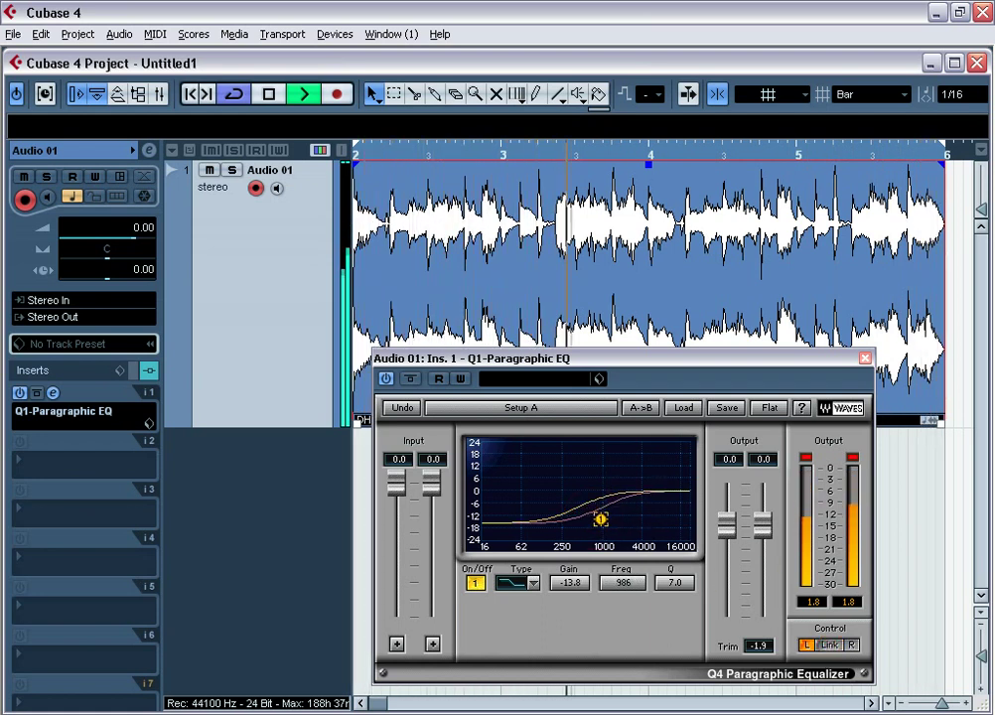
Lower the right channel's shelf frequency and fine-tune the left channel's shelf frequency and gain.
click(851, 644)
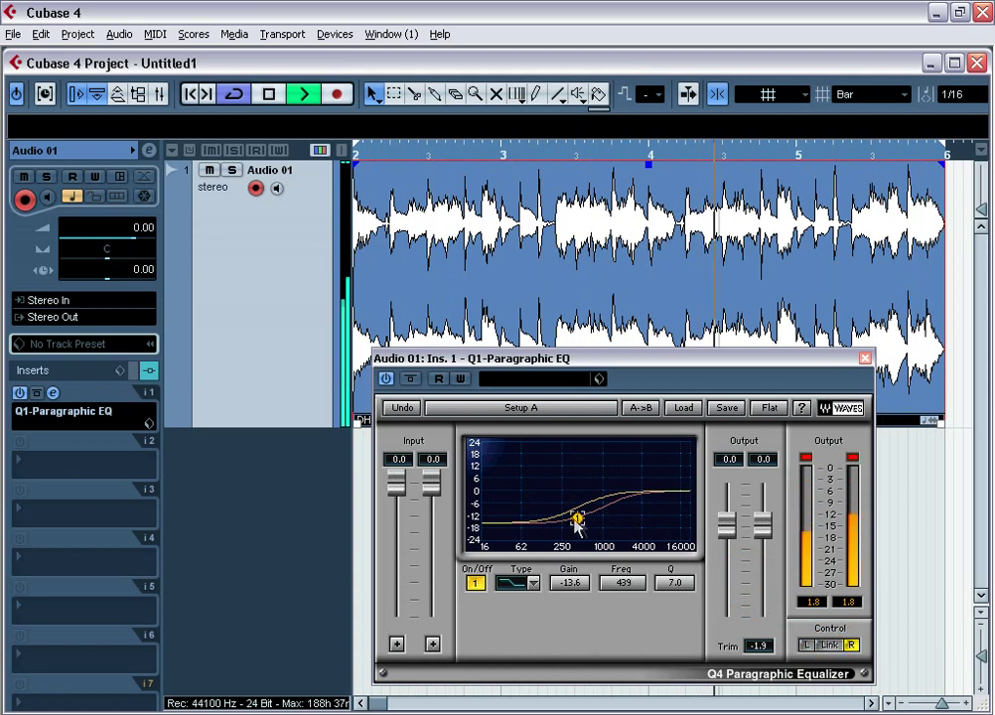
drag(579, 519, 536, 515)
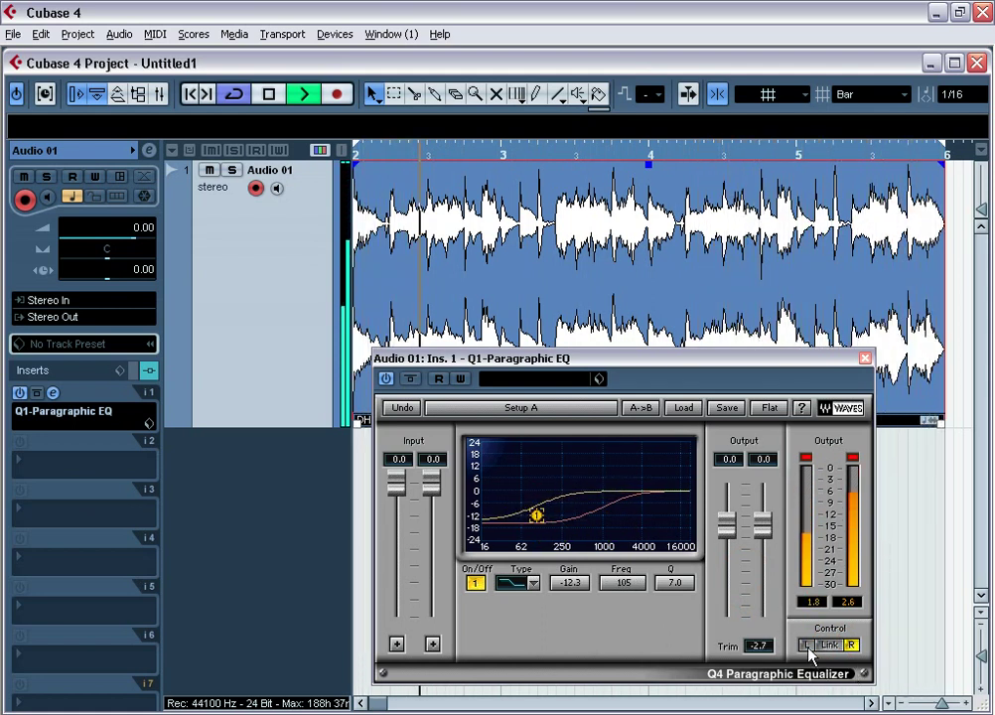
click(808, 646)
mouse_move(599, 517)
mouse_down()
mouse_move(580, 517)
mouse_move(597, 499)
mouse_move(591, 513)
mouse_up()
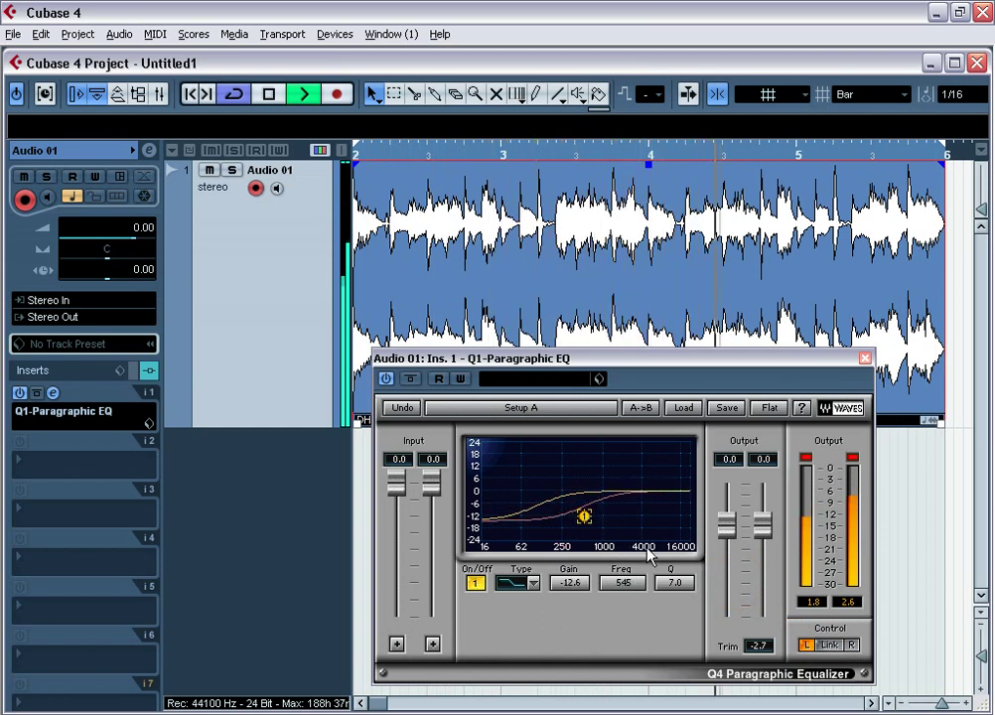
Toggle the EQ bypass twice to compare, then raise the right channel's shelf frequency.
click(410, 379)
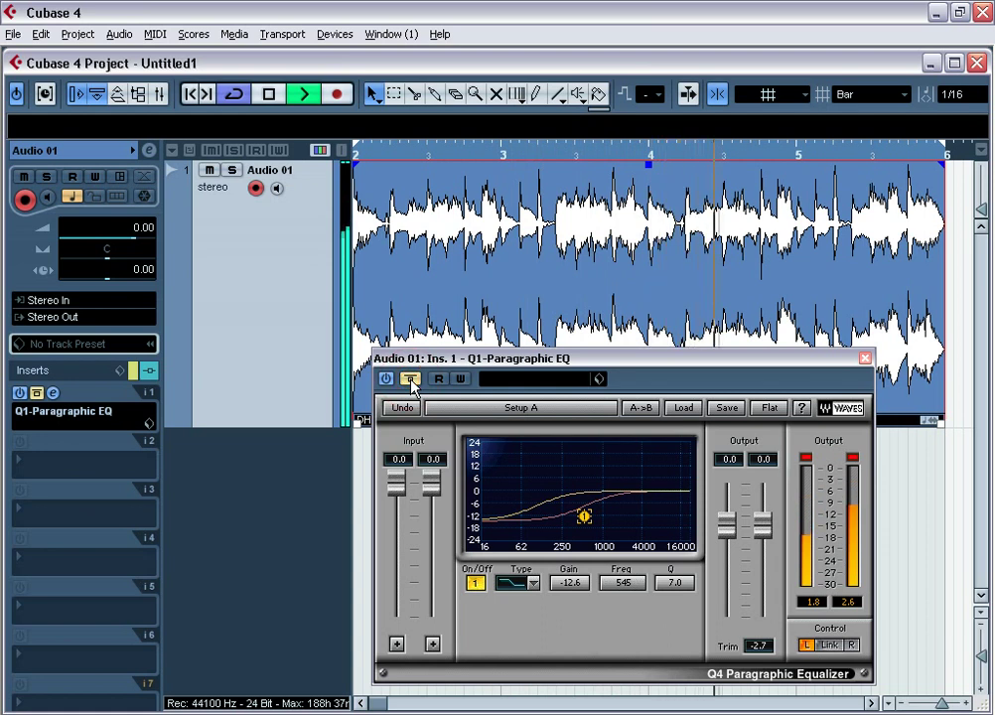
click(411, 380)
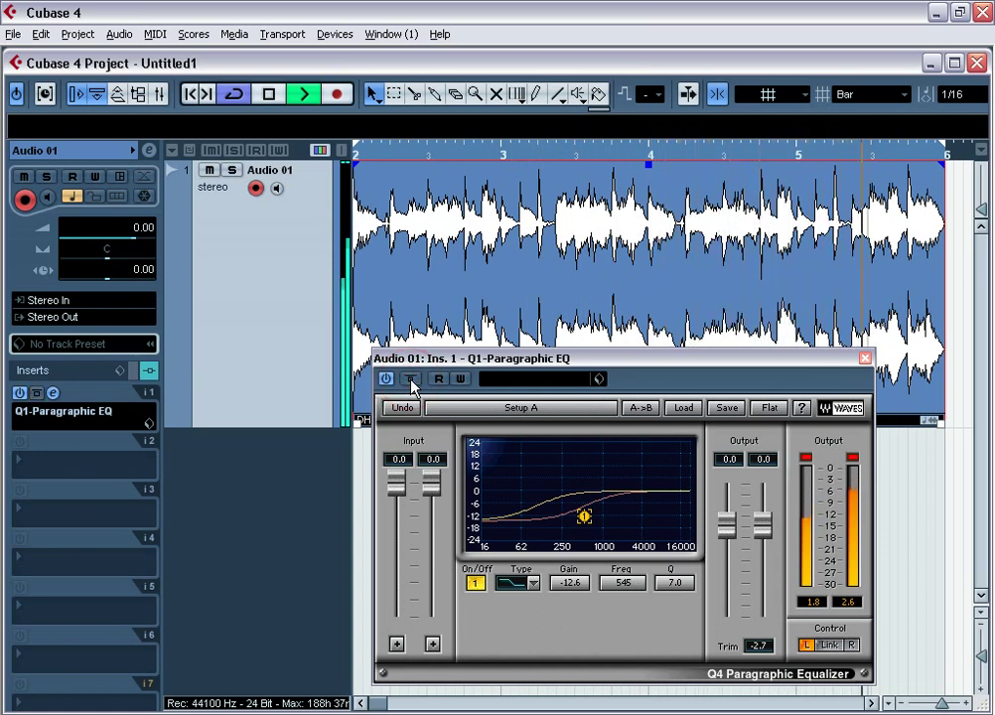
click(411, 380)
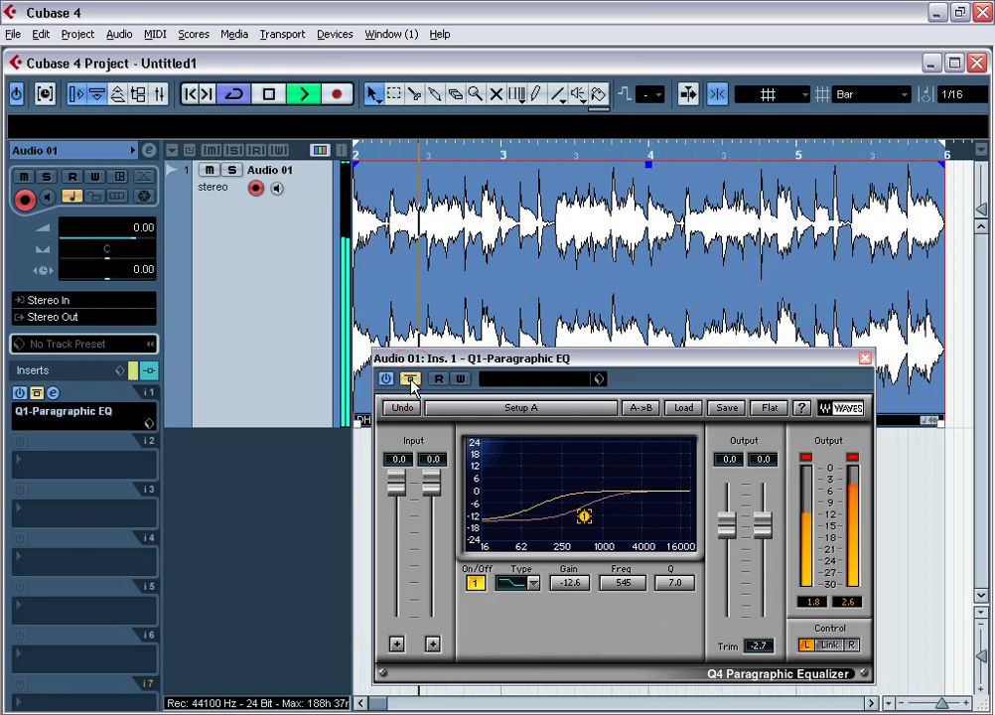
click(411, 381)
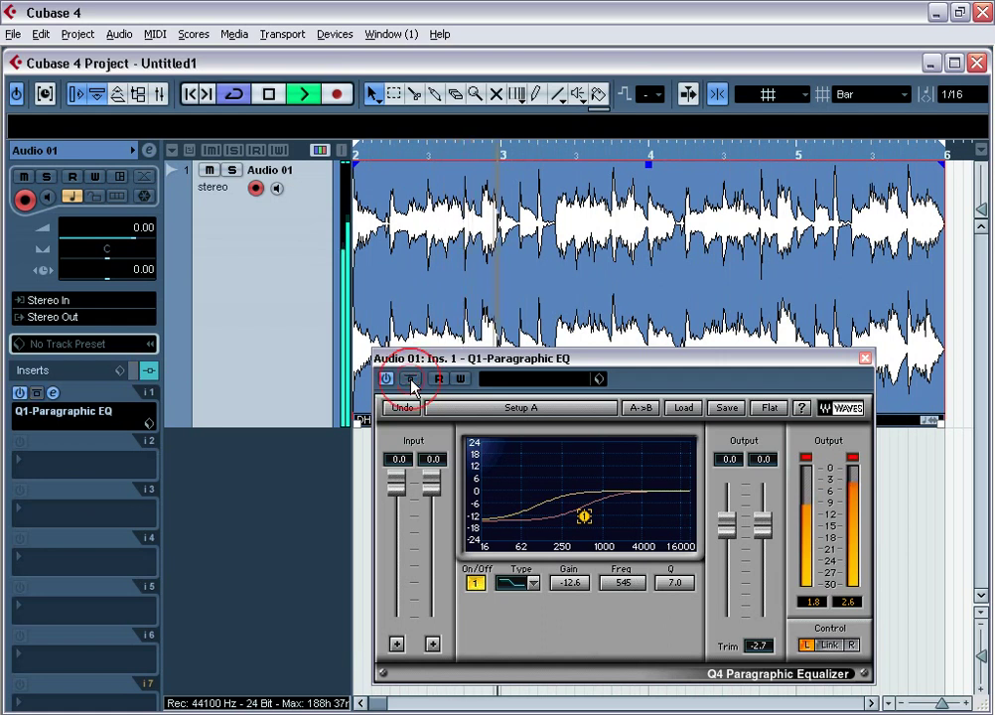
click(848, 647)
drag(583, 516, 605, 516)
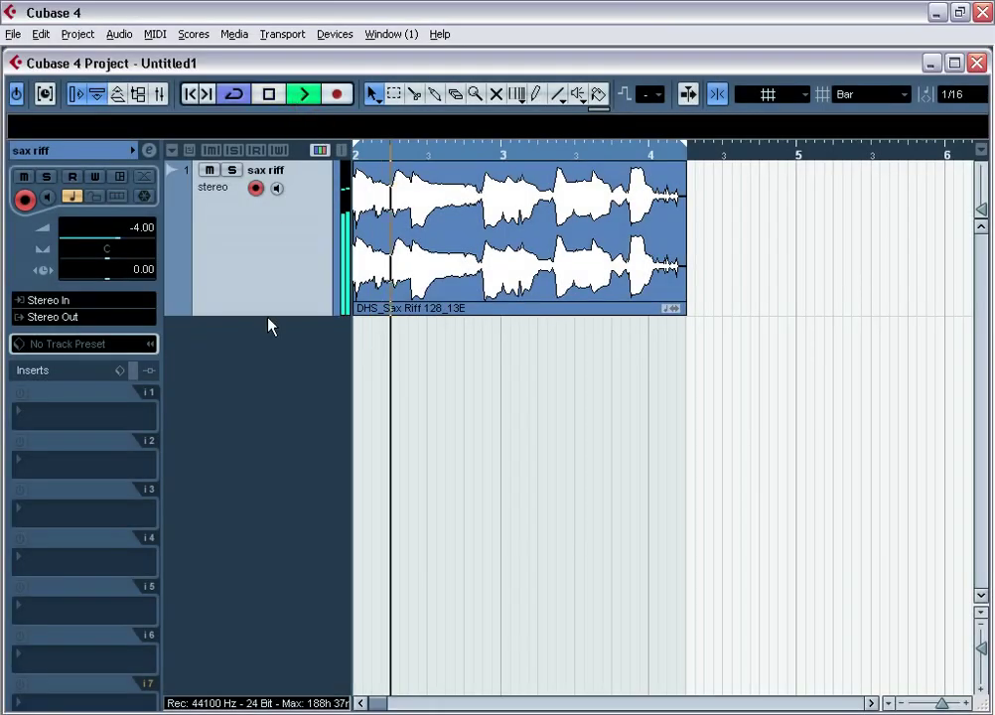
Add an FX channel track running Reverb > ArtsAcousticReverb.
right_click(244, 359)
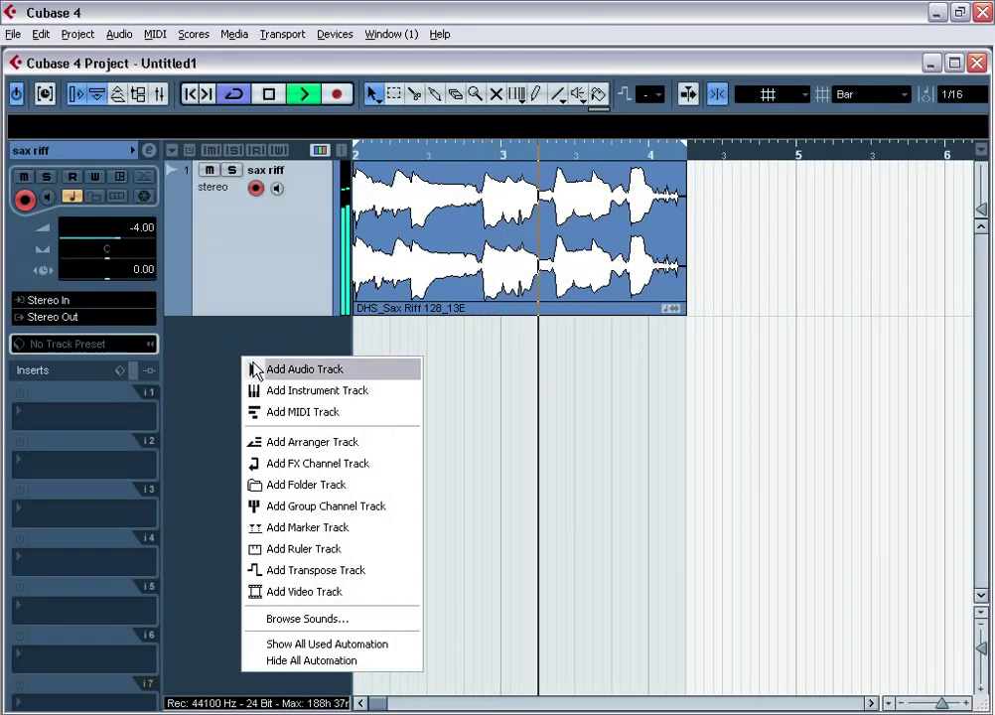
click(270, 464)
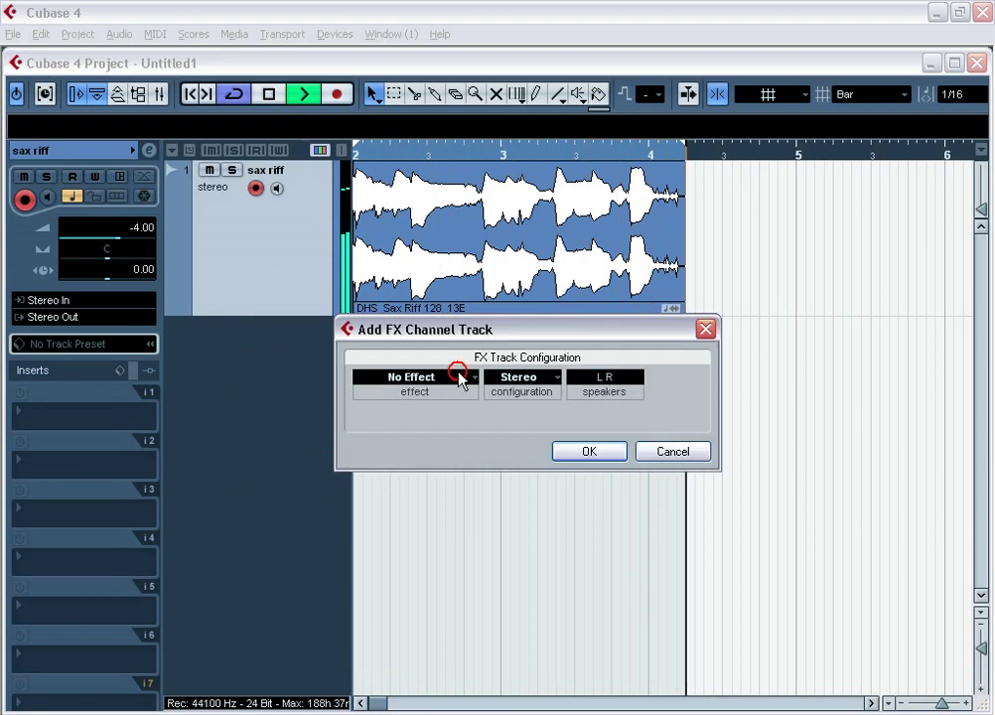
click(454, 377)
mouse_move(517, 701)
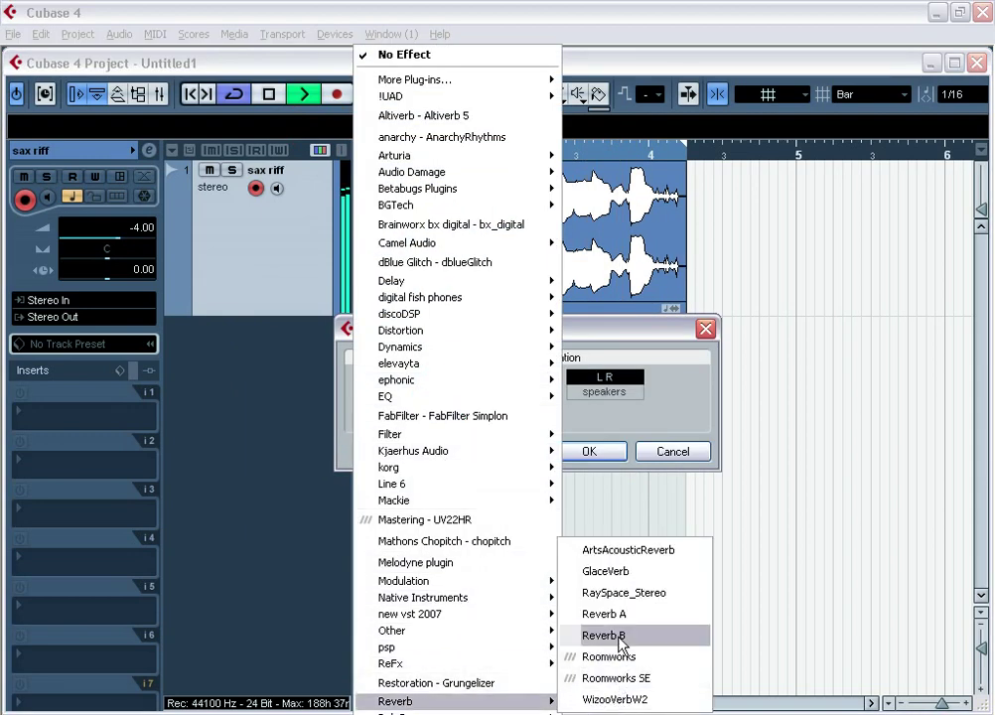
click(581, 549)
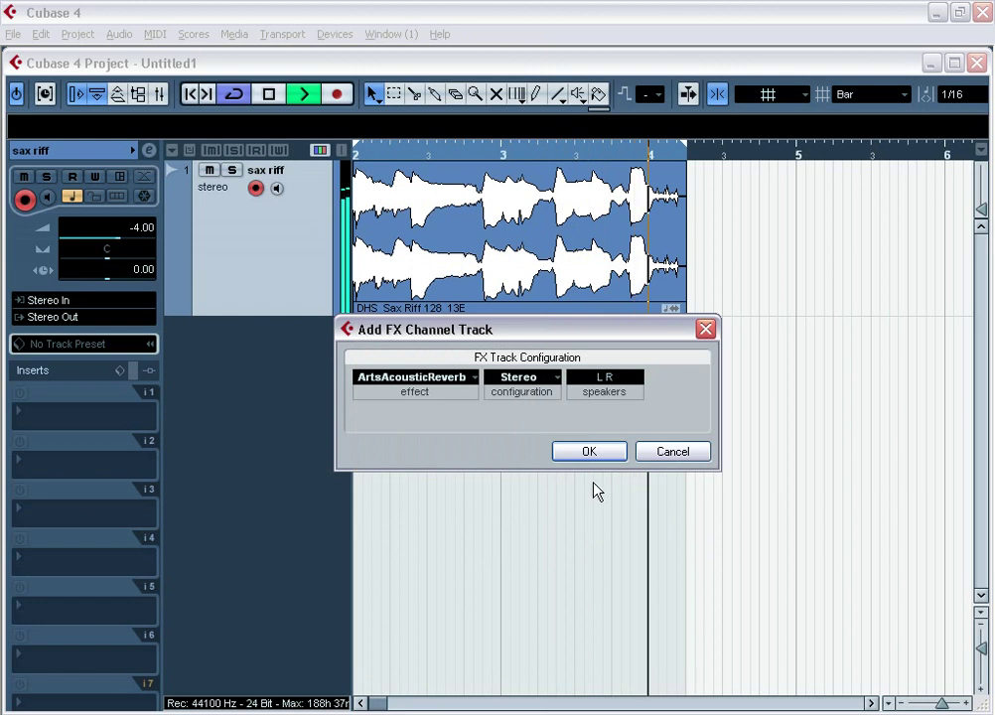
click(589, 452)
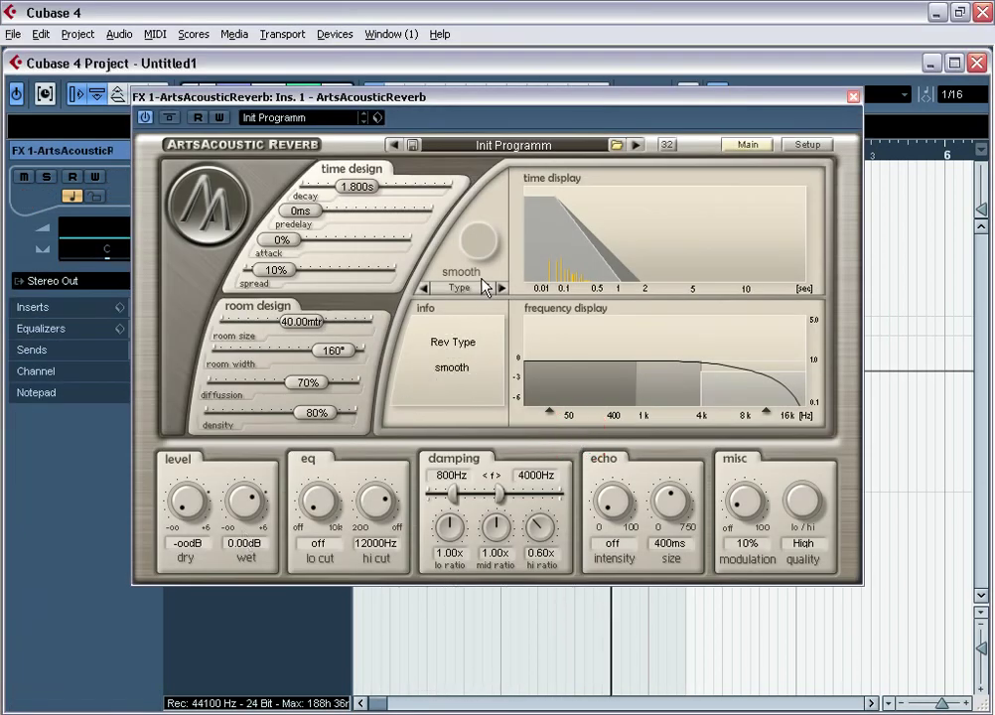
Load the Factory > for synth > for bright synth > bright synth generic 01 preset.
click(616, 147)
mouse_move(677, 231)
mouse_move(755, 231)
mouse_move(852, 313)
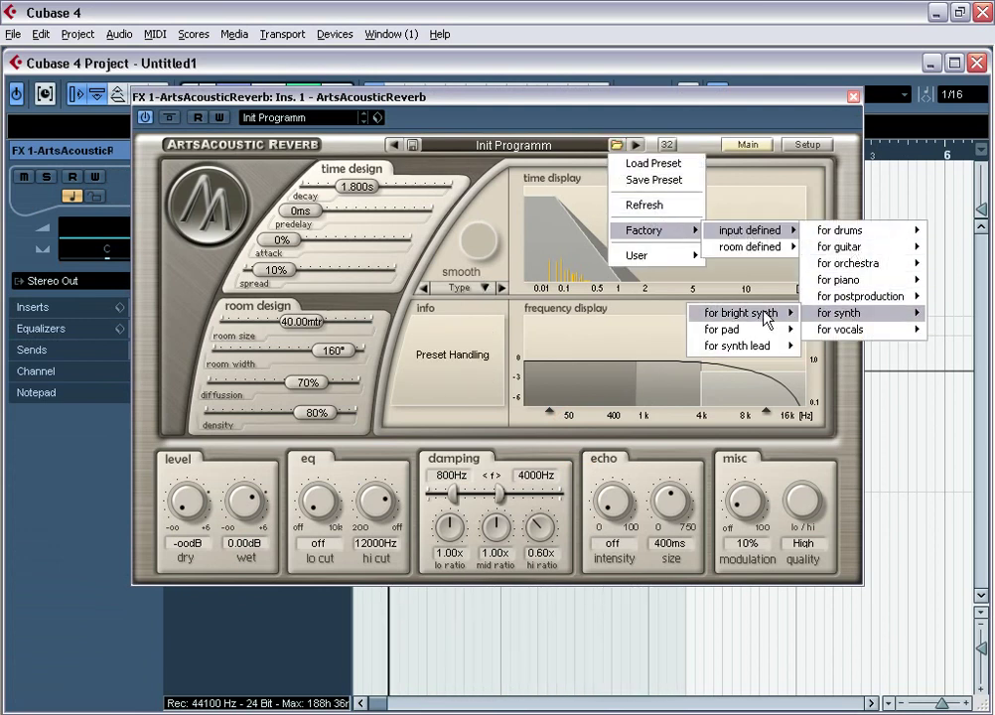
click(814, 313)
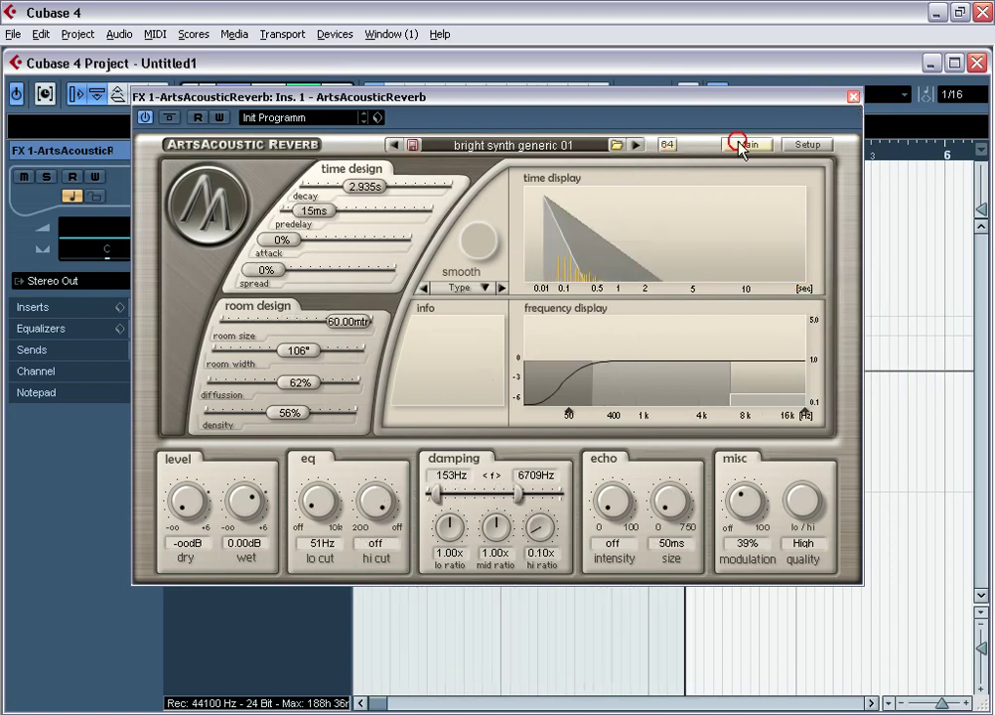
click(852, 97)
In the Mixer, route sax riff send 2 to FX 1-ArtsAcousticReverb, enabled at about -11 dB.
key(F3)
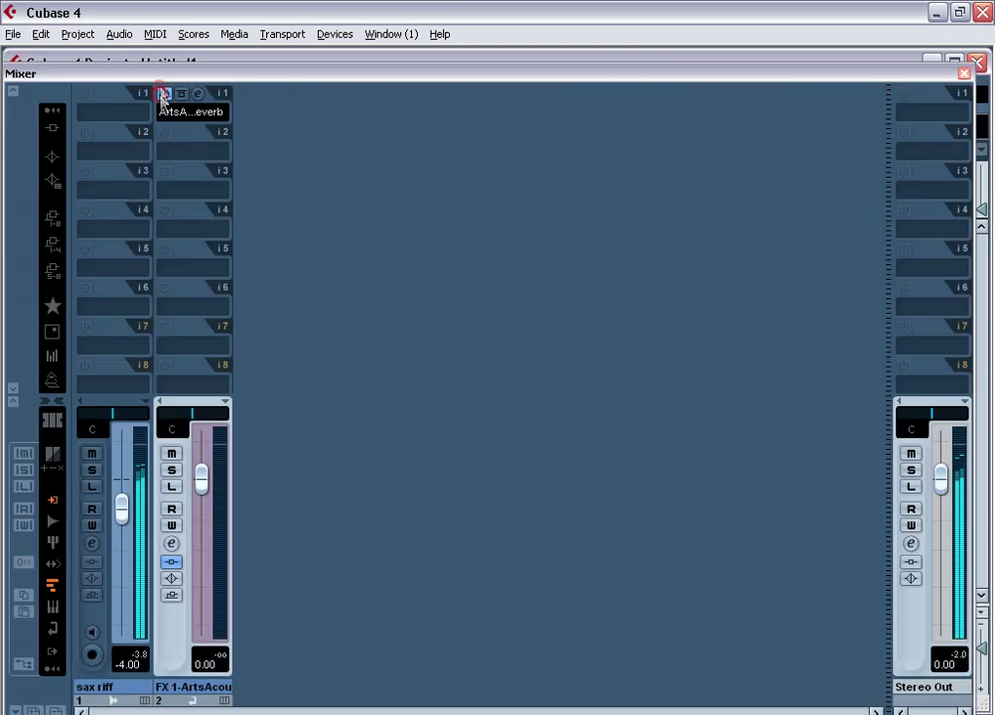
click(57, 246)
click(87, 178)
click(110, 237)
click(84, 171)
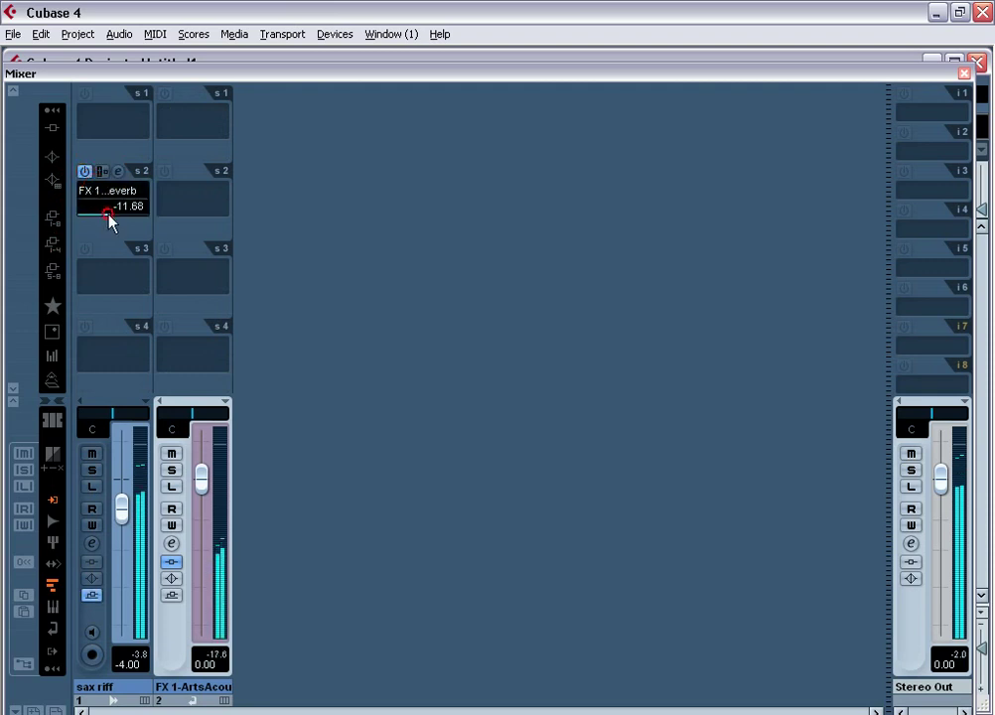
drag(109, 215, 109, 217)
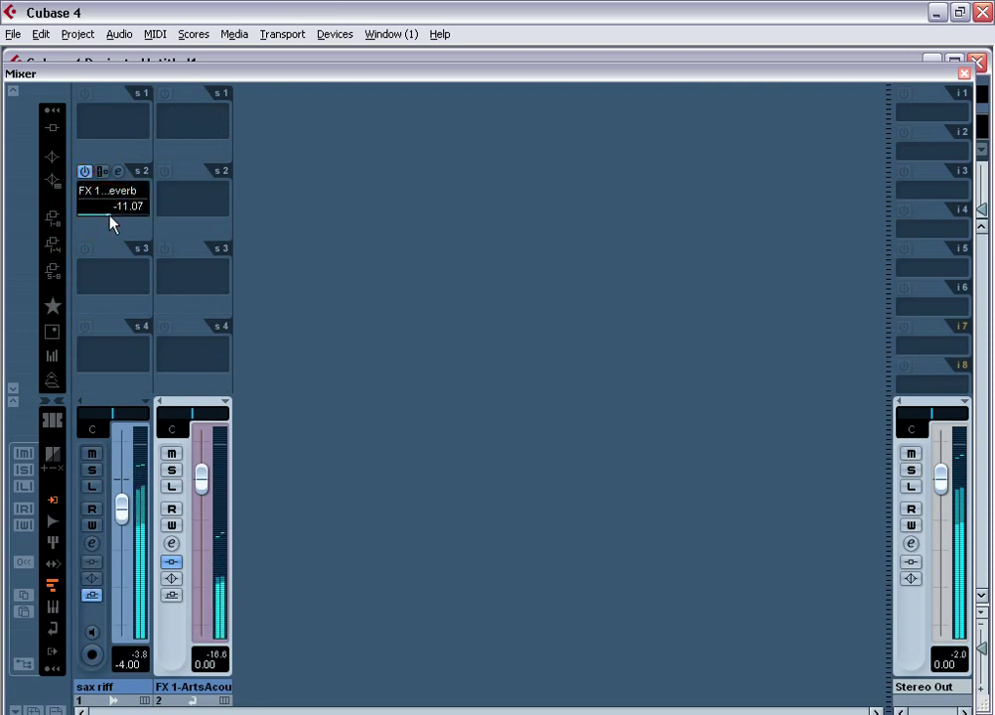
Move the reverb to insert 4 and set its damping crossovers to 571 Hz and 15648 Hz.
click(54, 129)
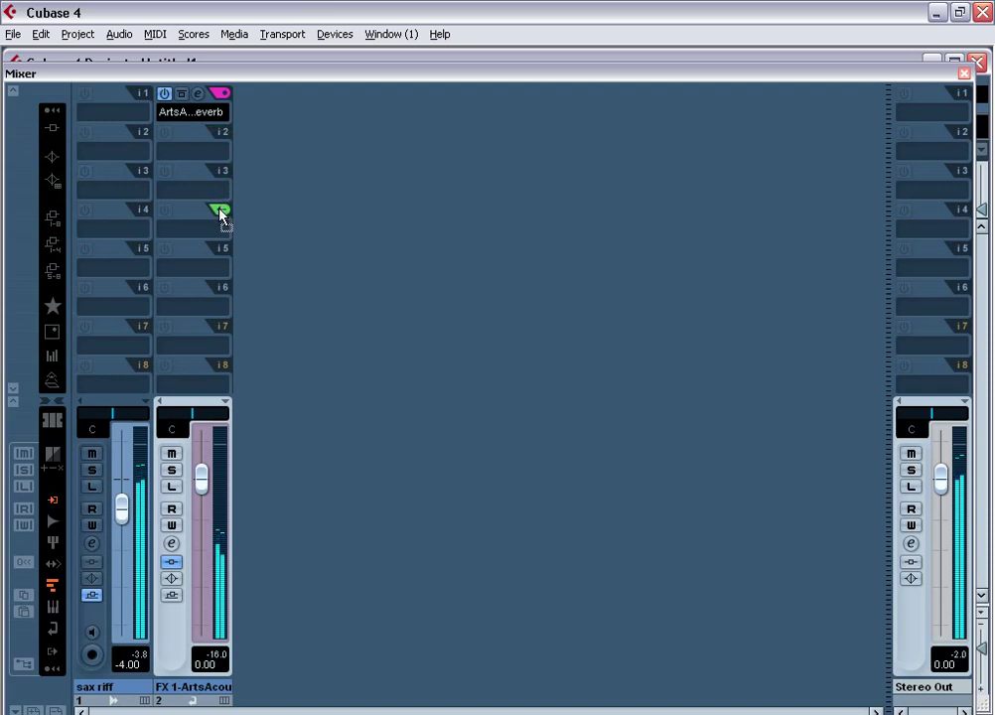
drag(220, 214, 199, 220)
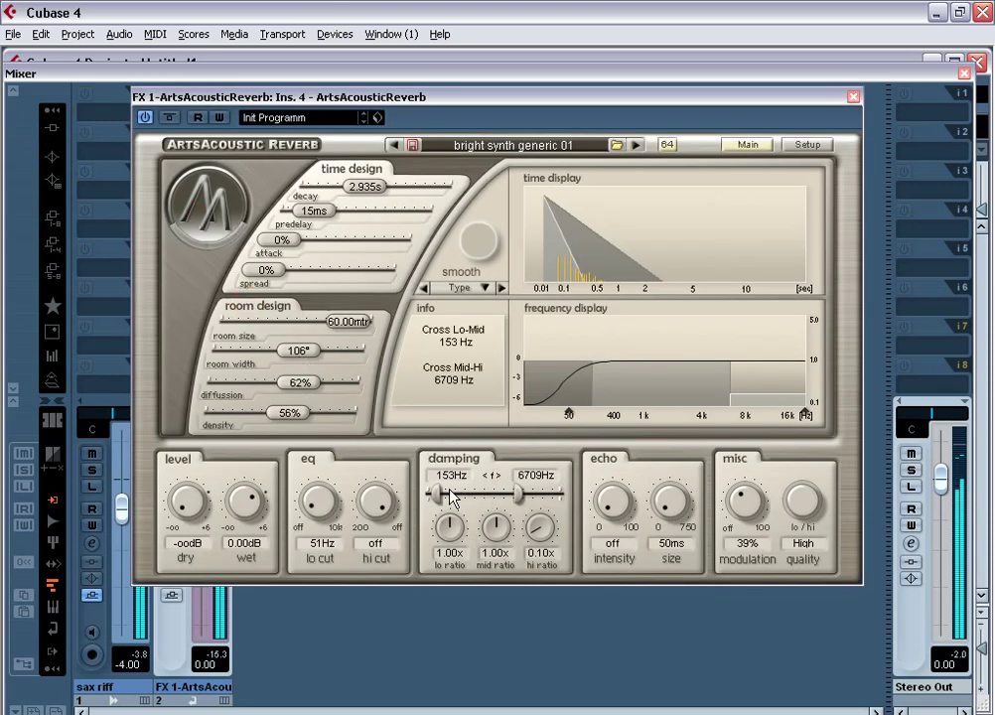
drag(441, 493, 466, 496)
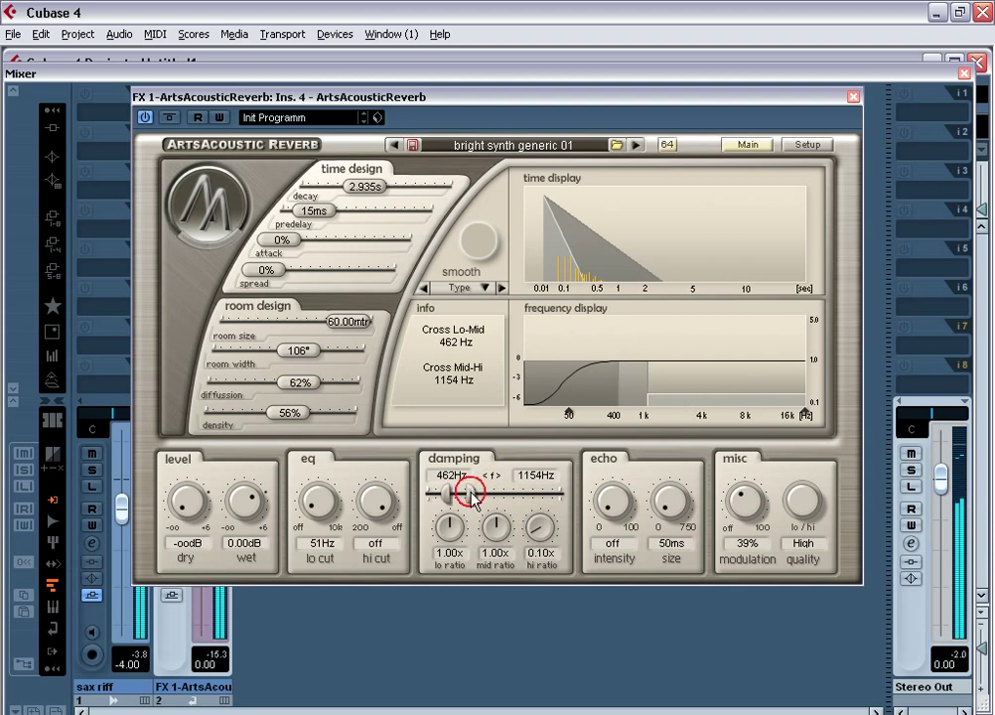
drag(486, 501, 558, 496)
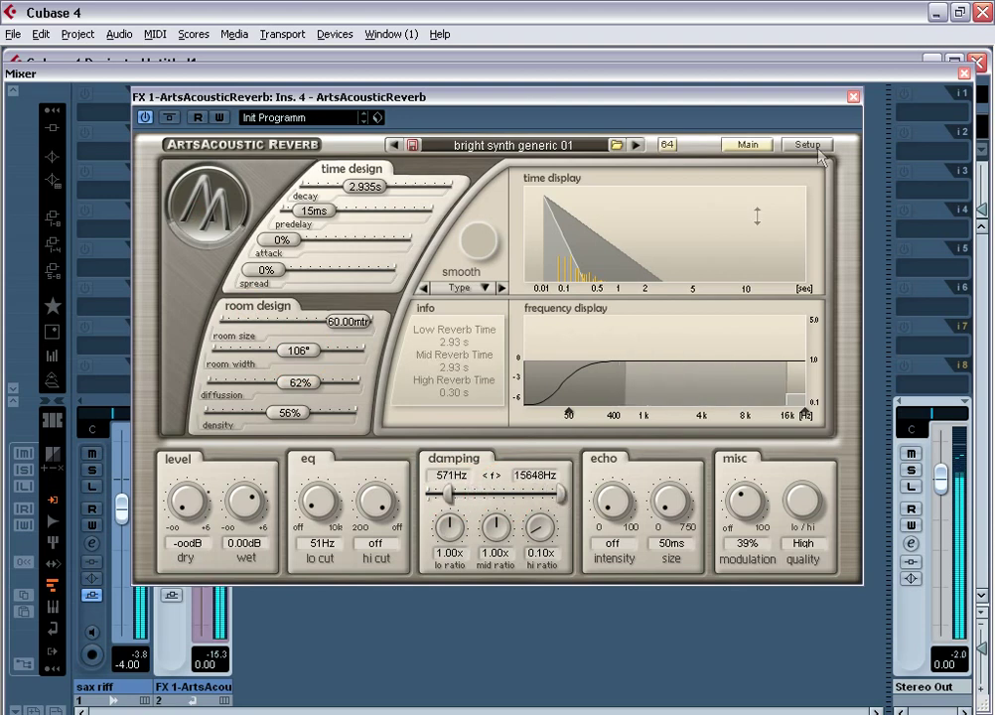
Close ArtsAcousticReverb and load UAD Cambridge in the FX channel's next insert slot.
click(852, 96)
click(187, 154)
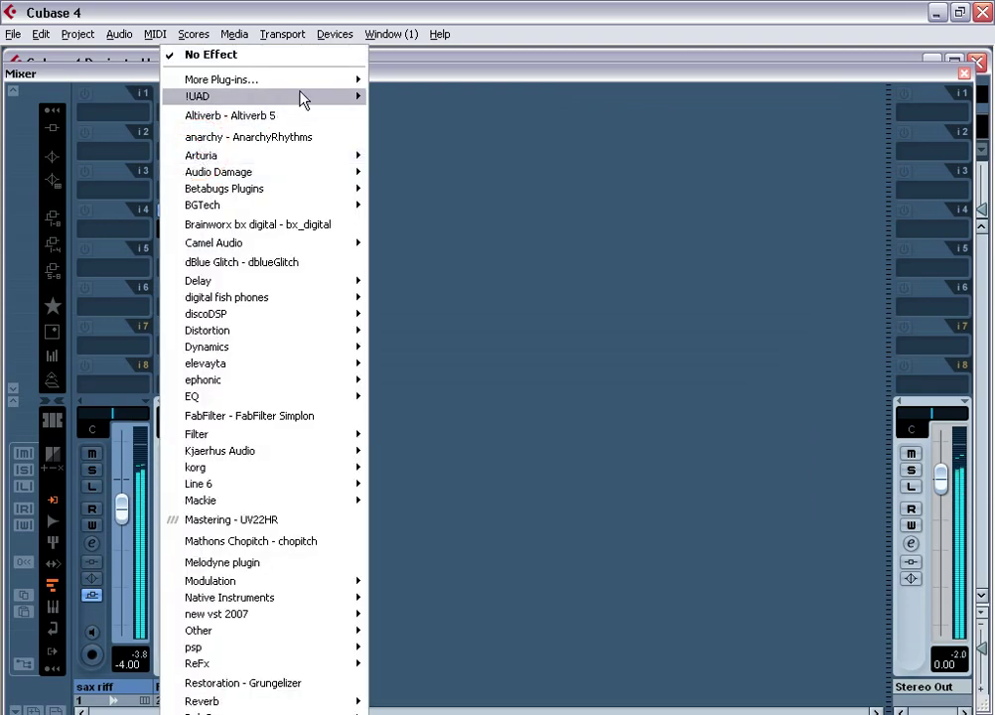
mouse_move(300, 96)
mouse_move(420, 96)
click(536, 119)
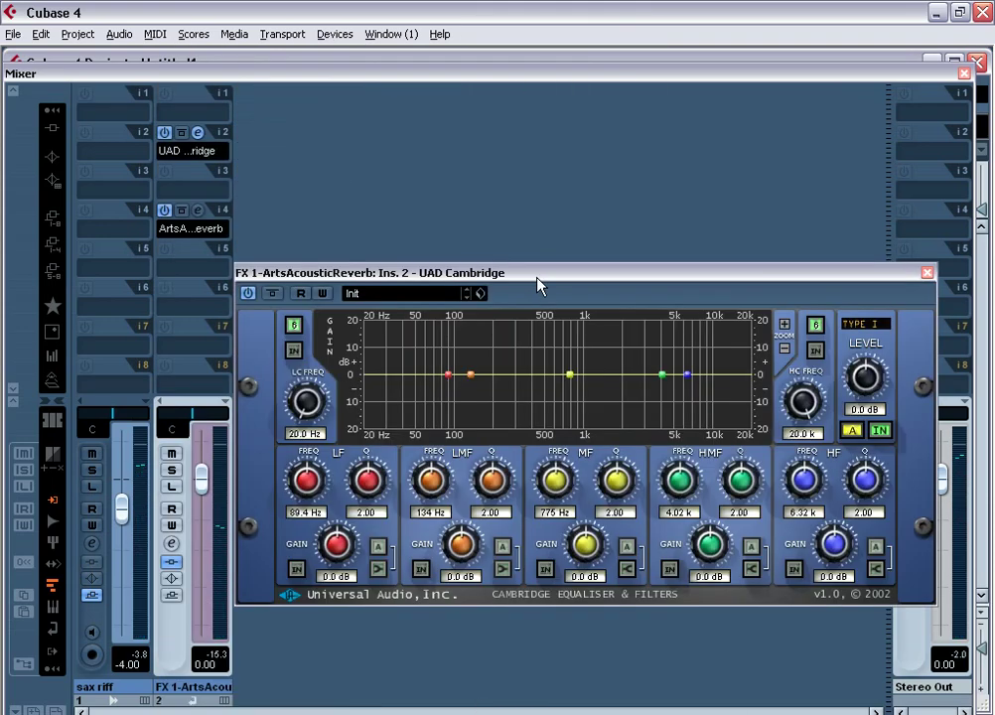
Make the HF band a type B high shelf cutting 9.9 dB at 2.80 kHz.
drag(689, 376, 662, 415)
click(875, 566)
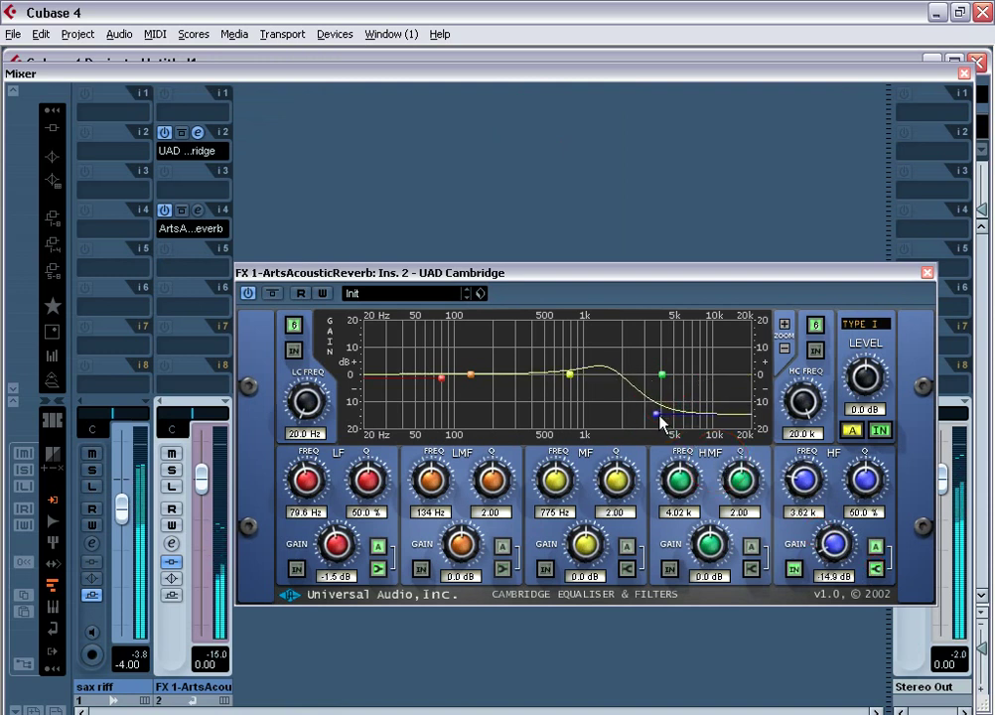
click(876, 547)
click(876, 547)
click(877, 547)
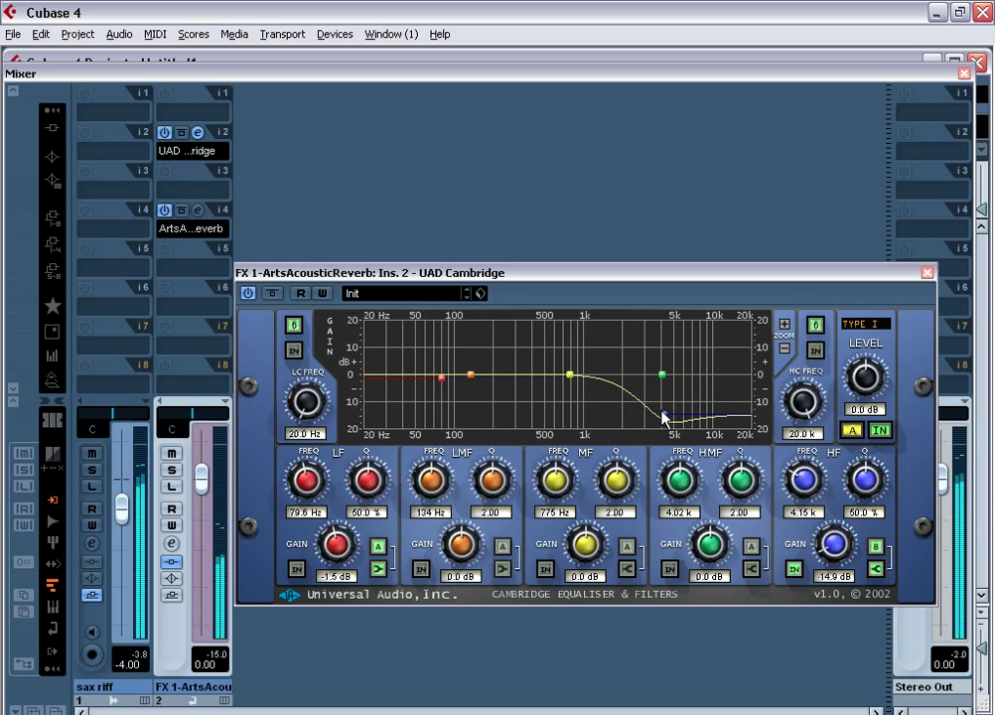
drag(662, 416, 643, 393)
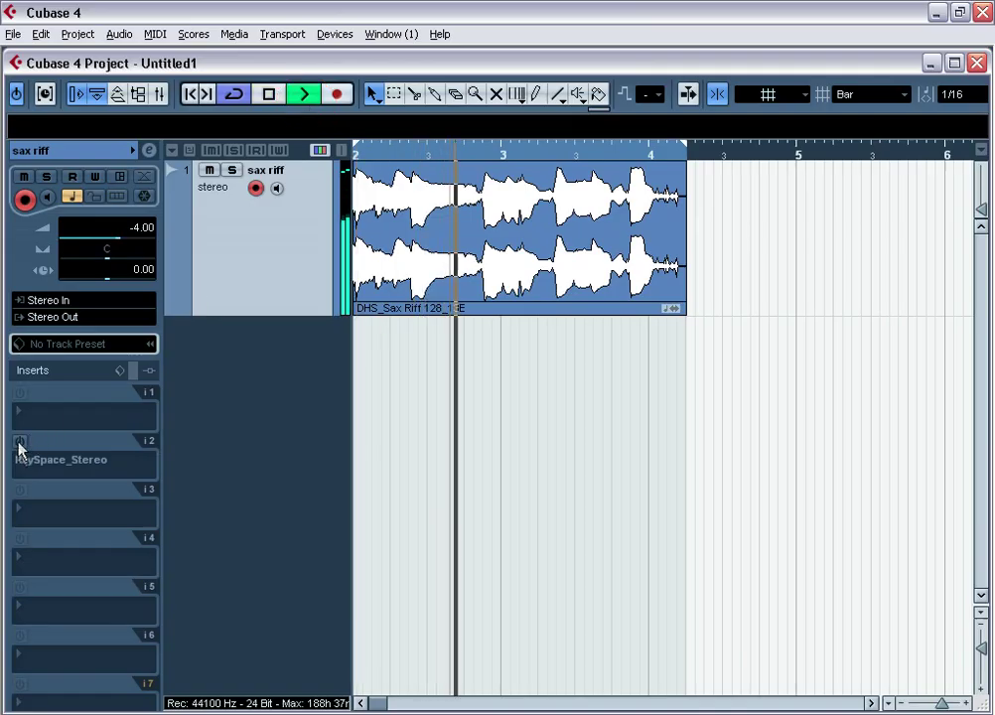
Enable RaySpace on insert 2, open its editor, rotate the 3D room and switch to the 2D room editor.
click(19, 442)
click(52, 443)
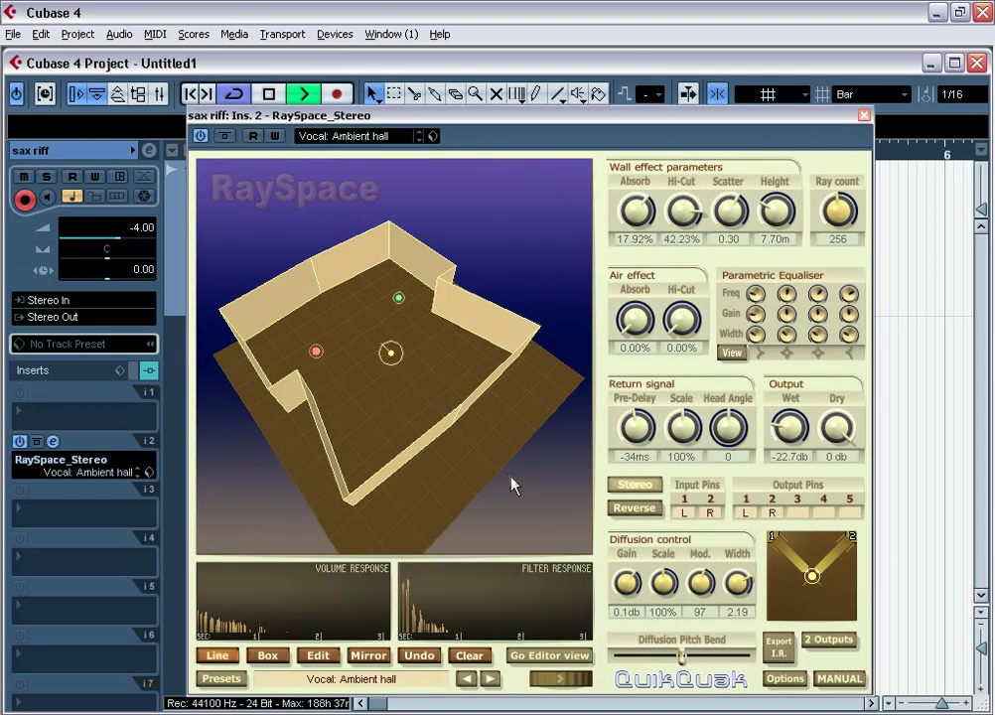
drag(513, 487, 349, 416)
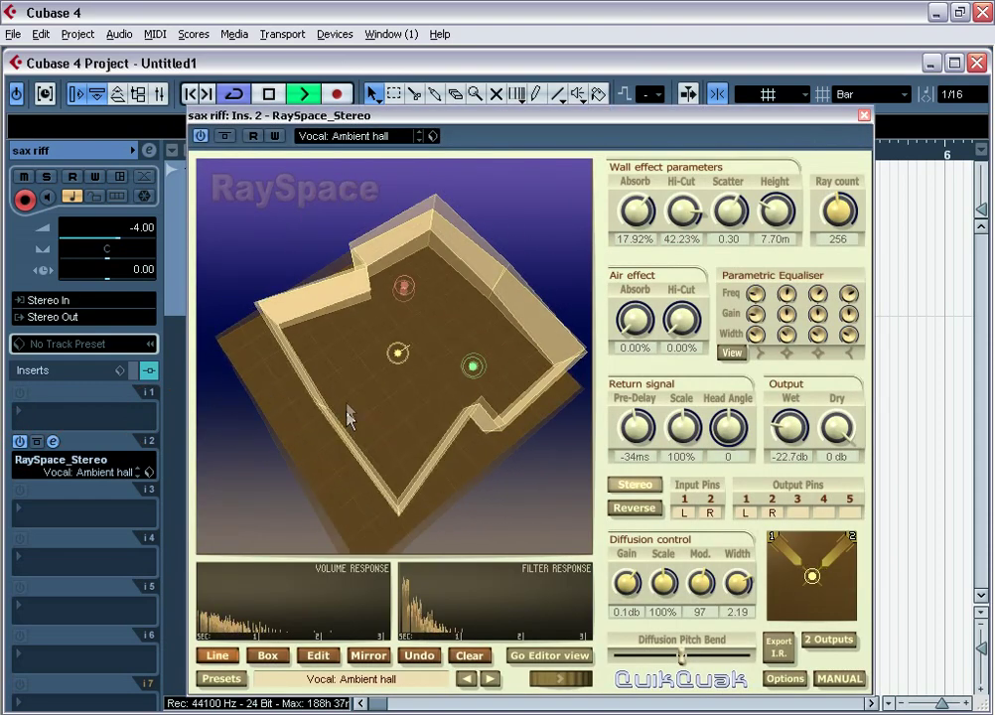
click(561, 655)
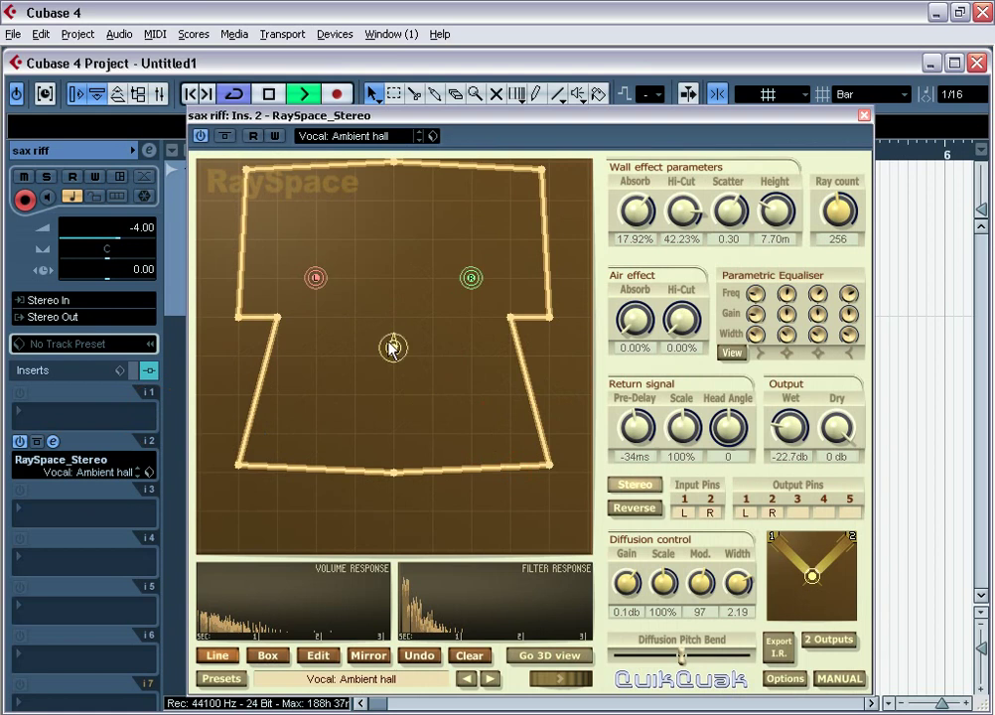
Raise the R and L listeners toward the top wall and move the source toward the left wall.
drag(392, 348, 271, 442)
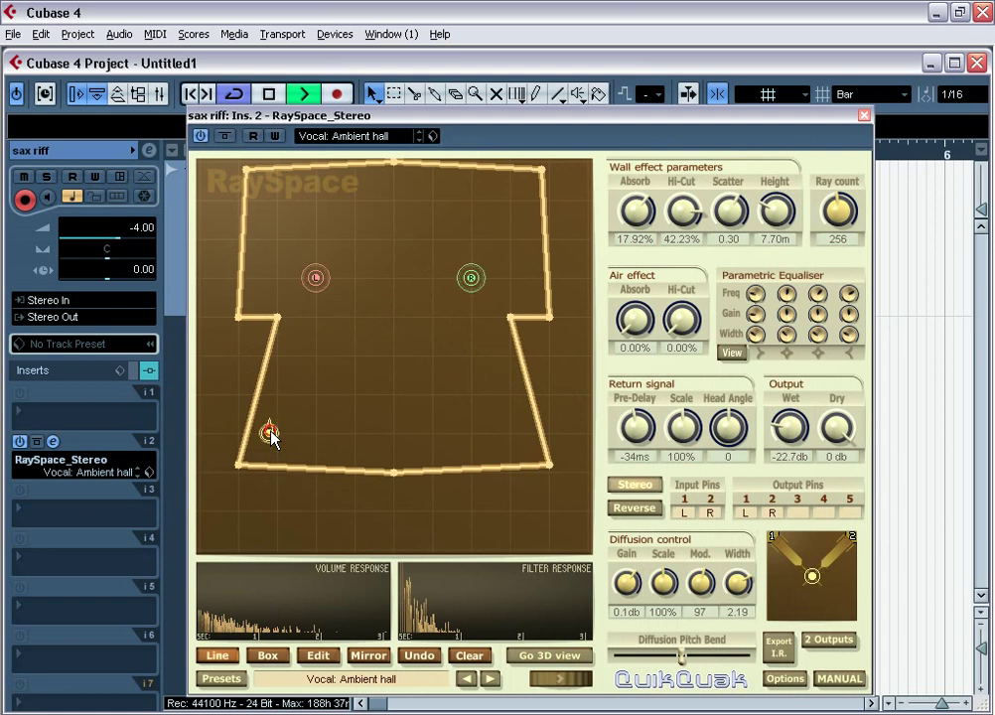
mouse_move(271, 437)
mouse_down()
mouse_move(442, 428)
mouse_move(526, 437)
mouse_move(527, 450)
mouse_up()
mouse_move(471, 279)
mouse_down()
mouse_move(514, 208)
mouse_move(512, 189)
mouse_move(495, 354)
mouse_up()
mouse_move(526, 445)
mouse_down()
mouse_move(486, 308)
mouse_move(526, 197)
mouse_up()
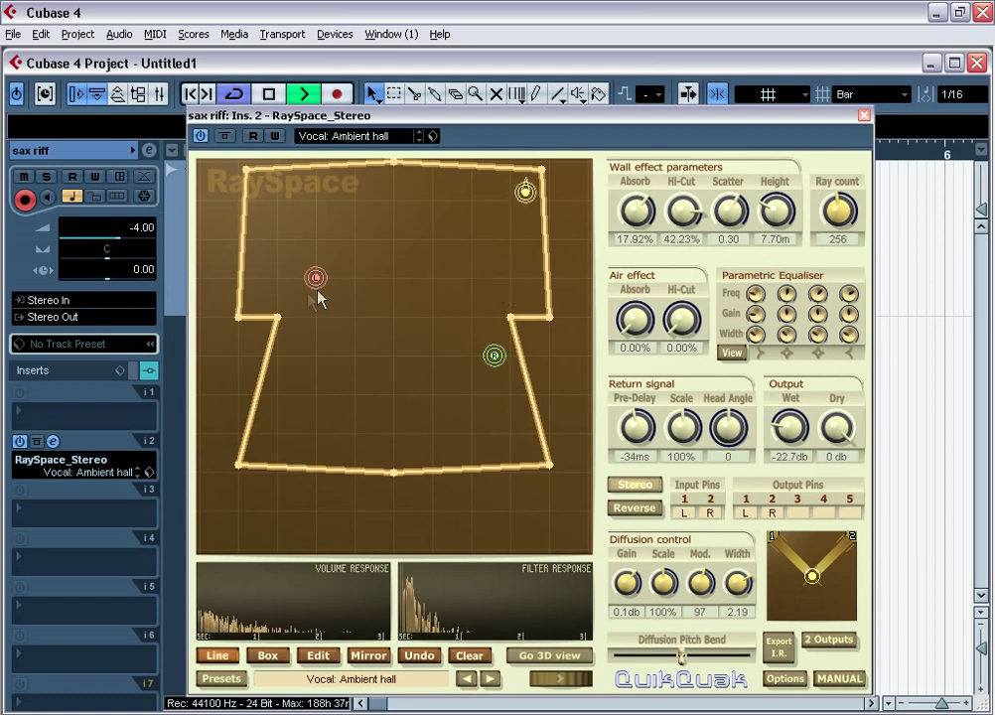
drag(318, 280, 445, 193)
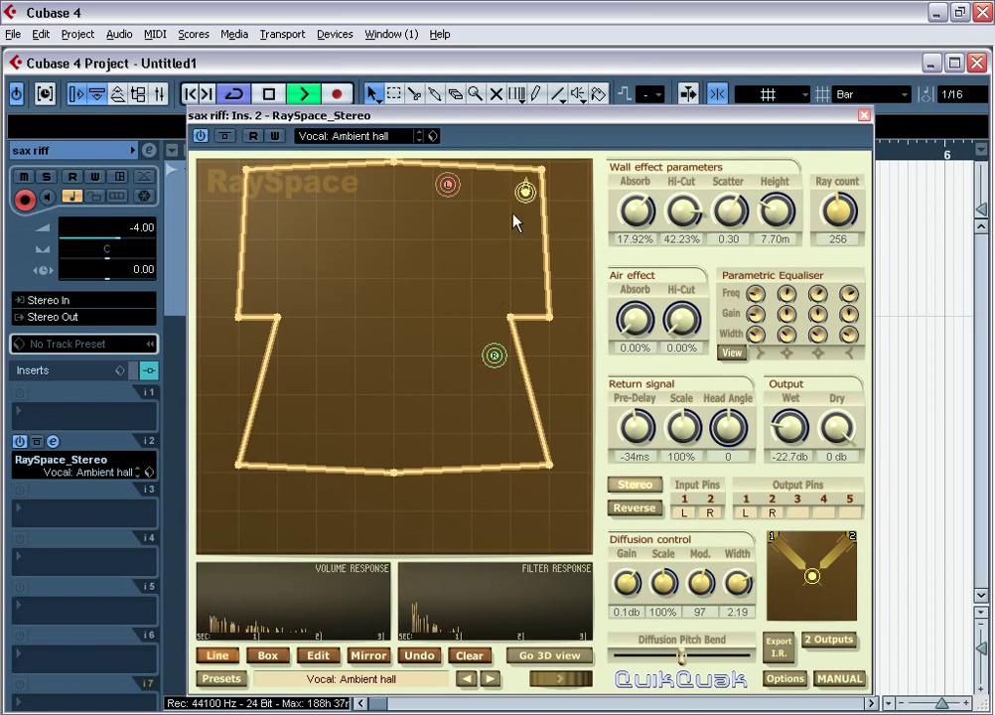
mouse_move(525, 193)
mouse_down()
mouse_move(411, 254)
mouse_move(255, 297)
mouse_up()
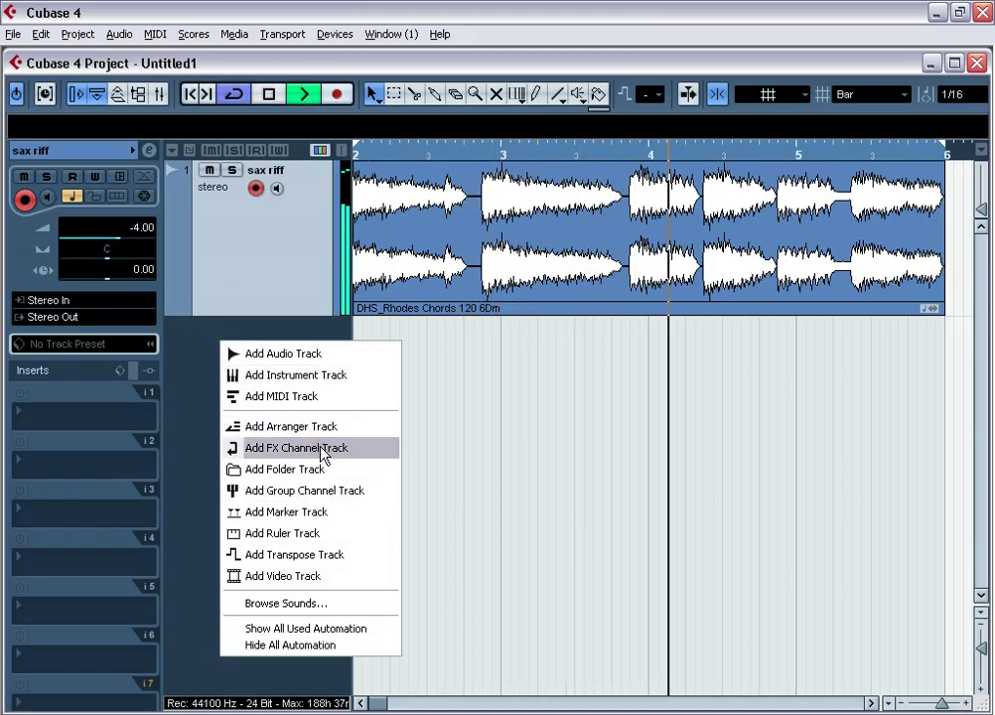
Add a new FX channel track running Reverb > ArtsAcousticReverb.
click(323, 449)
click(477, 385)
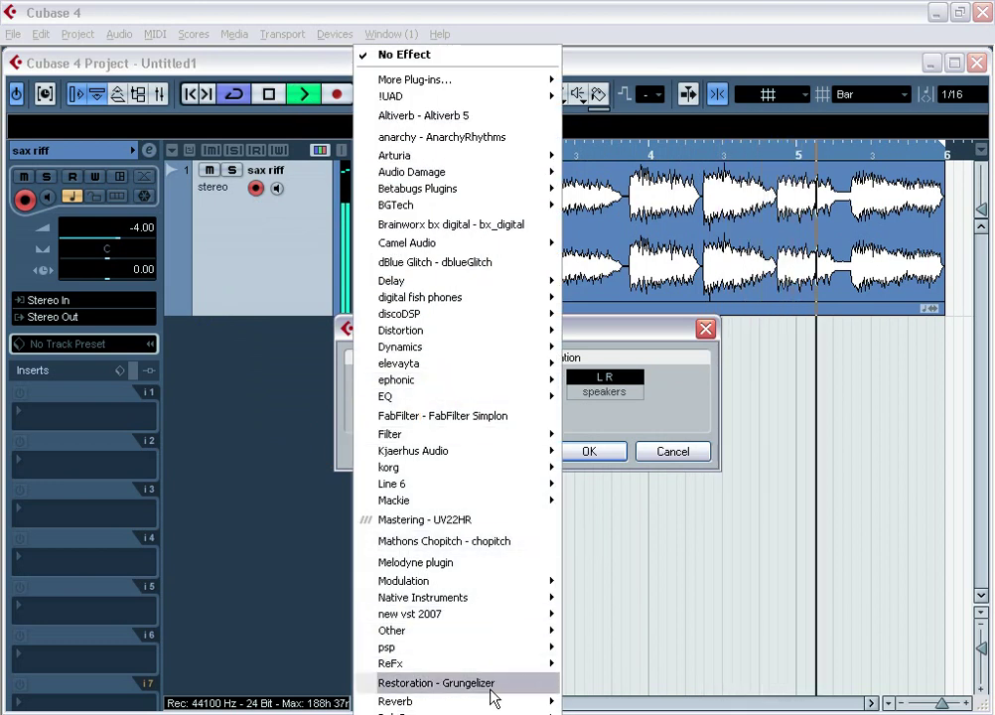
mouse_move(499, 703)
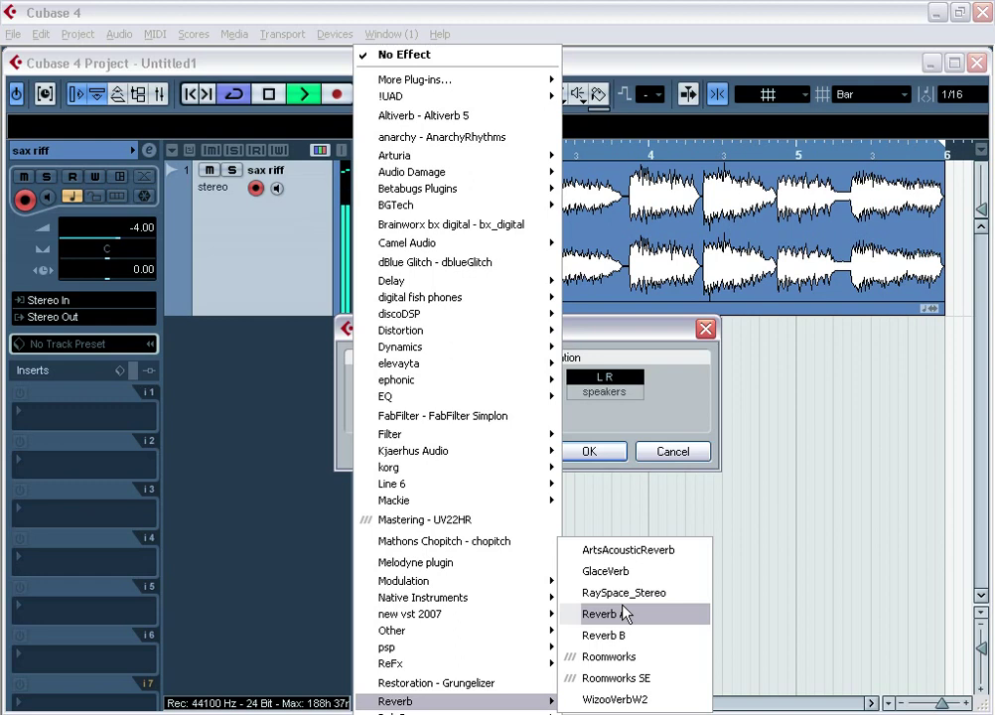
click(628, 549)
click(591, 451)
Load the Factory > input defined > for piano > for electric piano > dream rhodes preset.
click(500, 163)
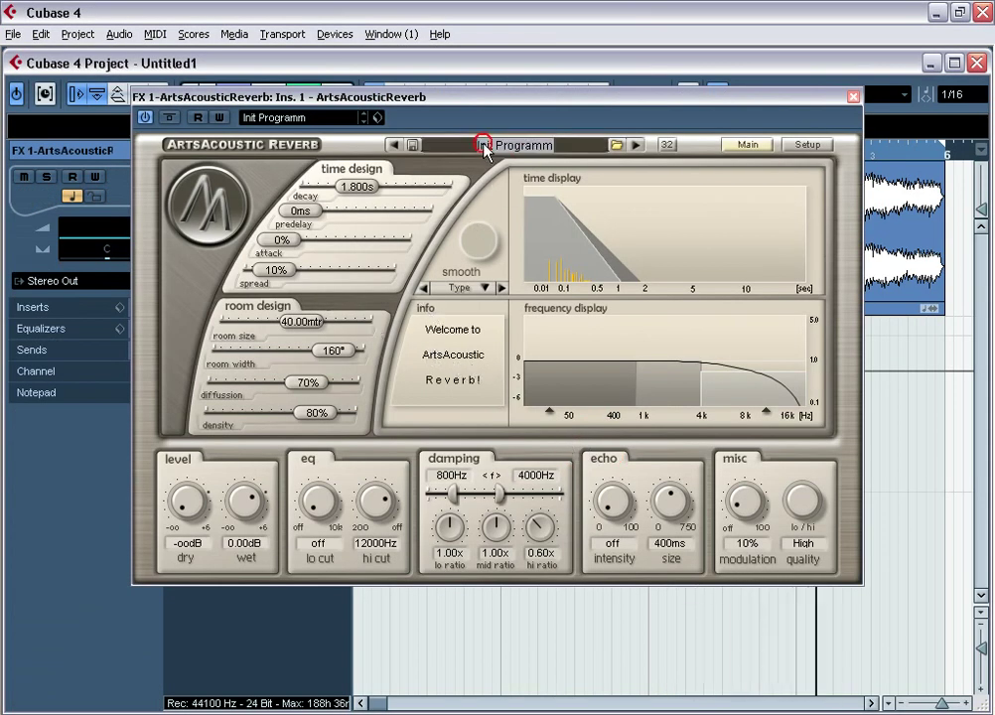
click(615, 145)
mouse_move(680, 236)
mouse_move(754, 231)
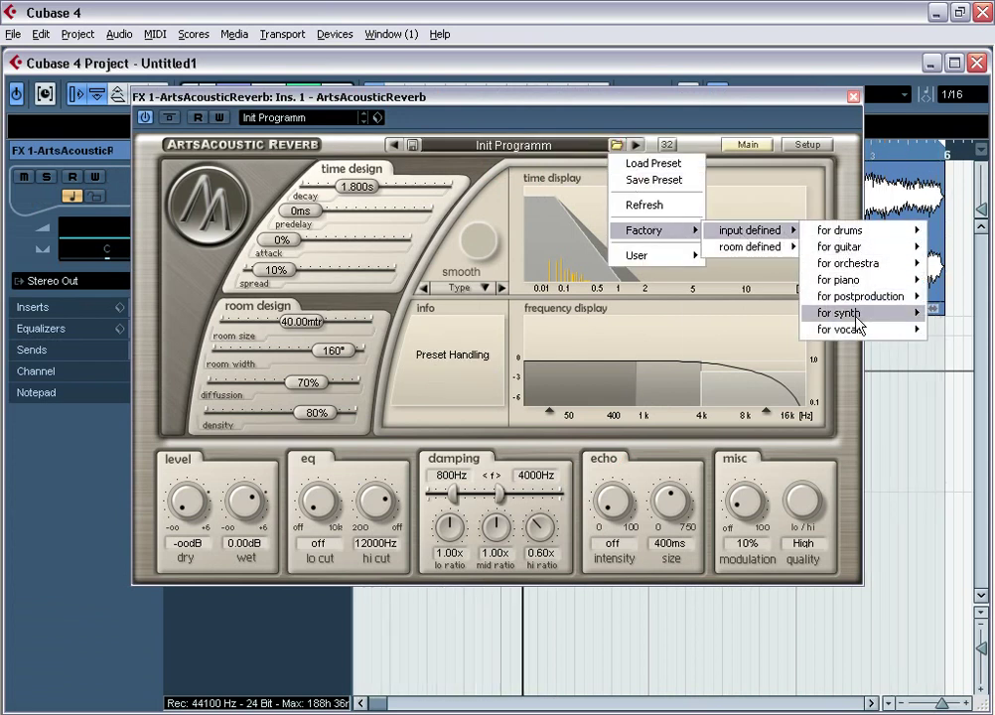
mouse_move(852, 314)
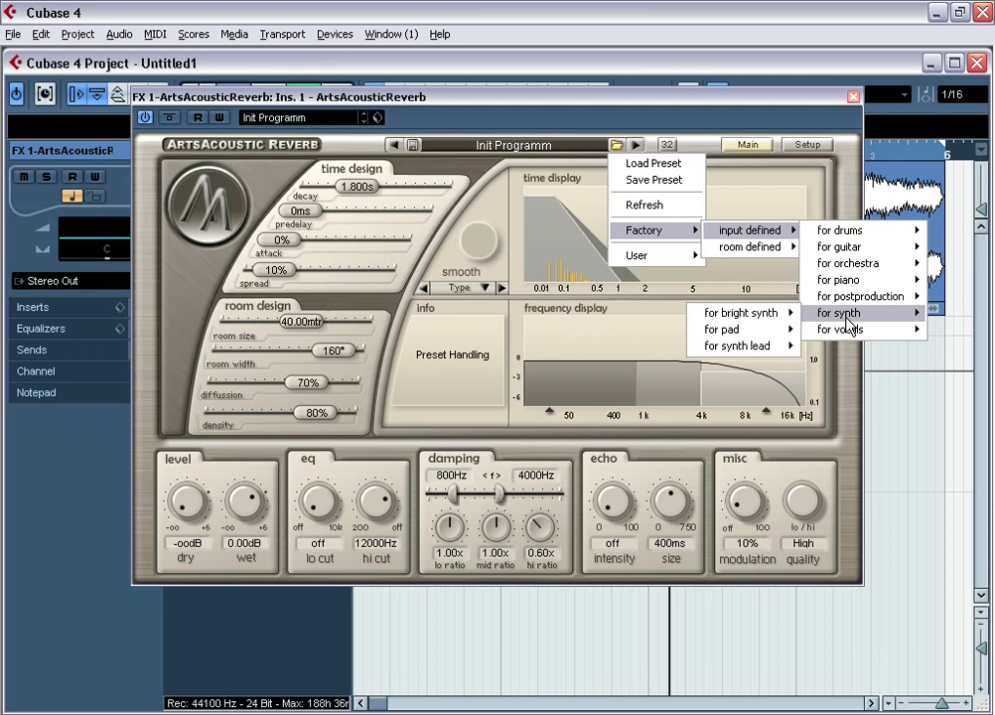
mouse_move(767, 345)
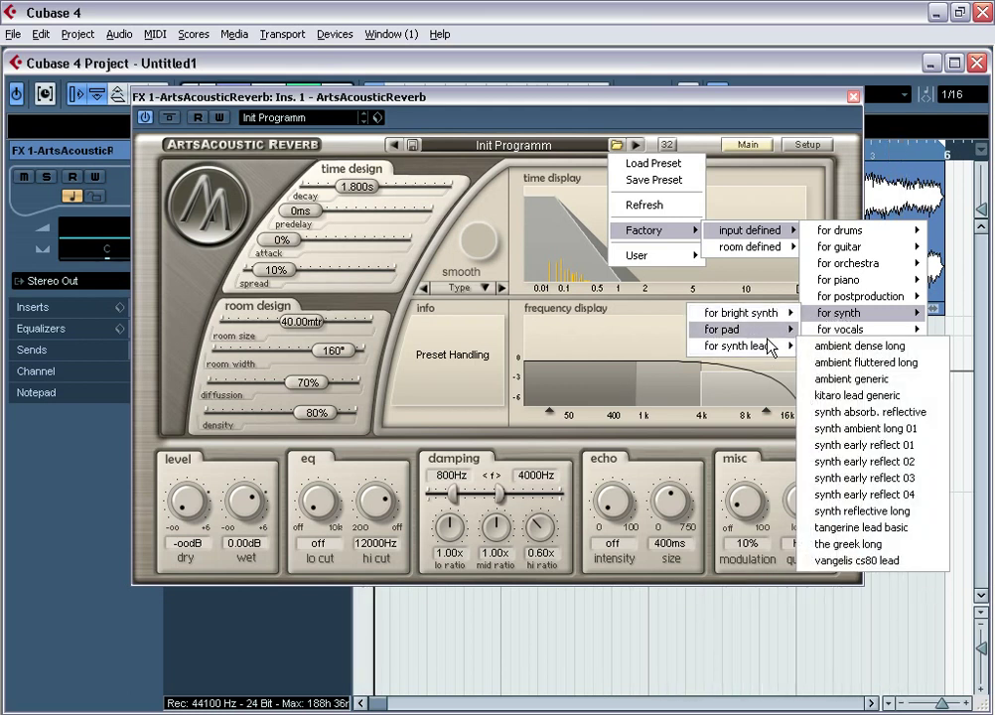
mouse_move(839, 280)
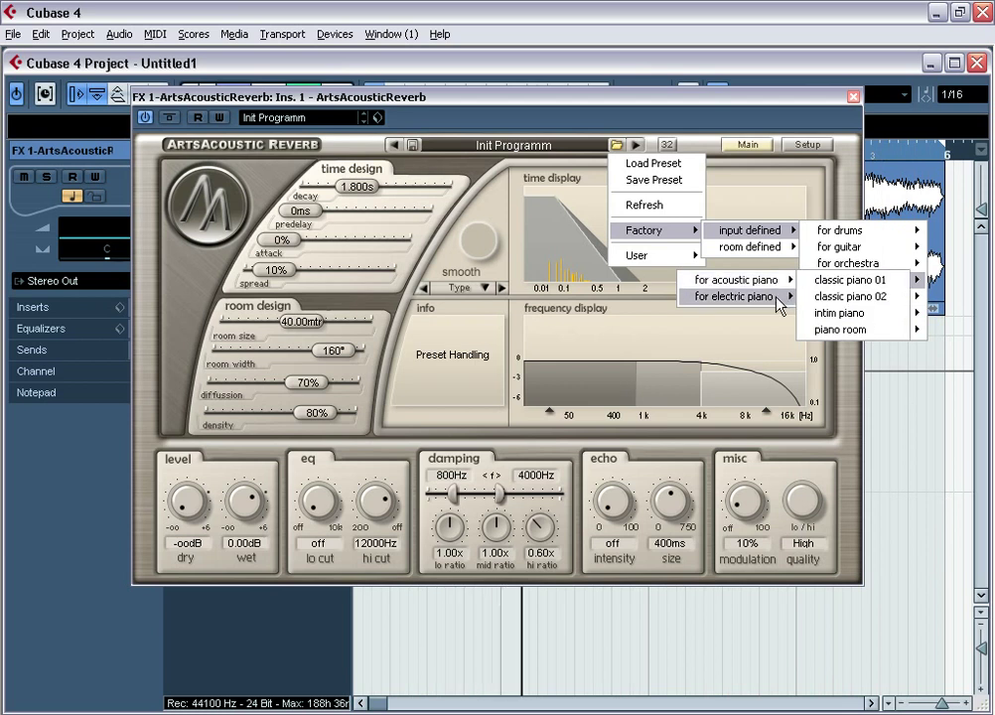
mouse_move(779, 306)
click(827, 297)
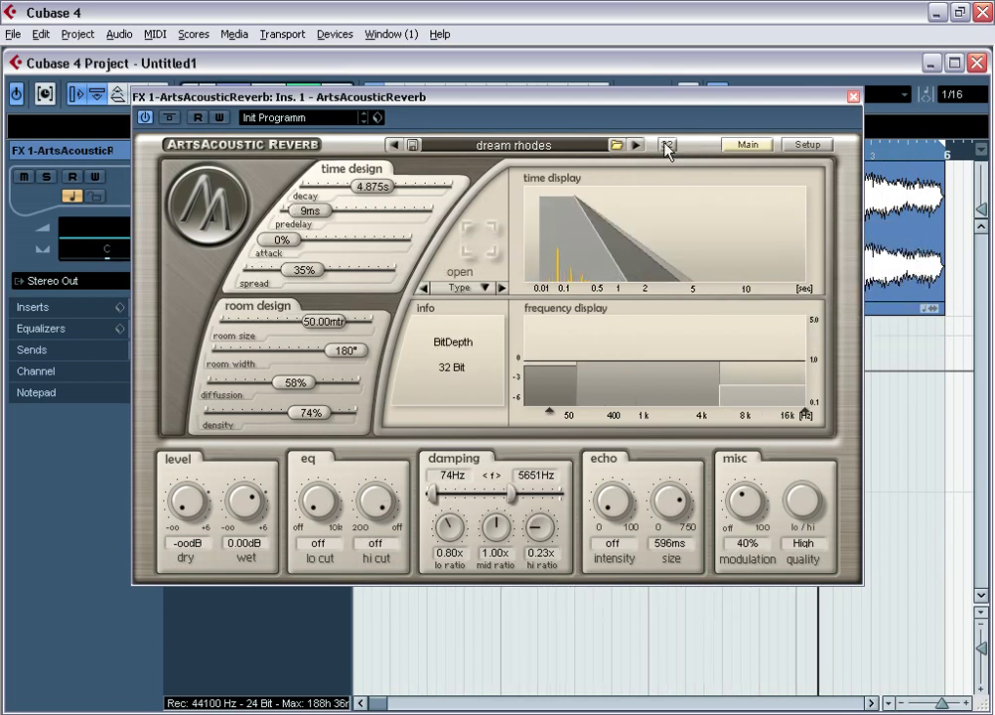
Close the reverb, open the Mixer, and route sax riff send 3 to FX 1-ArtsAcousticReverb, enabled.
click(853, 96)
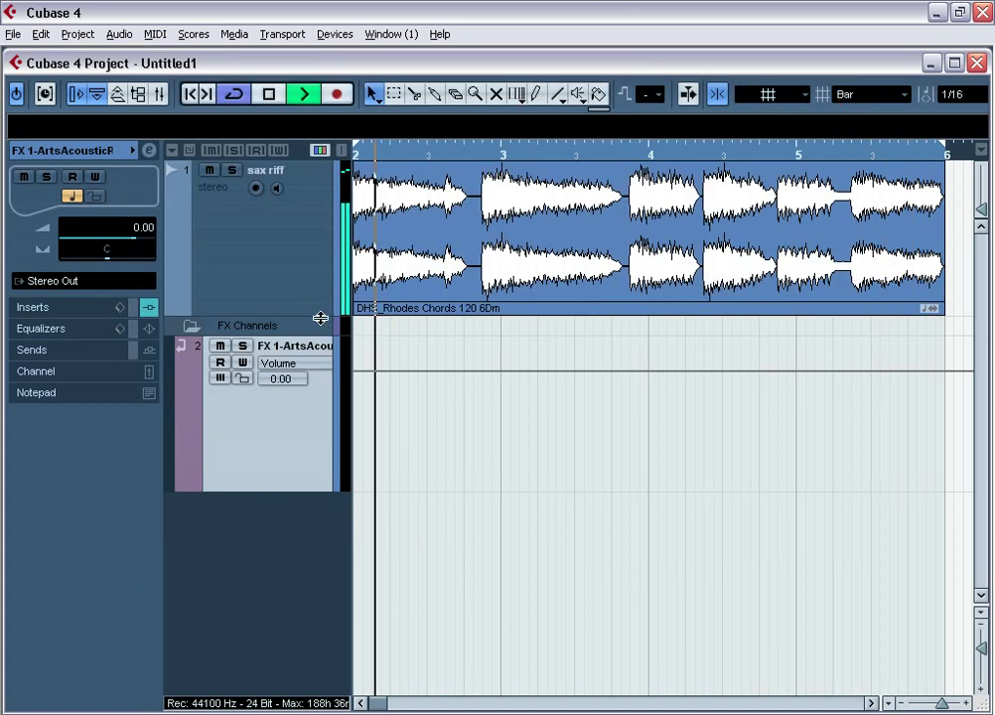
click(158, 94)
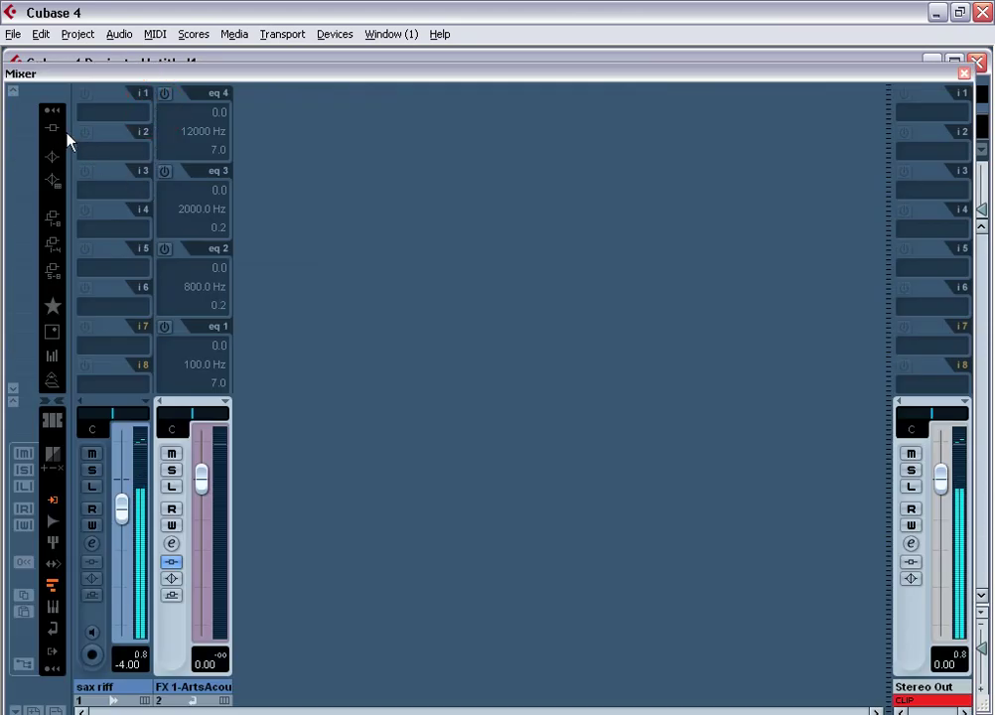
click(54, 231)
click(51, 221)
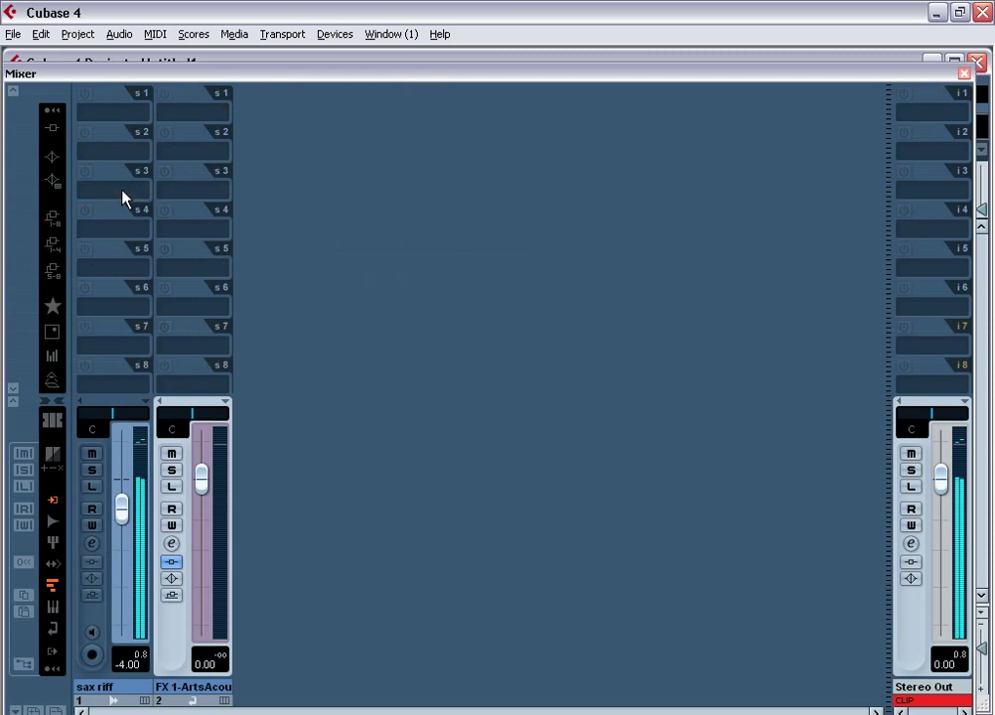
click(123, 195)
click(111, 230)
click(85, 171)
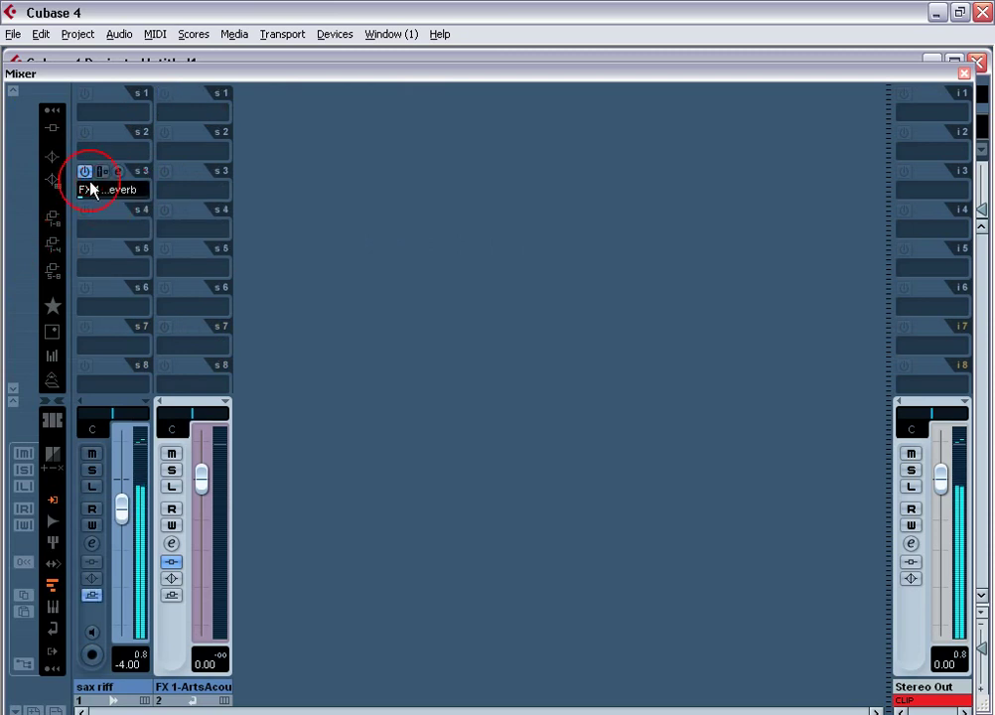
Raise the send to about -13 dB, pull the sax riff fader to -oo and make the send pre-fader.
click(58, 243)
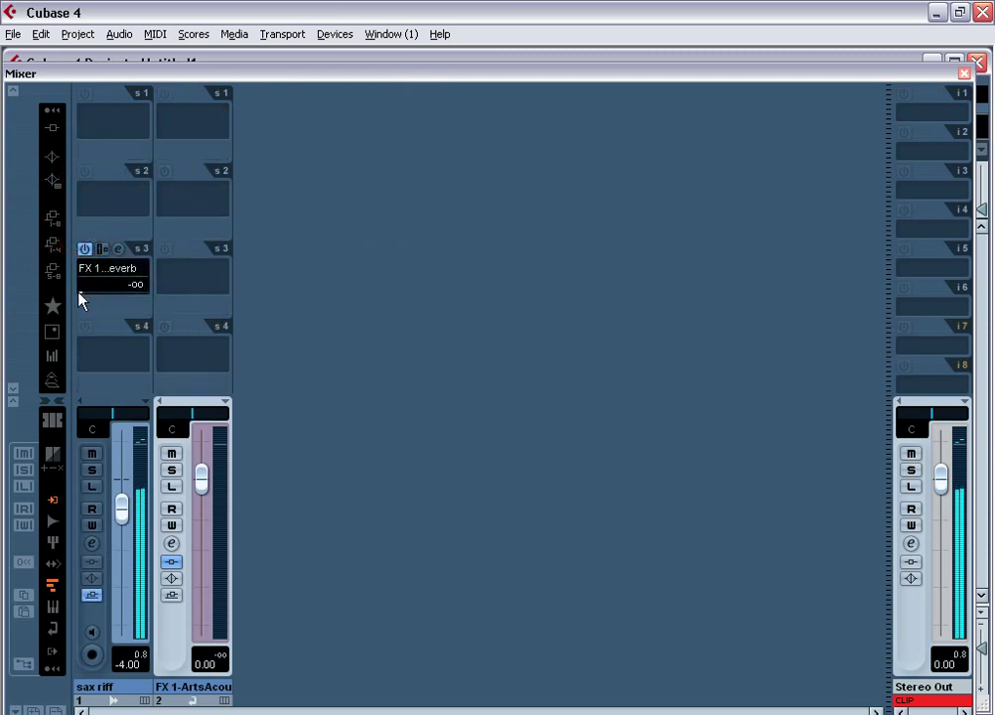
drag(79, 293, 106, 303)
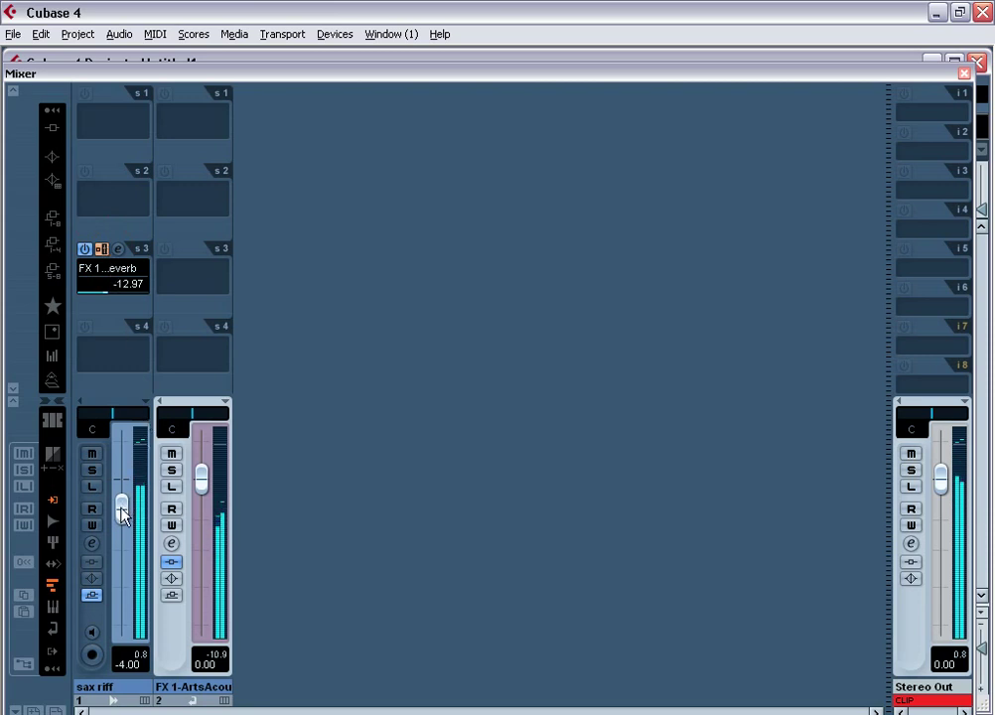
drag(121, 512, 142, 600)
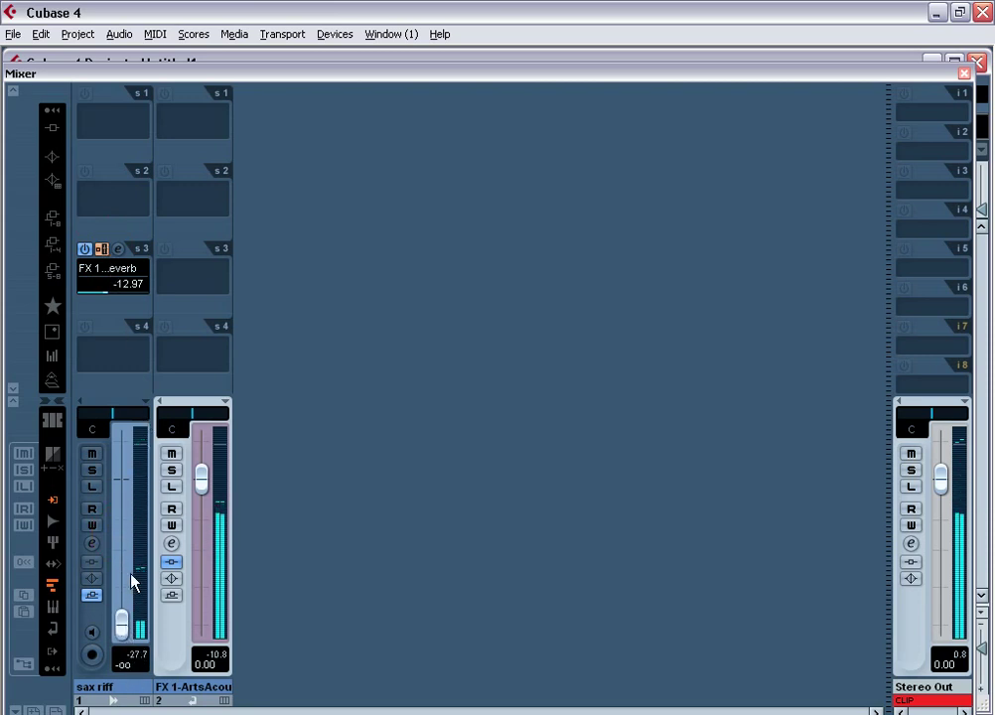
click(101, 250)
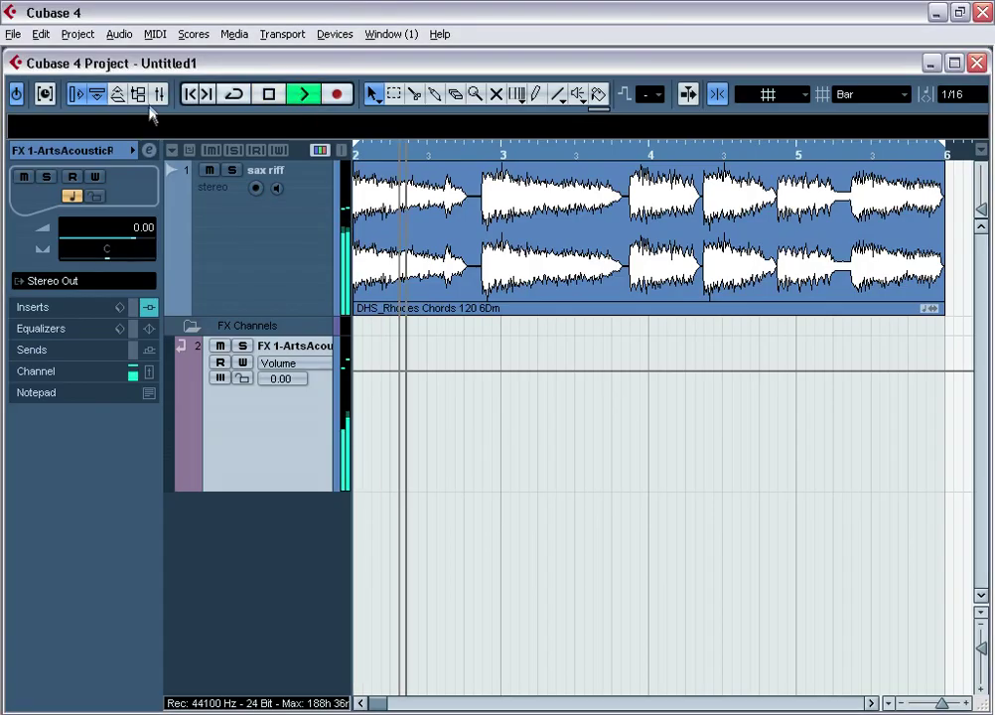
Open the Mixer with F3 and show the first four sends on the channel strip.
key(F3)
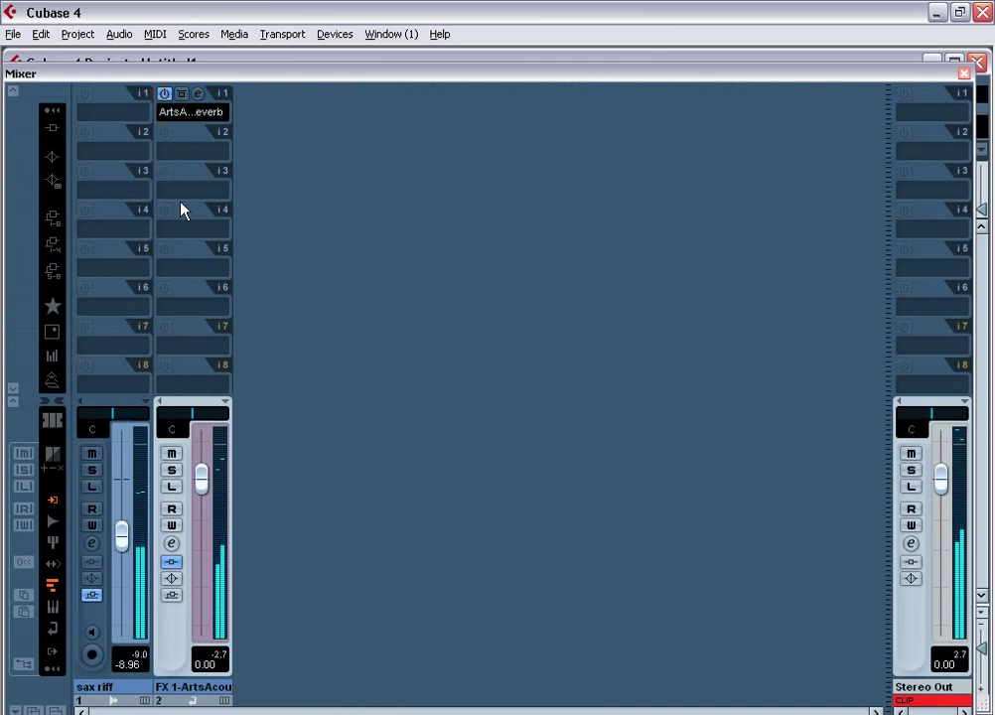
click(146, 407)
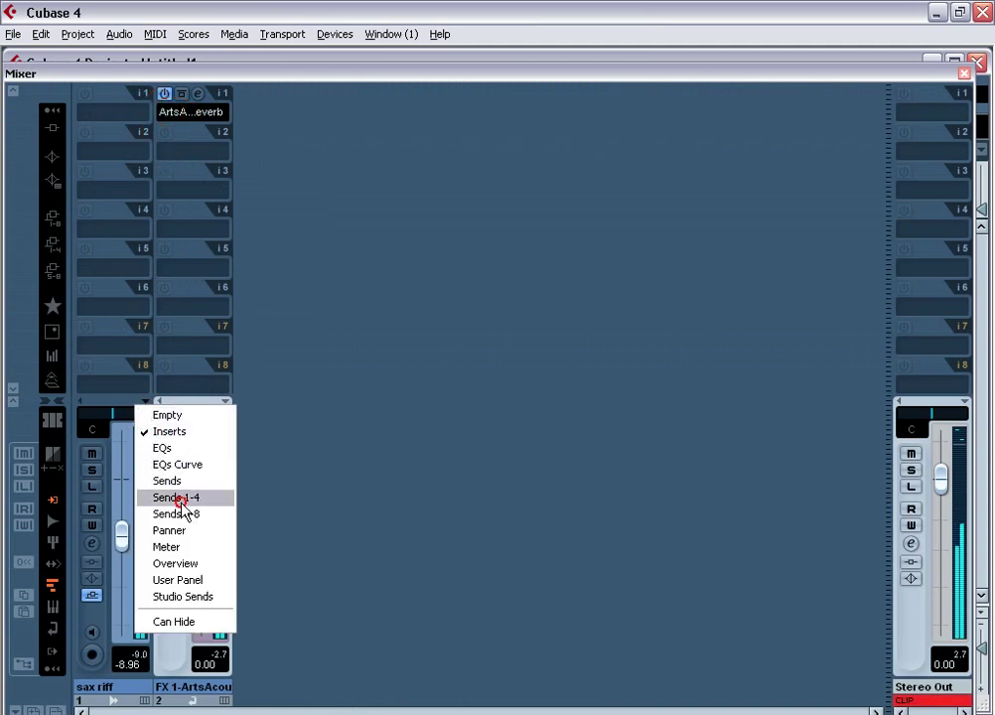
click(175, 498)
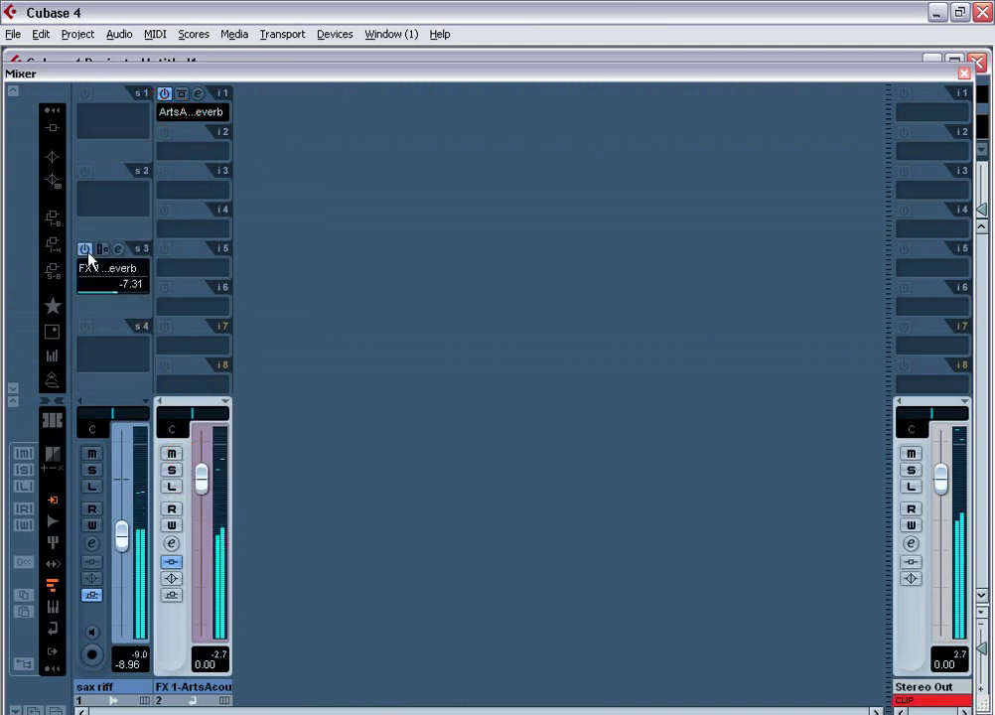
Insert More Plug-ins > Voxengo > VoxengoAudioDelay on the FX 1 reverb channel.
click(190, 236)
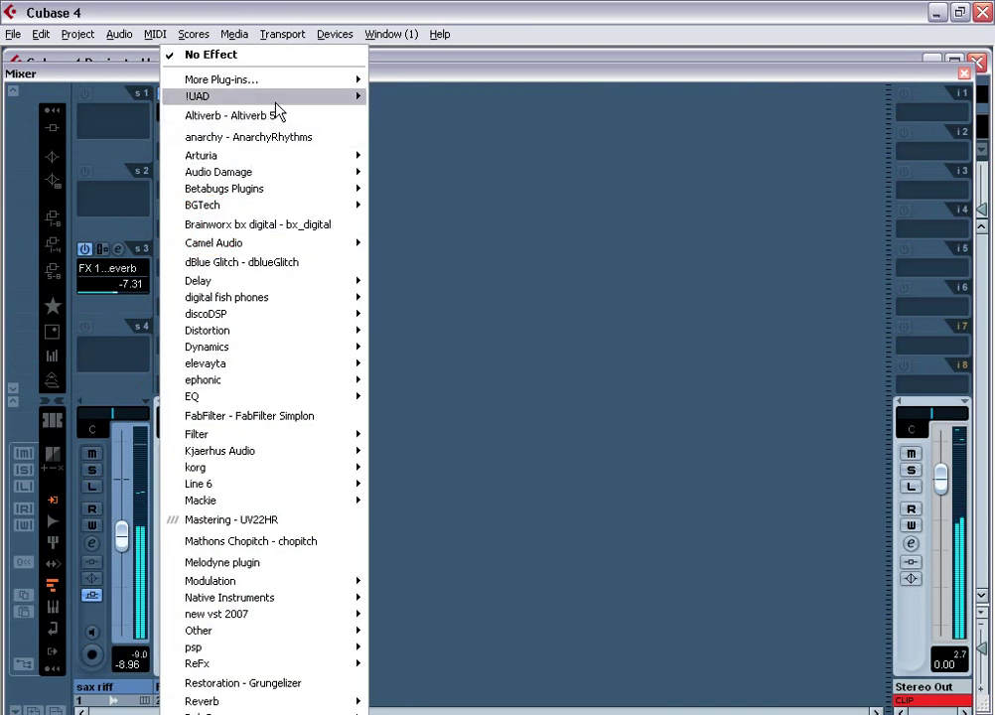
mouse_move(329, 83)
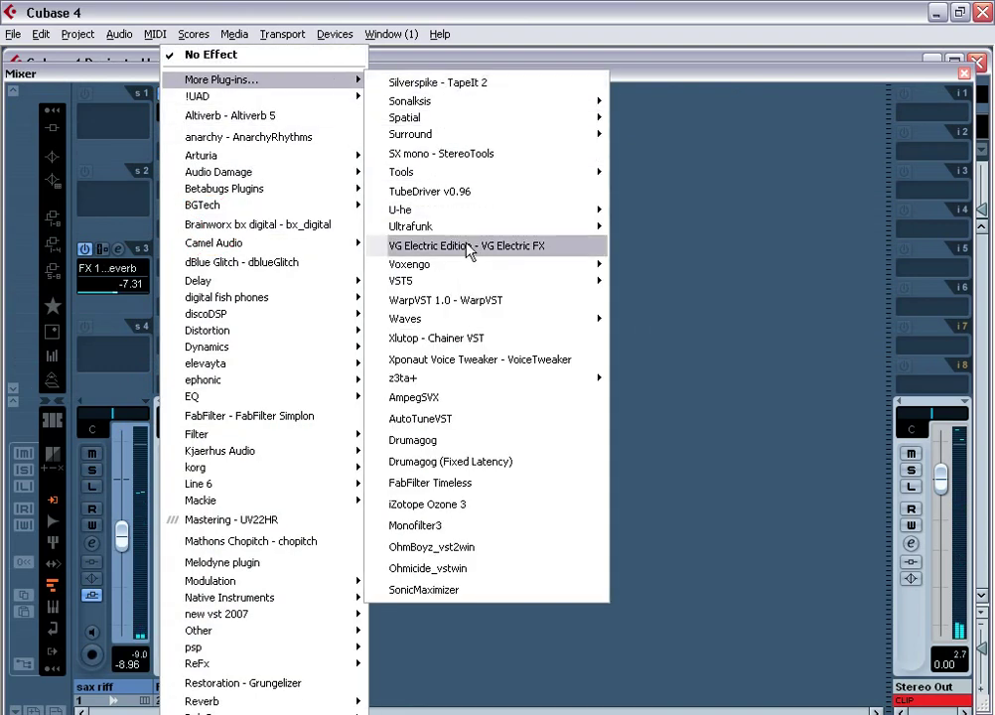
mouse_move(586, 266)
click(736, 285)
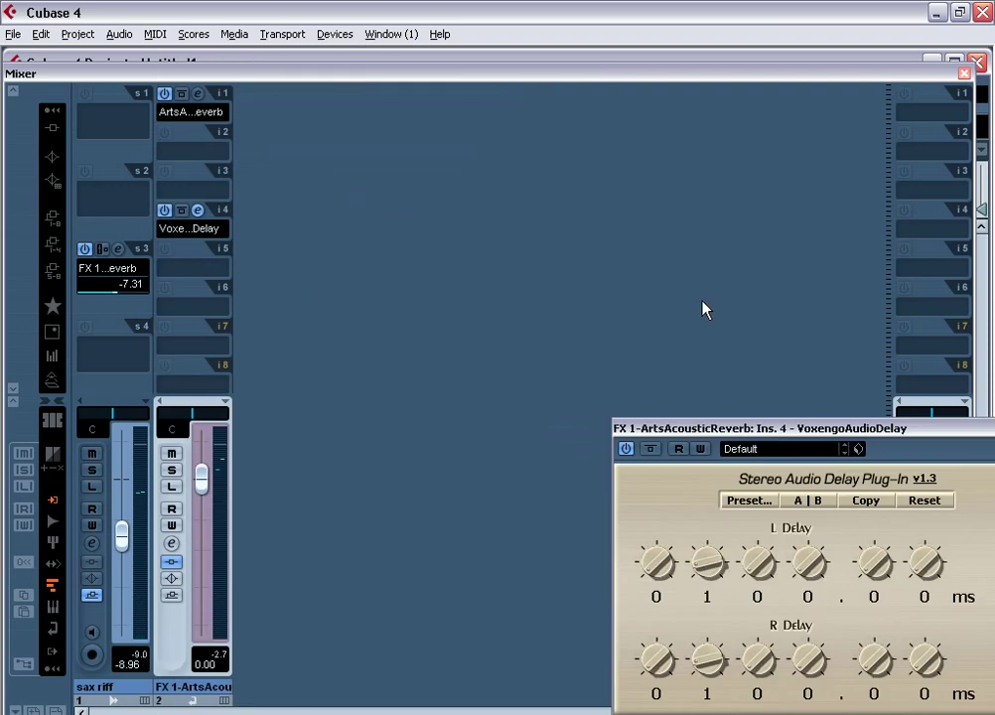
drag(788, 420, 491, 335)
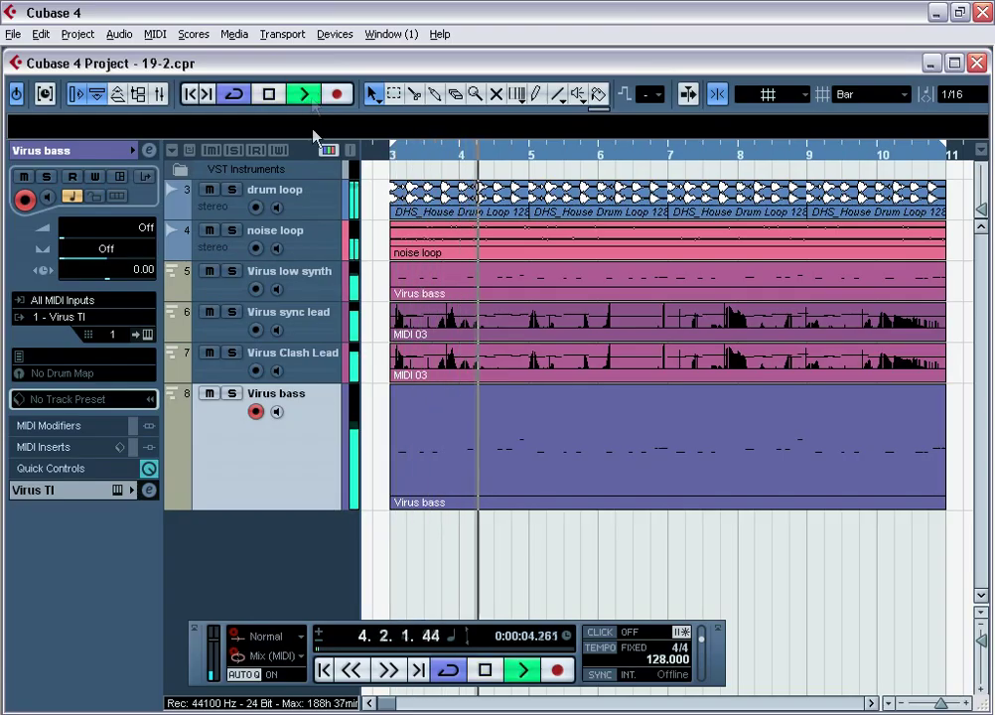
Solo the Virus sync lead track and show the Virus TI effects page for part 3 SyncLead.
click(319, 320)
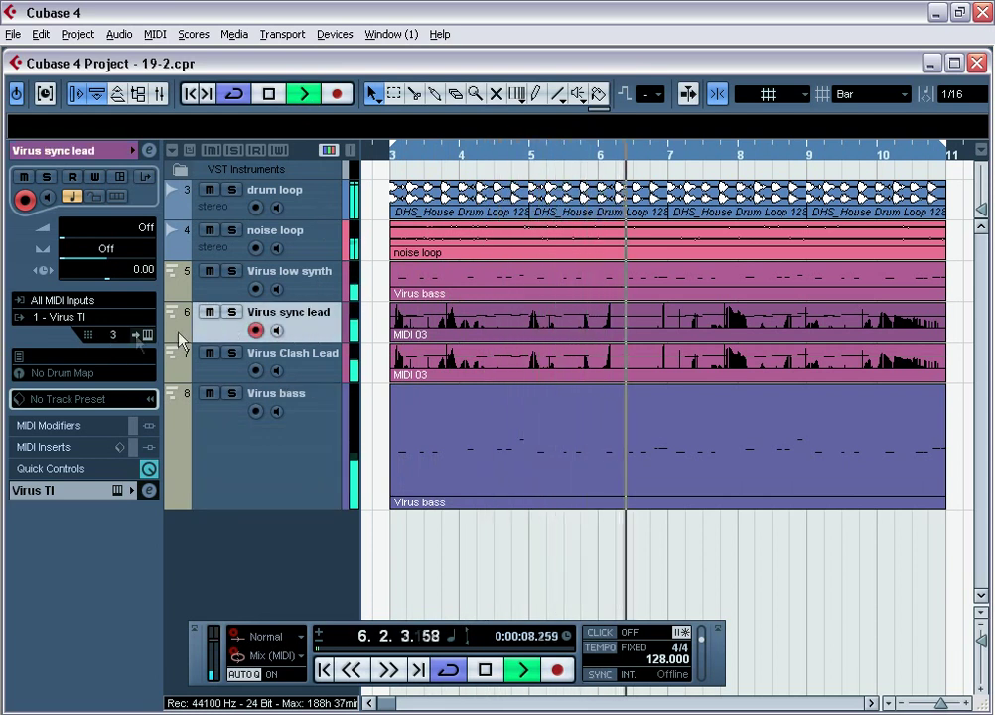
click(233, 313)
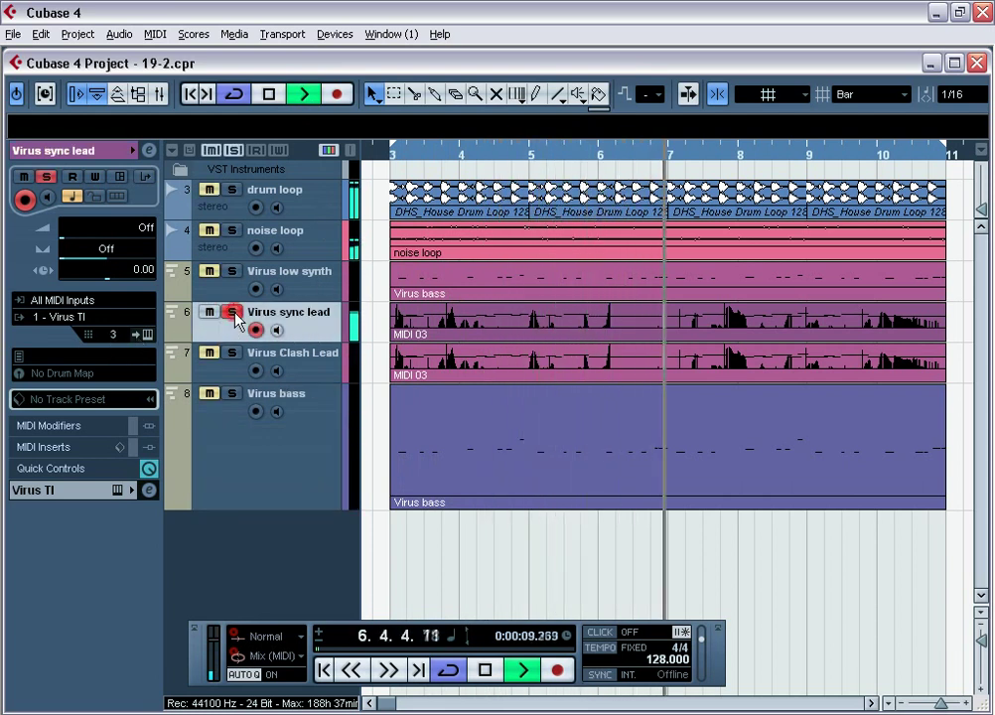
click(146, 335)
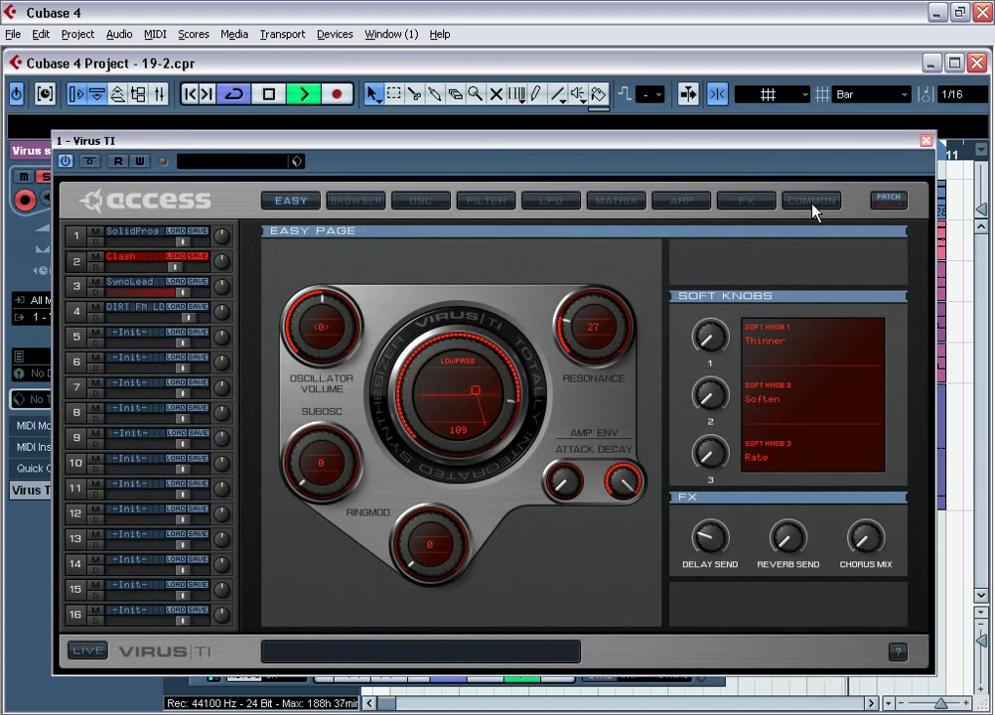
click(747, 202)
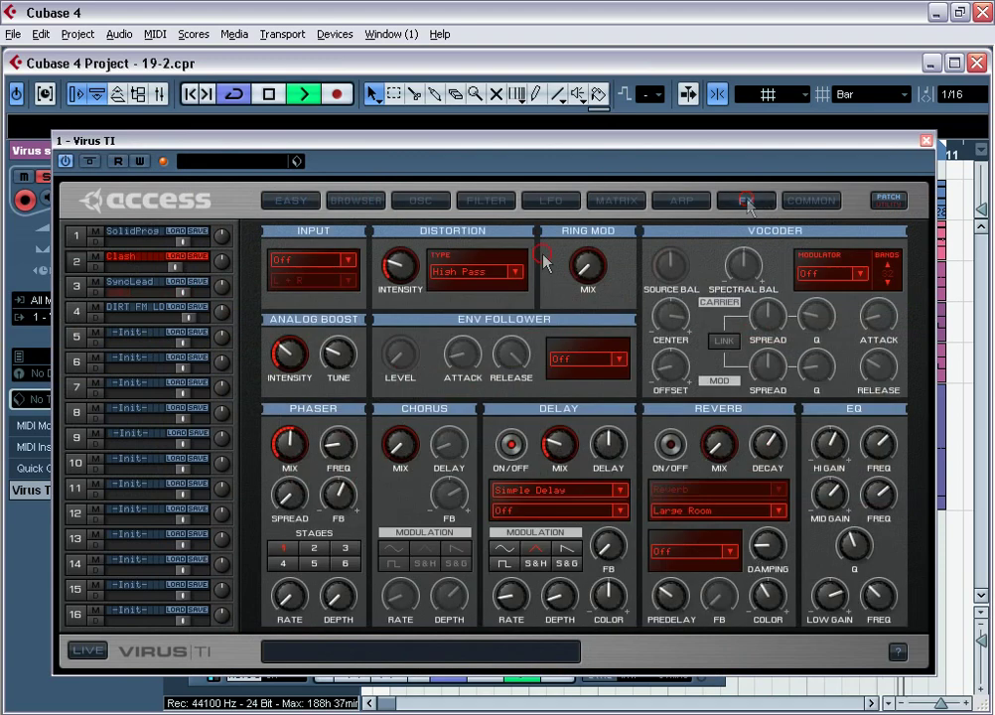
click(82, 291)
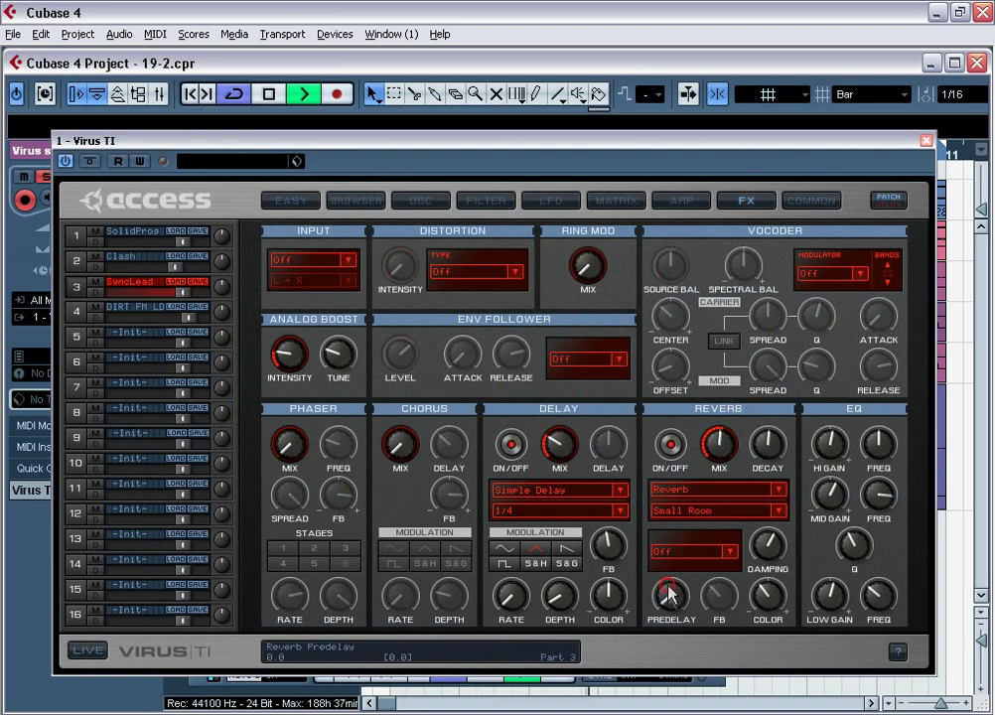
Set the SyncLead reverb type to Hall, then switch the reverb off and back on to compare.
click(681, 510)
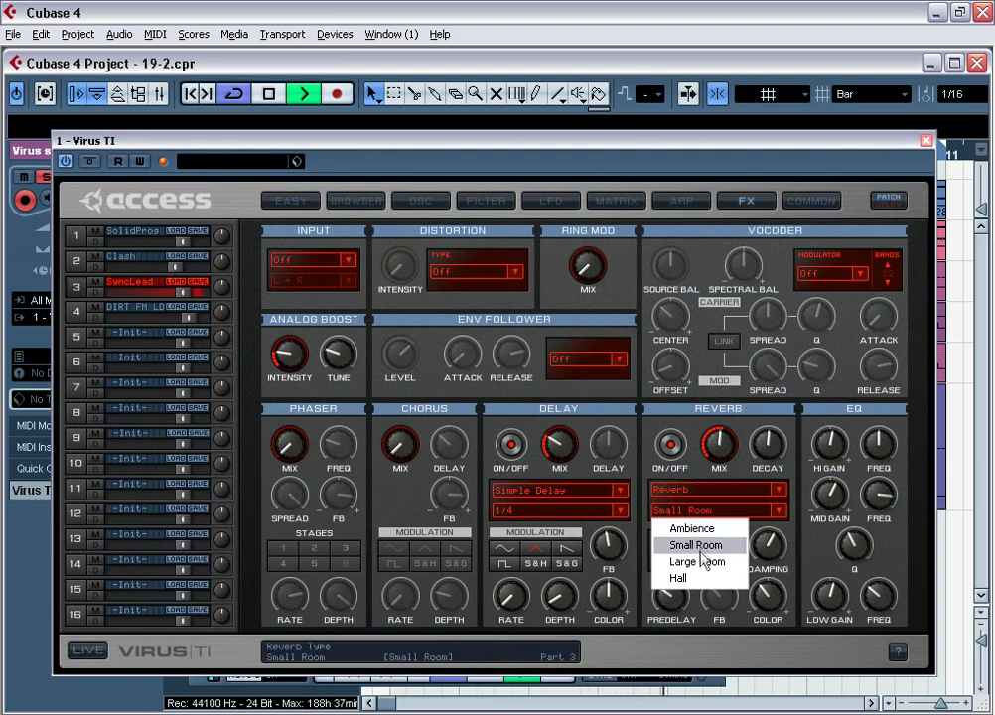
click(685, 578)
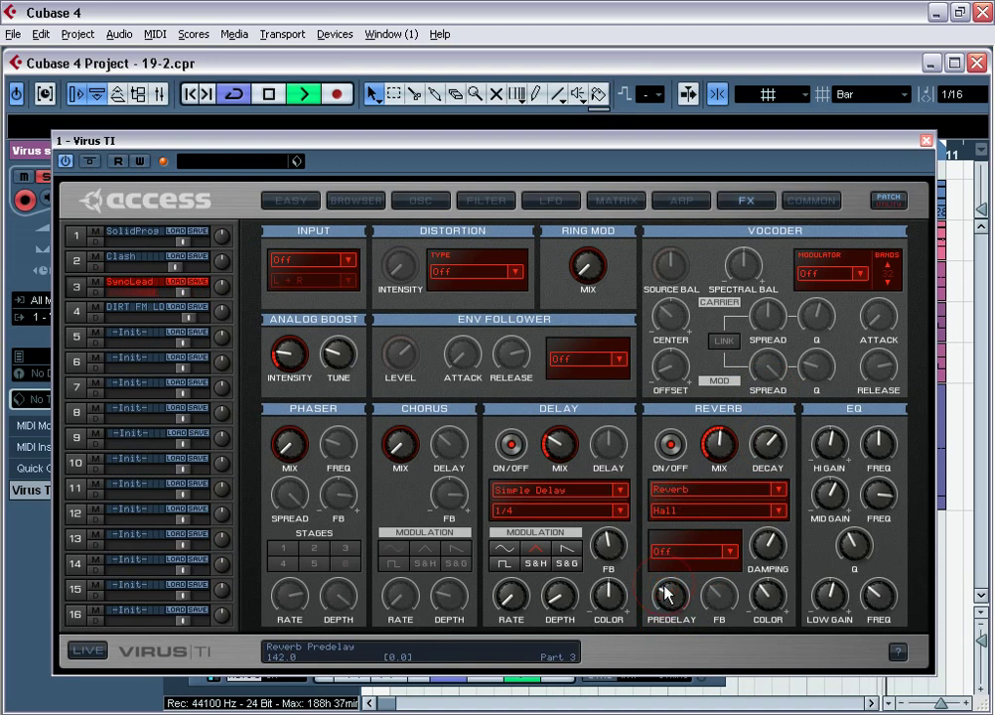
click(670, 445)
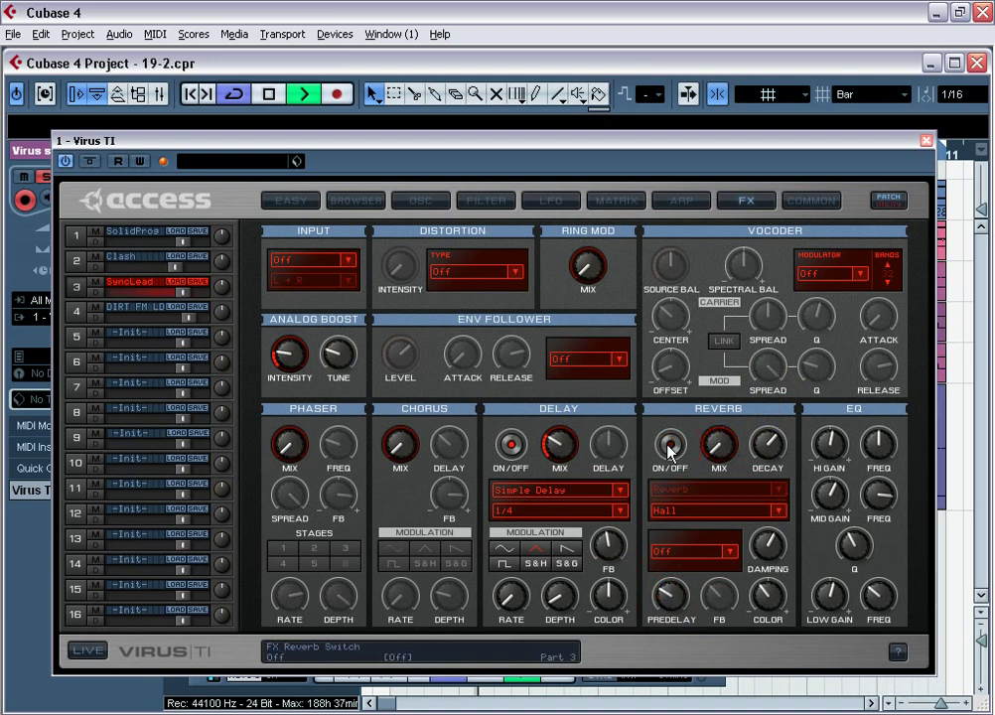
click(672, 447)
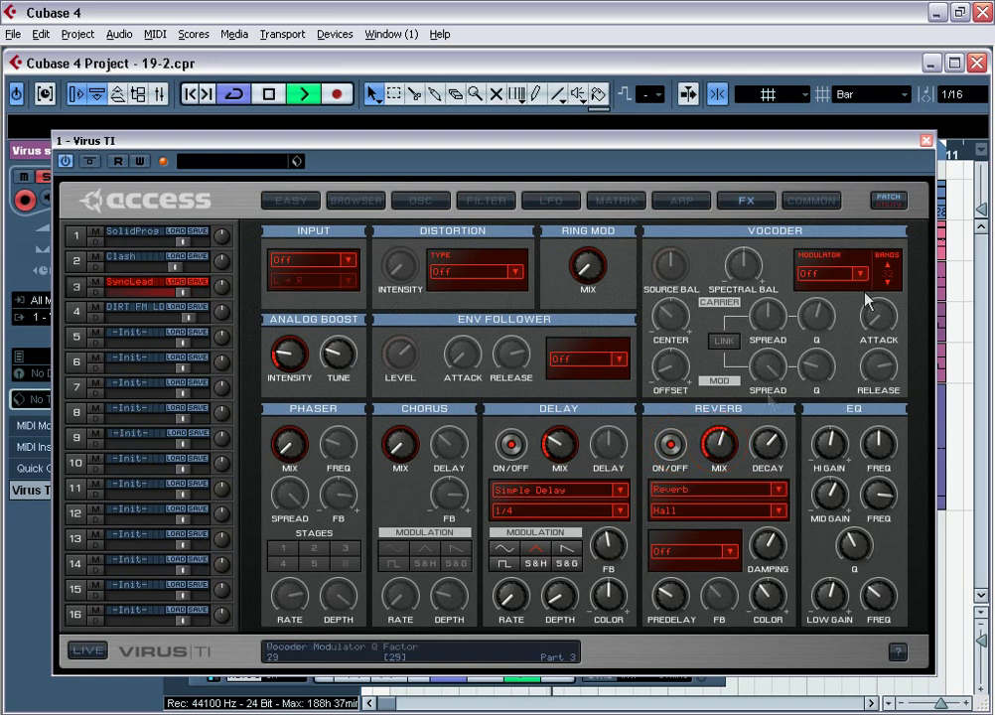
Close the Virus TI editor, unsolo the sync lead track, and reopen the editor.
click(926, 140)
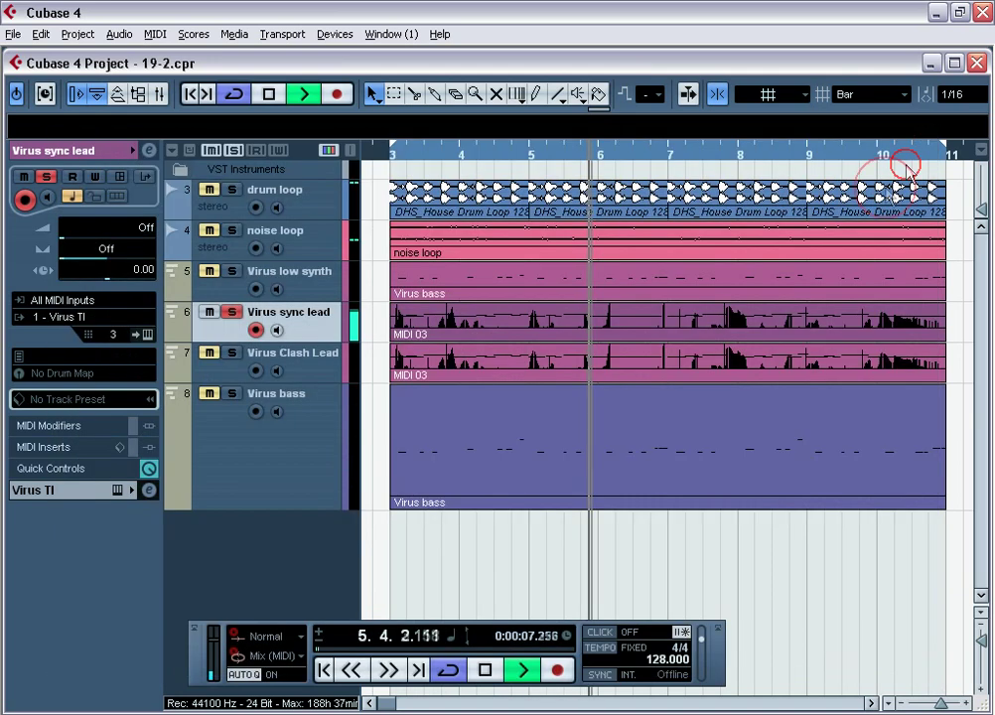
click(231, 311)
click(147, 333)
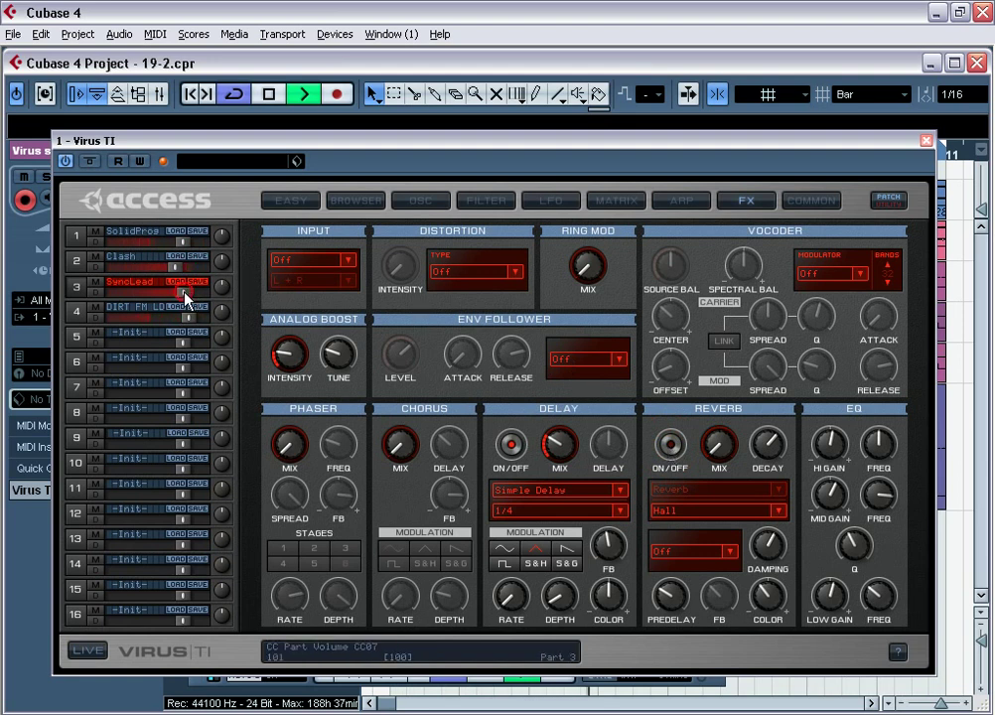
mouse_move(307, 354)
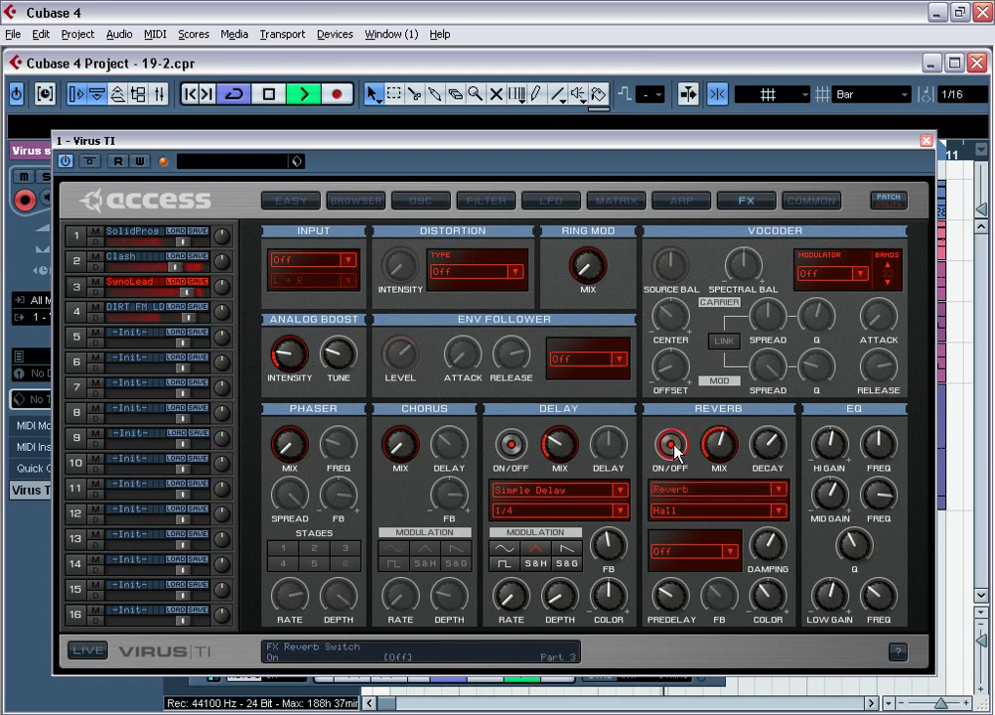